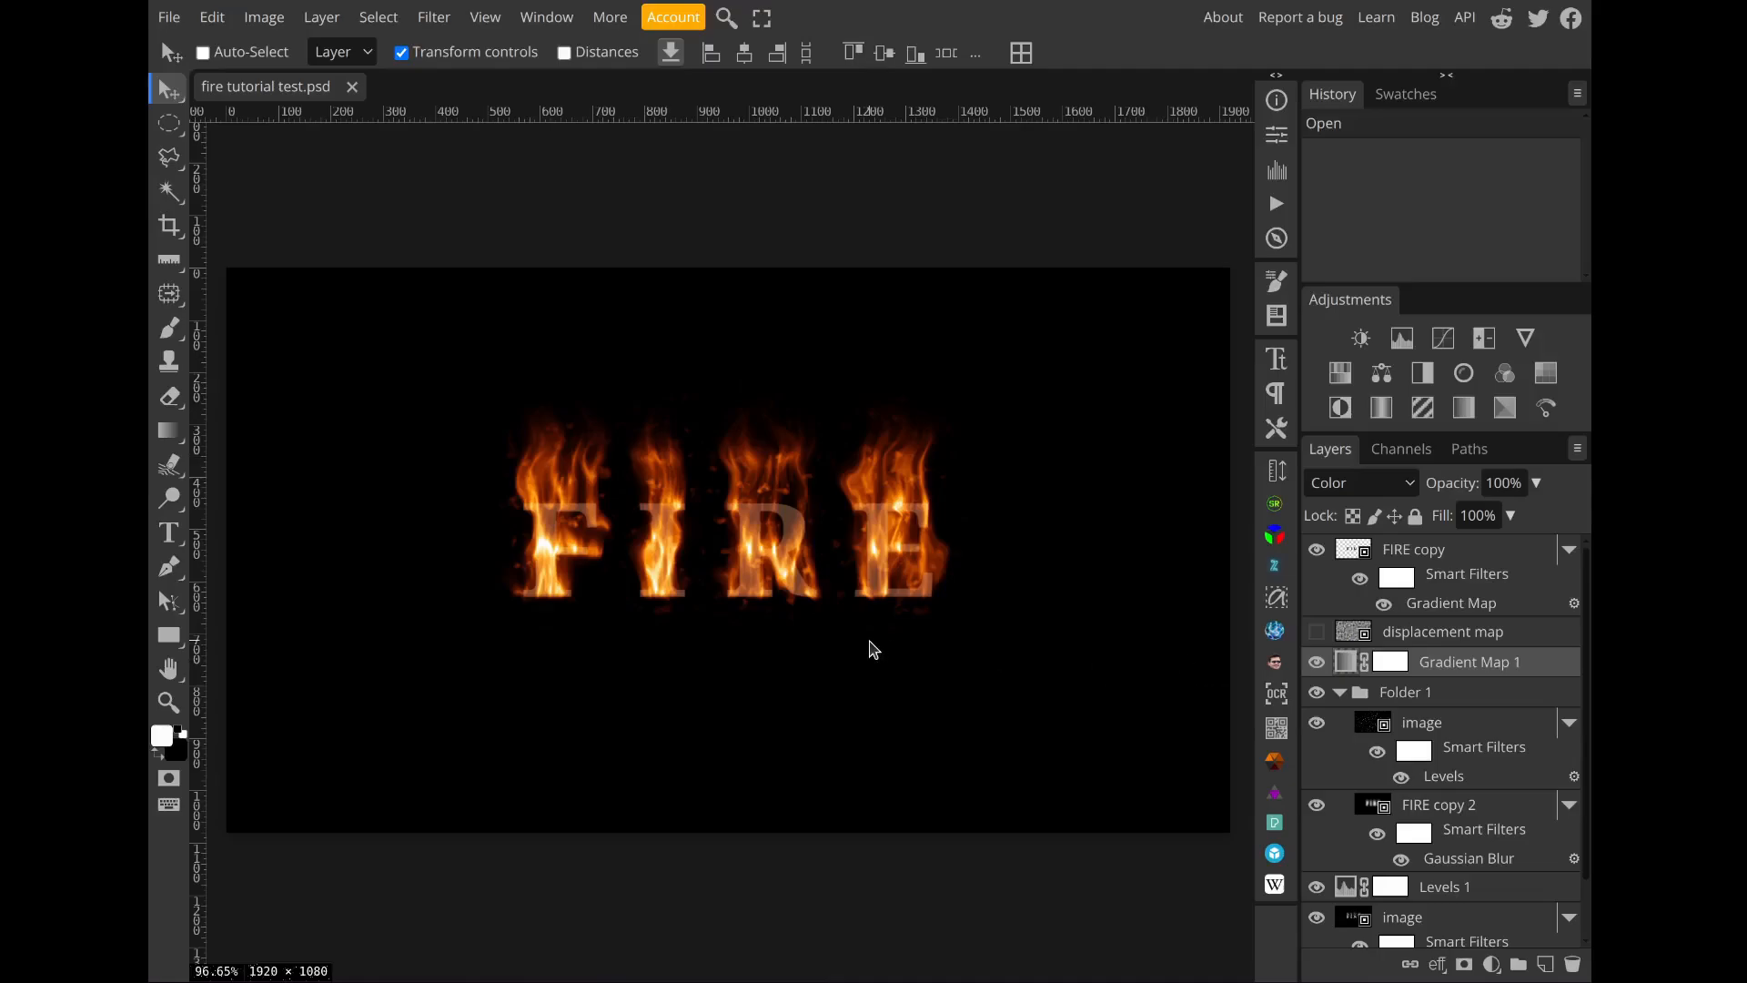
Step: Examine the finished FIRE flame text effect up close, letter by letter, and as a whole composition
scroll(736, 573, up, 1)
scroll(735, 573, up, 3)
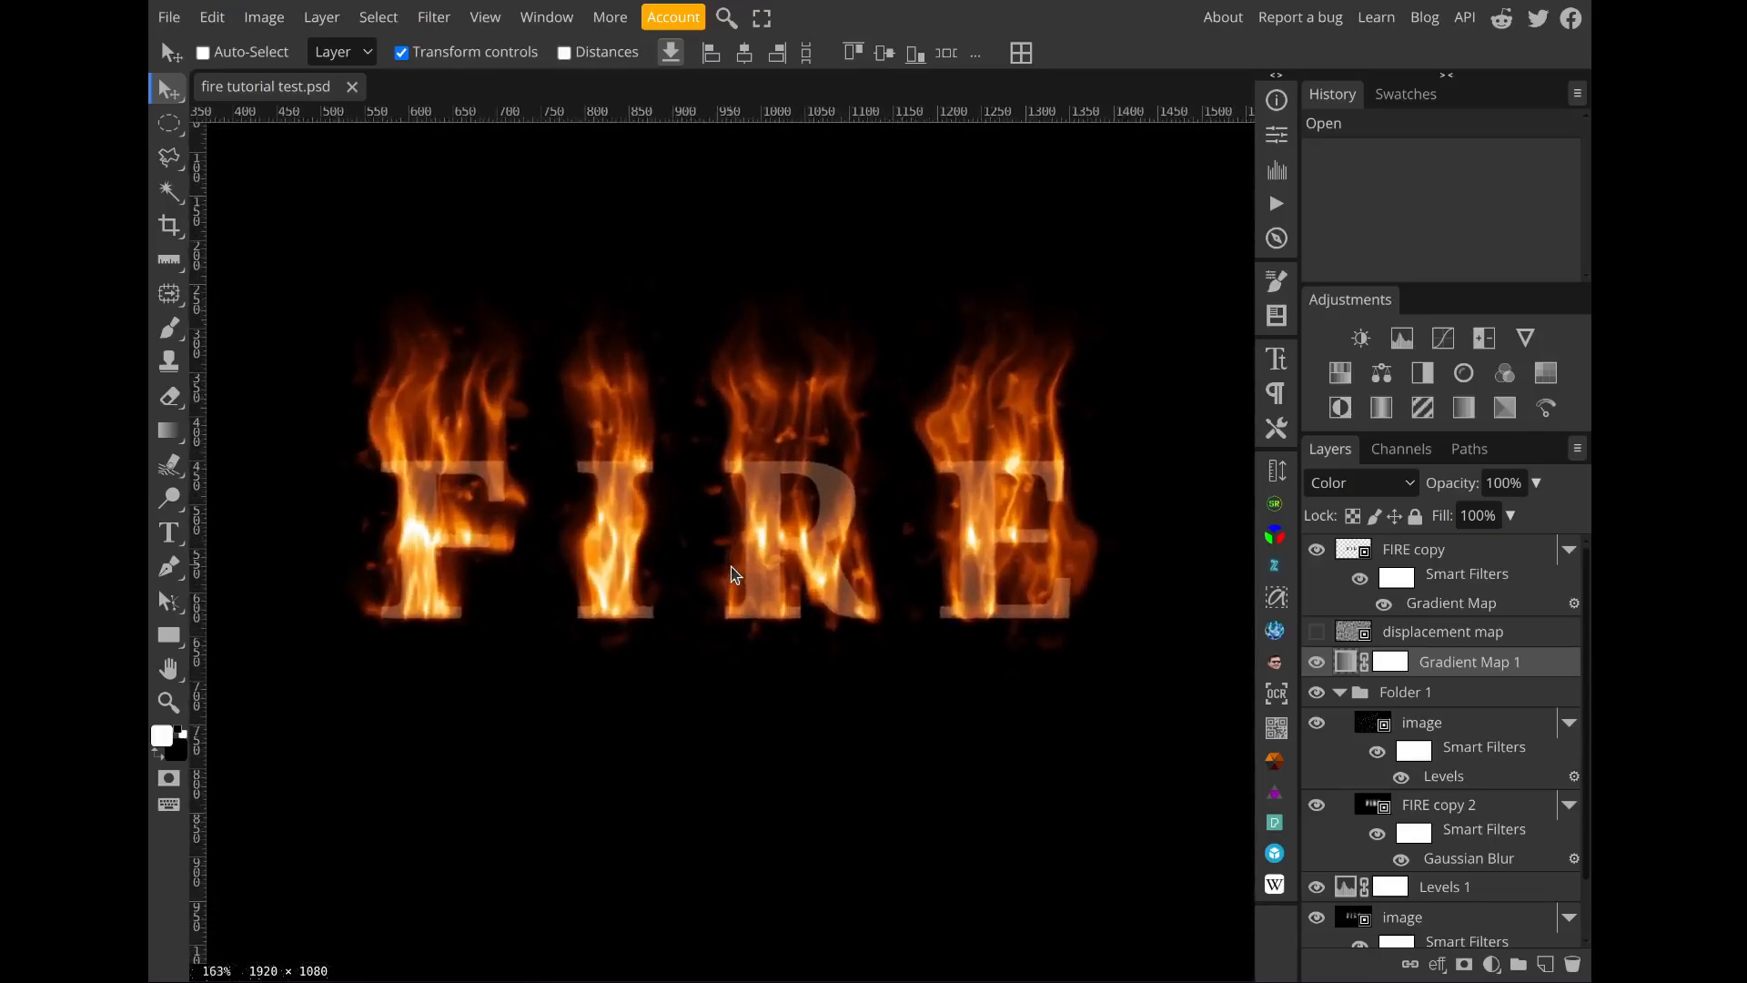
scroll(735, 573, down, 3)
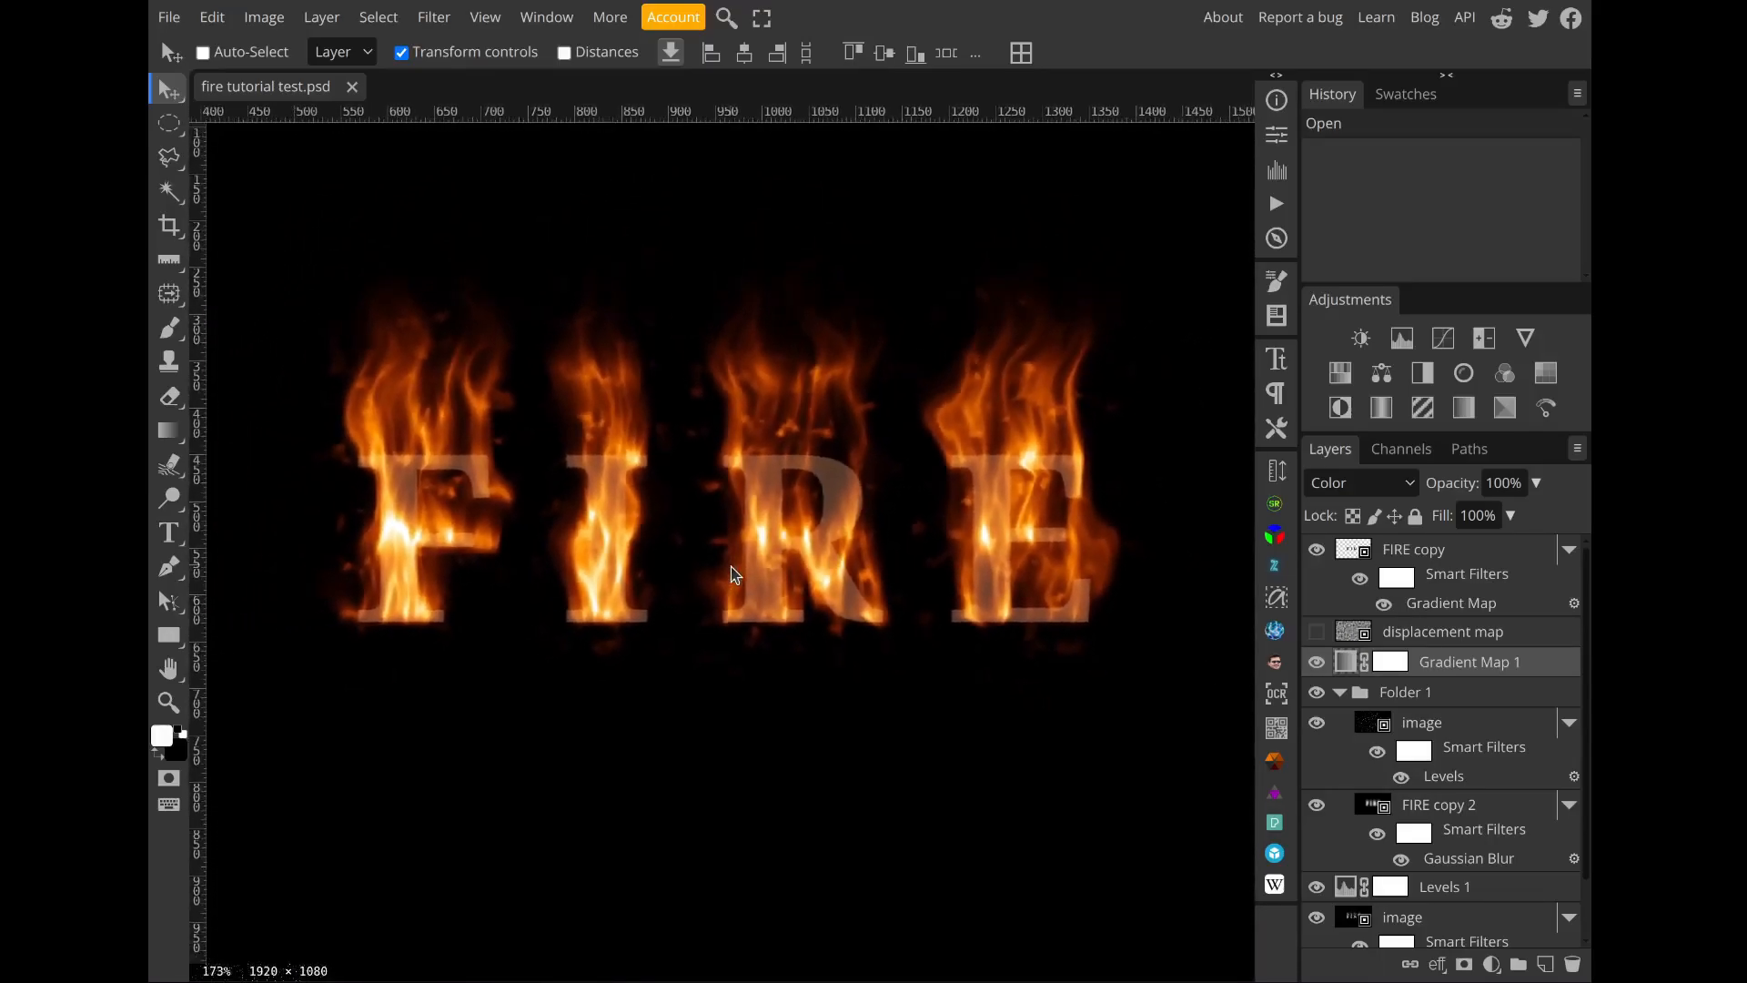
scroll(735, 573, up, 4)
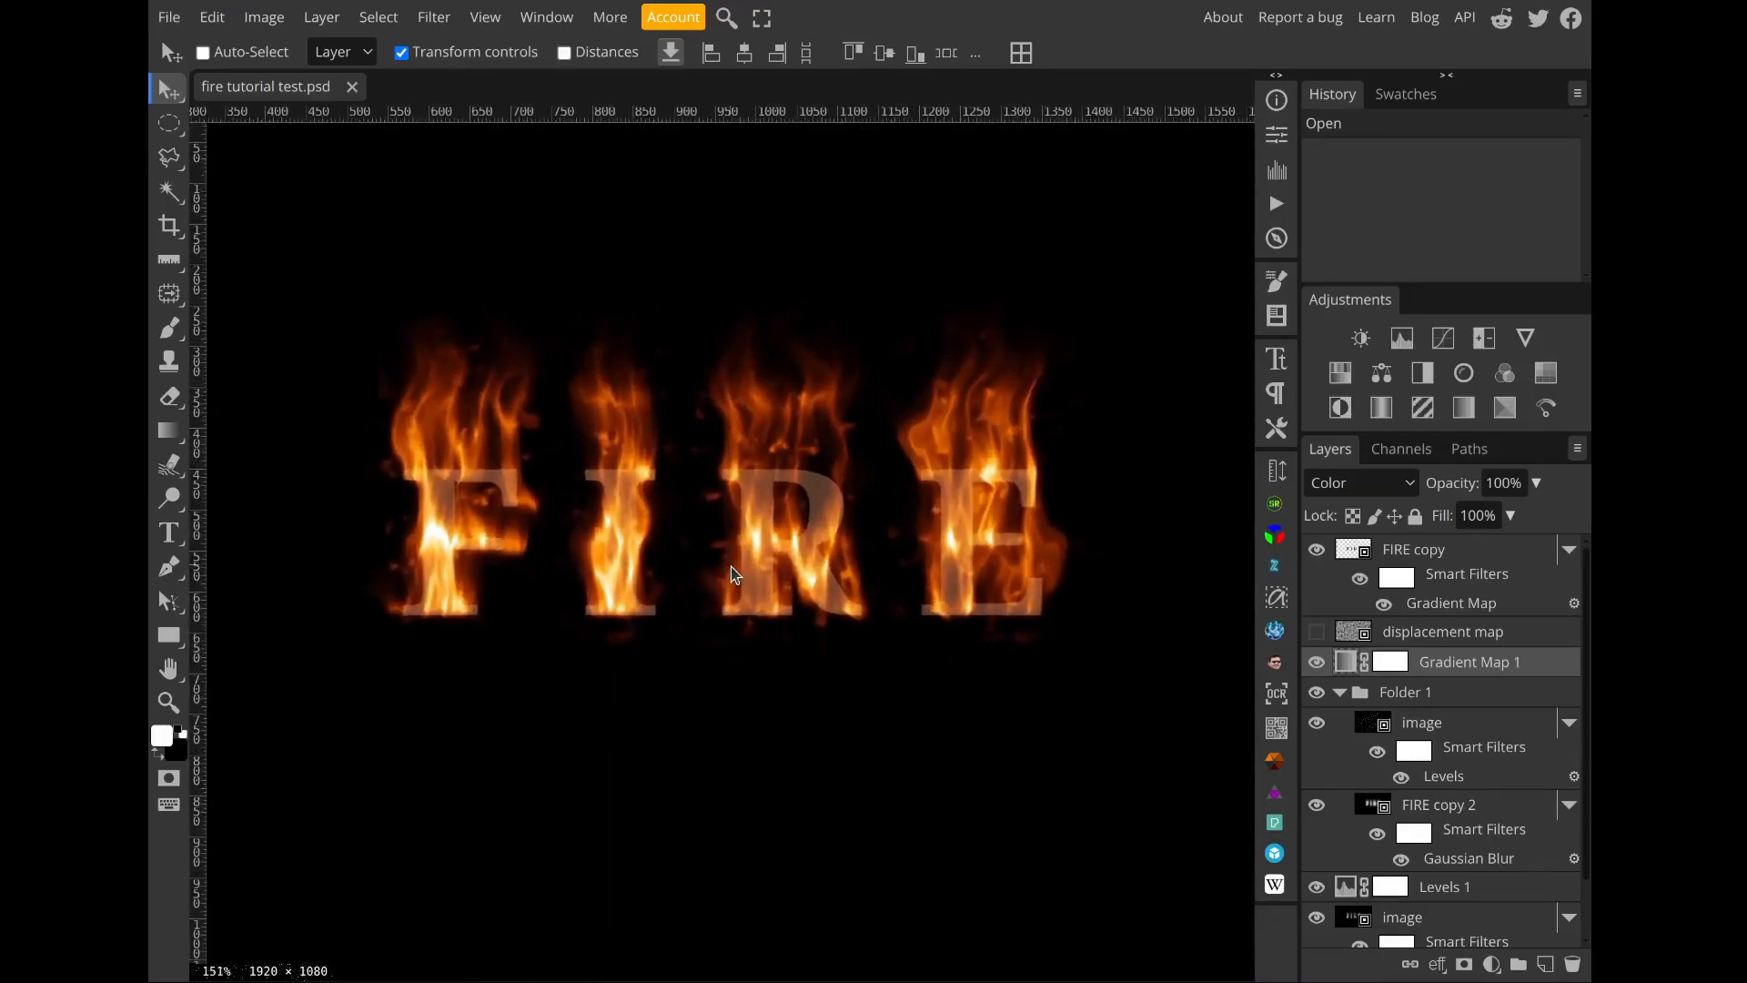
scroll(735, 573, up, 1)
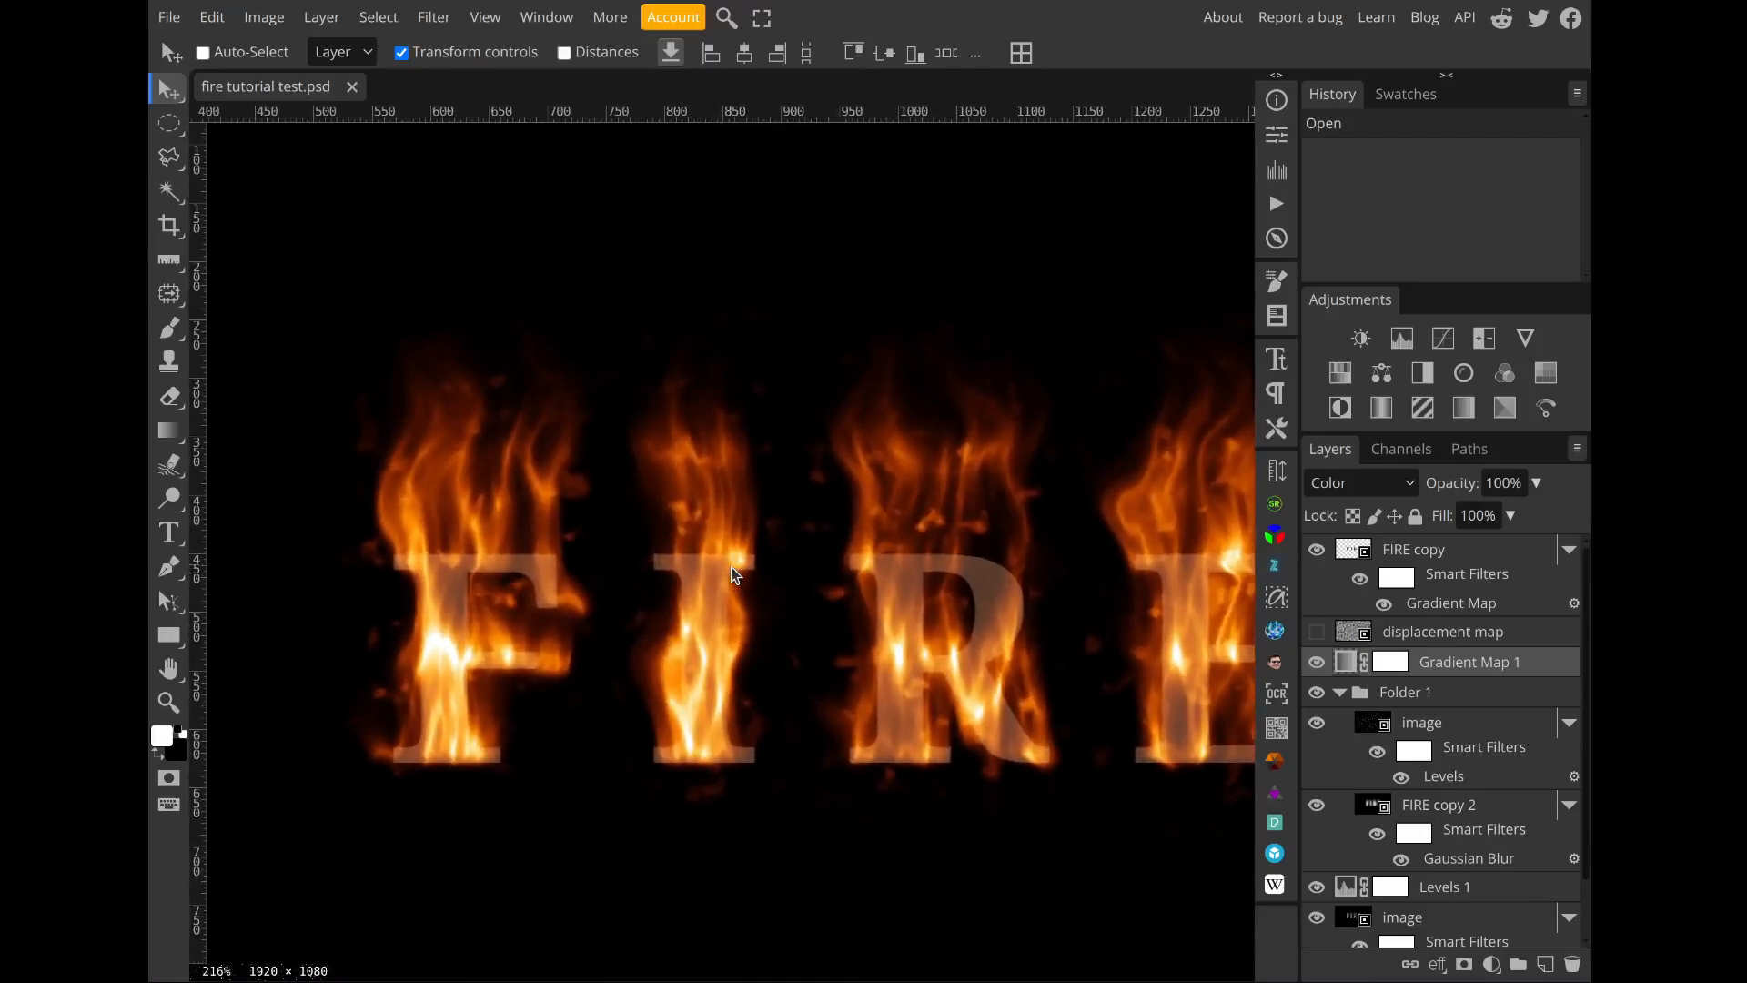
scroll(735, 573, right, 2)
scroll(736, 573, down, 1)
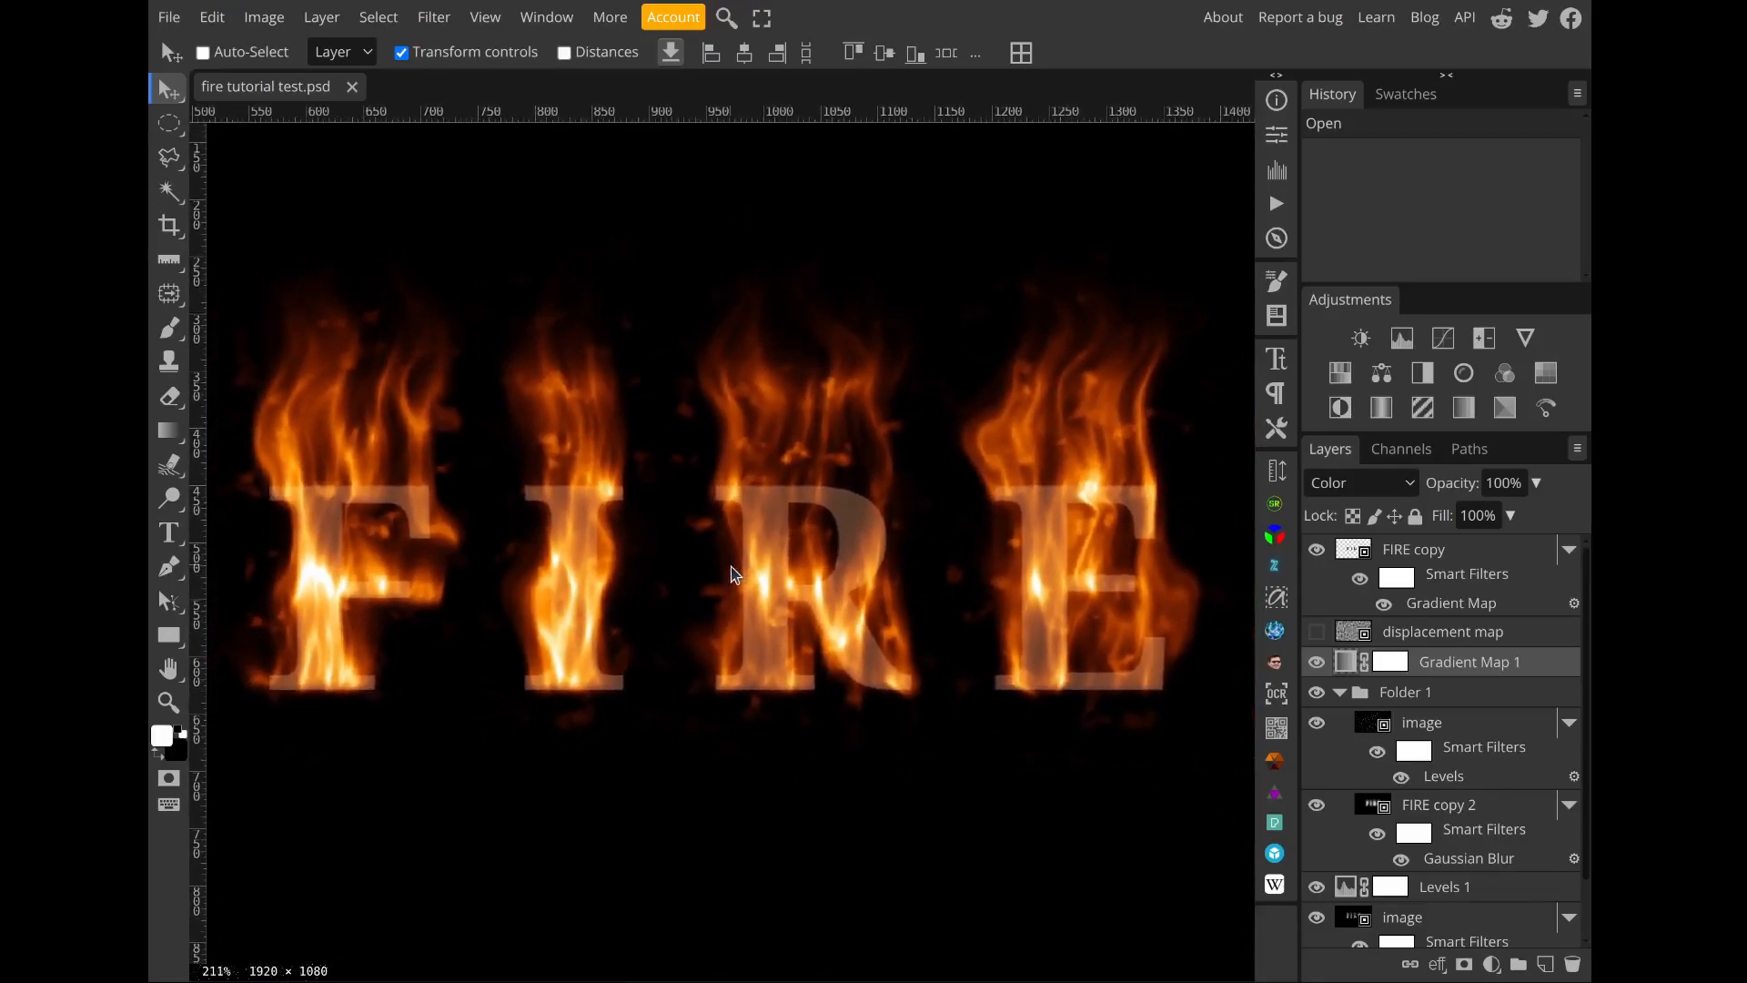
scroll(735, 573, down, 3)
scroll(735, 573, up, 2)
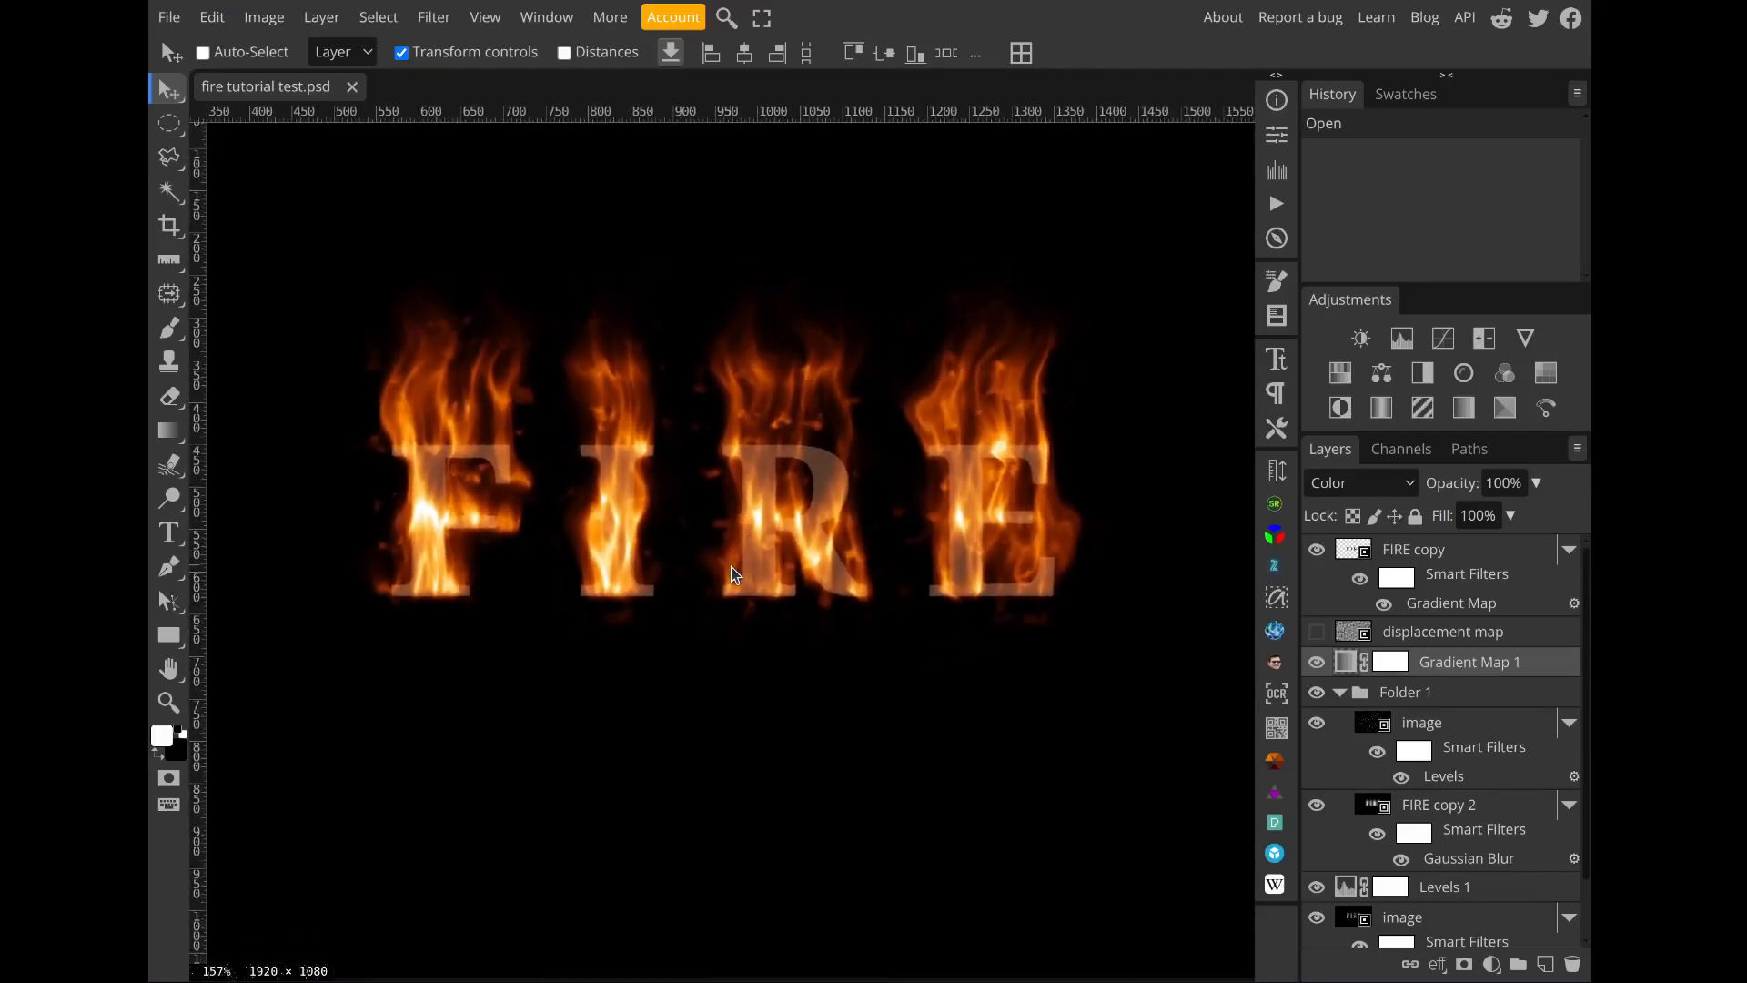
scroll(730, 573, up, 1)
scroll(736, 574, up, 1)
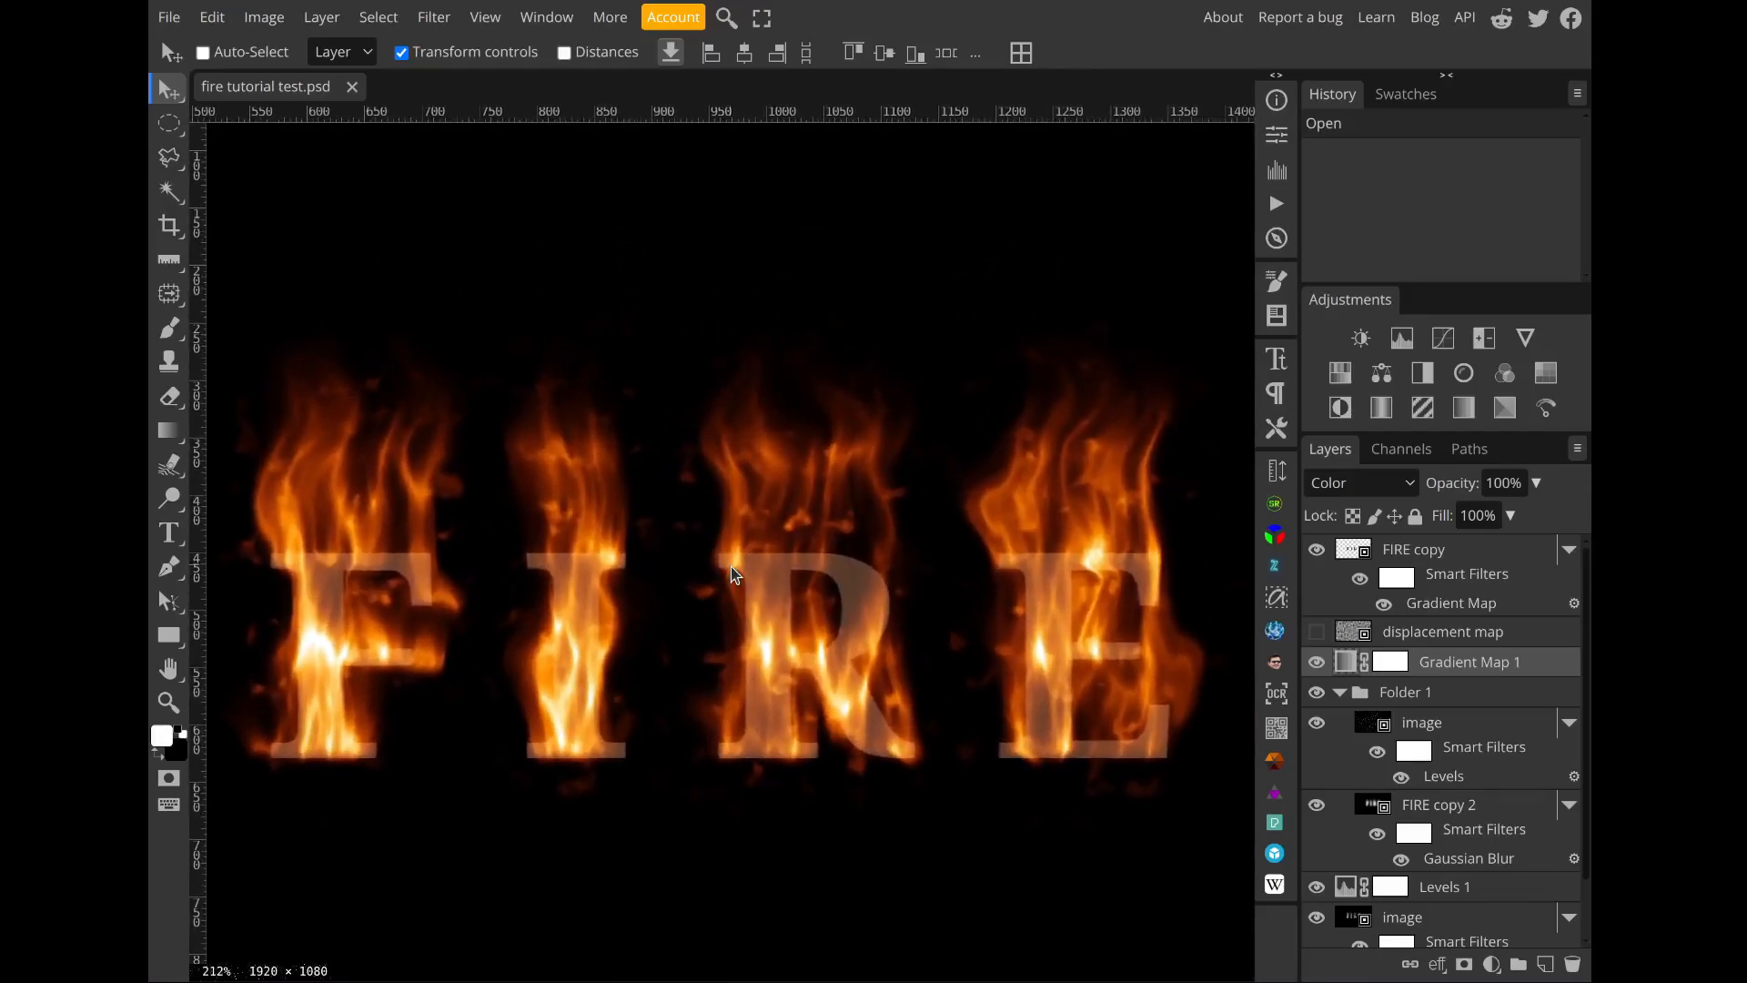
scroll(736, 573, down, 4)
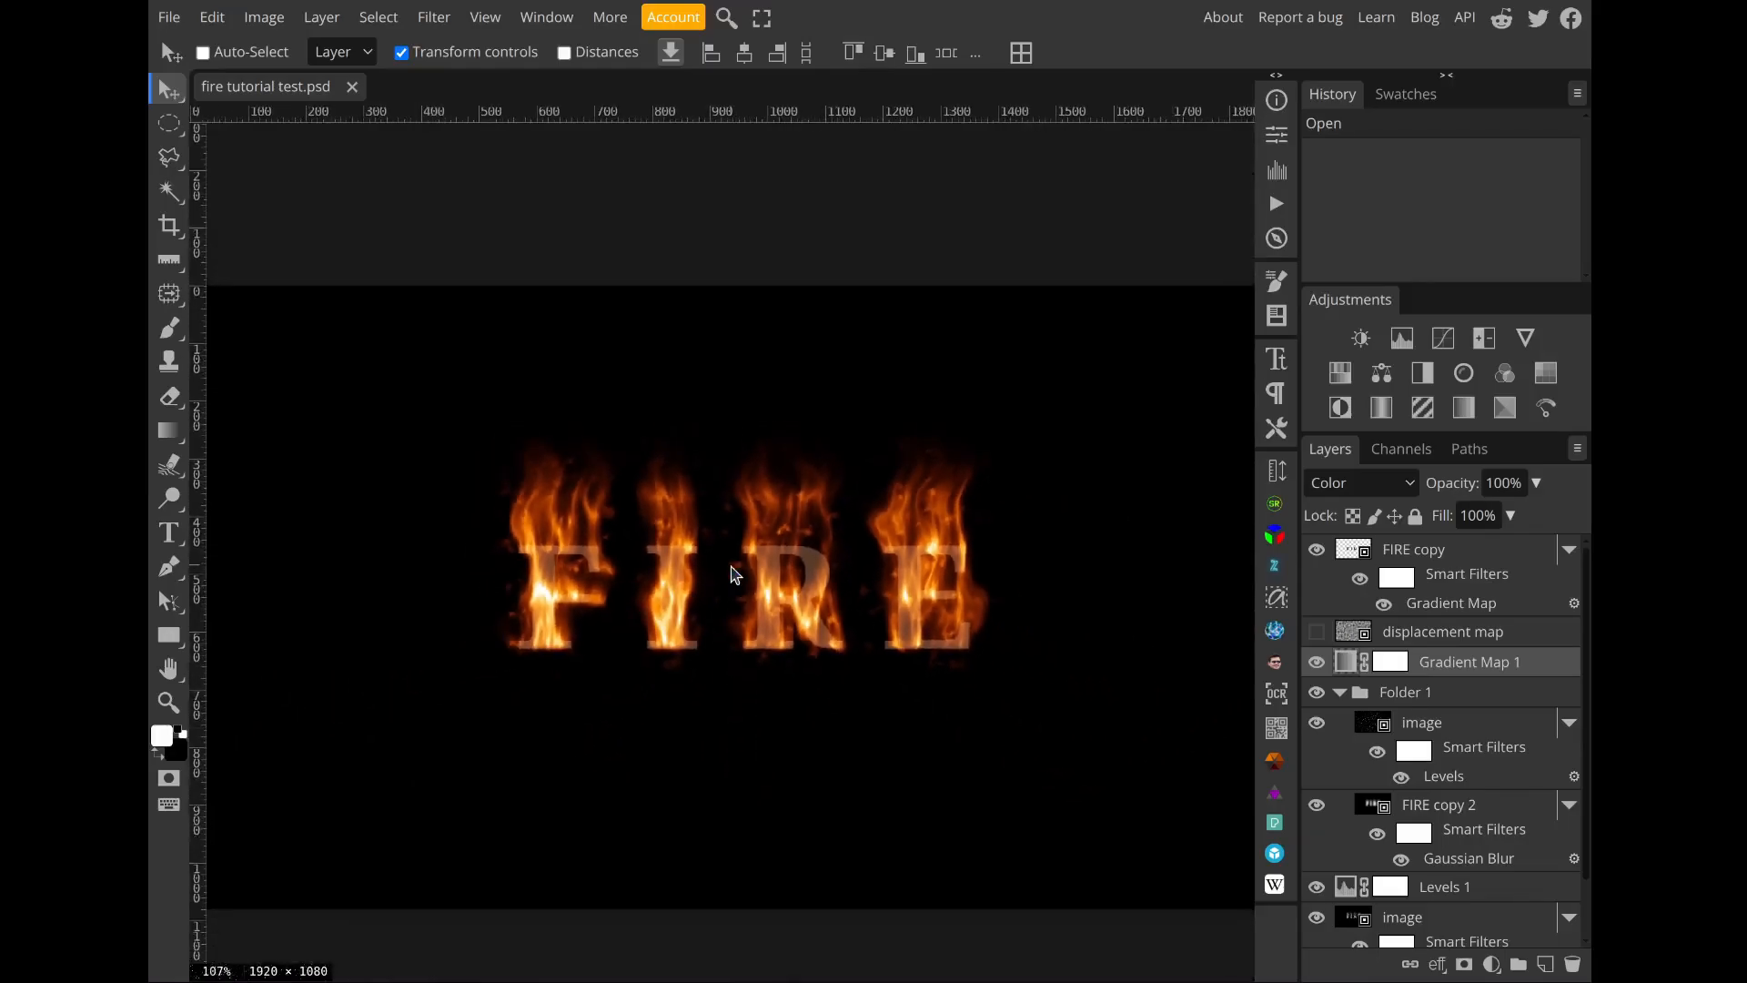
scroll(559, 550, up, 6)
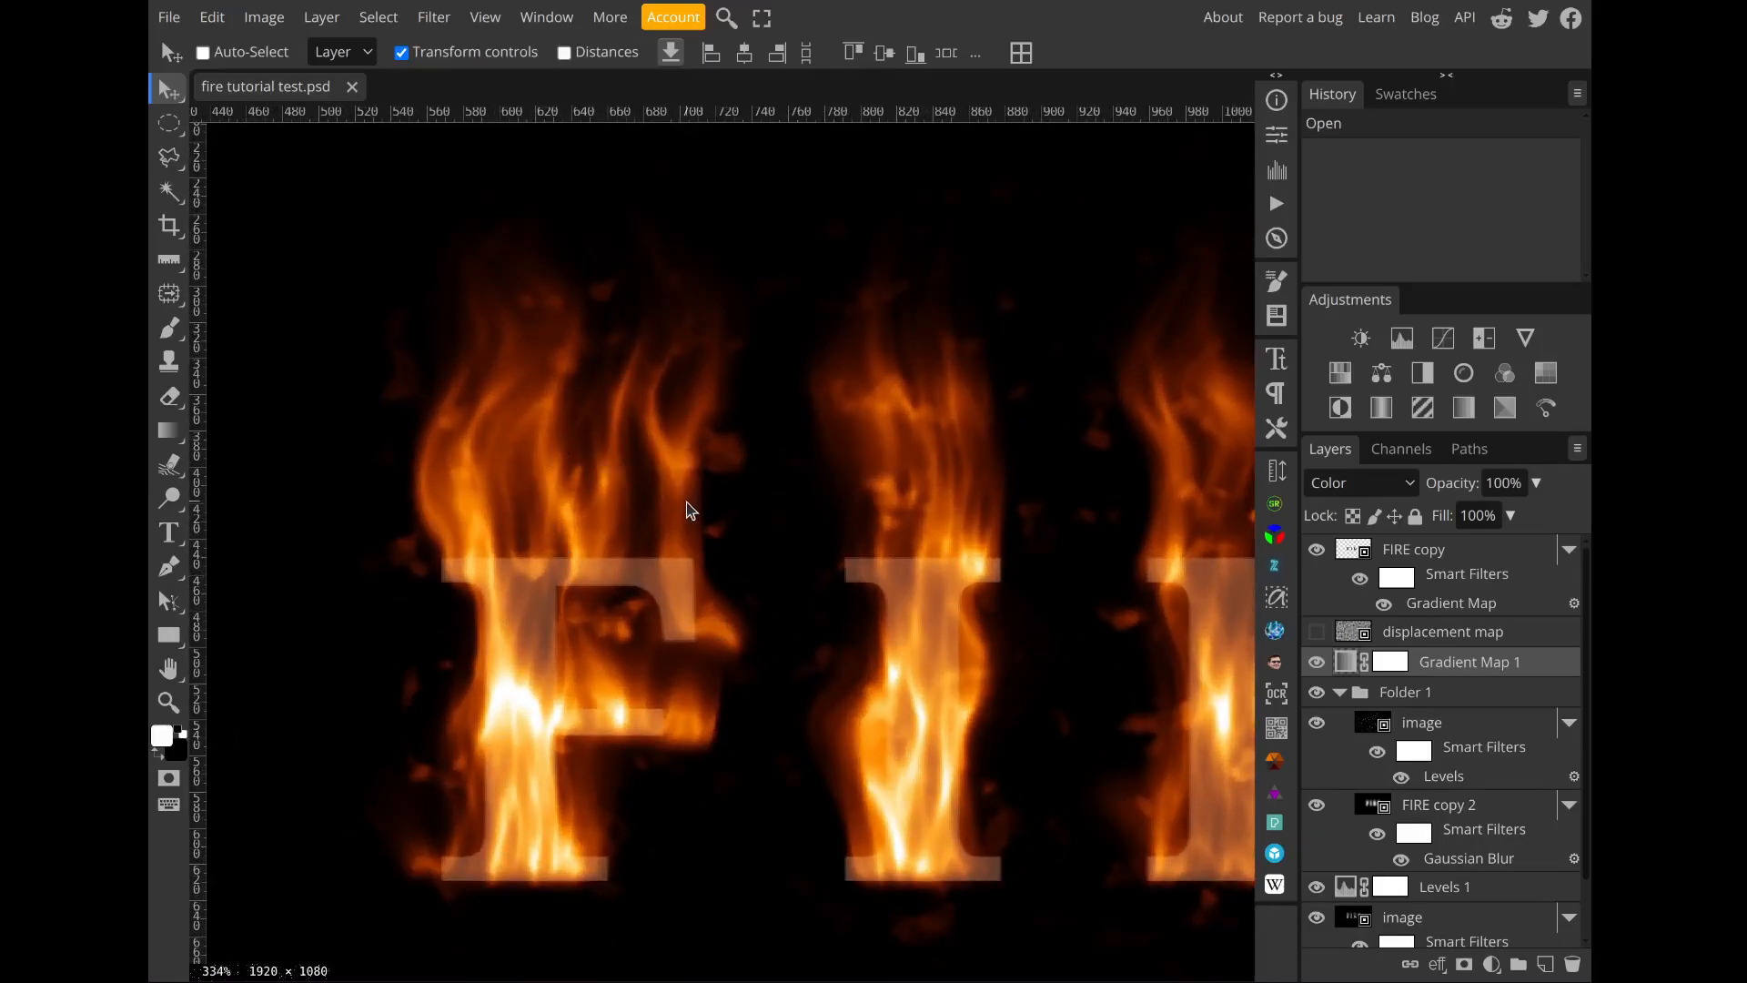
scroll(662, 615, right, 3)
scroll(749, 643, right, 4)
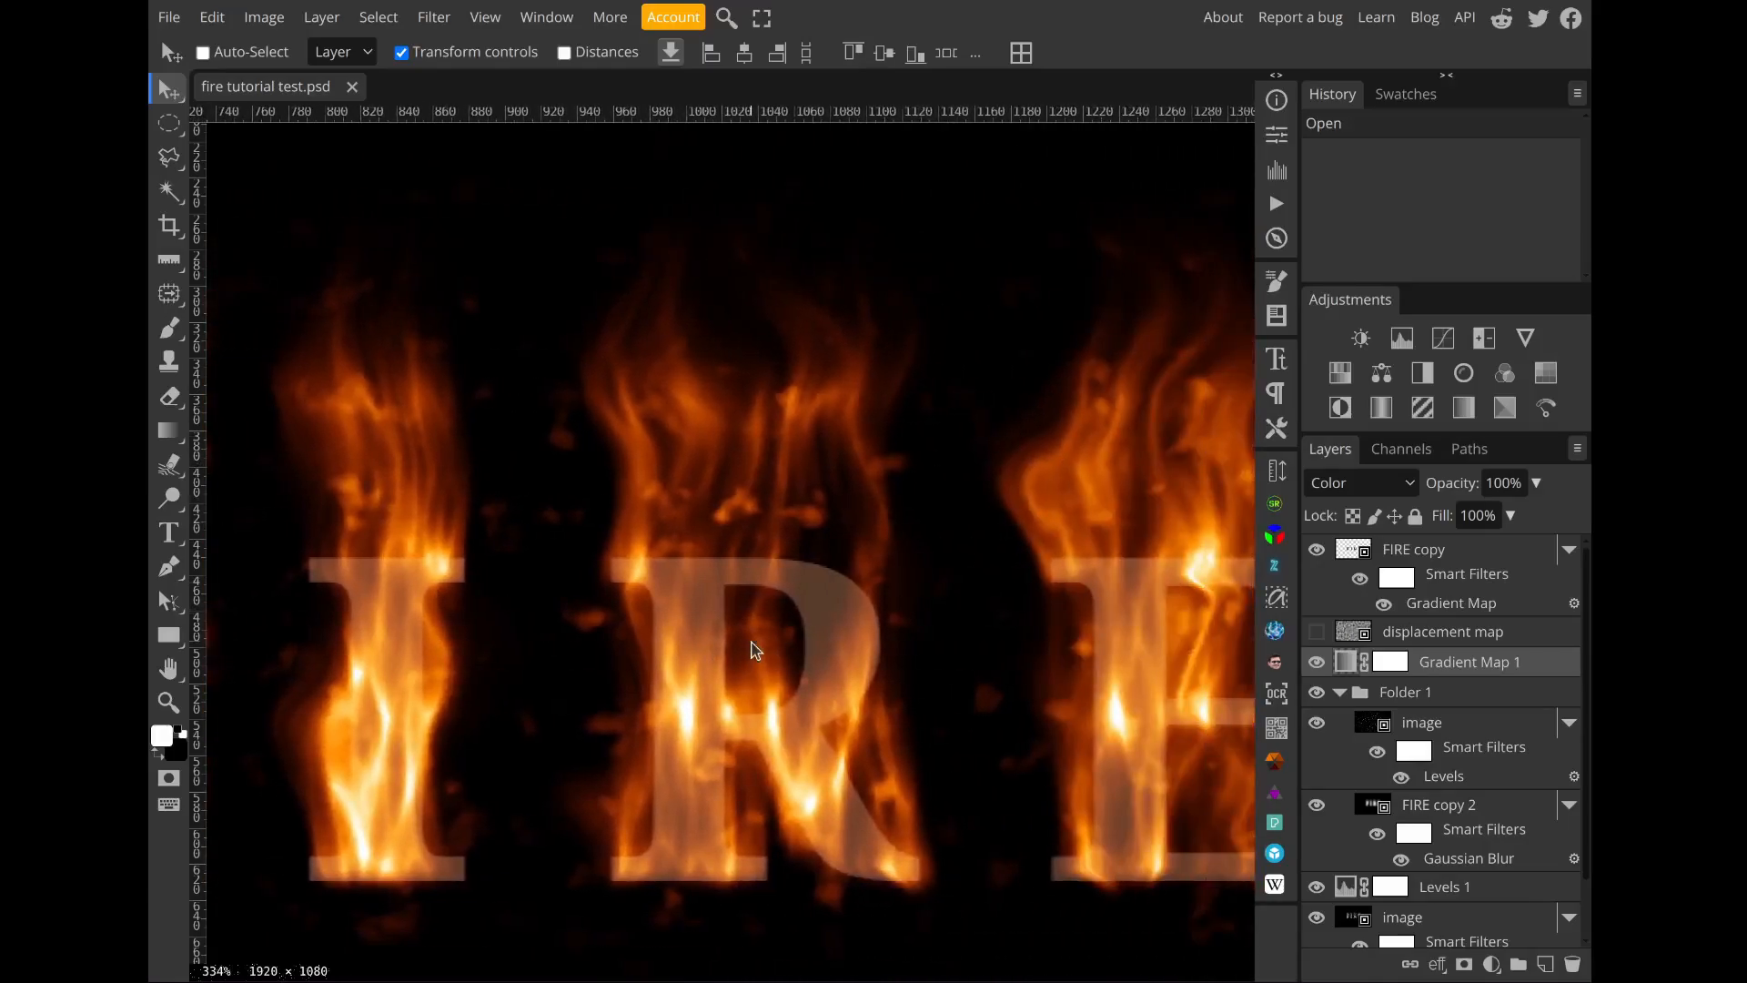
scroll(824, 642, left, 5)
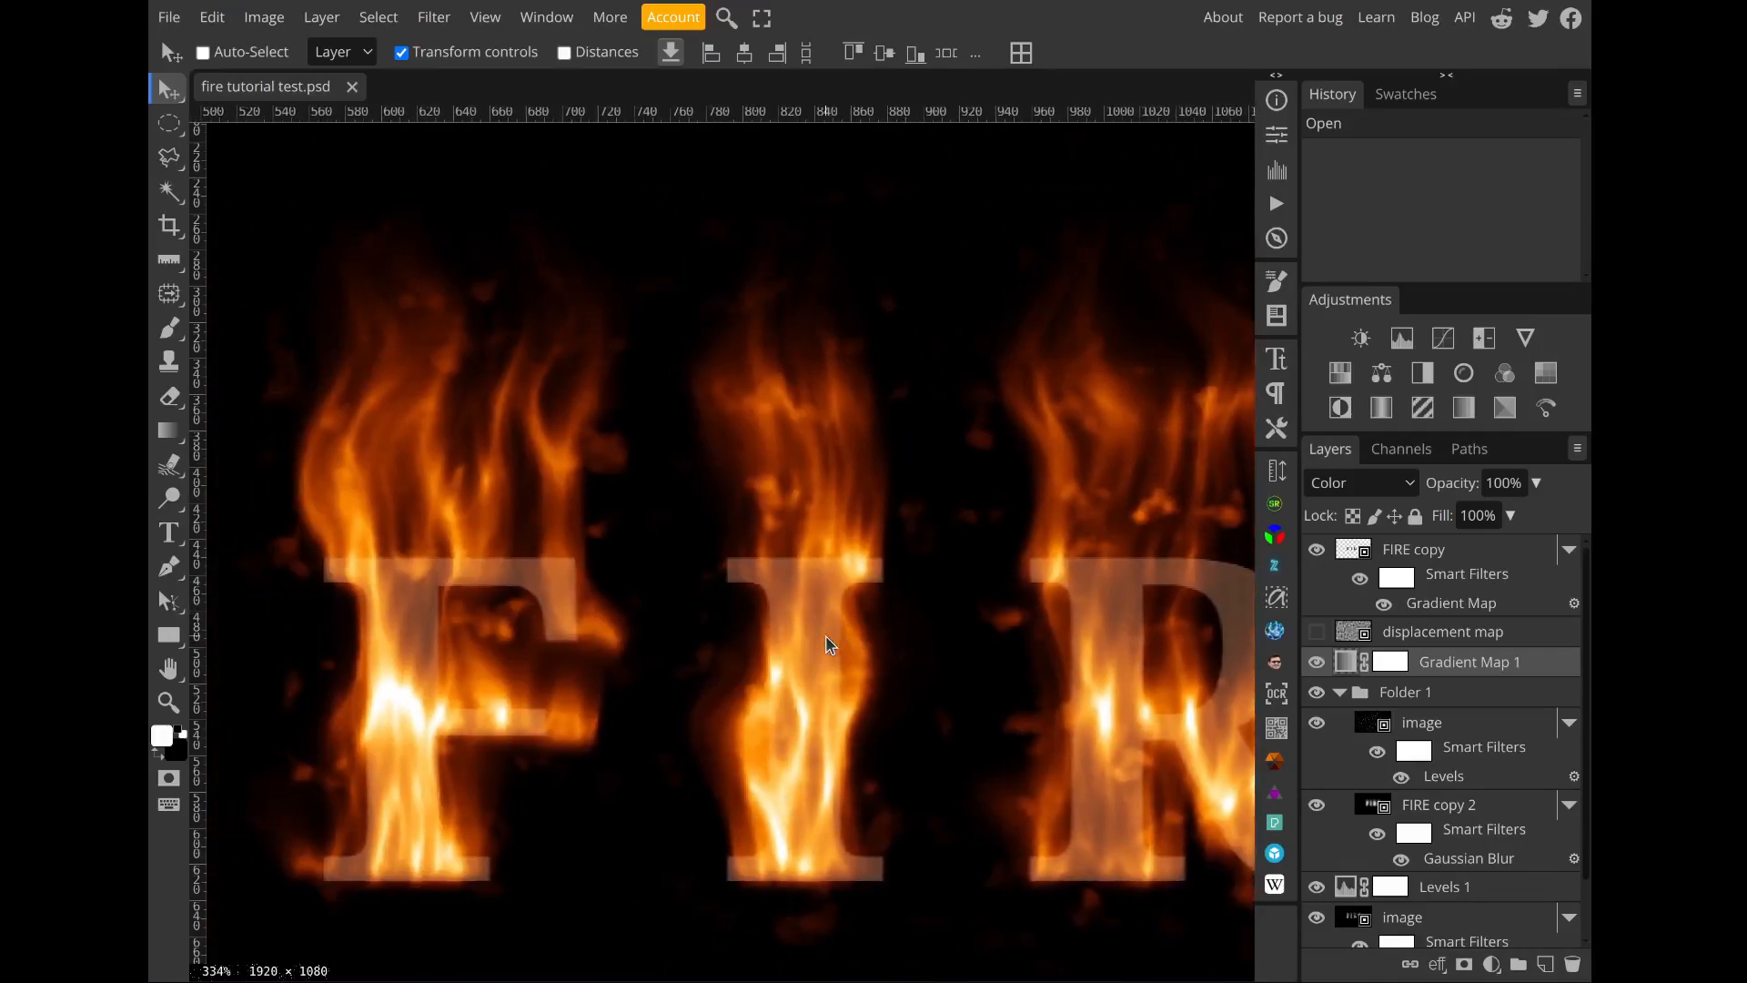
scroll(826, 635, left, 1)
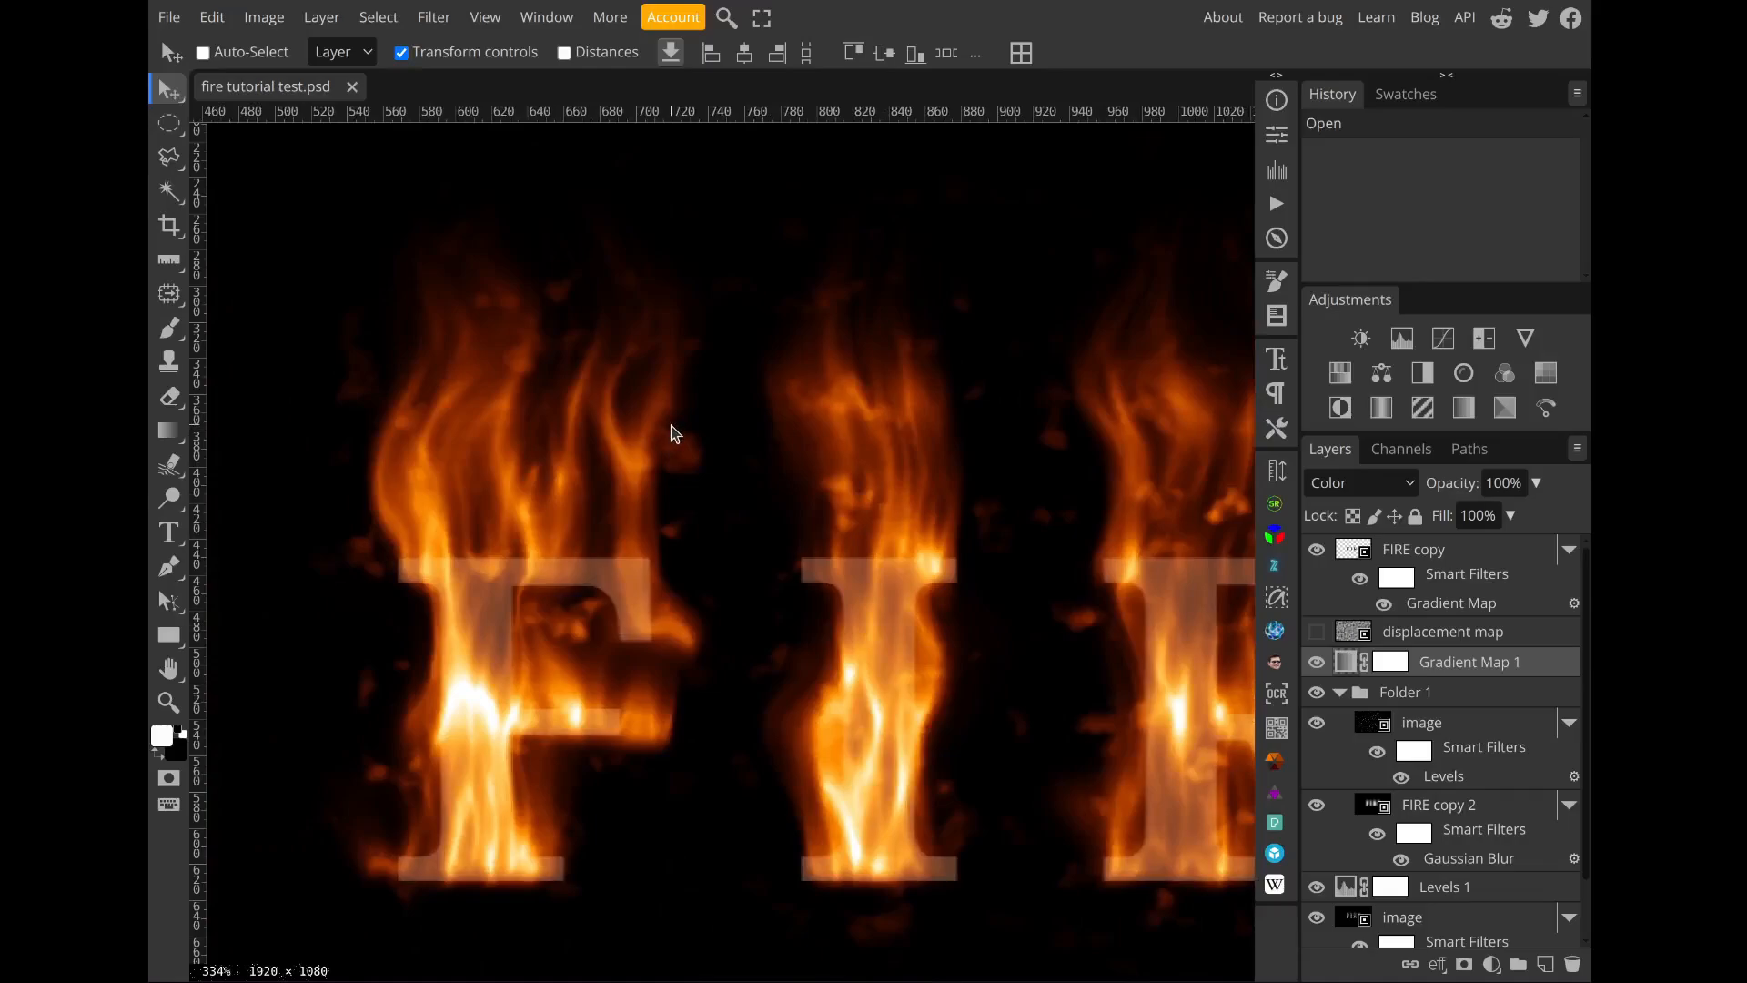
scroll(872, 491, down, 5)
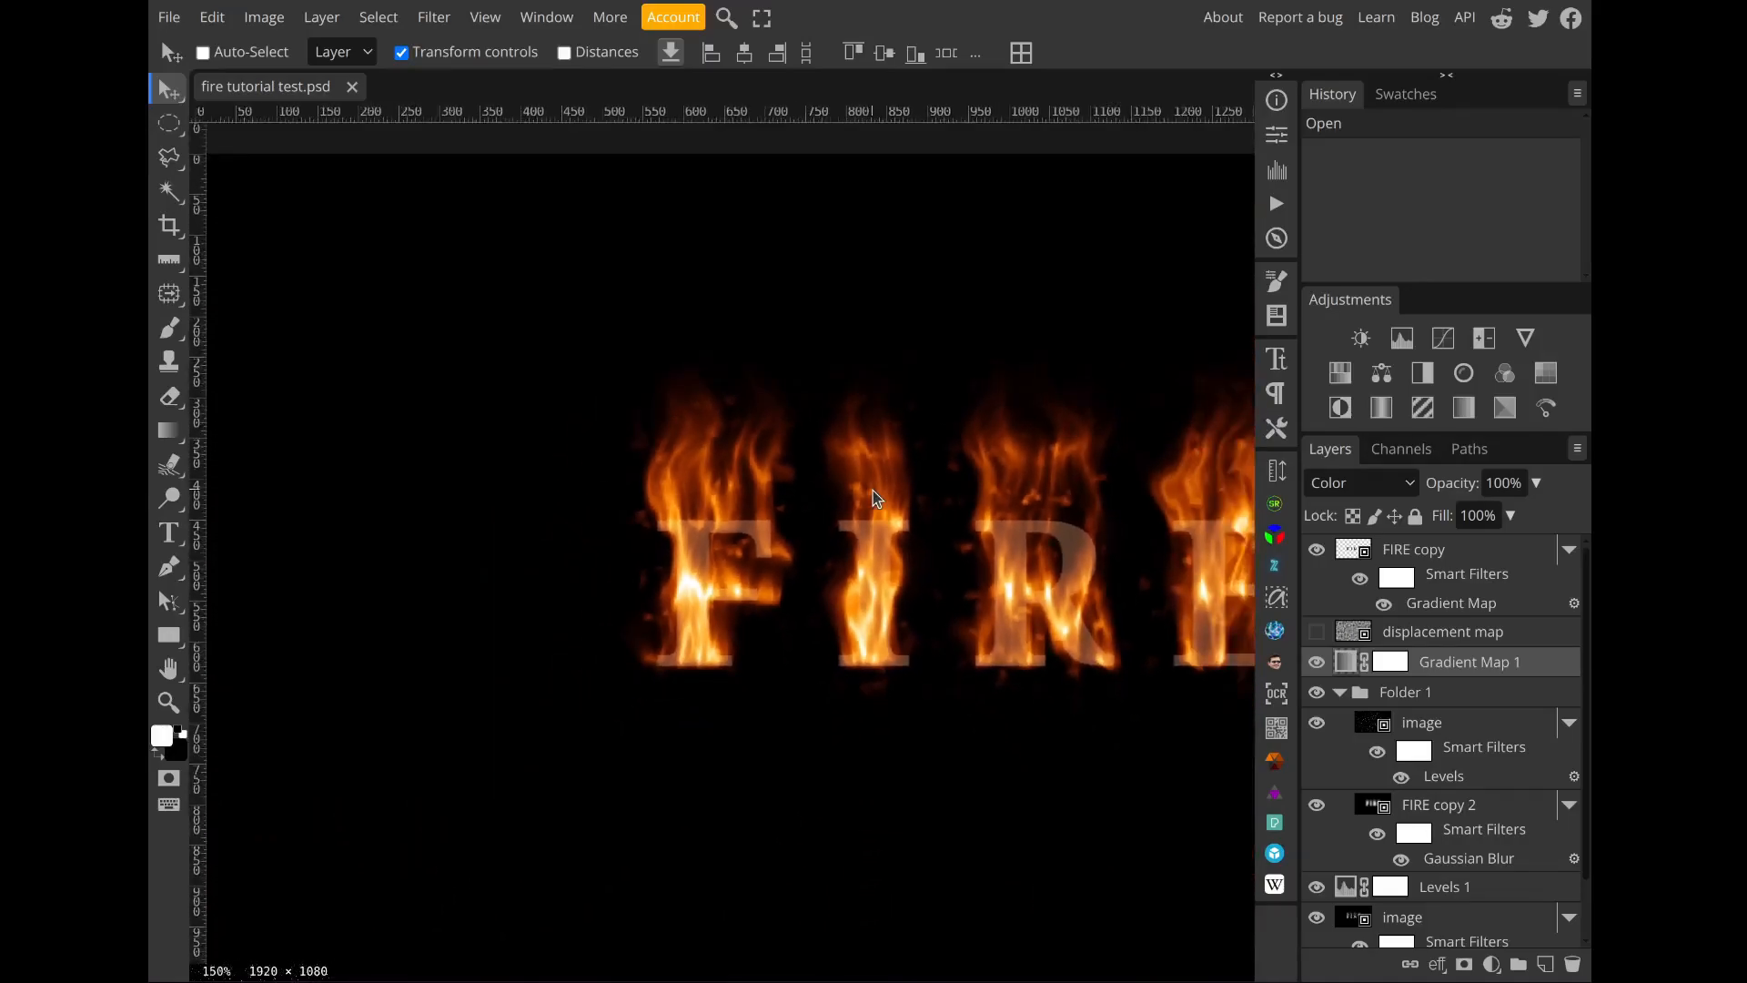
scroll(872, 493, down, 1)
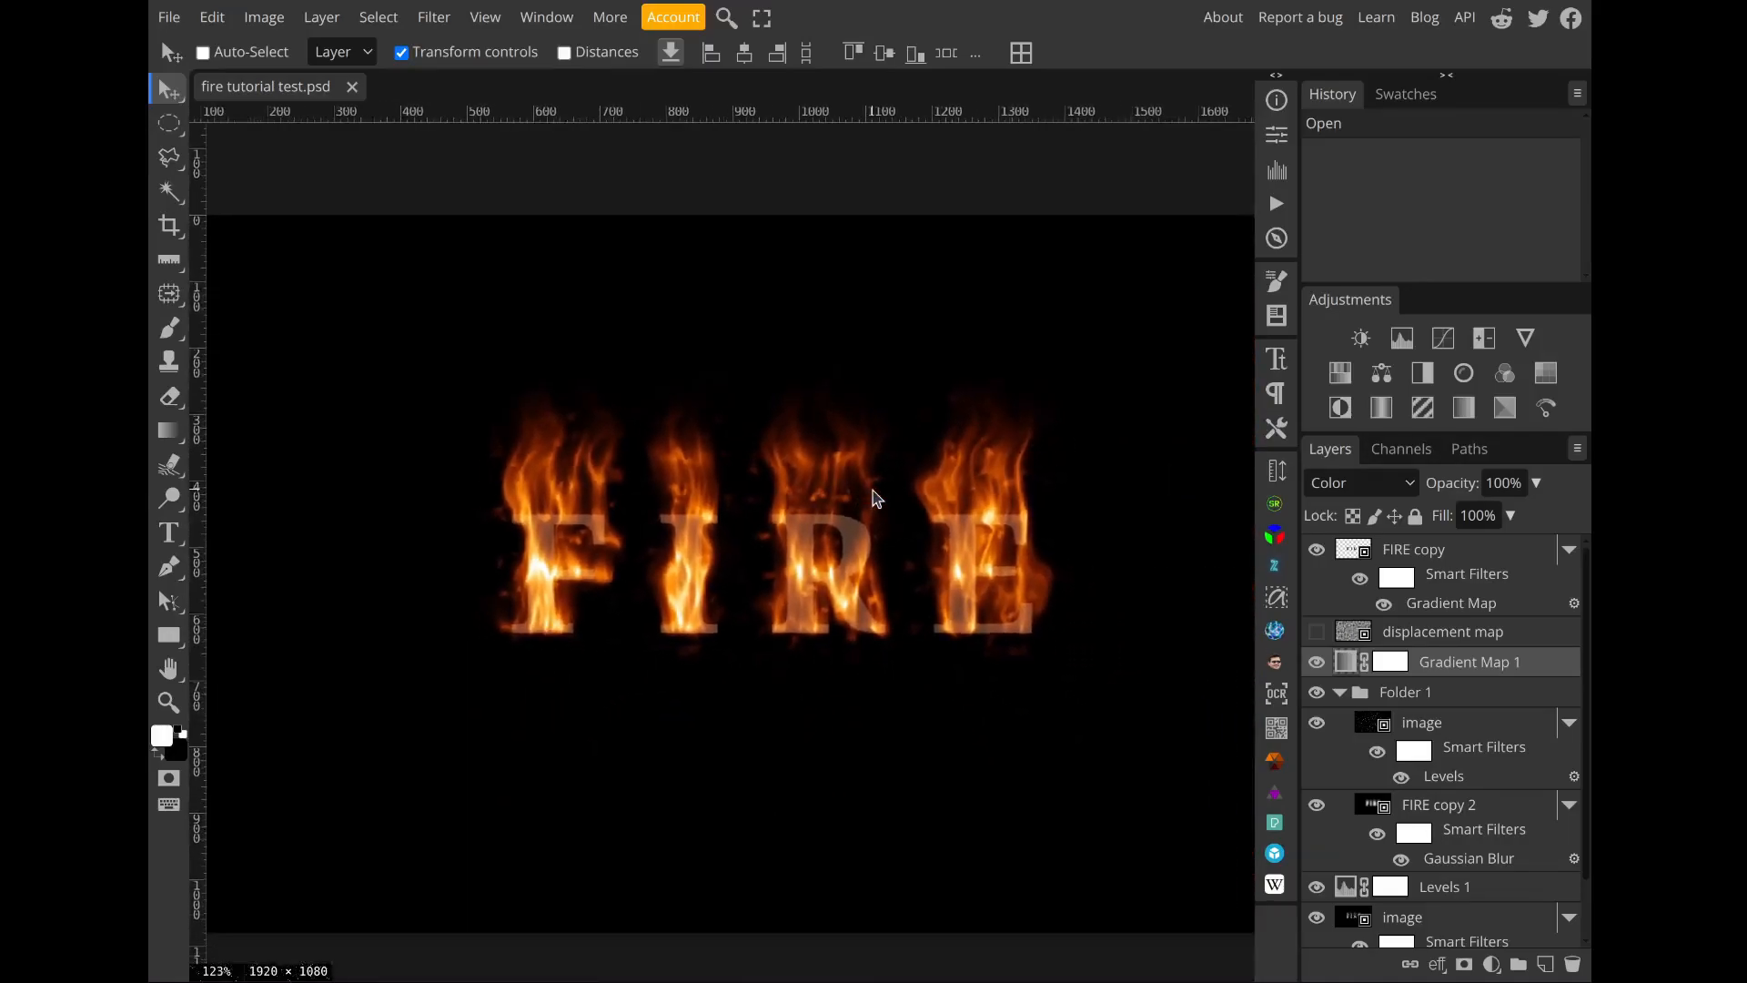
scroll(872, 498, down, 1)
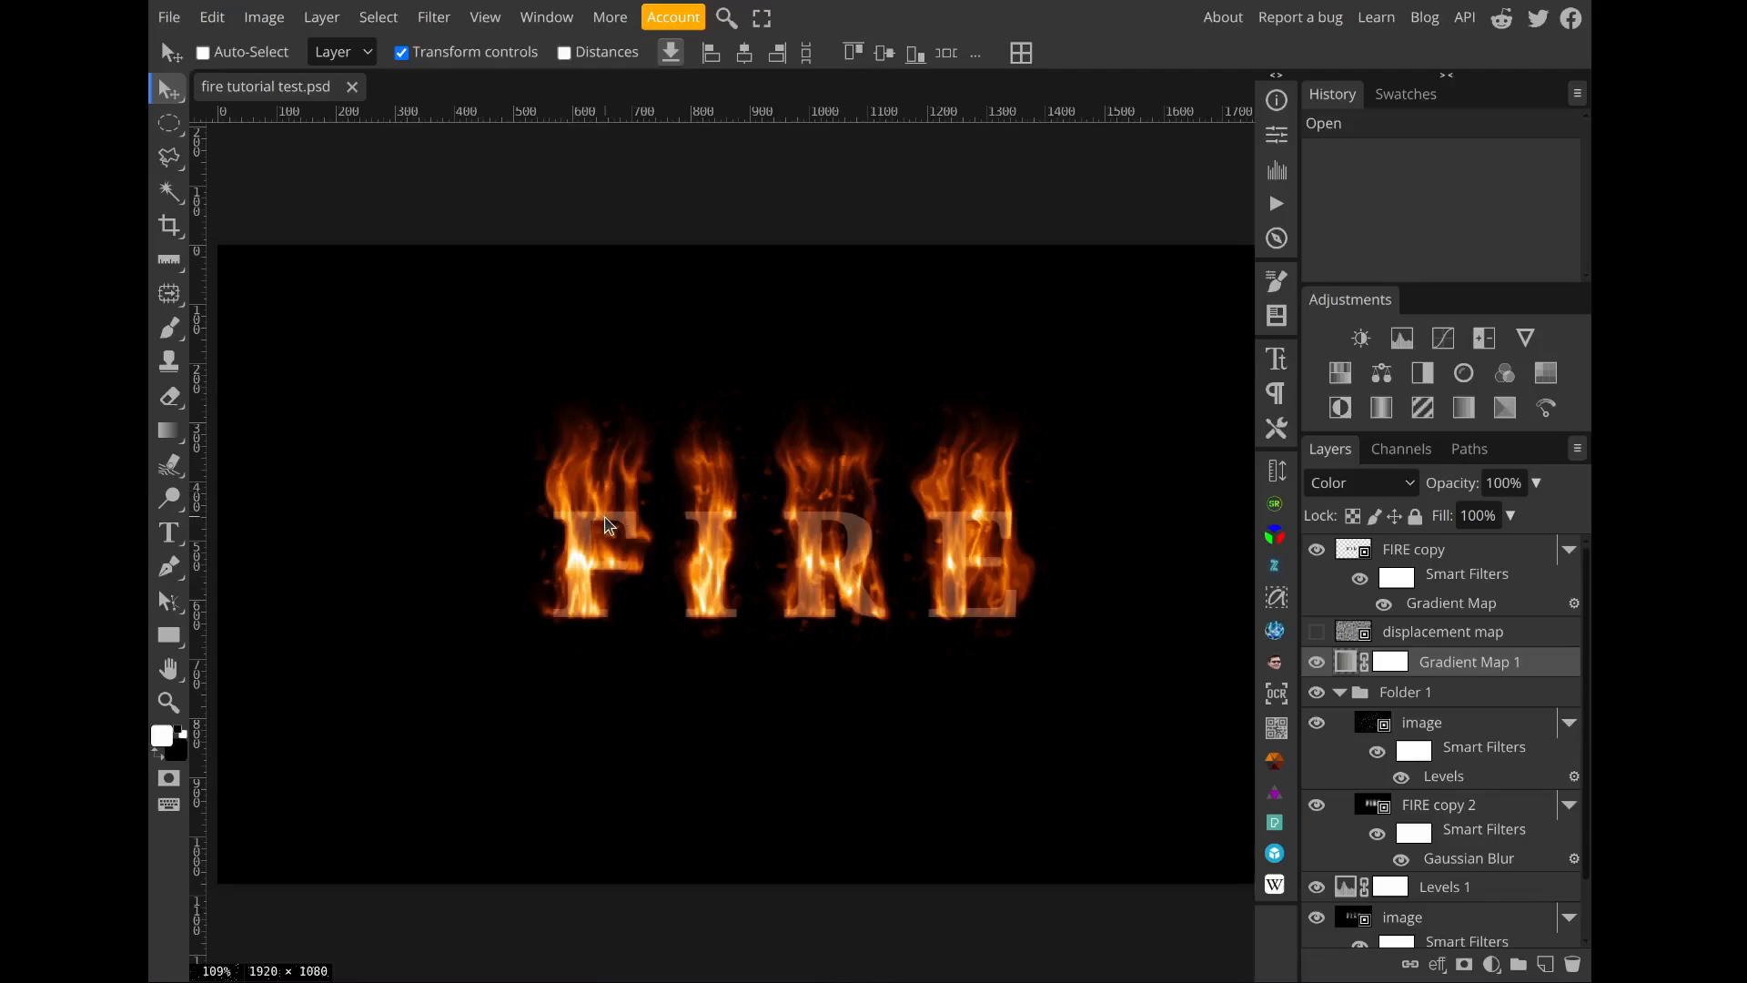
scroll(619, 520, up, 3)
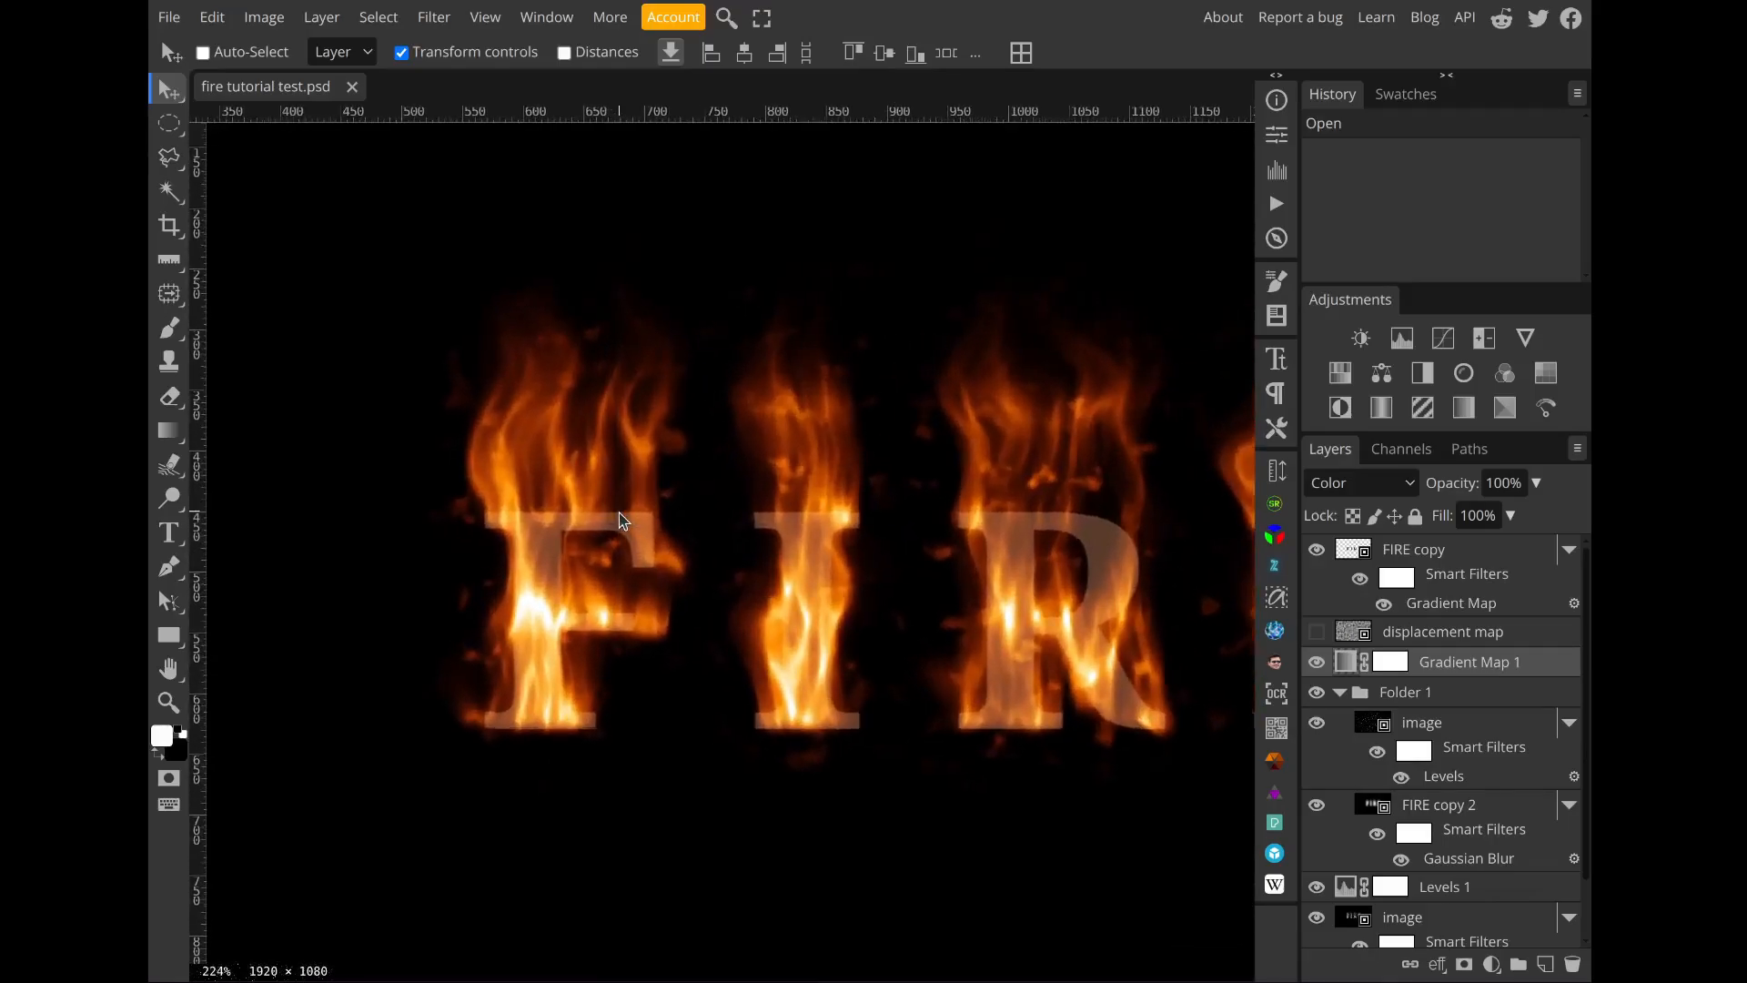
scroll(618, 521, down, 2)
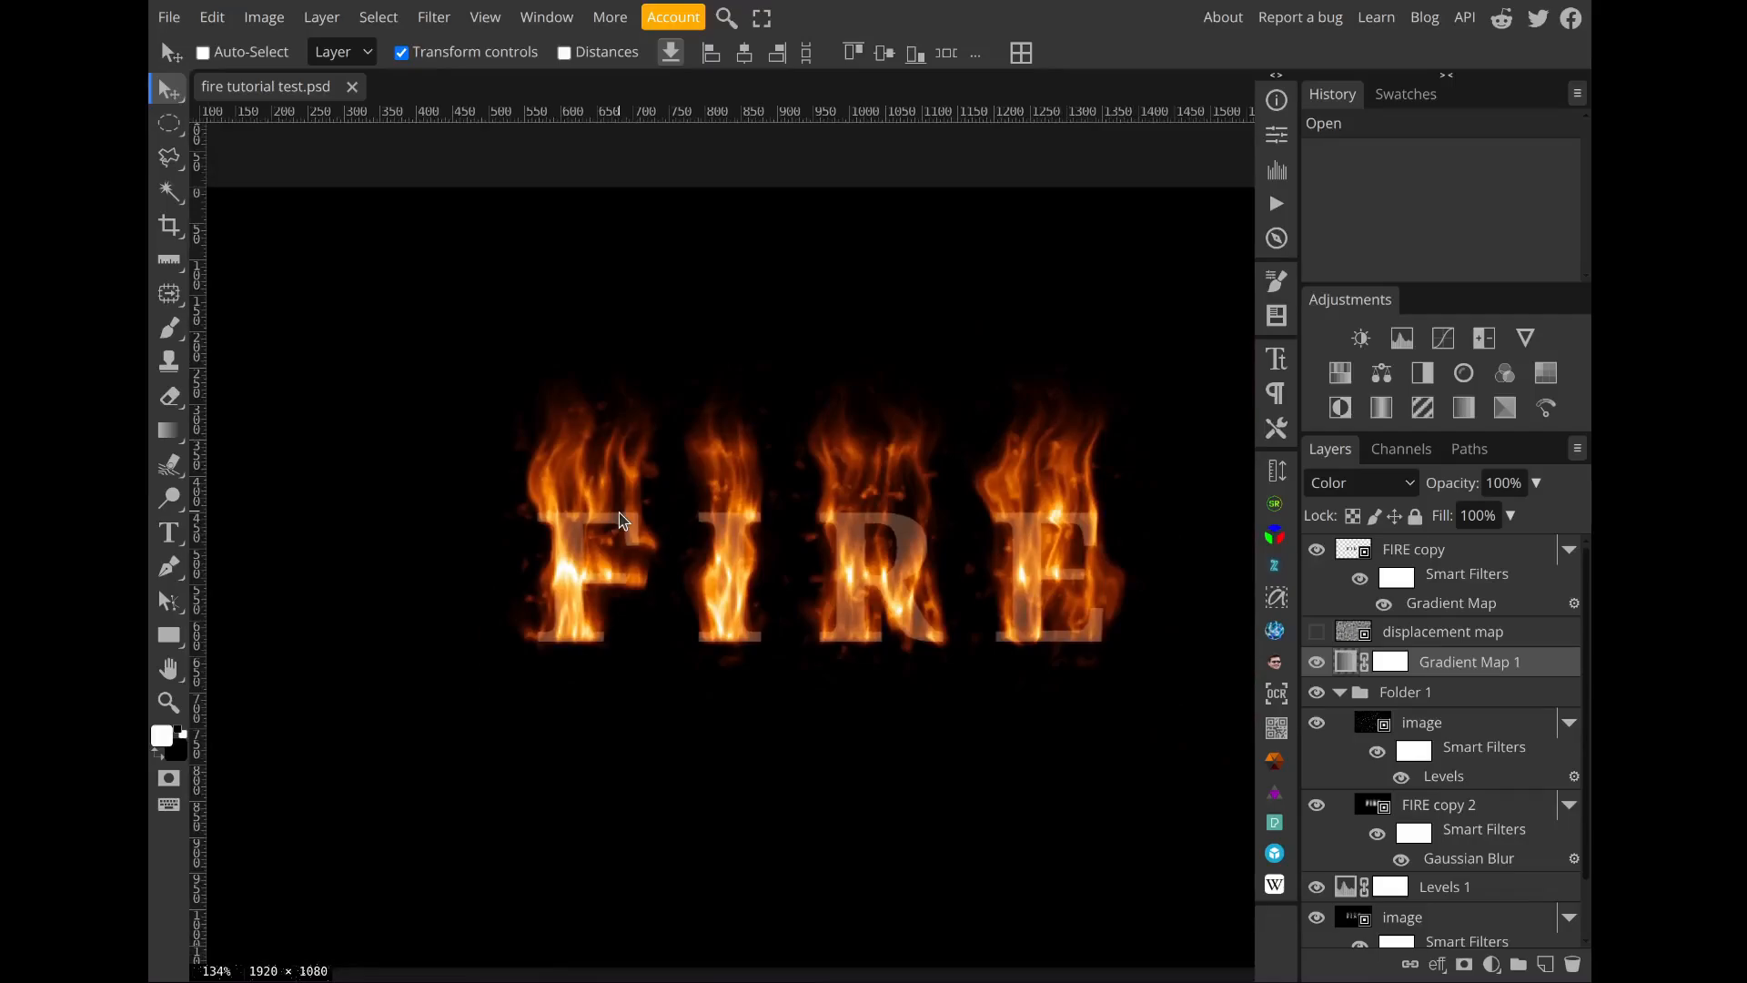
click(432, 17)
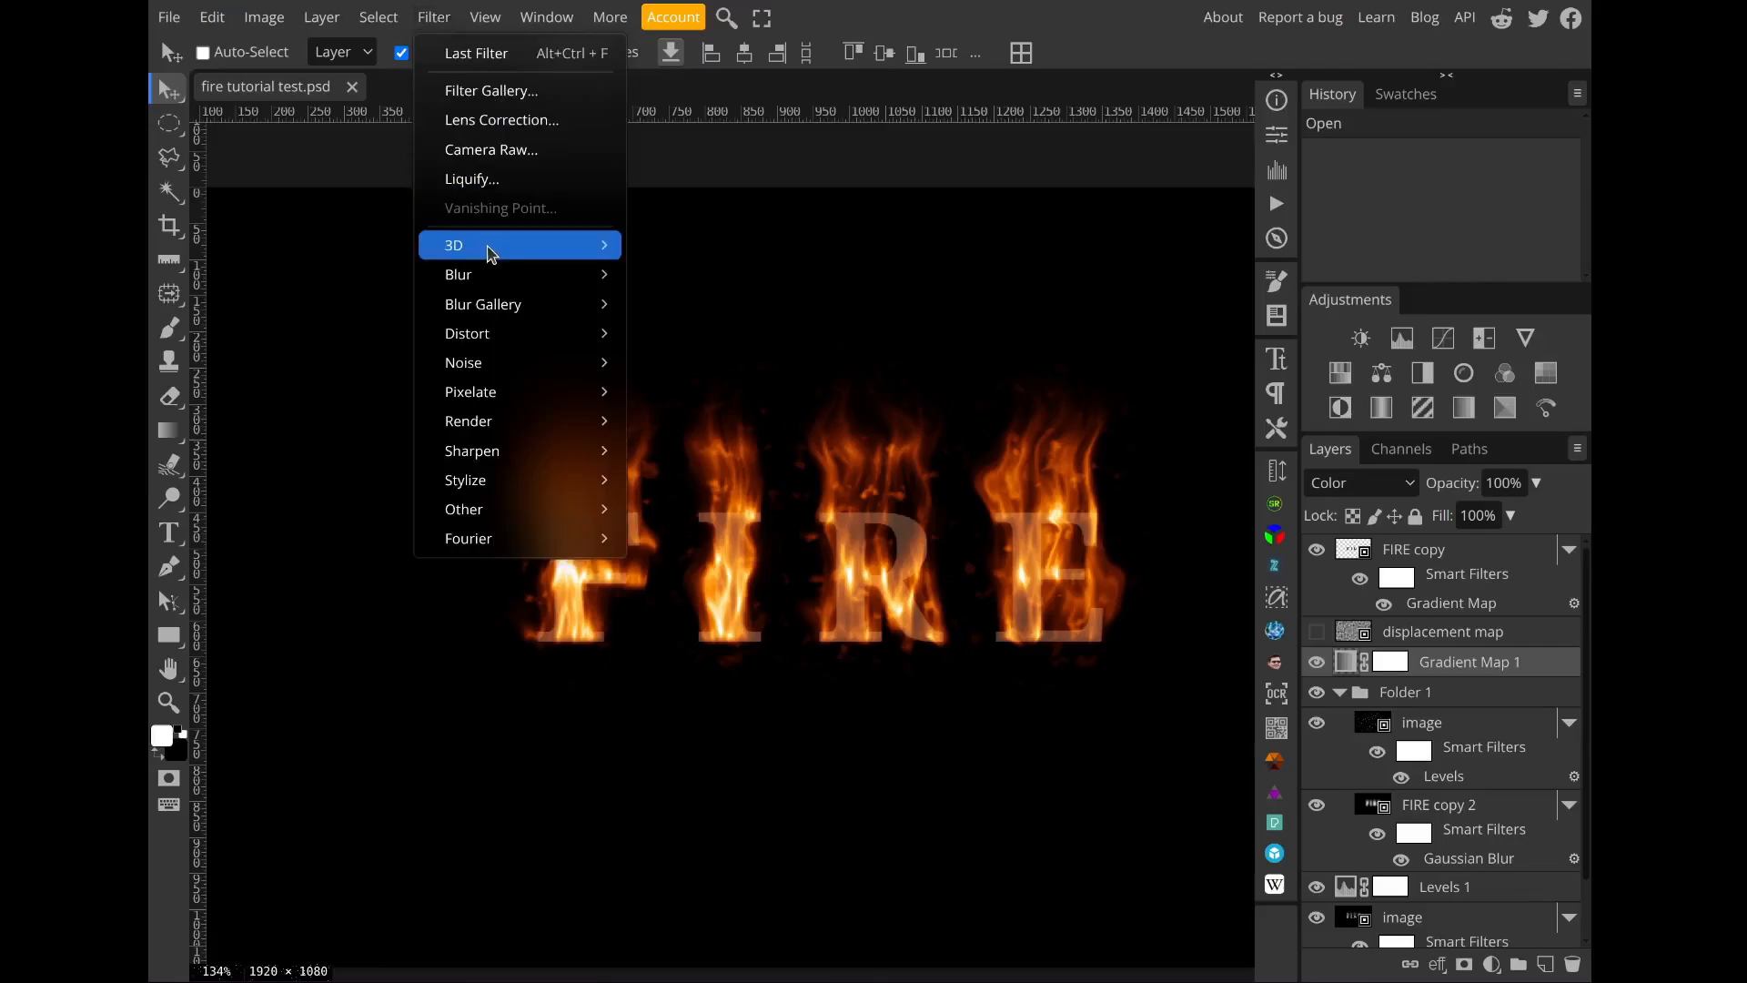
mouse_move(616, 430)
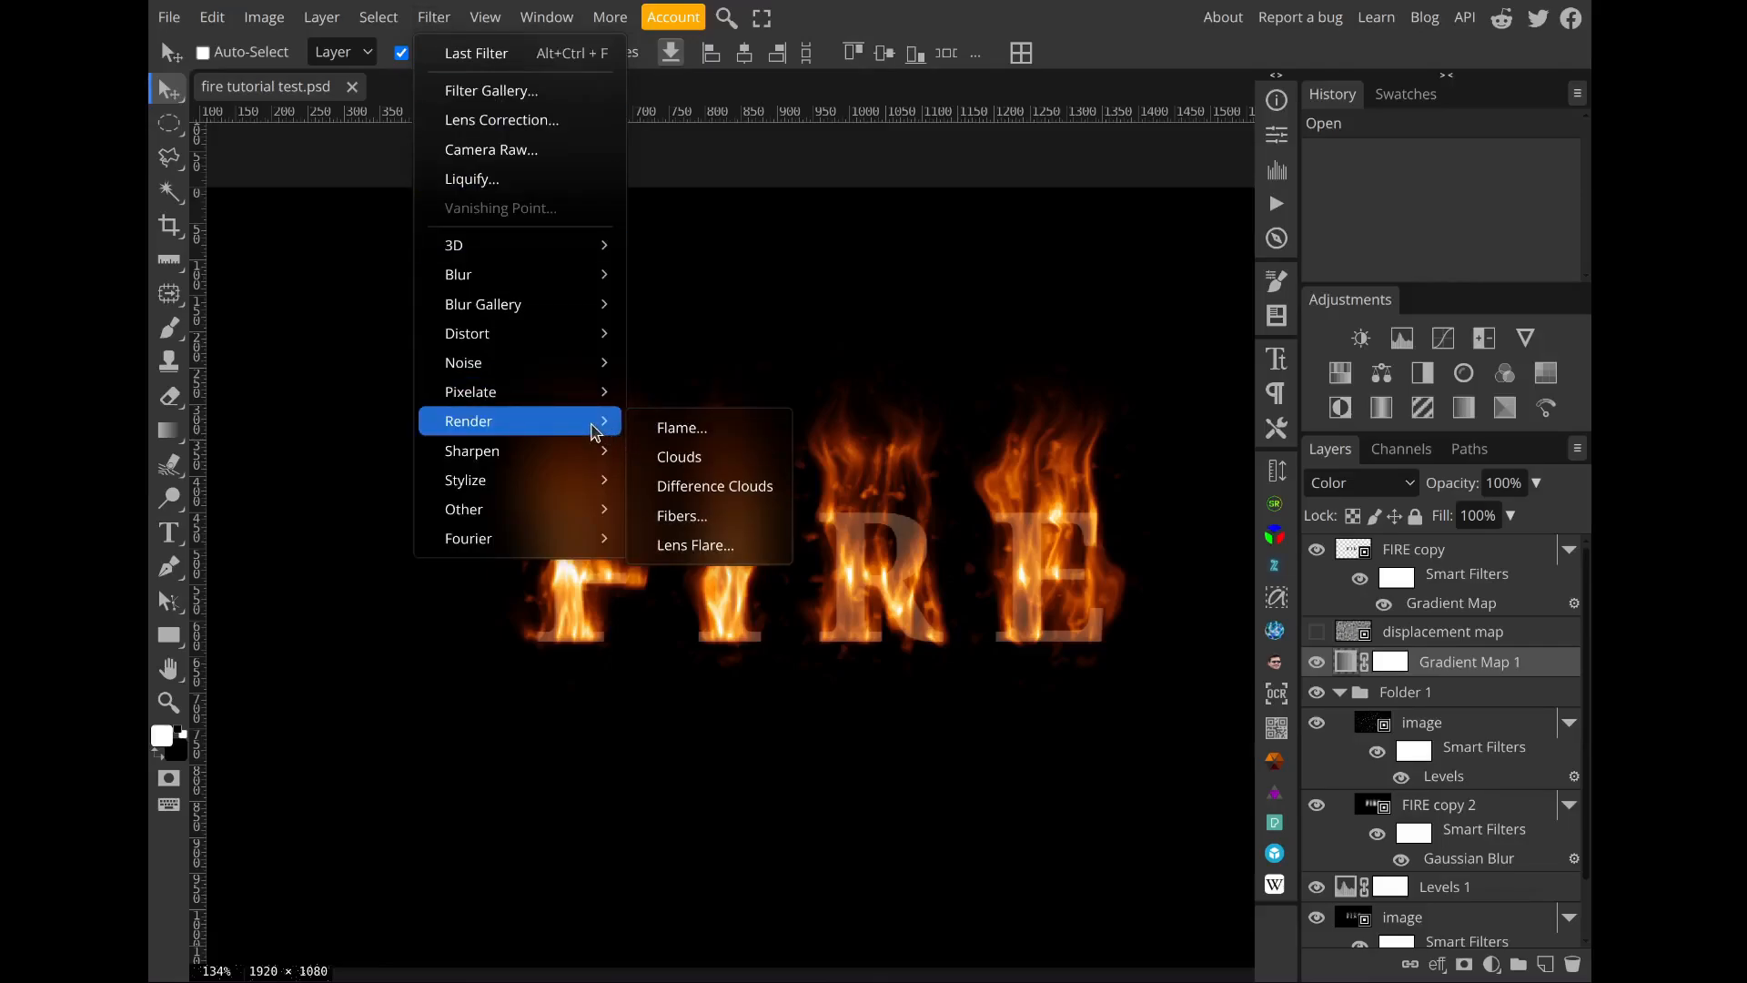
click(434, 17)
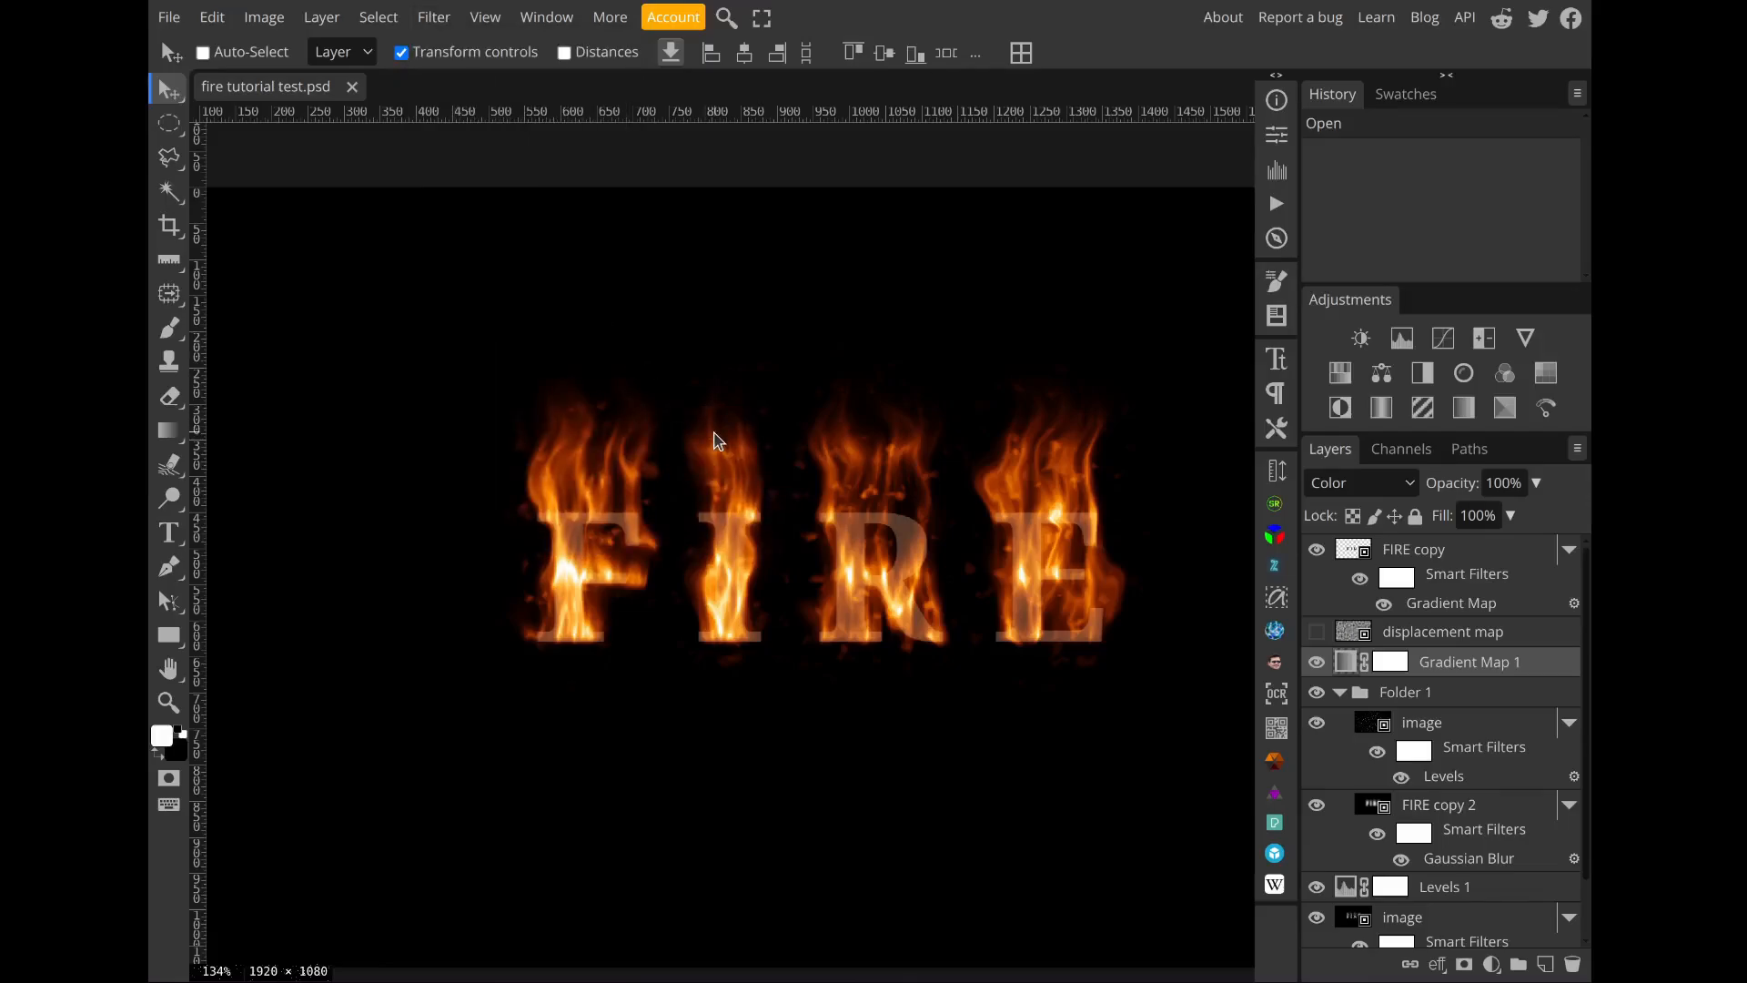
Step: Close the fire tutorial test document and create a new 1920 x 1080 px project with a black background
click(353, 87)
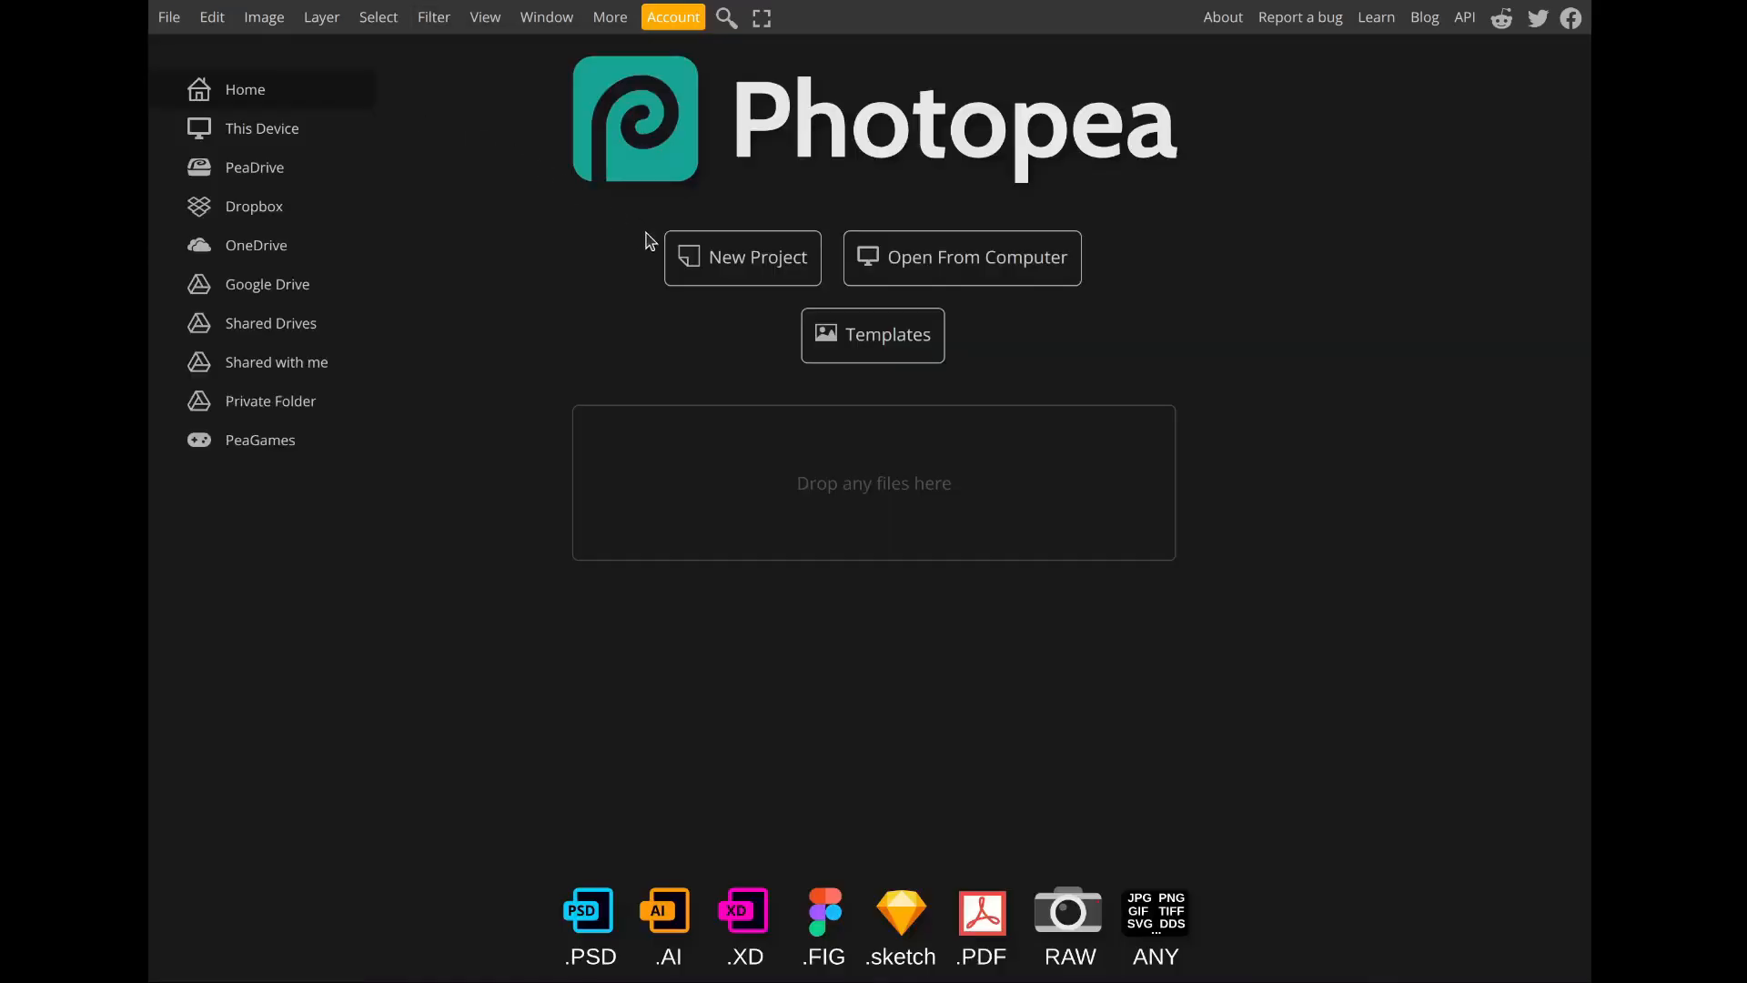
click(716, 286)
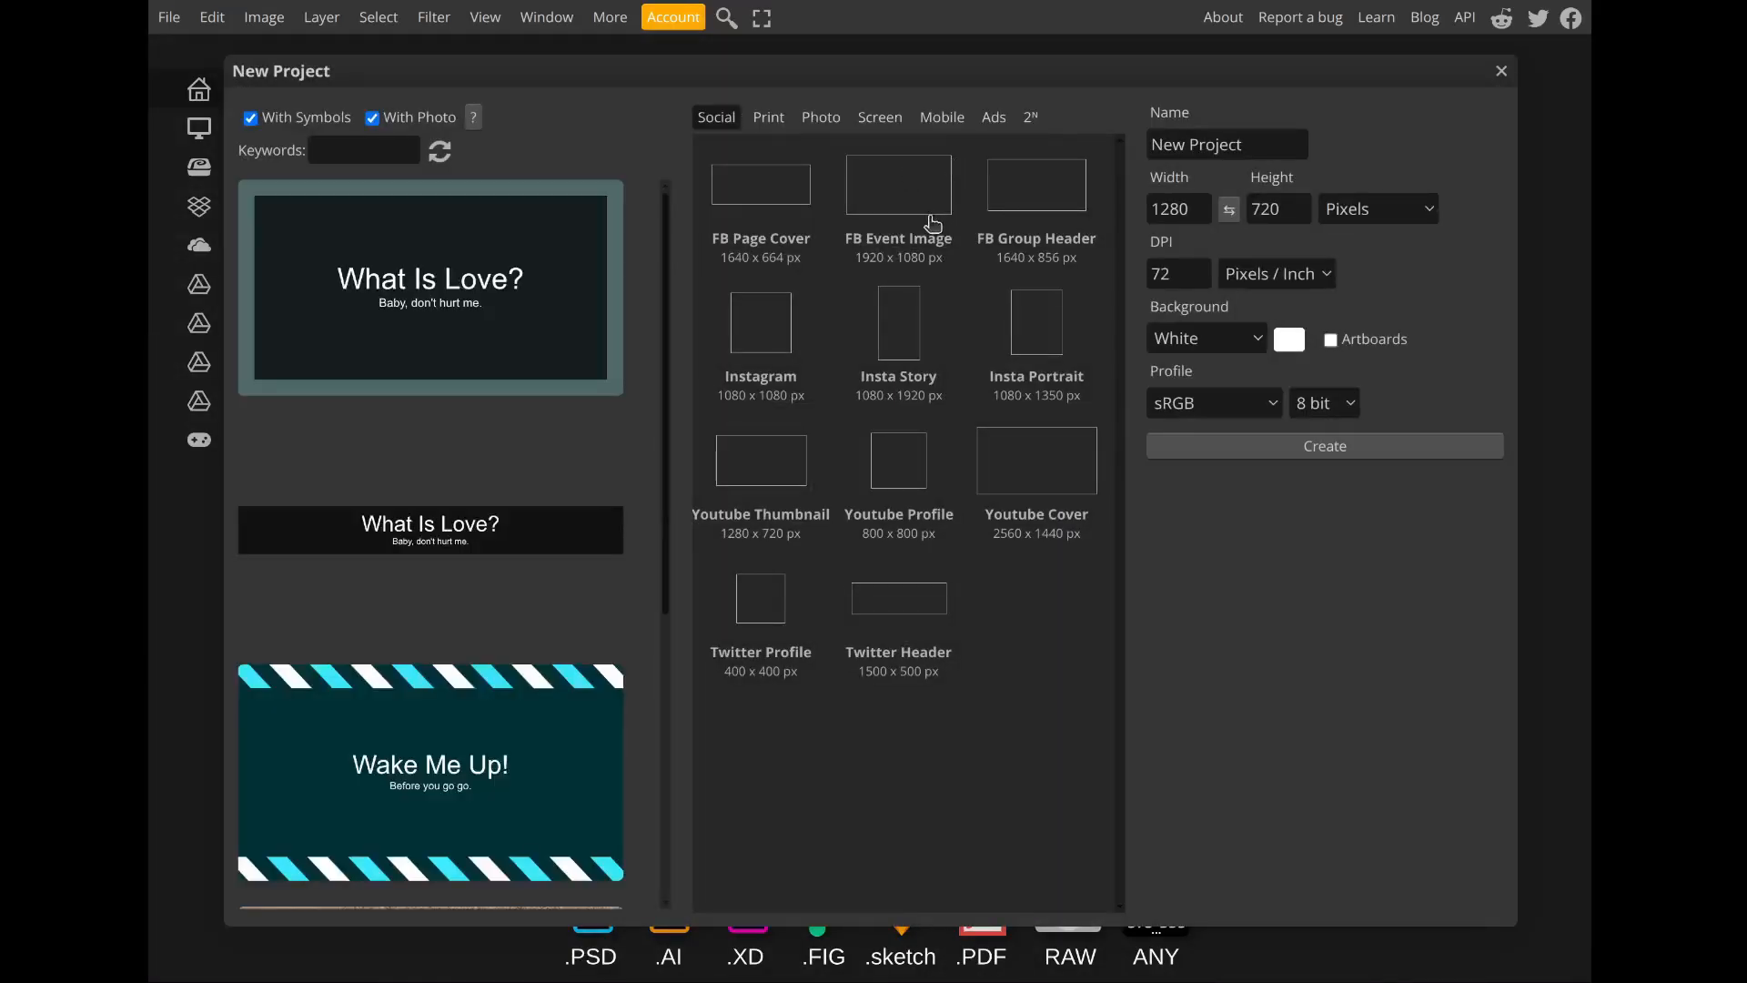
click(934, 227)
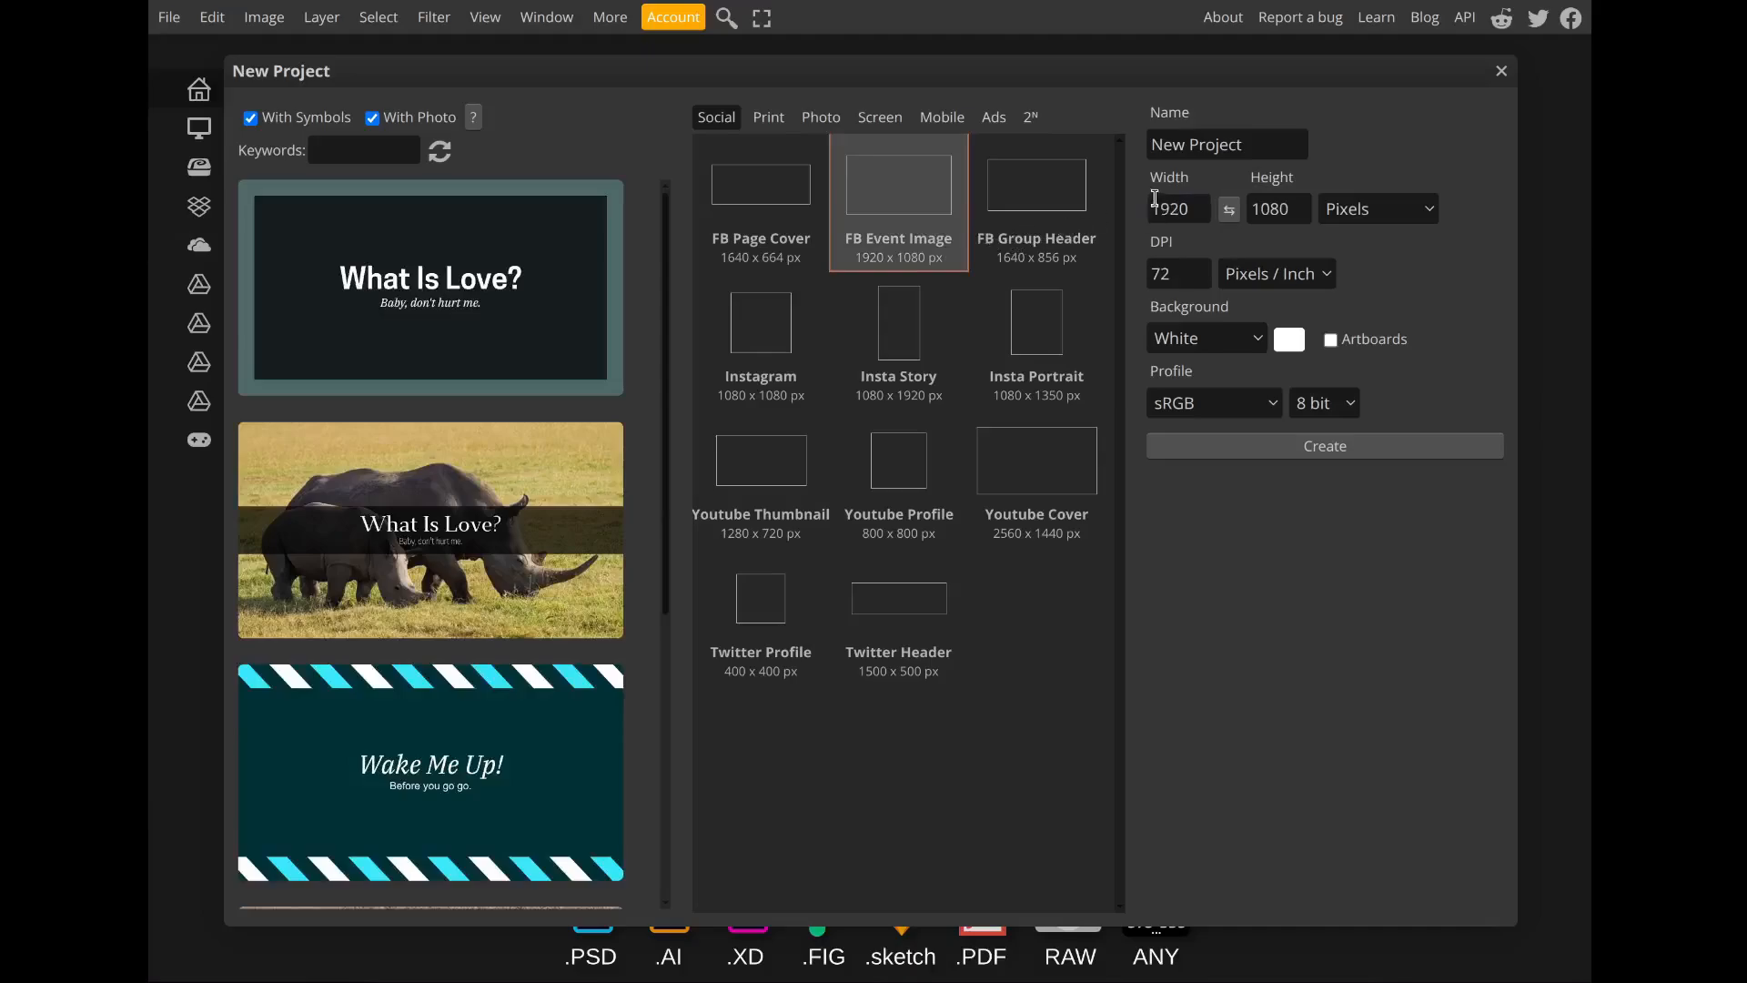
click(1257, 351)
click(1254, 402)
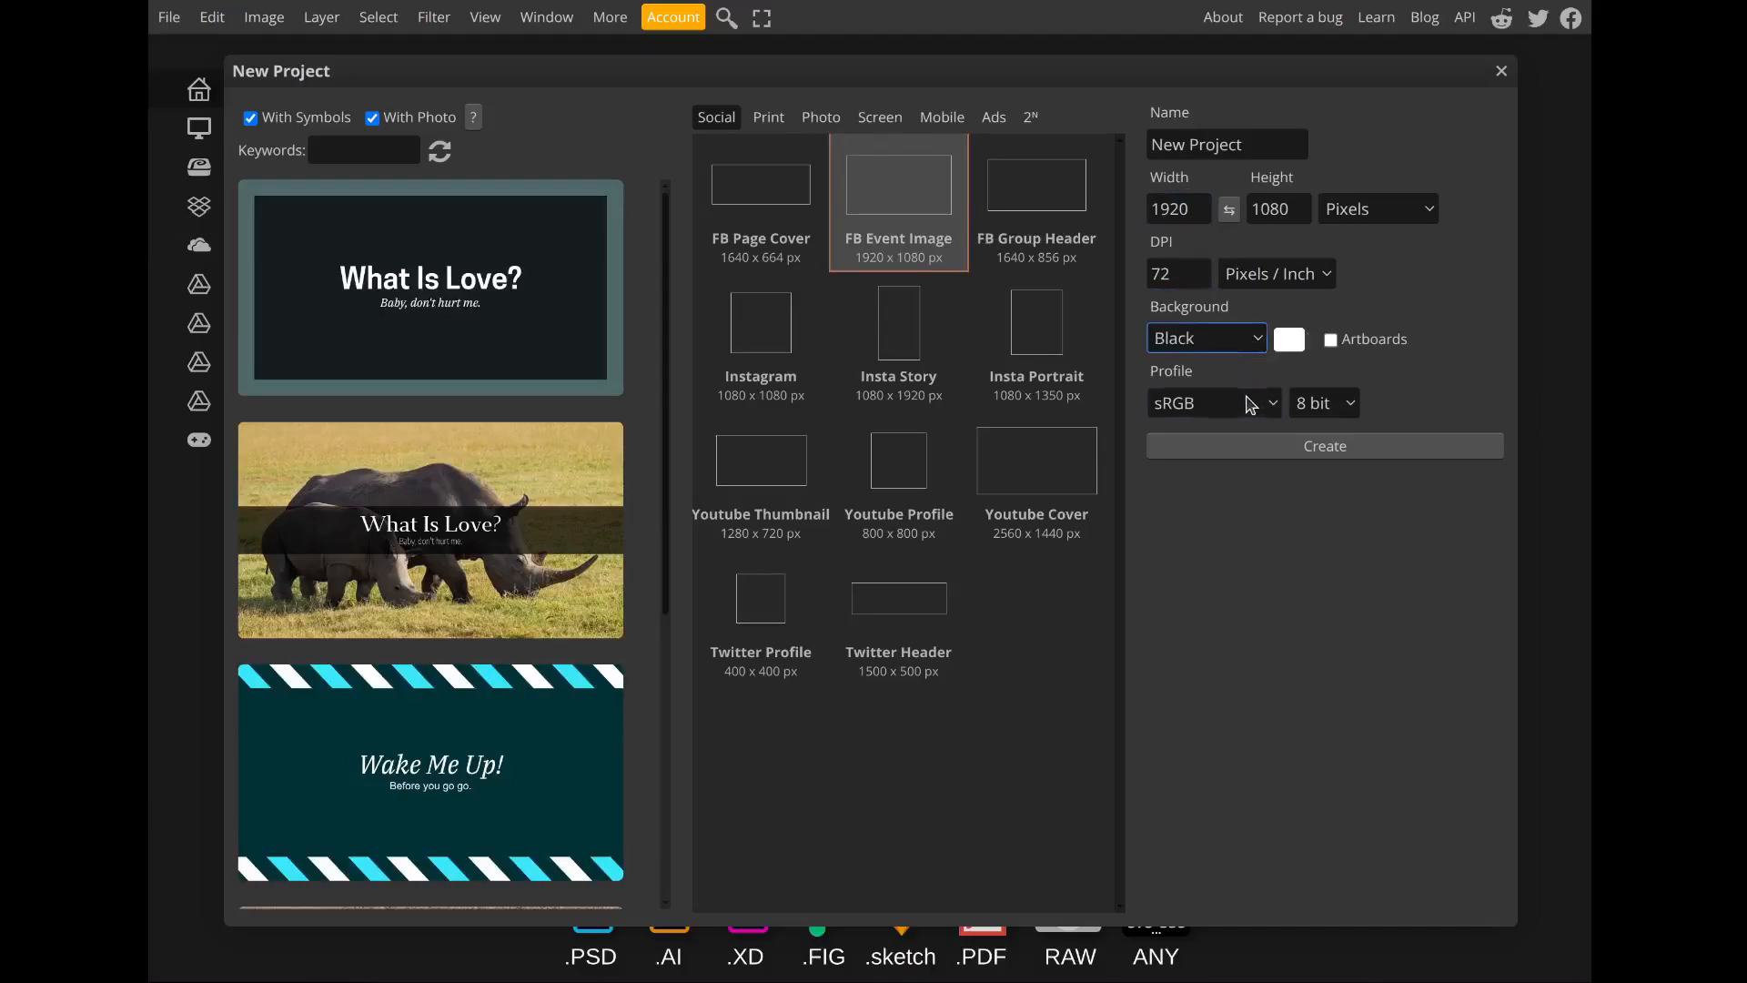
click(1260, 451)
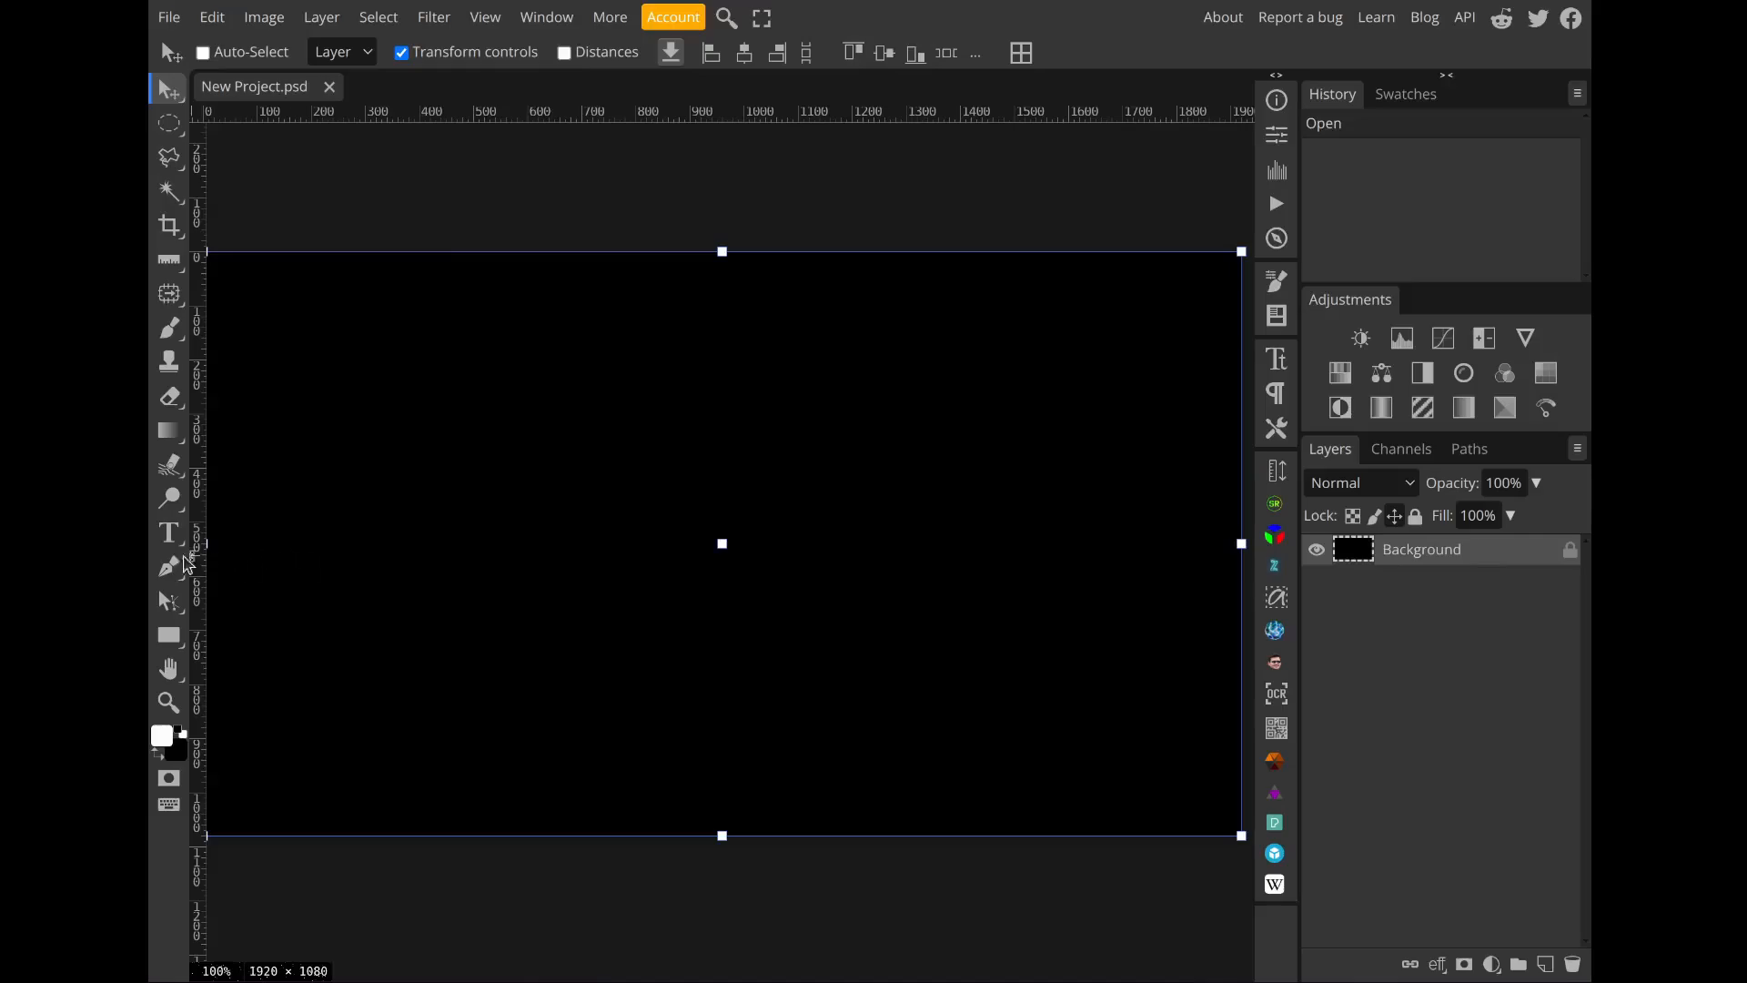
Step: Add the white text FIRE in Droid Serif Bold at 250 px and move it to the centre of the canvas
click(170, 535)
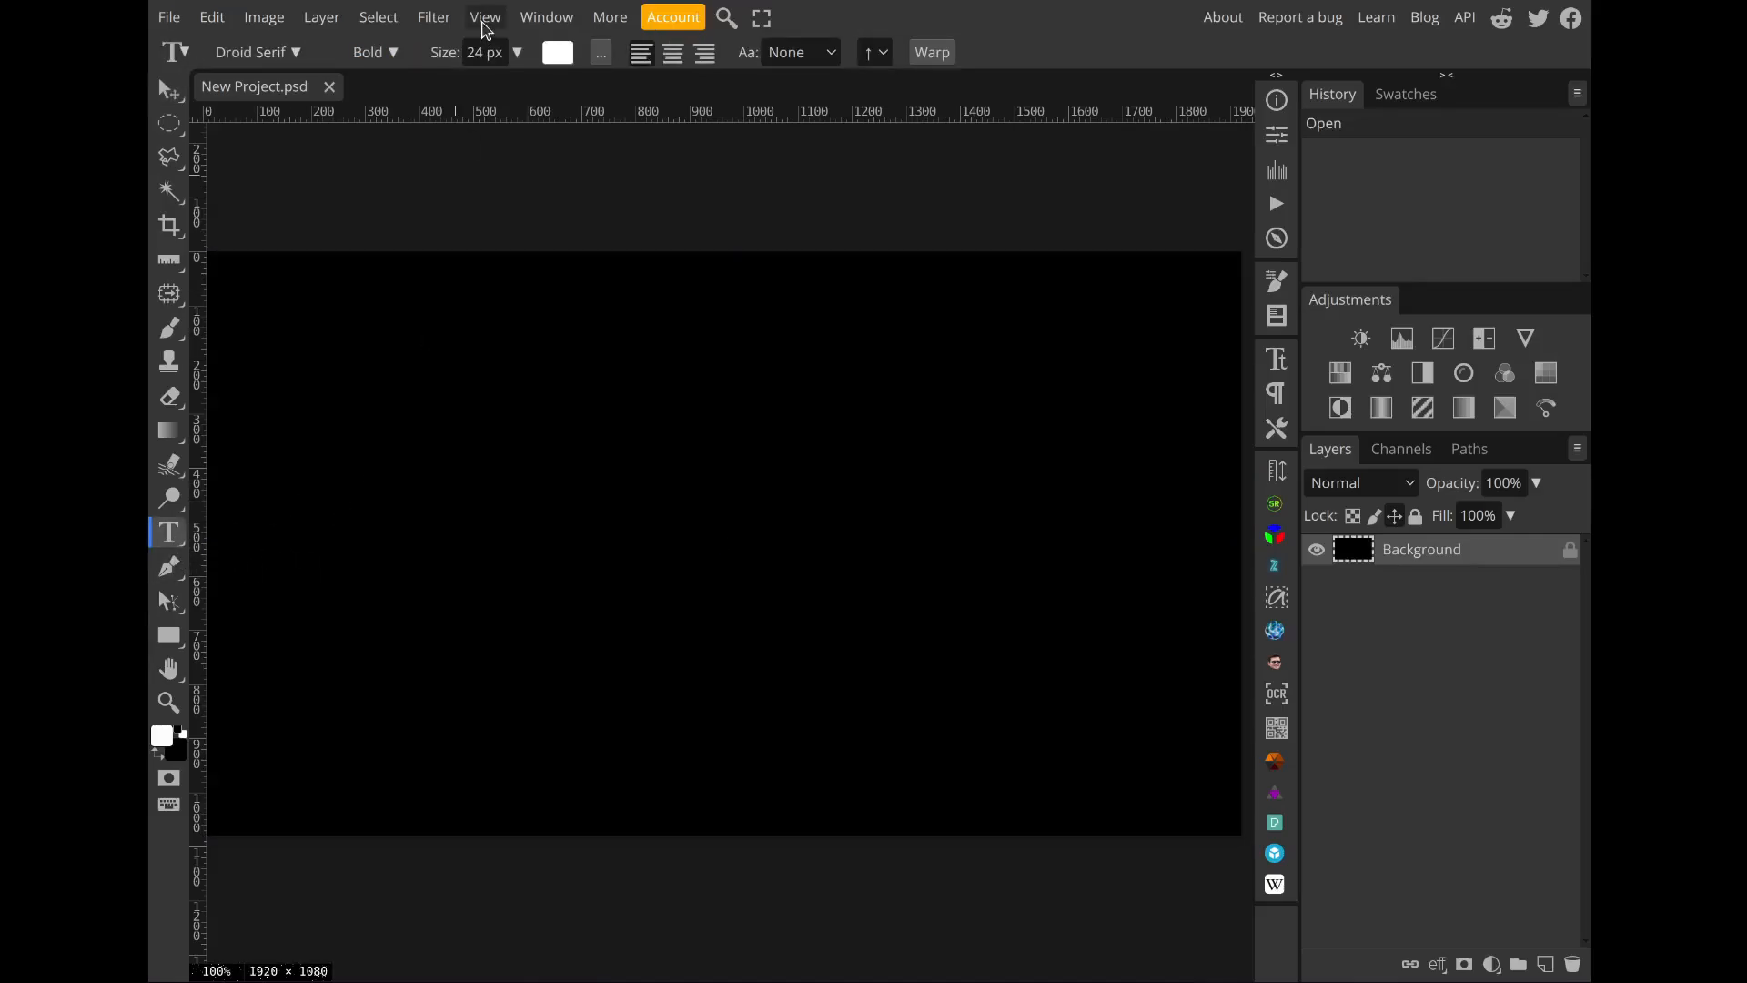
click(516, 52)
drag(484, 91, 546, 93)
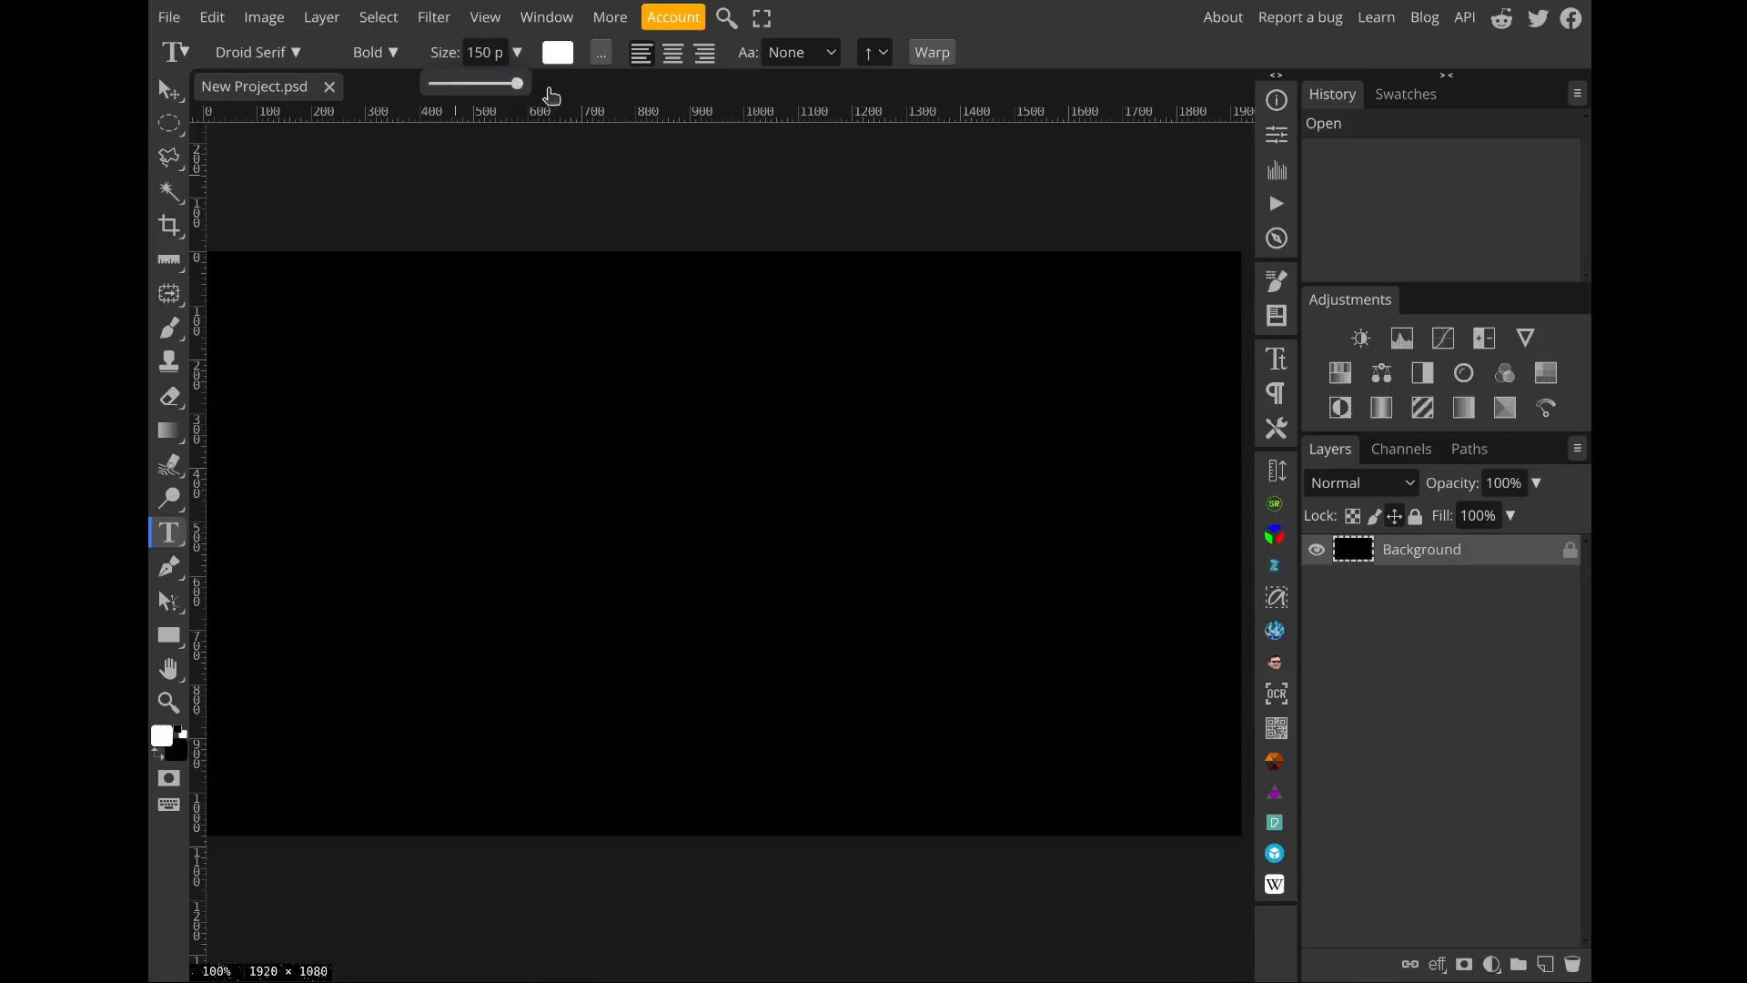
click(482, 52)
text(250)
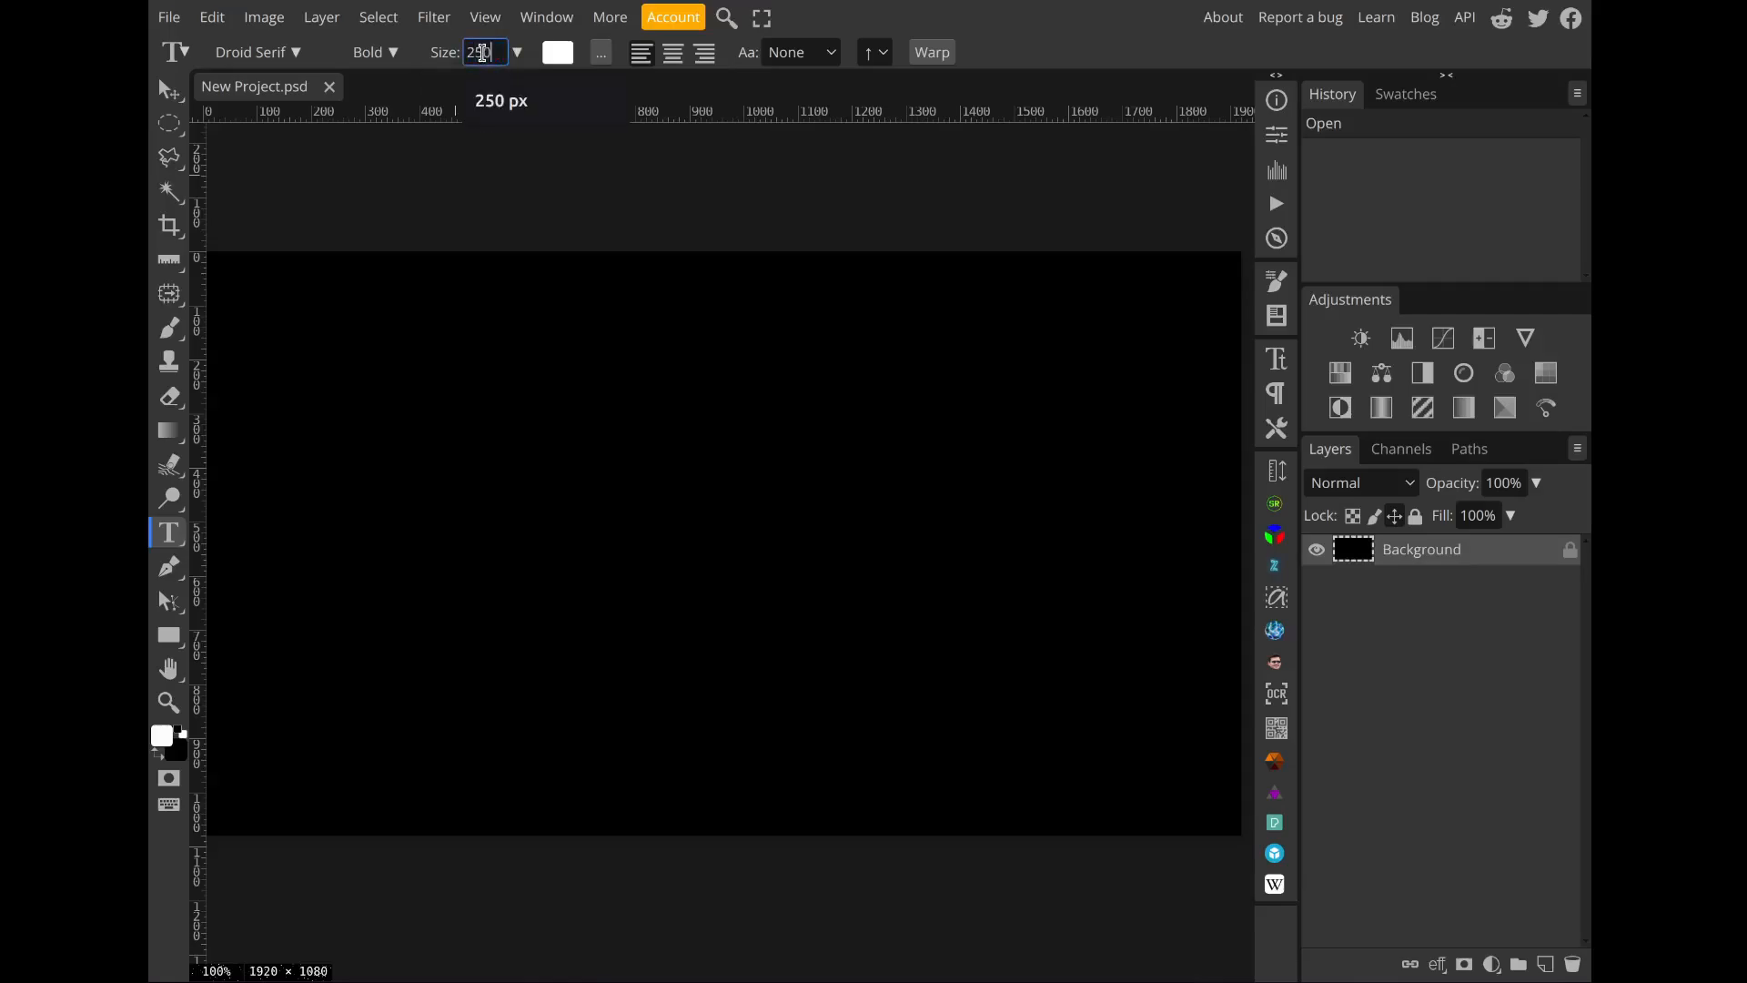
key(Return)
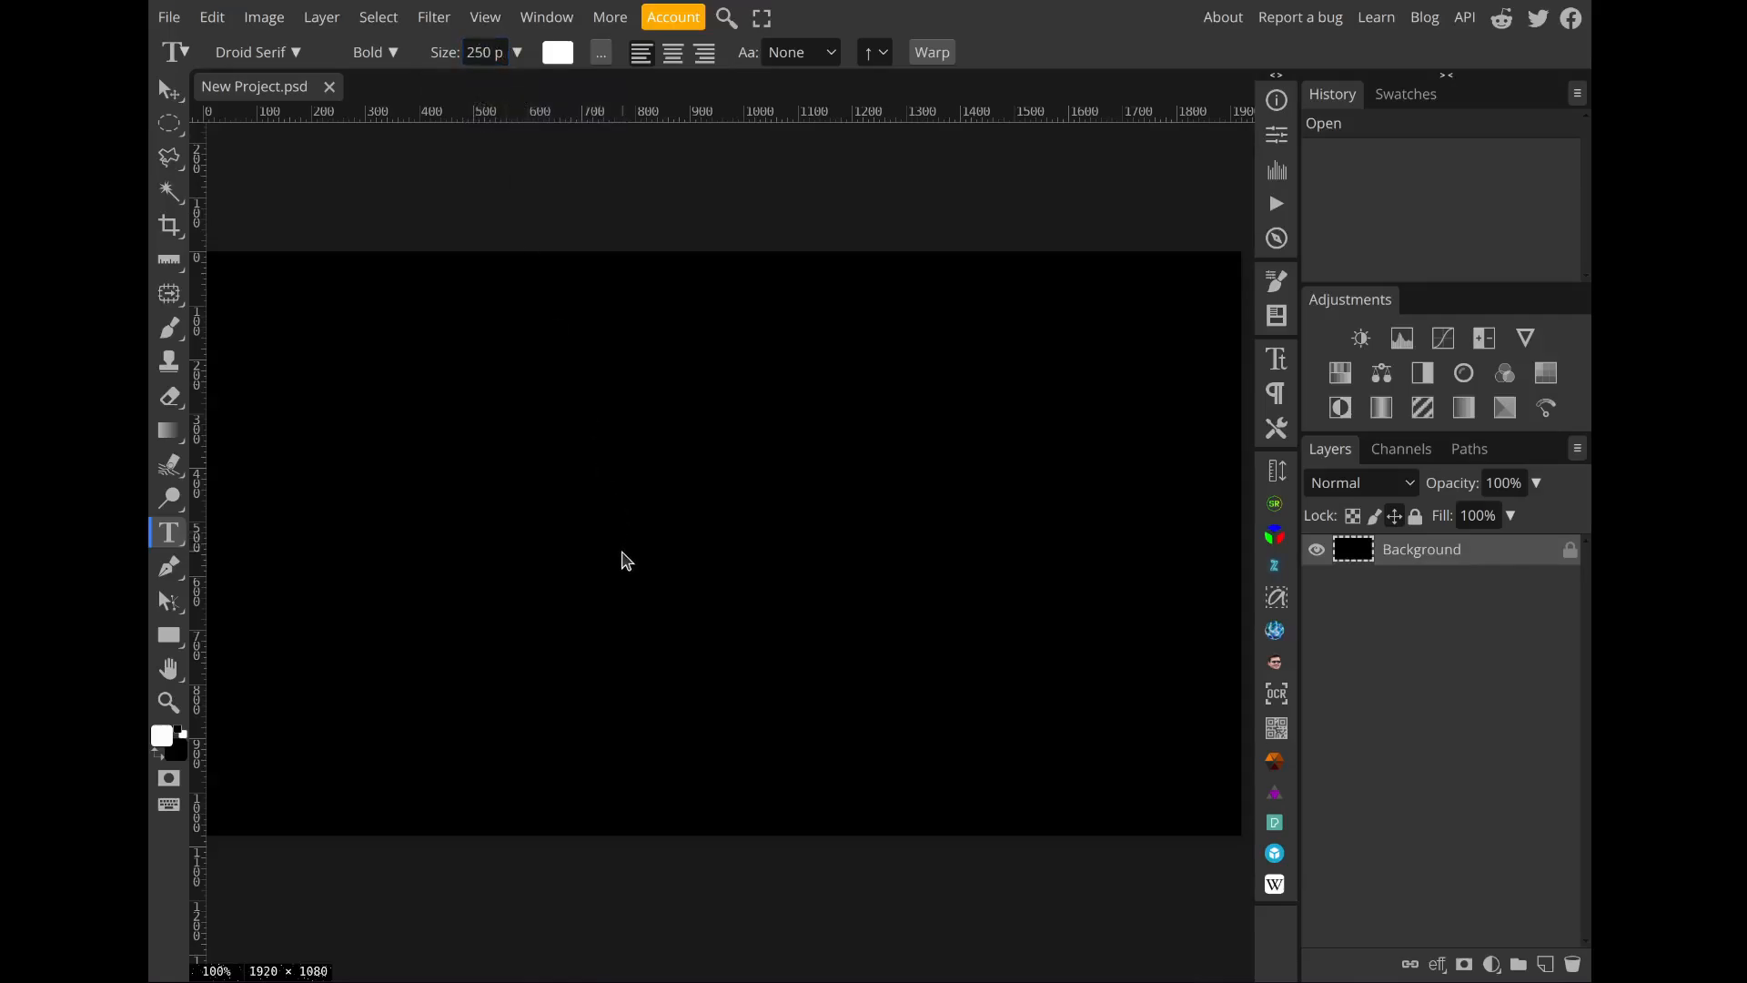
click(623, 553)
text(FIR)
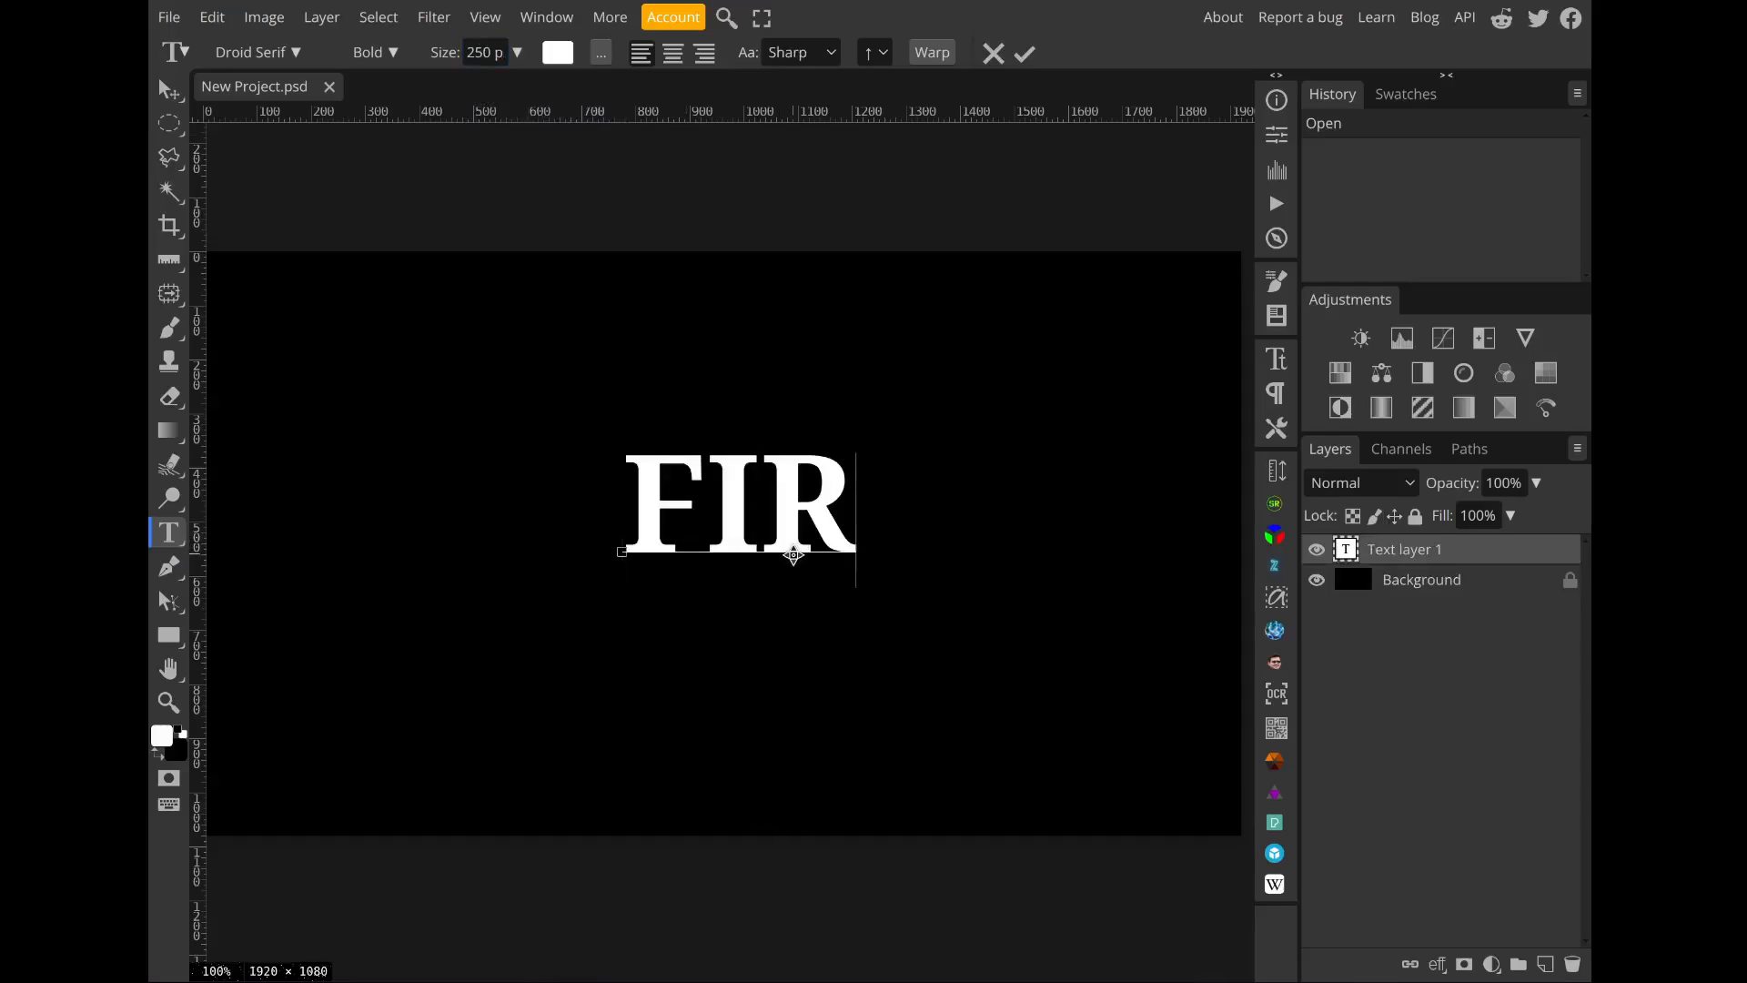
text(E)
click(1026, 53)
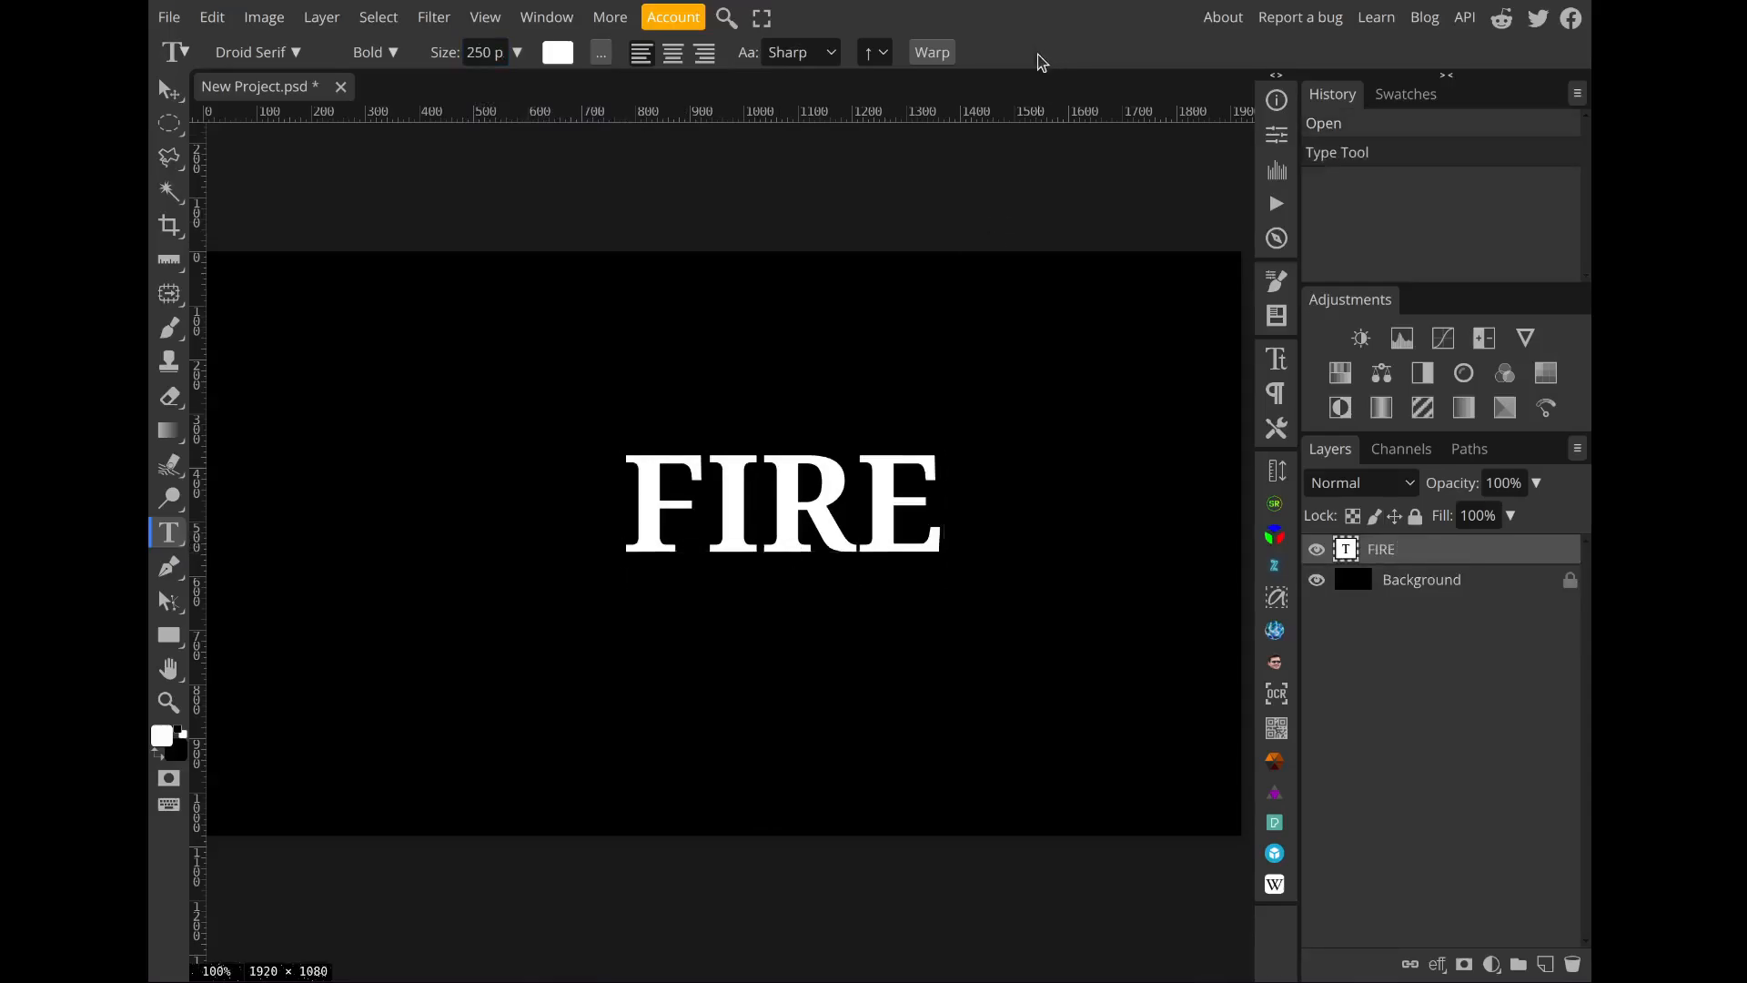
click(168, 88)
drag(856, 503, 798, 550)
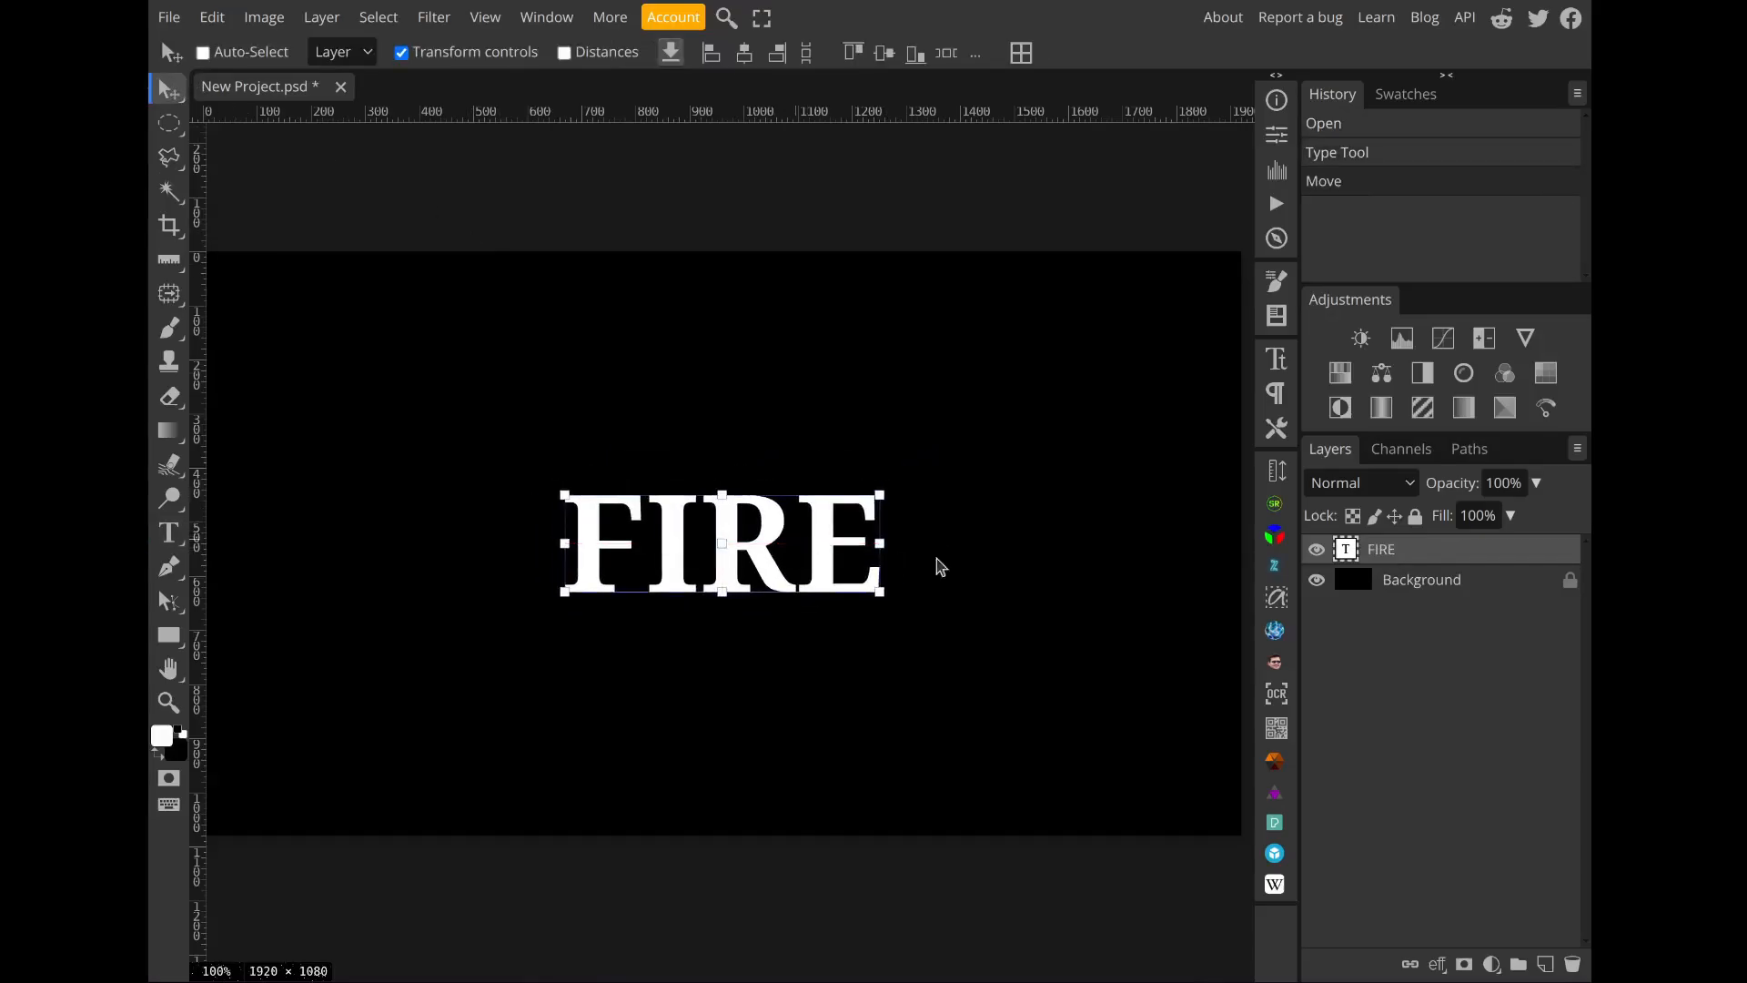
click(1371, 583)
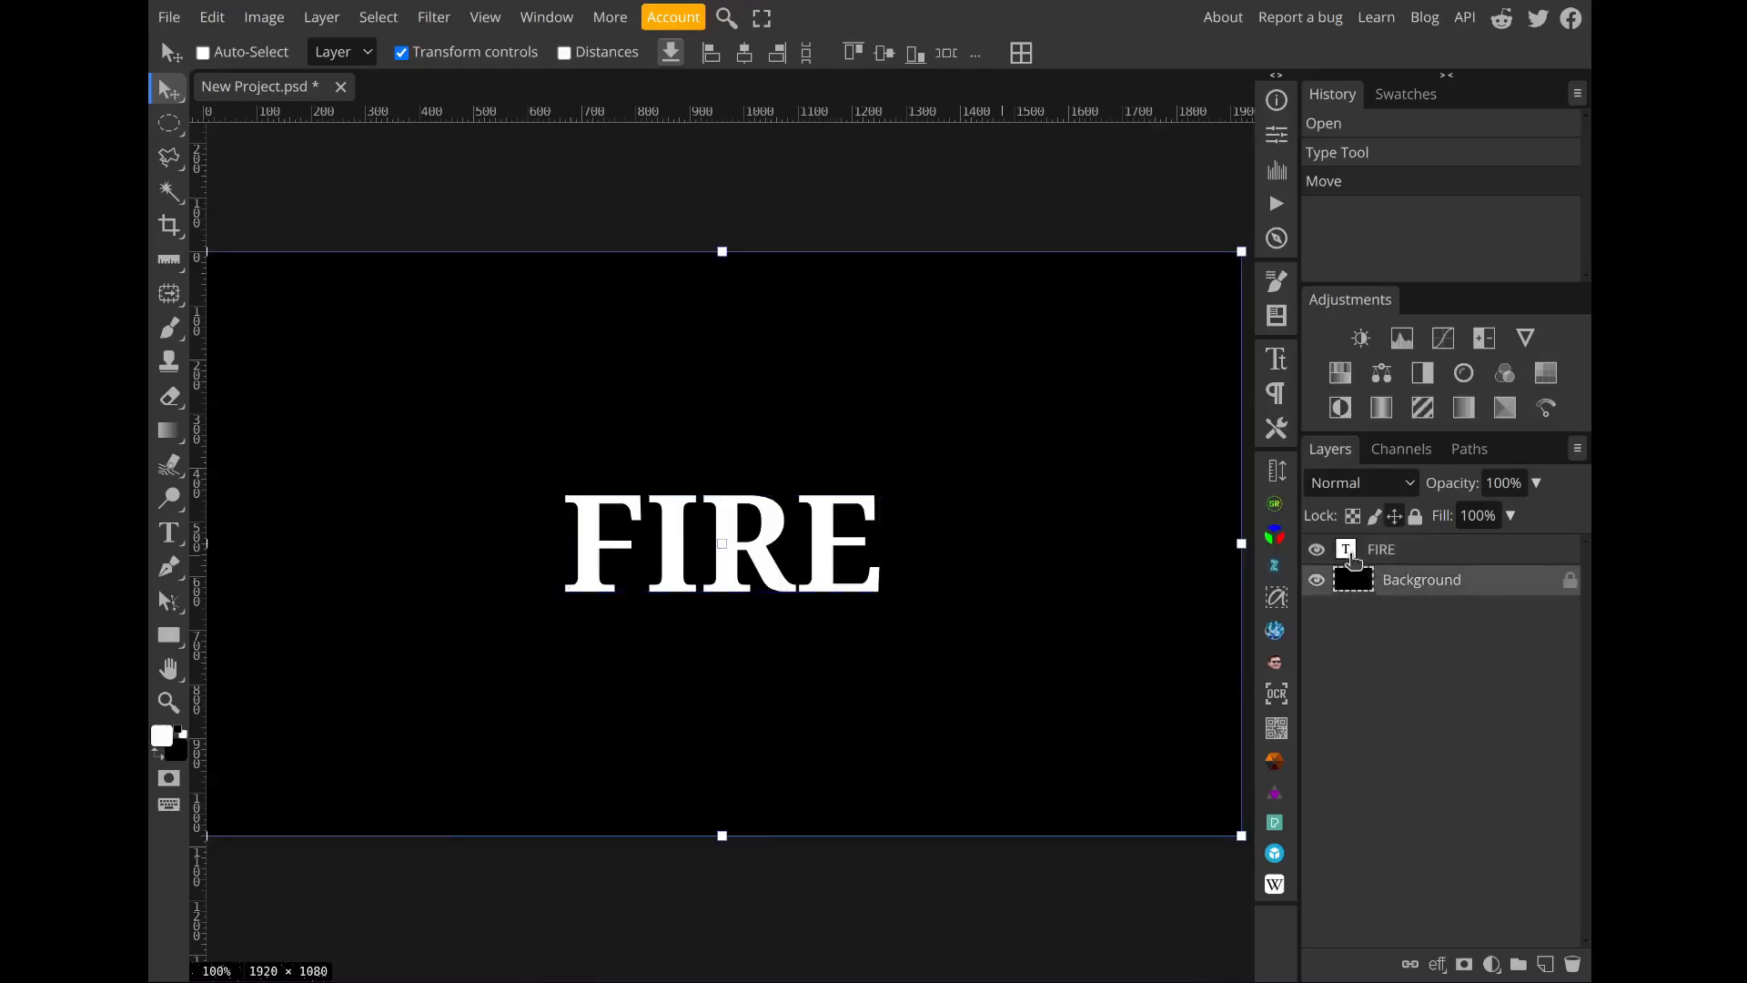
click(1353, 559)
click(1359, 586)
Step: Widen the FIRE text's tracking to 290% and move the text back to the centre of the canvas
click(1363, 555)
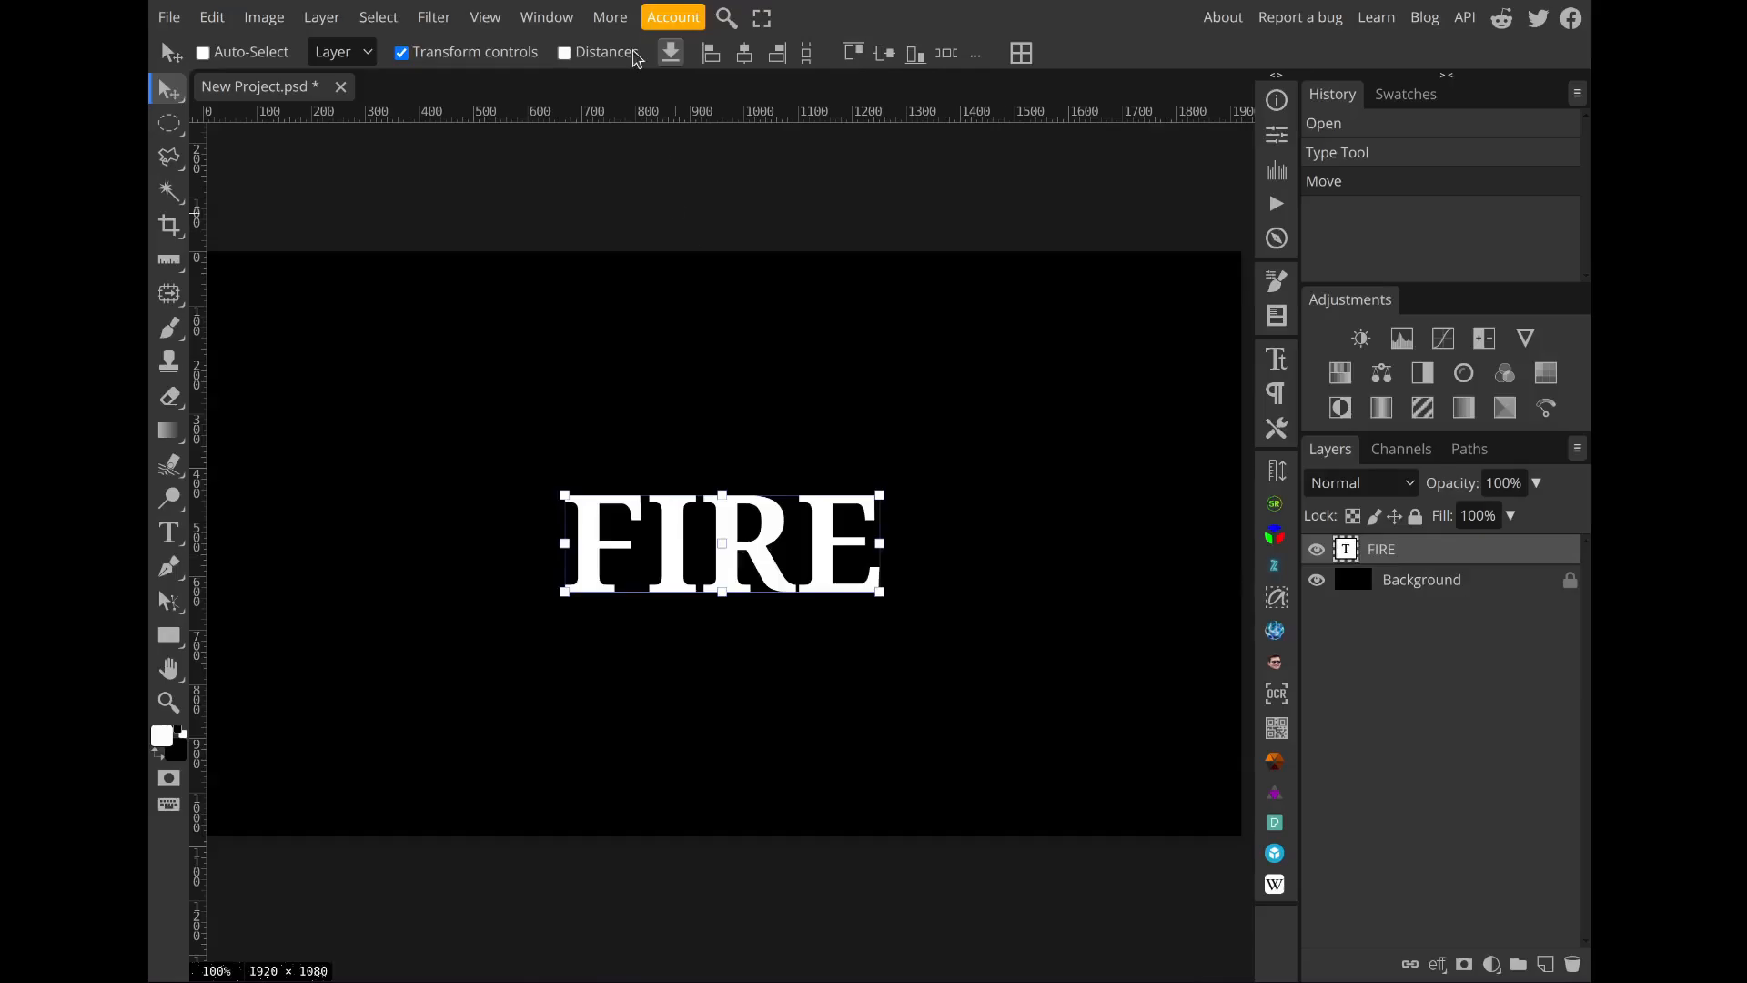
click(1281, 353)
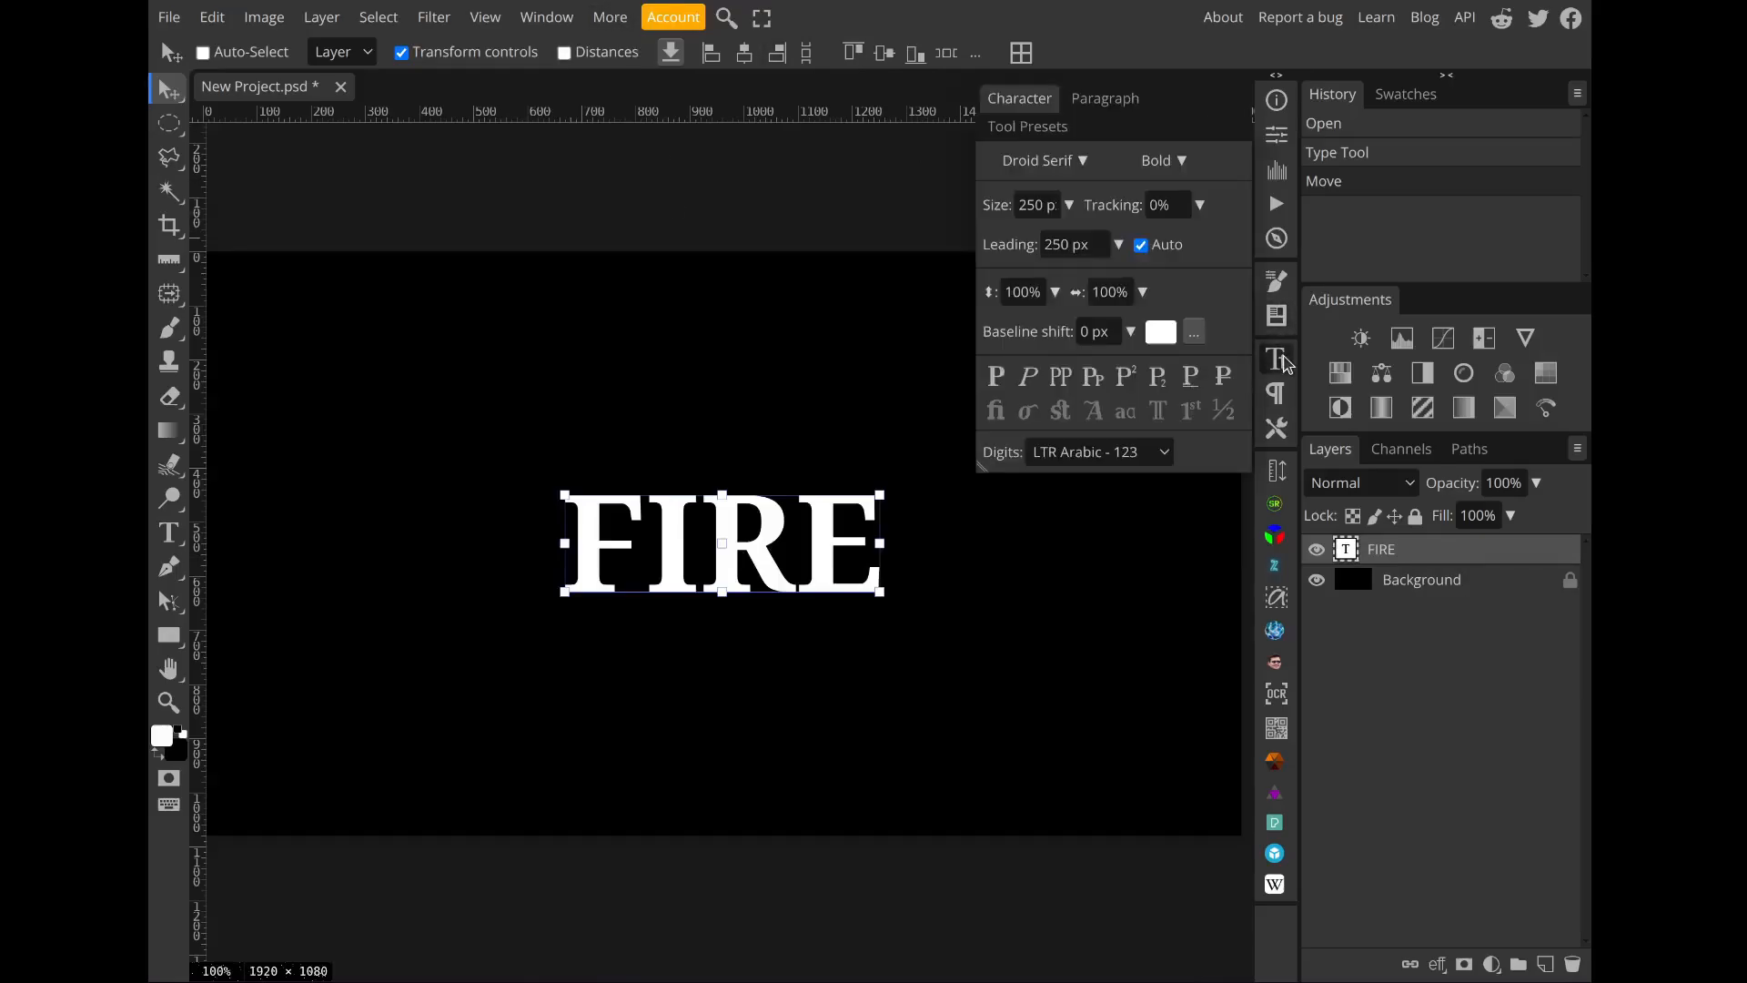
click(1200, 208)
drag(1133, 235, 1145, 242)
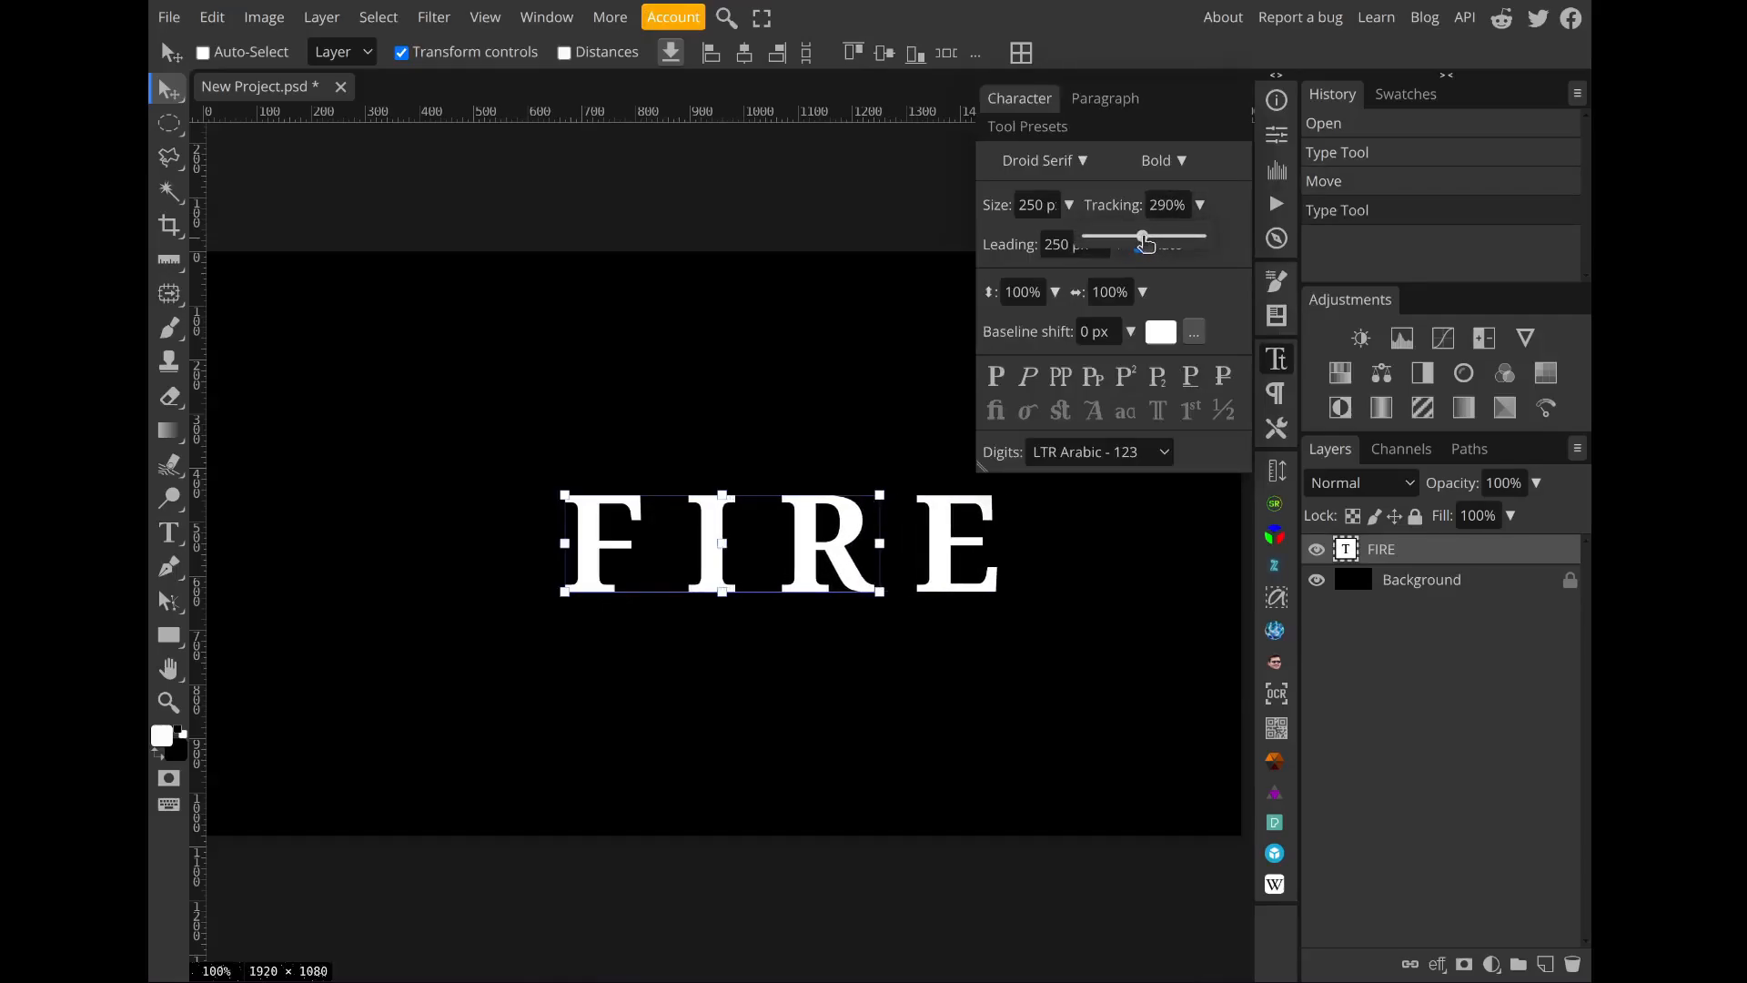
click(1278, 360)
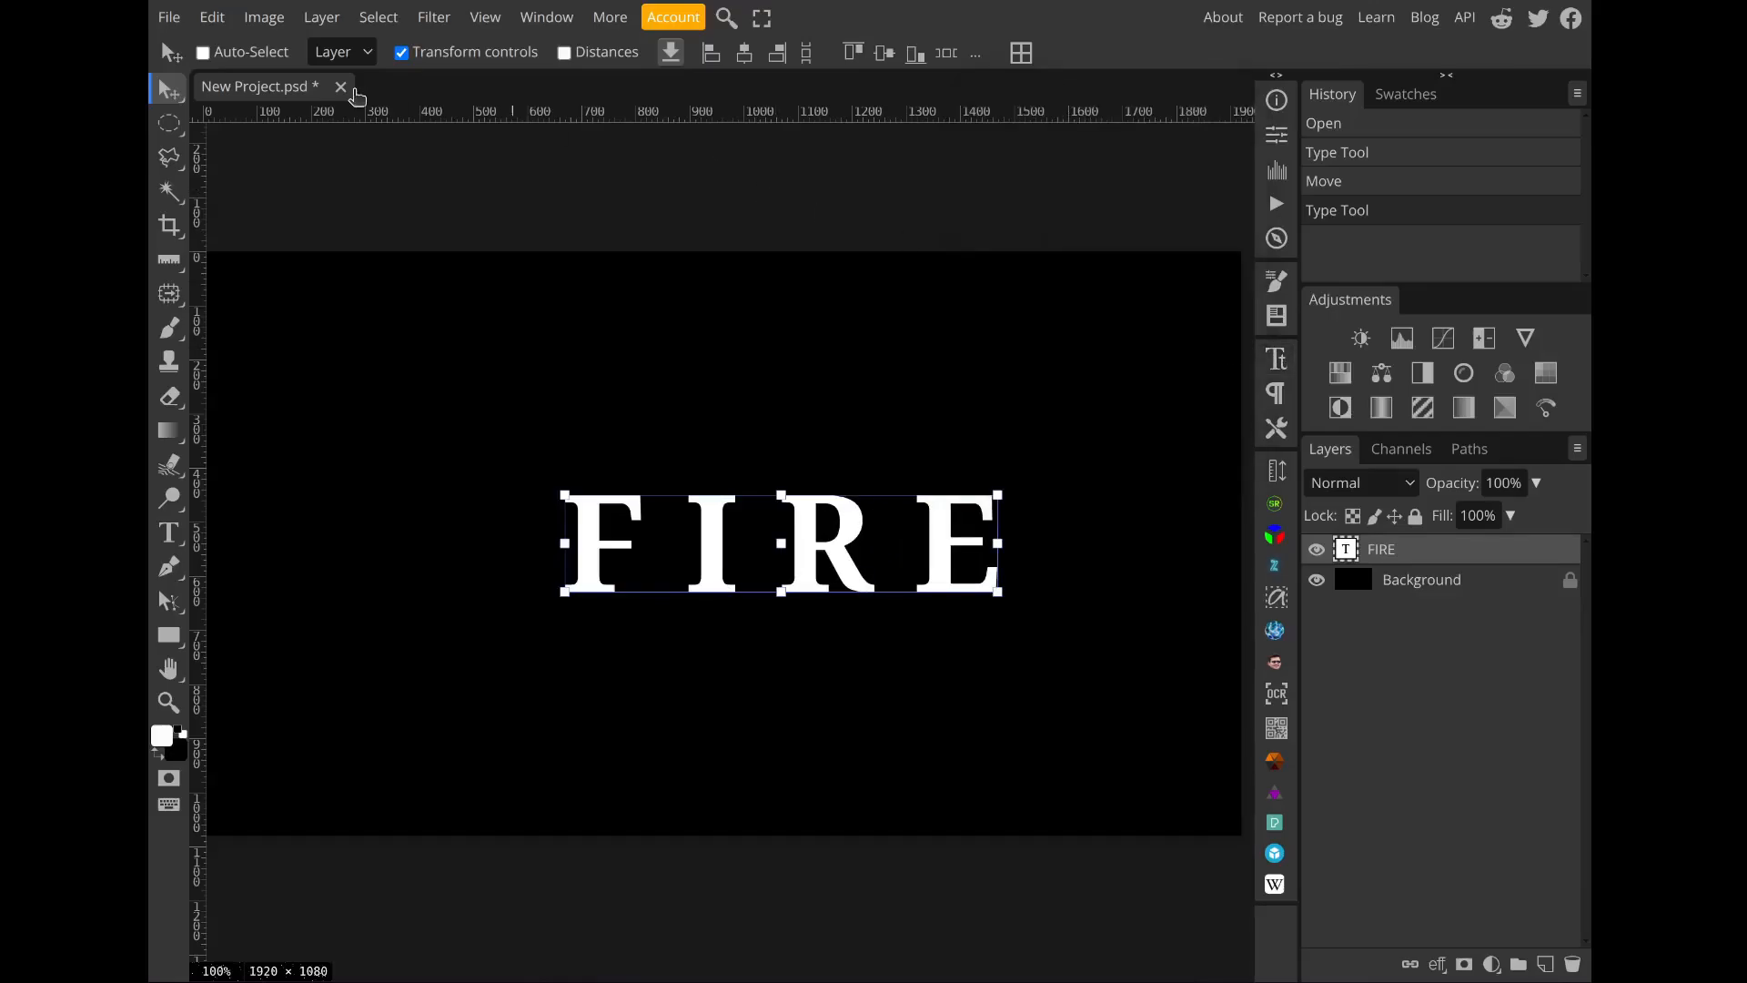
drag(919, 544, 860, 546)
Step: Convert the FIRE text layer to a smart object and duplicate it
right_click(1361, 561)
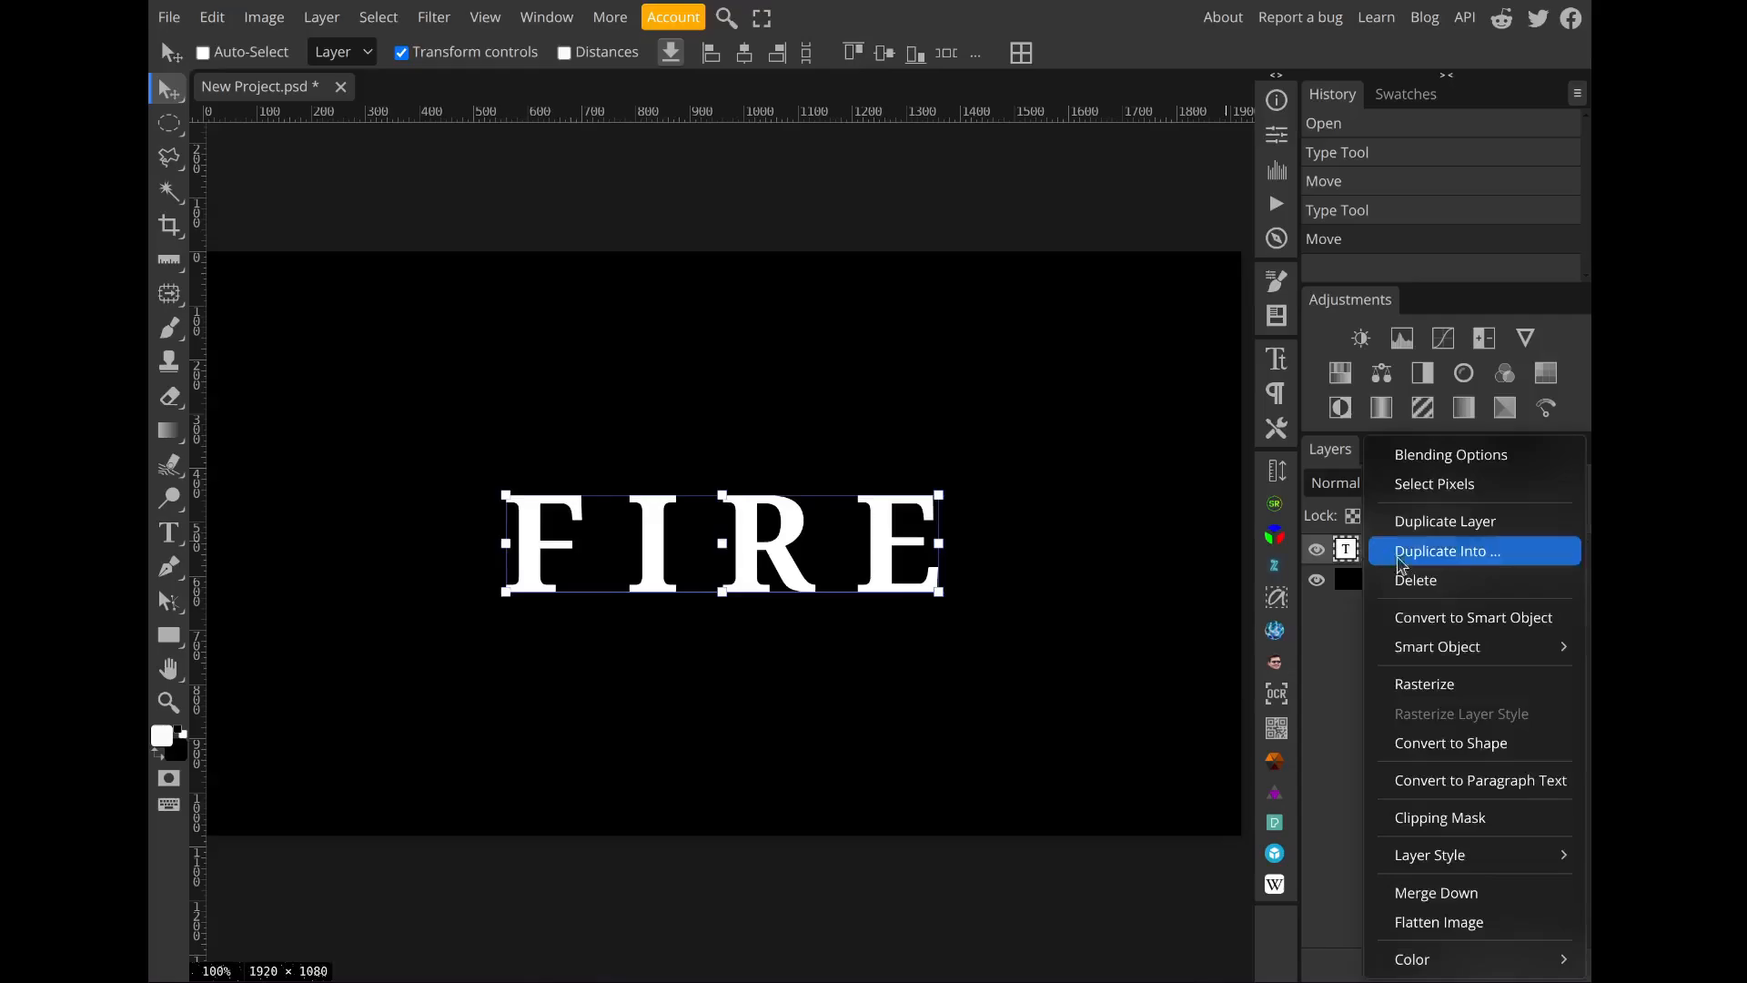
click(1431, 624)
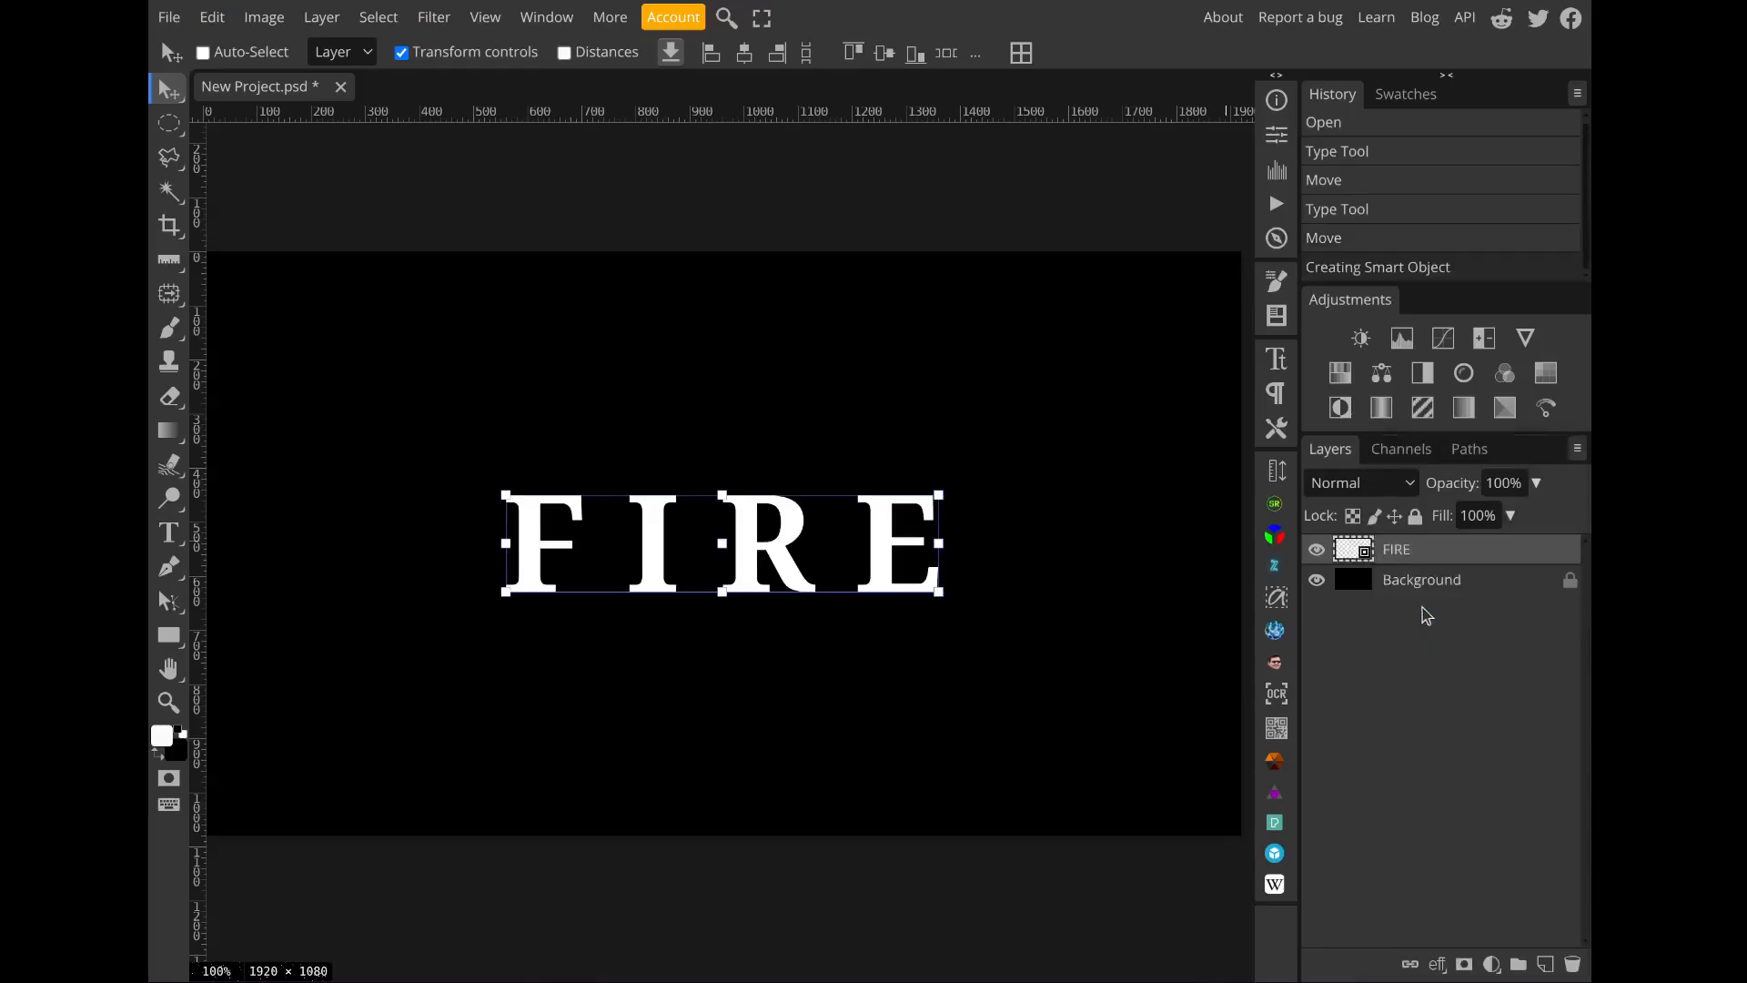
right_click(1386, 557)
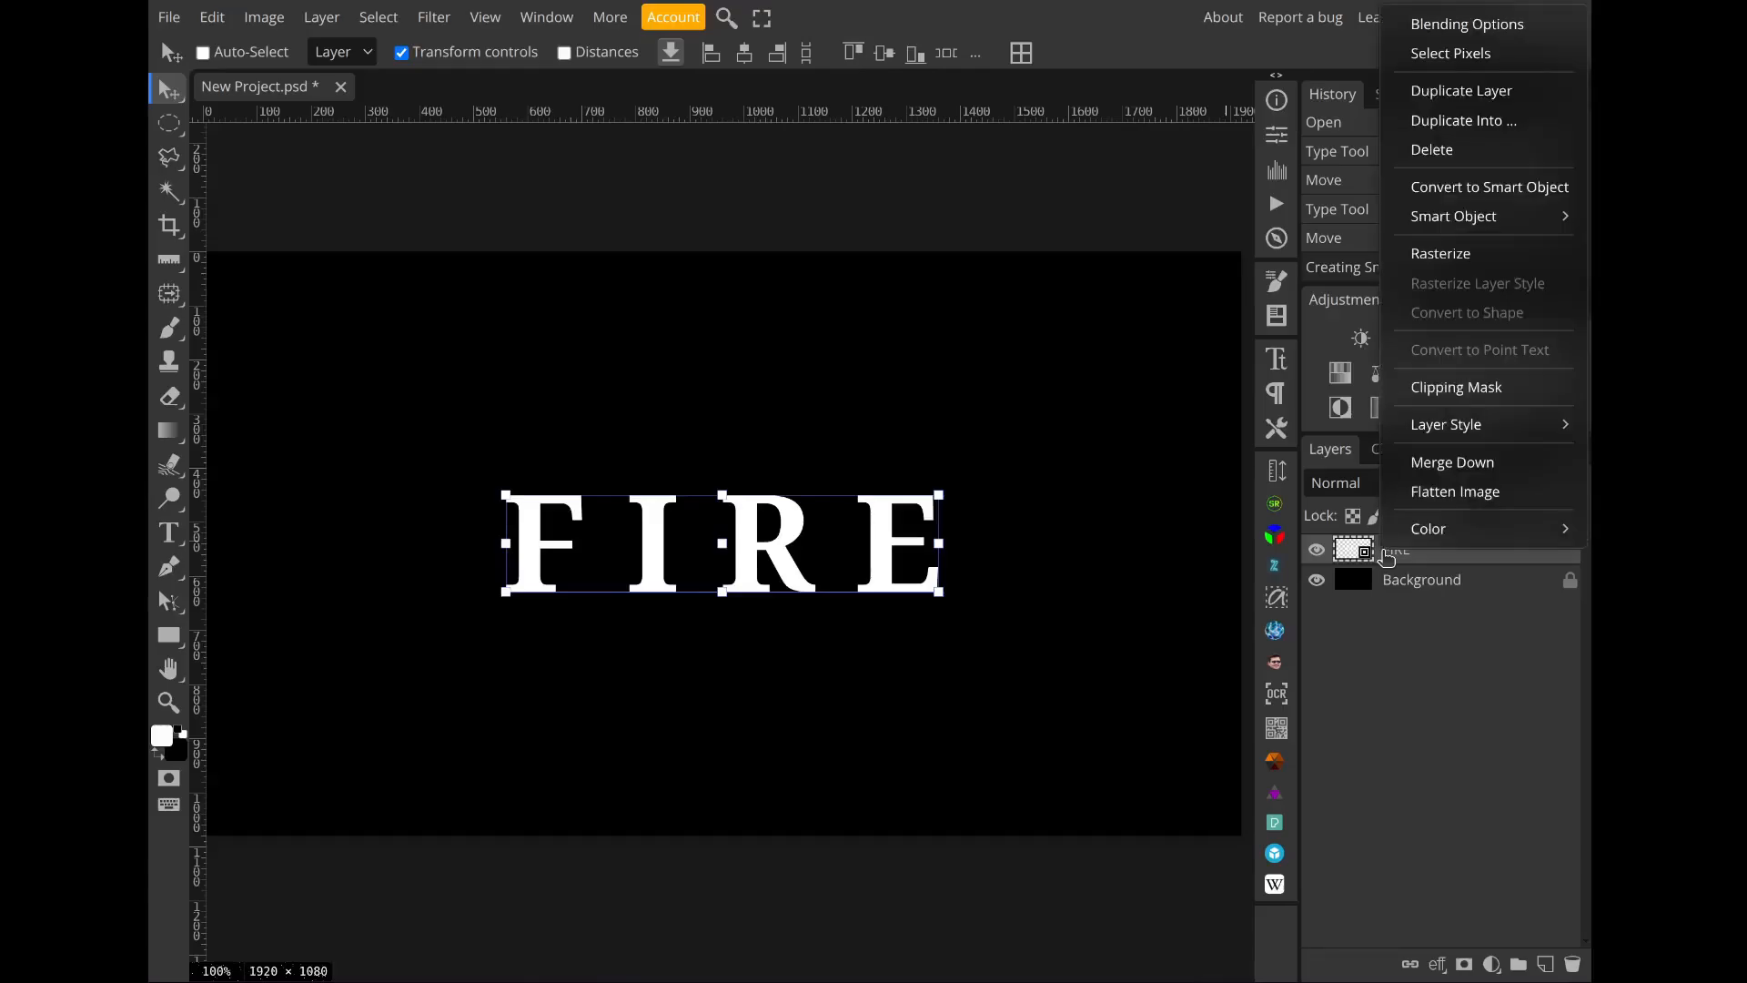
click(1468, 92)
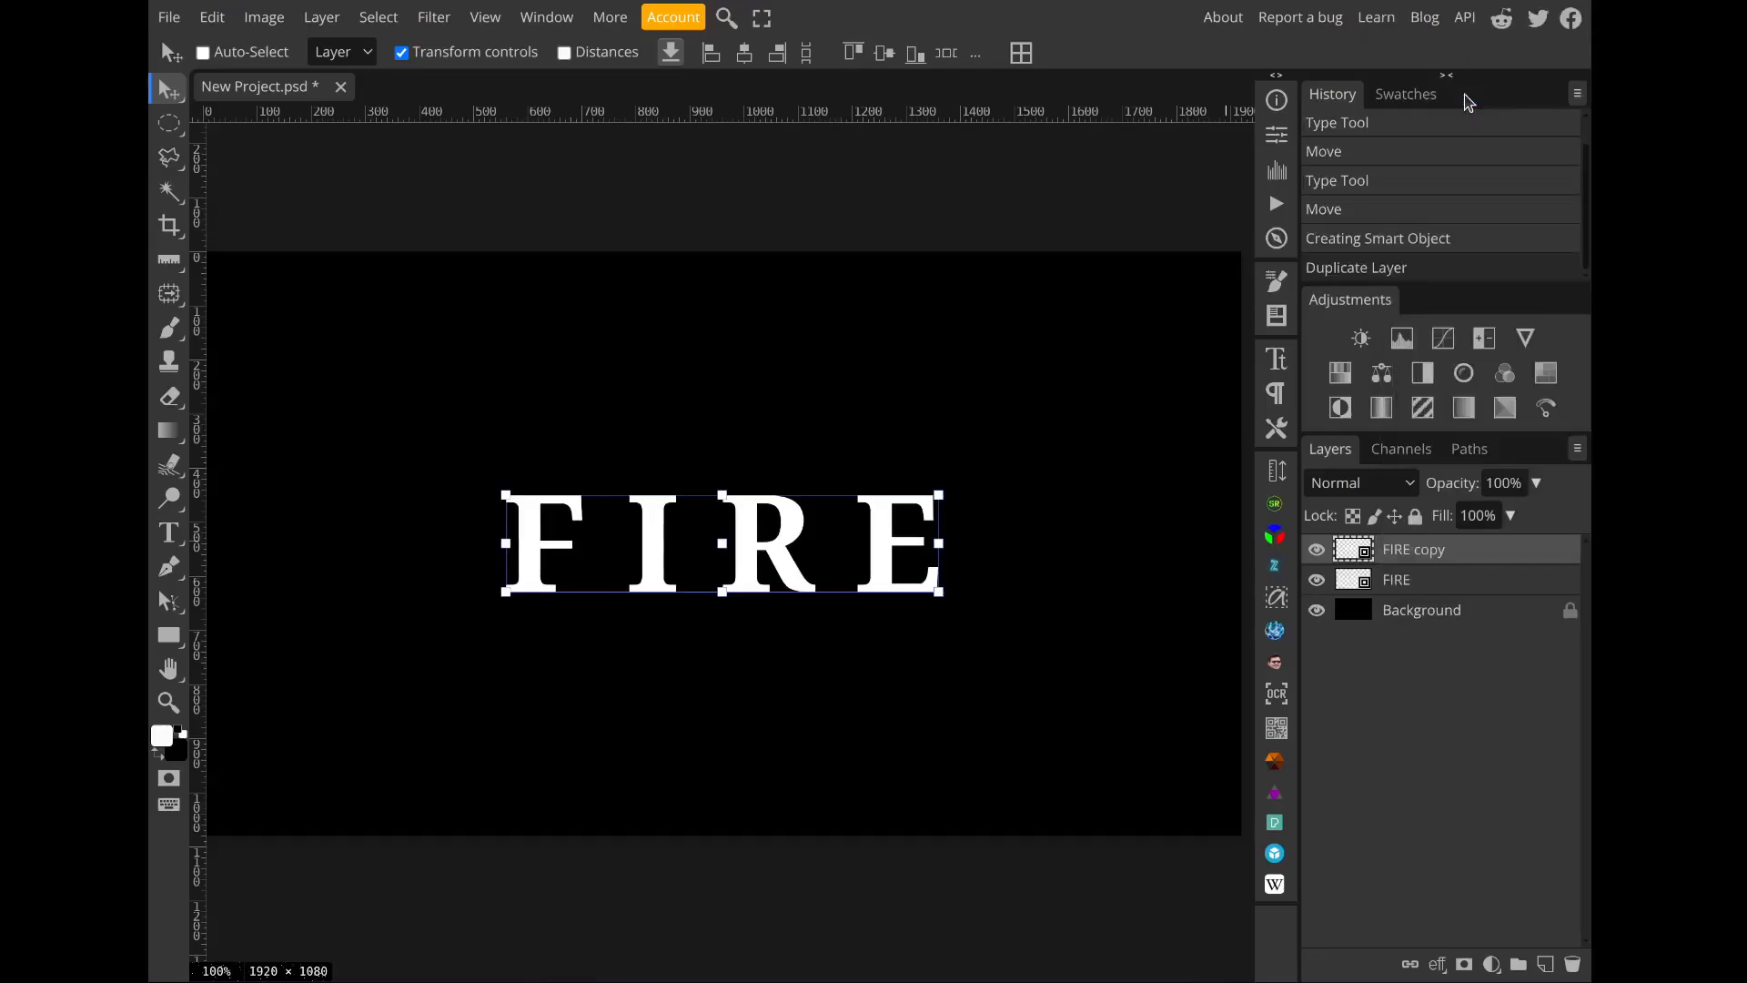
Step: Hide the duplicated FIRE layer and make the original FIRE layer active
click(1317, 551)
click(1365, 587)
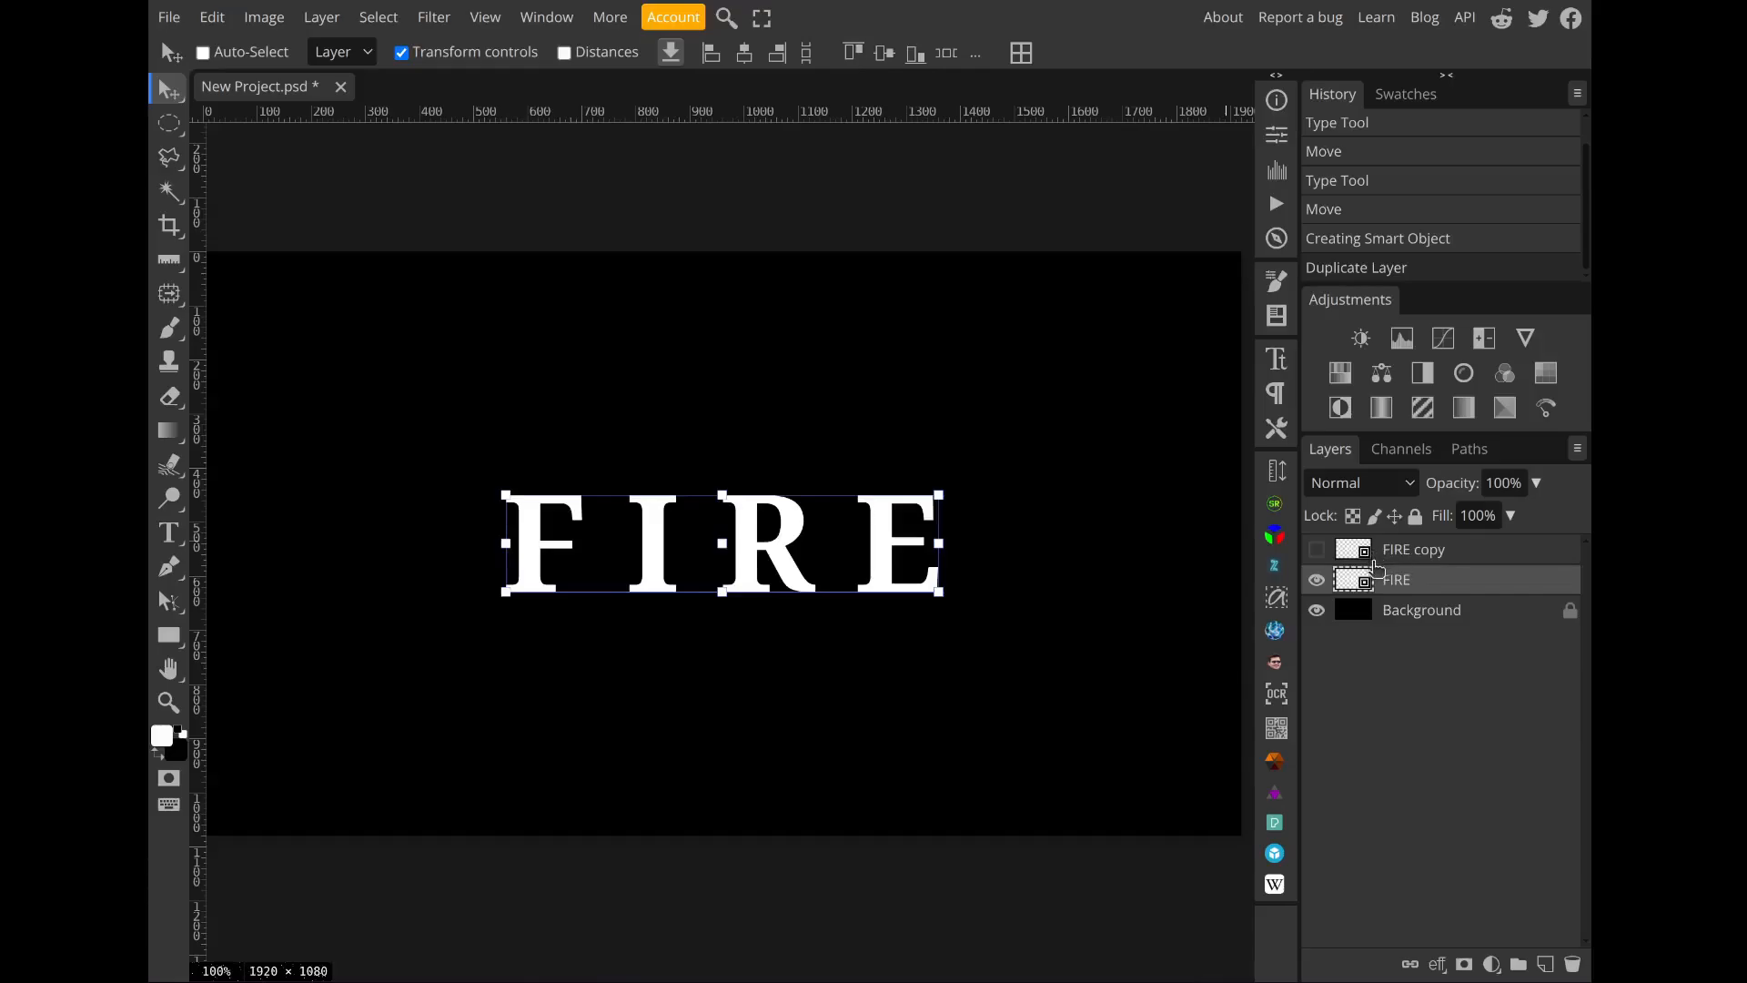
click(1381, 557)
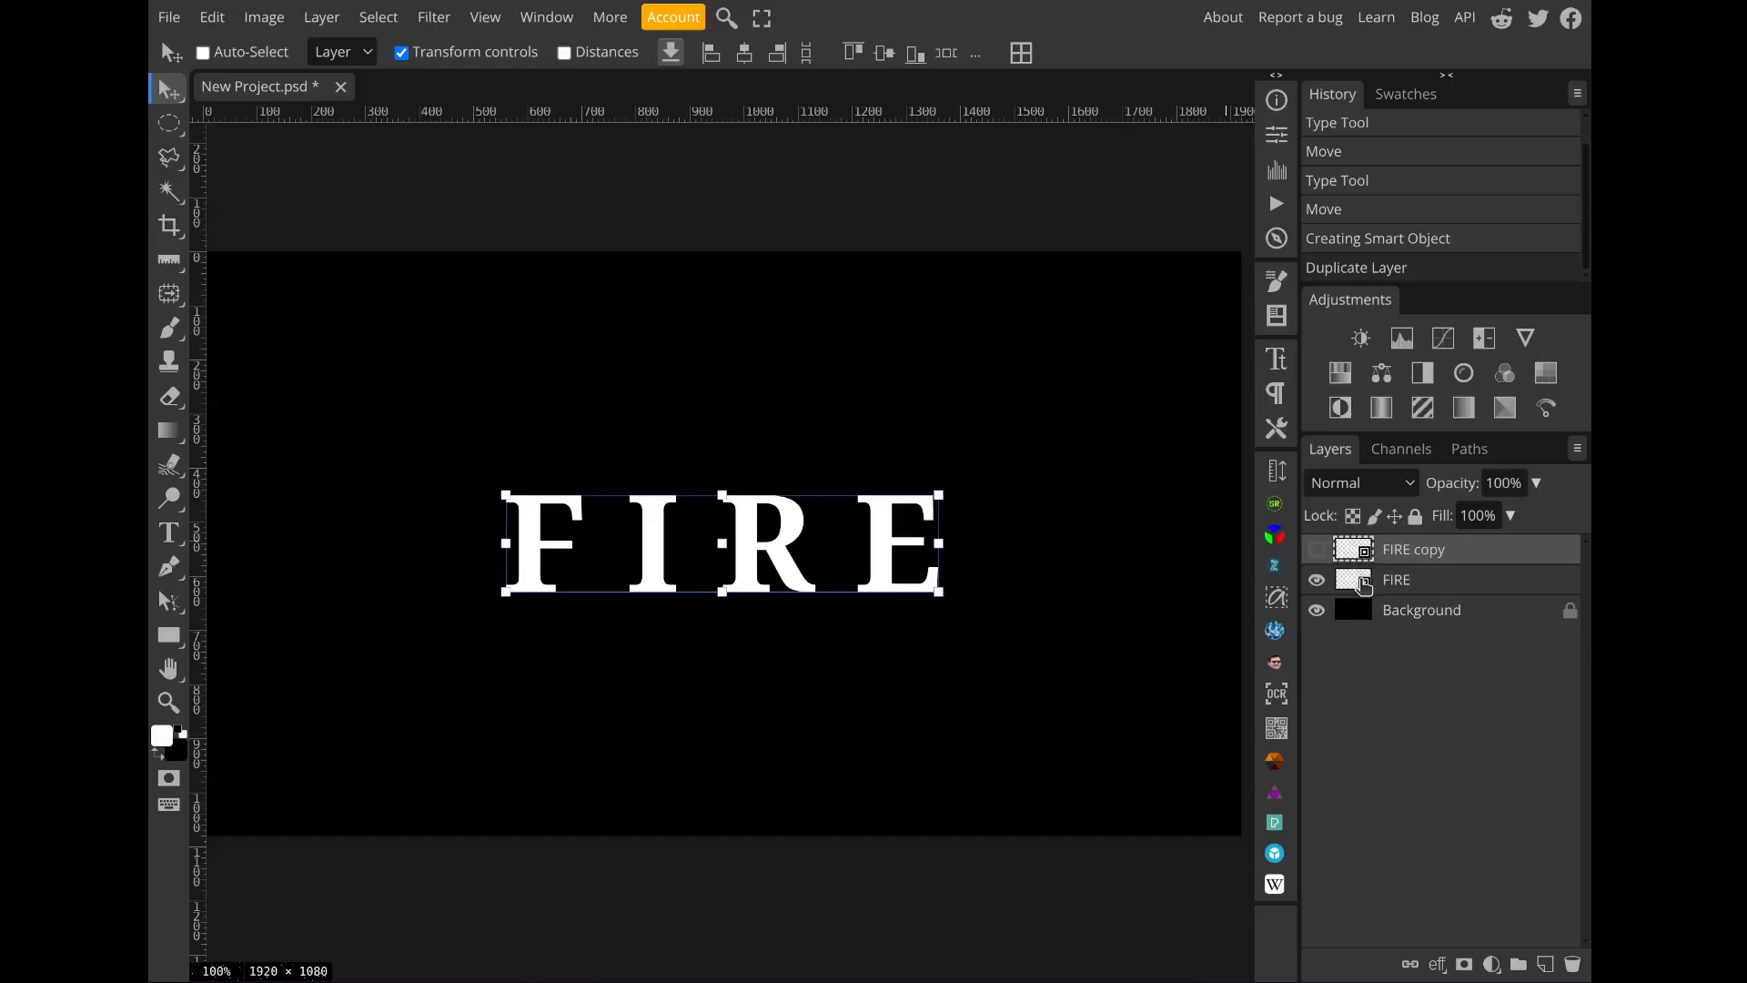
click(1366, 585)
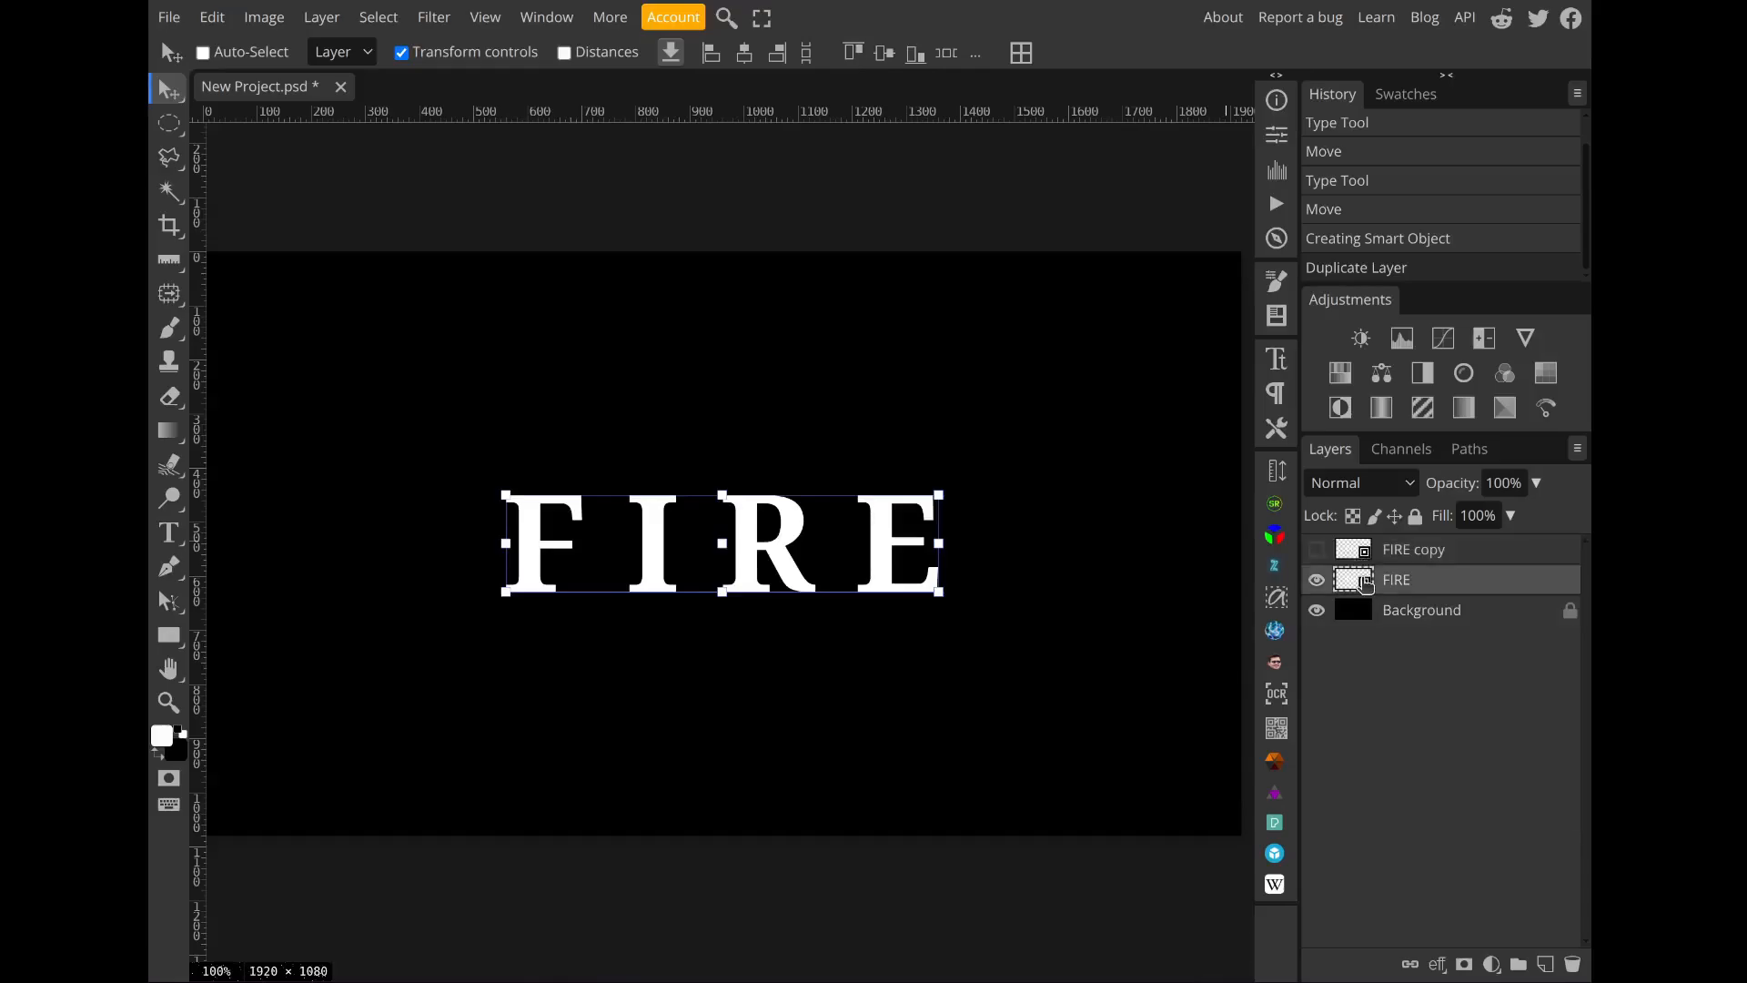
click(1317, 581)
click(1316, 580)
Step: Apply a Gaussian Blur with a 3 px radius to the original FIRE layer
click(451, 24)
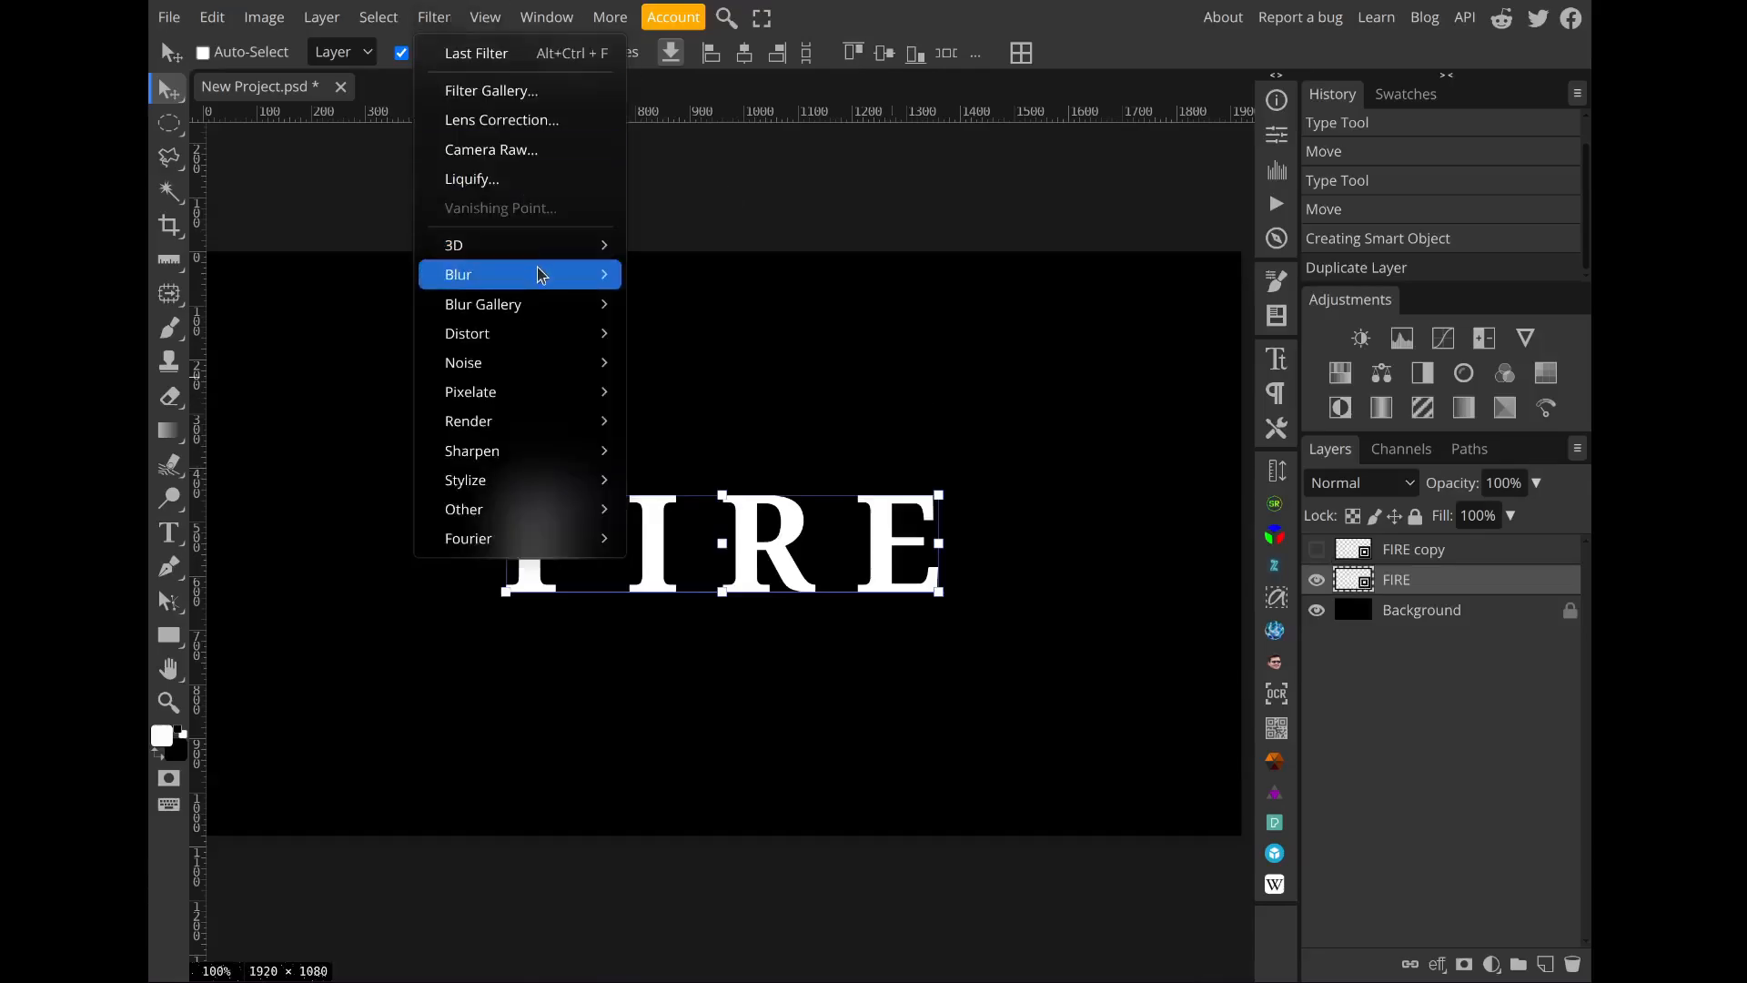
mouse_move(543, 274)
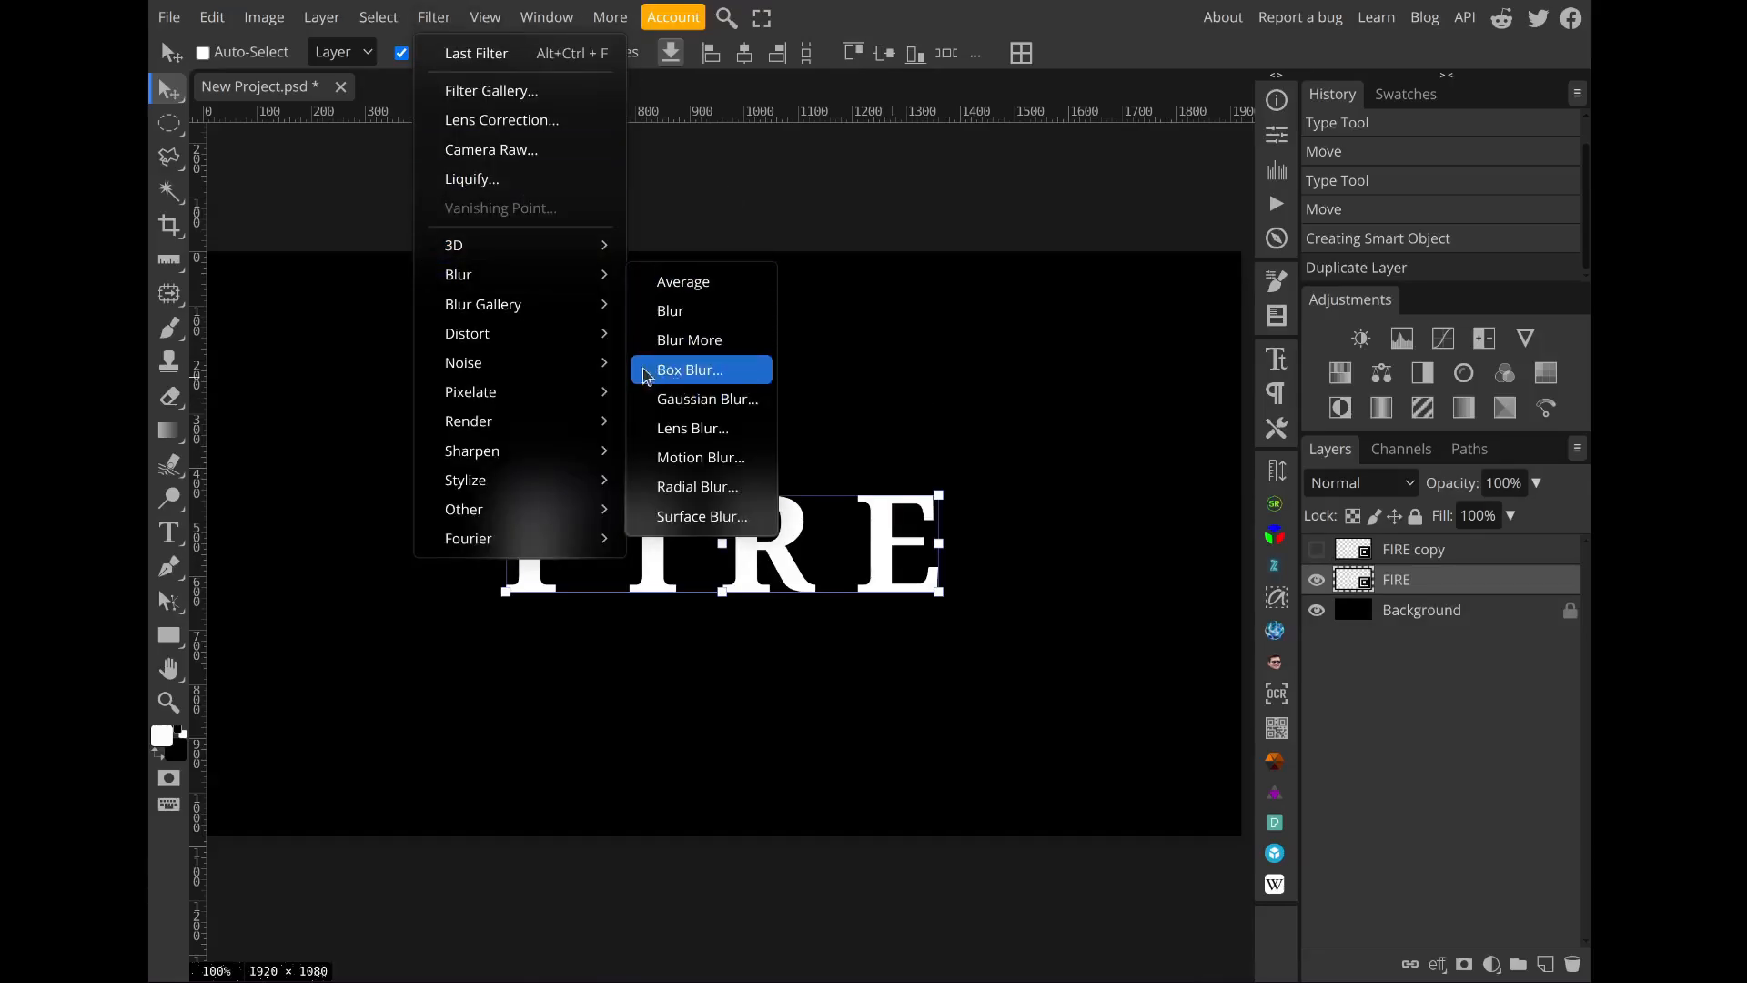
click(699, 399)
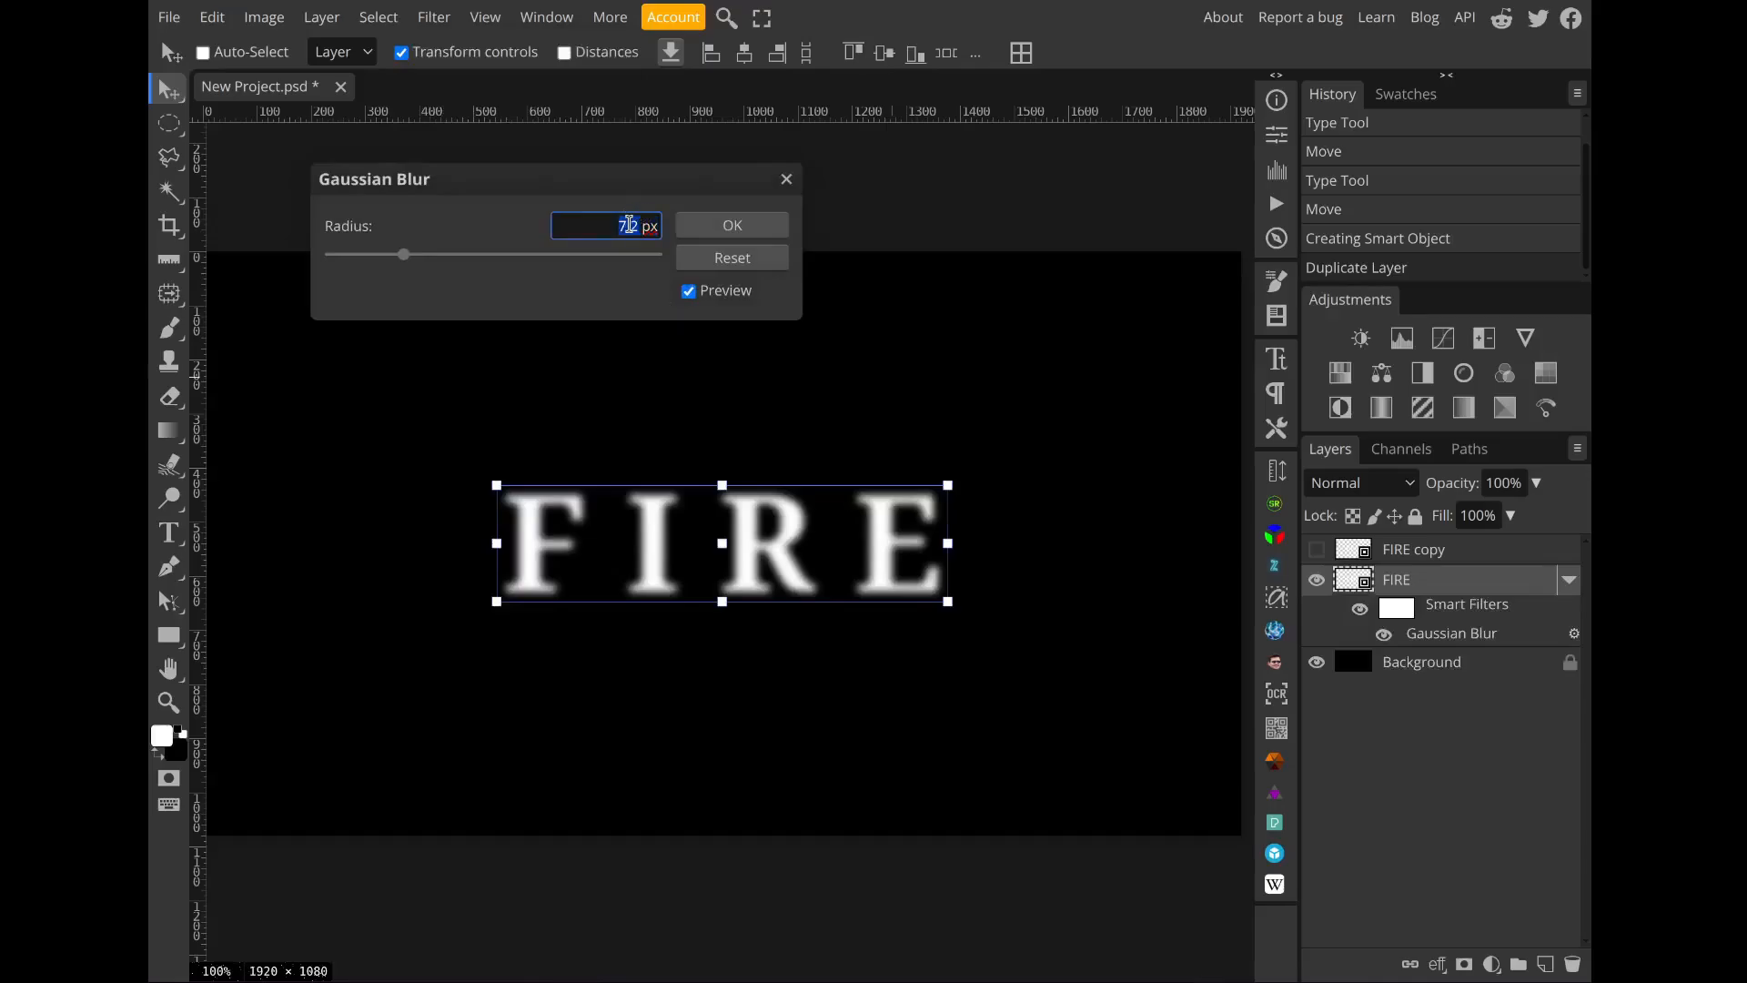
text(2)
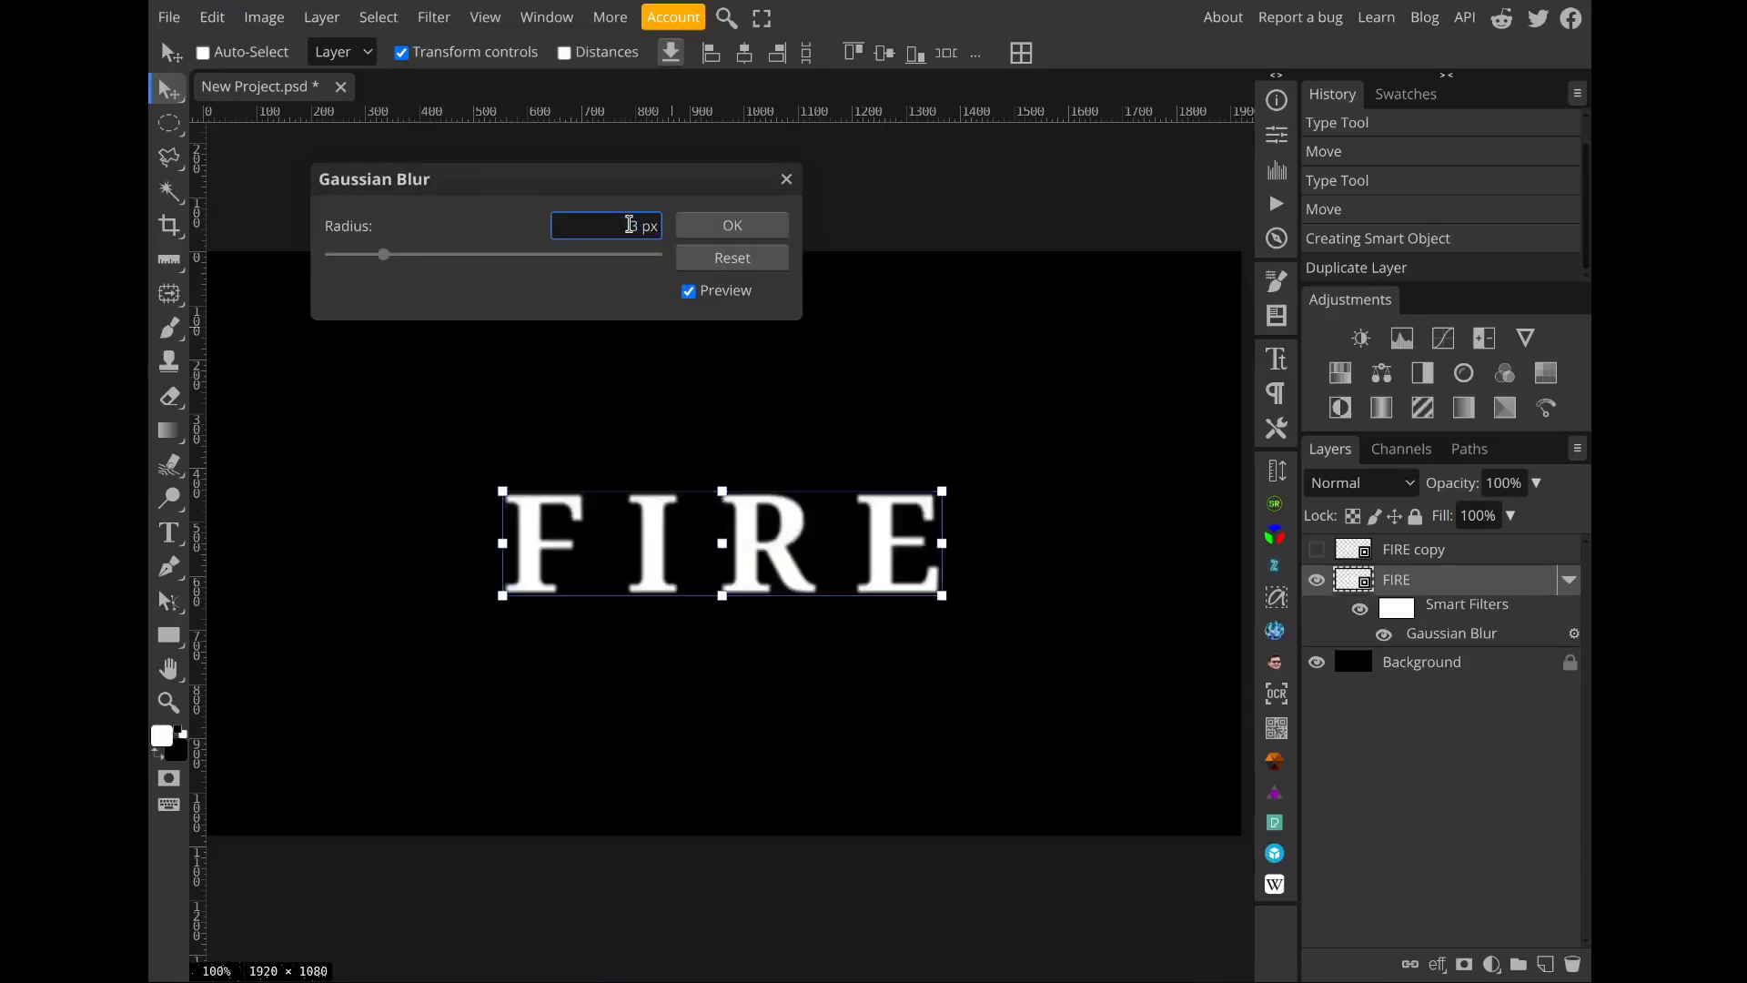
click(732, 225)
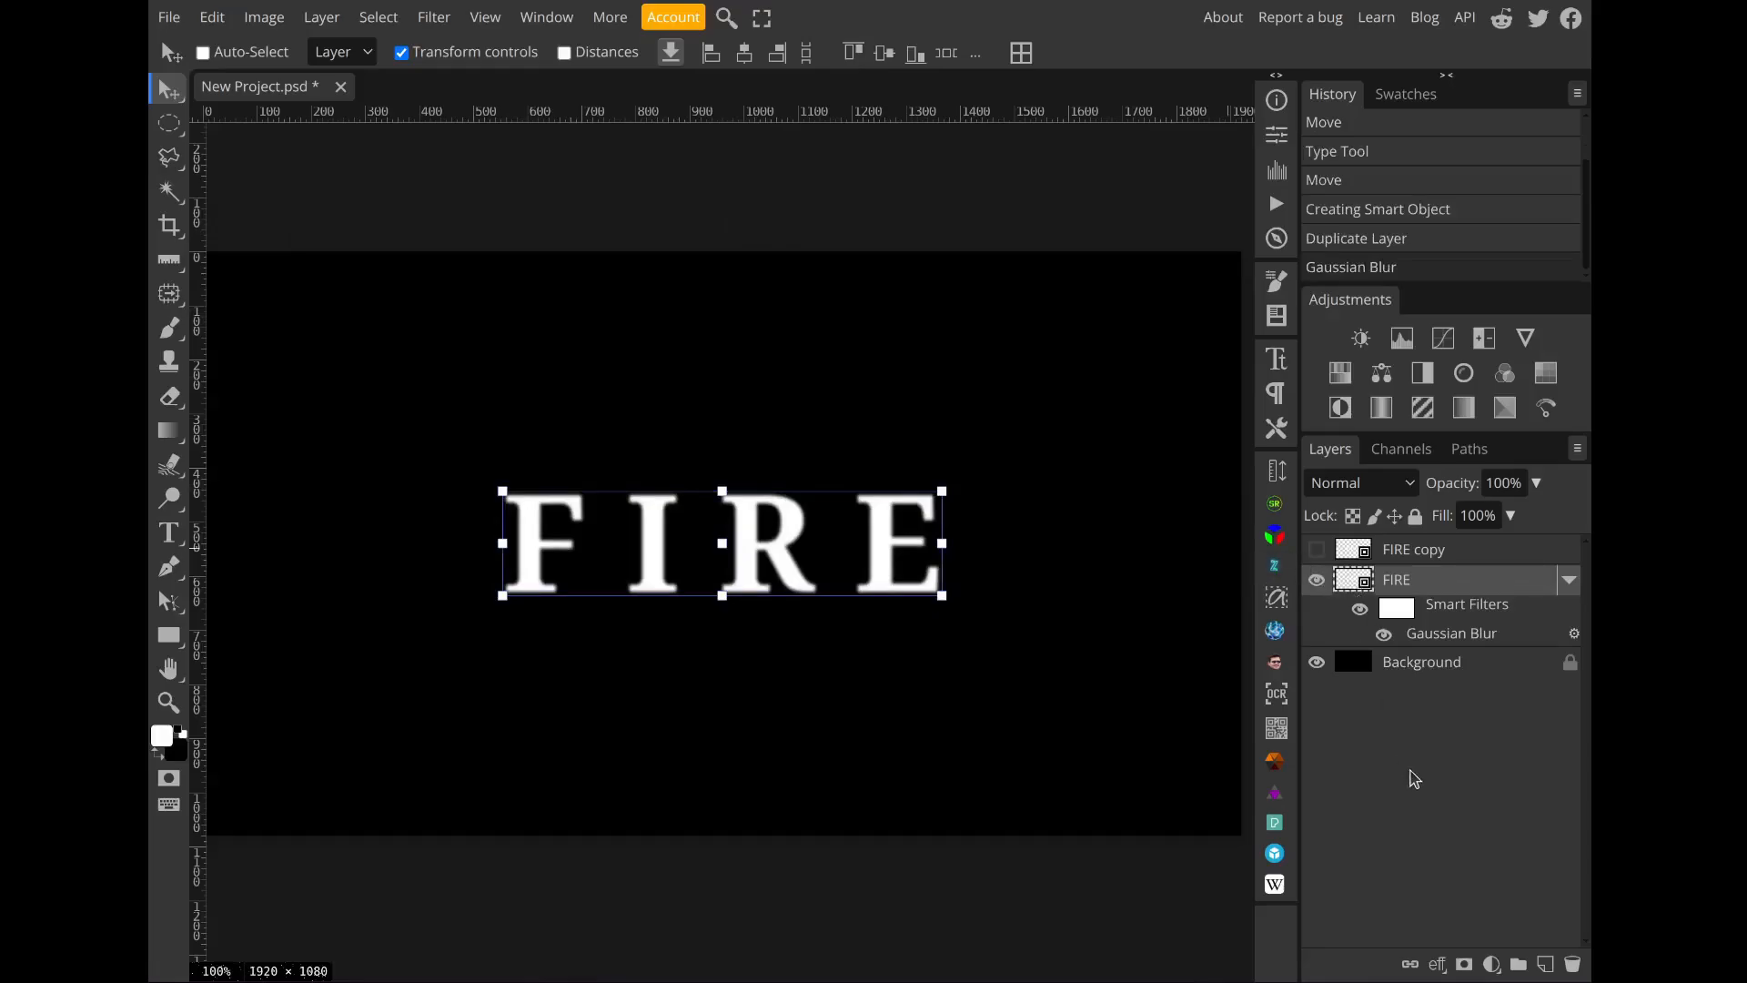
Step: Add a white drop shadow to the blurred FIRE layer with Lighten blend mode, 100% opacity, 0 px distance and 0 px size
click(1440, 968)
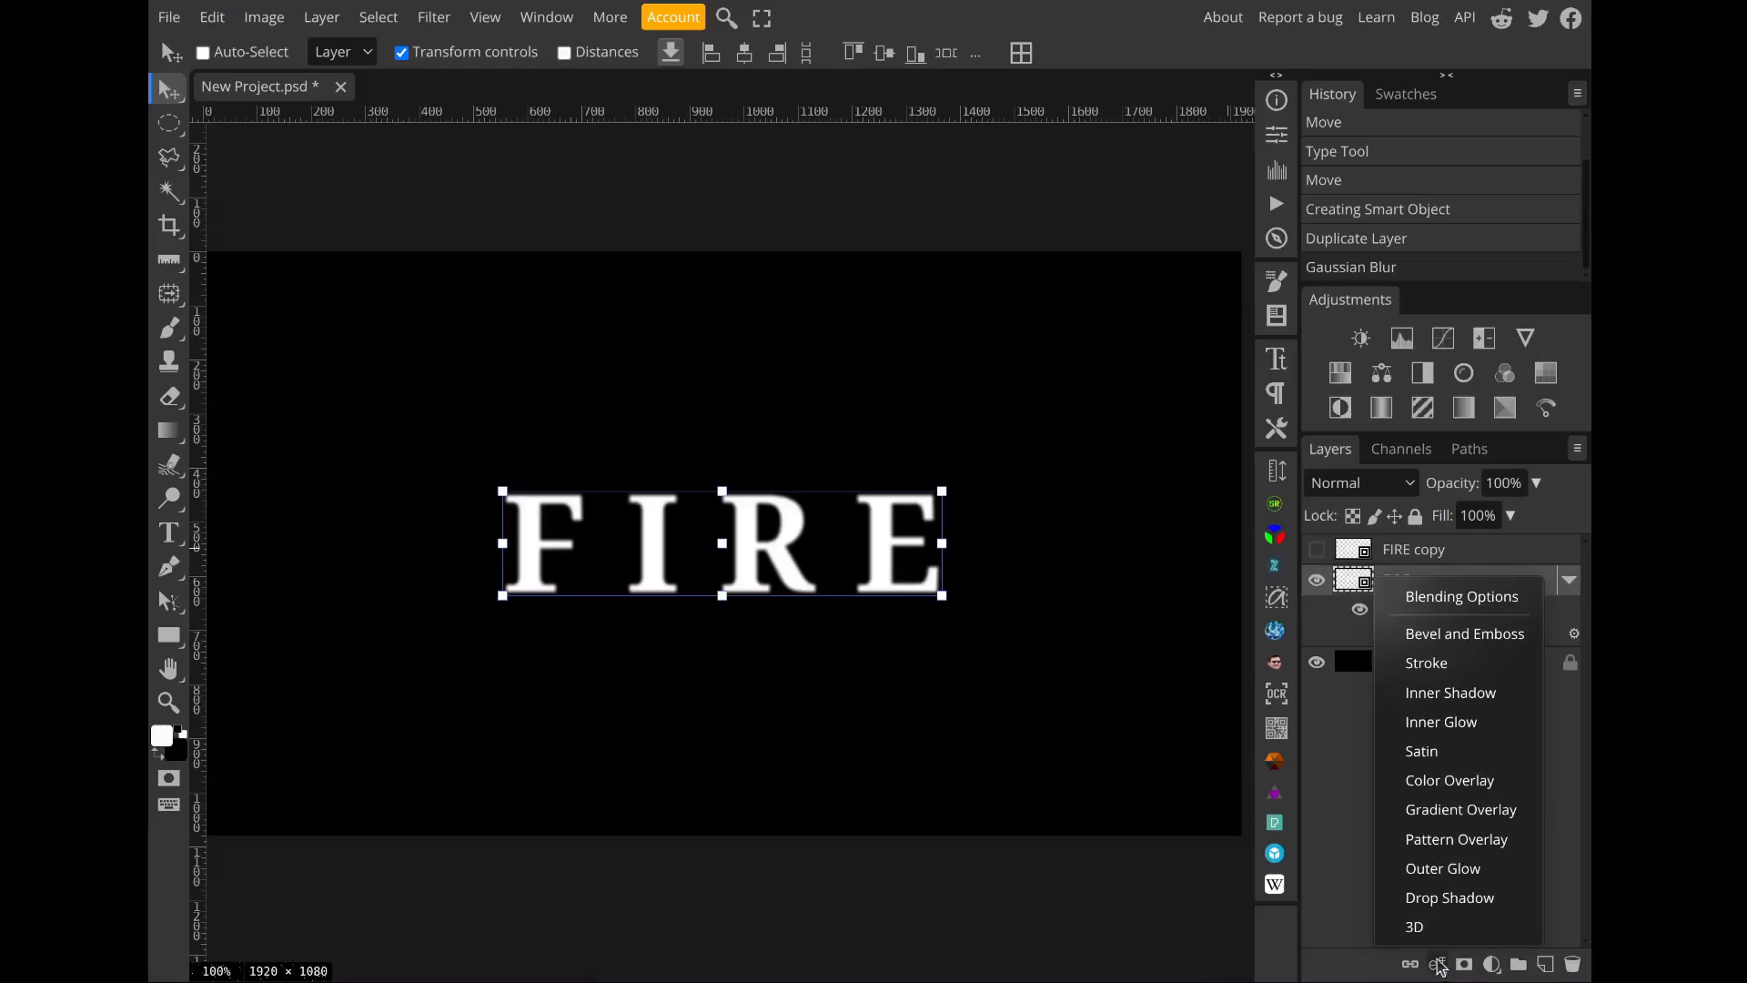
click(1454, 899)
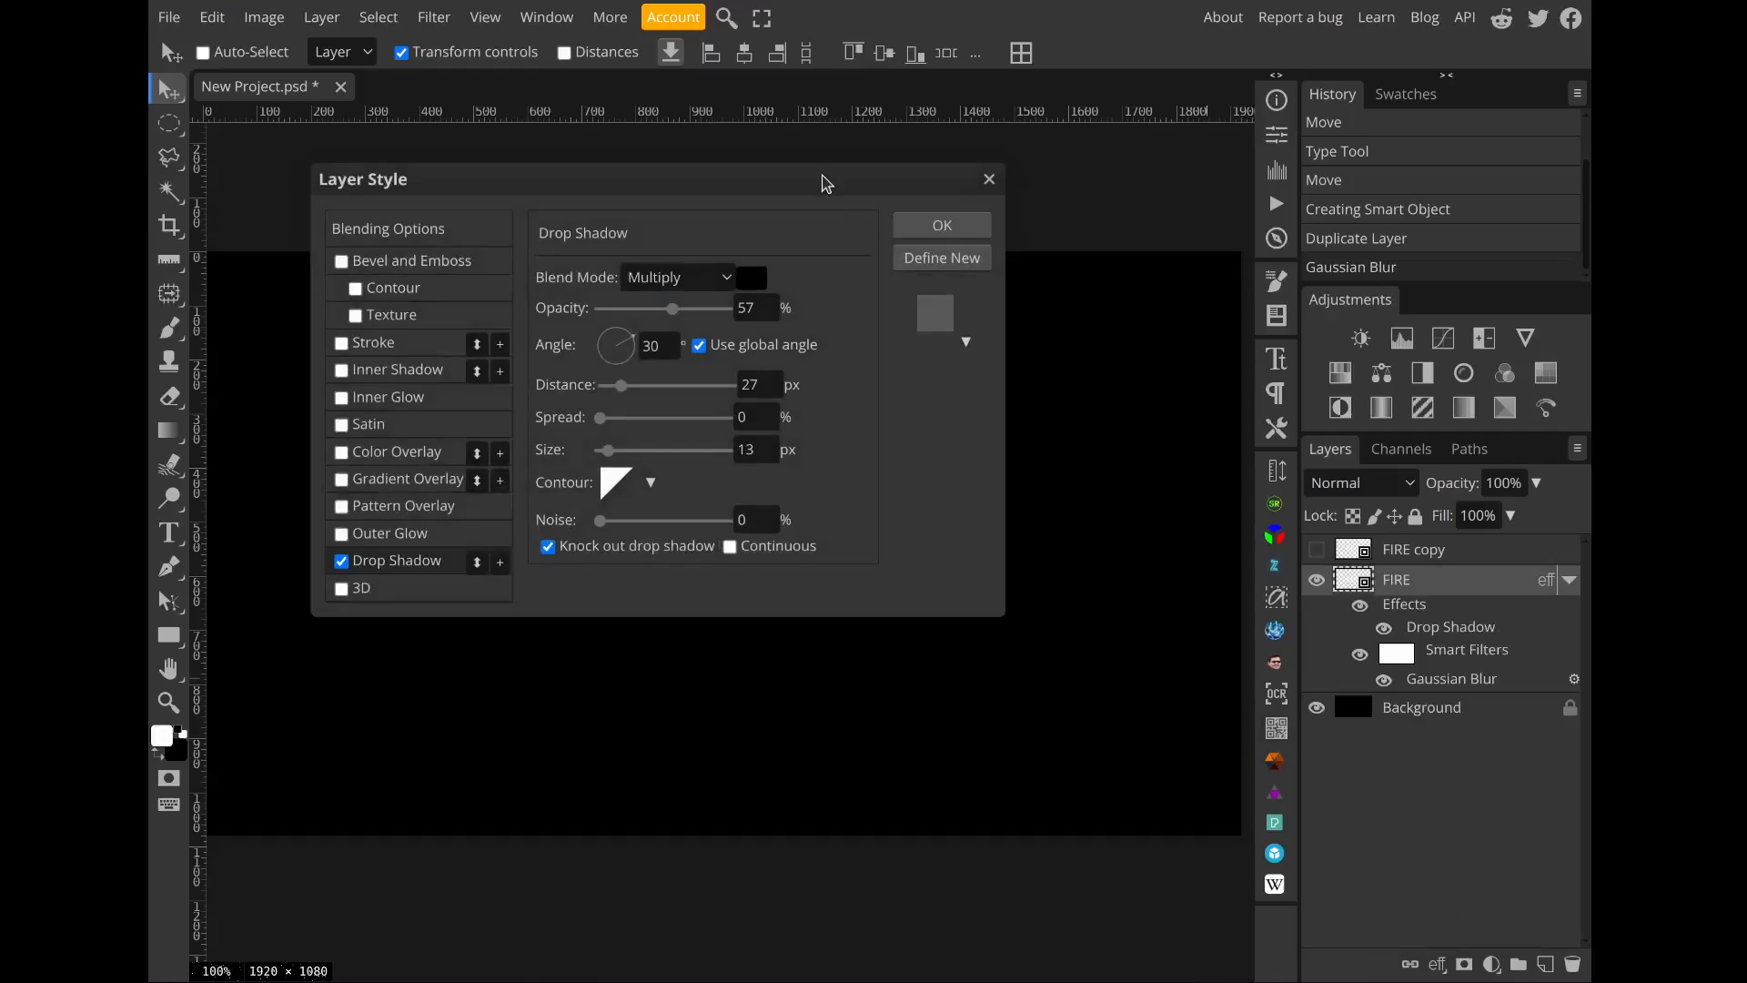
drag(819, 176, 1497, 136)
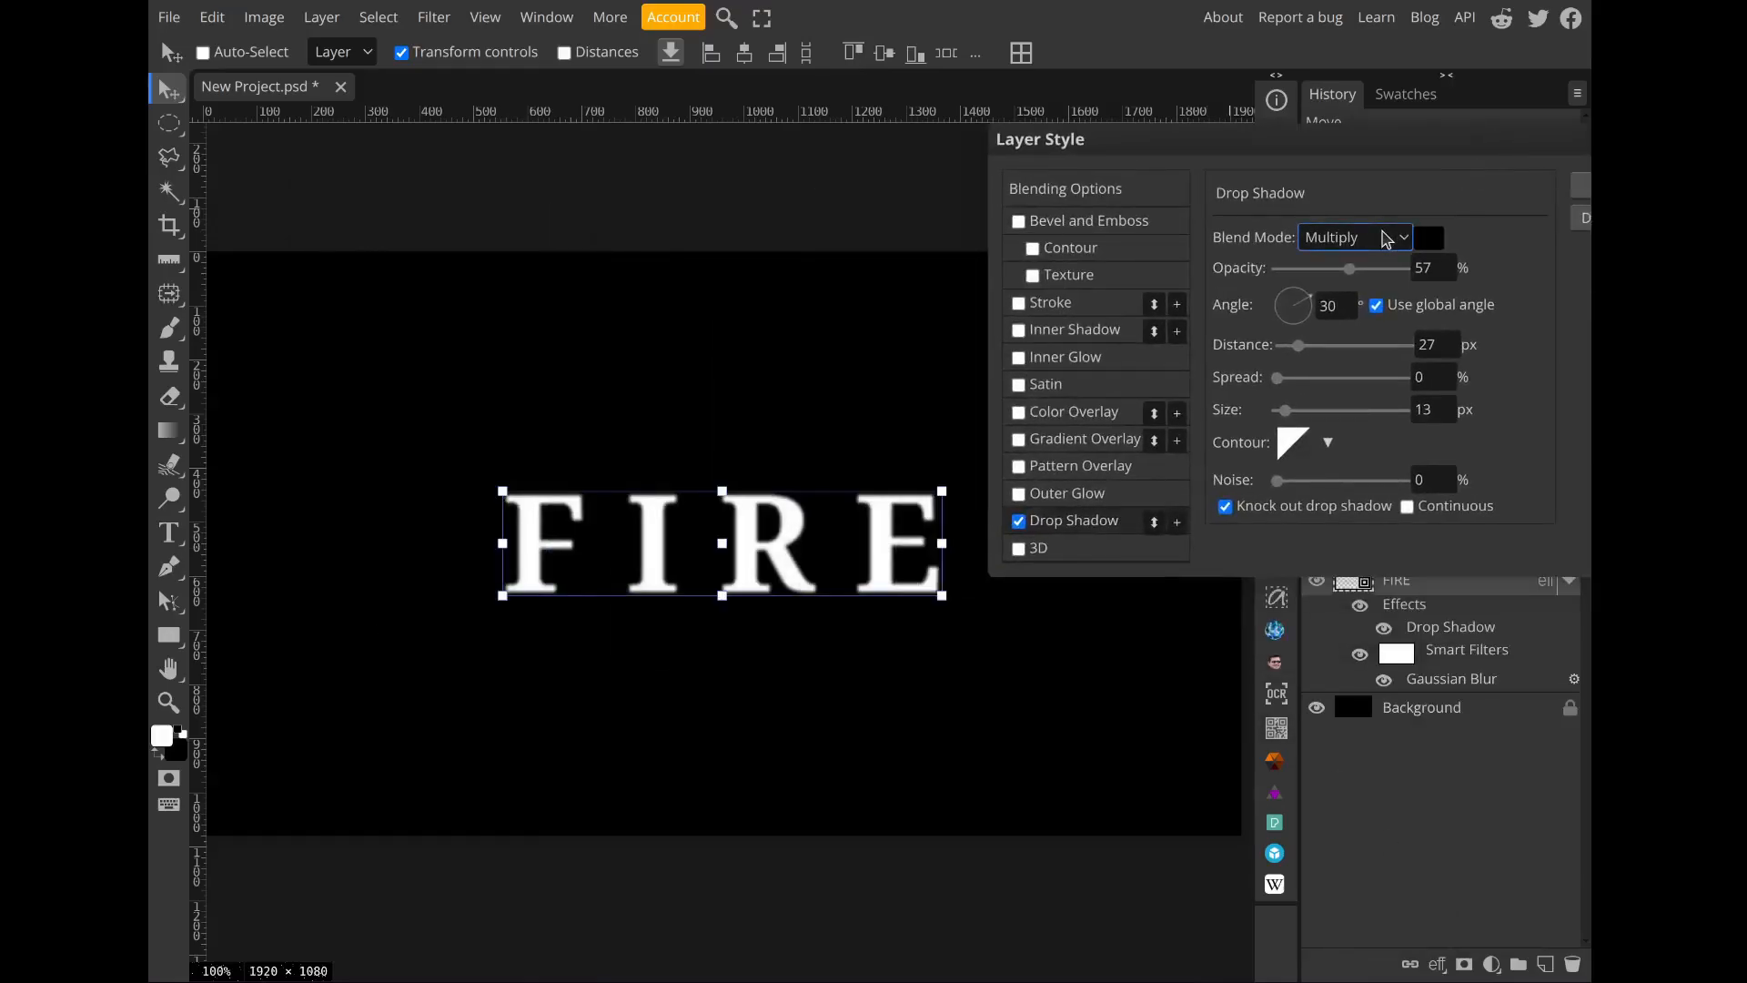
click(1347, 511)
click(1435, 237)
drag(576, 406, 413, 319)
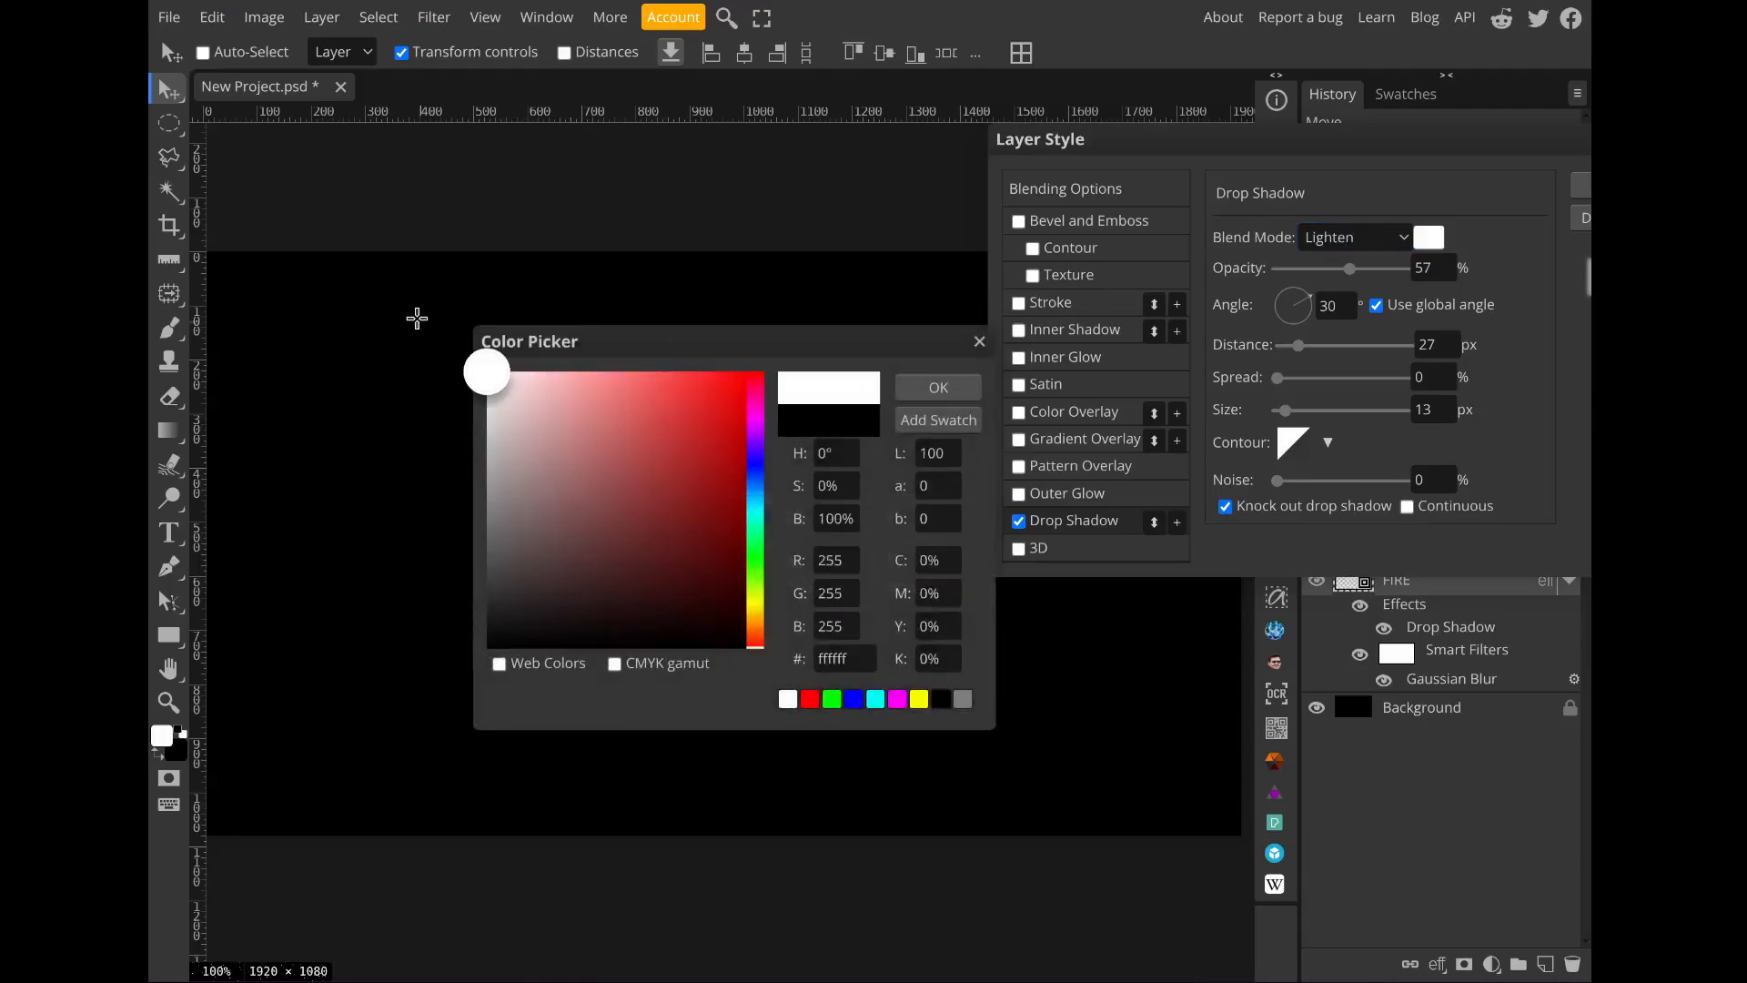
click(949, 386)
drag(1349, 269, 1485, 276)
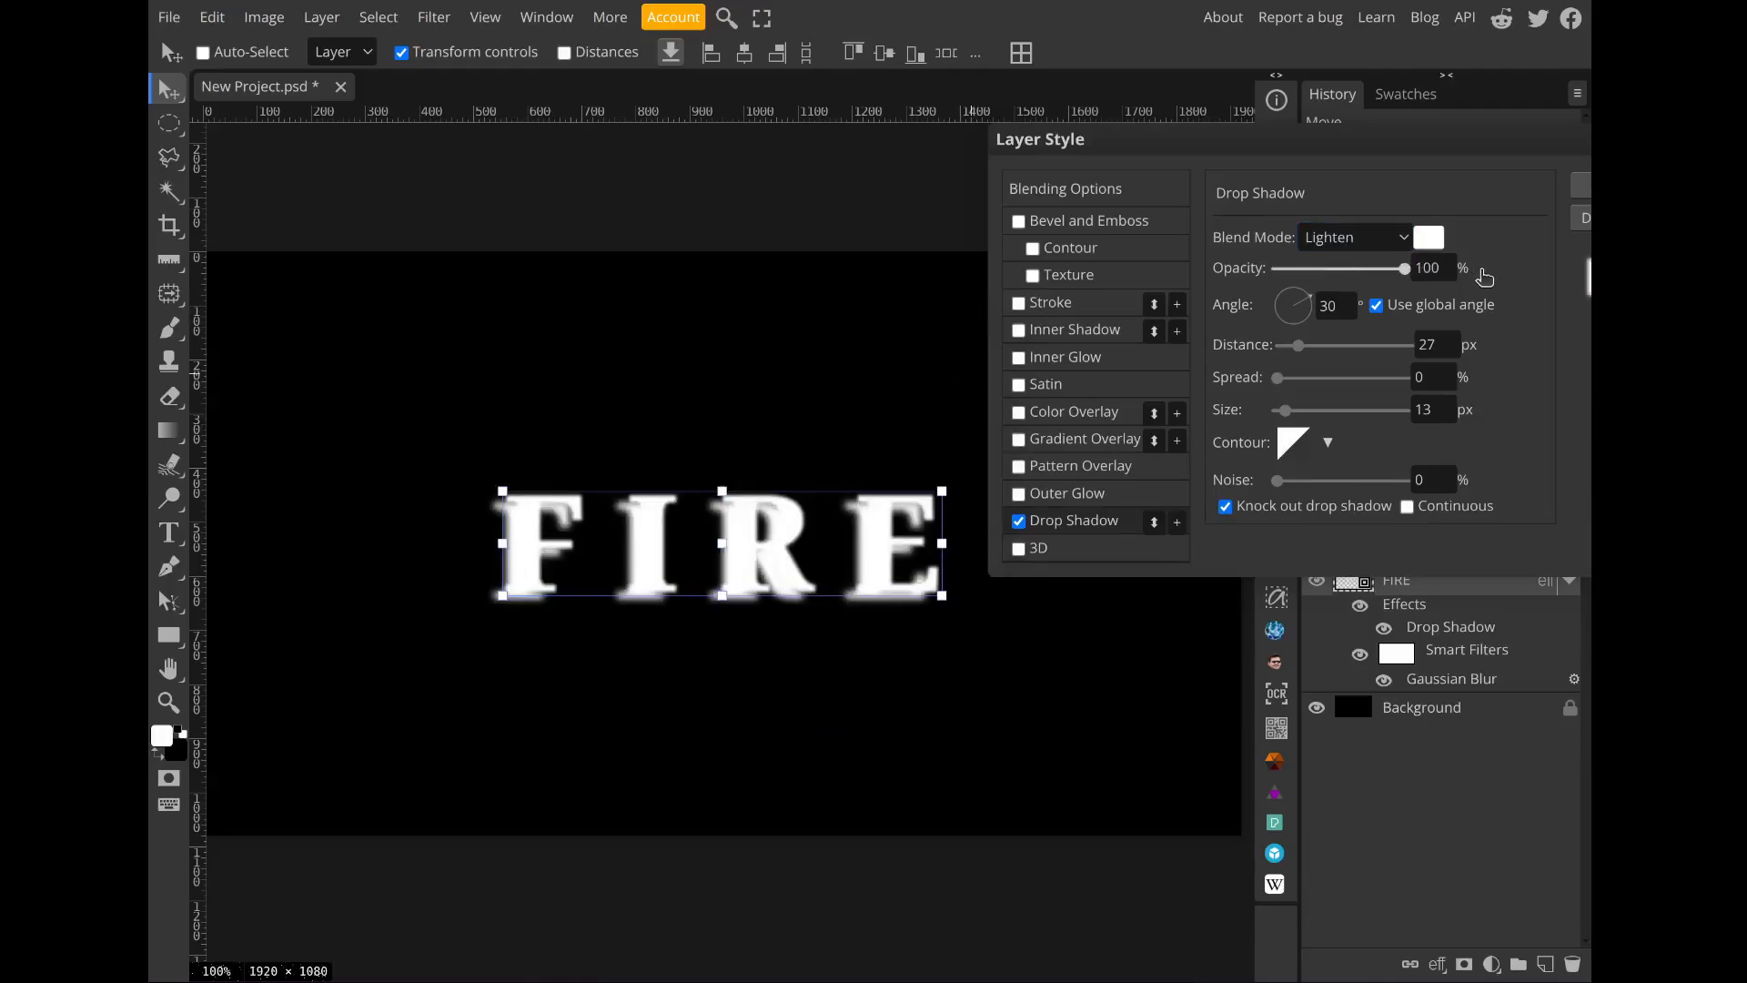
drag(1299, 346, 1224, 411)
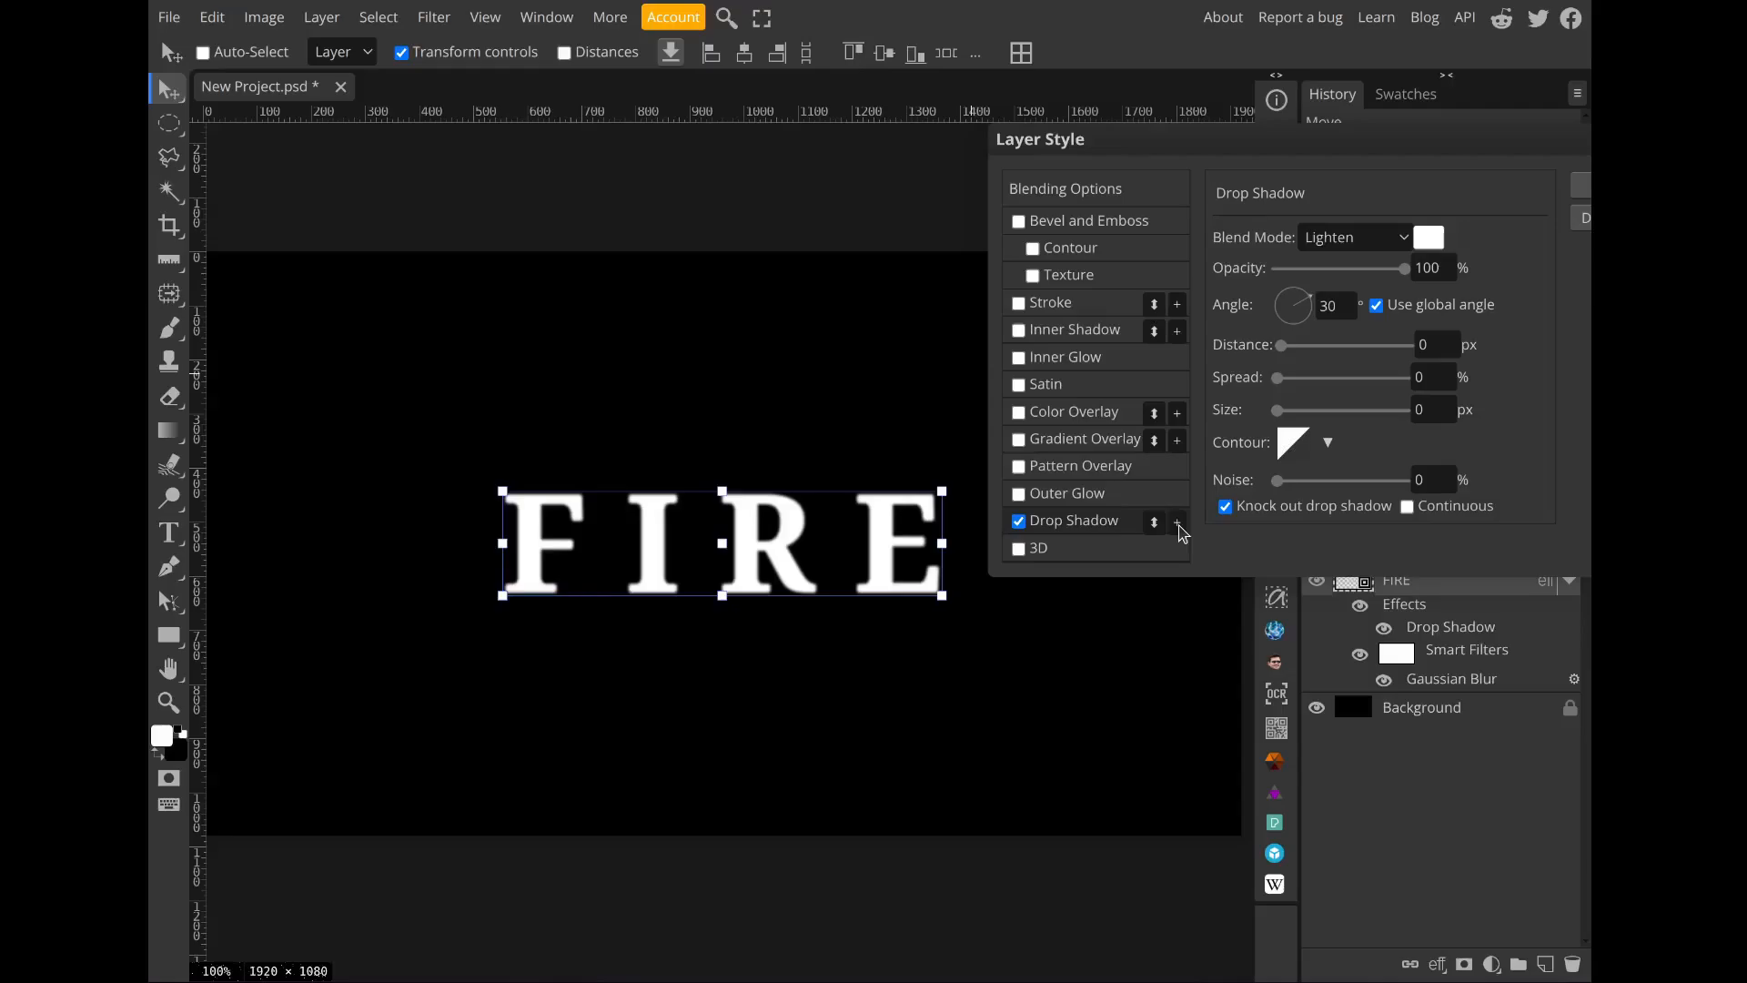
Step: Add a second drop shadow with a -90° angle, 10 px distance and 2 px size
click(1178, 524)
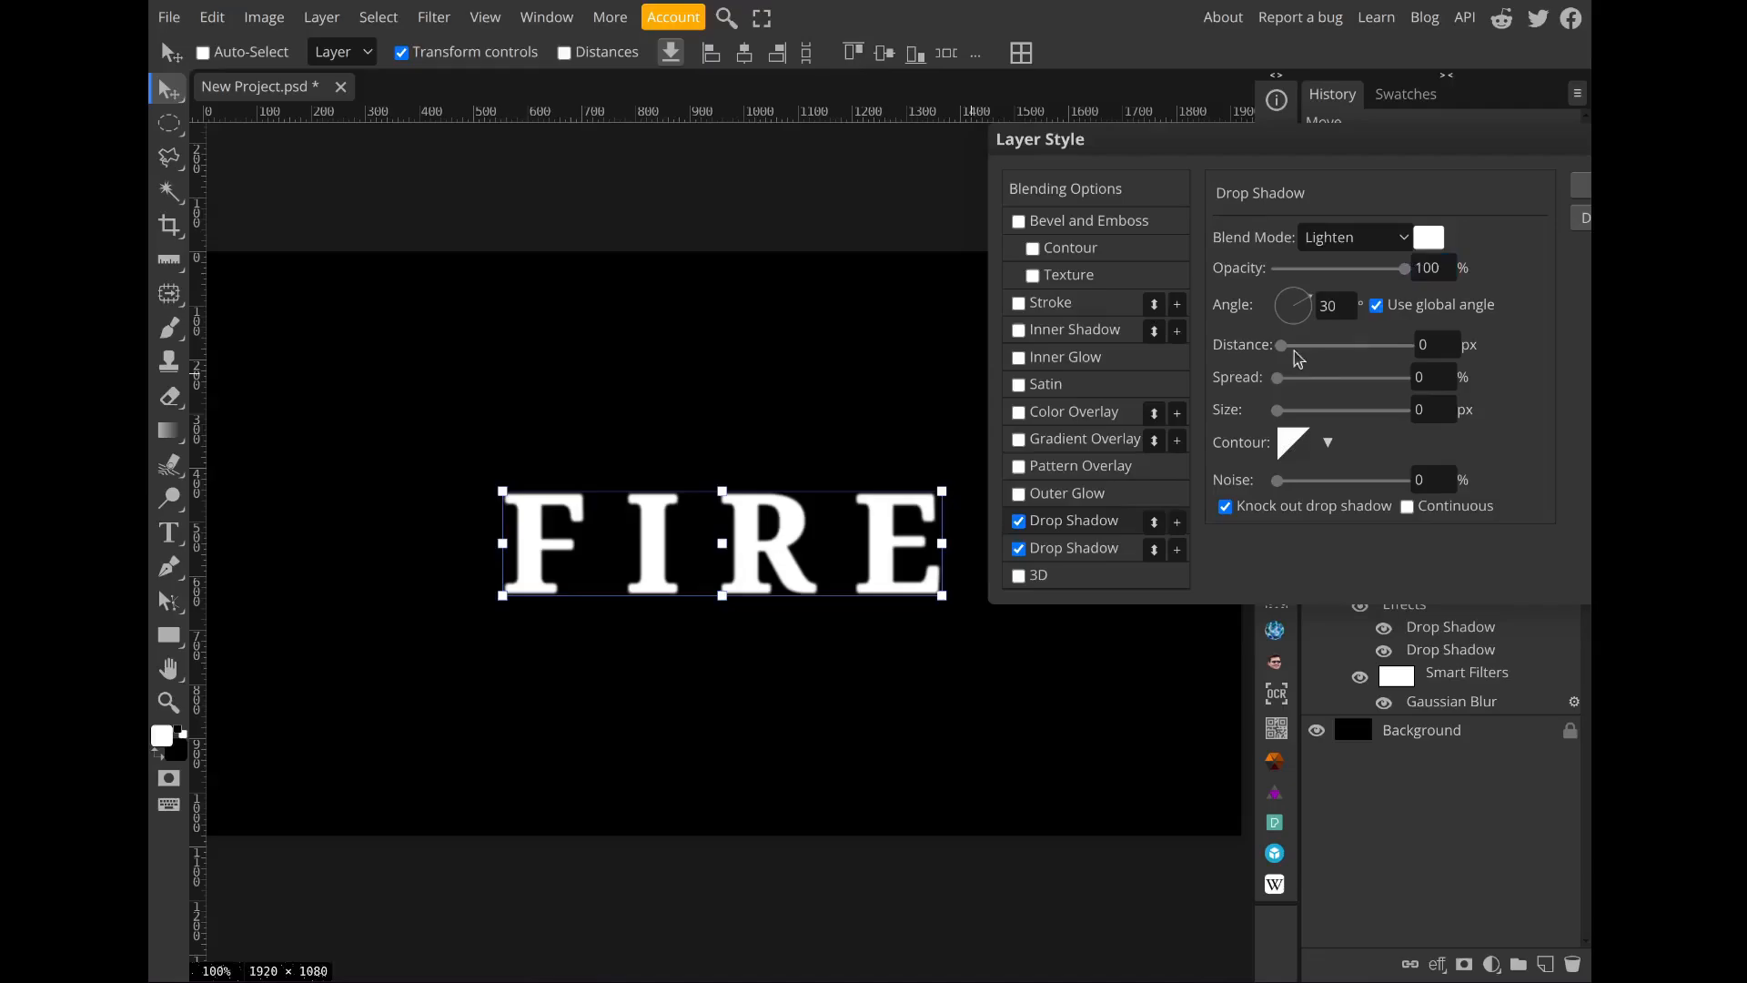
drag(1286, 353, 1296, 329)
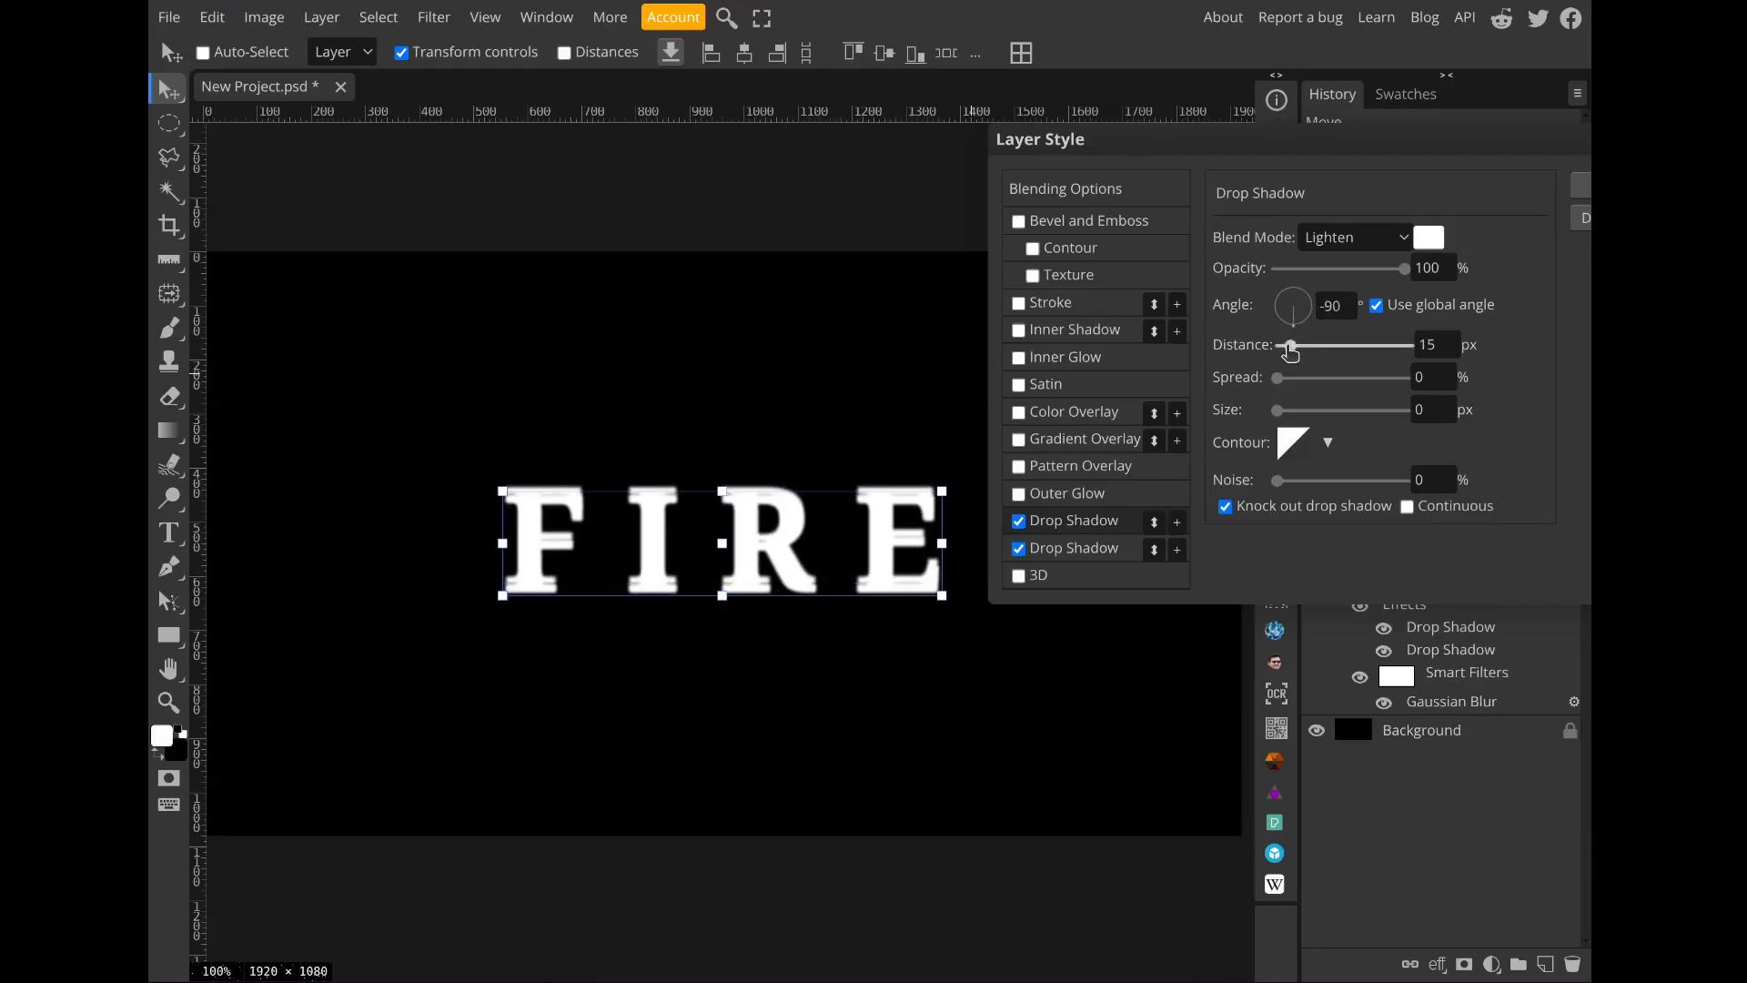
drag(1292, 351, 1292, 354)
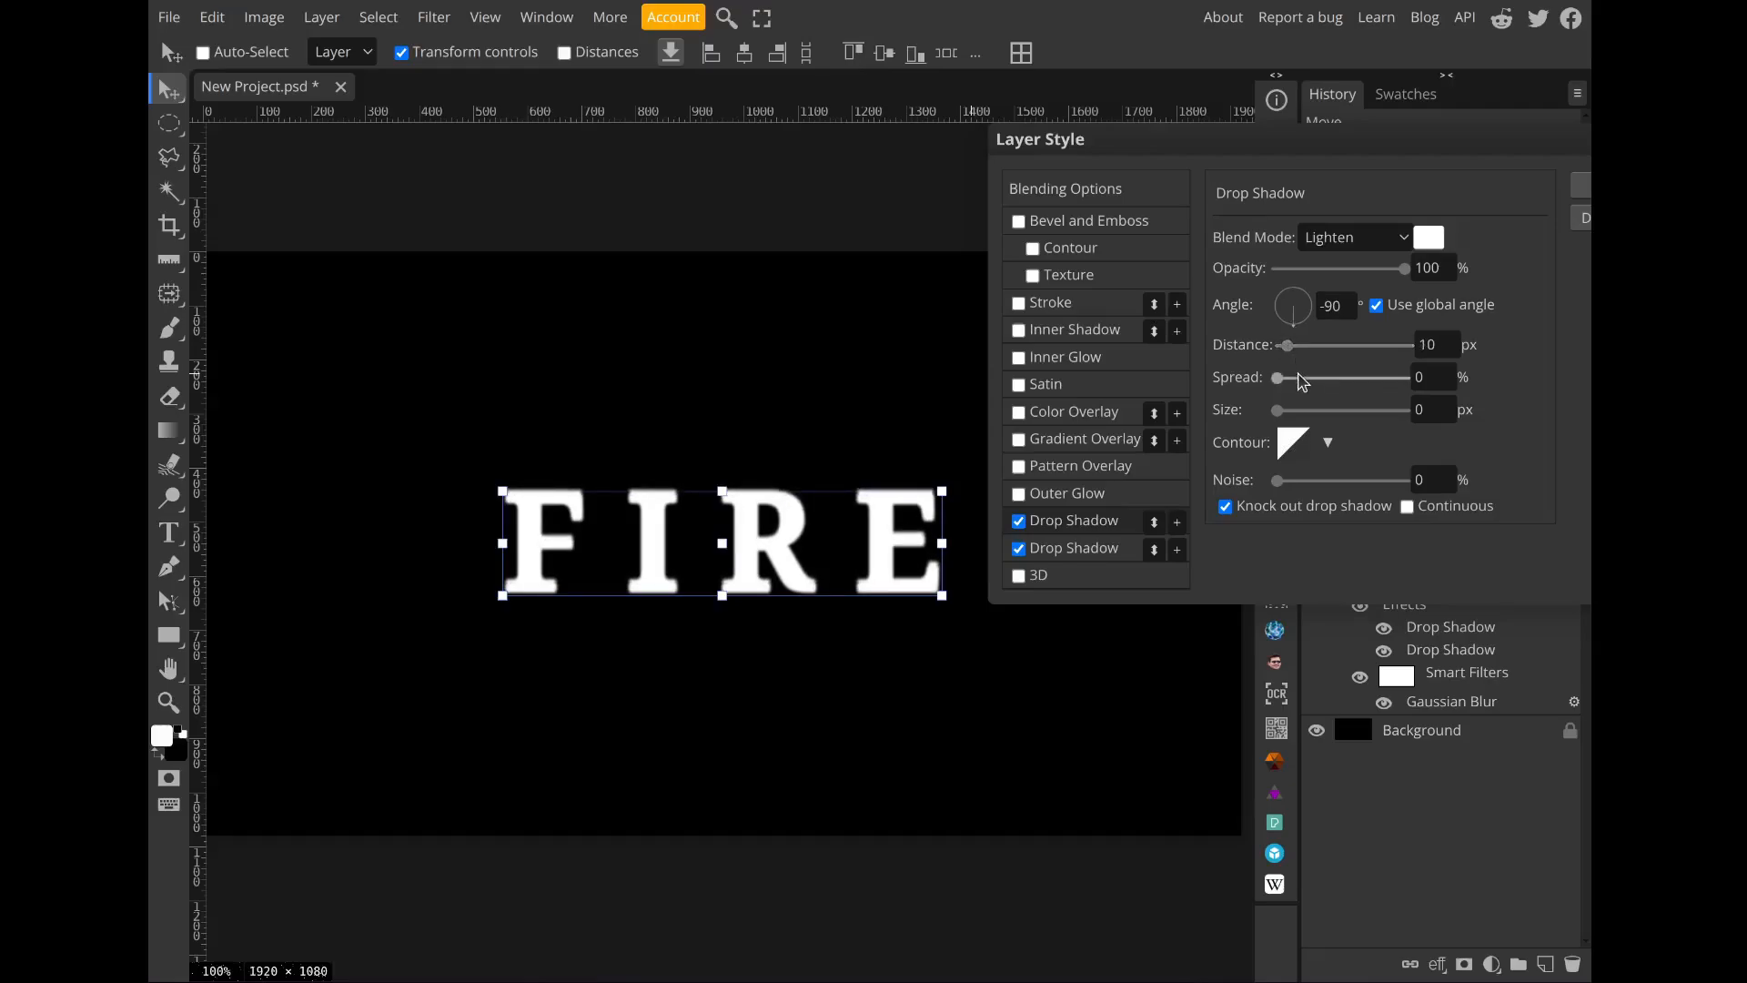
click(1433, 419)
Step: Set the second drop shadow's colour to light grey with 95% brightness
click(1435, 241)
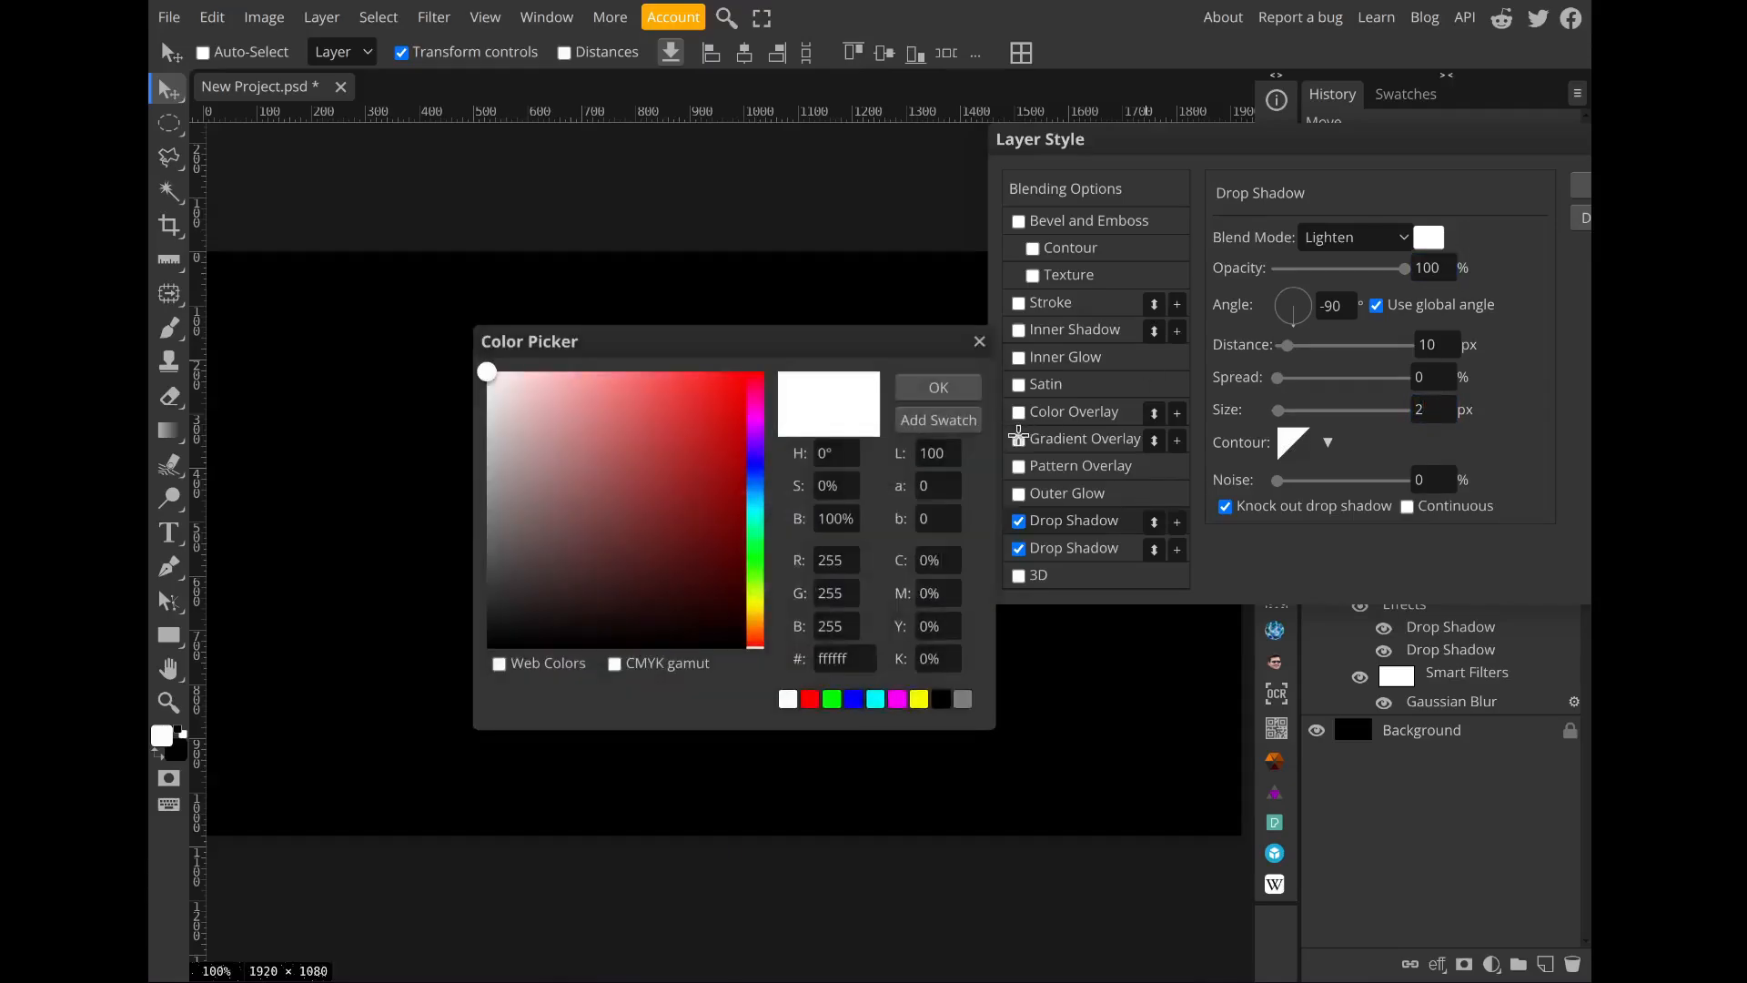
click(831, 519)
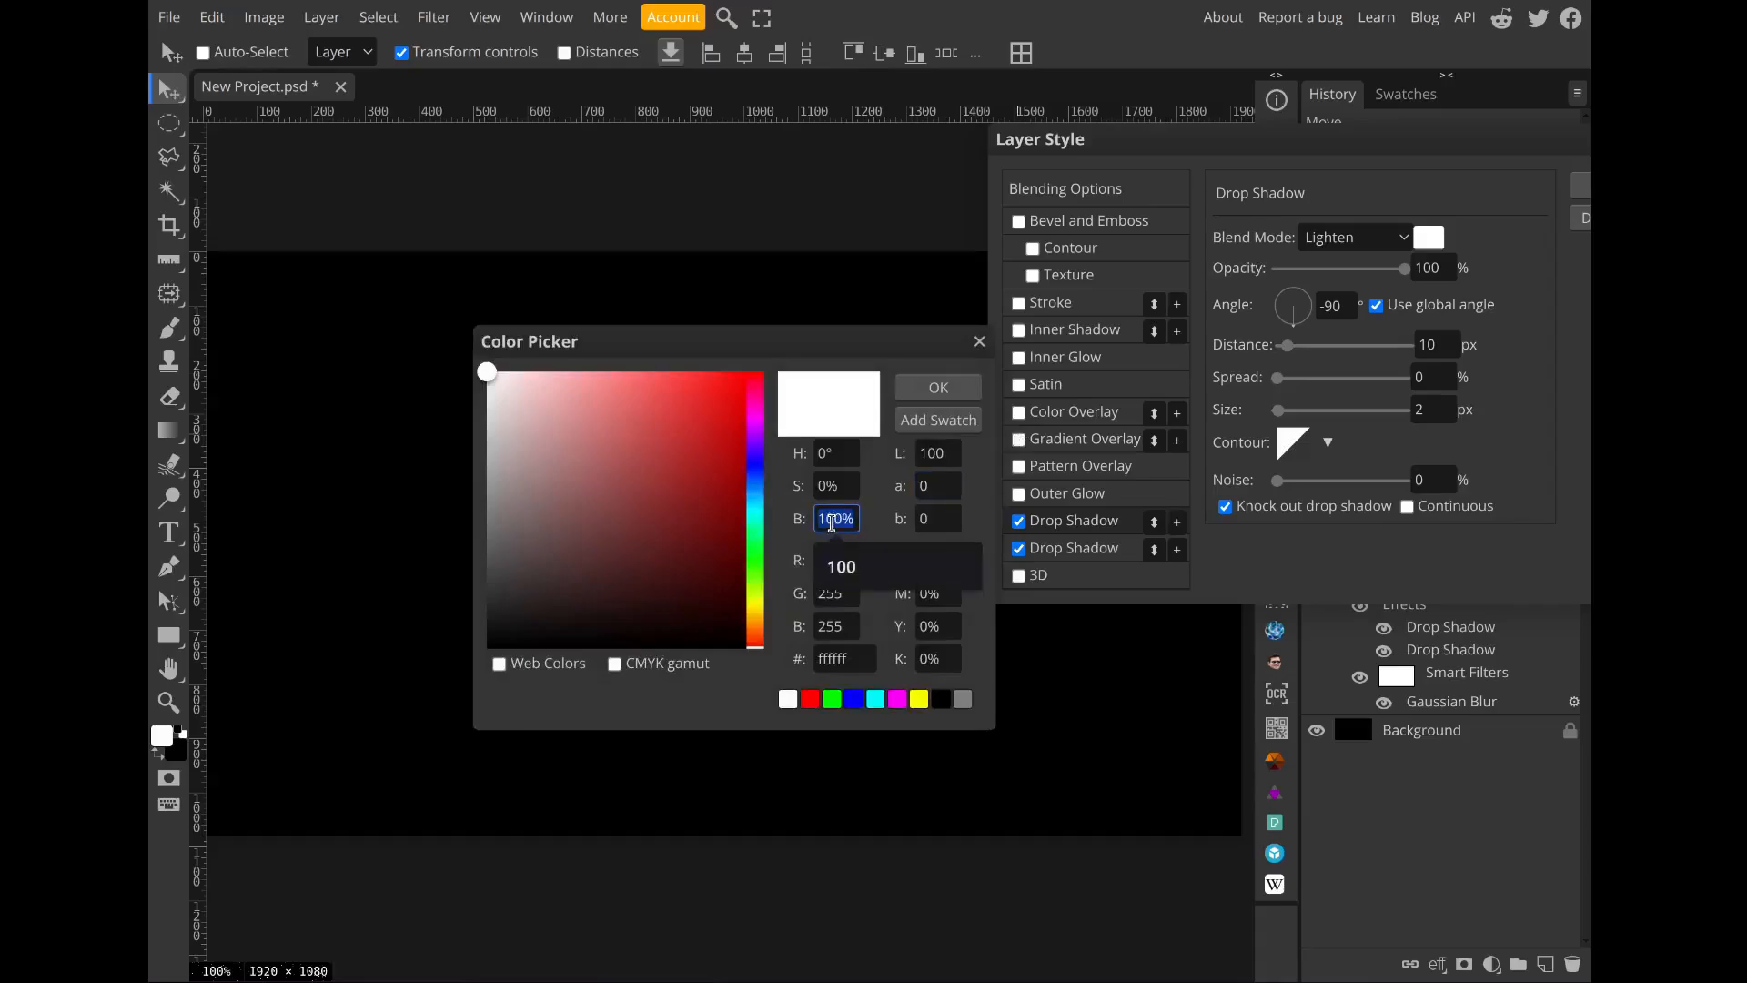
text(95)
key(Return)
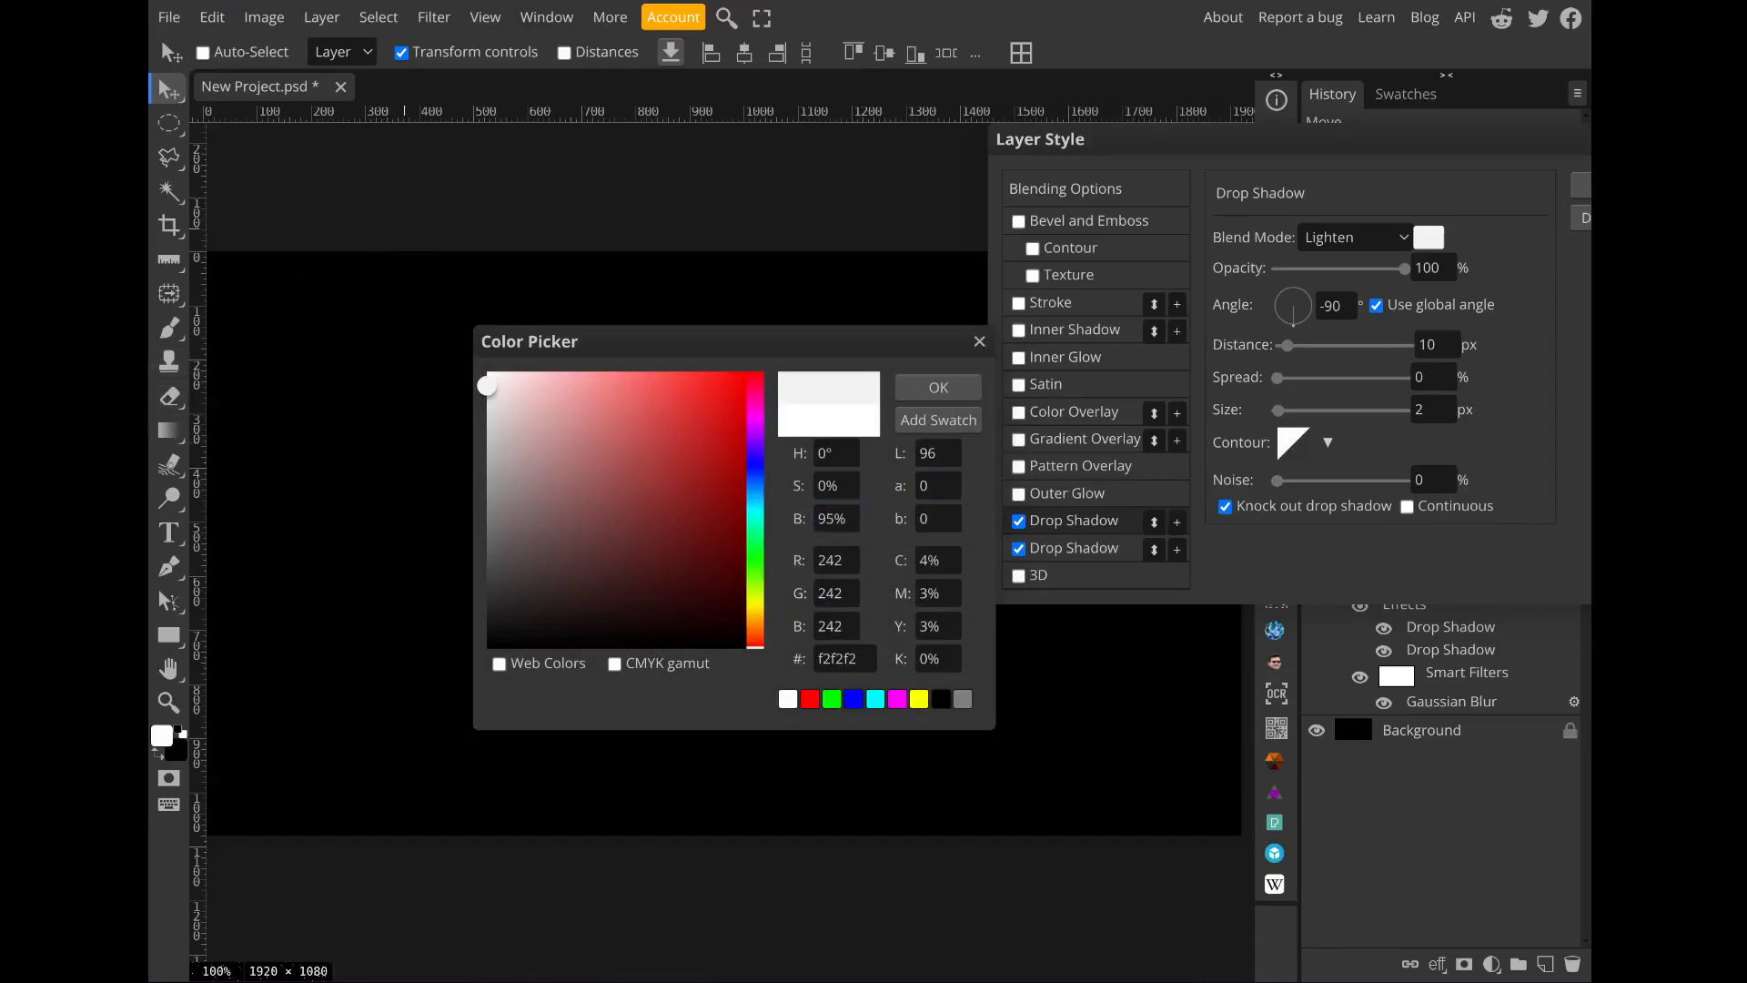
click(937, 390)
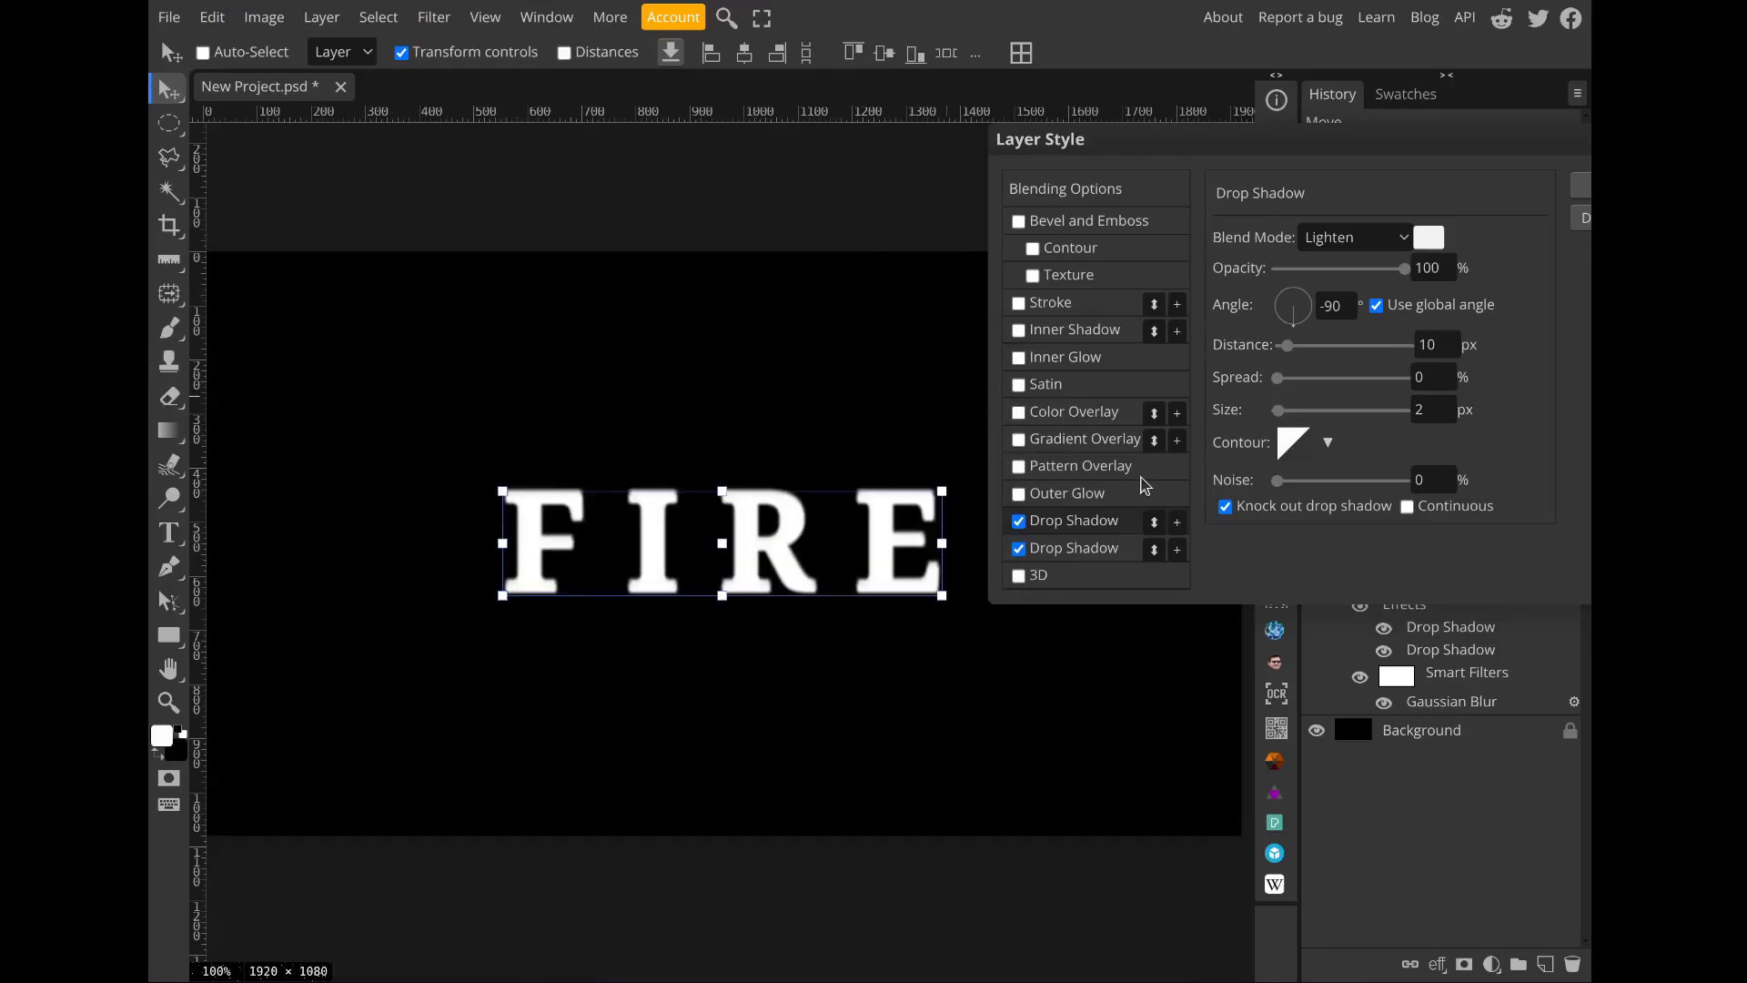
Step: Add a third drop shadow and set its colour to grey with 90% brightness
click(1177, 522)
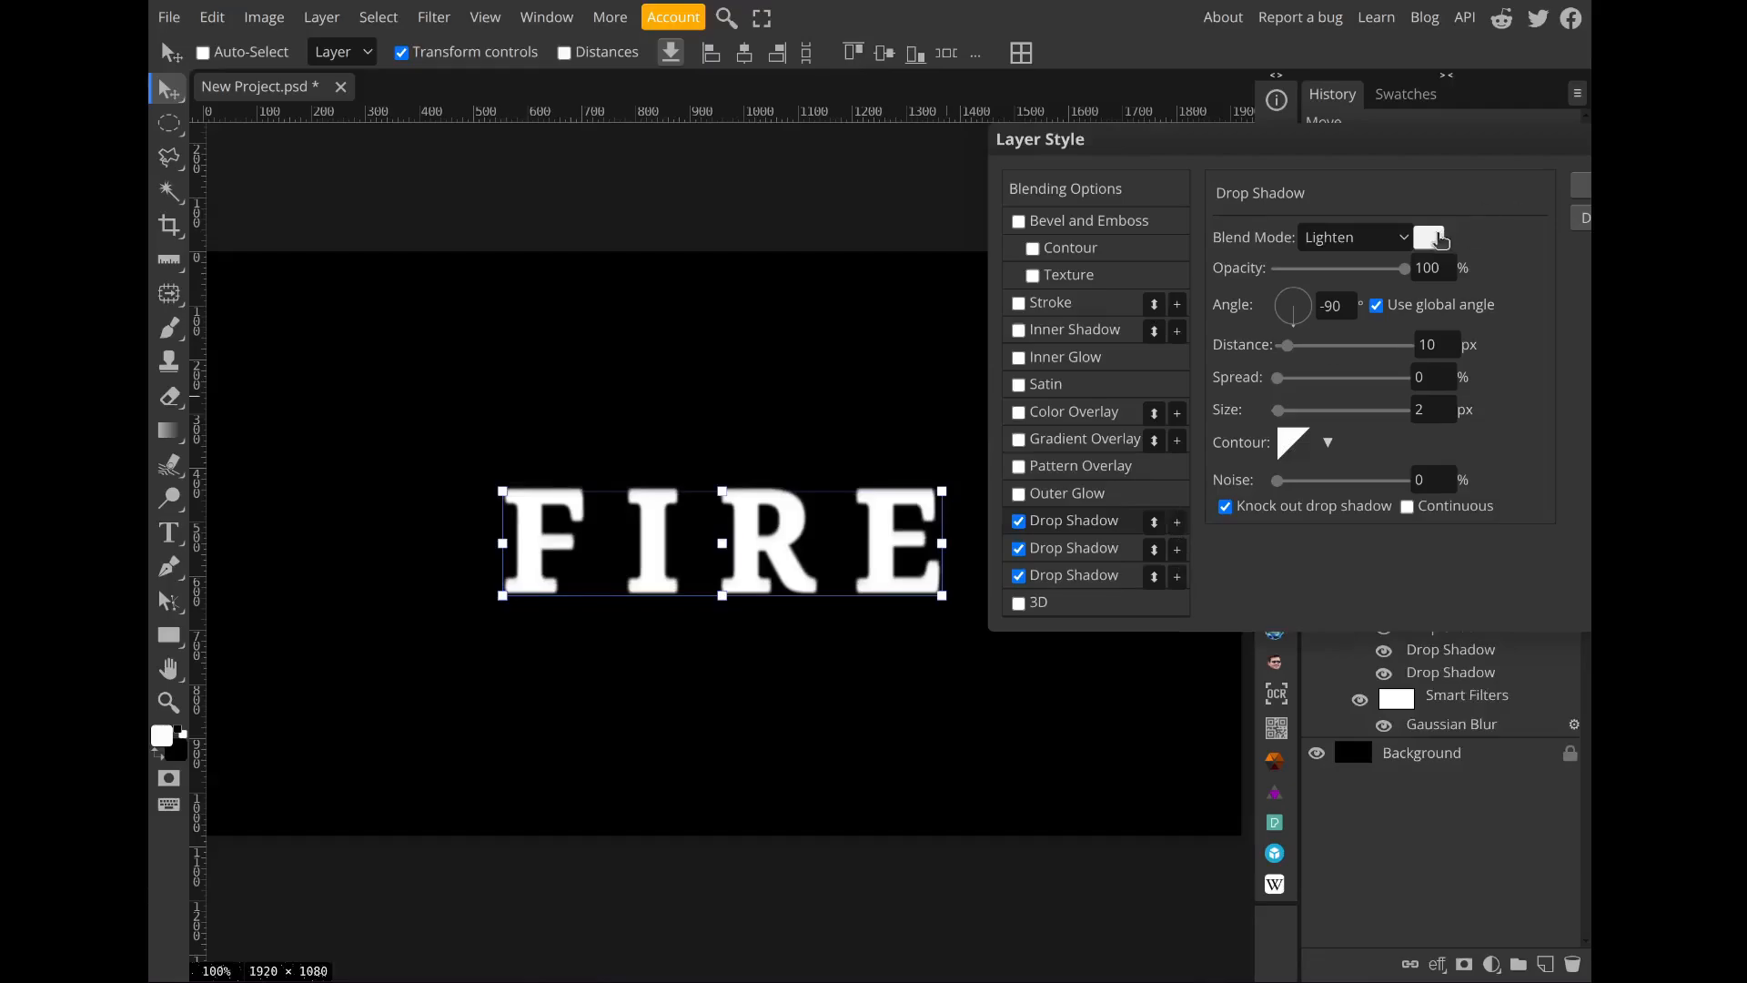
click(1433, 237)
click(838, 517)
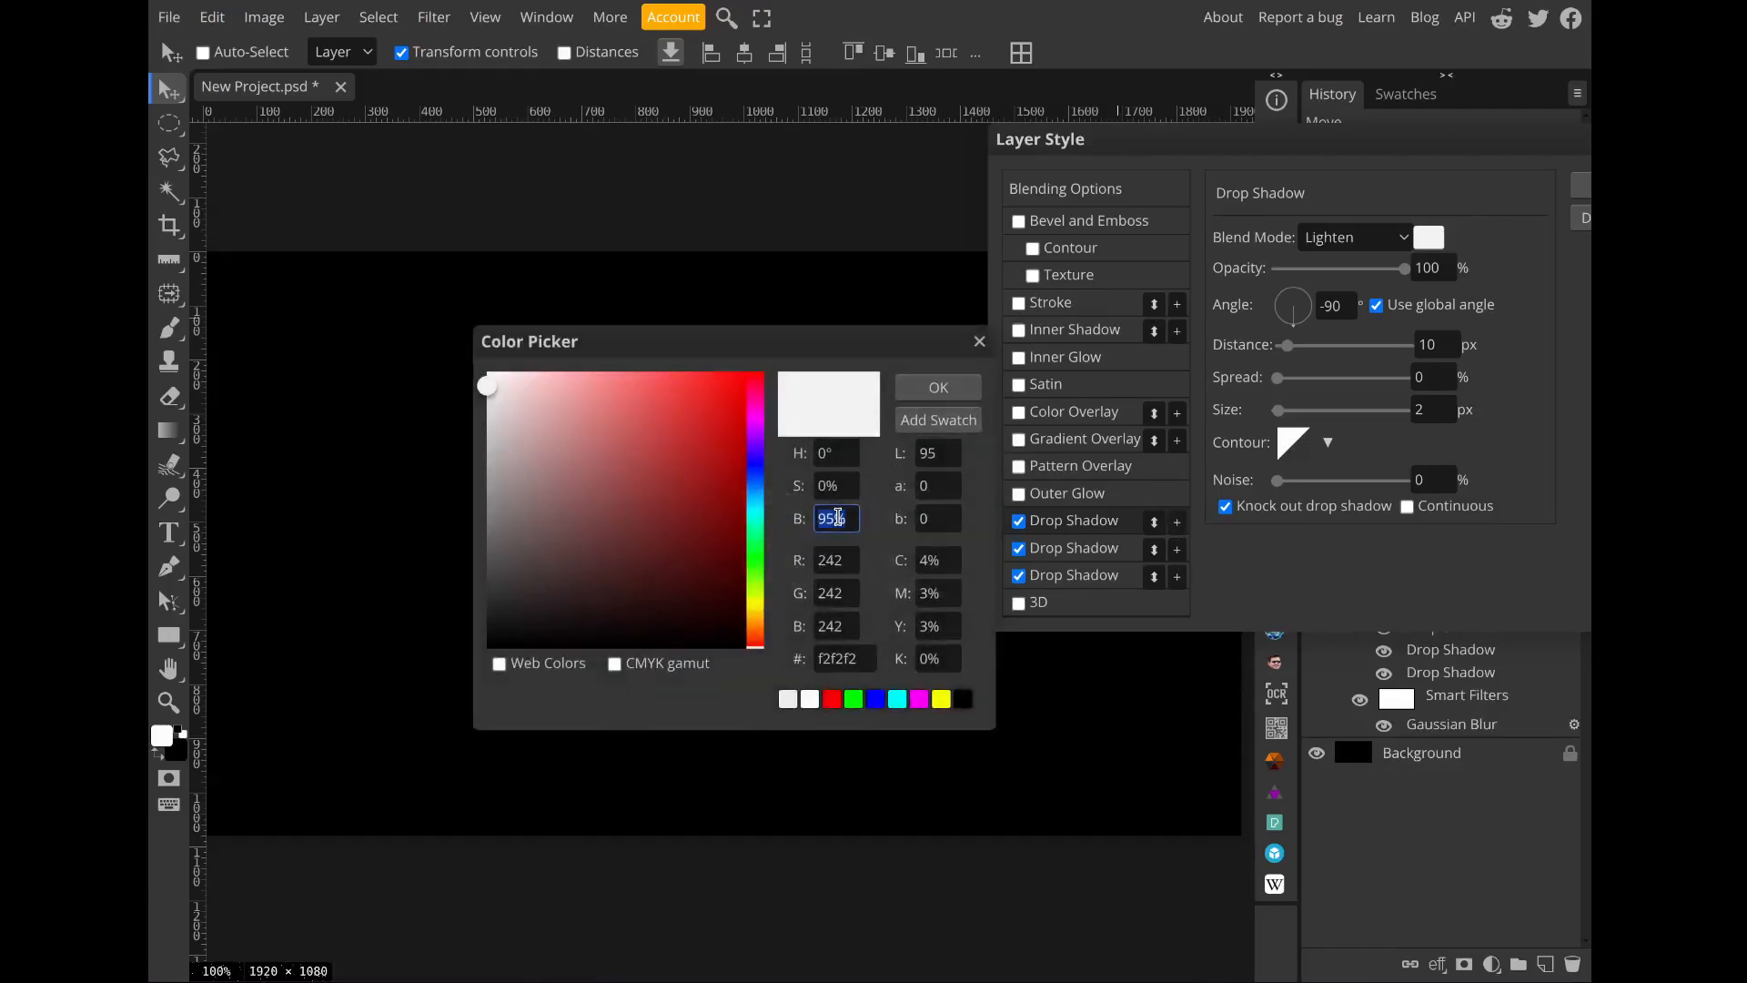
text(90)
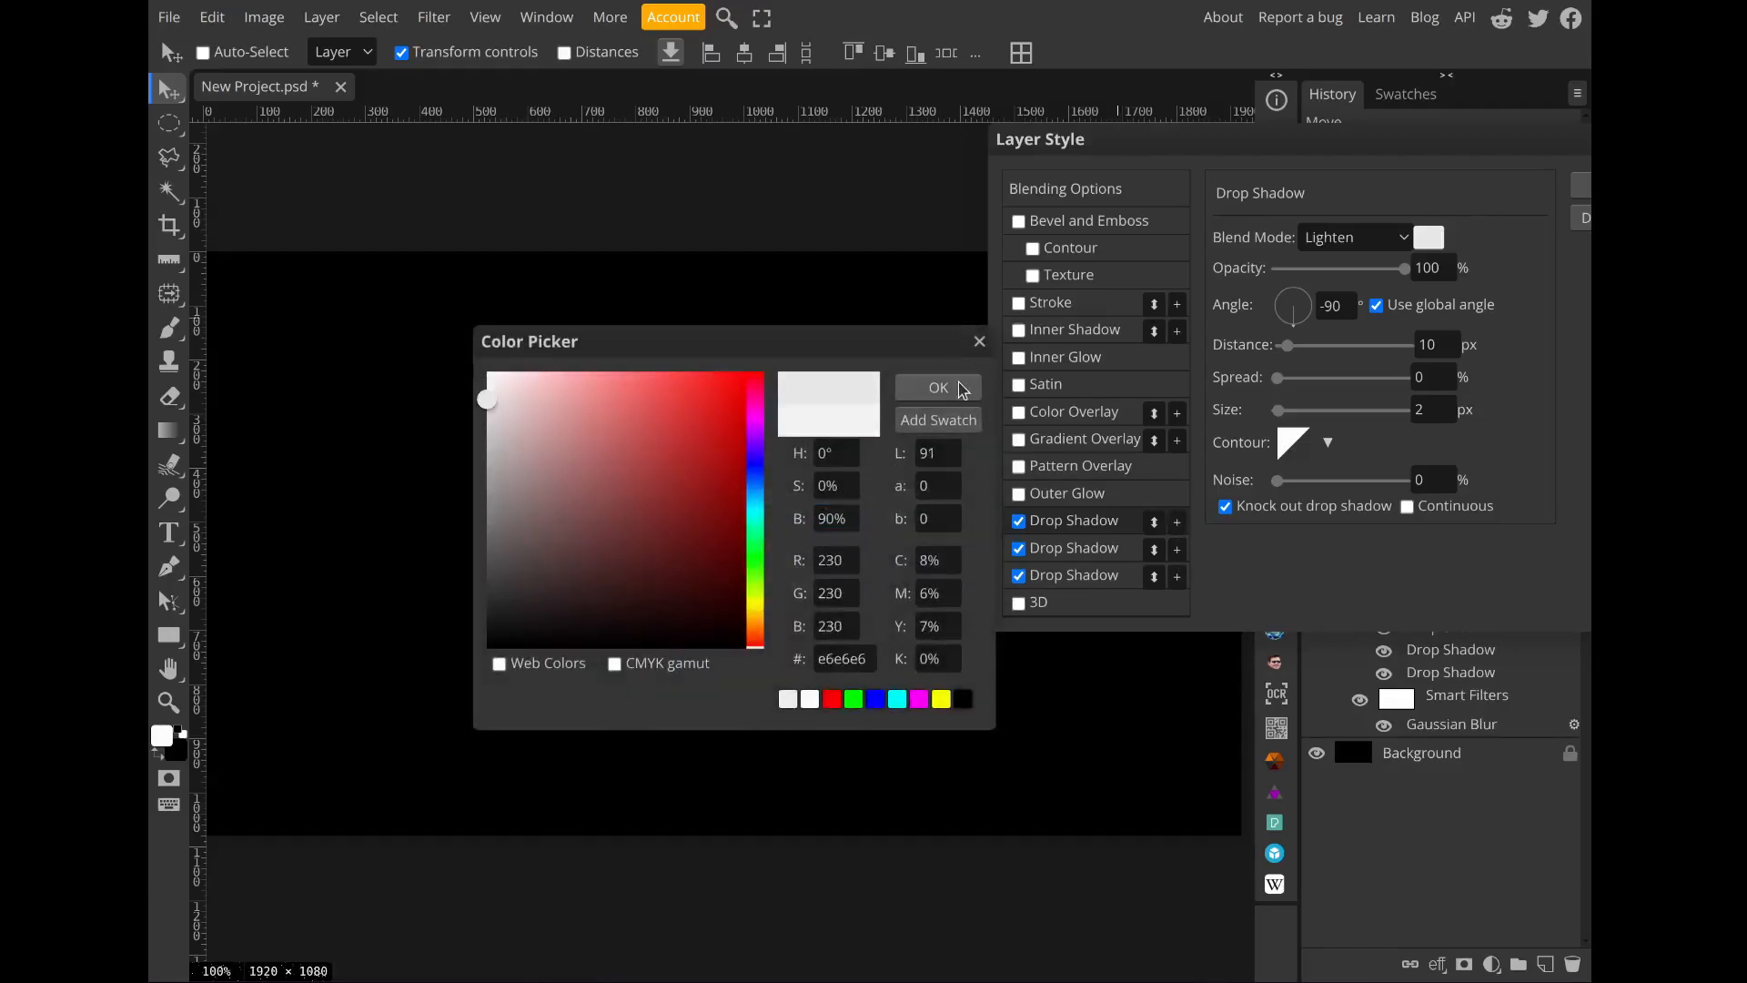
click(937, 388)
Step: Set the third drop shadow's distance to 20 px and its size to 4 px
double_click(1446, 346)
text(20)
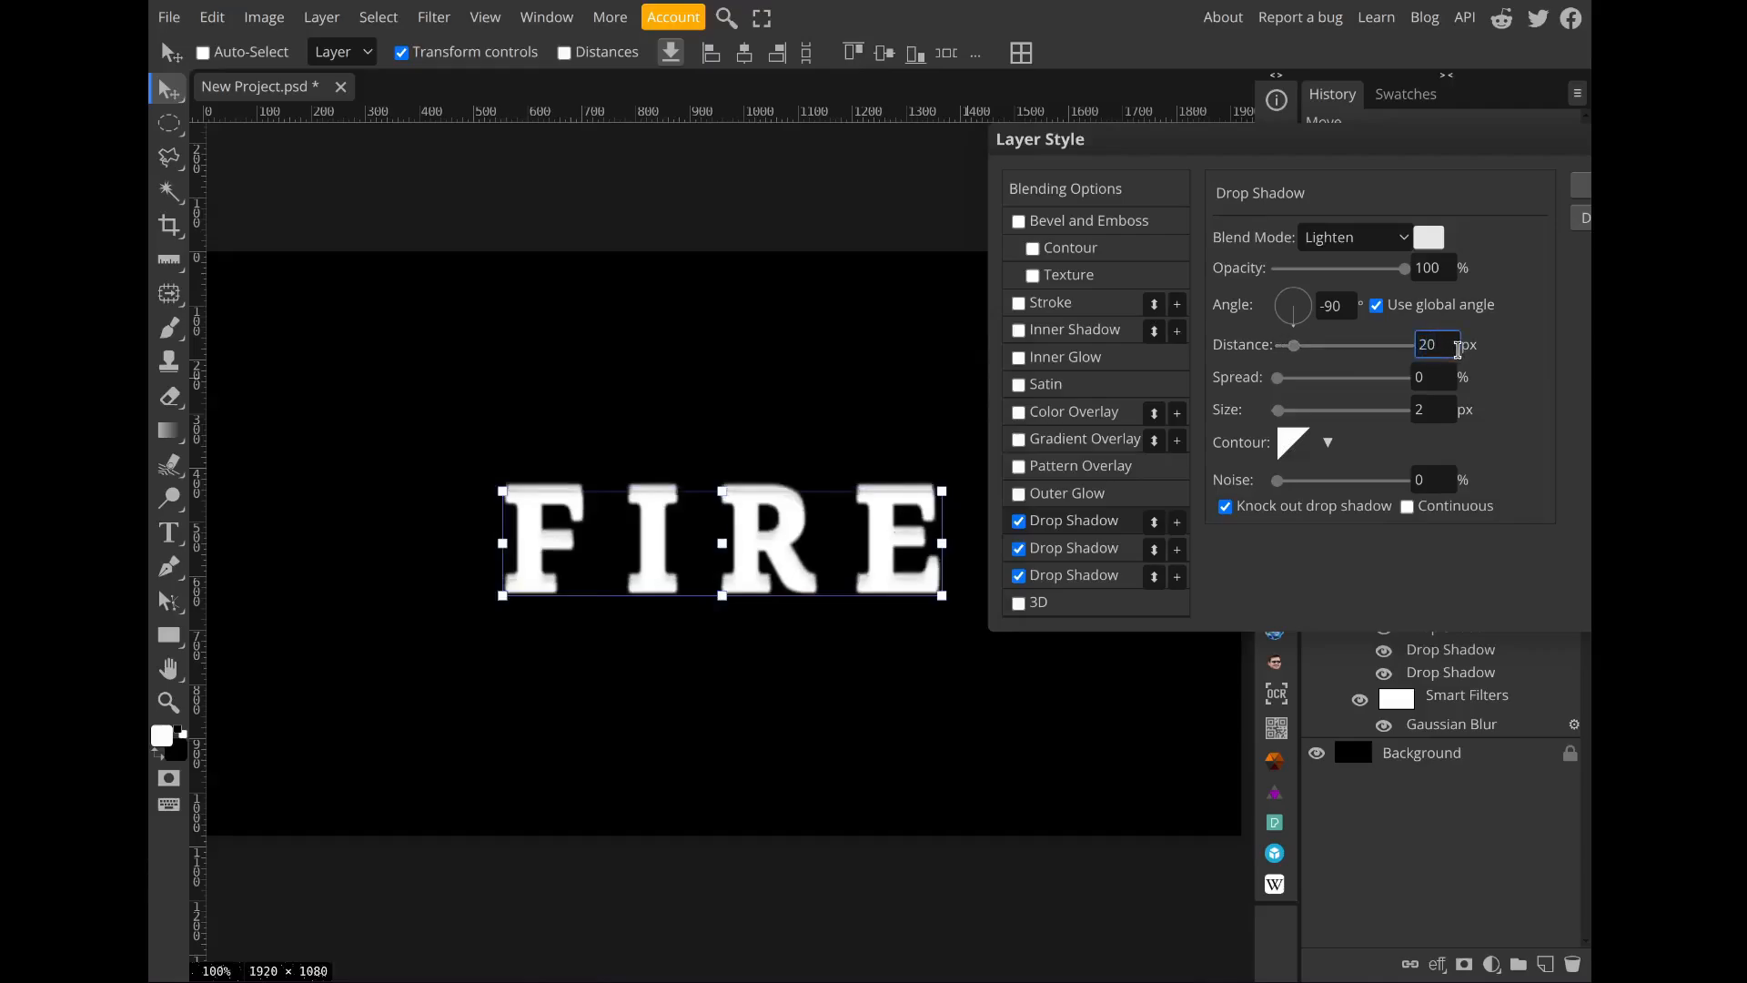
click(1448, 412)
click(1262, 519)
Step: Add a fourth drop shadow and set its colour to light grey with 85% brightness
click(1180, 528)
click(1438, 239)
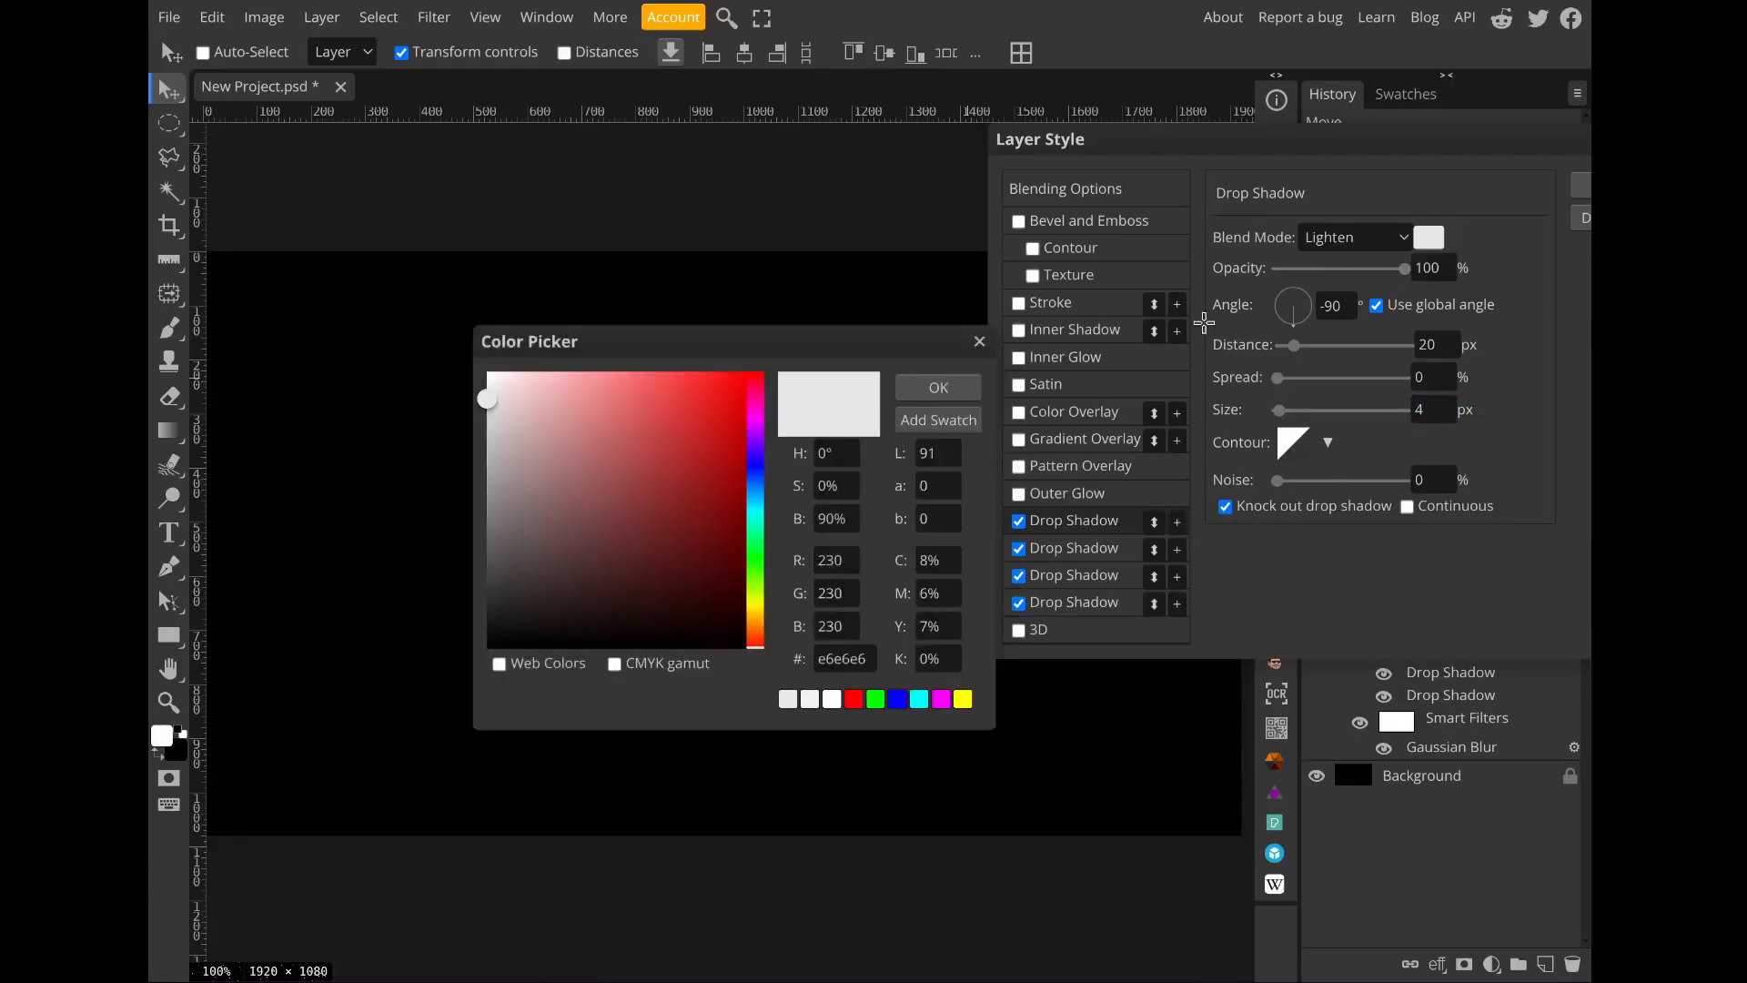
click(838, 529)
text(85)
click(938, 388)
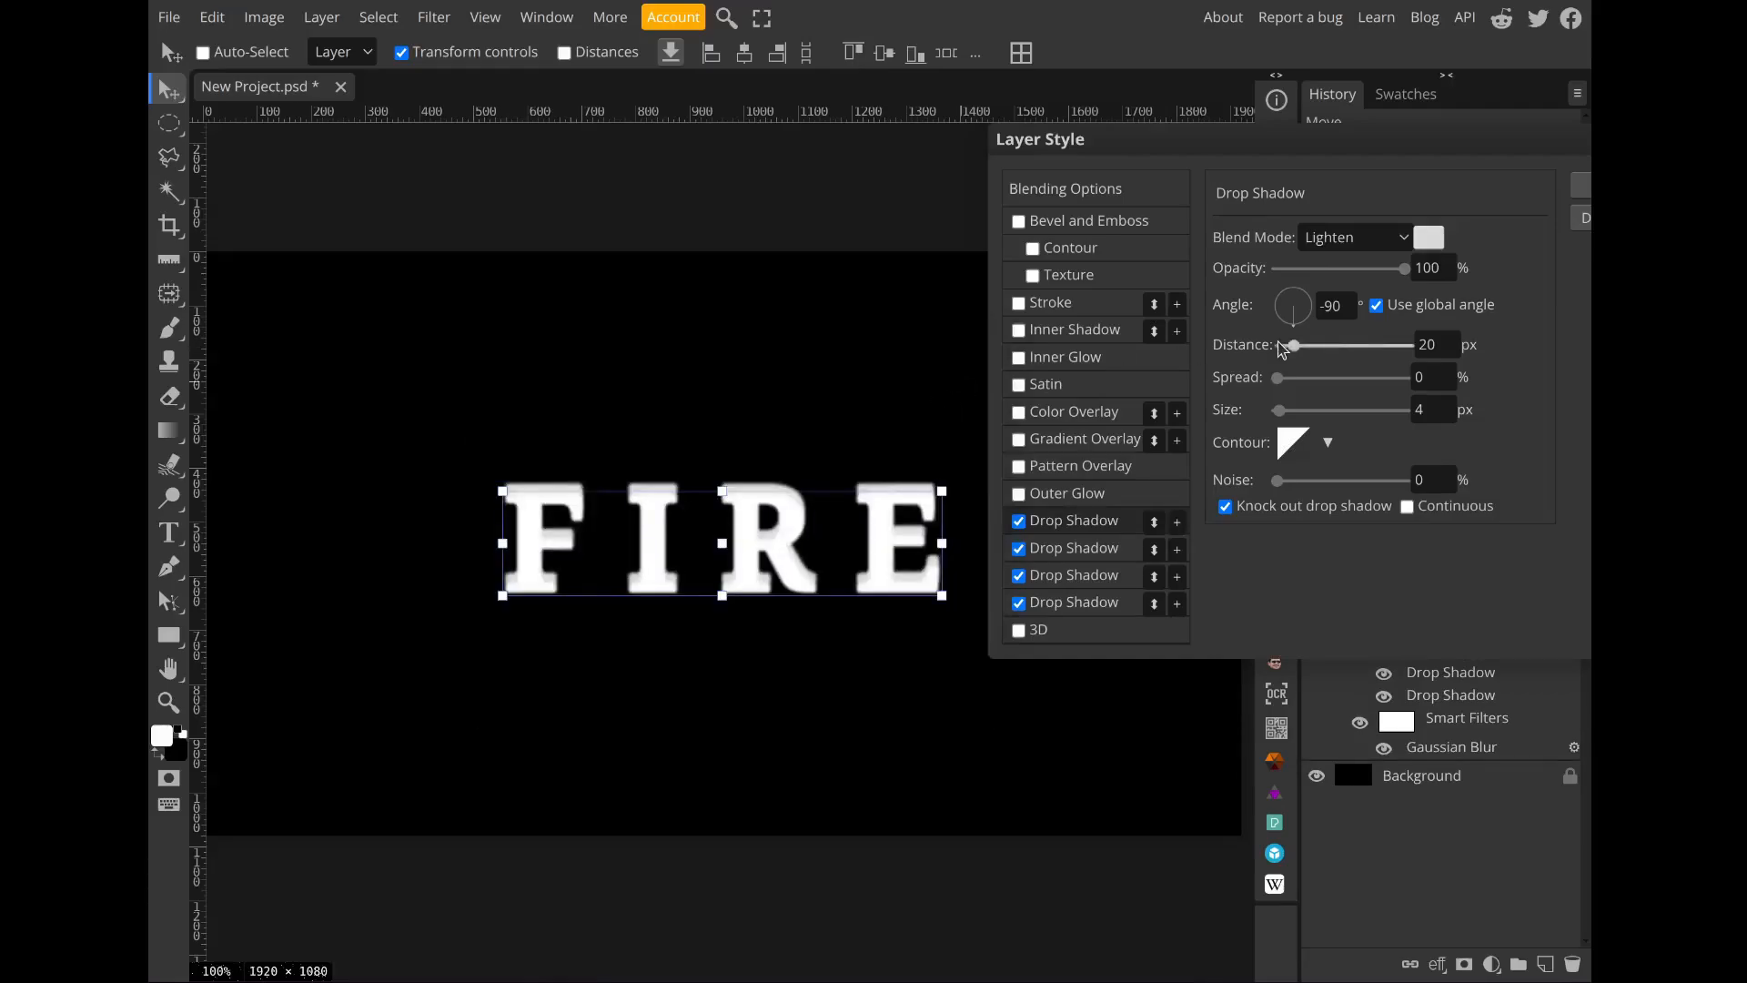
Step: Set the fourth drop shadow's distance to 30 px and its size to 6 px
double_click(1429, 344)
text(30)
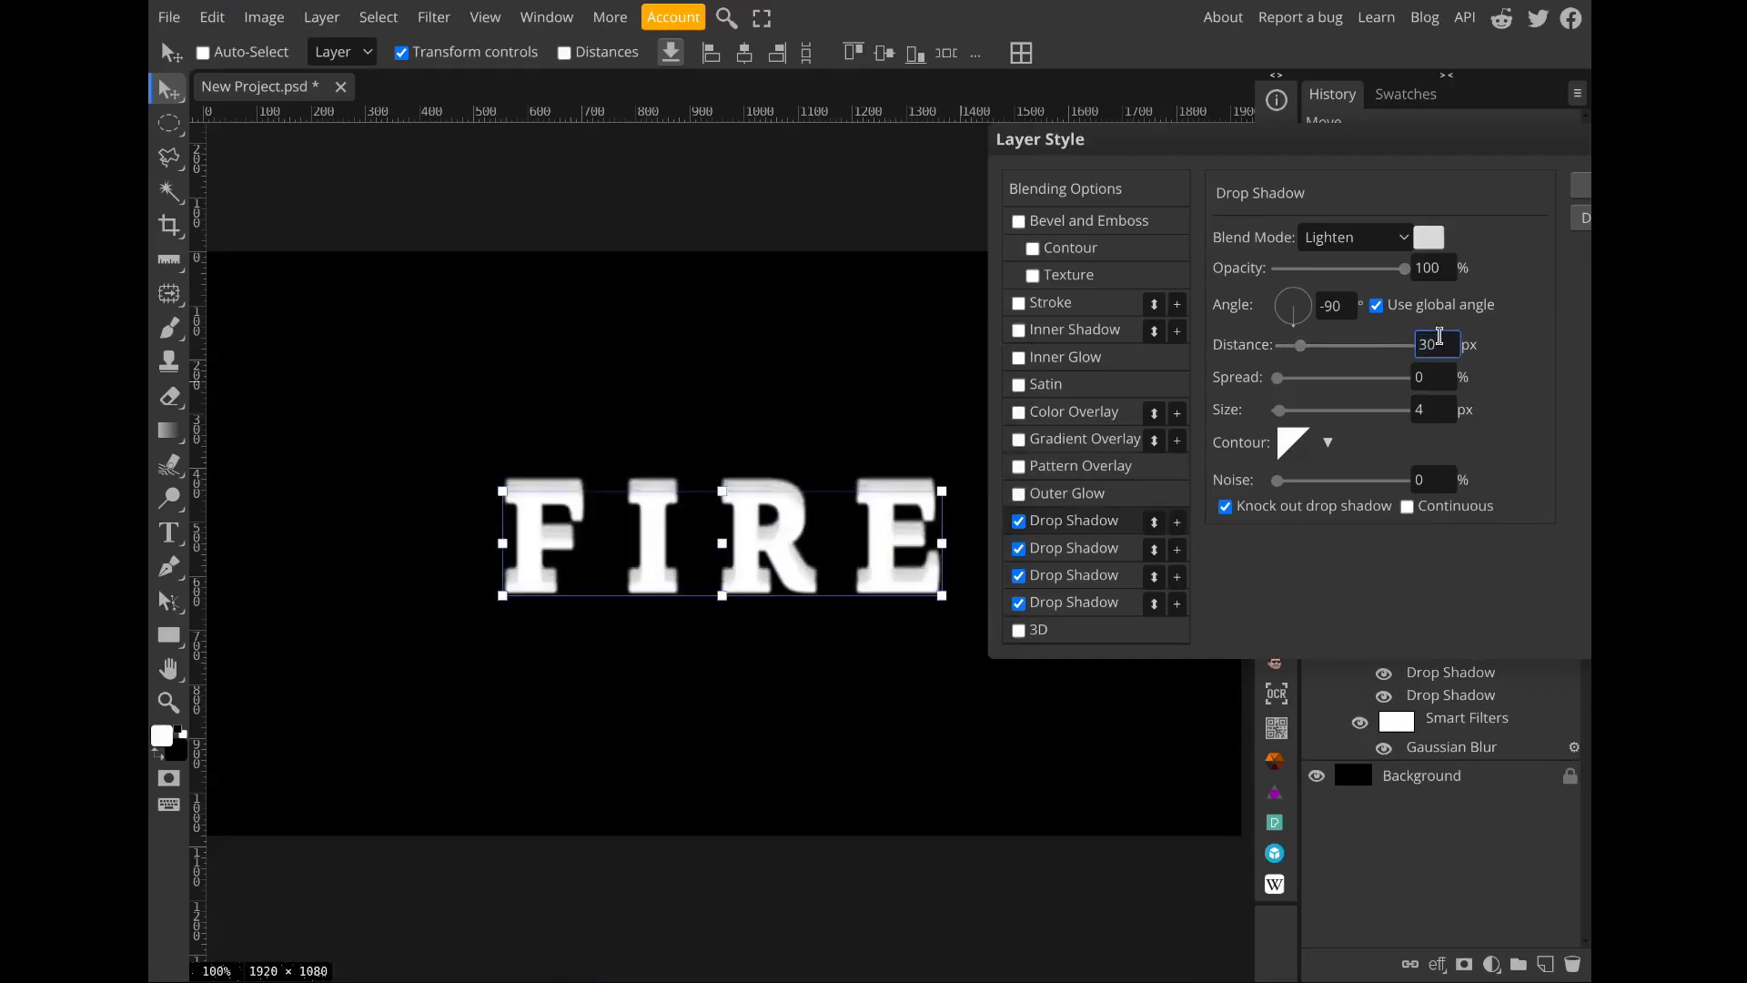
click(1438, 407)
Step: Examine the colour, distance and size settings of each of the four stacked drop shadows
click(1082, 551)
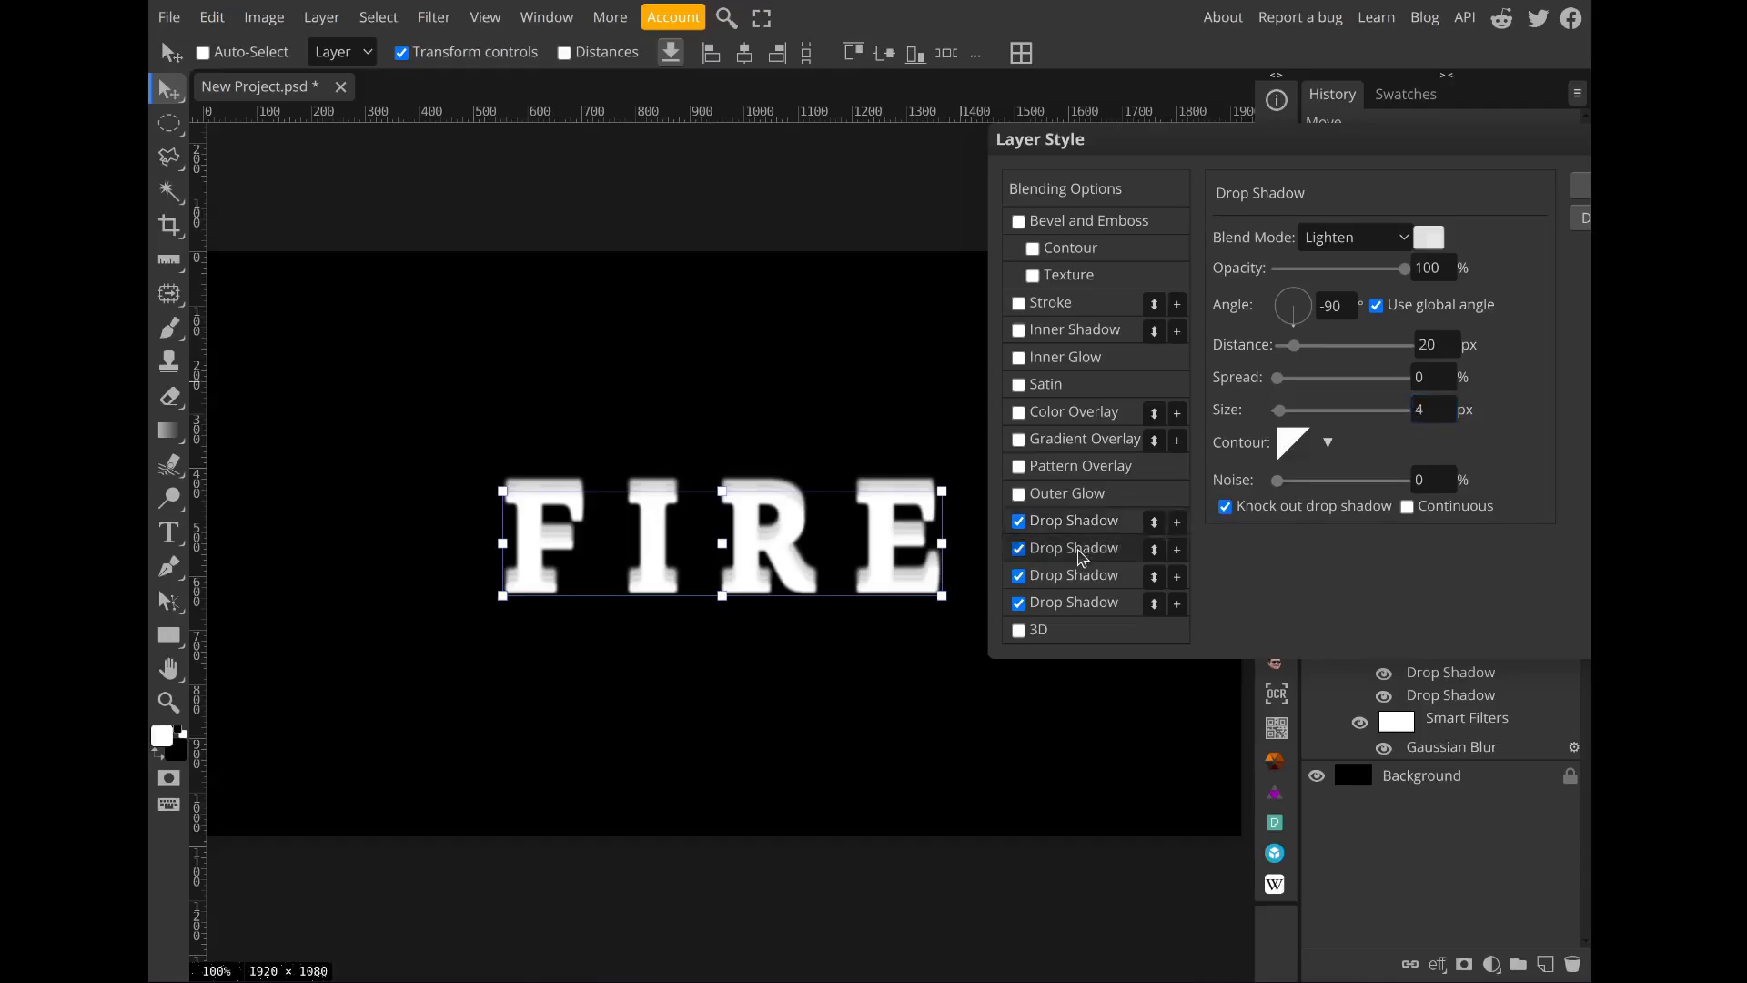
click(1082, 579)
click(1089, 612)
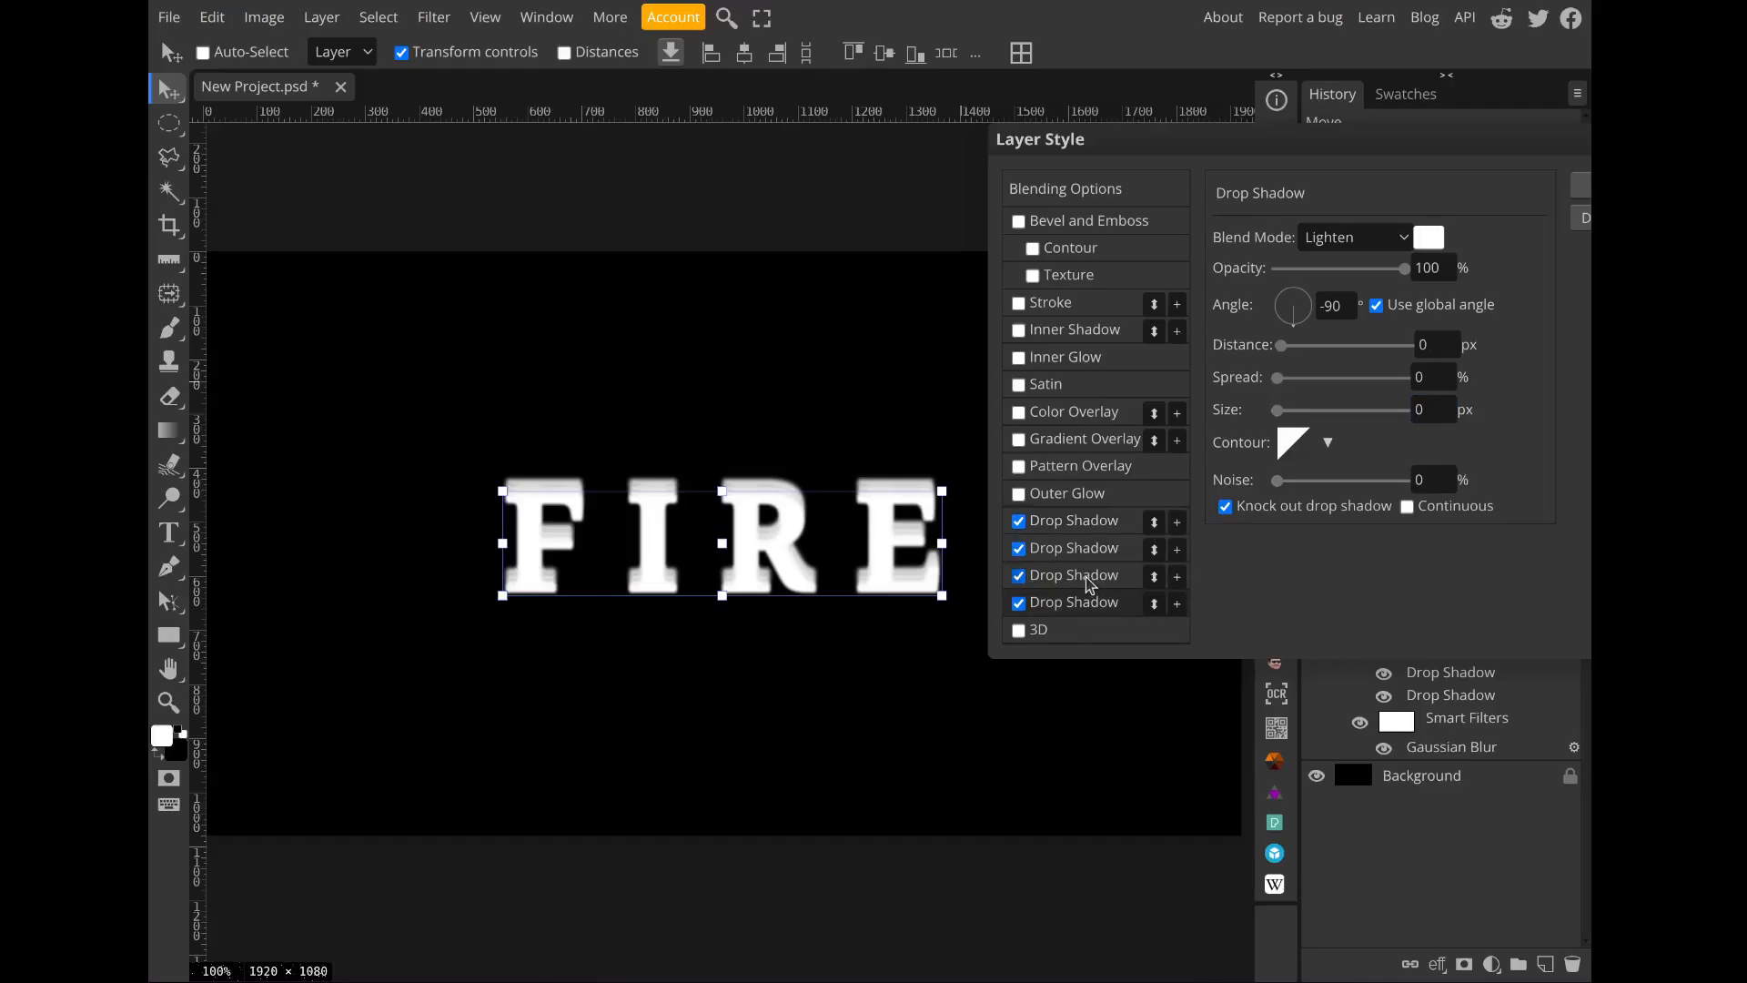
click(1087, 578)
click(1098, 549)
click(1104, 519)
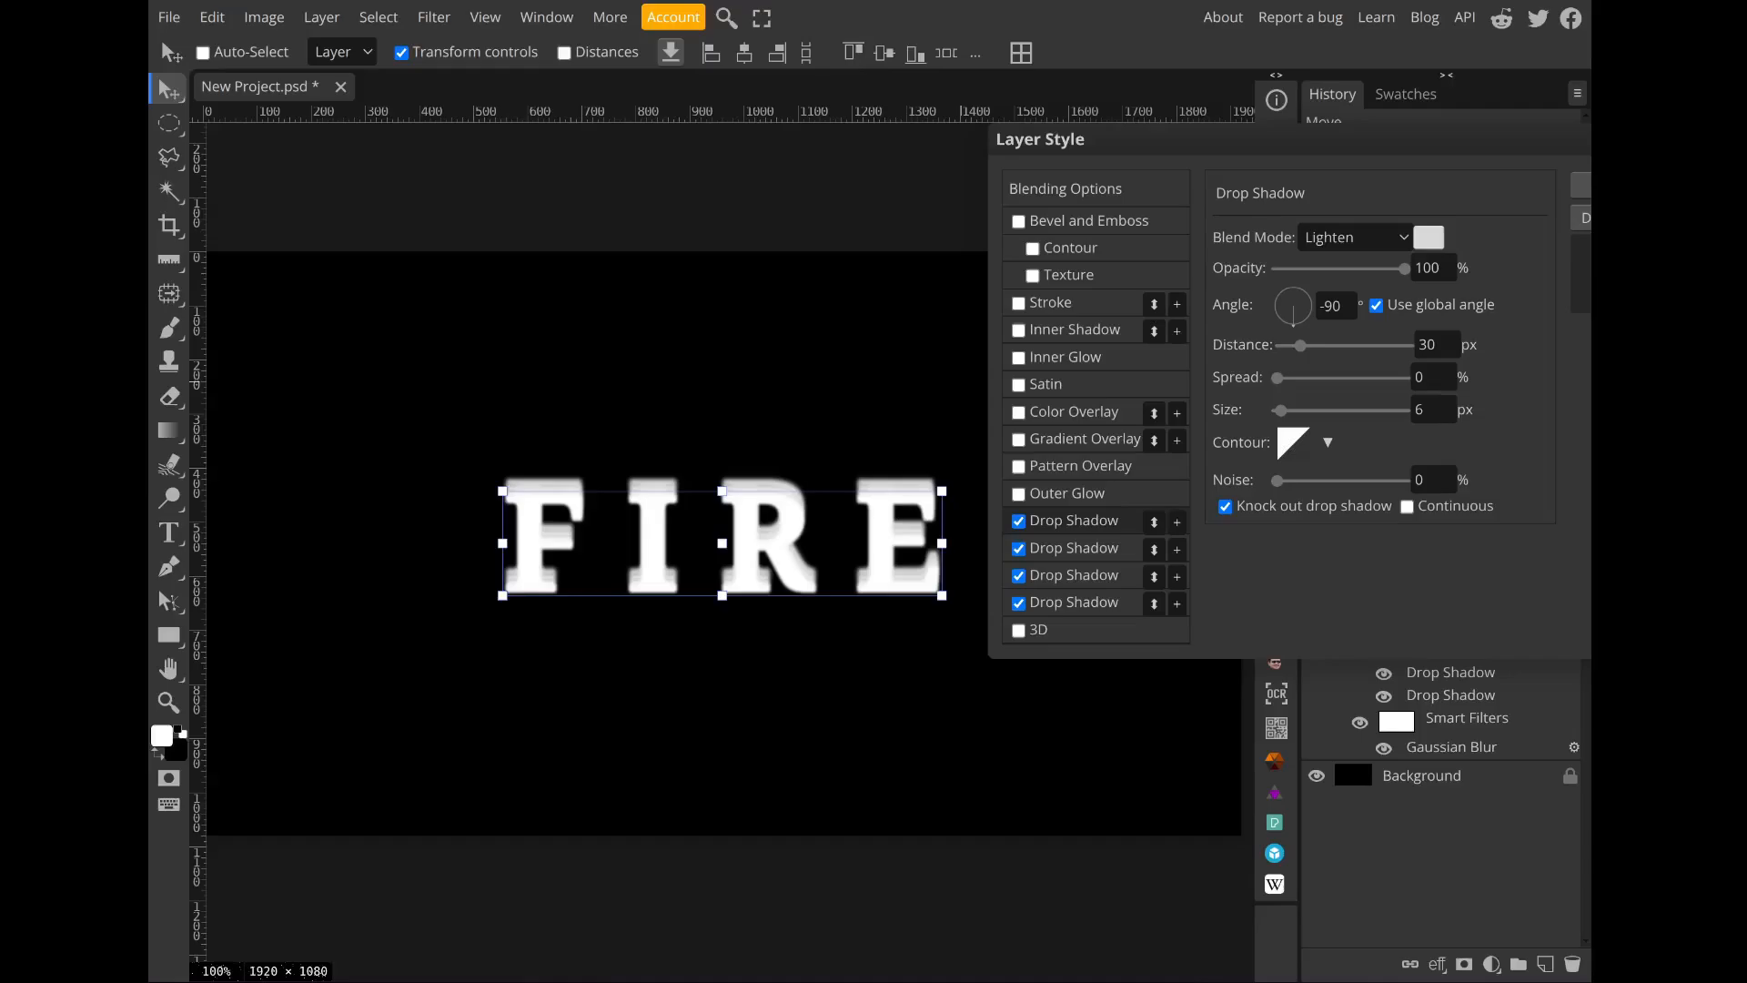
Step: Load the style presets from Fire Effect Starter.asl without keeping them for the next editor session
click(1582, 273)
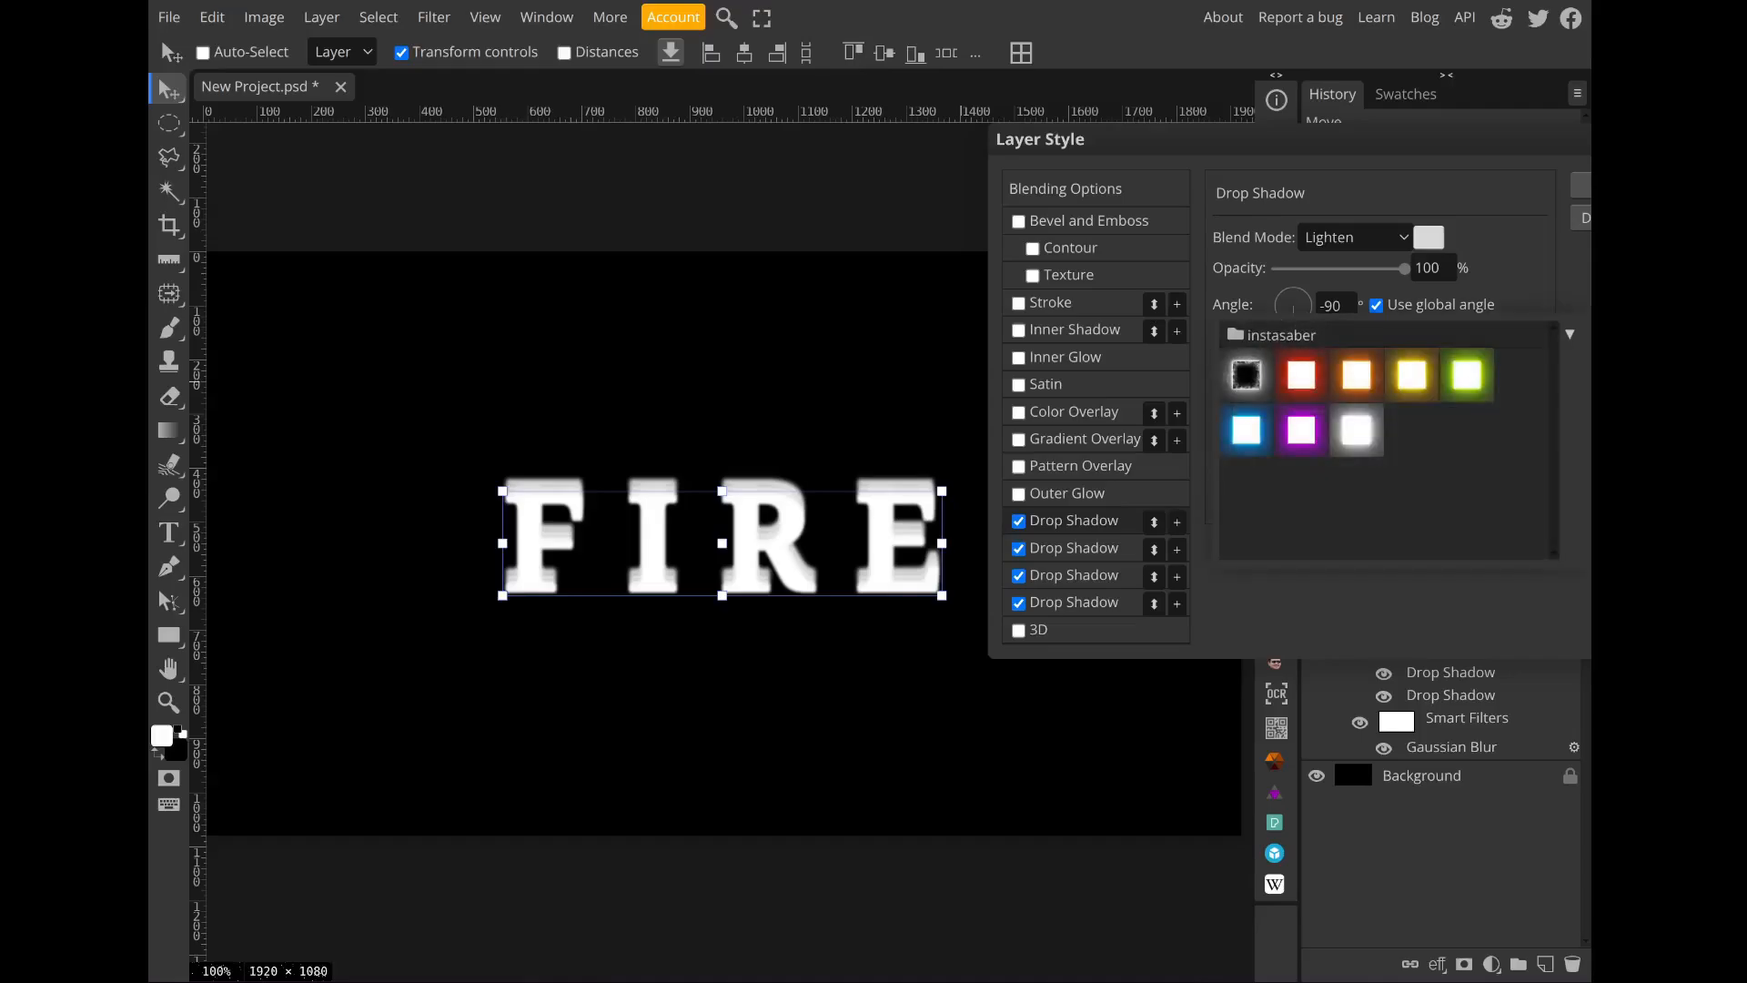
click(1573, 336)
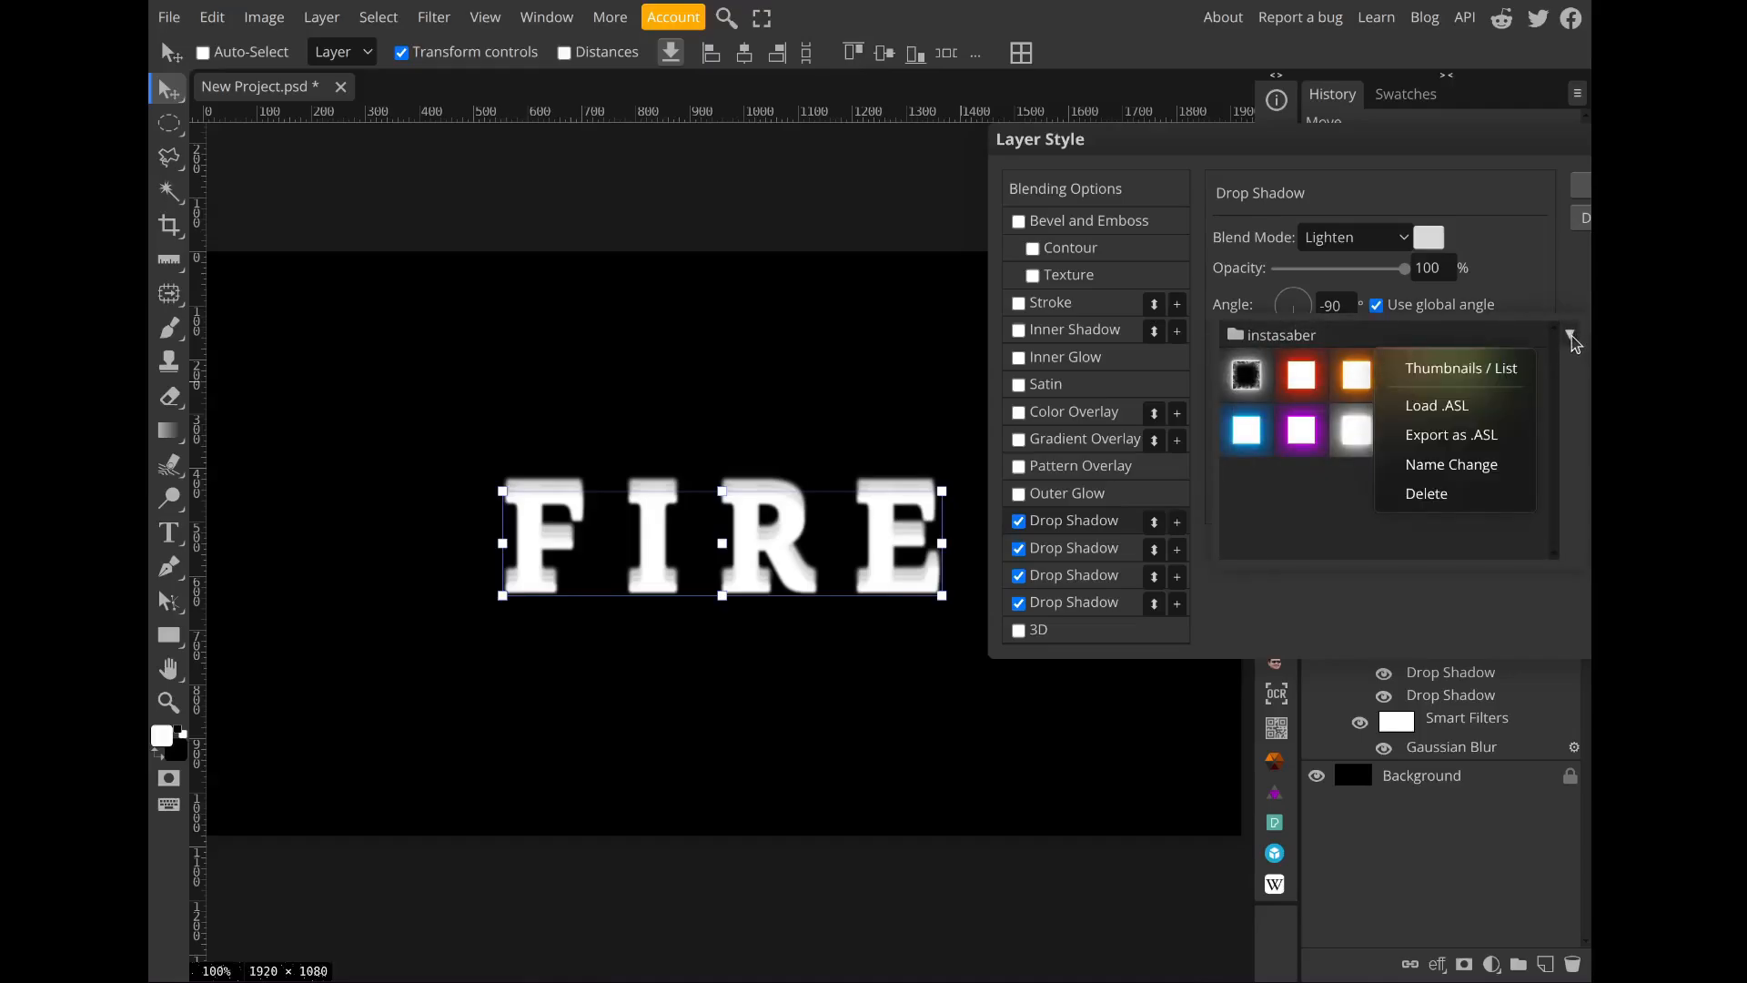
click(1501, 406)
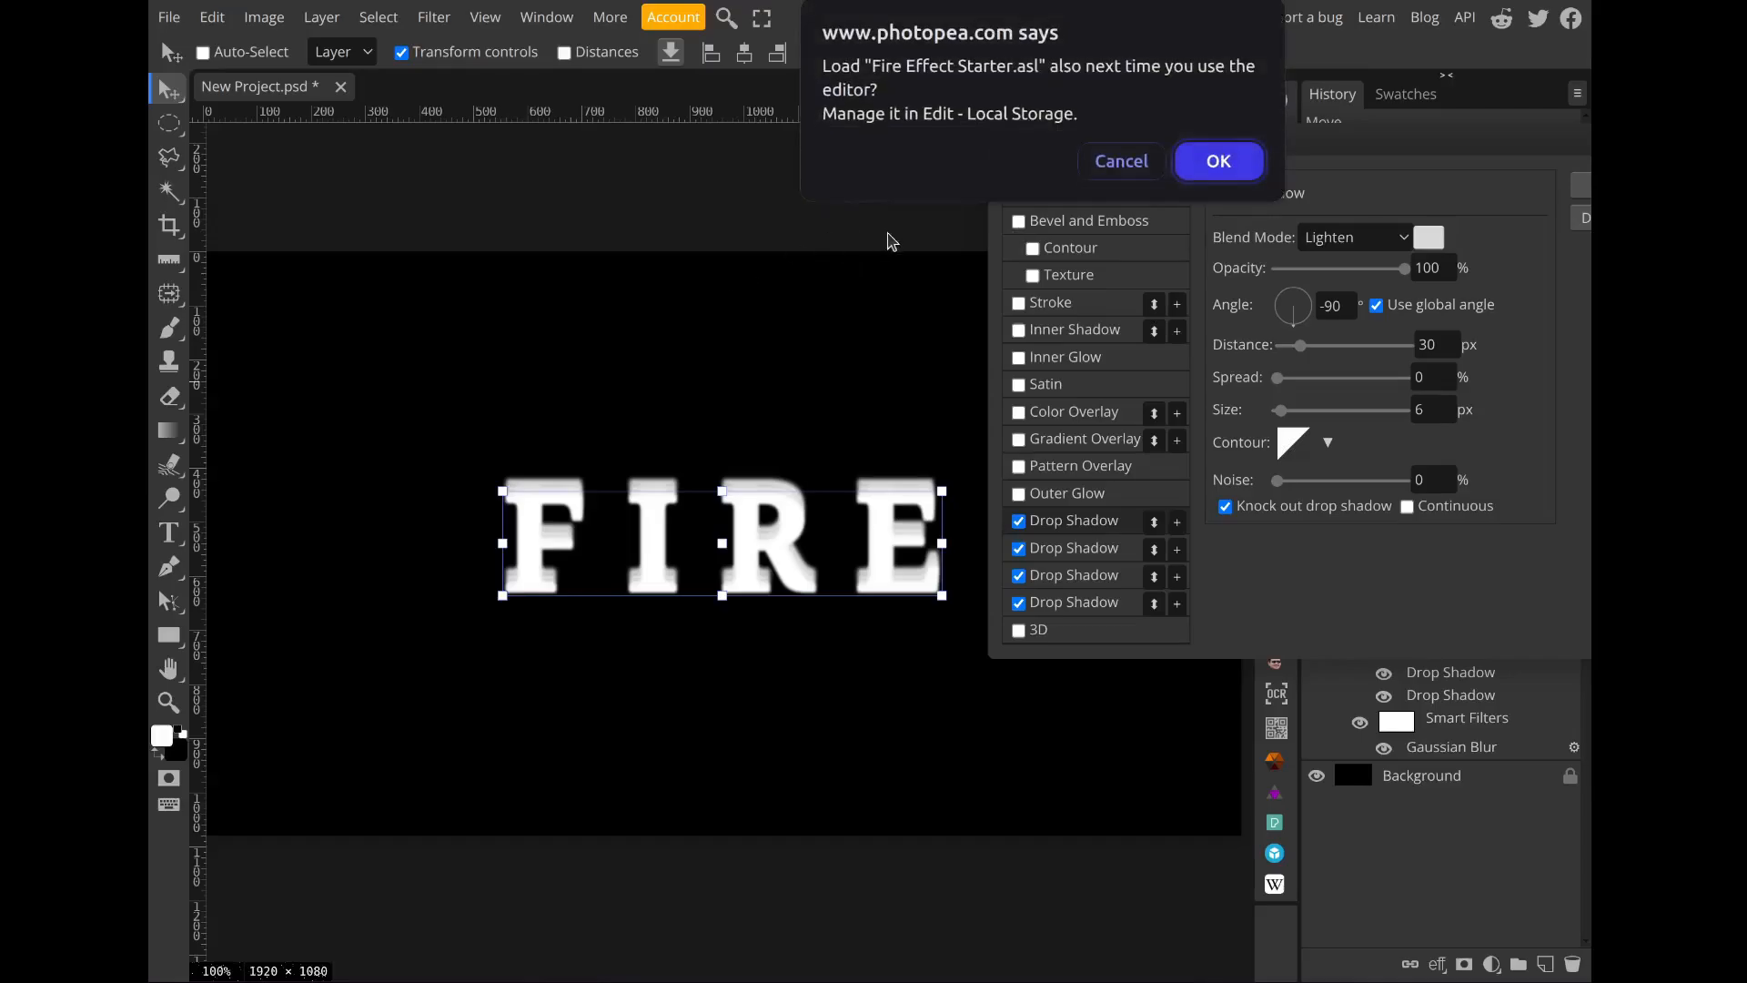
click(1107, 168)
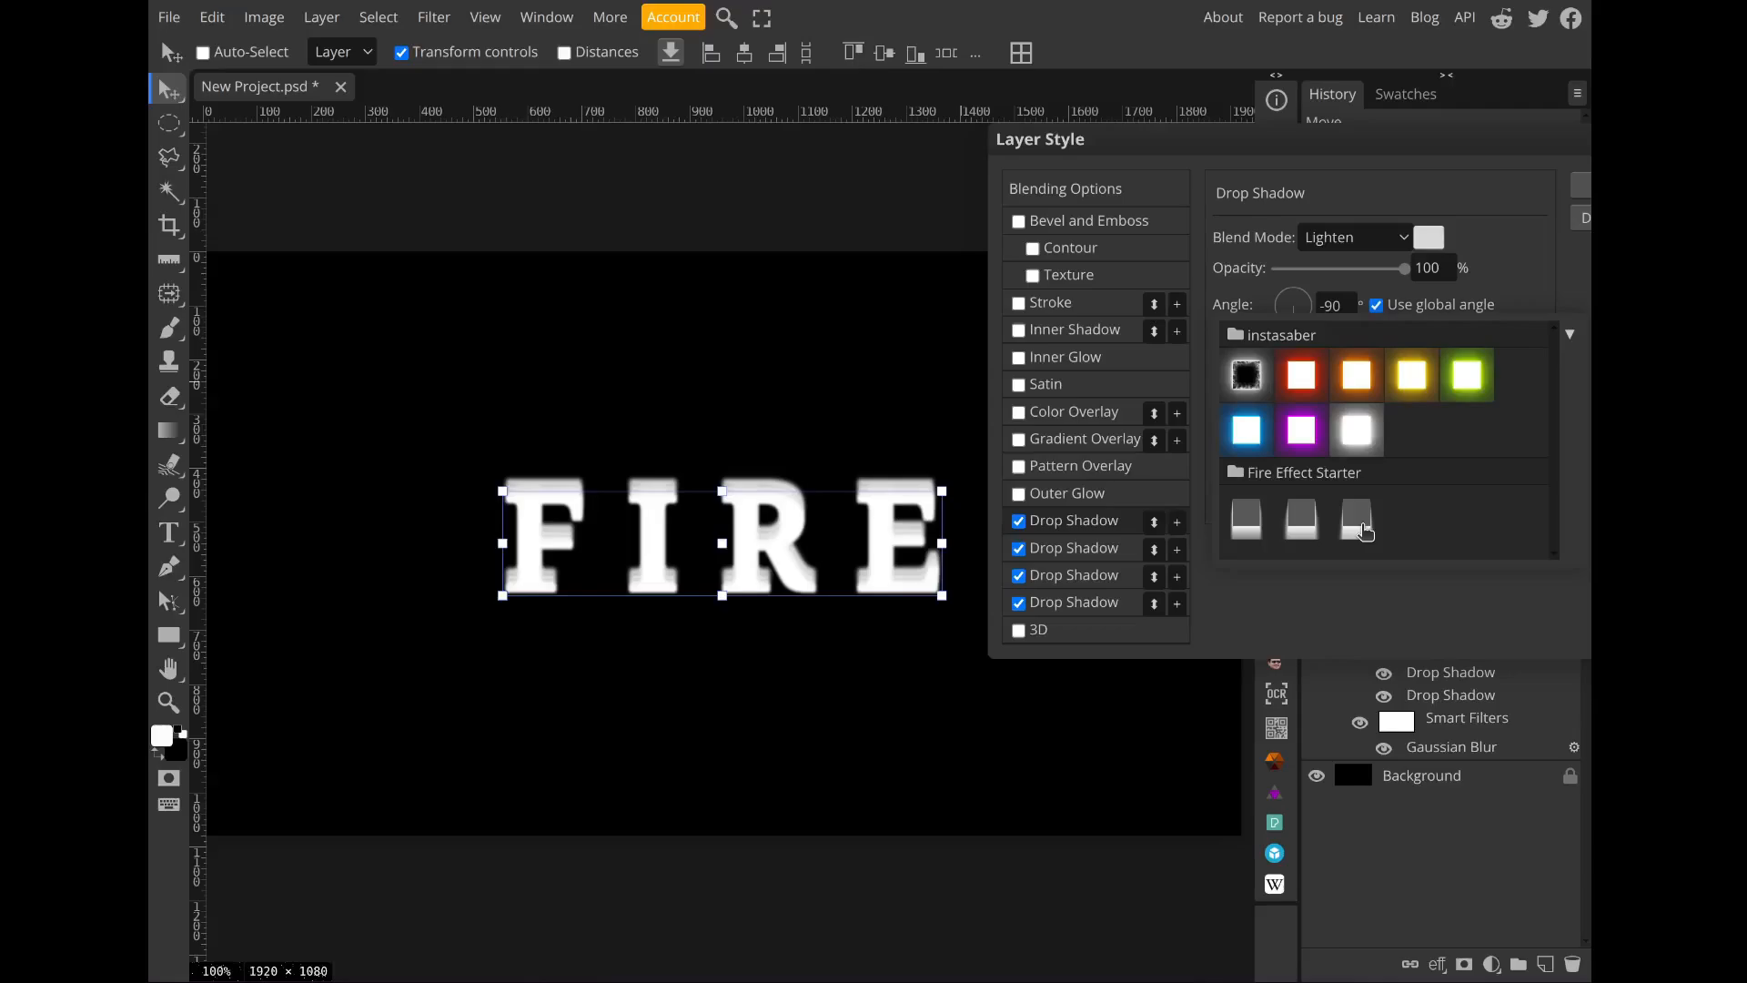
Step: Apply the third Fire Effect Starter style to the FIRE layer and accept the layer style
click(1363, 531)
click(1401, 652)
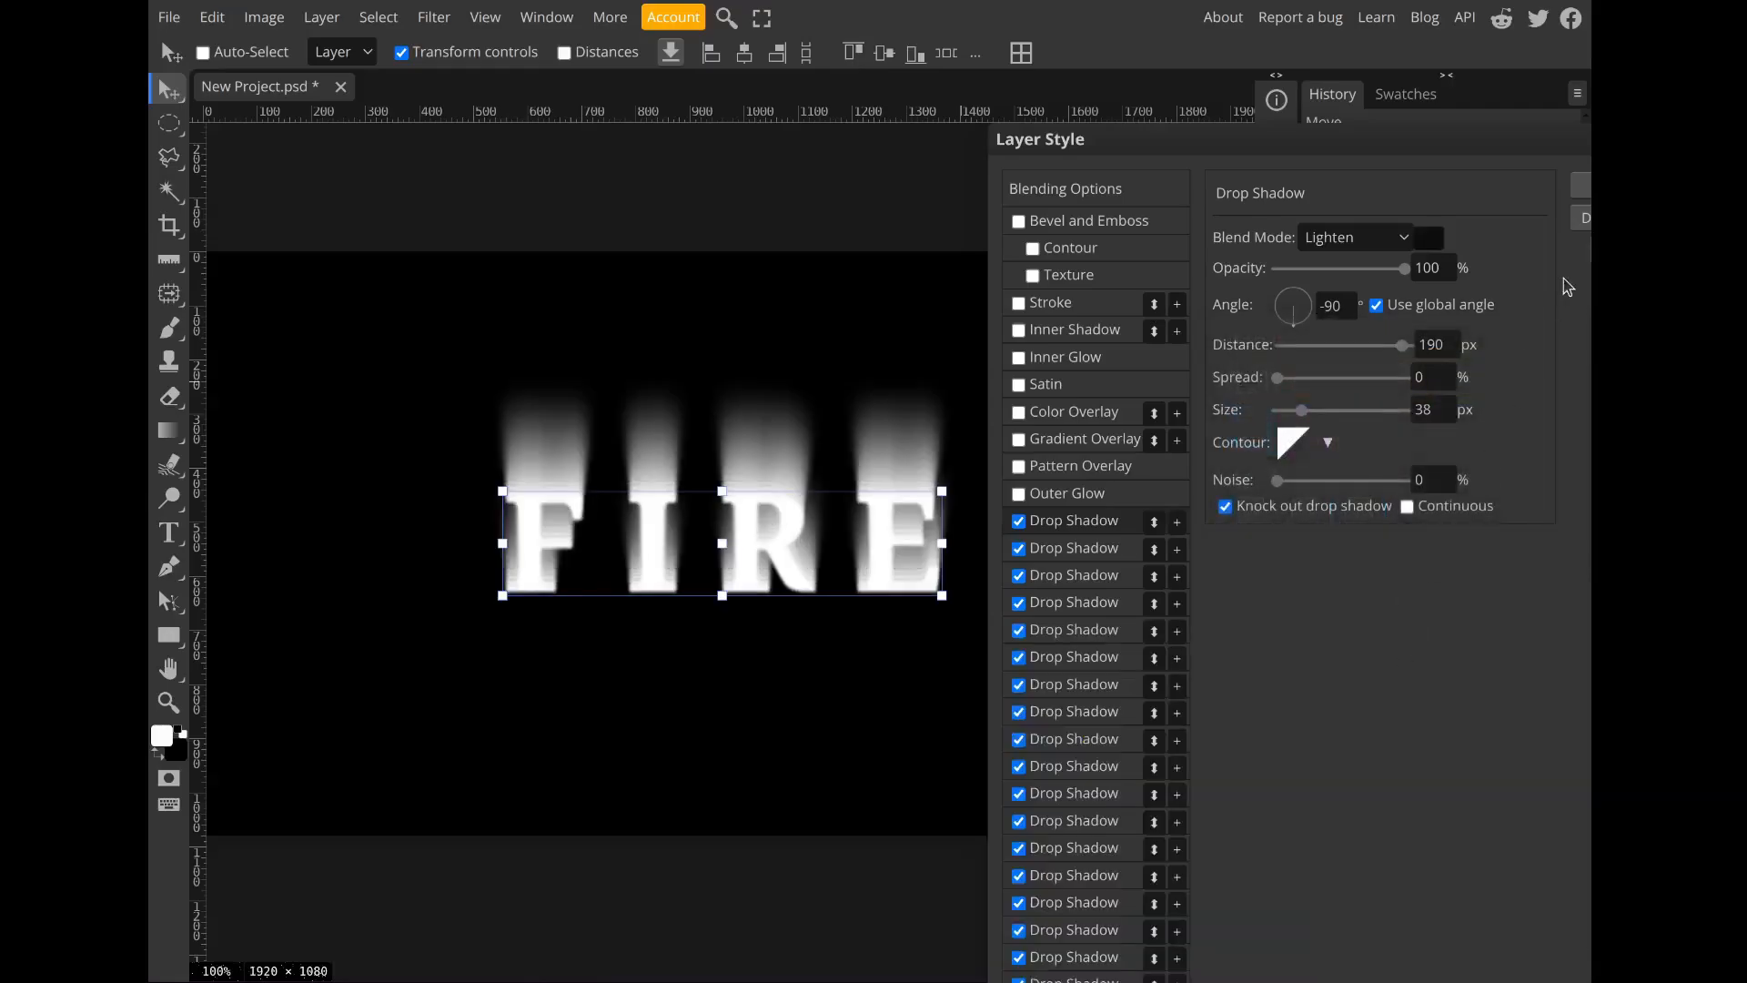
click(1582, 186)
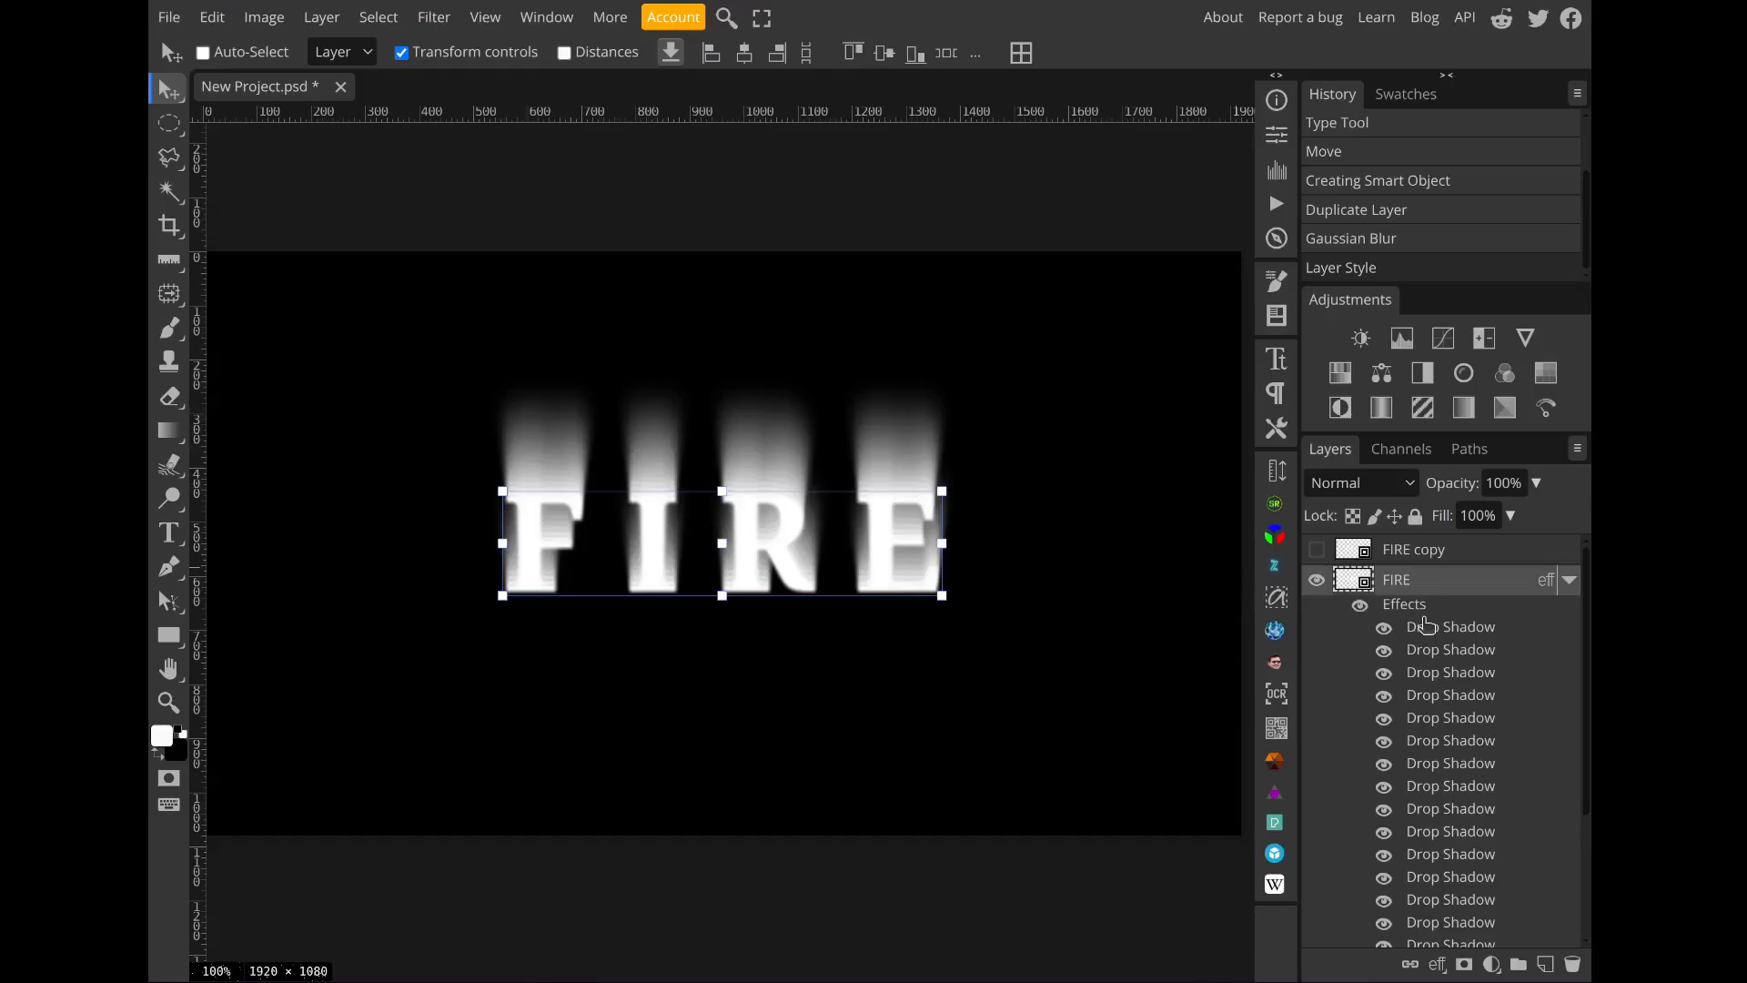
Step: Examine the full list of drop shadow effects and the smart filter on the FIRE layer
scroll(1405, 620, down, 5)
scroll(1425, 624, up, 5)
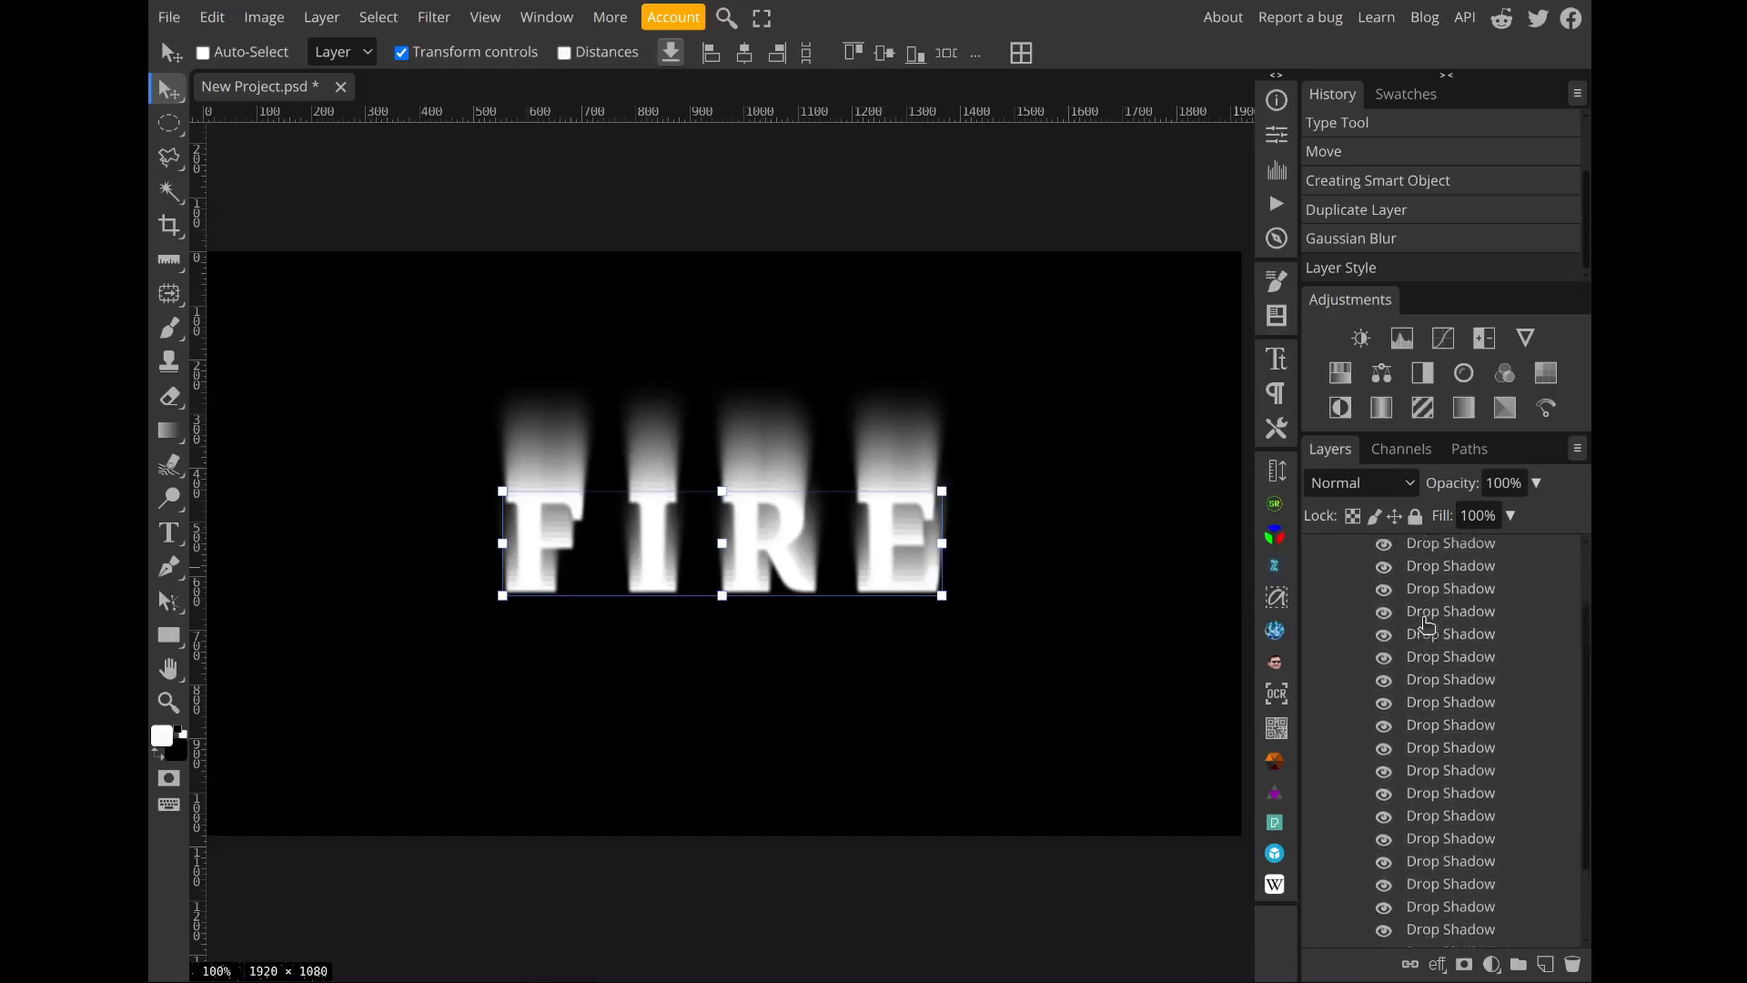
scroll(1426, 624, down, 5)
scroll(1426, 625, up, 5)
scroll(1426, 624, down, 3)
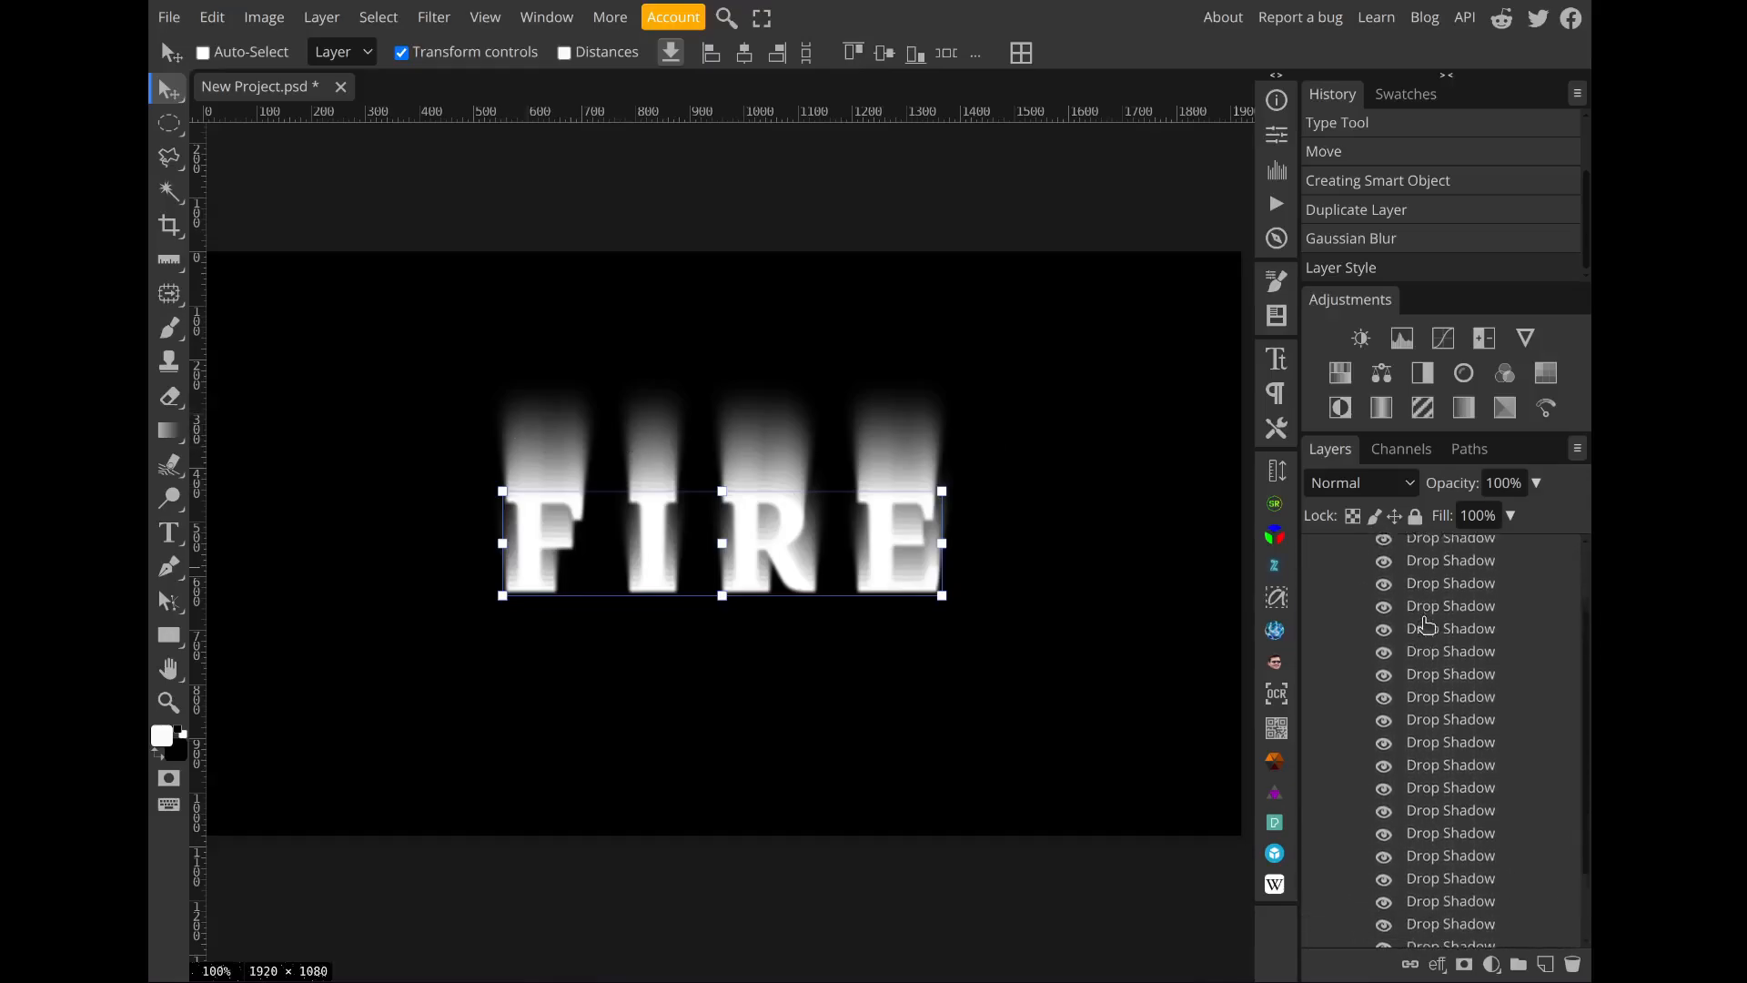
scroll(1426, 625, up, 2)
scroll(1426, 624, up, 2)
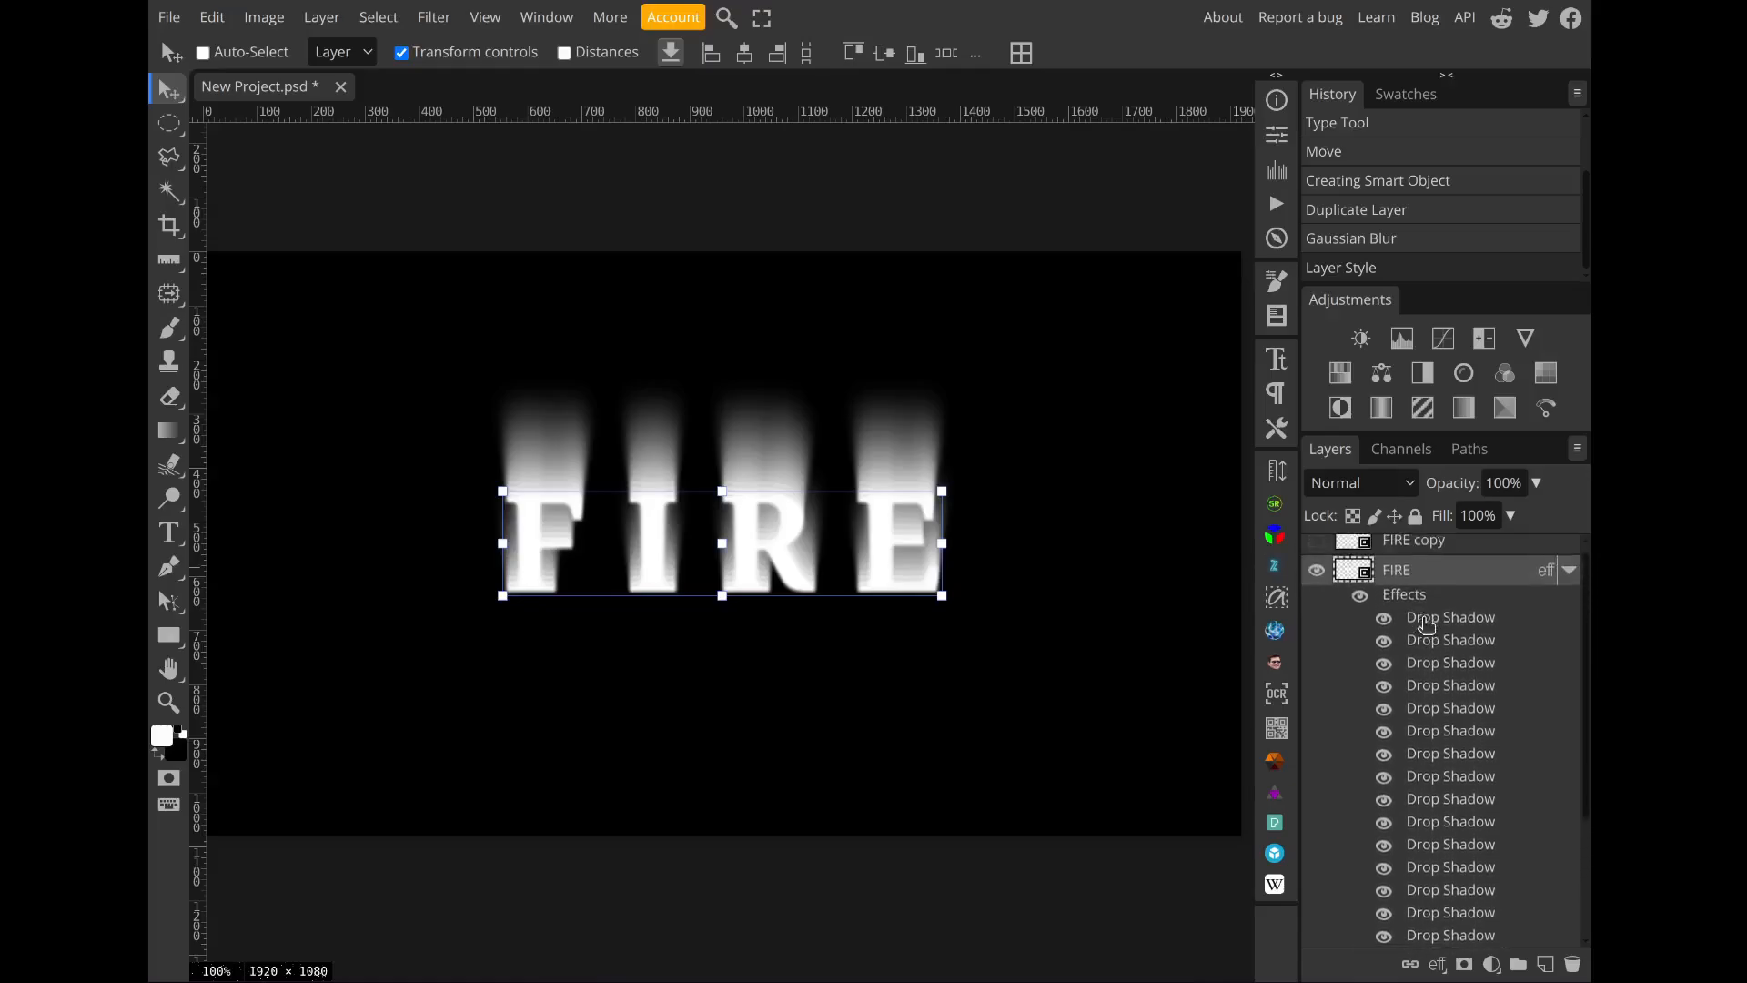
scroll(1426, 624, down, 3)
scroll(1426, 624, down, 2)
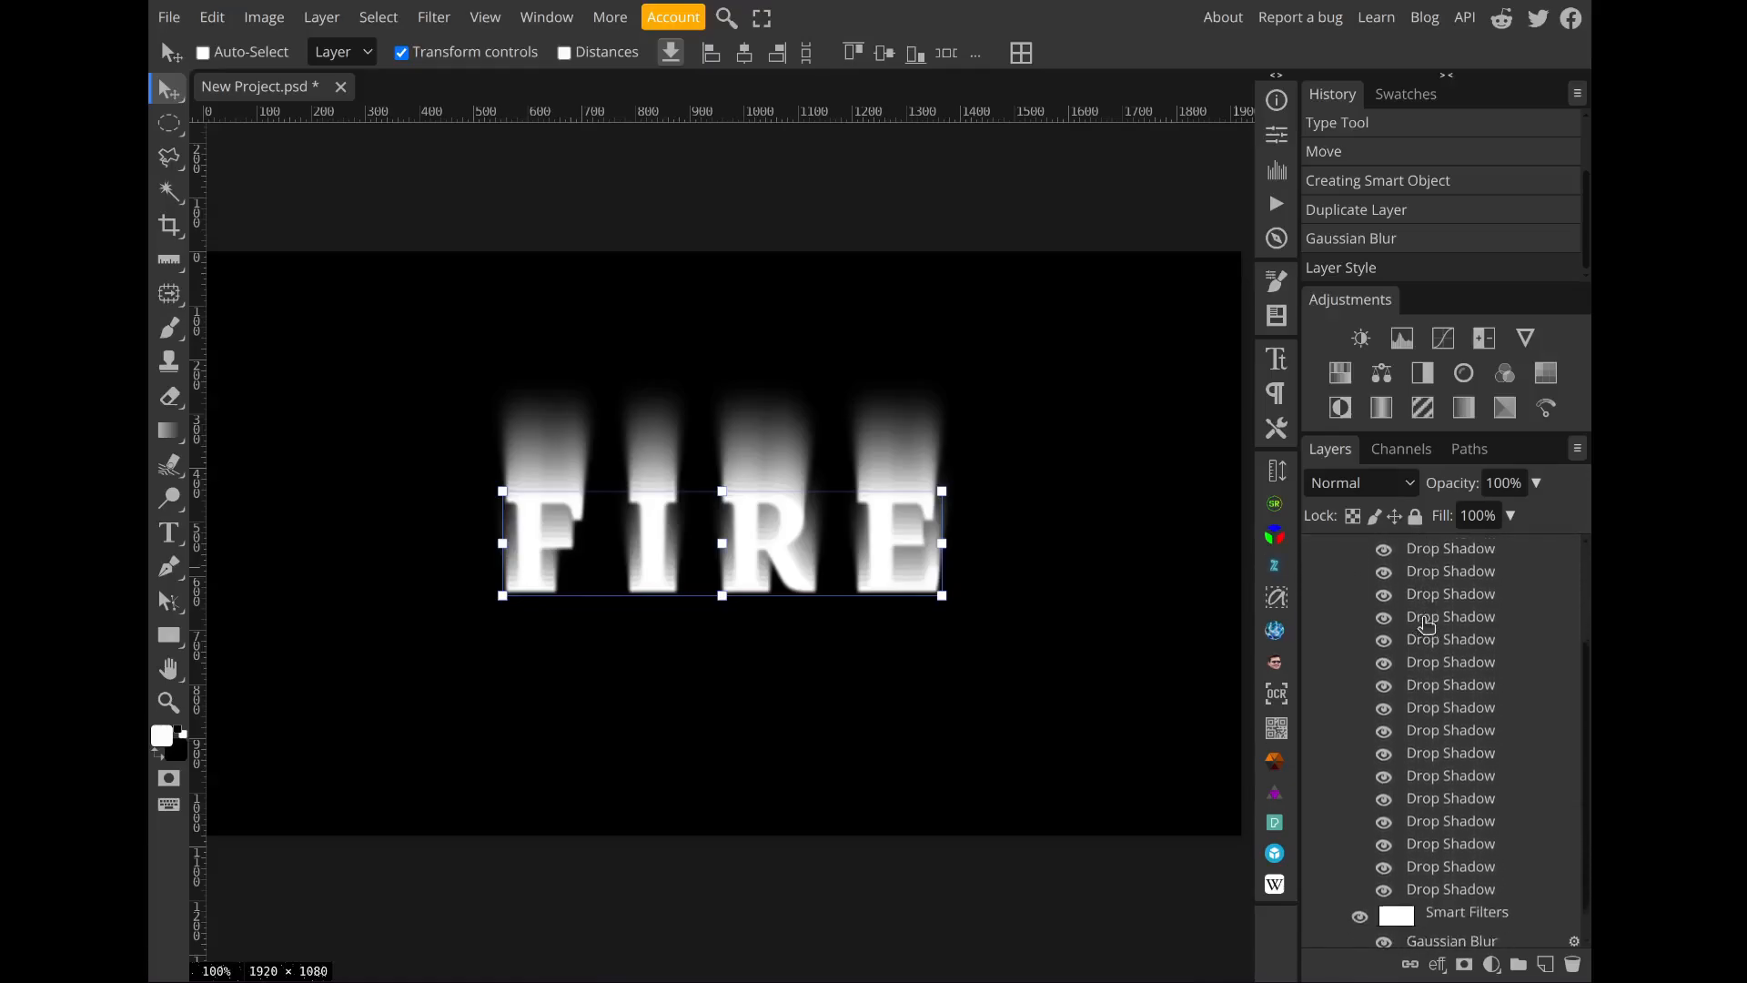
scroll(1433, 605, up, 3)
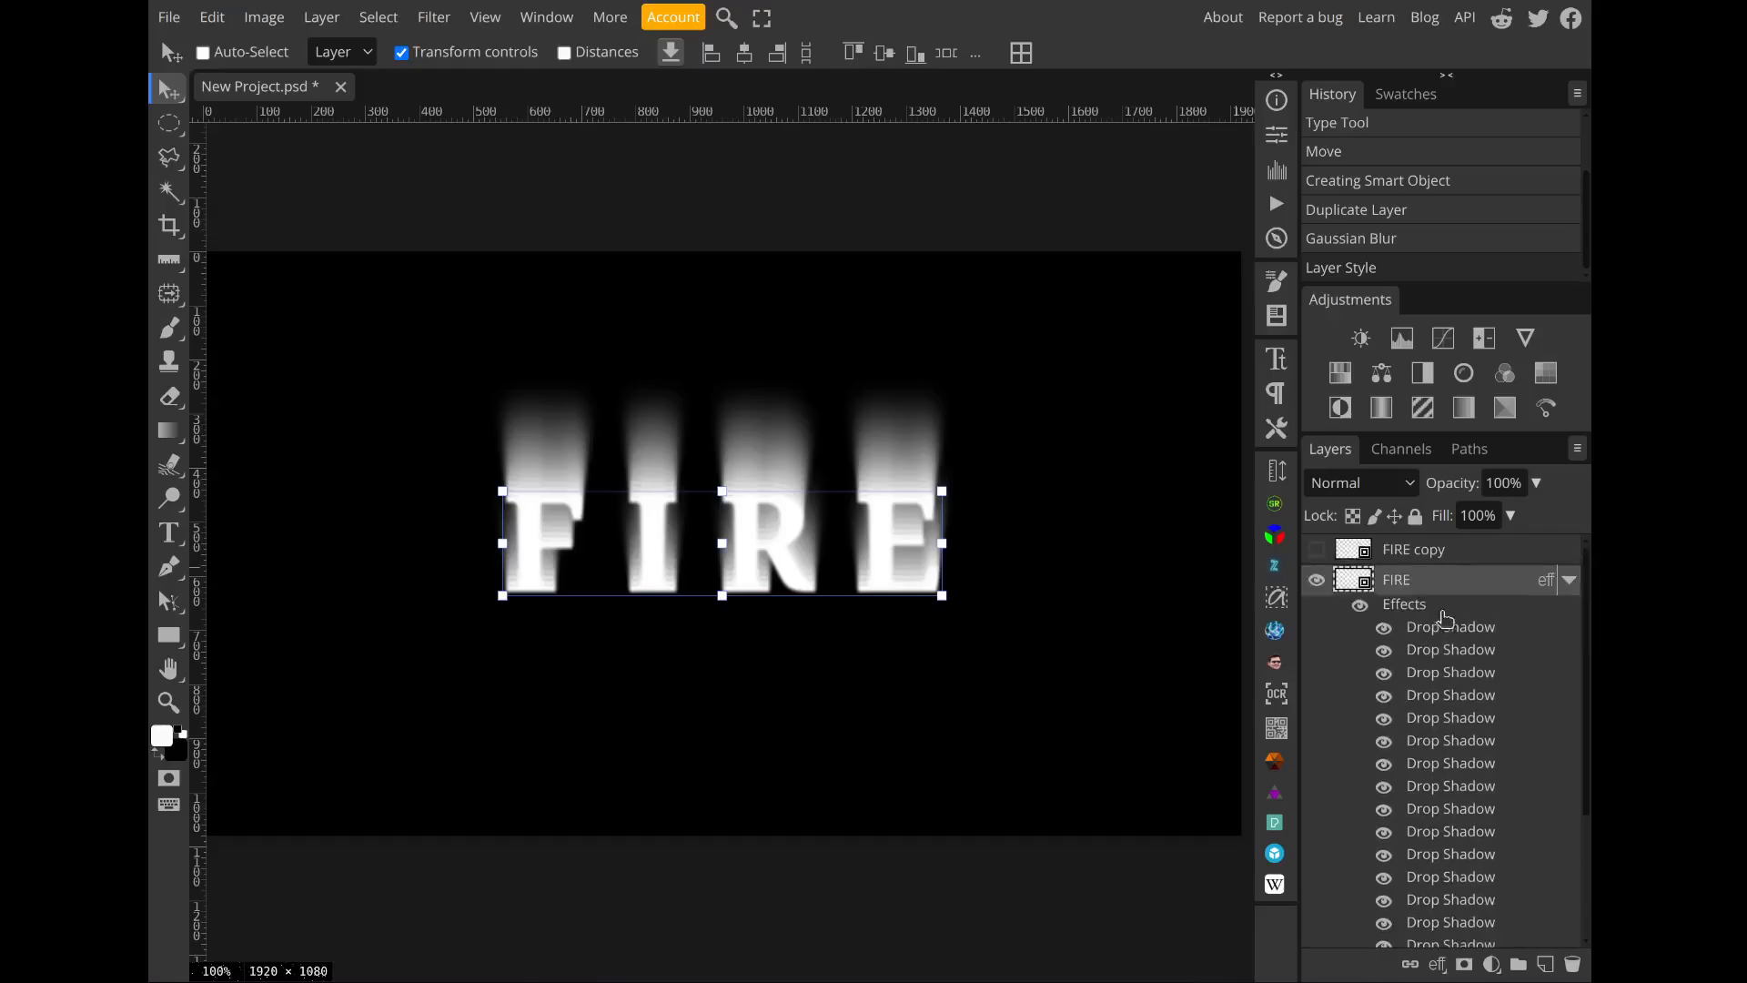
click(1444, 551)
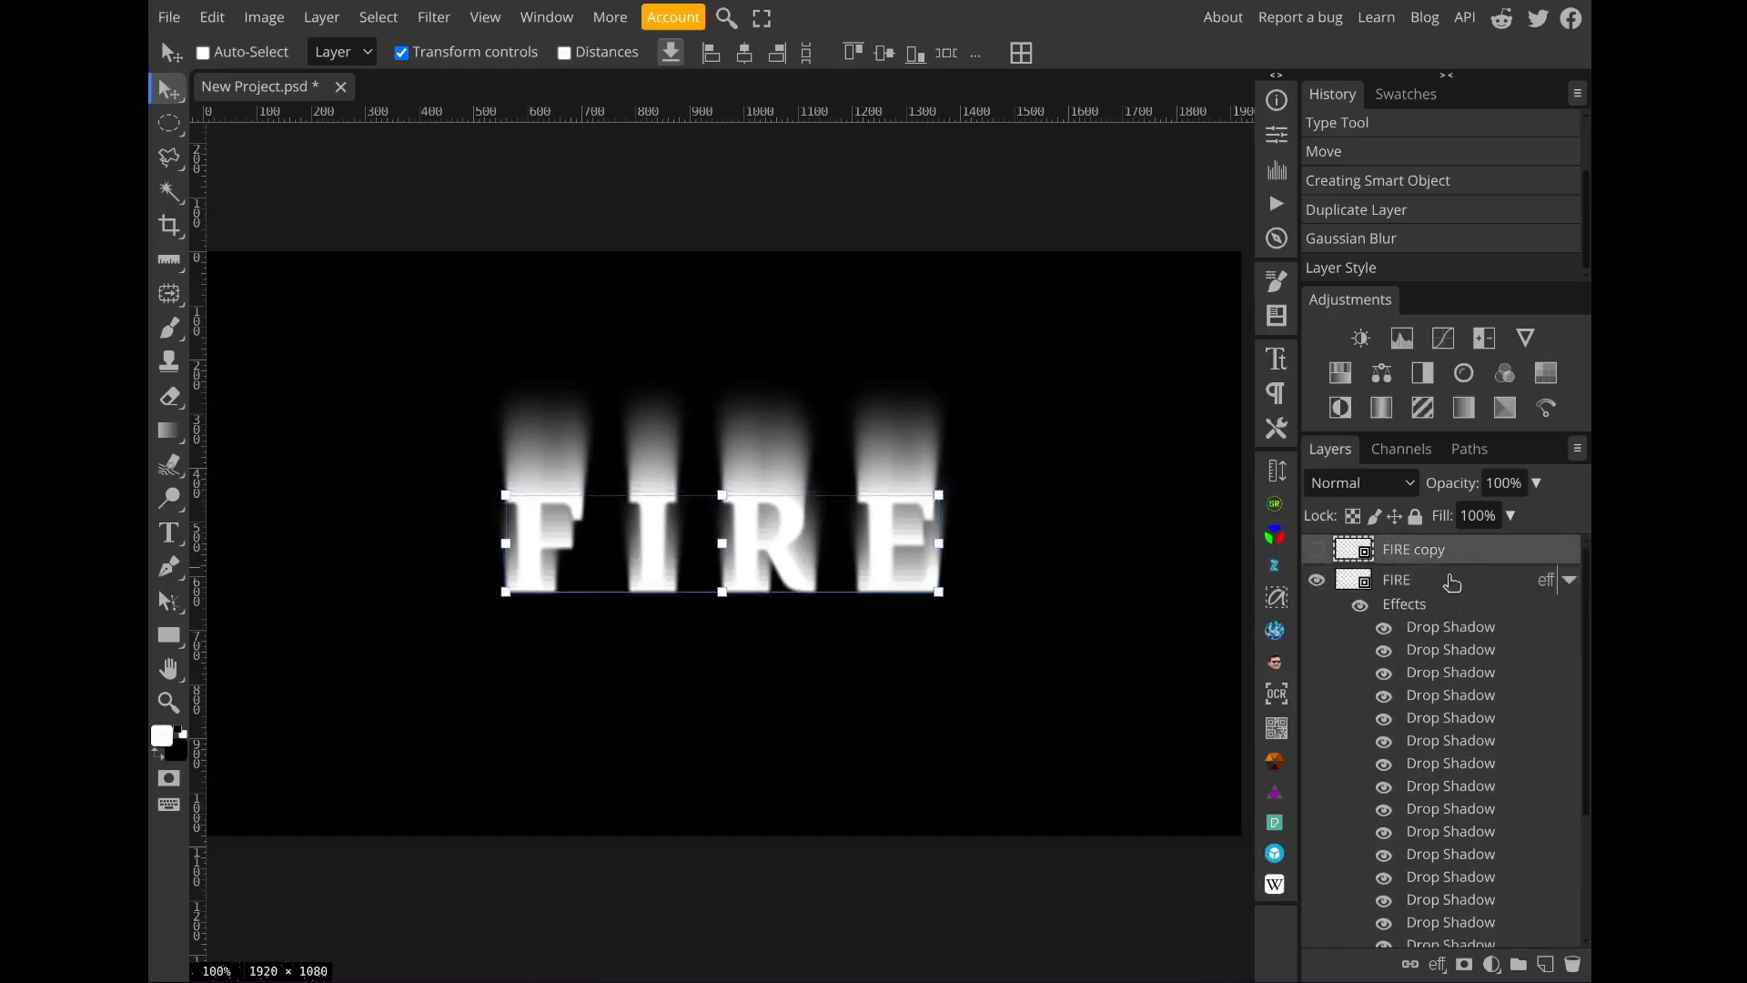
click(1452, 583)
scroll(1453, 582, down, 3)
scroll(1454, 582, down, 1)
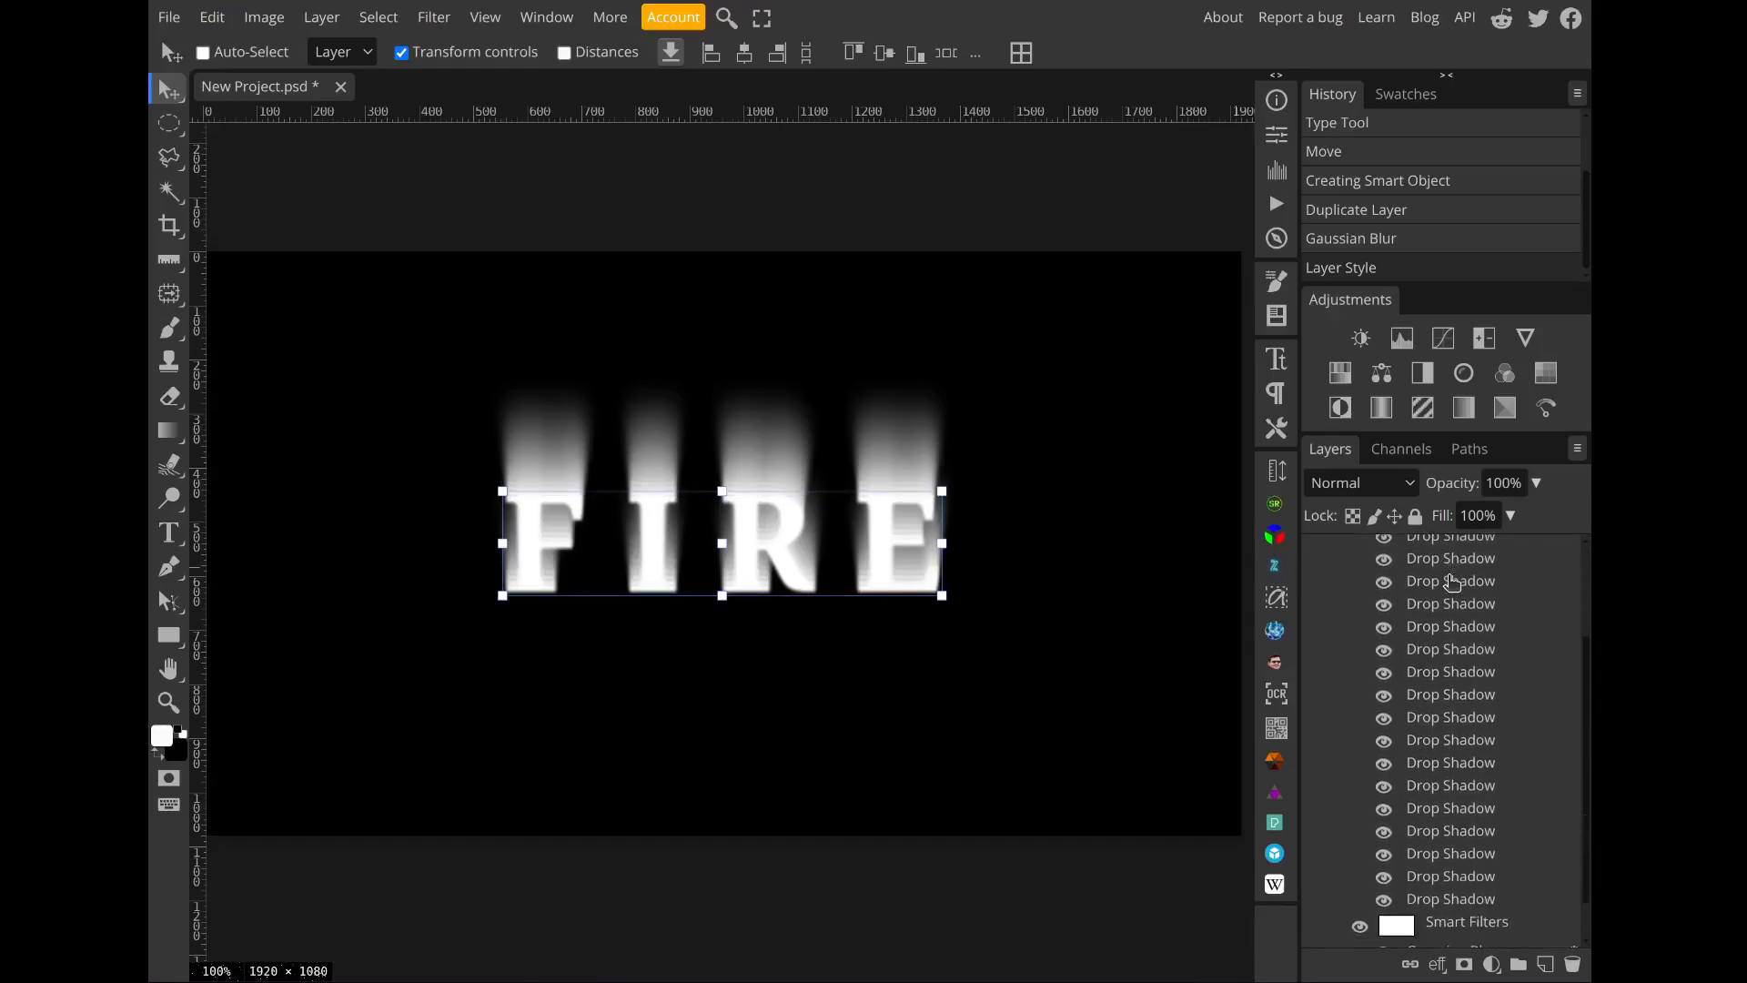
scroll(1454, 582, down, 2)
scroll(1453, 583, up, 4)
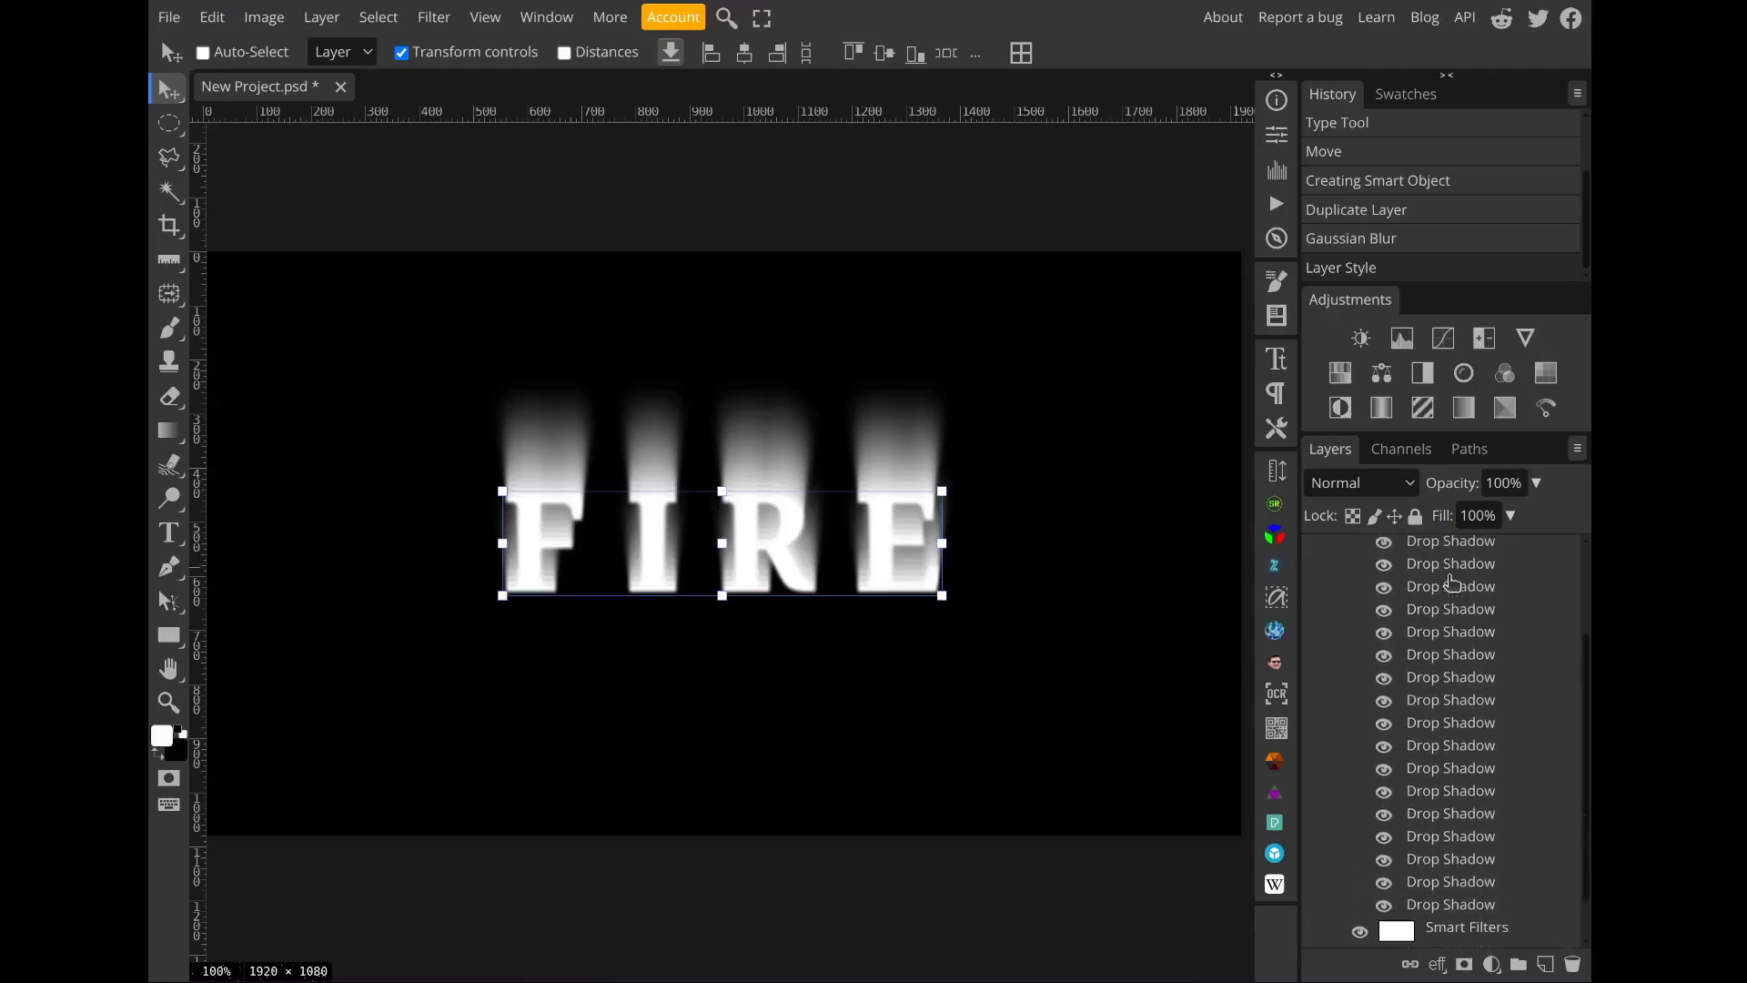
scroll(1453, 582, up, 3)
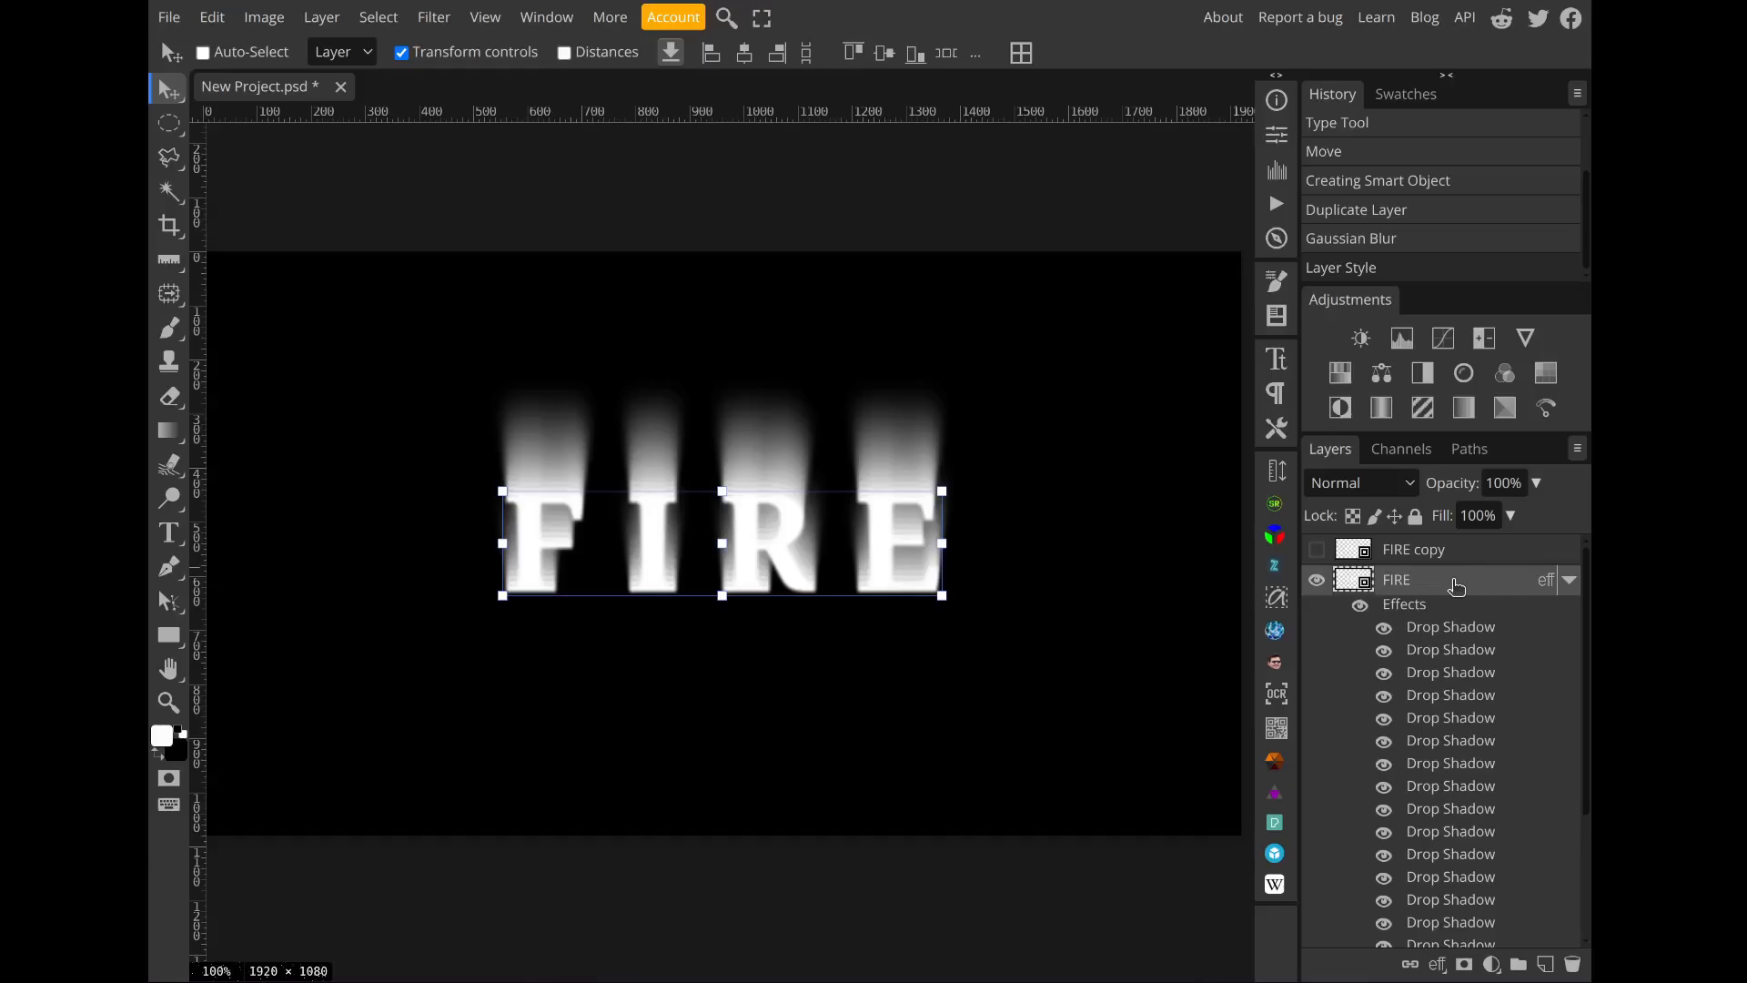
scroll(1456, 586, down, 5)
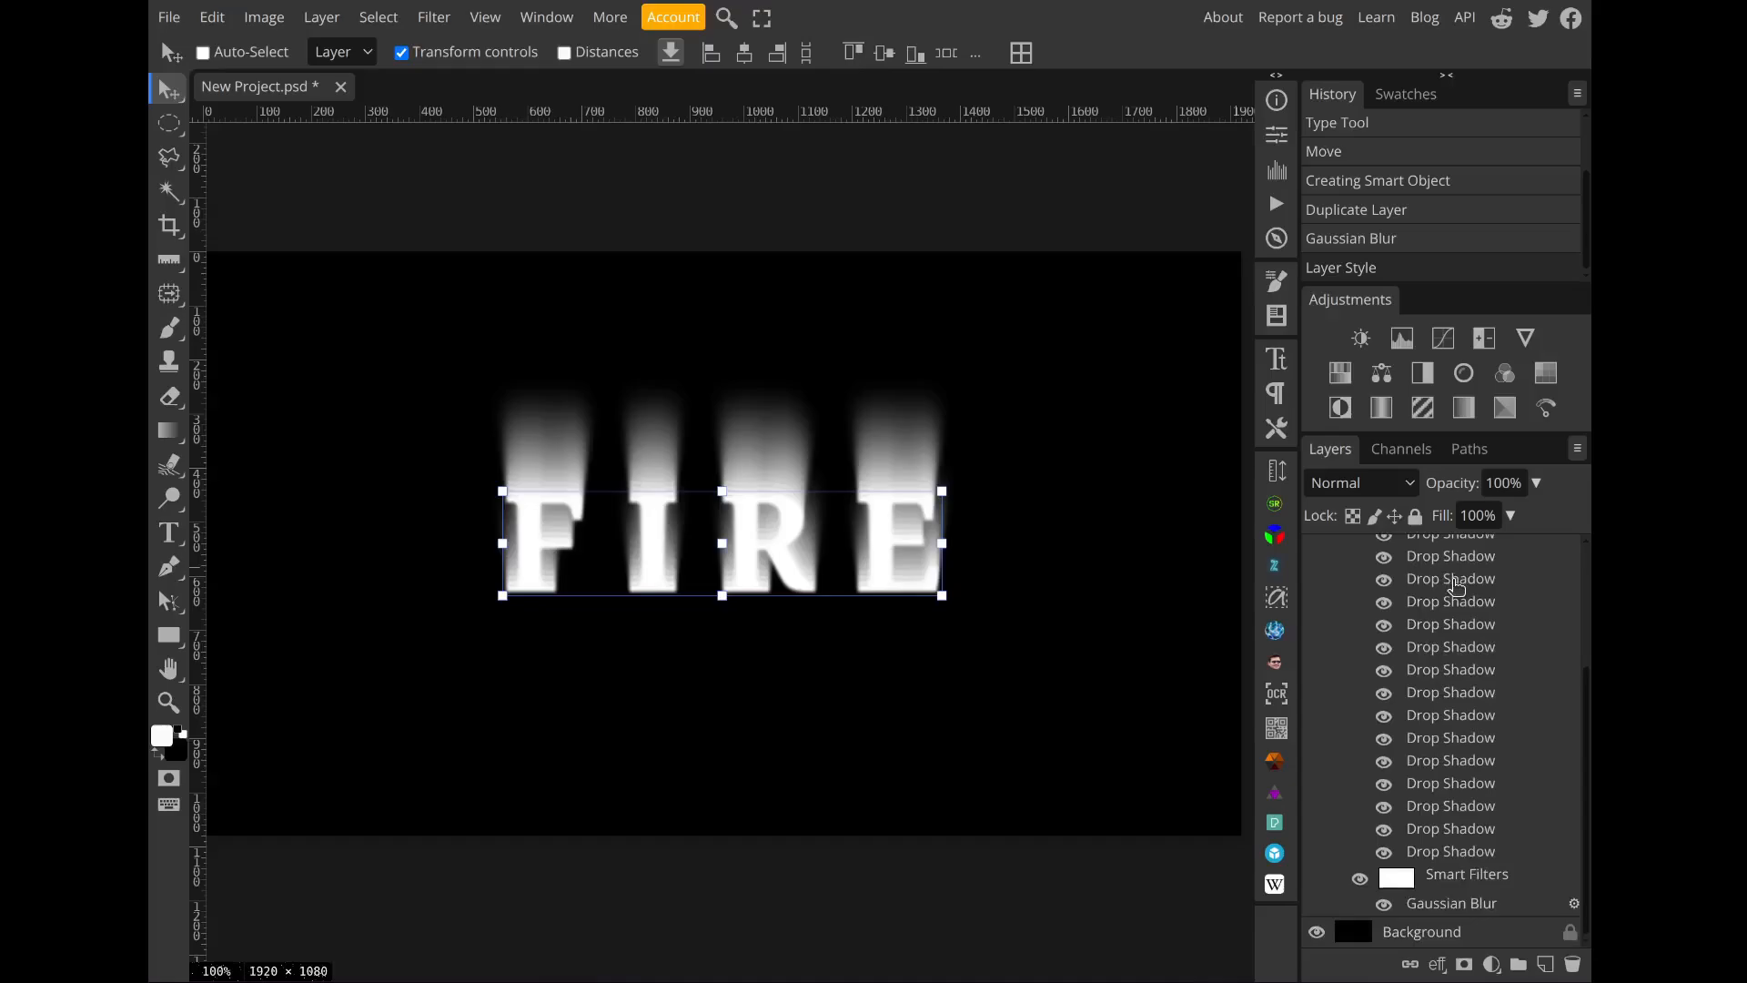
scroll(1456, 587, up, 5)
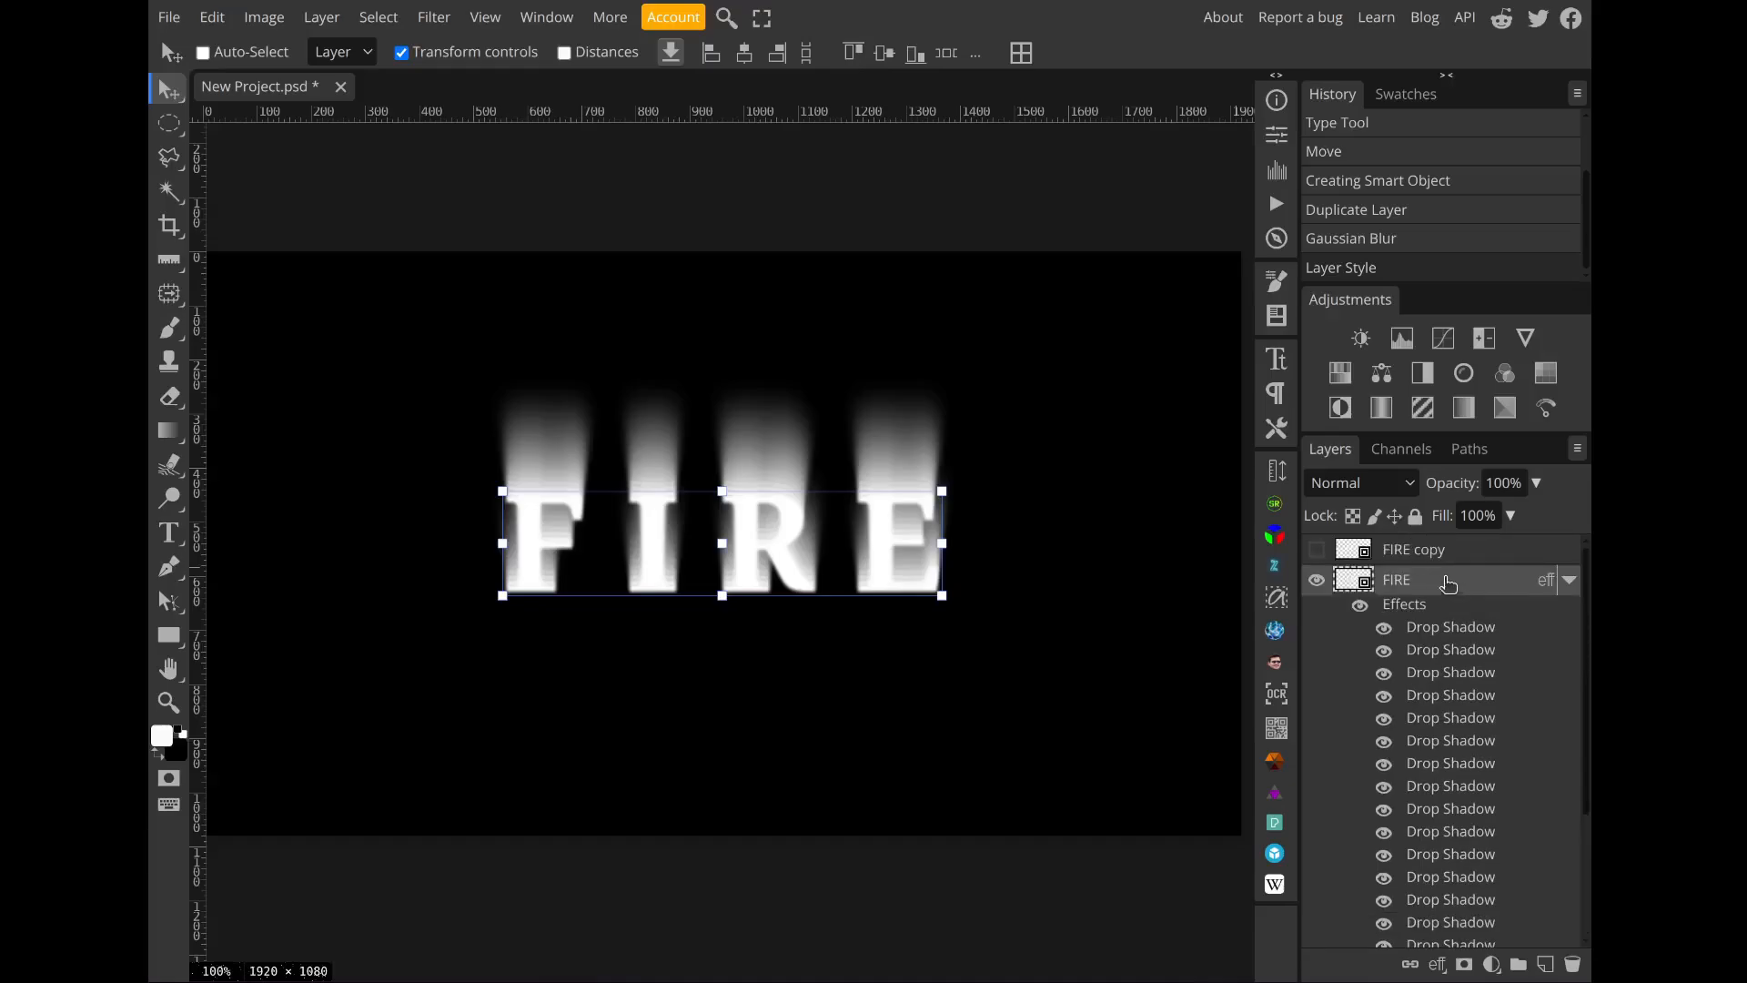
Step: Briefly preview the hidden FIRE copy layer and collapse the FIRE layer's effects list
click(1317, 552)
click(1318, 552)
click(1568, 580)
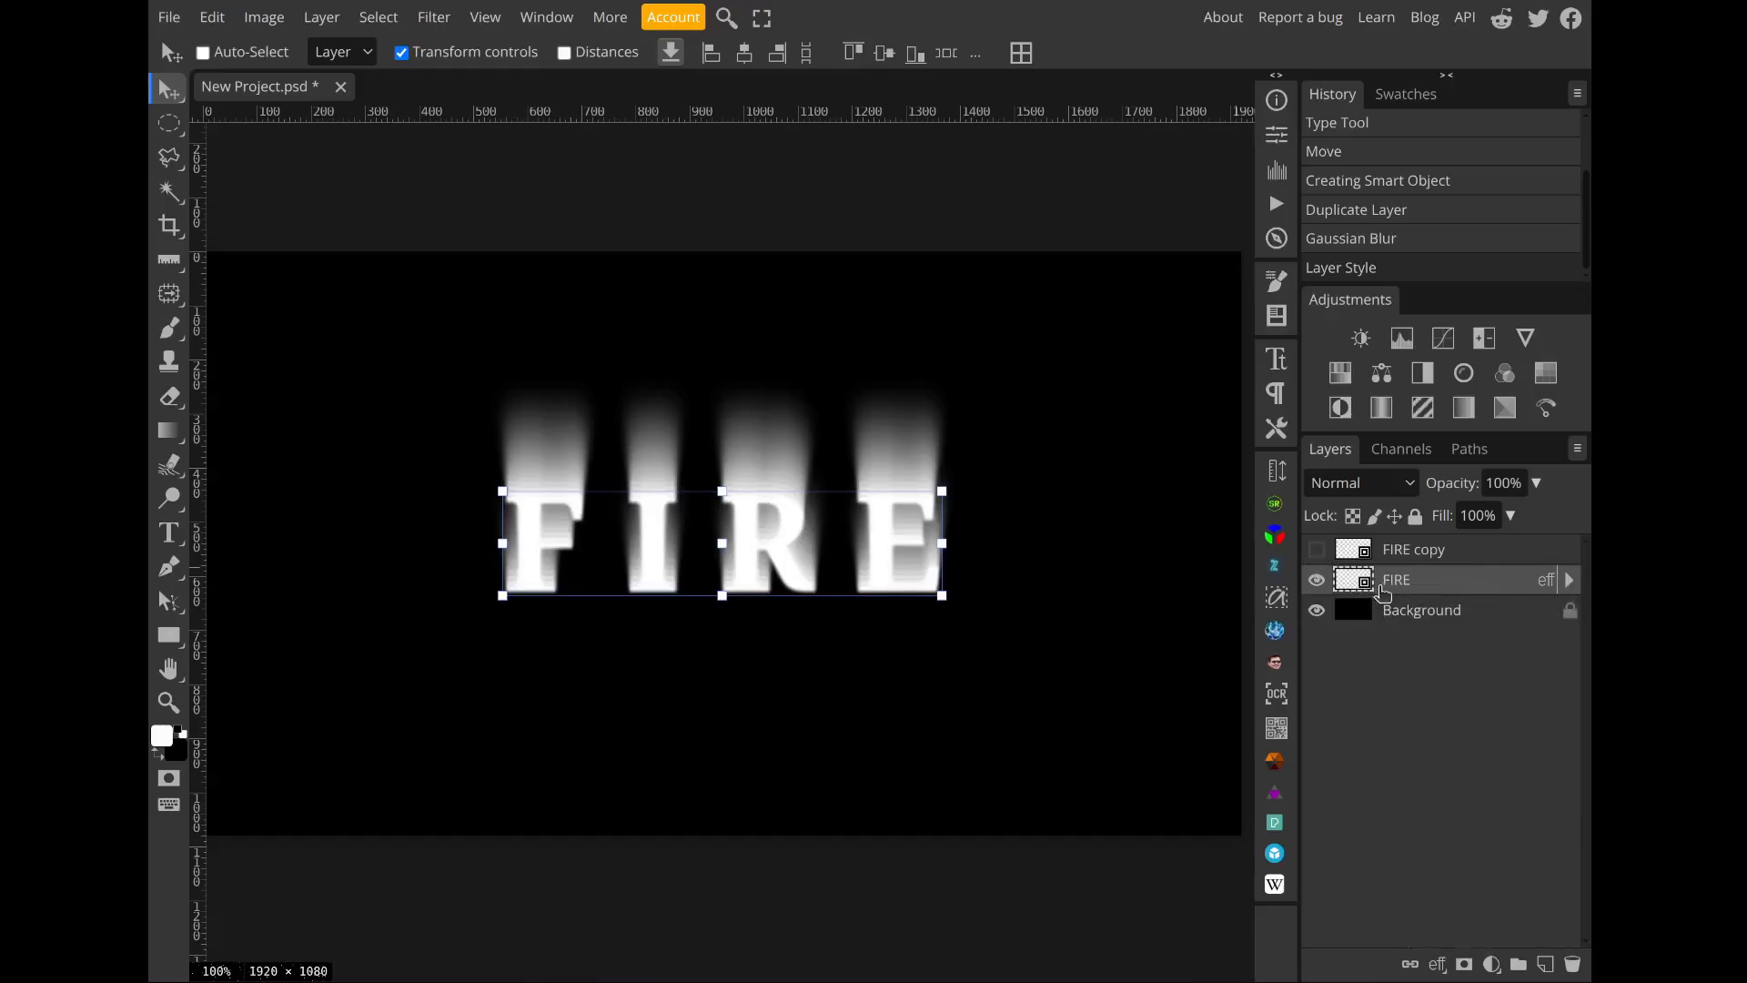
click(1409, 611)
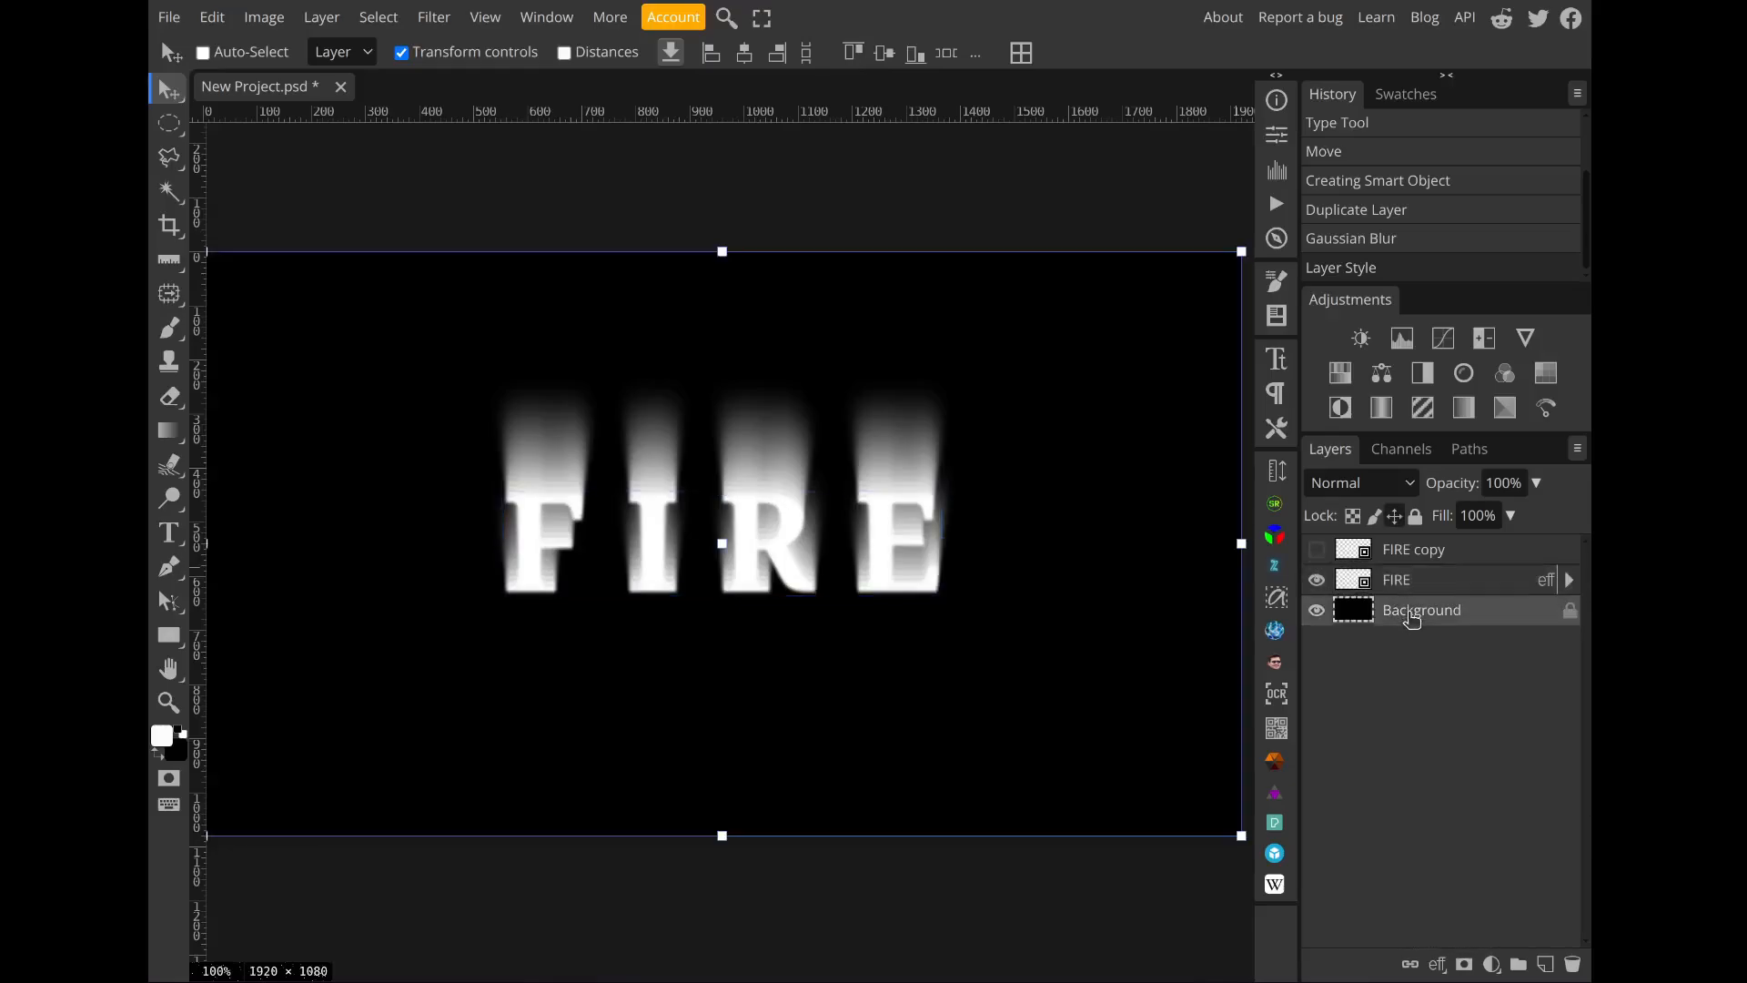
click(1492, 963)
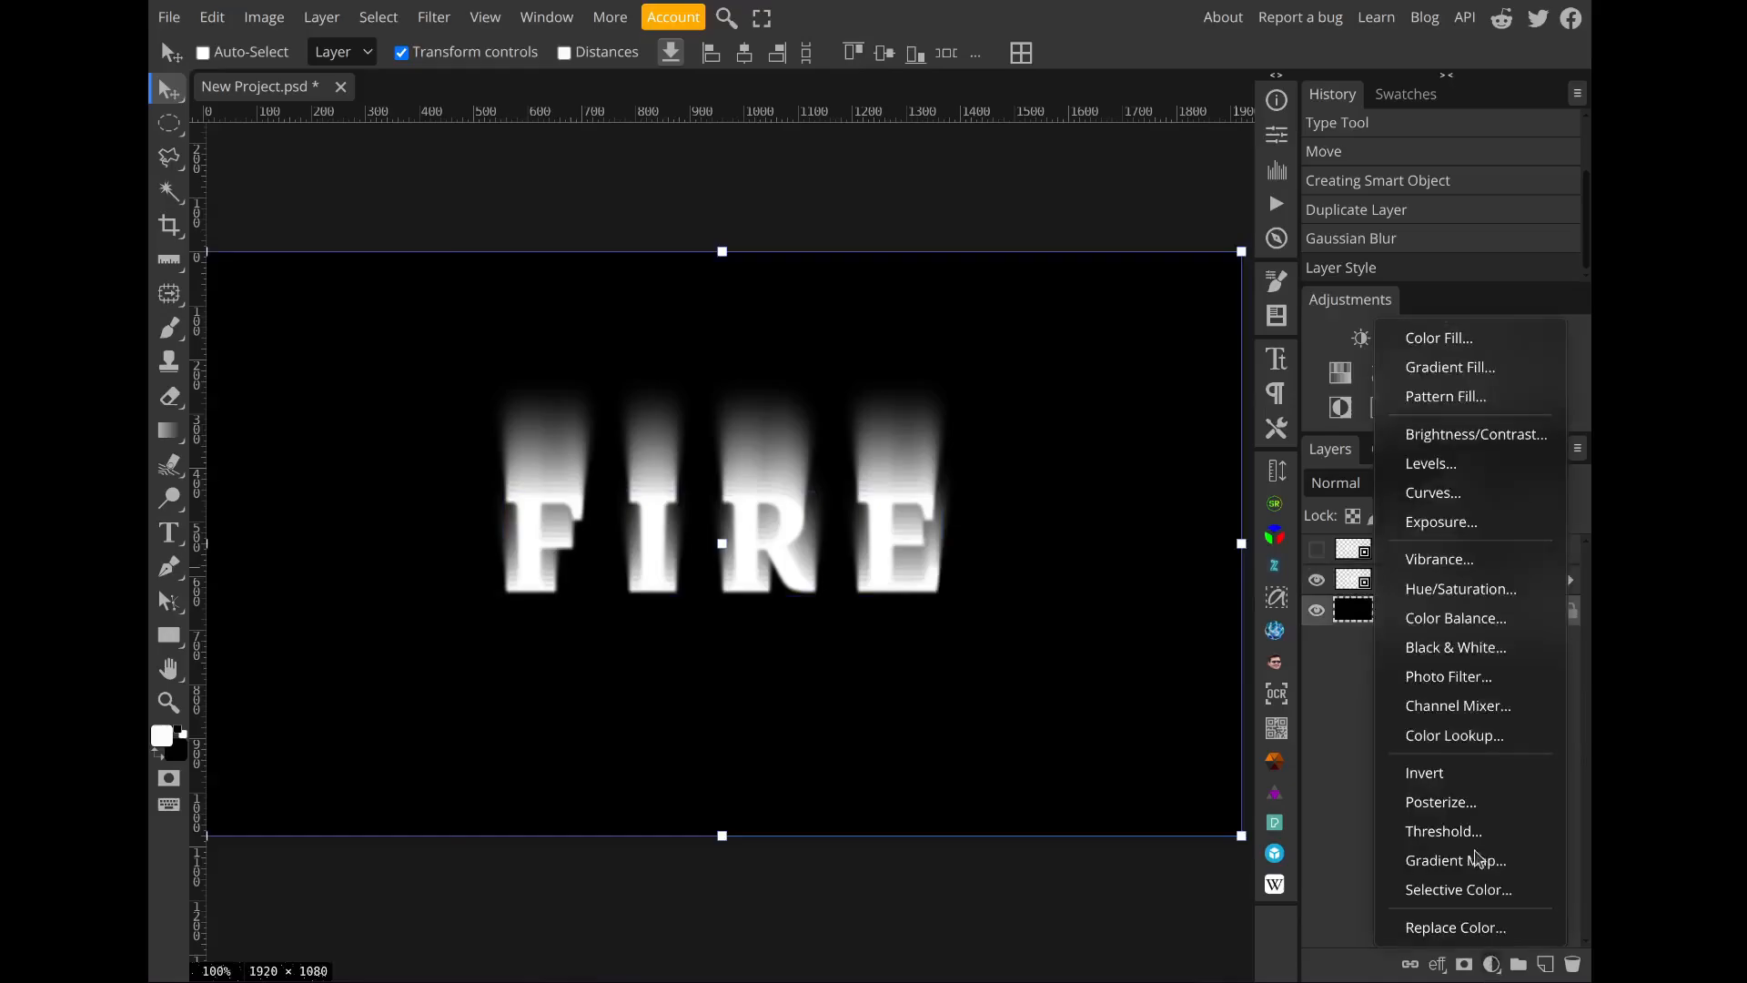
click(1353, 582)
mouse_move(823, 568)
mouse_down()
mouse_move(846, 584)
mouse_move(830, 568)
mouse_up()
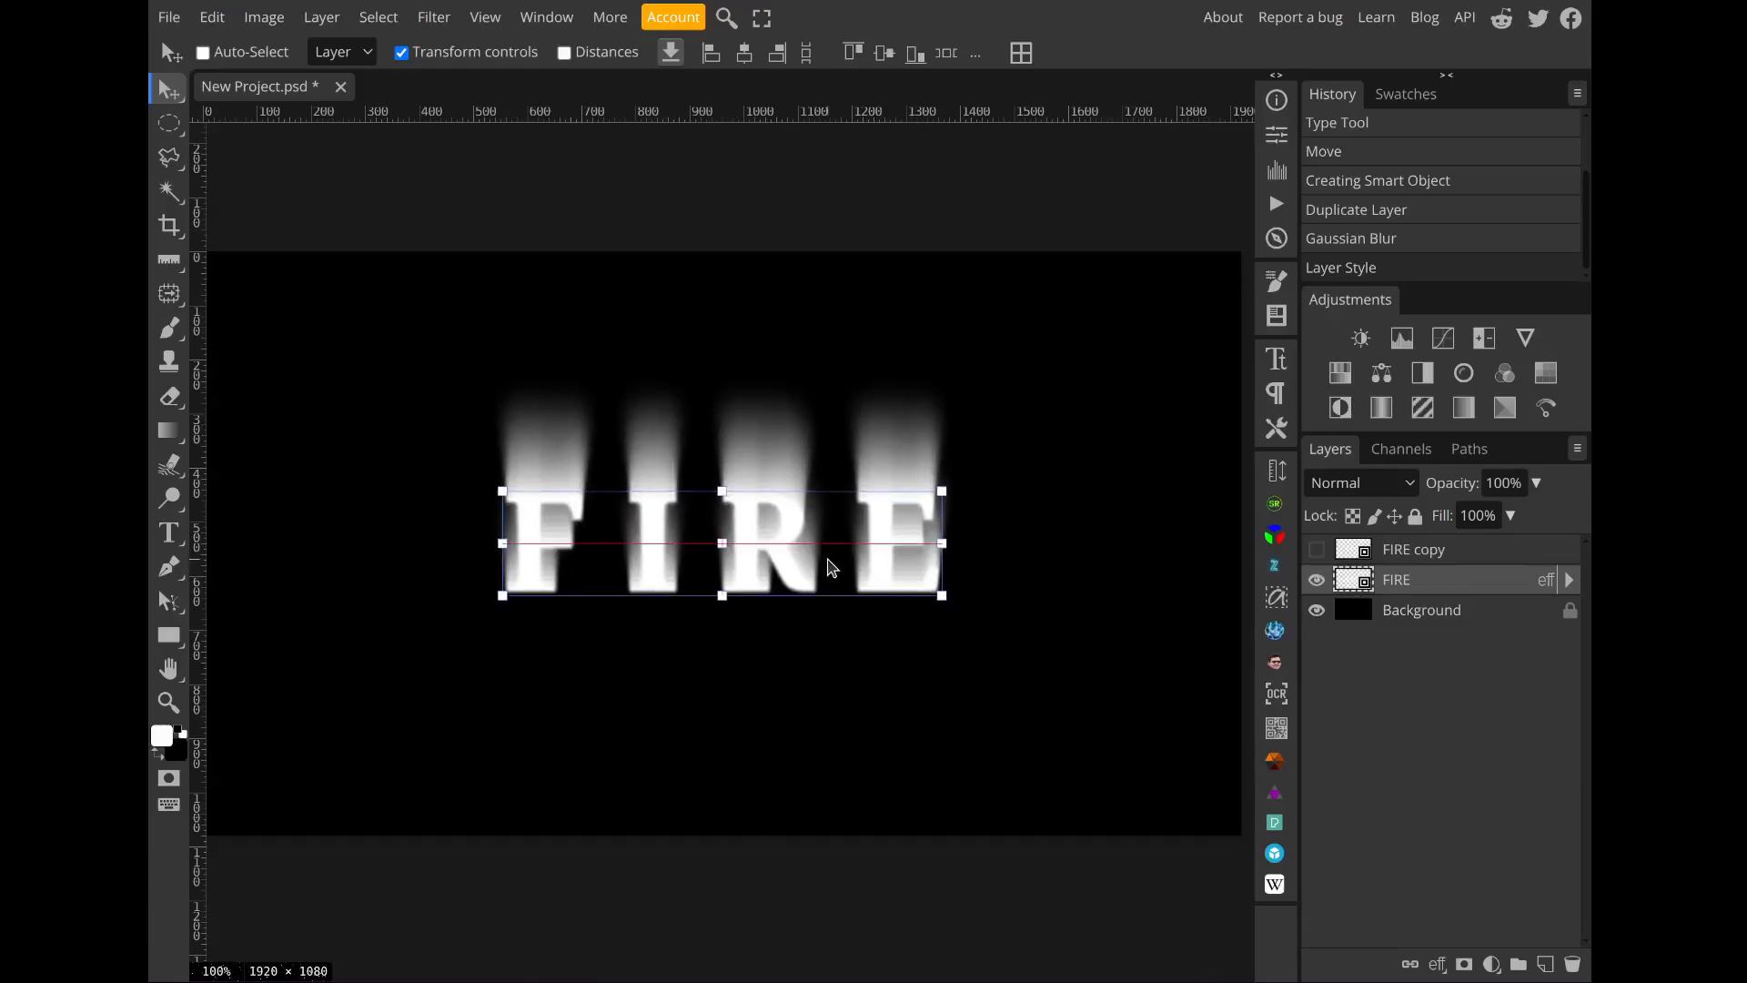
Step: Add a solid black (000000) colour fill layer between the Background and the FIRE layer
click(1379, 610)
click(1492, 967)
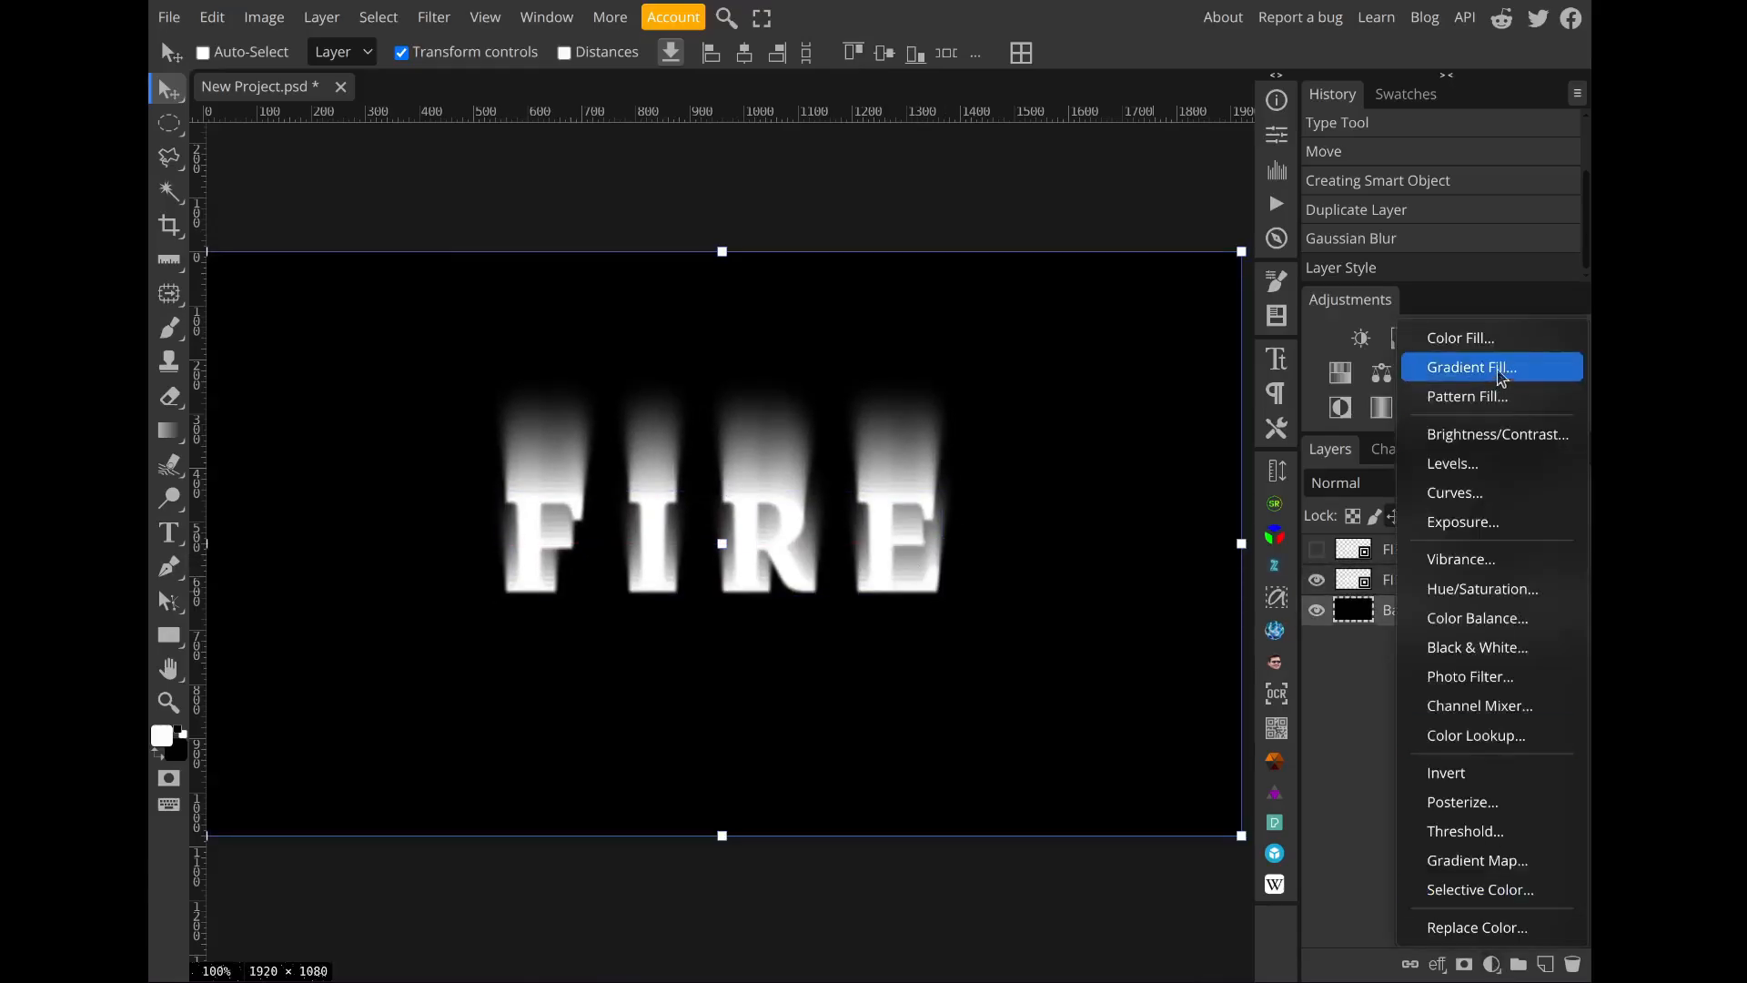
click(1461, 337)
click(469, 408)
drag(470, 408, 651, 609)
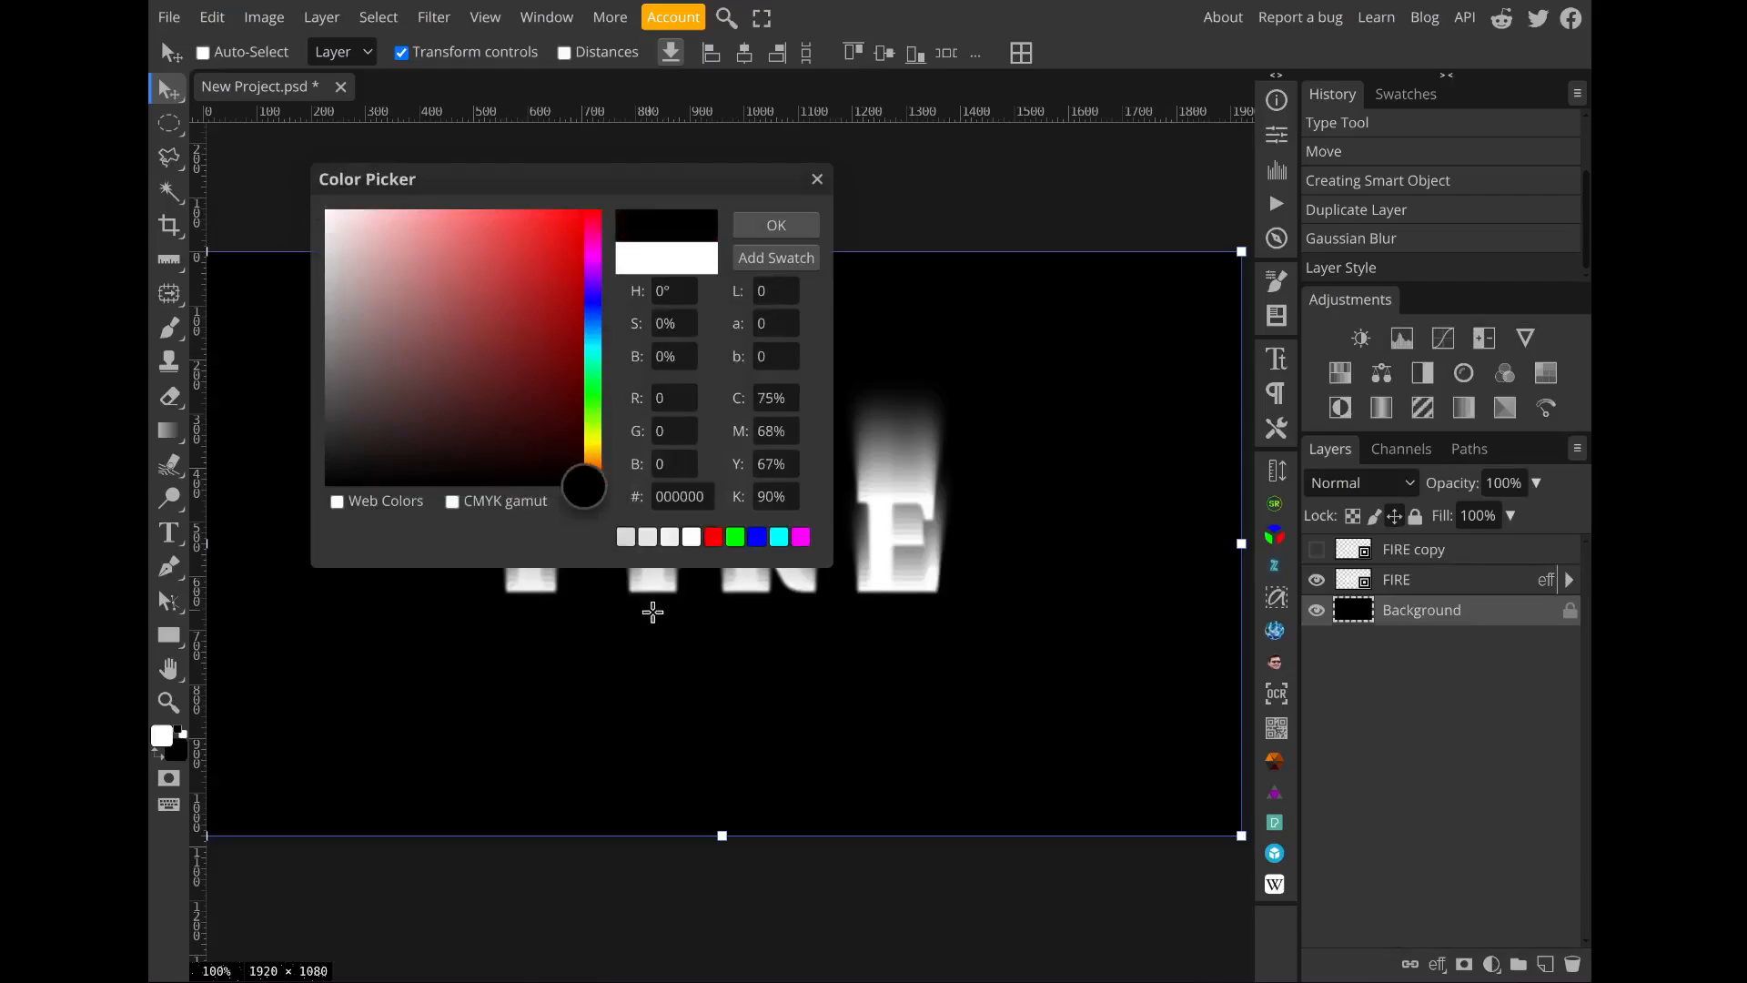
click(782, 227)
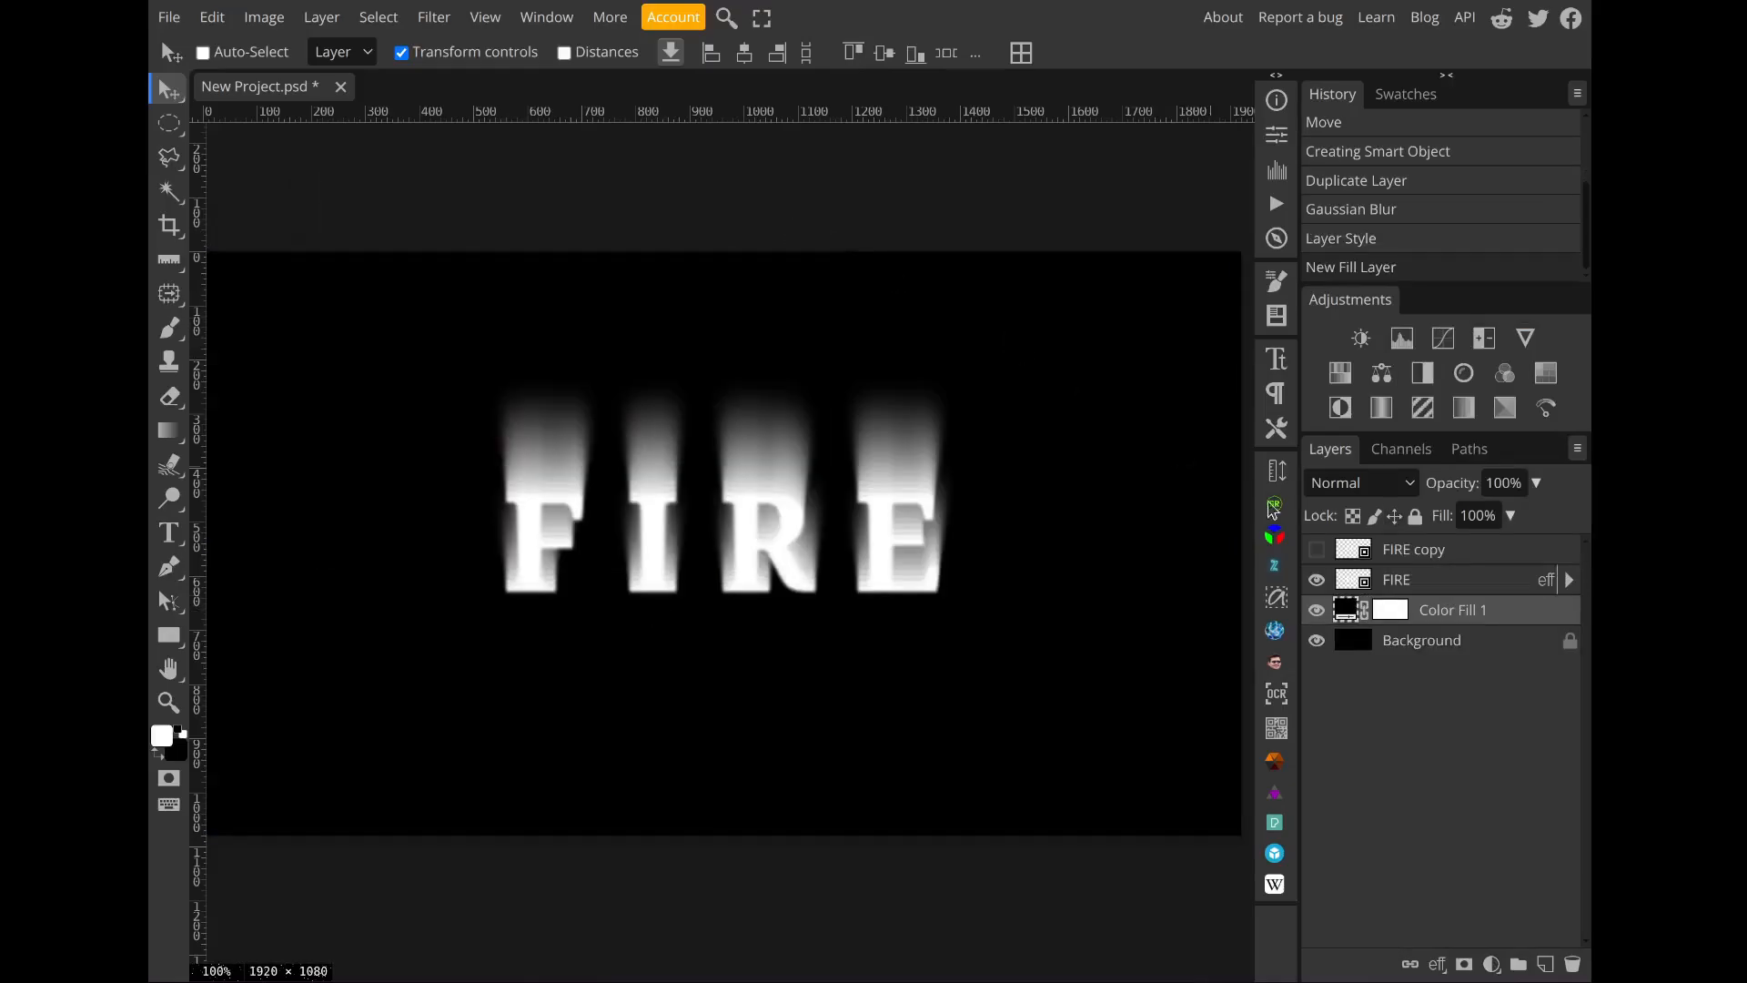
Step: Group the FIRE layer with the colour fill layer and name the folder "base effect"
click(1387, 587)
click(1518, 962)
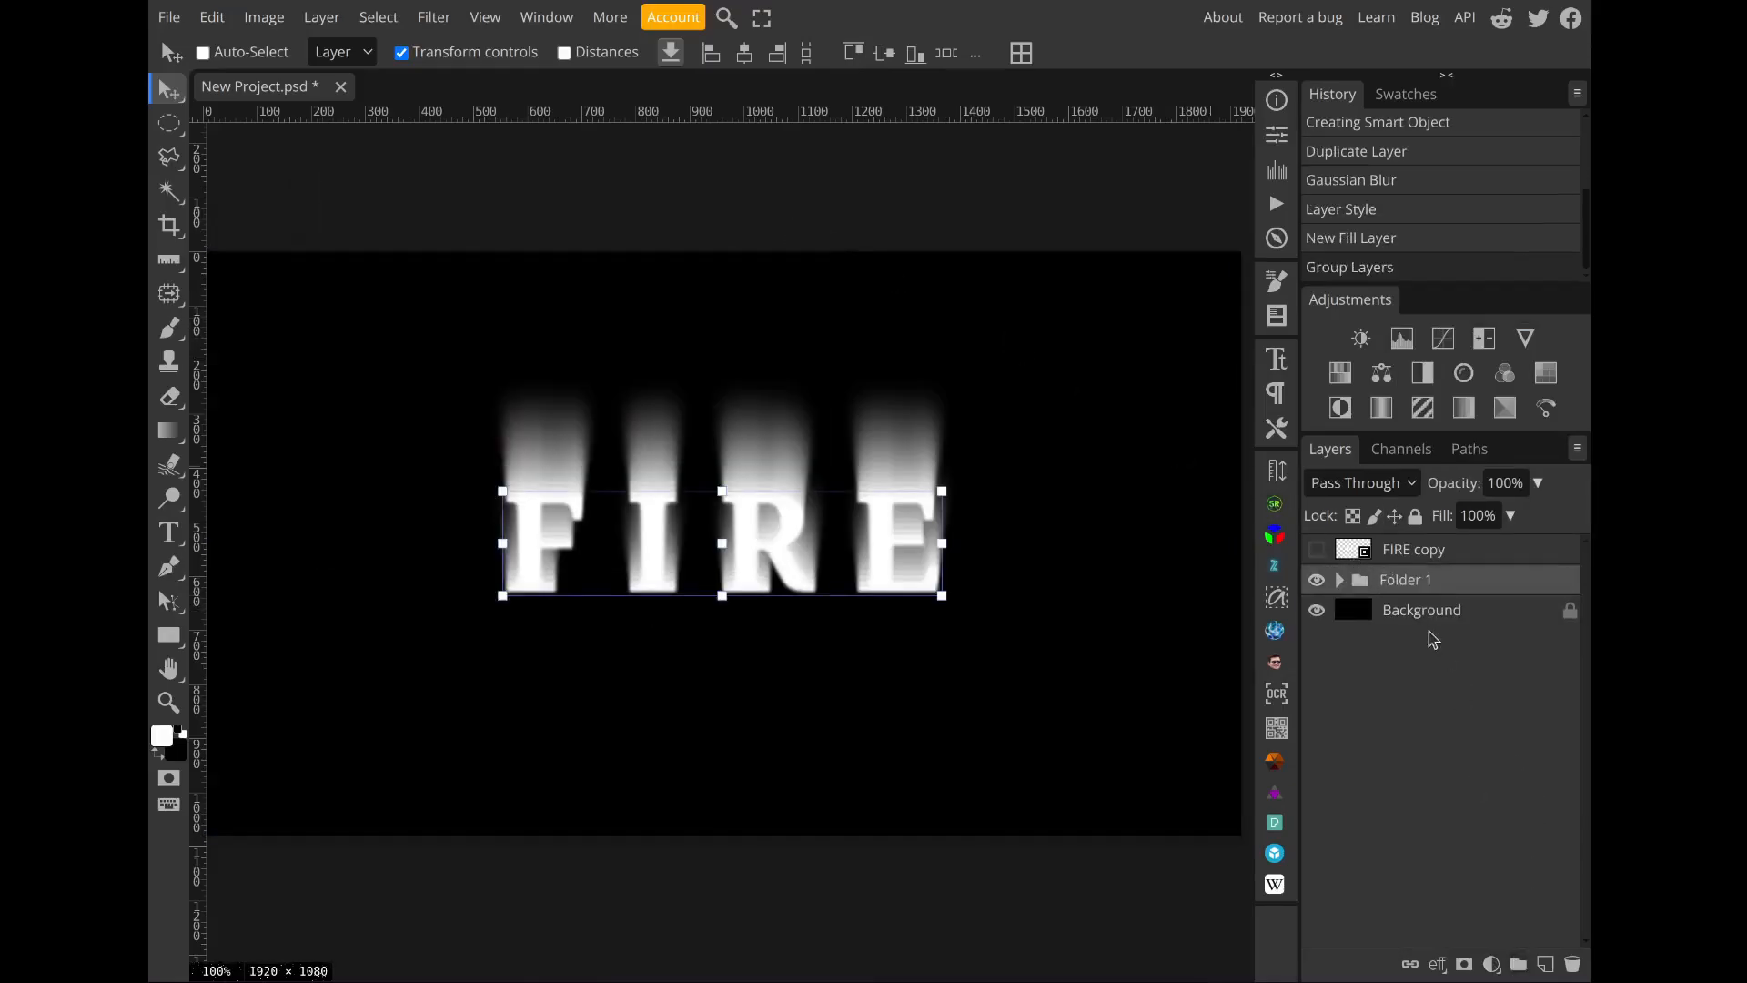
double_click(1407, 583)
text(bas)
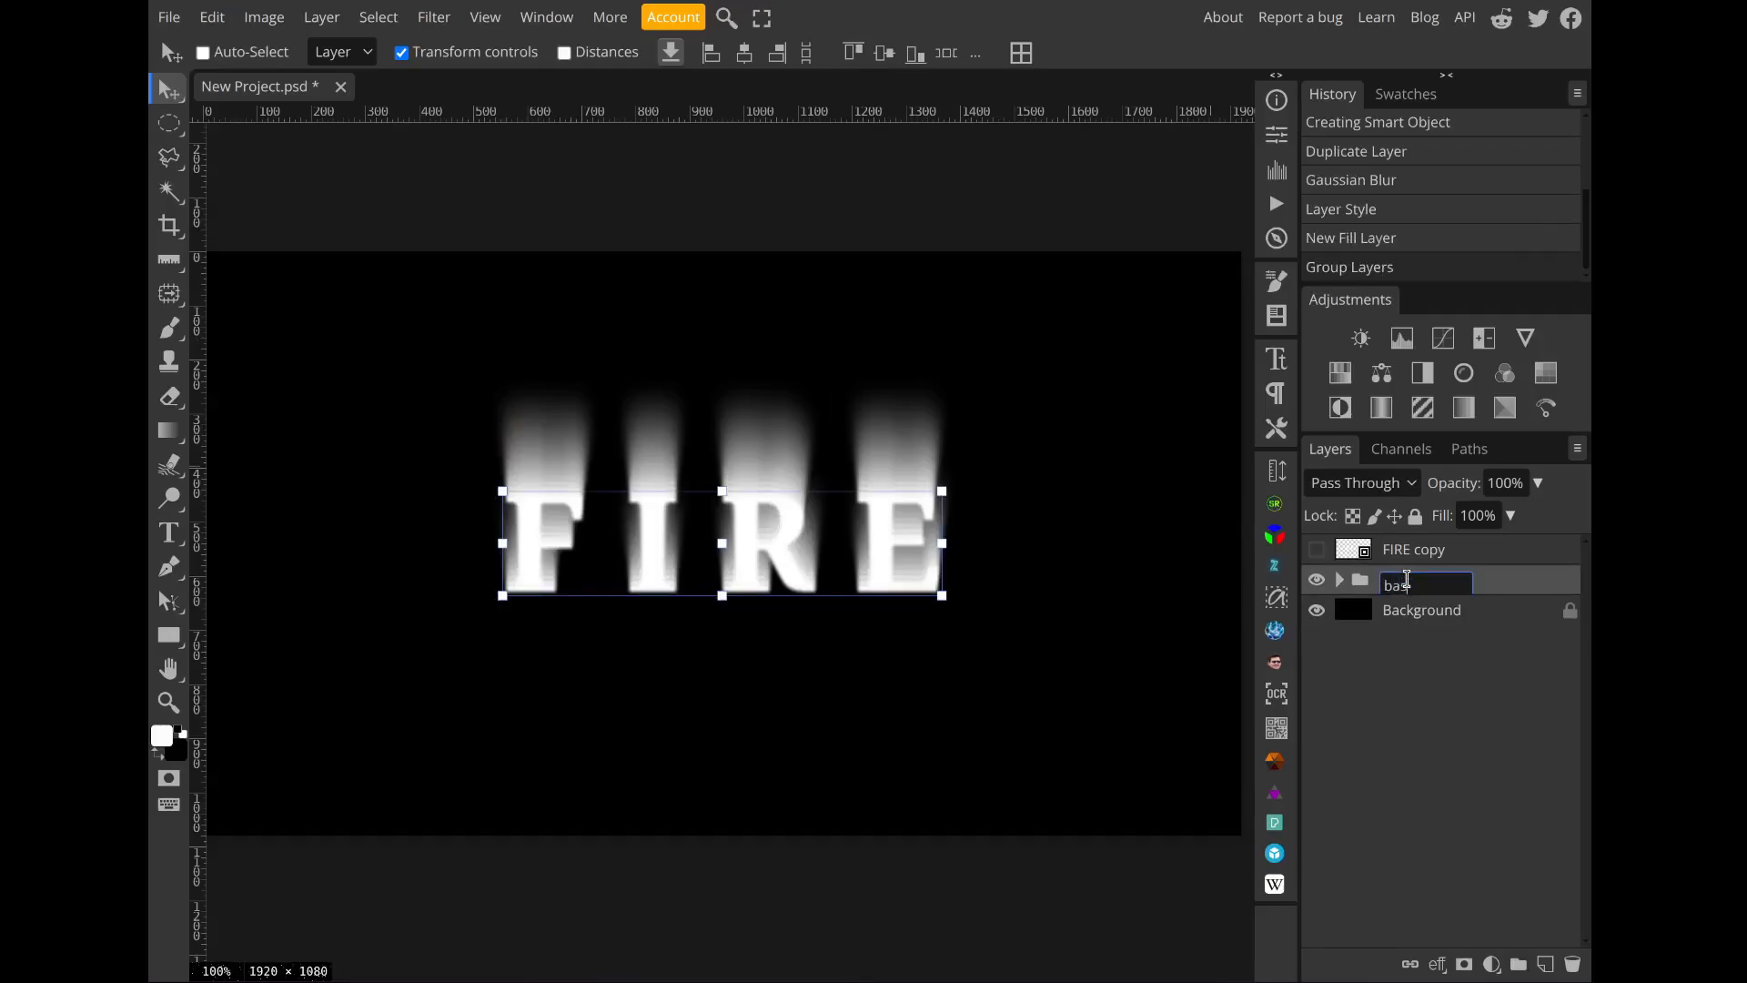
text(e effect)
key(Return)
Step: Convert the base effect folder to a smart object and make a hidden duplicate of it
right_click(1406, 581)
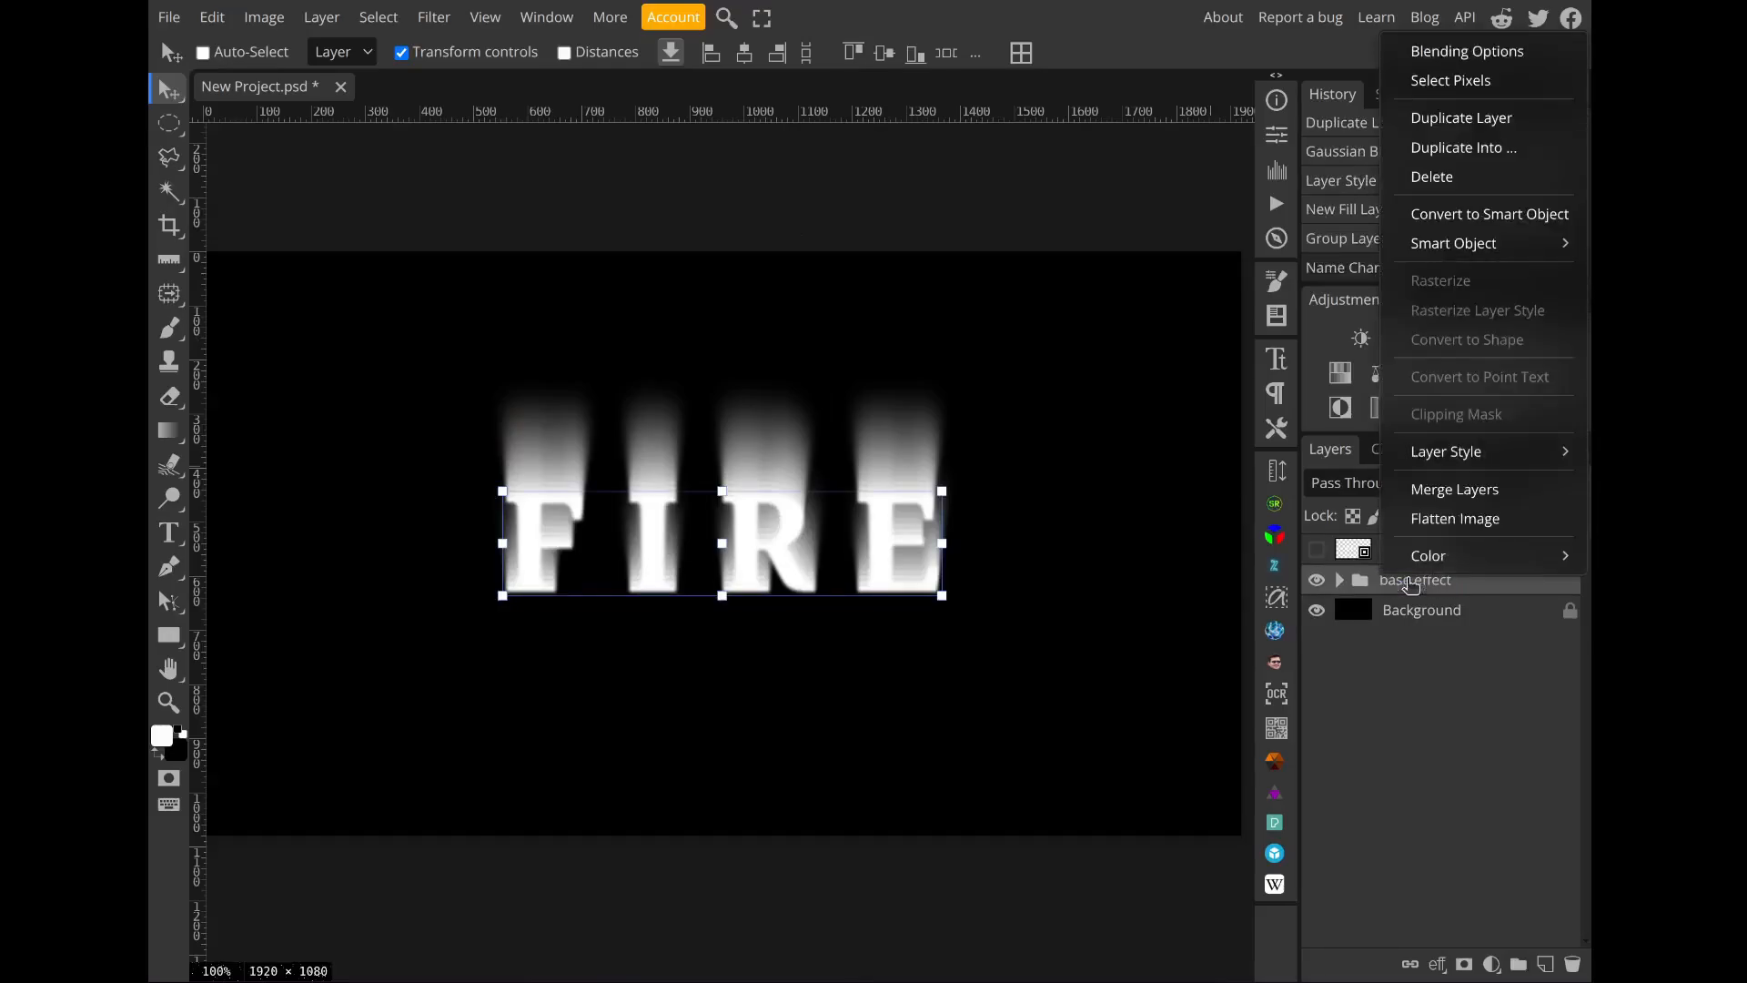
click(1474, 221)
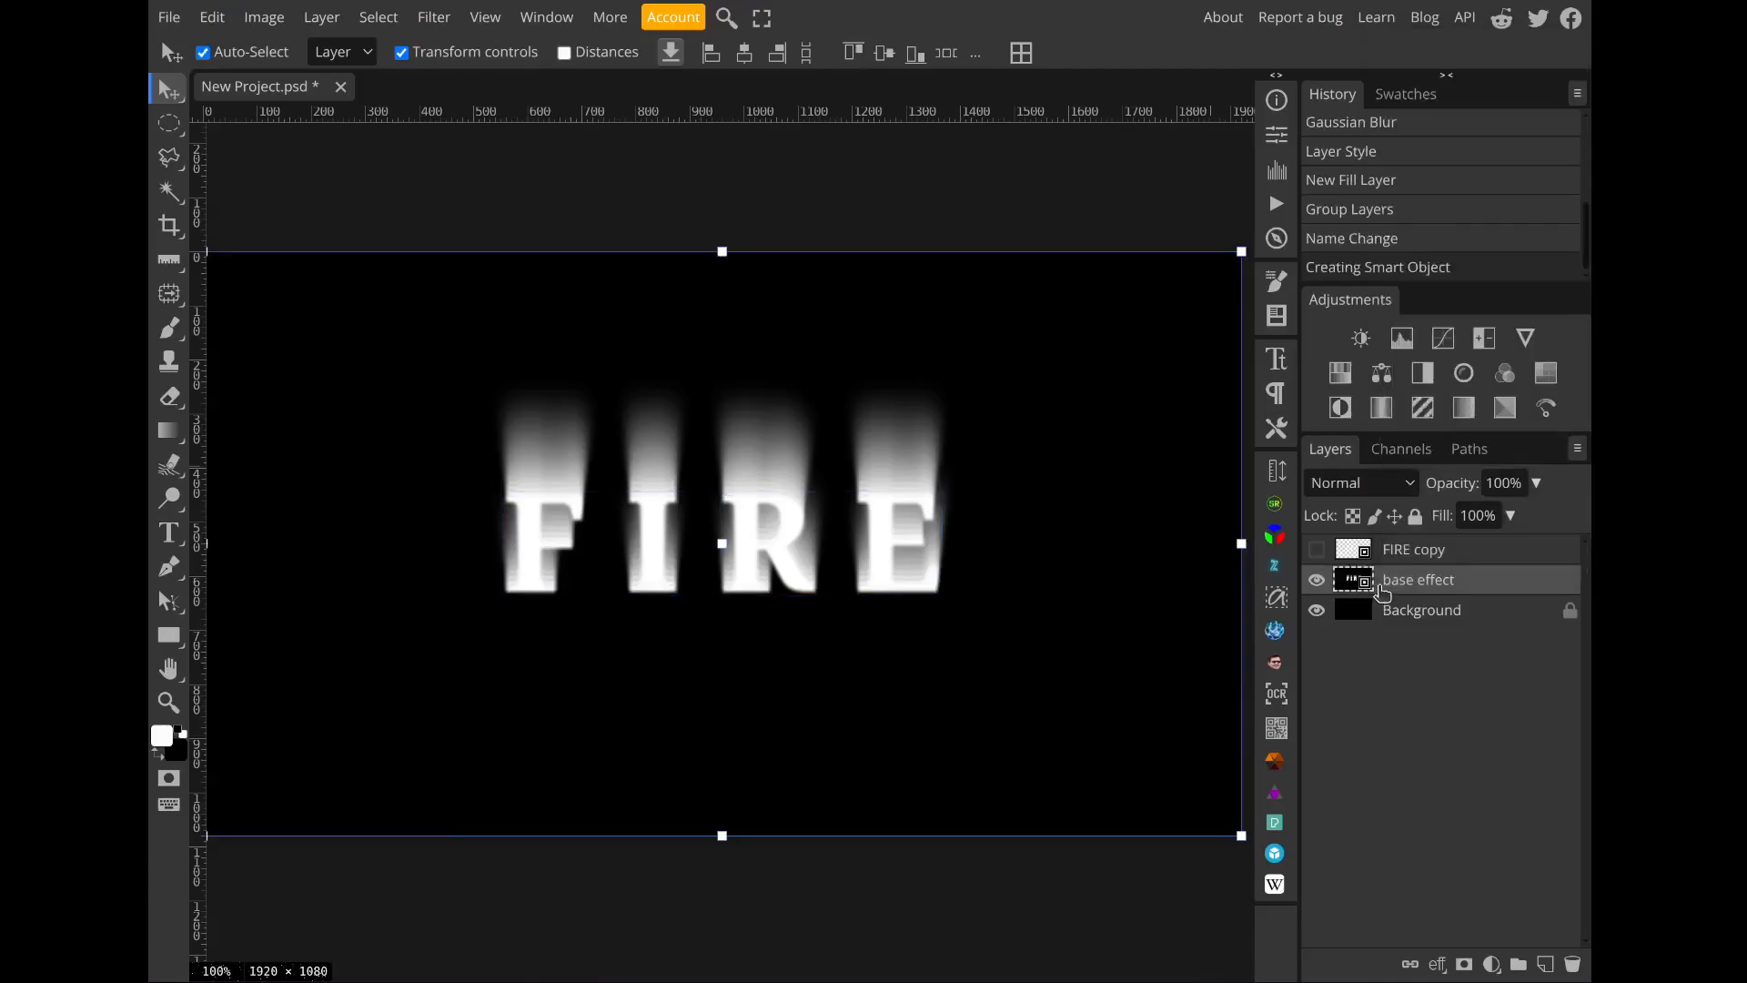
key(ctrl+j)
click(1317, 580)
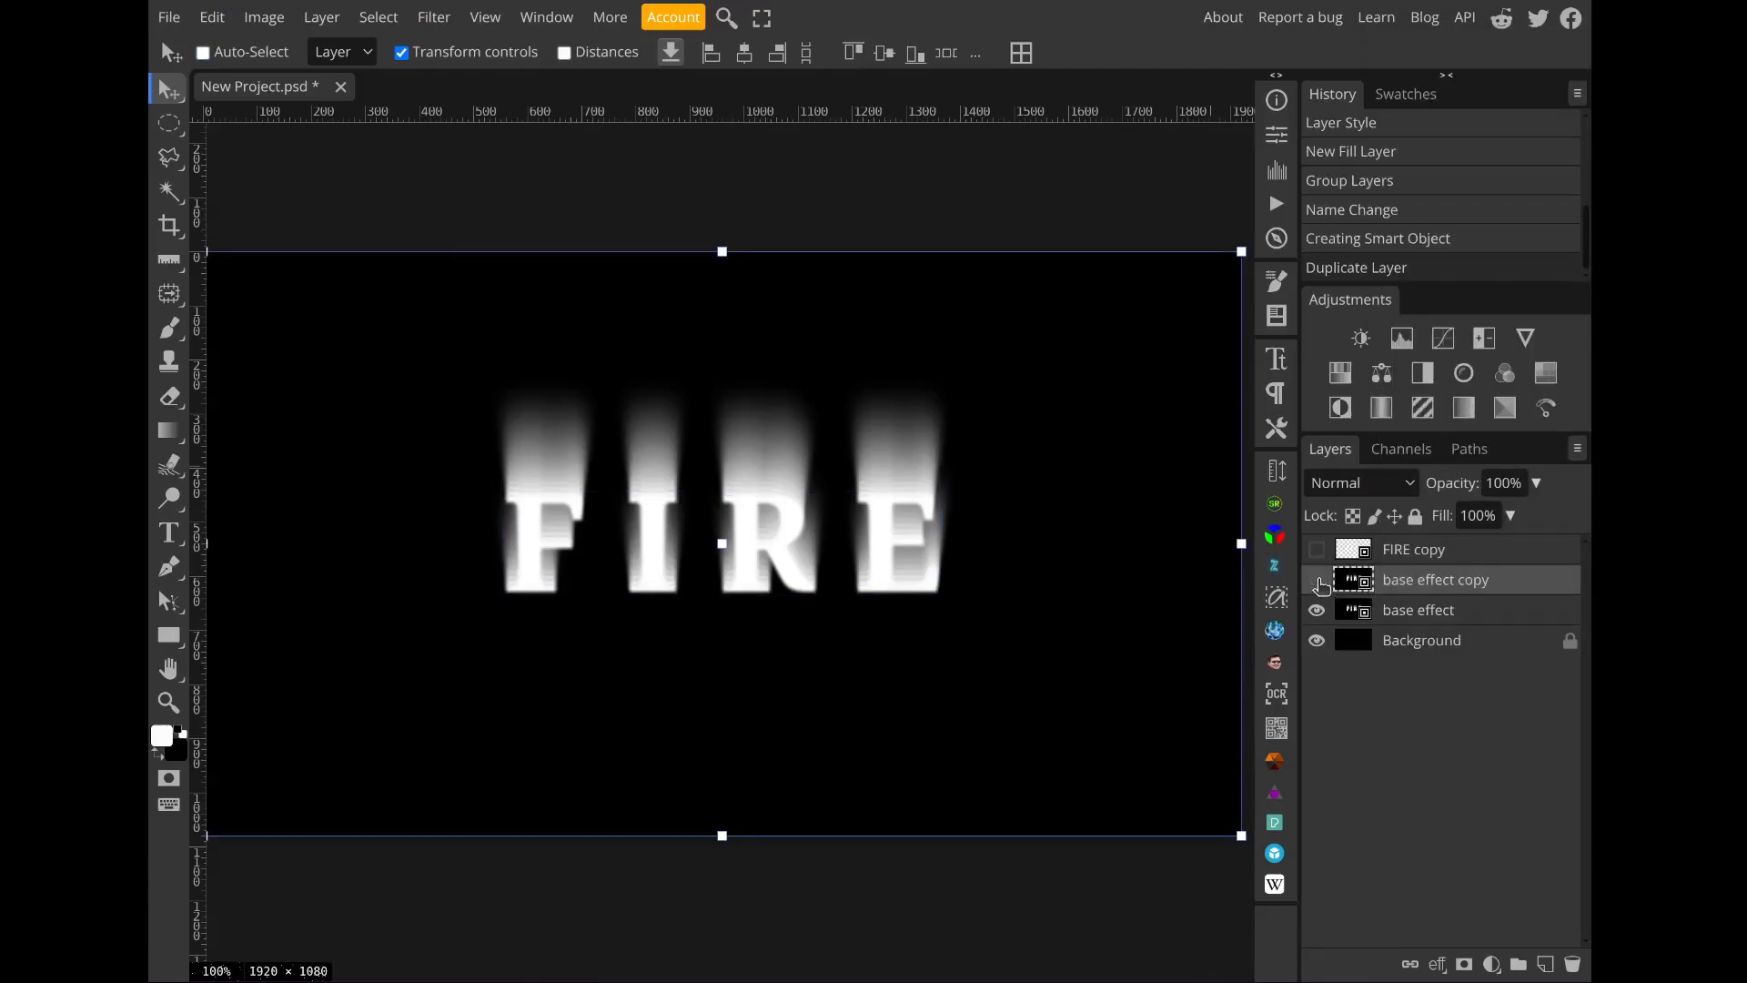
Step: Select the base effect layer and look up the Fractal Noise plugin's page in the plugin library
click(1386, 619)
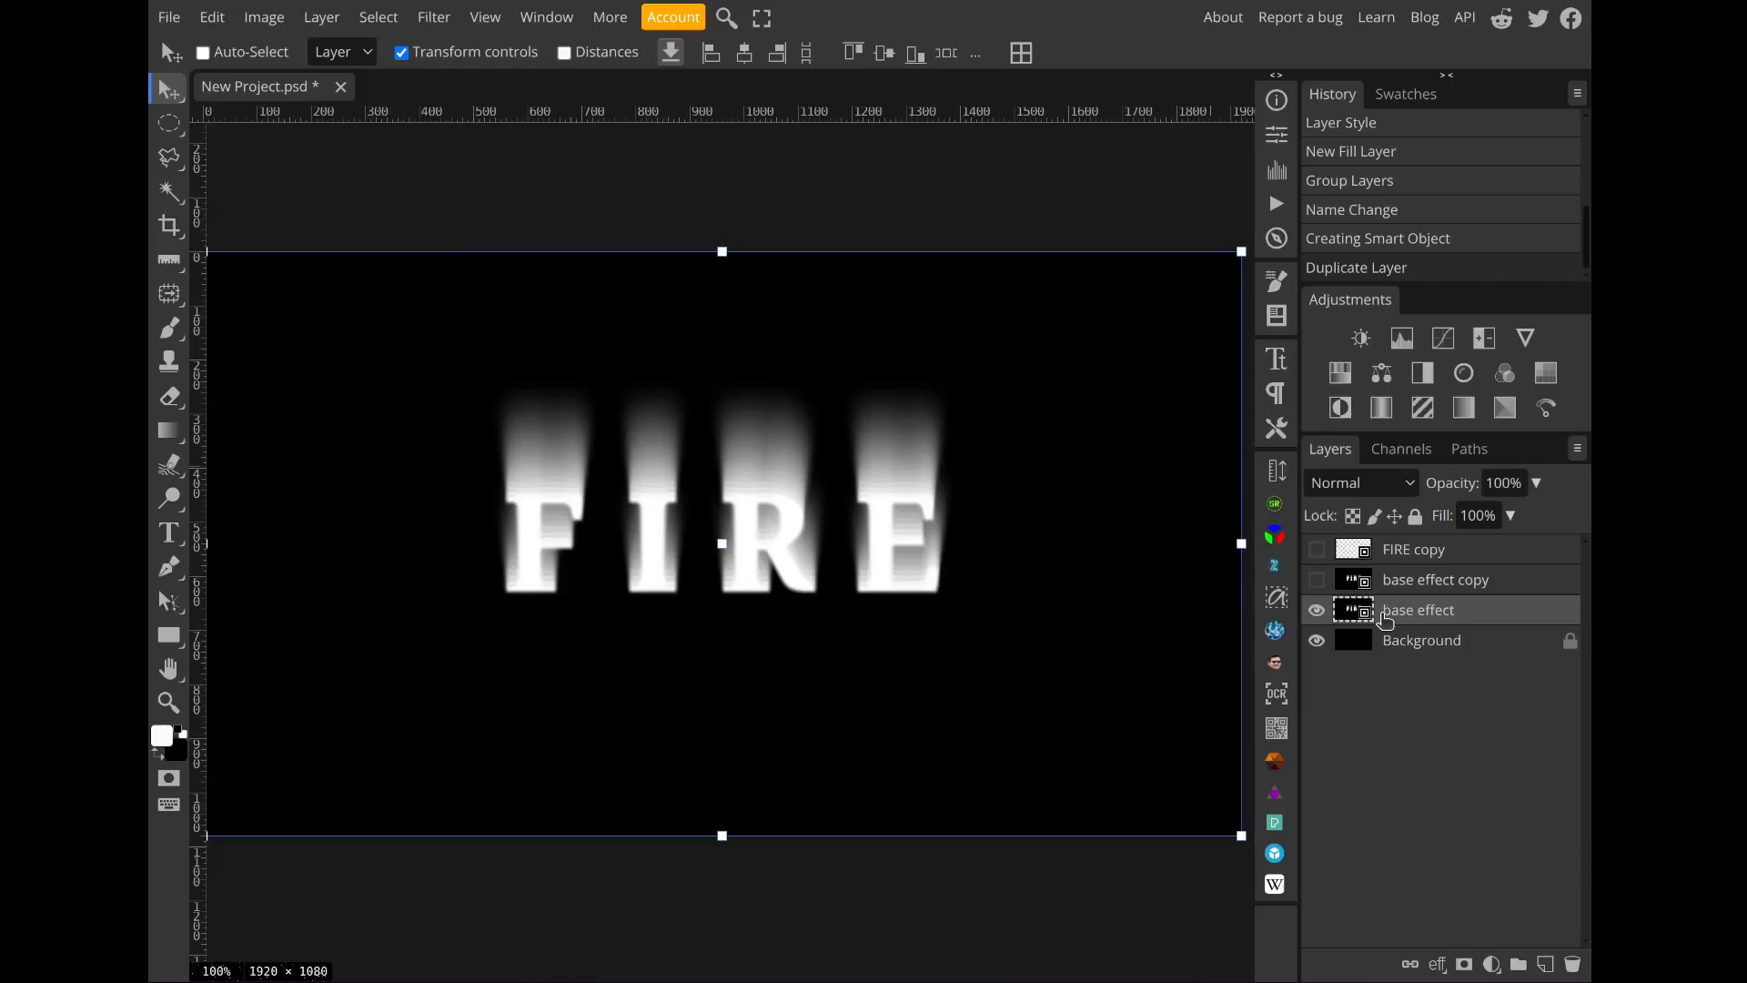
click(559, 18)
click(591, 87)
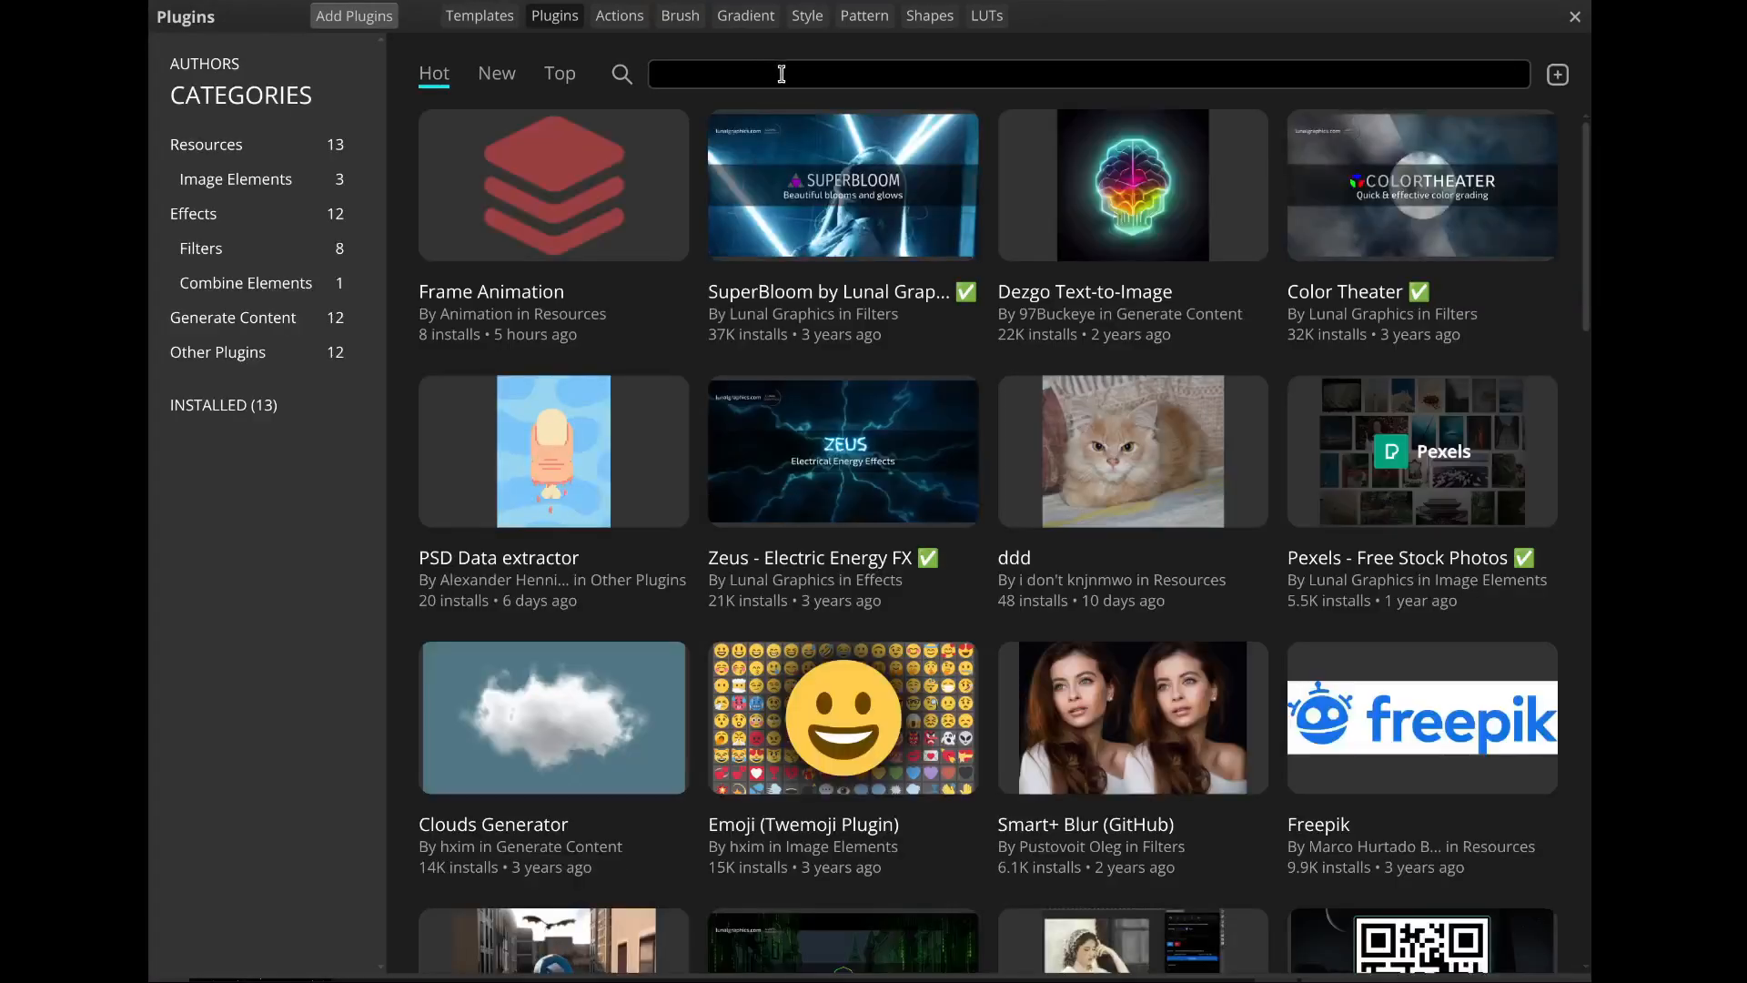
click(781, 73)
text(fract)
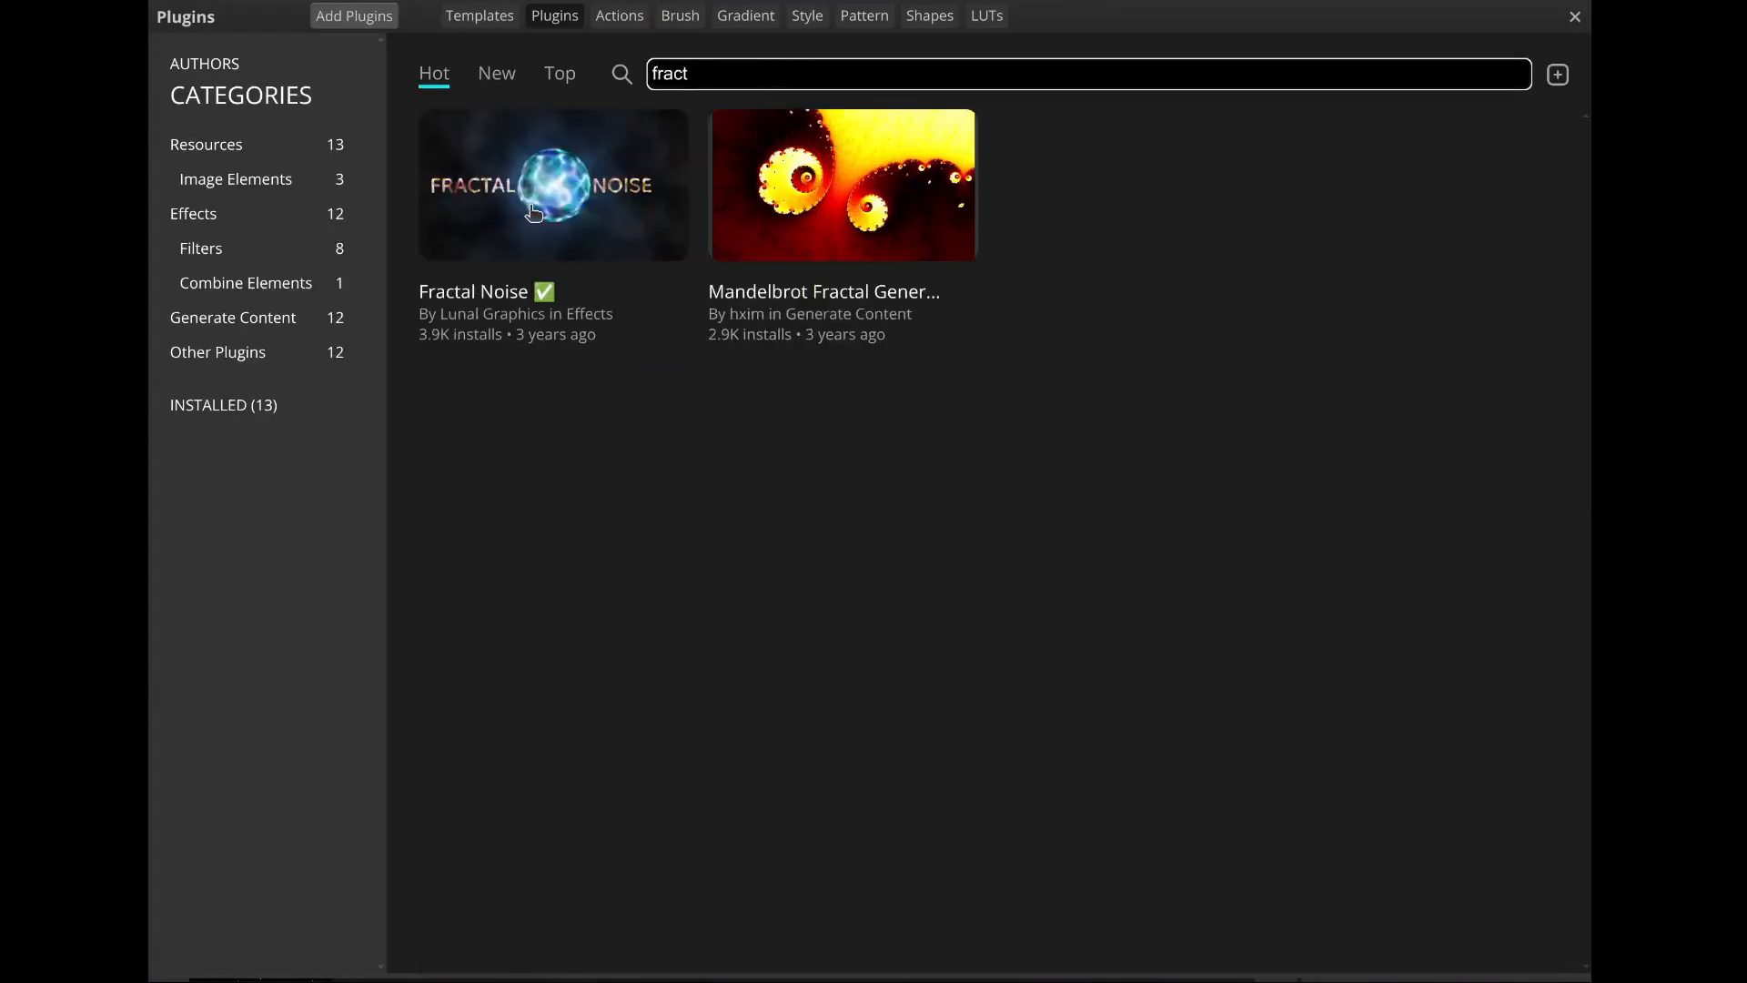
click(531, 215)
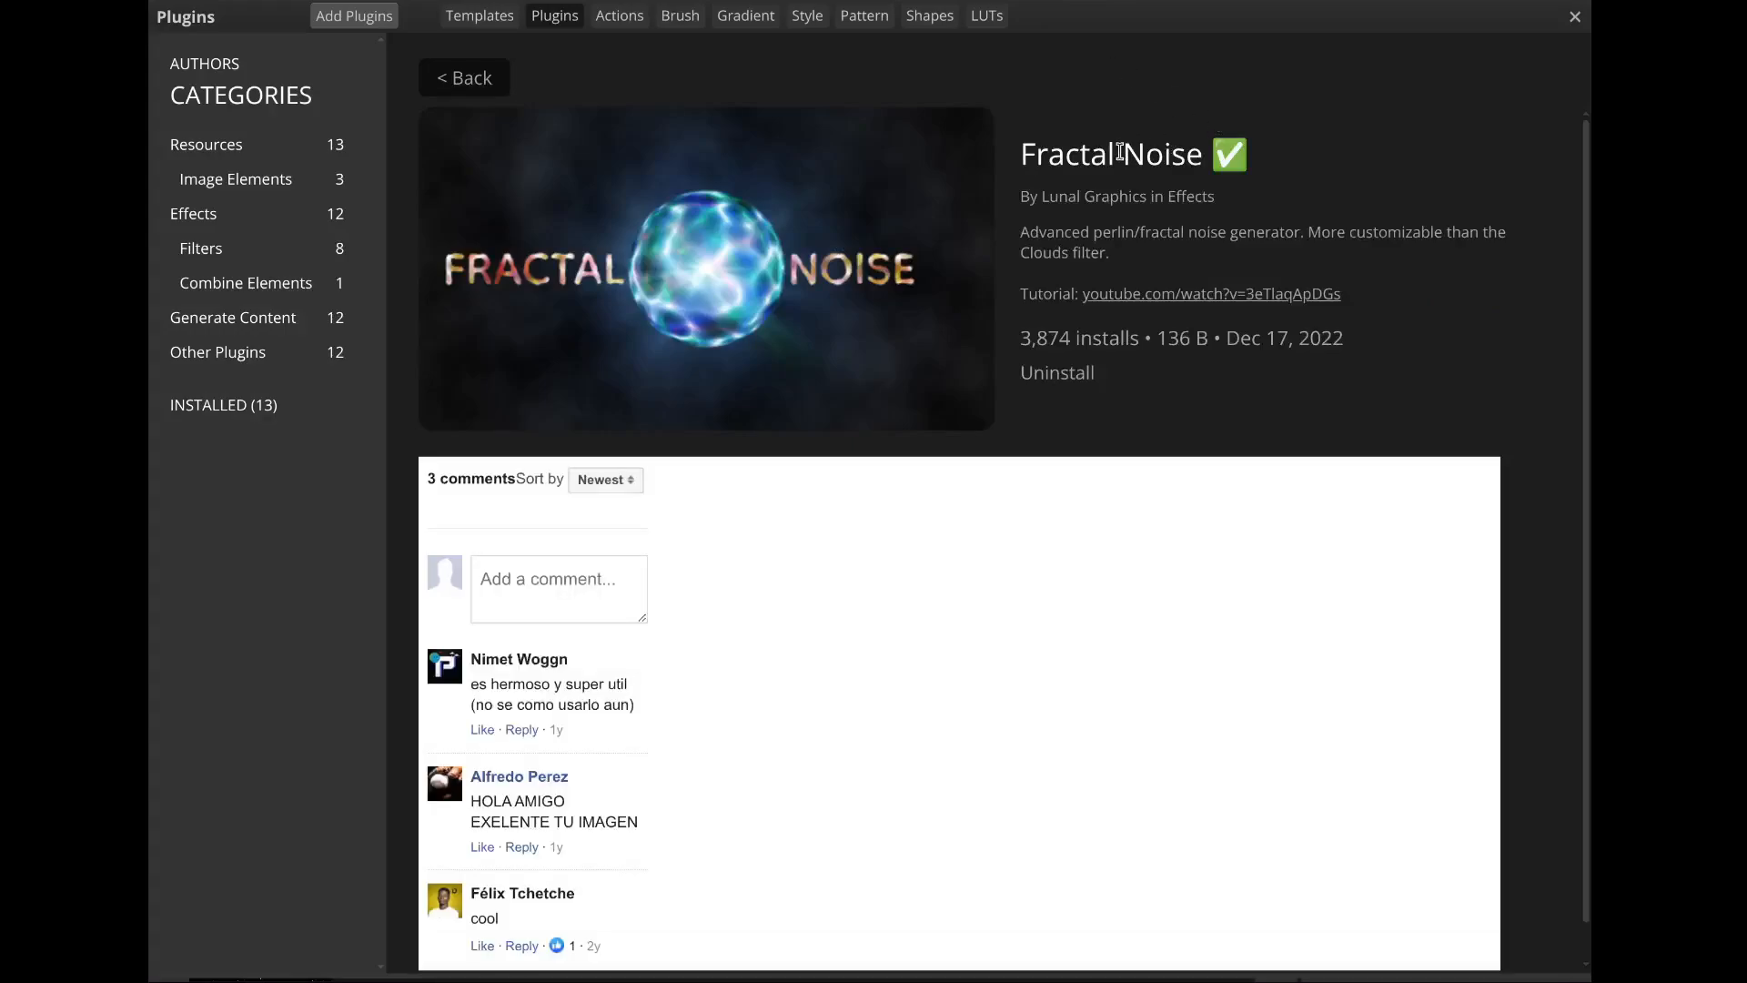
scroll(1150, 152, down, 1)
scroll(1150, 152, up, 1)
click(1575, 16)
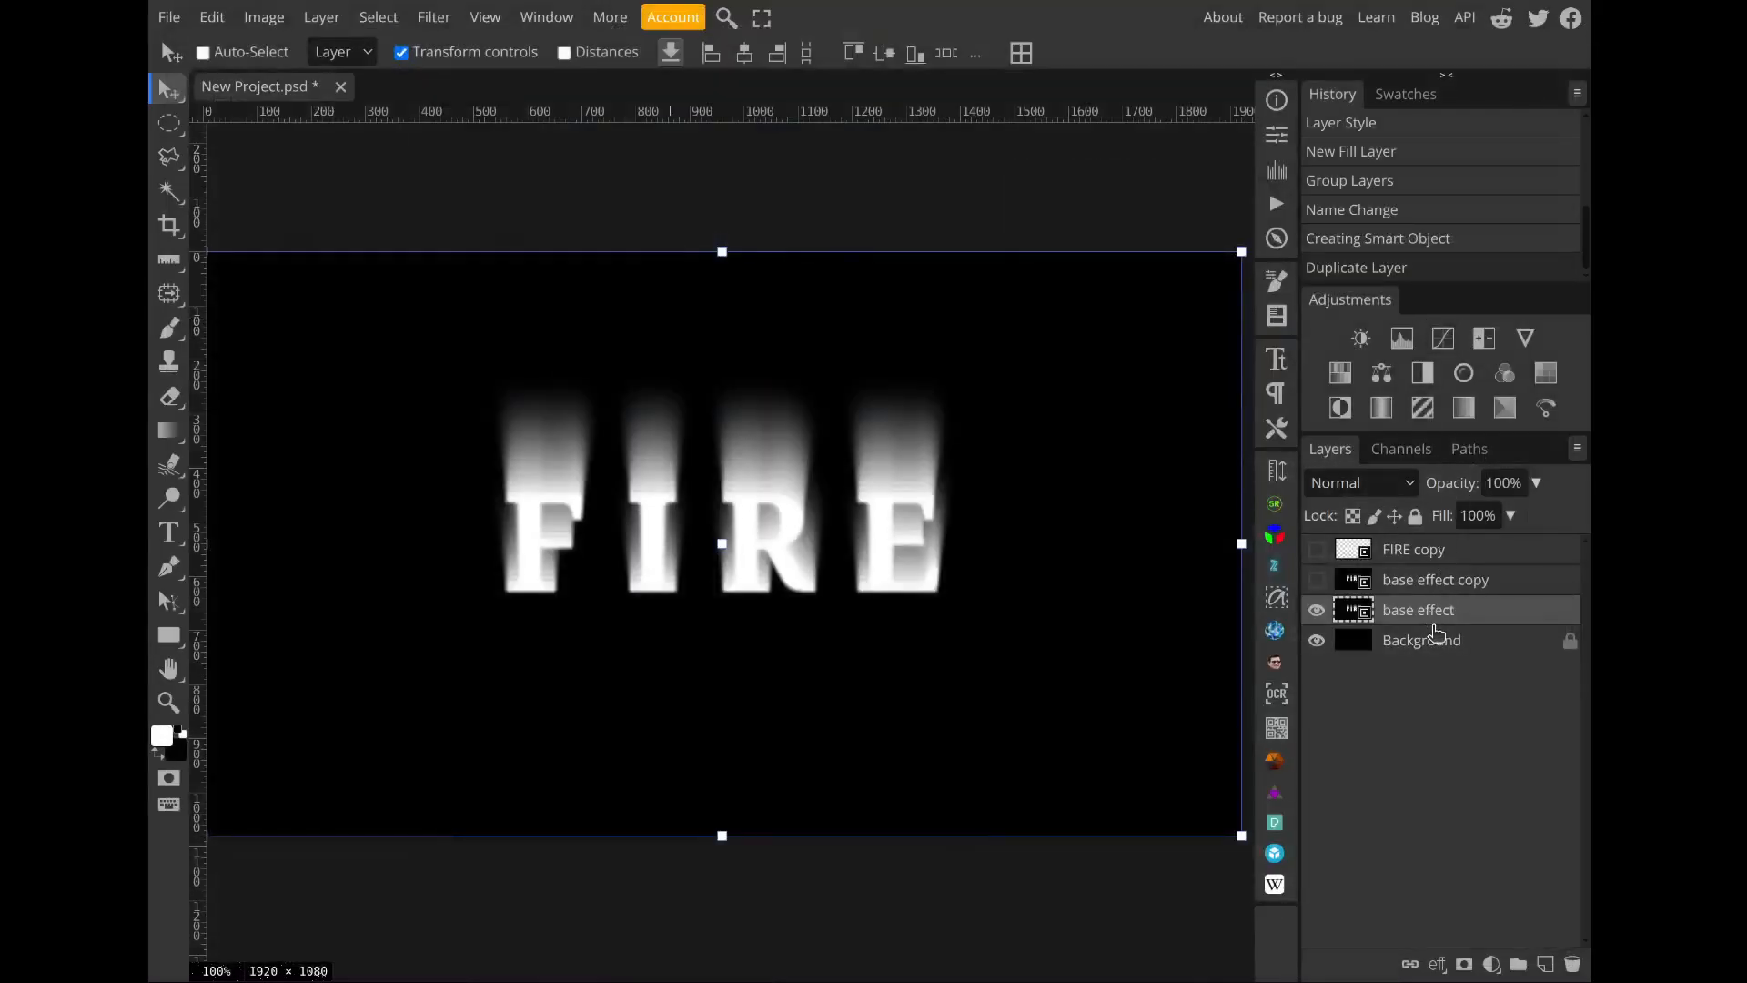
Step: Open the Fractal Noise plugin and raise the horizontal base frequency to 0.014
click(1278, 635)
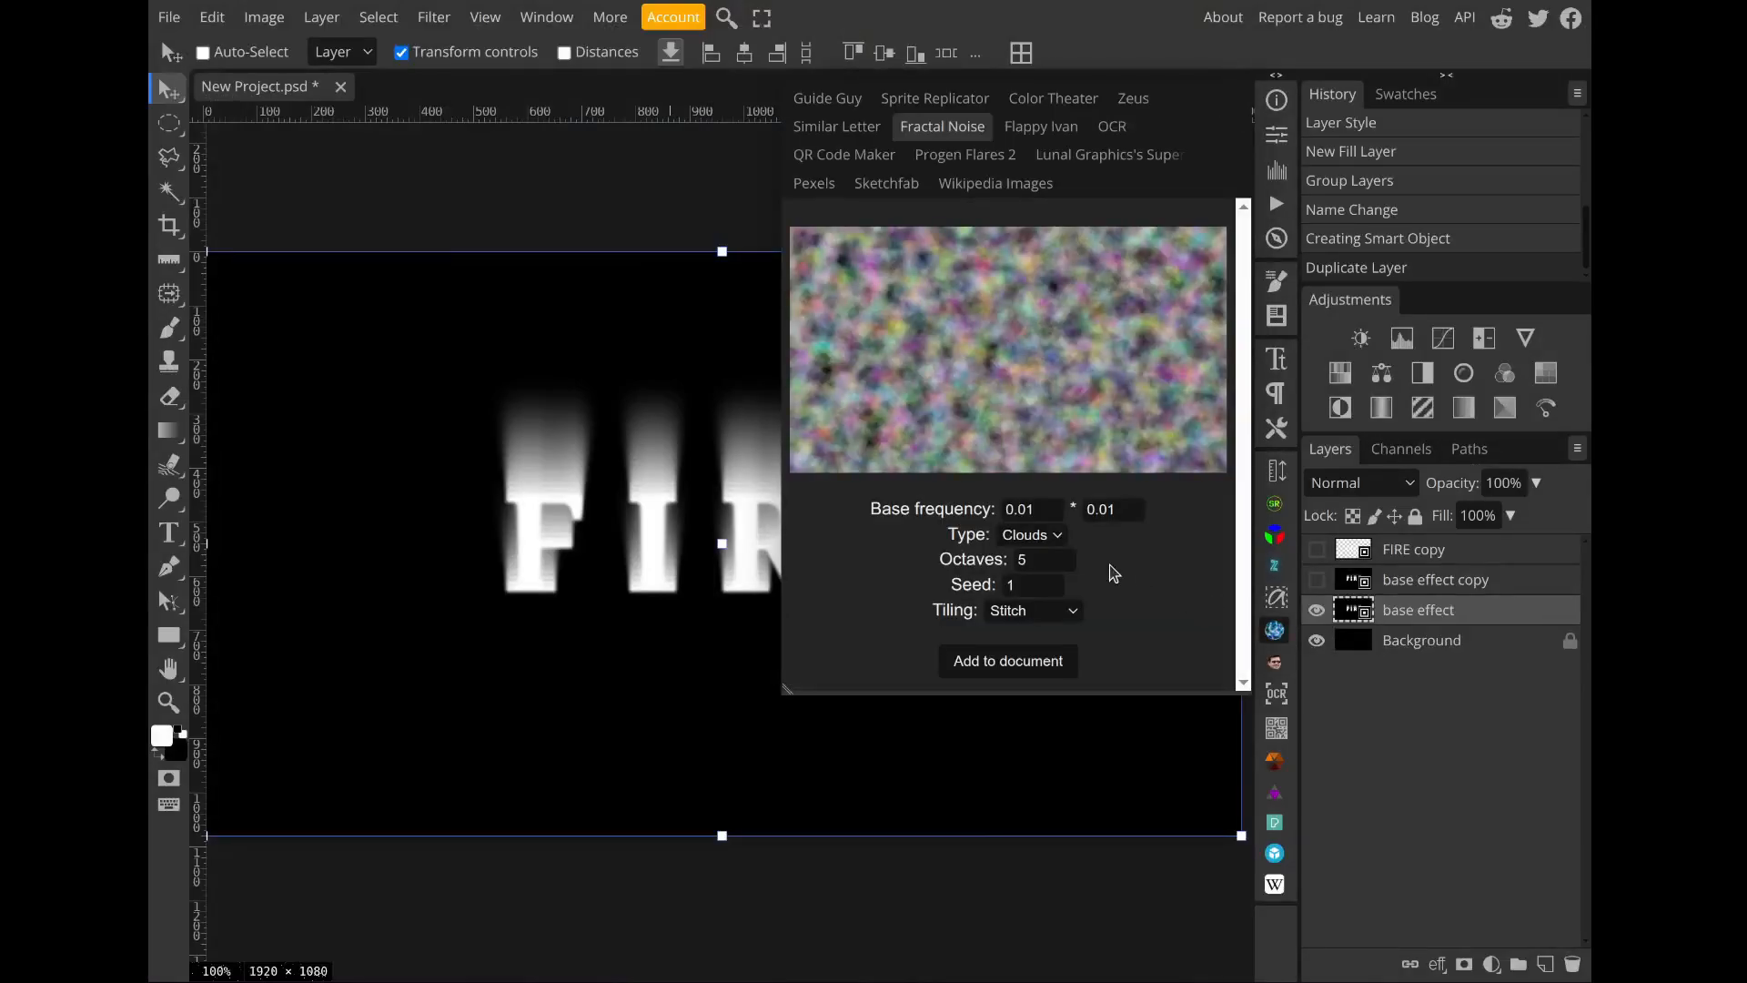
scroll(648, 544, right, 3)
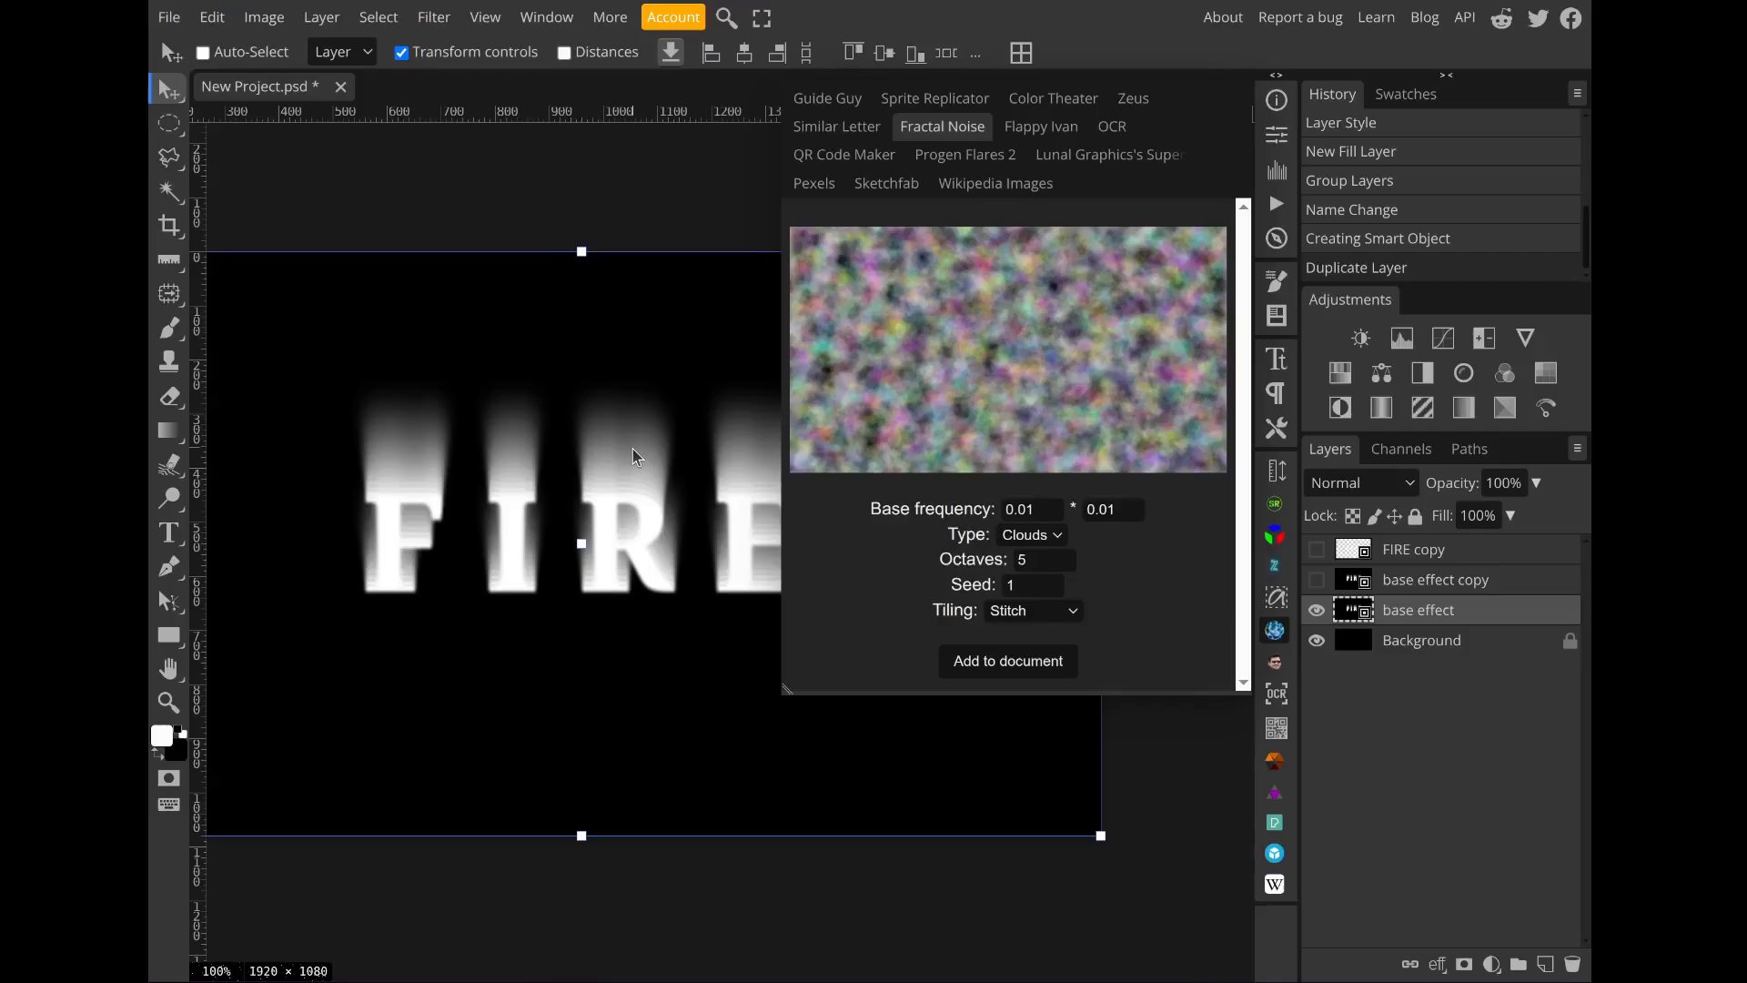
click(1008, 507)
key(Up)
key(Up)
key(Up)
key(Up)
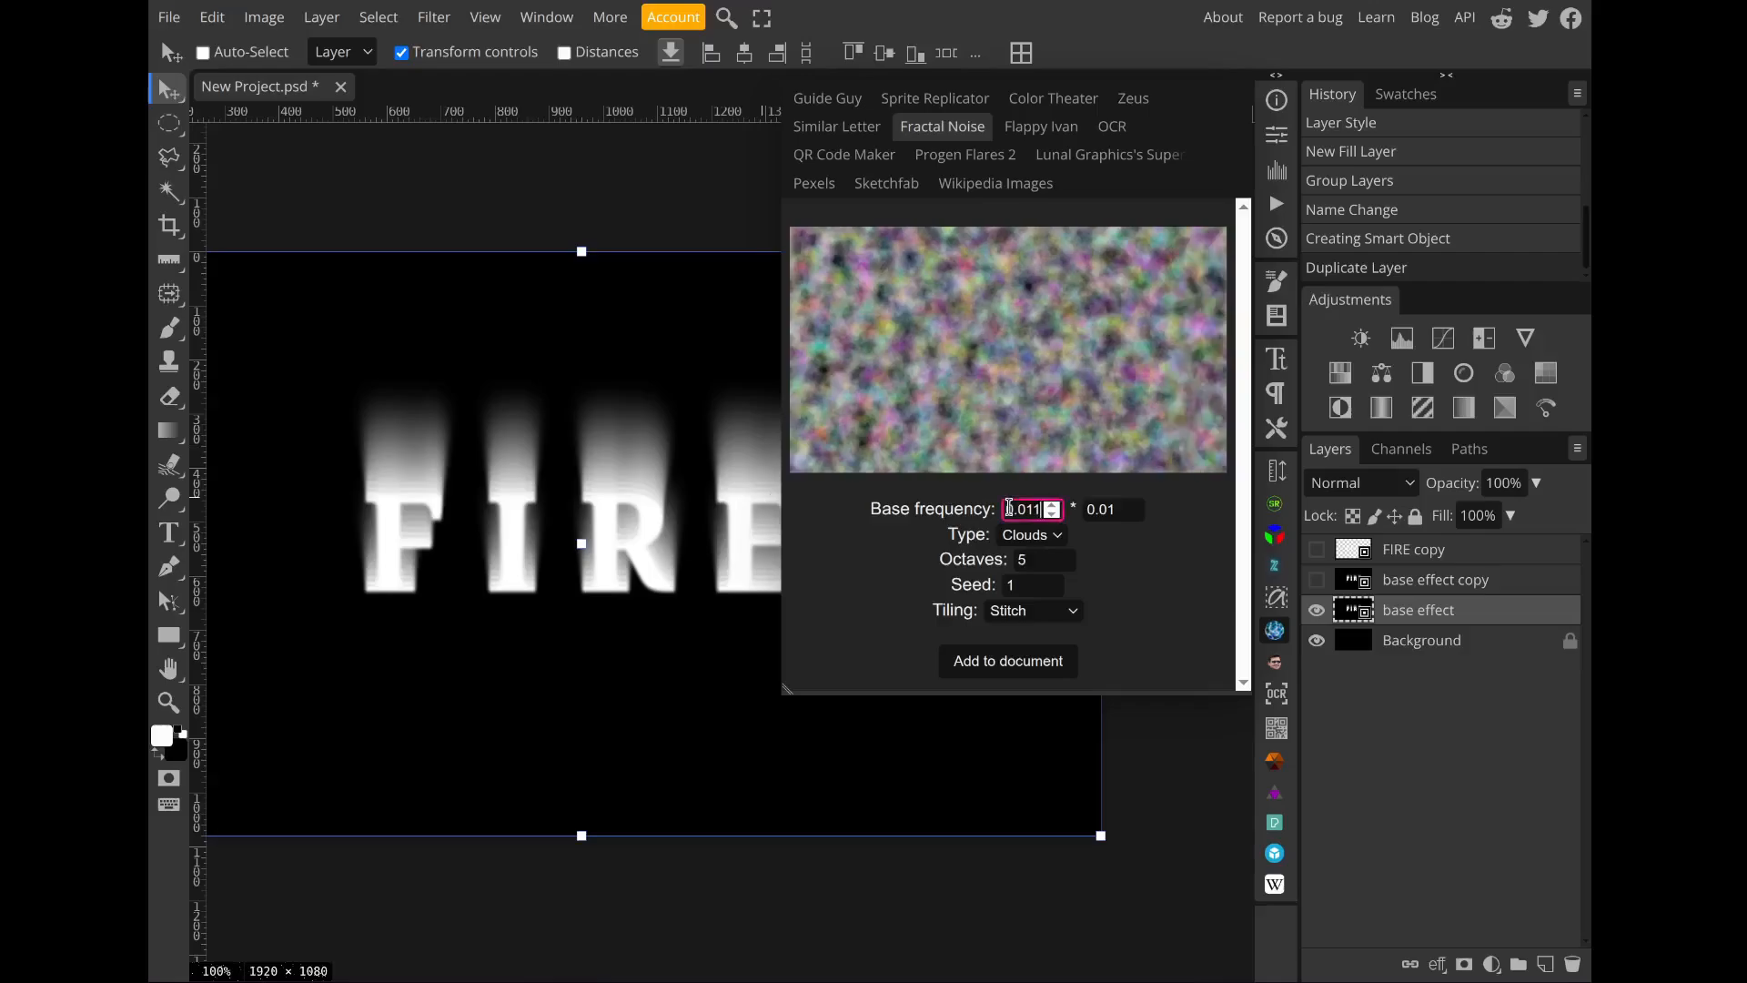
click(1099, 507)
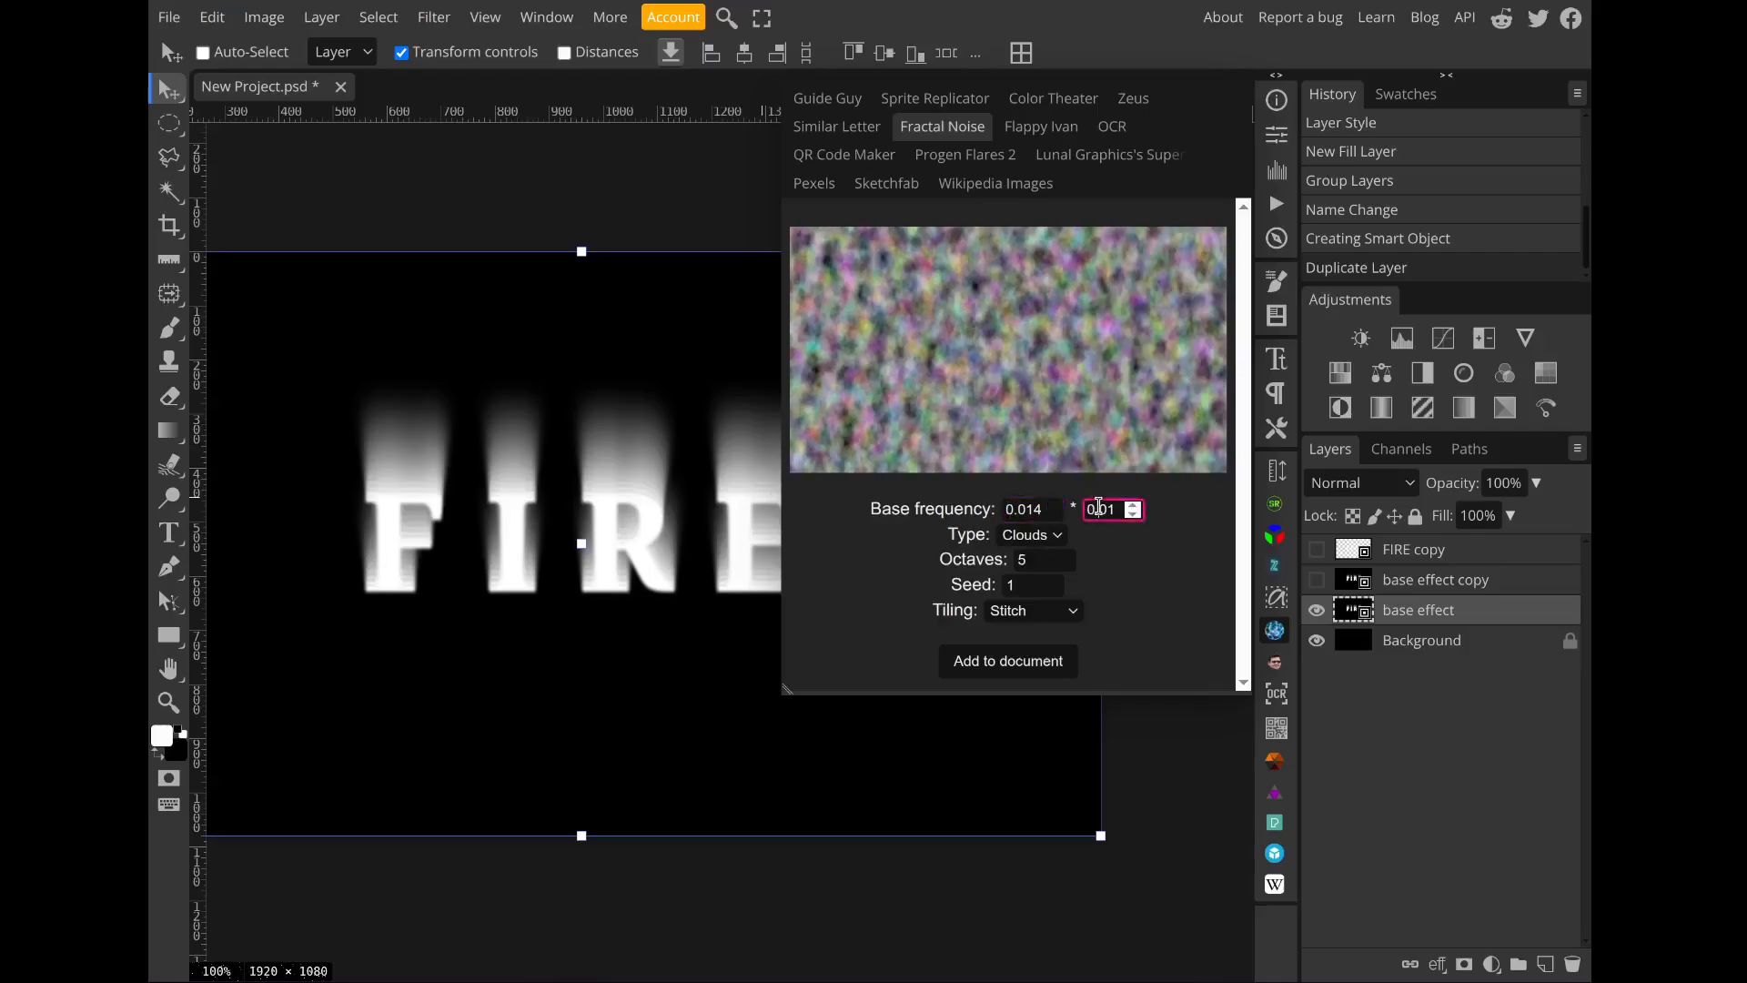
key(Down)
key(Down)
key(Down)
key(Up)
key(Up)
key(Up)
Step: Set the horizontal base frequency of the fractal noise to 0.023
click(1036, 510)
key(Up)
key(Up)
key(Up)
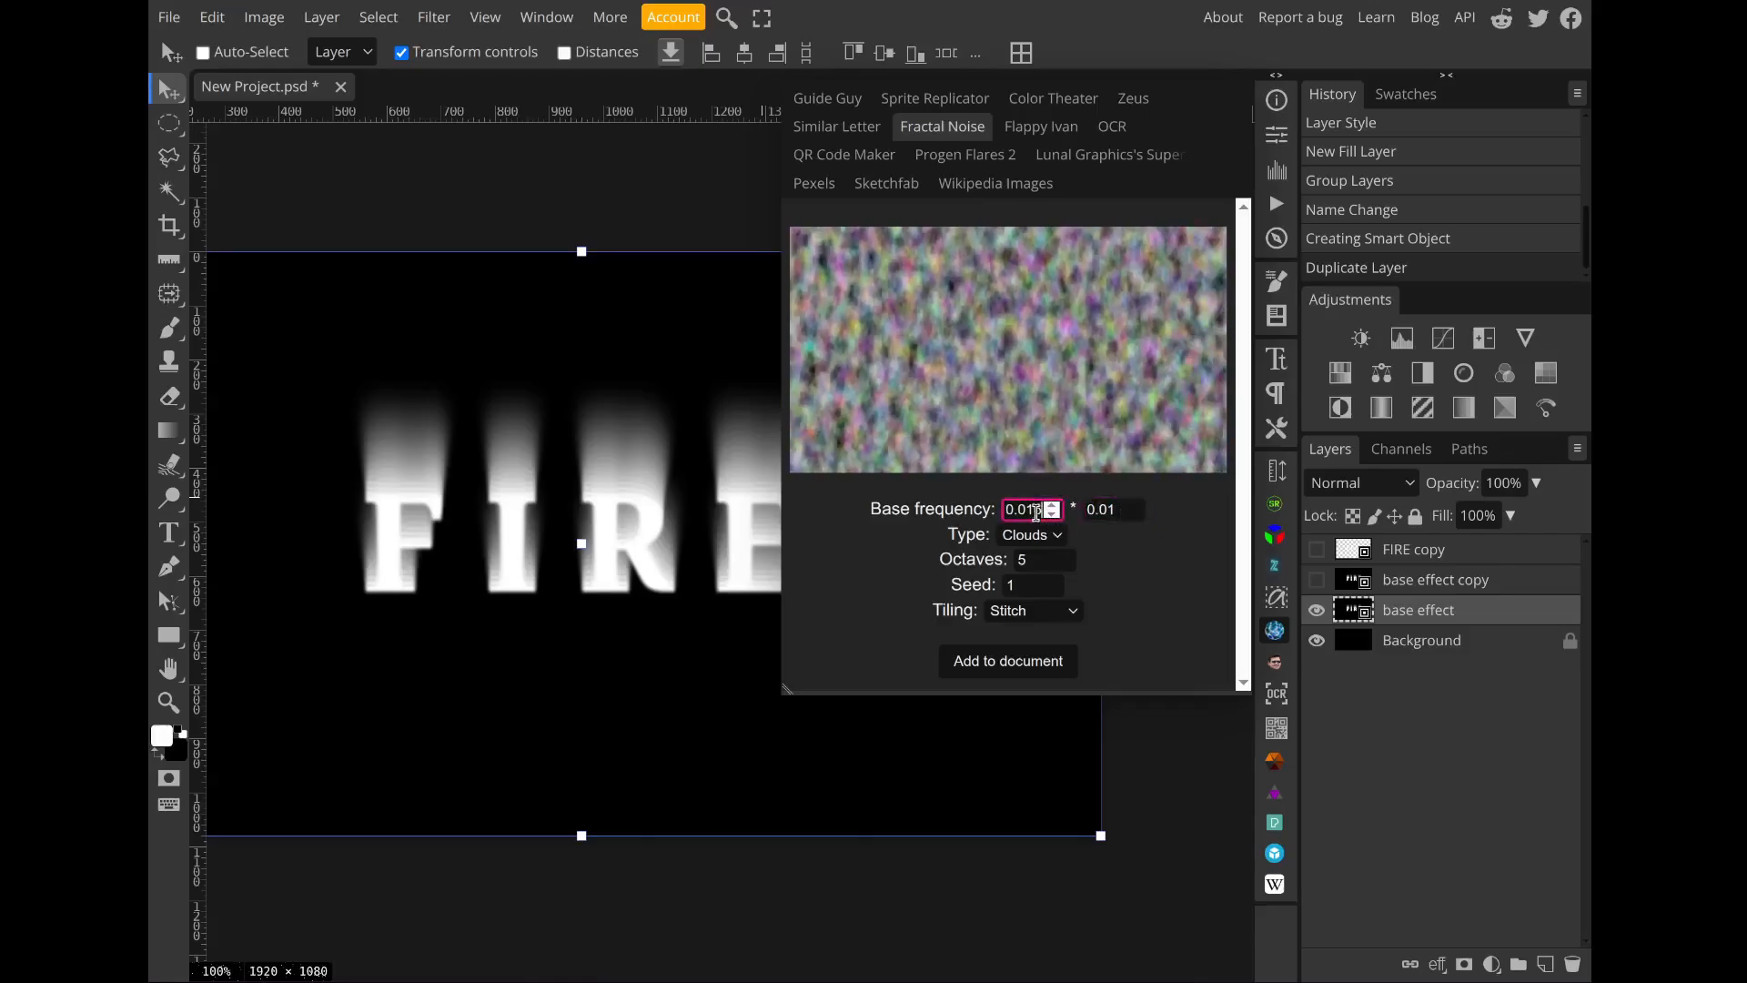
key(Up)
key(Up)
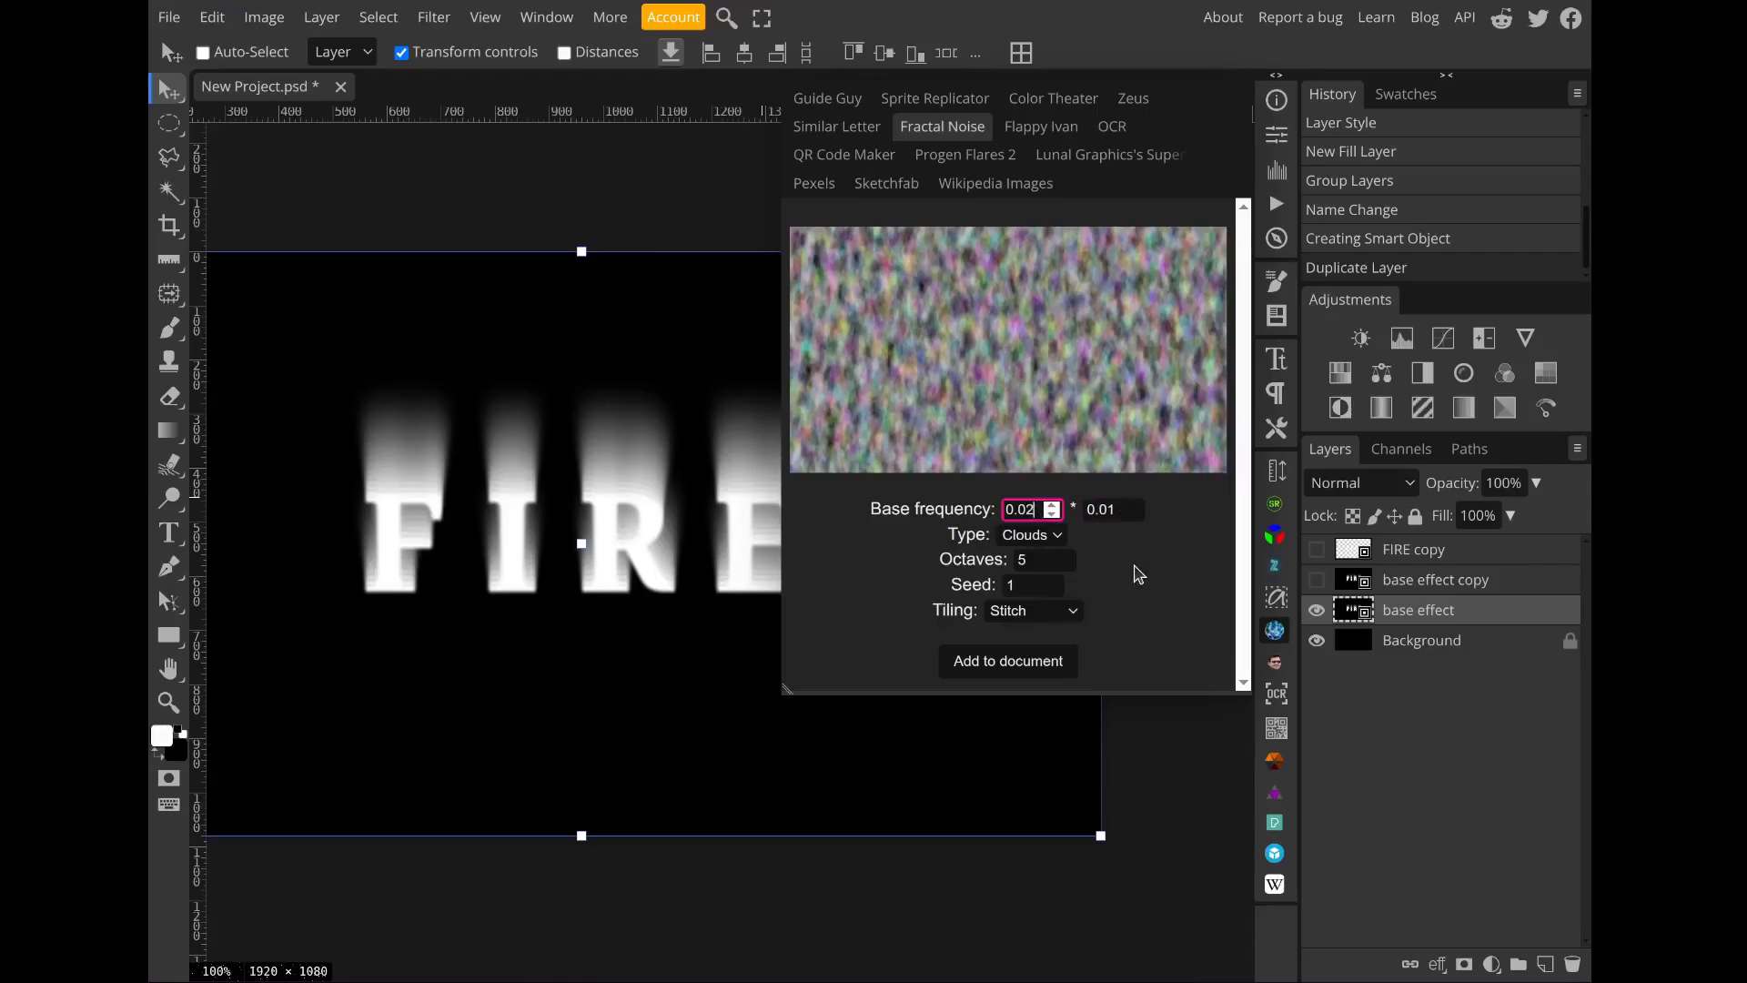
key(Up)
key(Up)
key(Up)
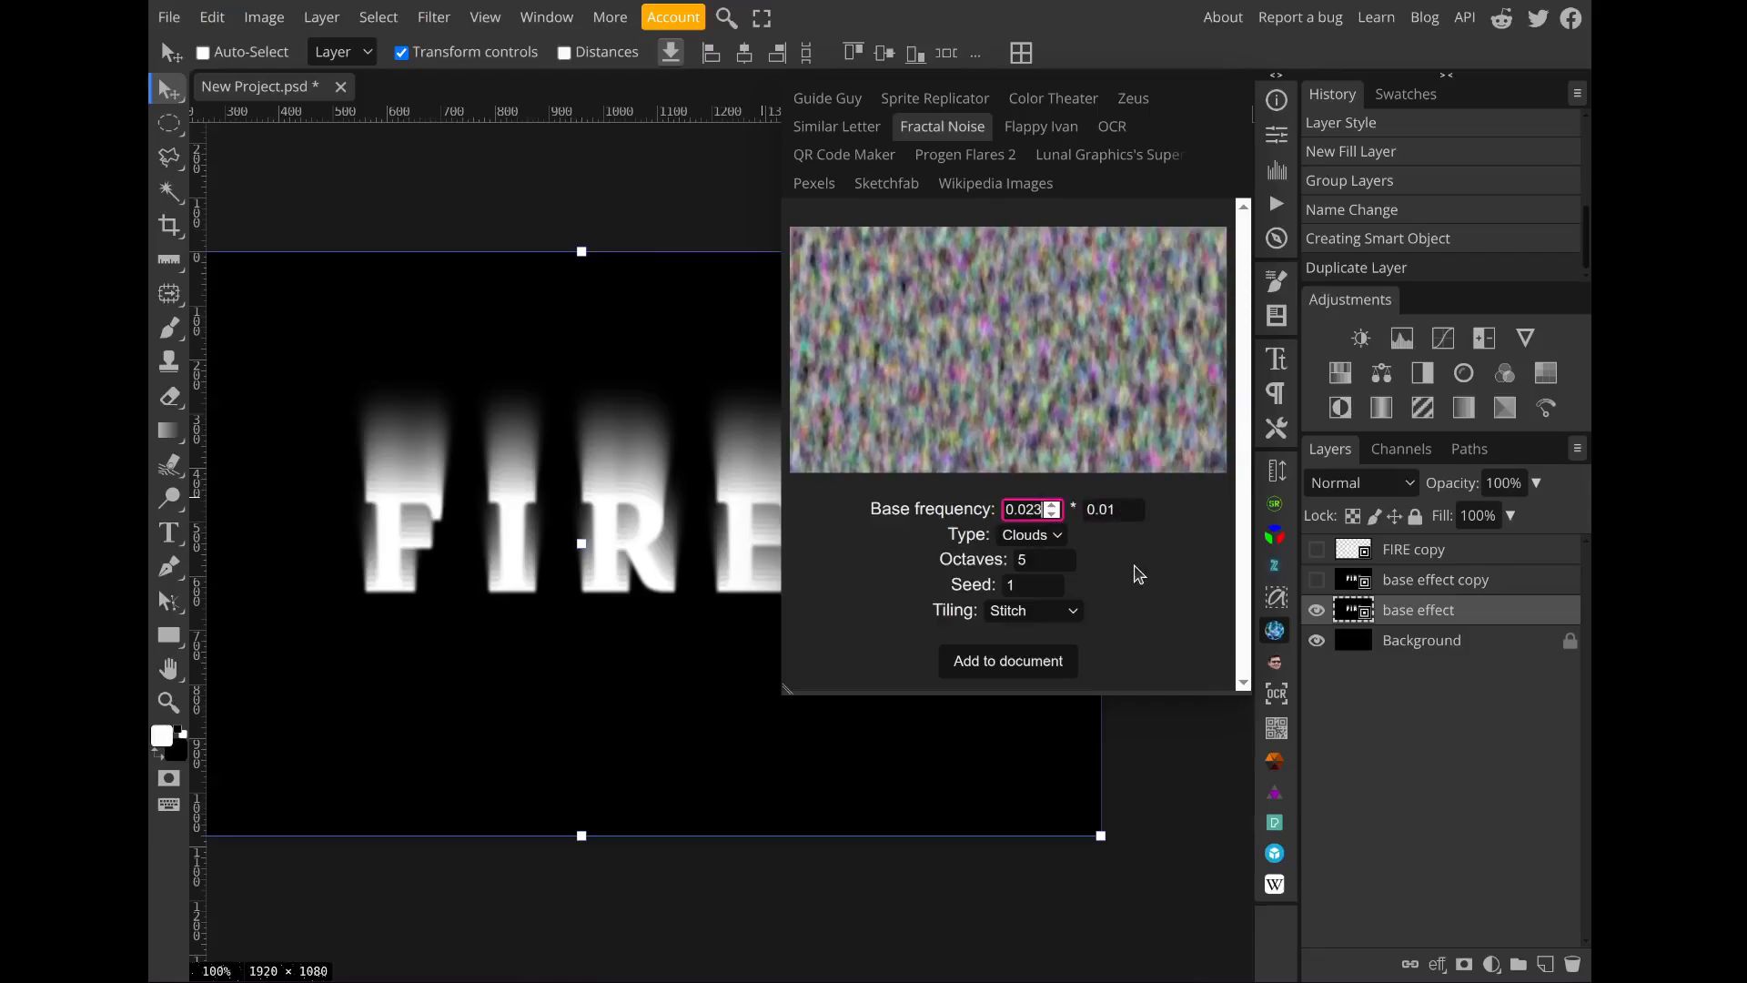
Step: Set the vertical base frequency of the fractal noise to 0.005 to stretch the pattern vertically
click(1110, 509)
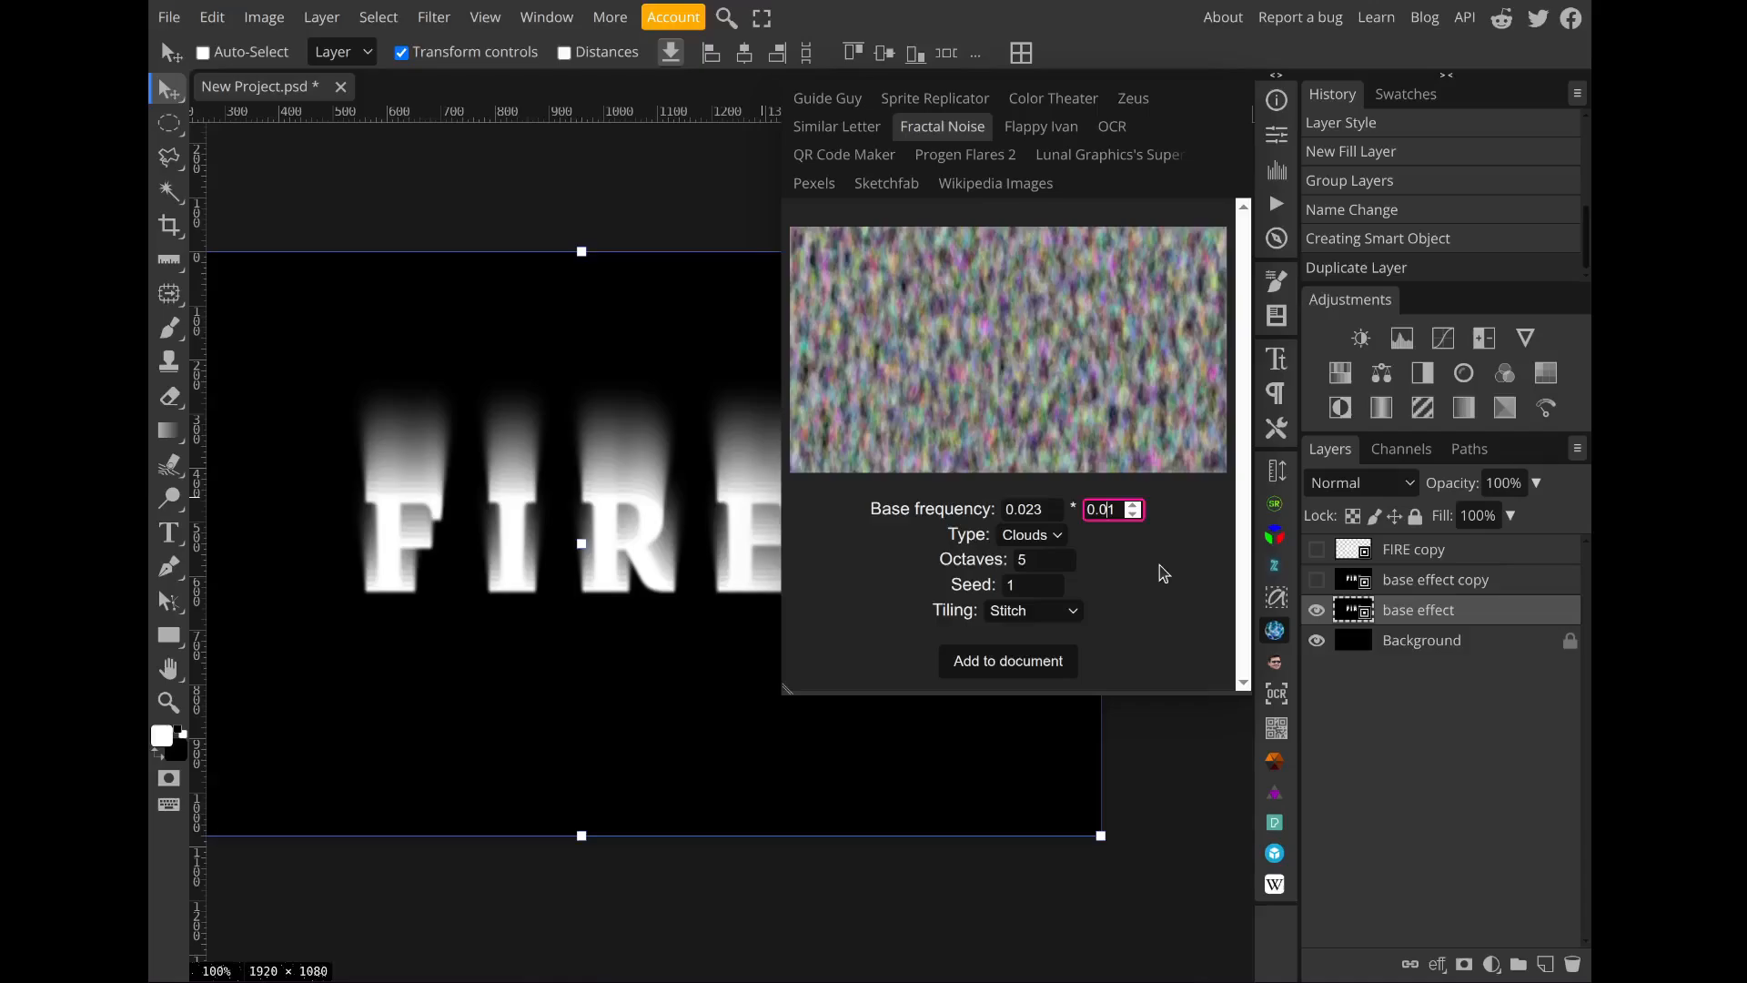
key(Down)
key(Down)
key(Down)
key(Down)
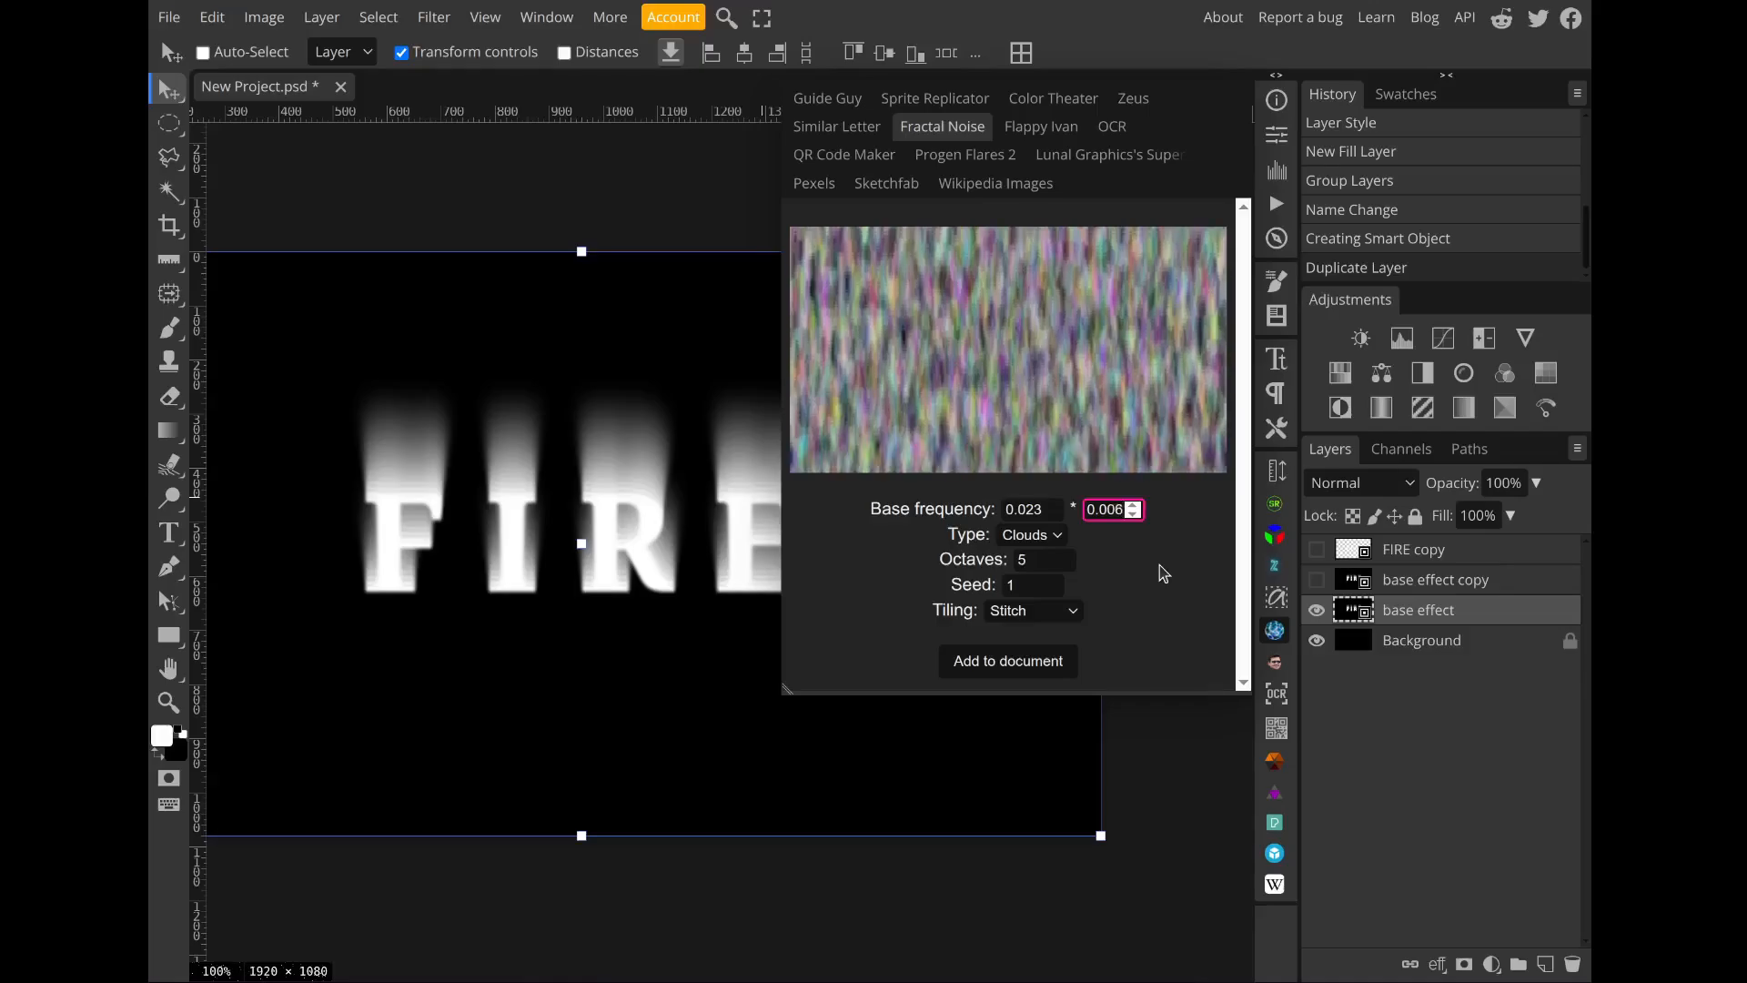
key(Down)
key(Up)
key(Down)
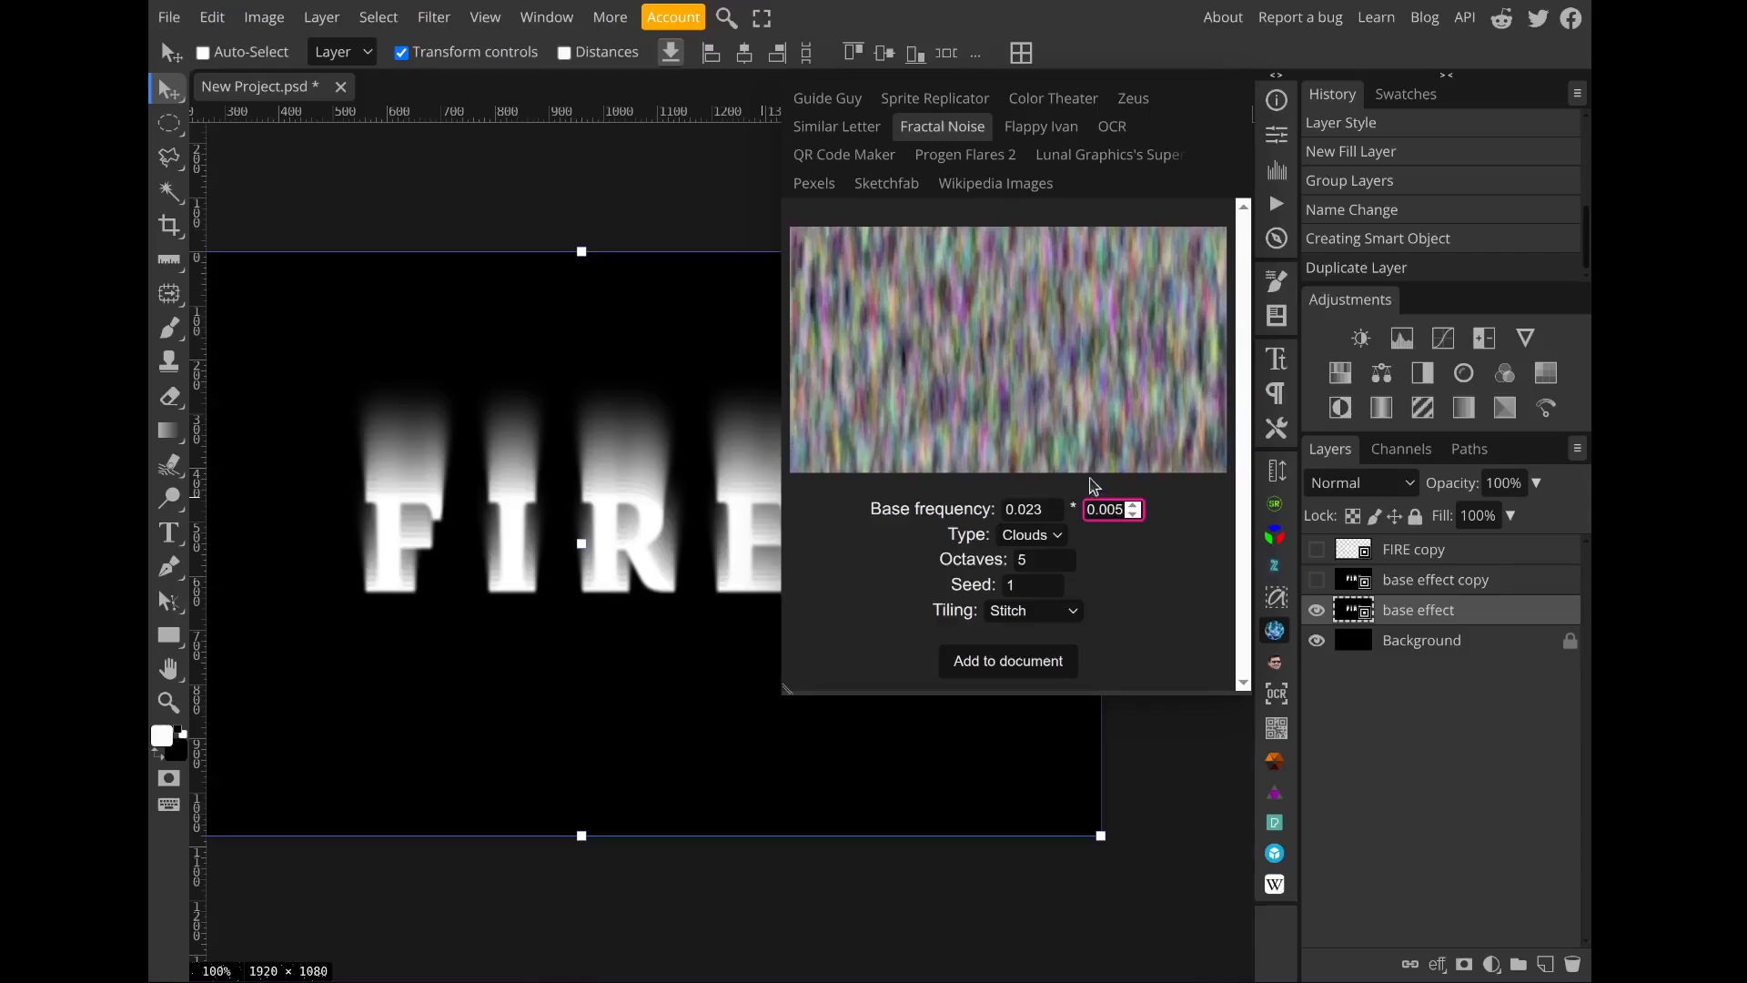
Step: Change the fractal noise type to Energy and set the octaves to 3
click(1056, 537)
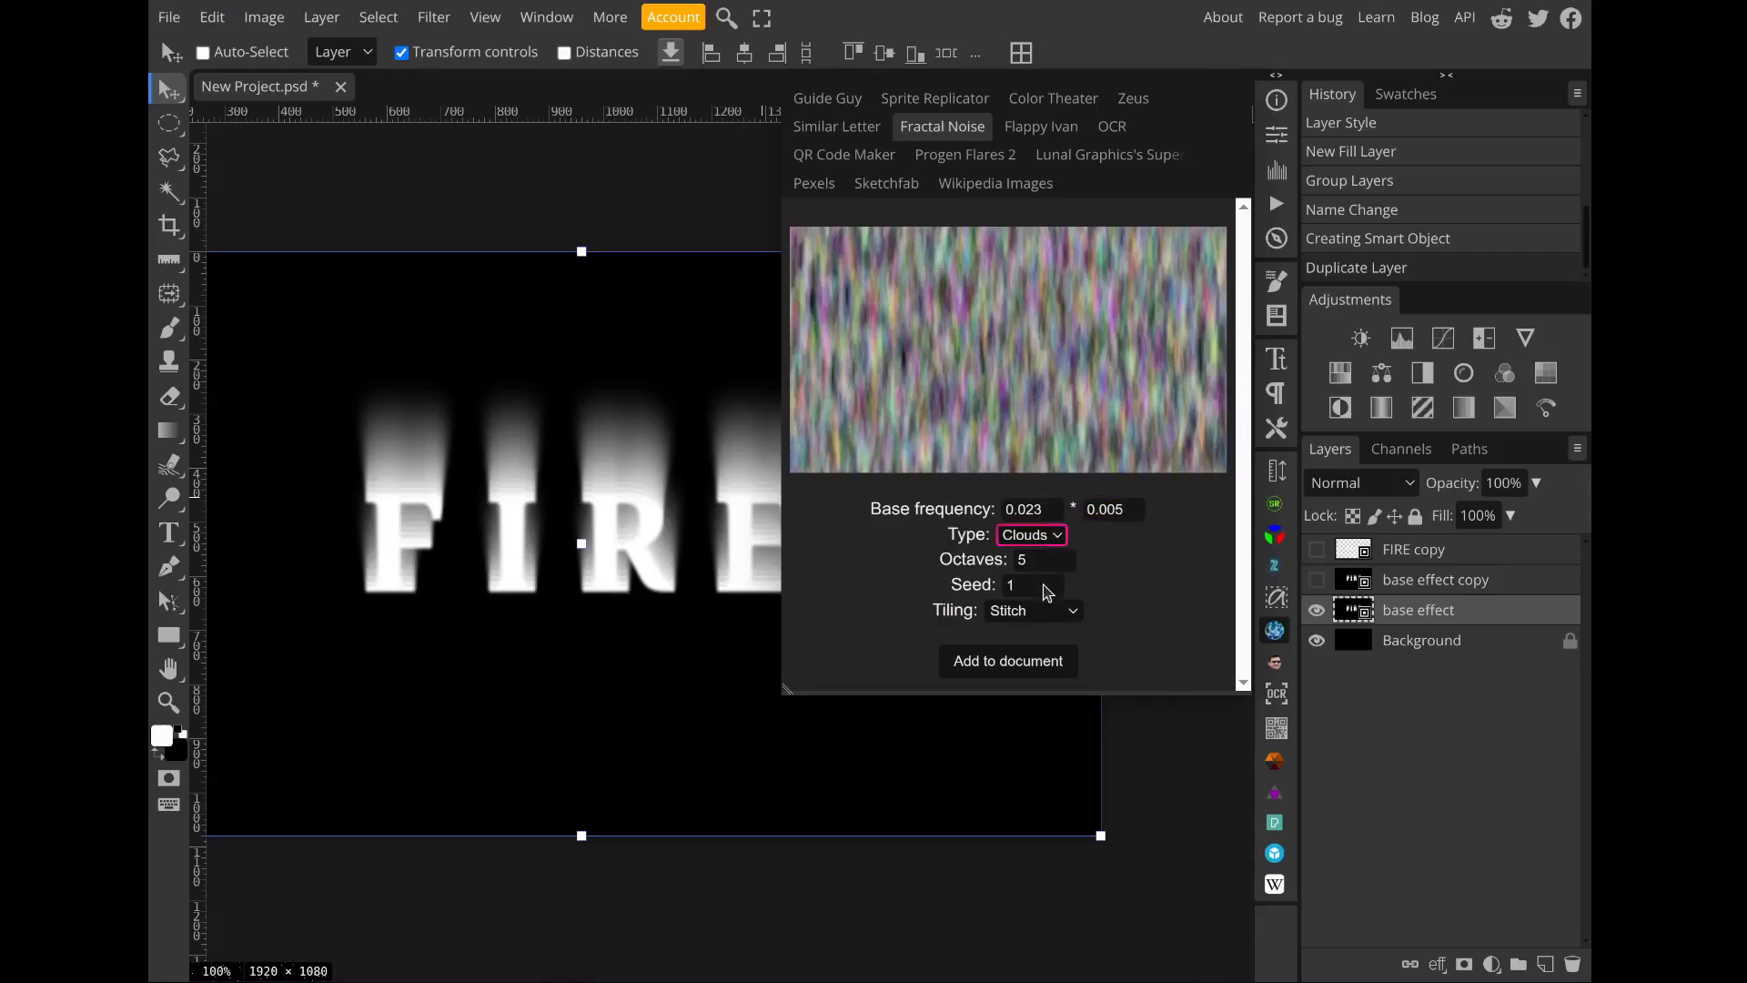
key(Down)
click(1037, 559)
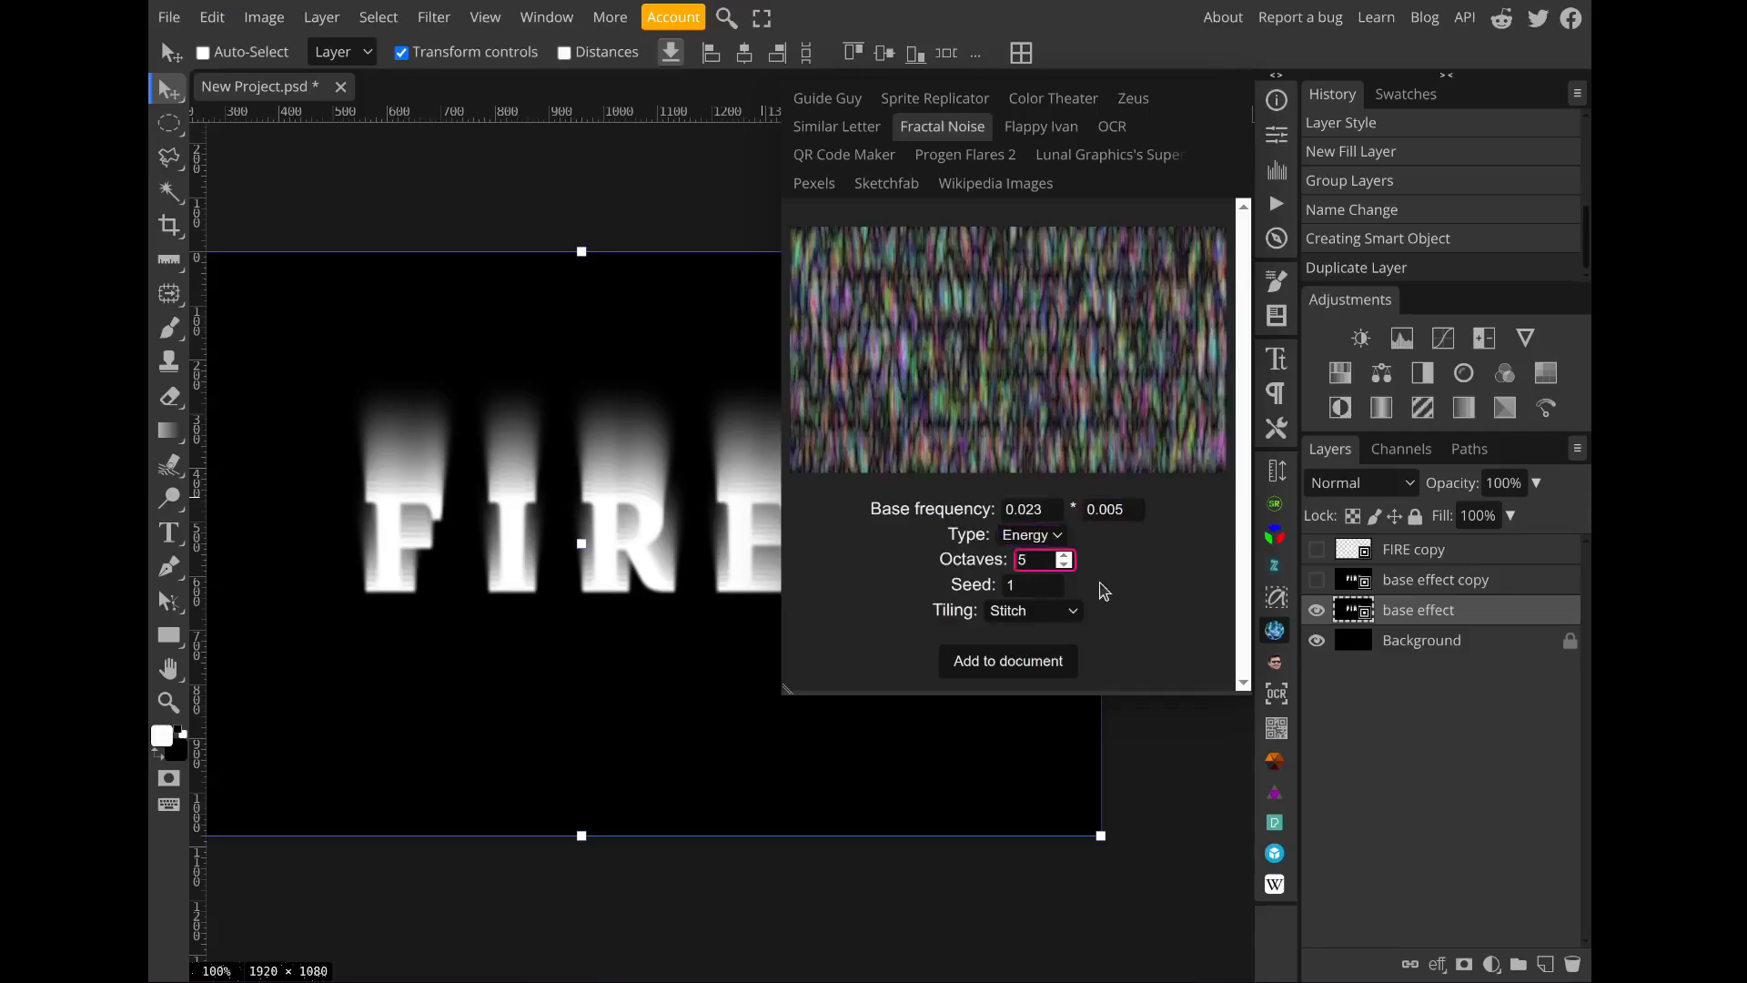
key(Down)
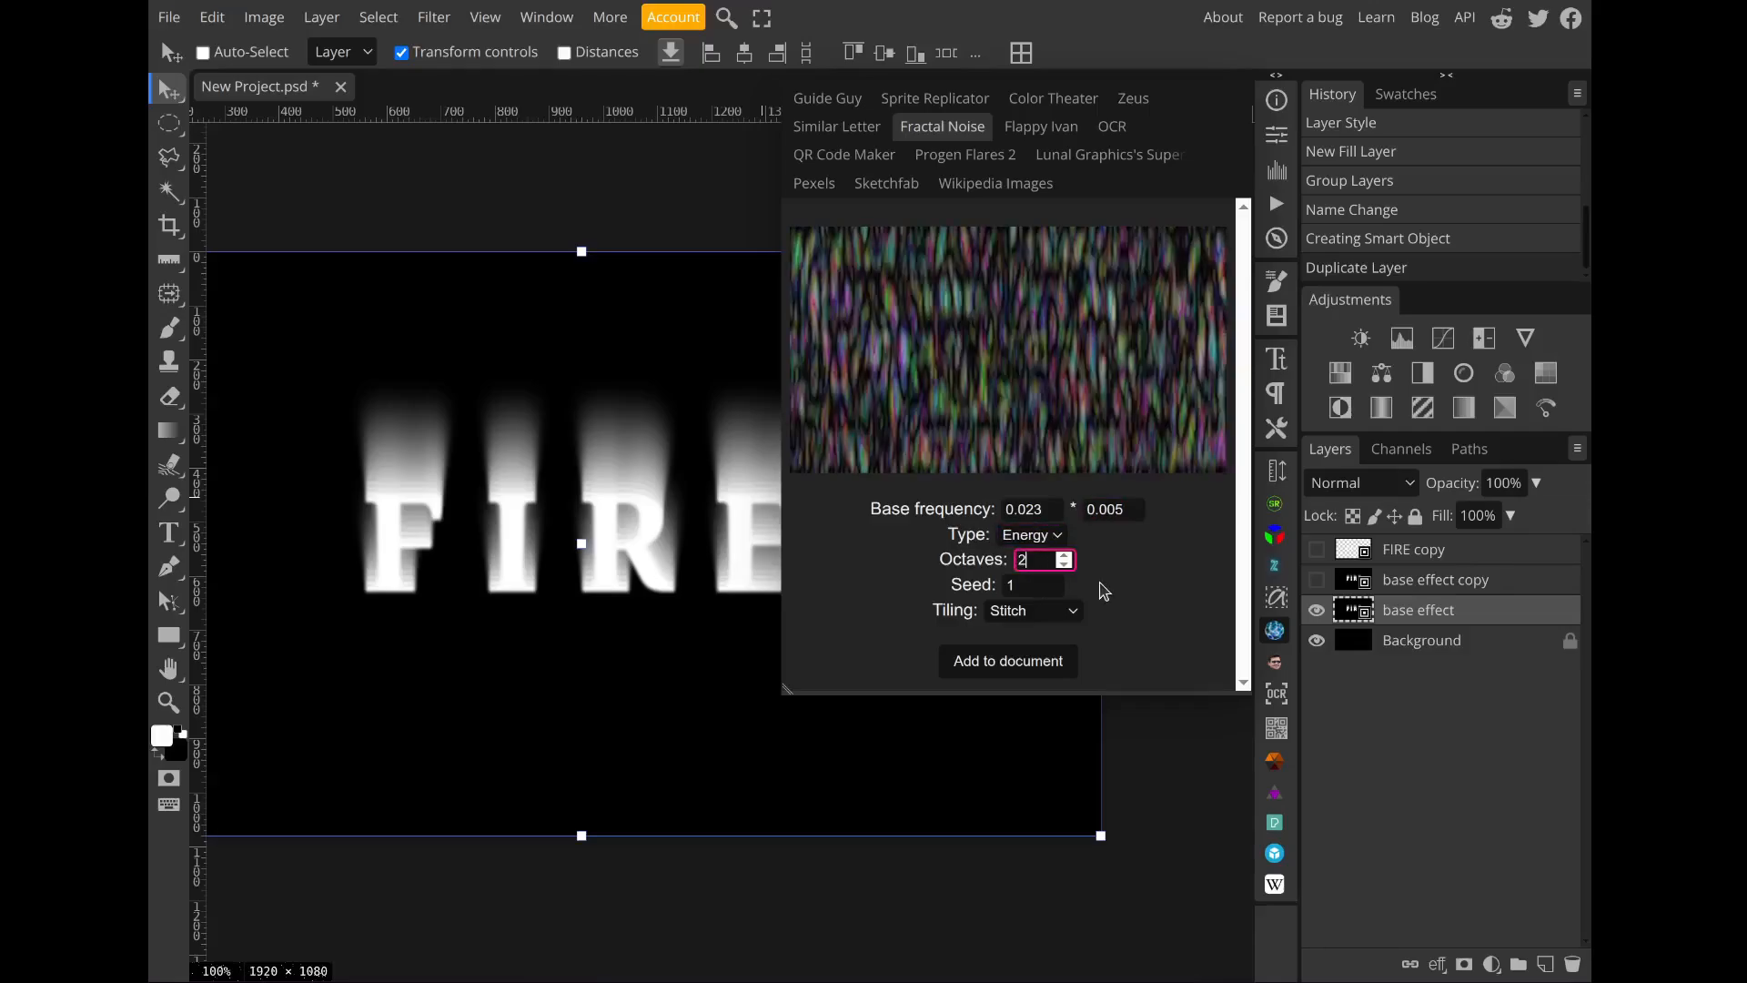
Step: Add the generated noise to the document above the base effect layer and accept its full-canvas placement
click(1061, 668)
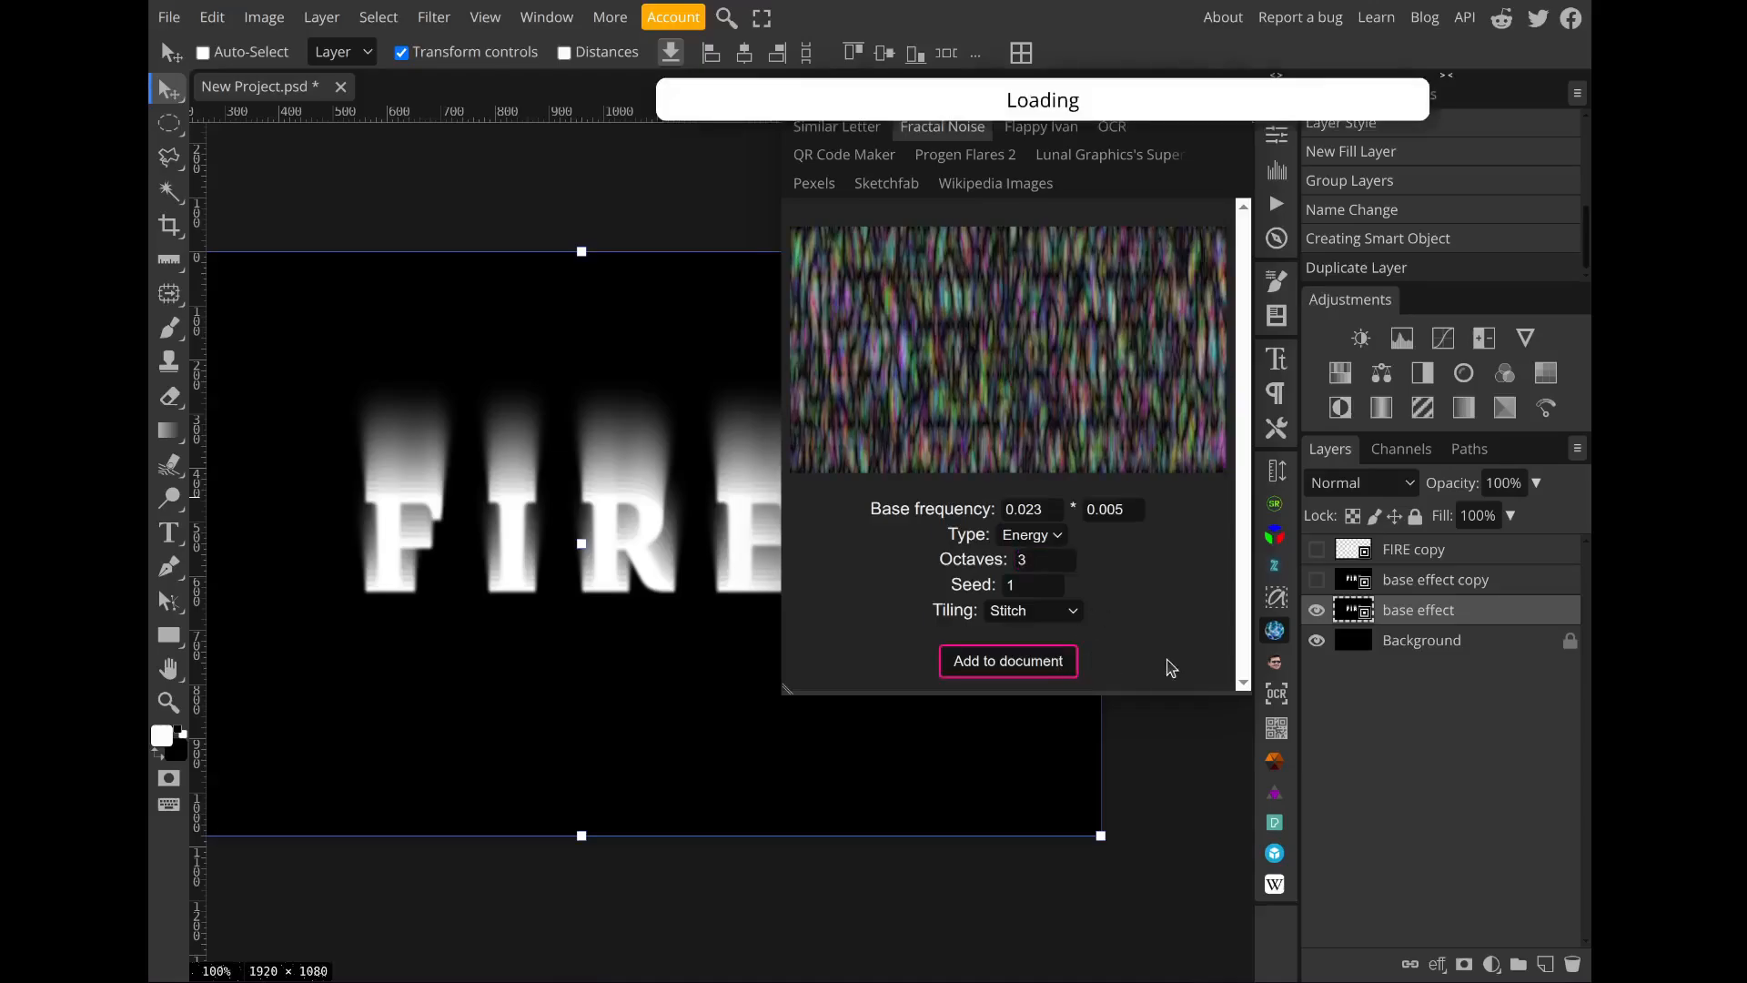
click(1276, 635)
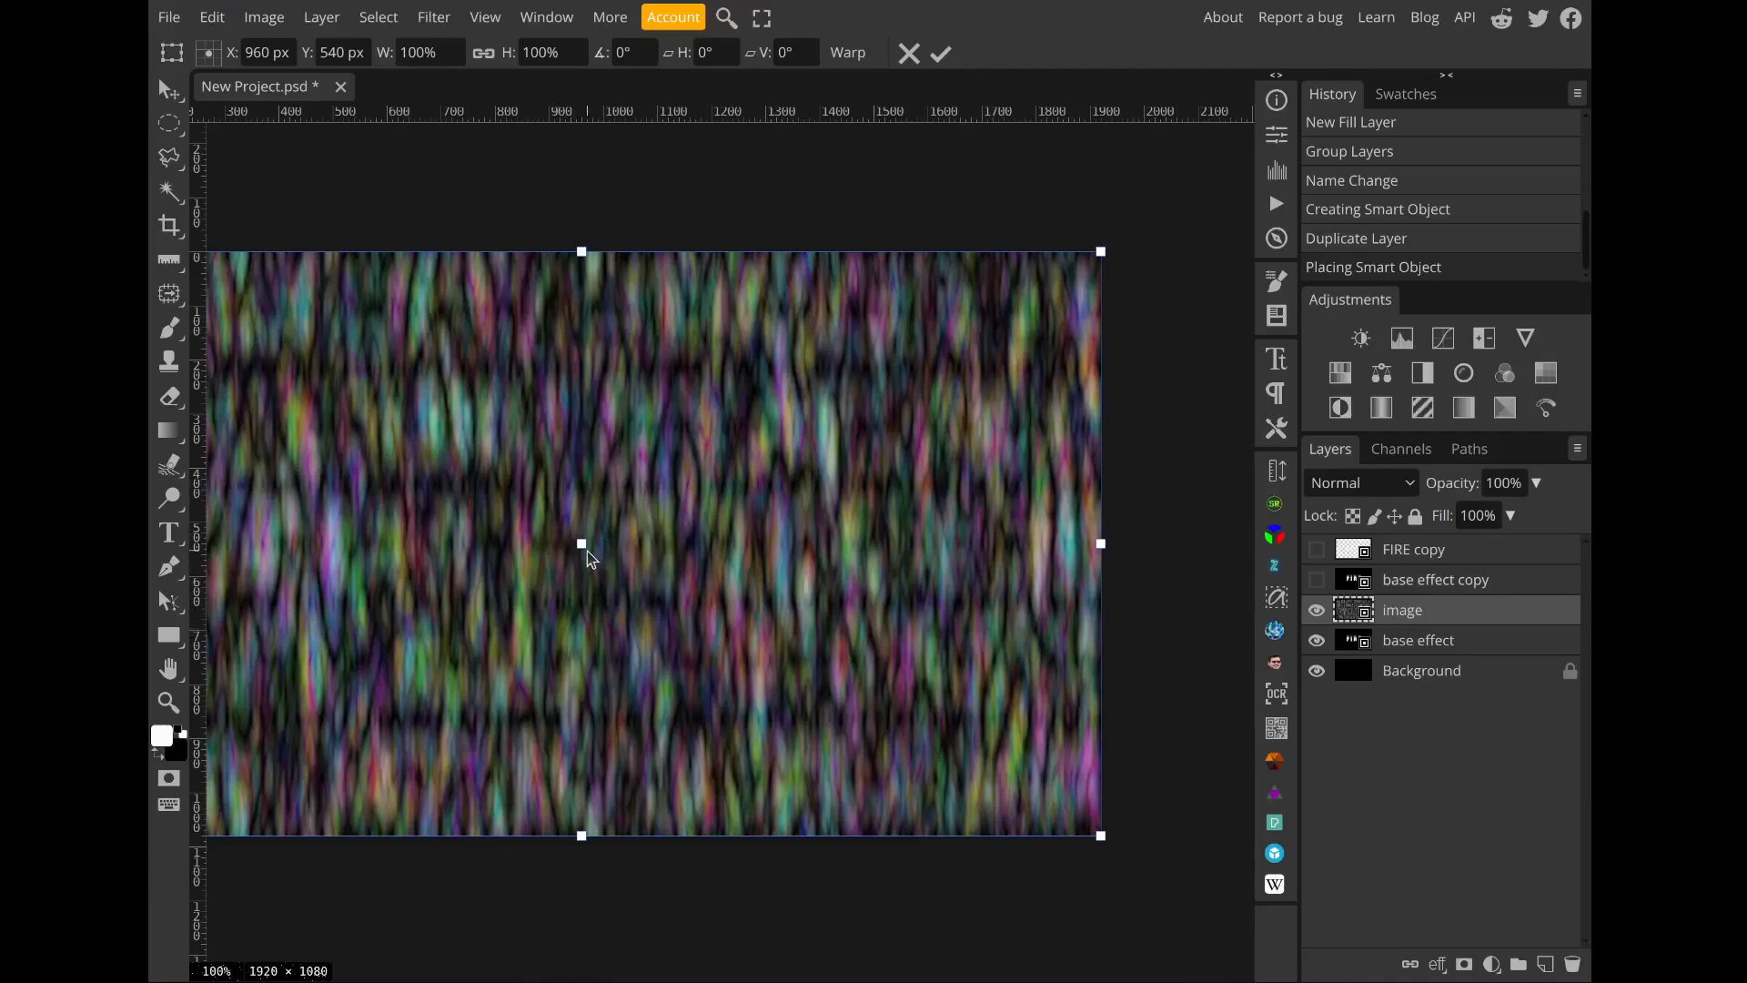
click(941, 53)
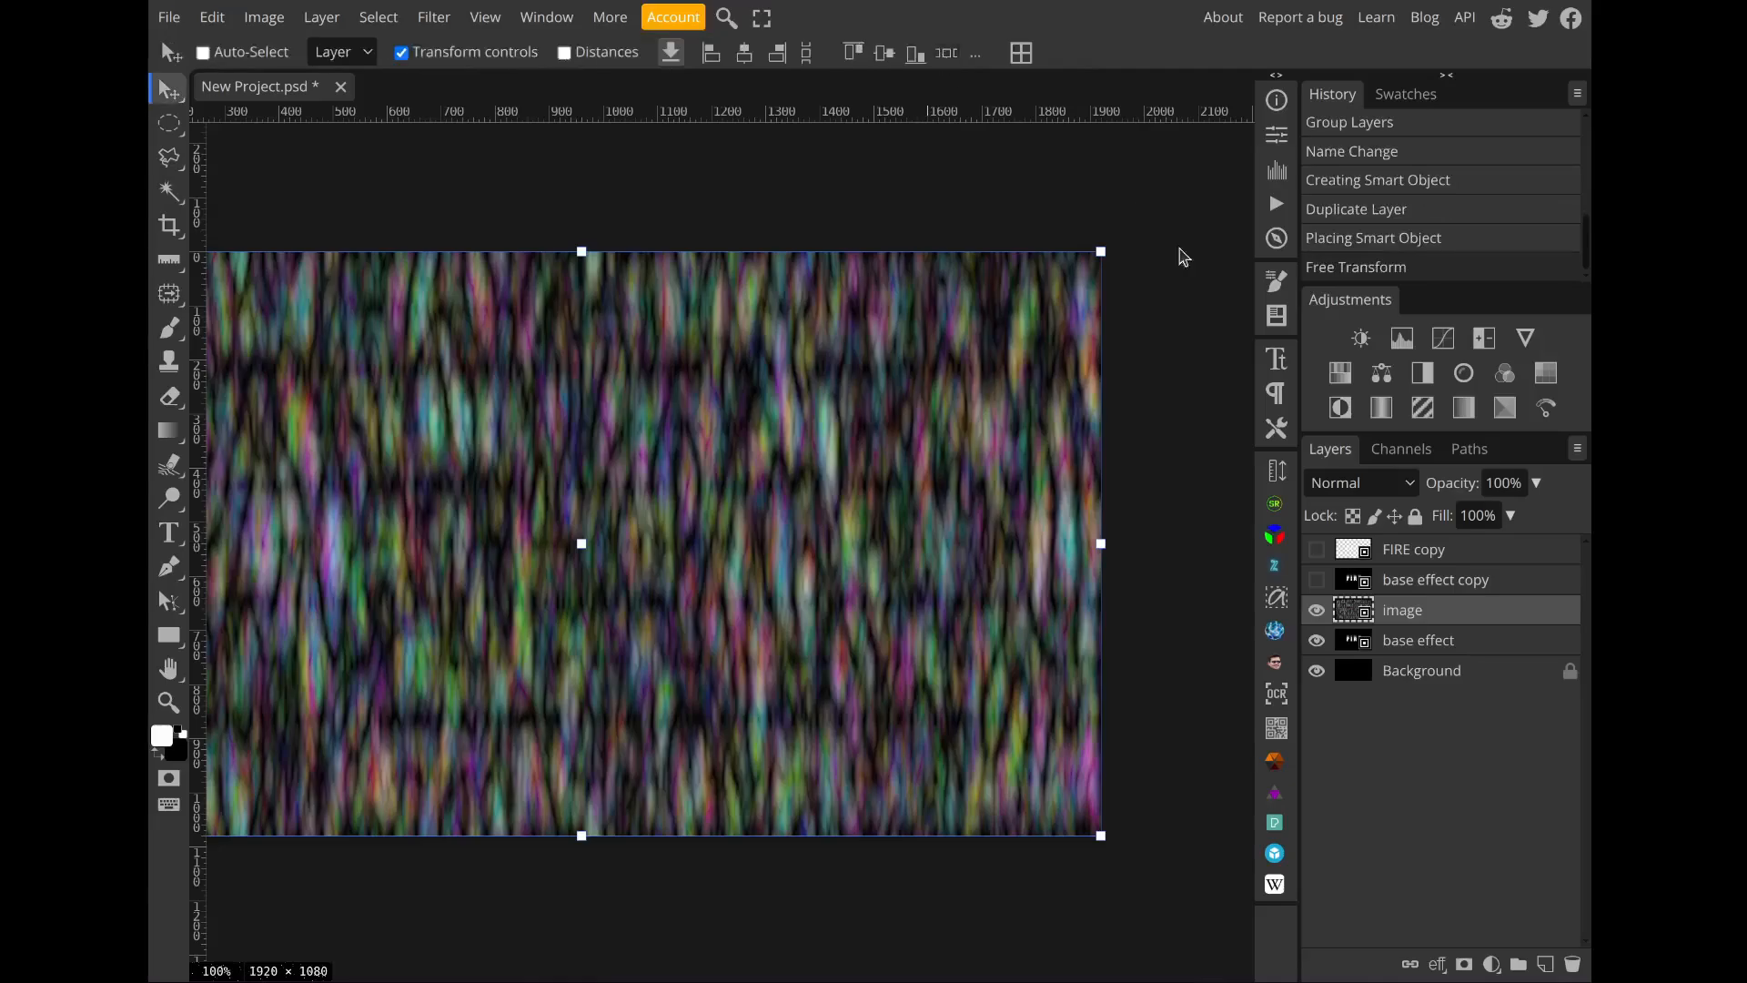
Step: Set the noise image layer's blend mode to Multiply and invert its colours
click(1316, 610)
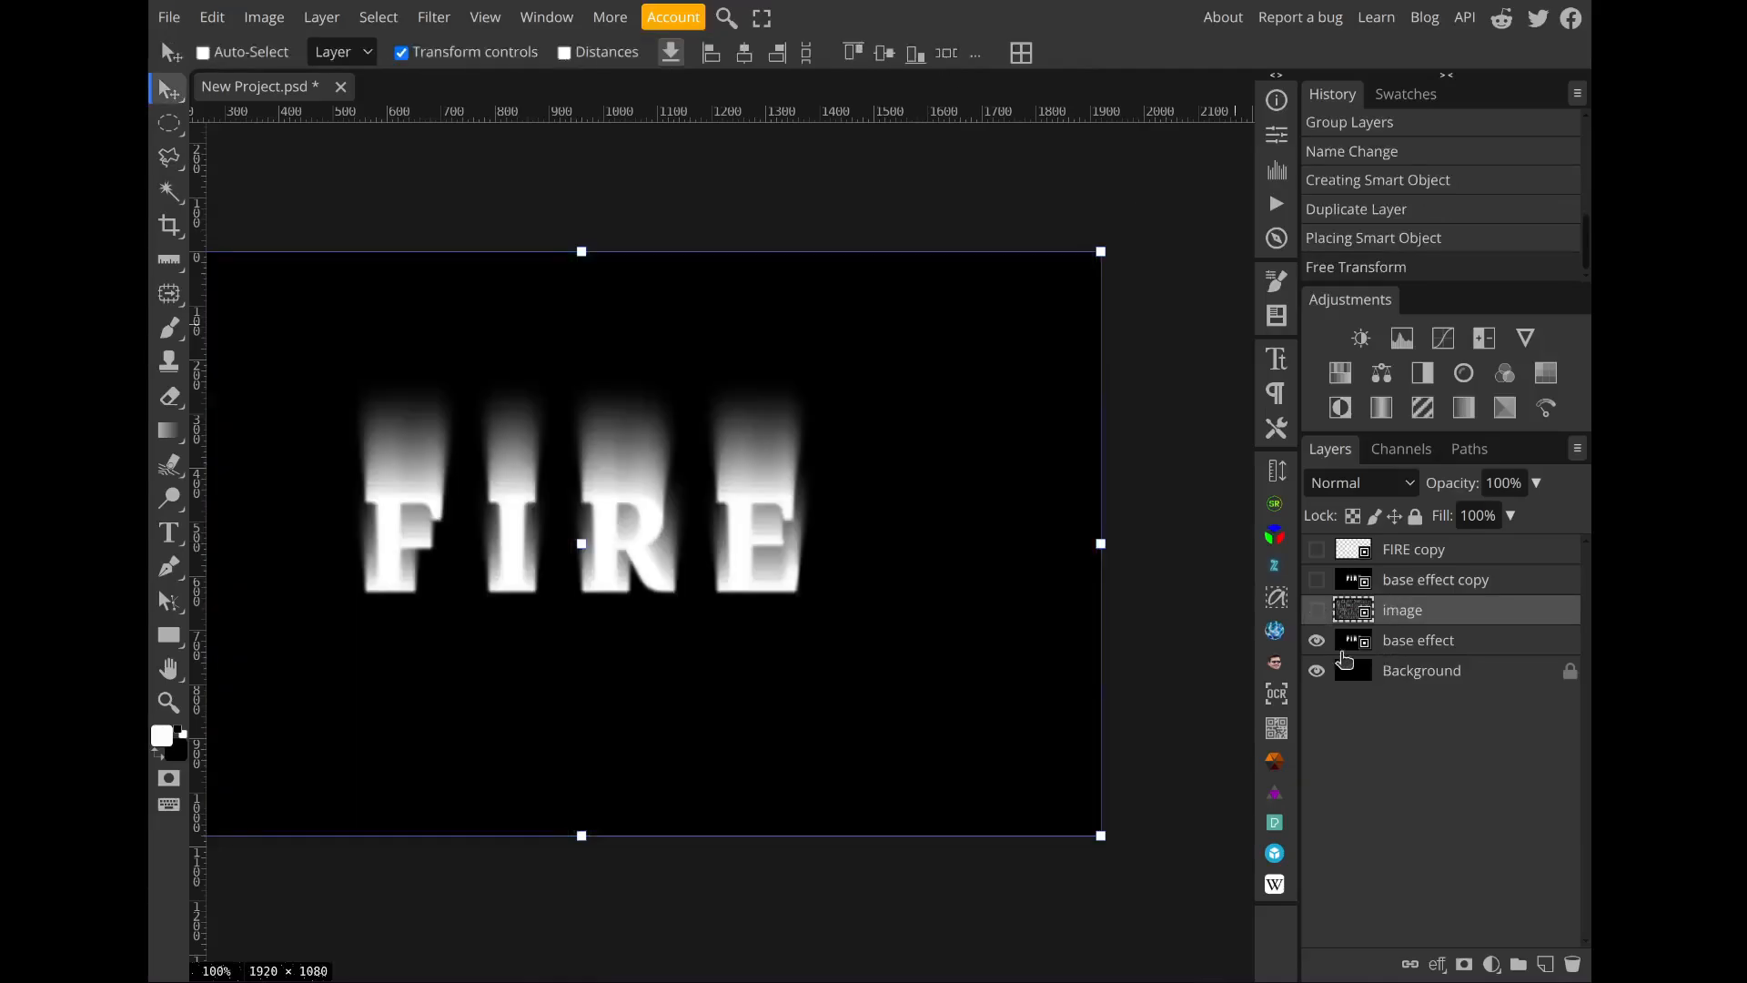
click(1317, 610)
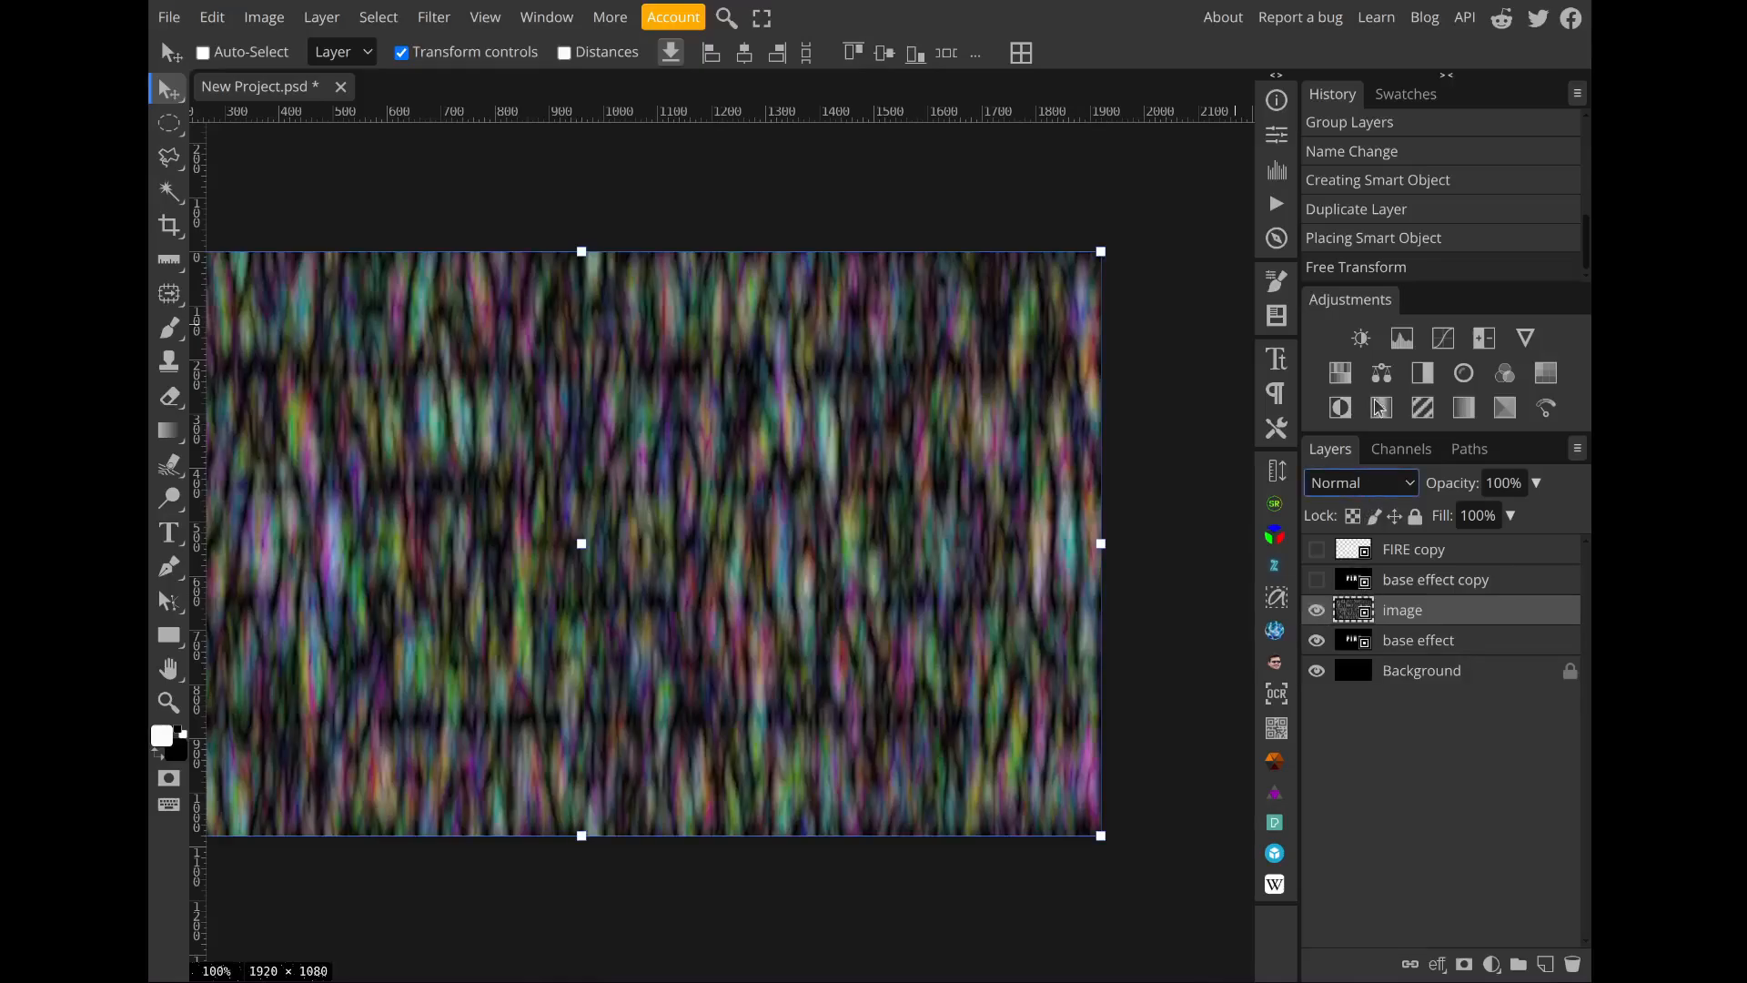
key(m)
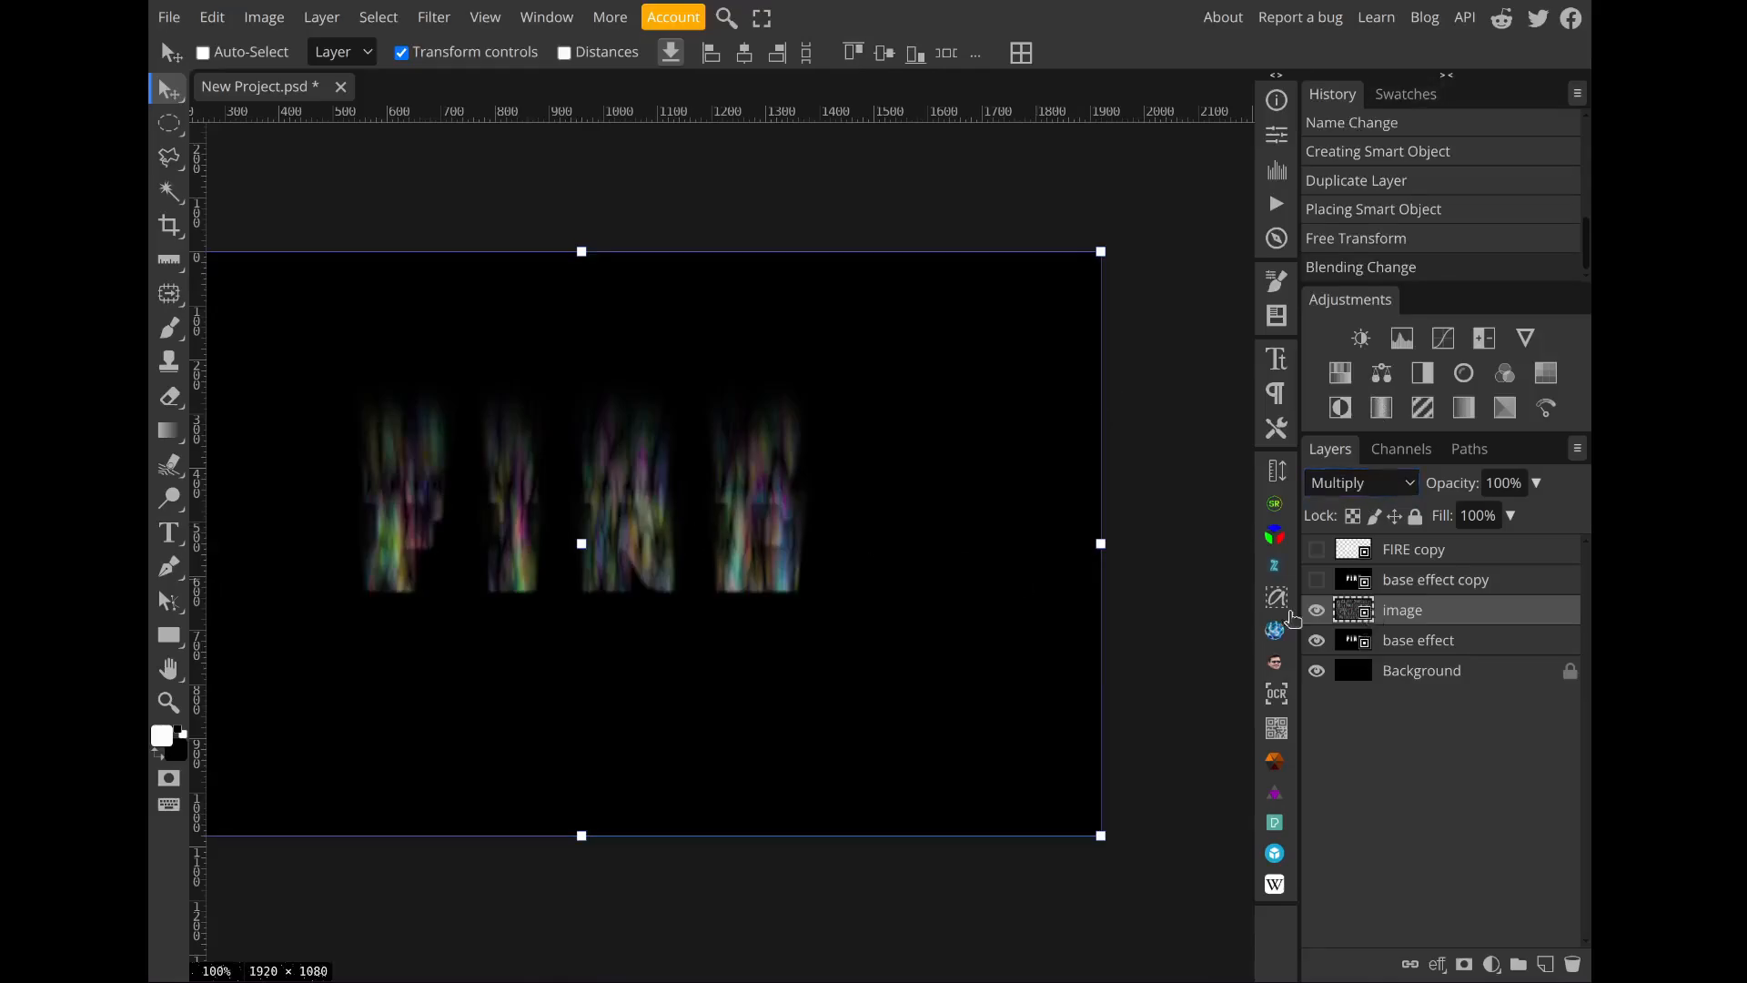
scroll(981, 711, left, 1)
scroll(981, 711, left, 3)
key(ctrl+i)
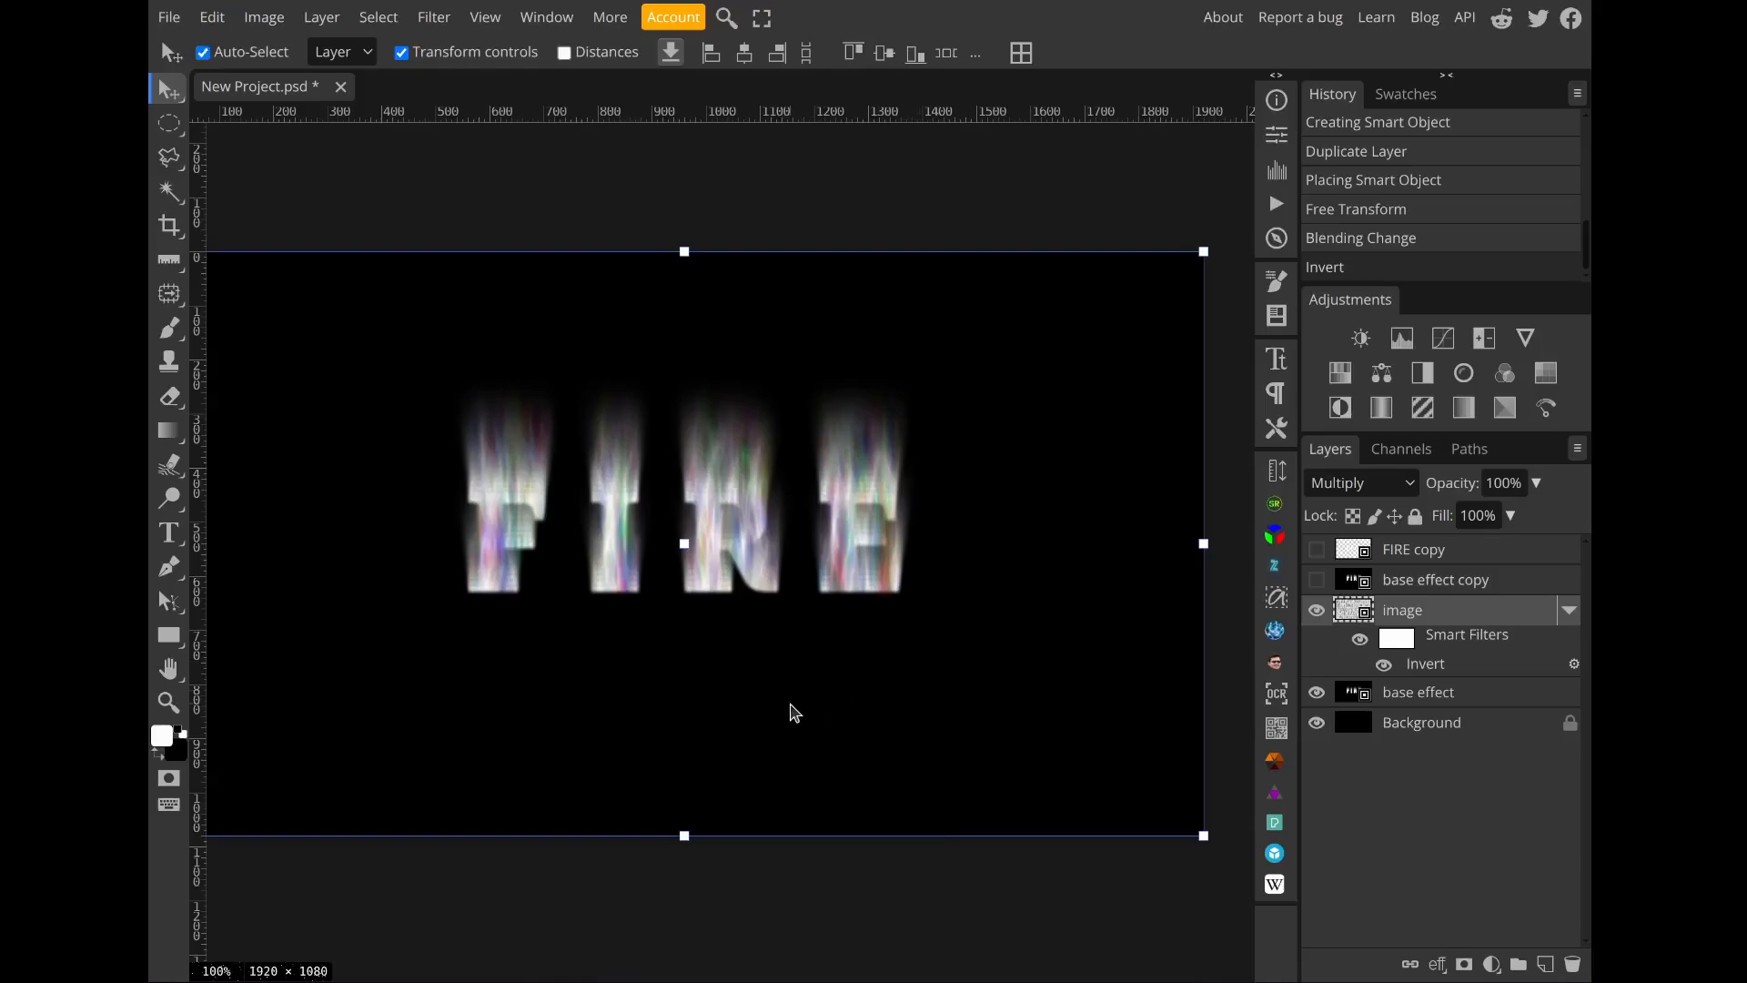
Step: Apply Levels to the noise image layer with the midtone input set to 0.28
key(ctrl+l)
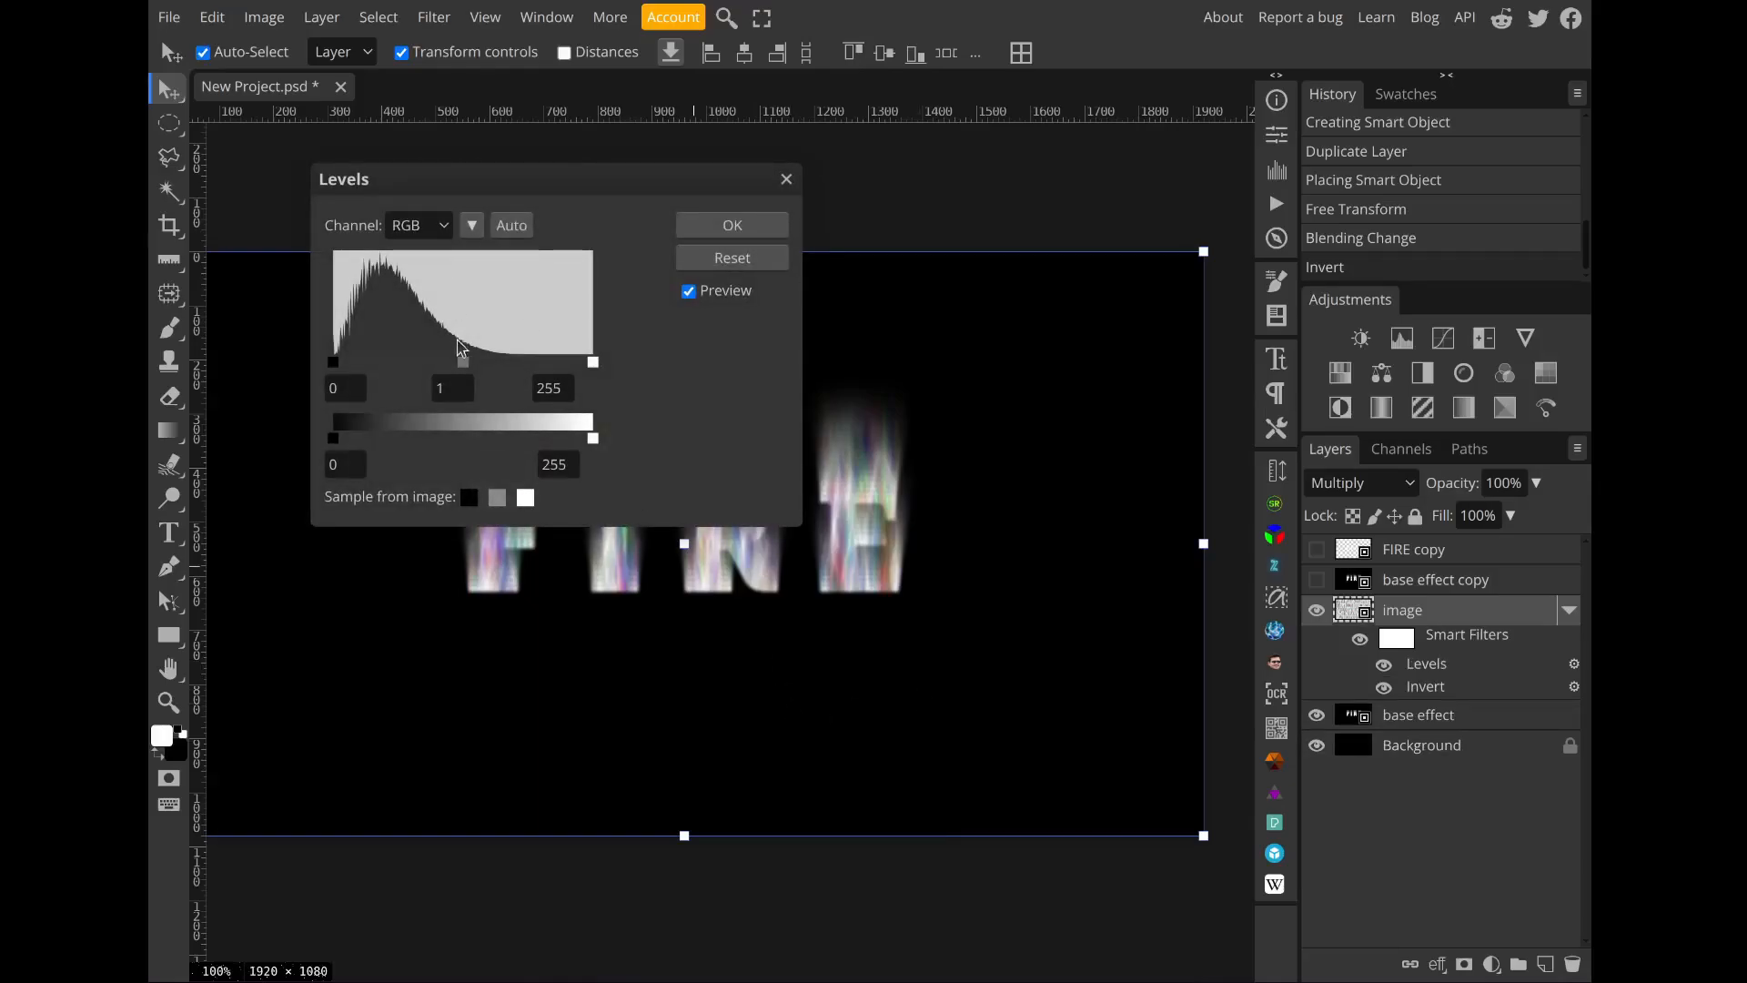
drag(463, 362, 527, 373)
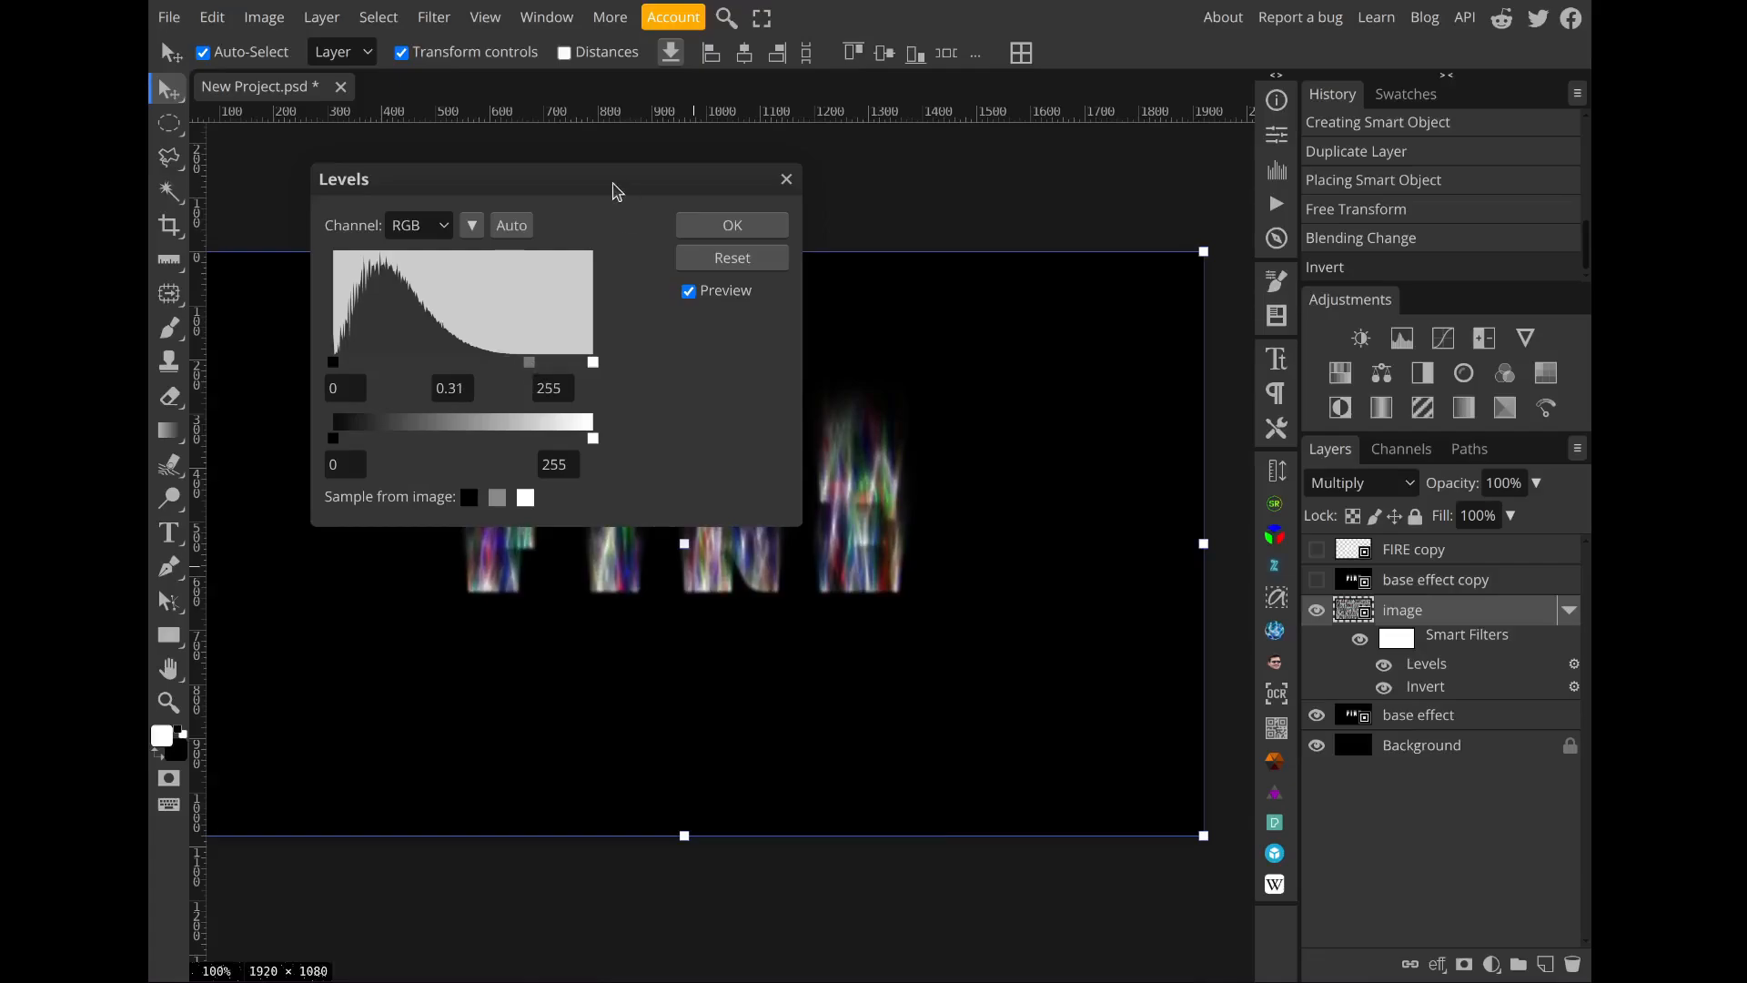
drag(612, 187, 1103, 484)
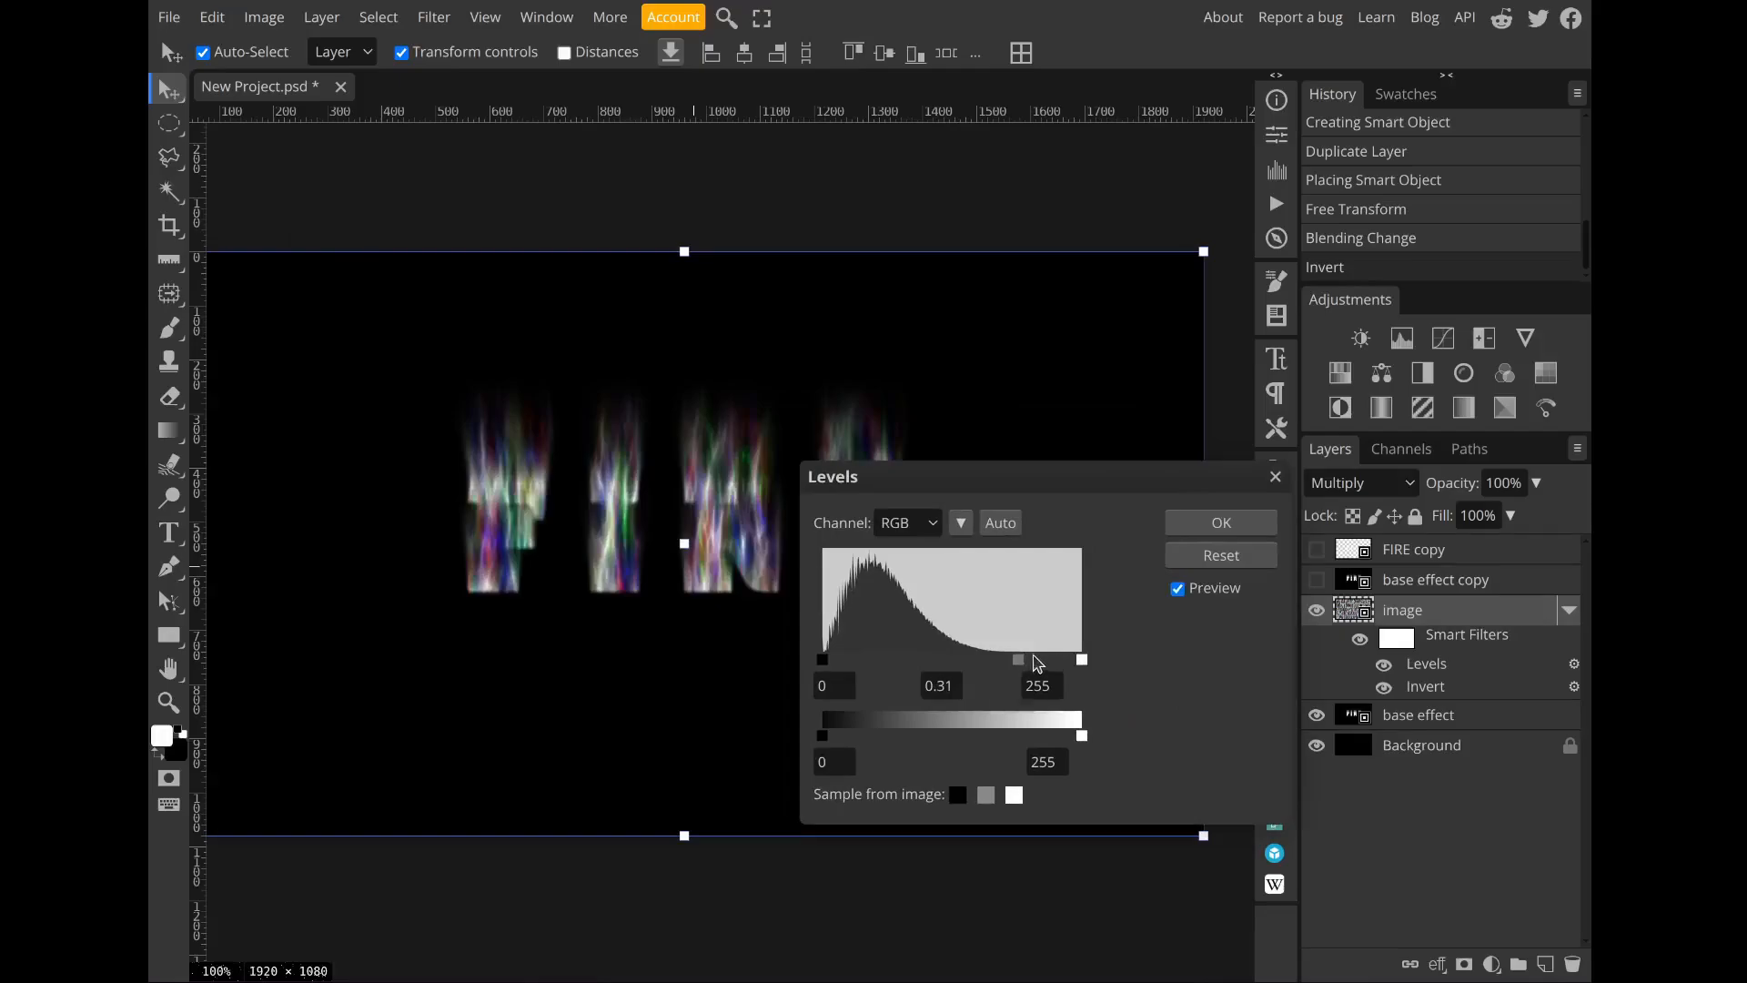
drag(1019, 661, 1026, 662)
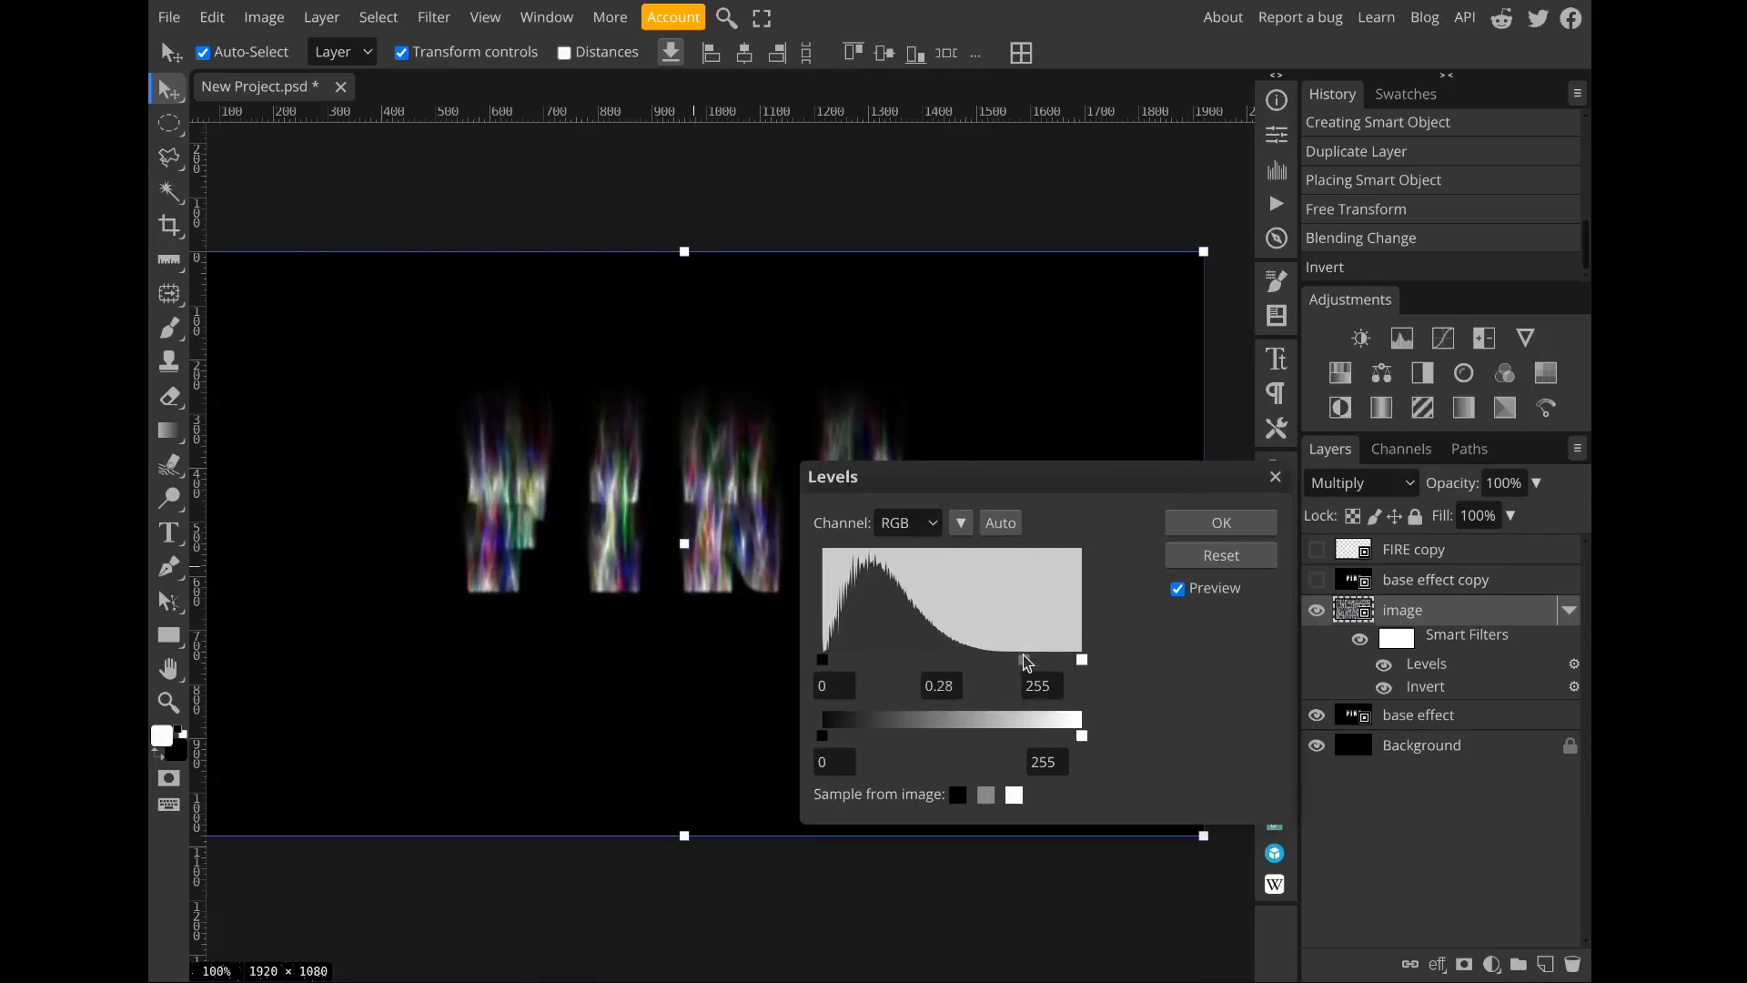
click(1224, 523)
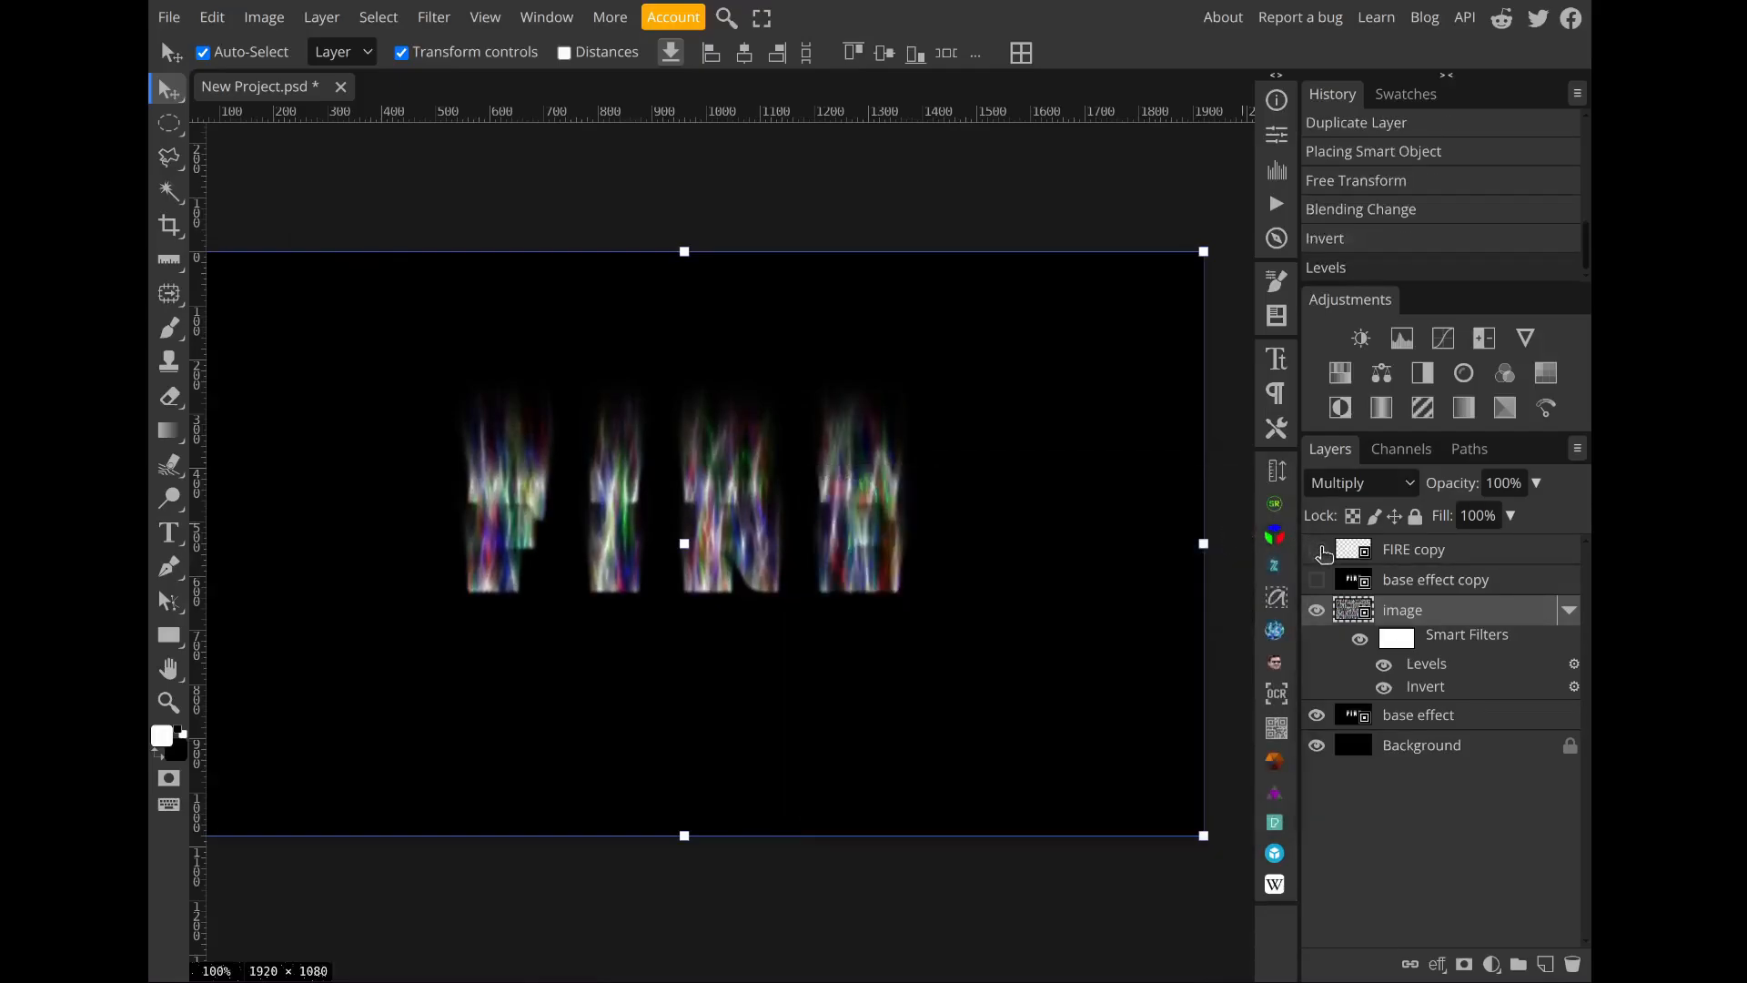
Step: Examine the flame texture across the FIRE letters at about 300% magnification
scroll(507, 527, up, 3)
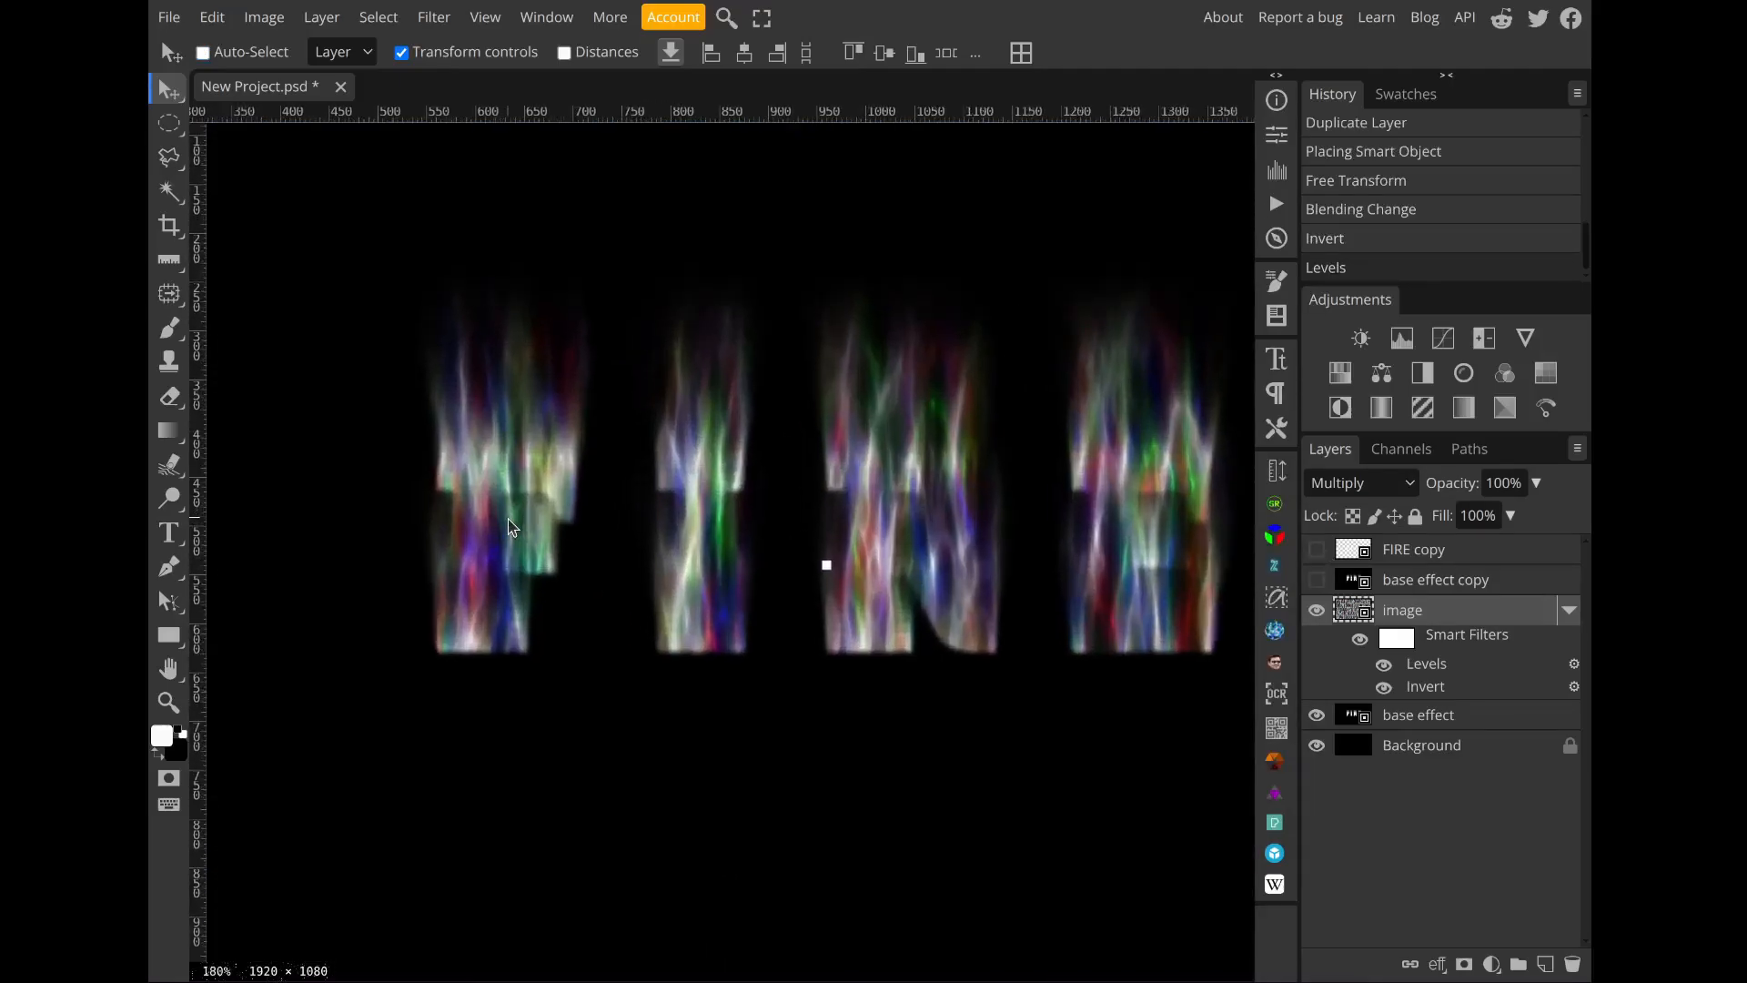
scroll(508, 528, up, 3)
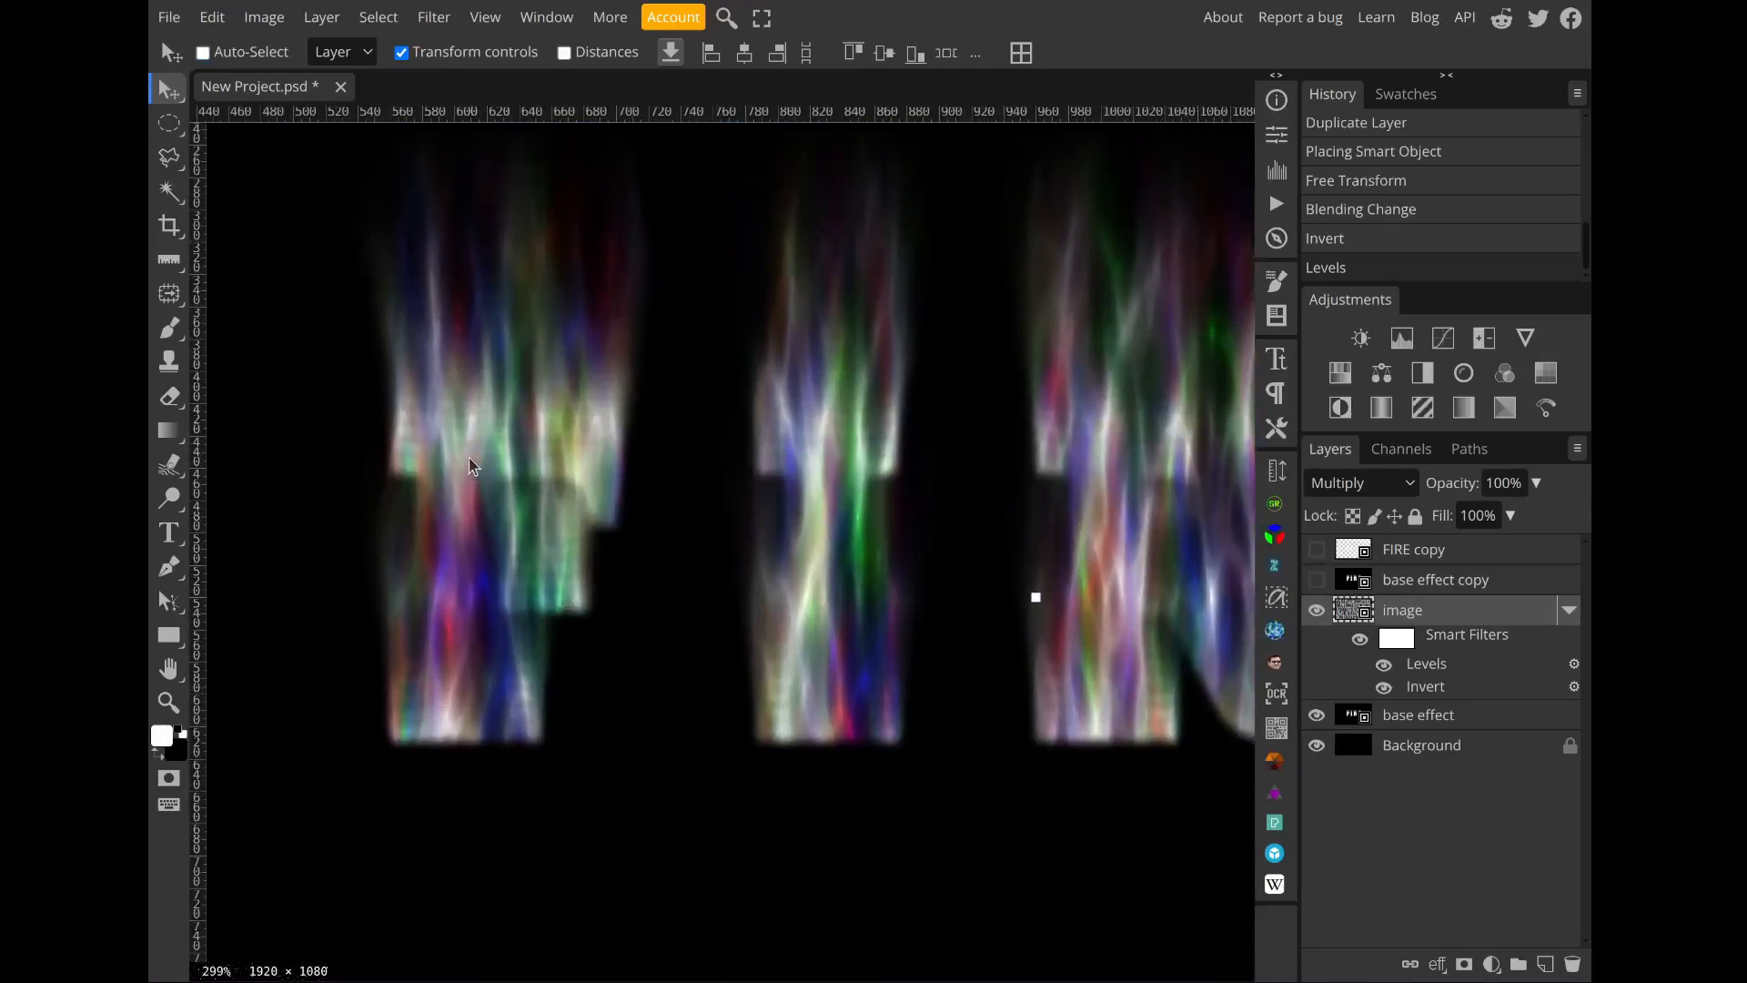
scroll(508, 440, right, 3)
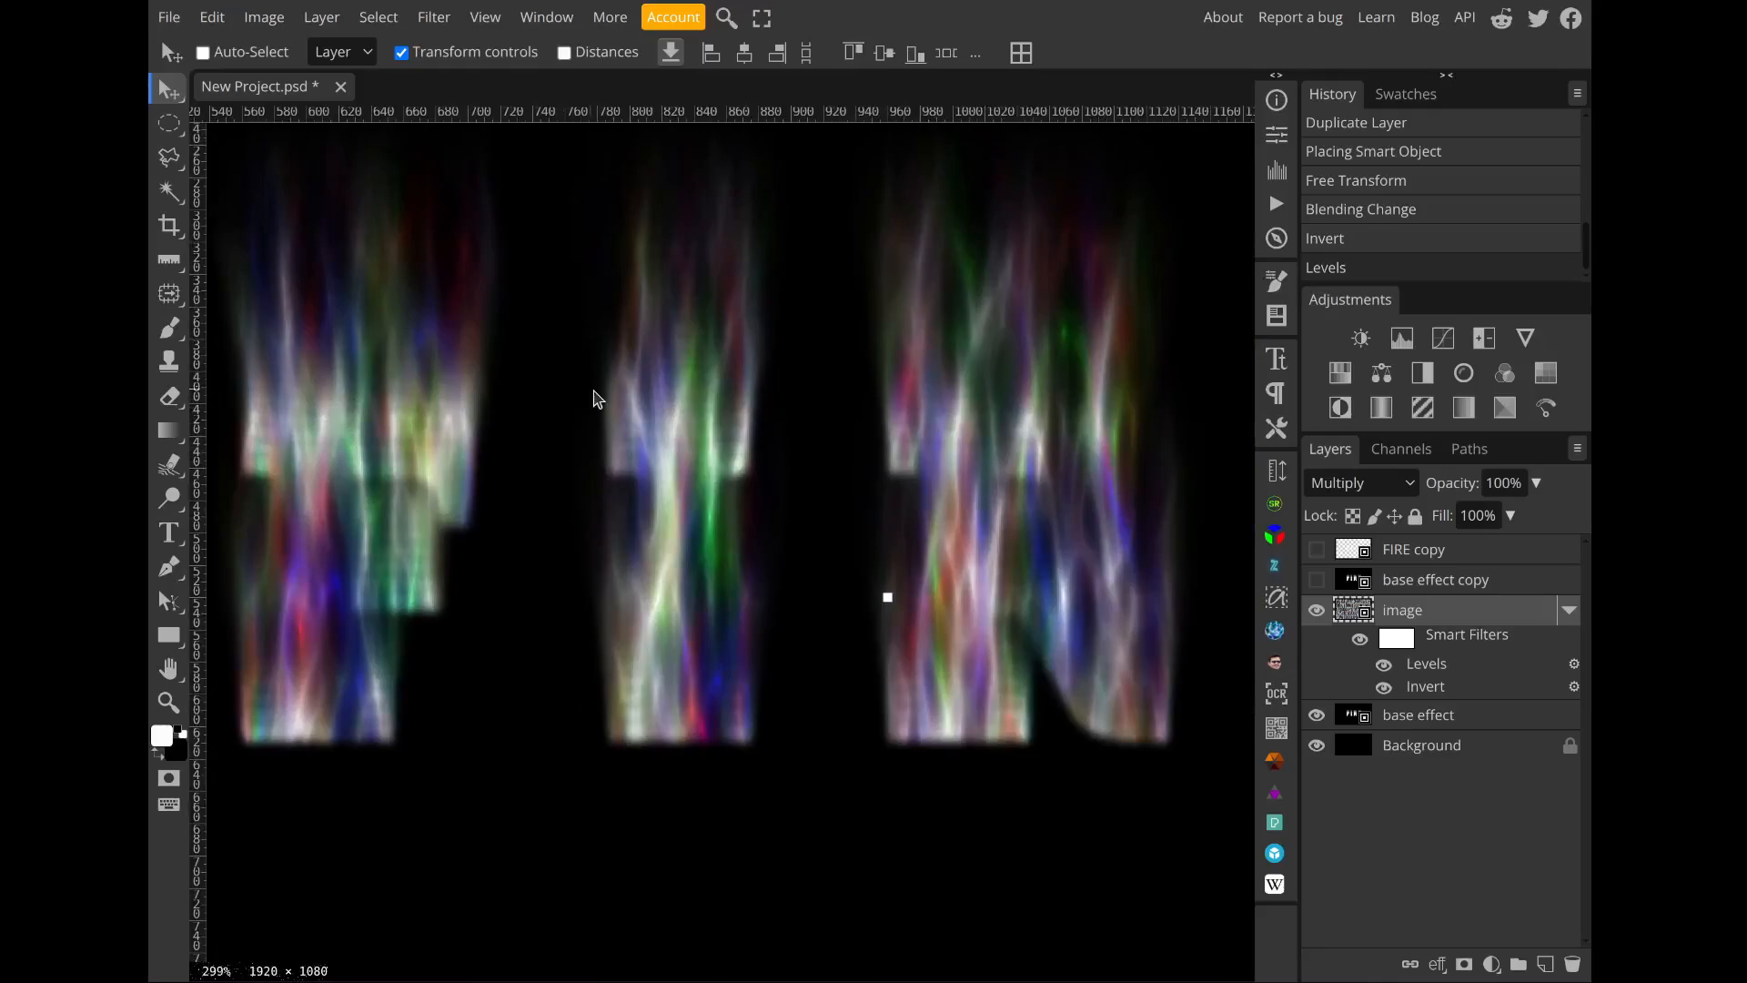
scroll(792, 392, right, 5)
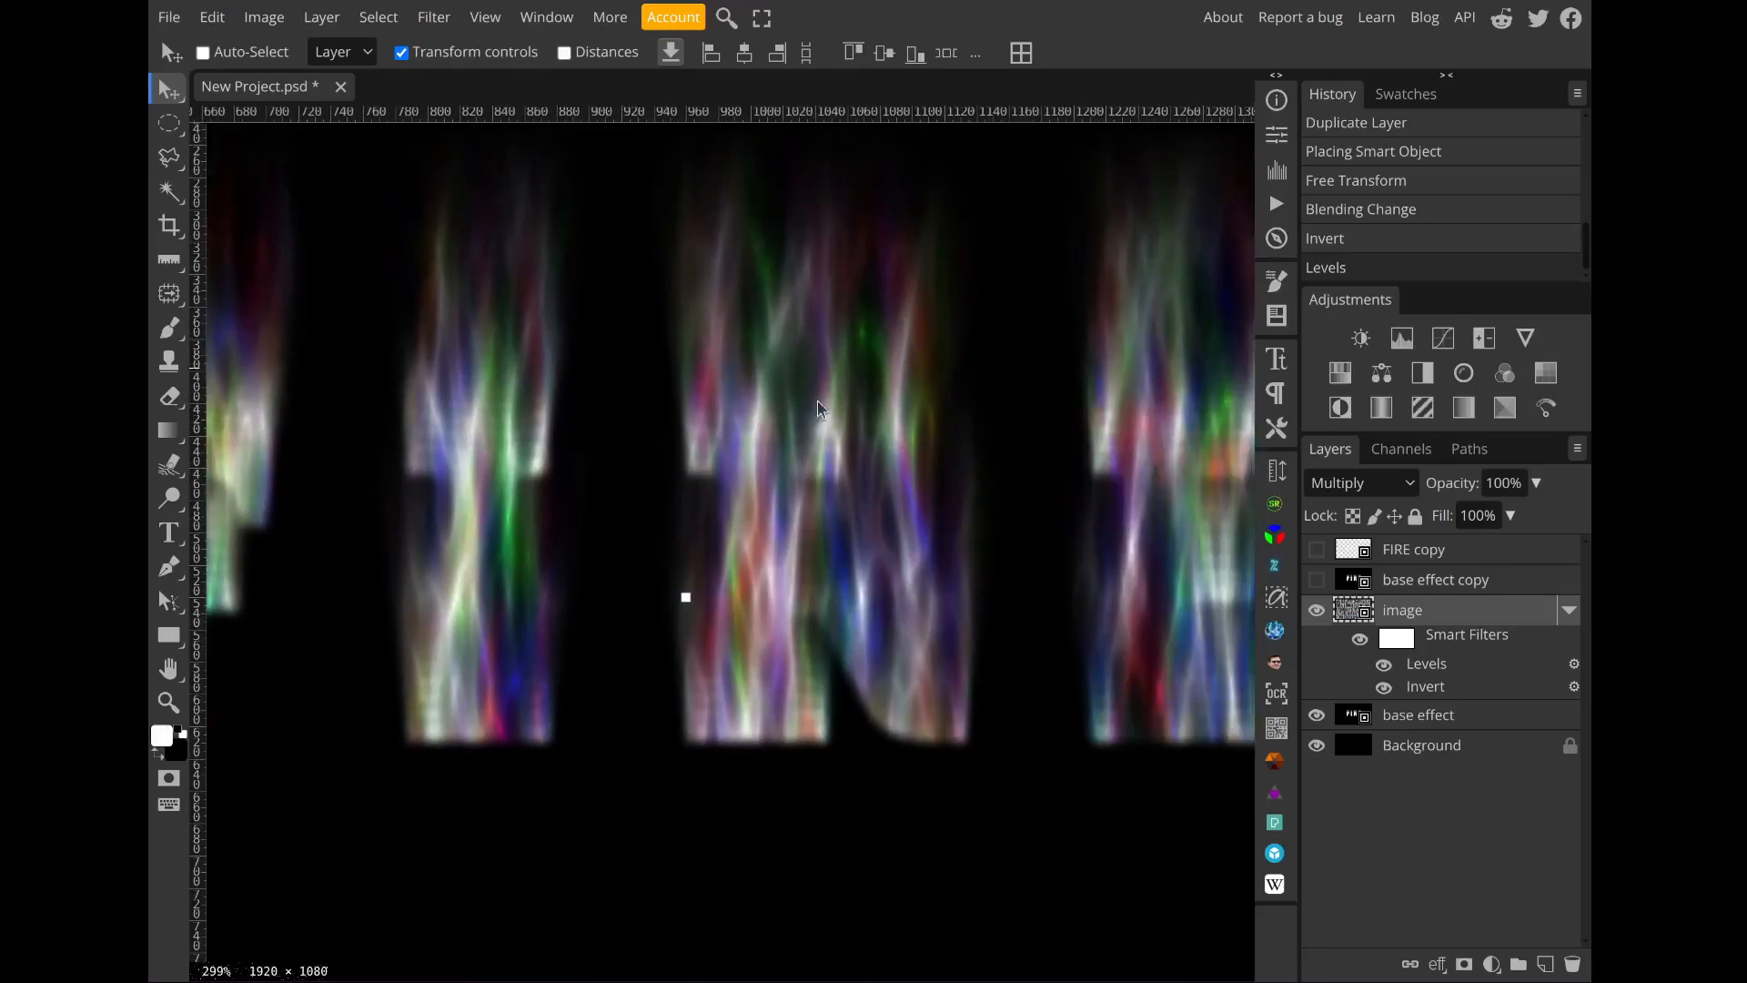
scroll(821, 401, right, 3)
scroll(1001, 418, left, 3)
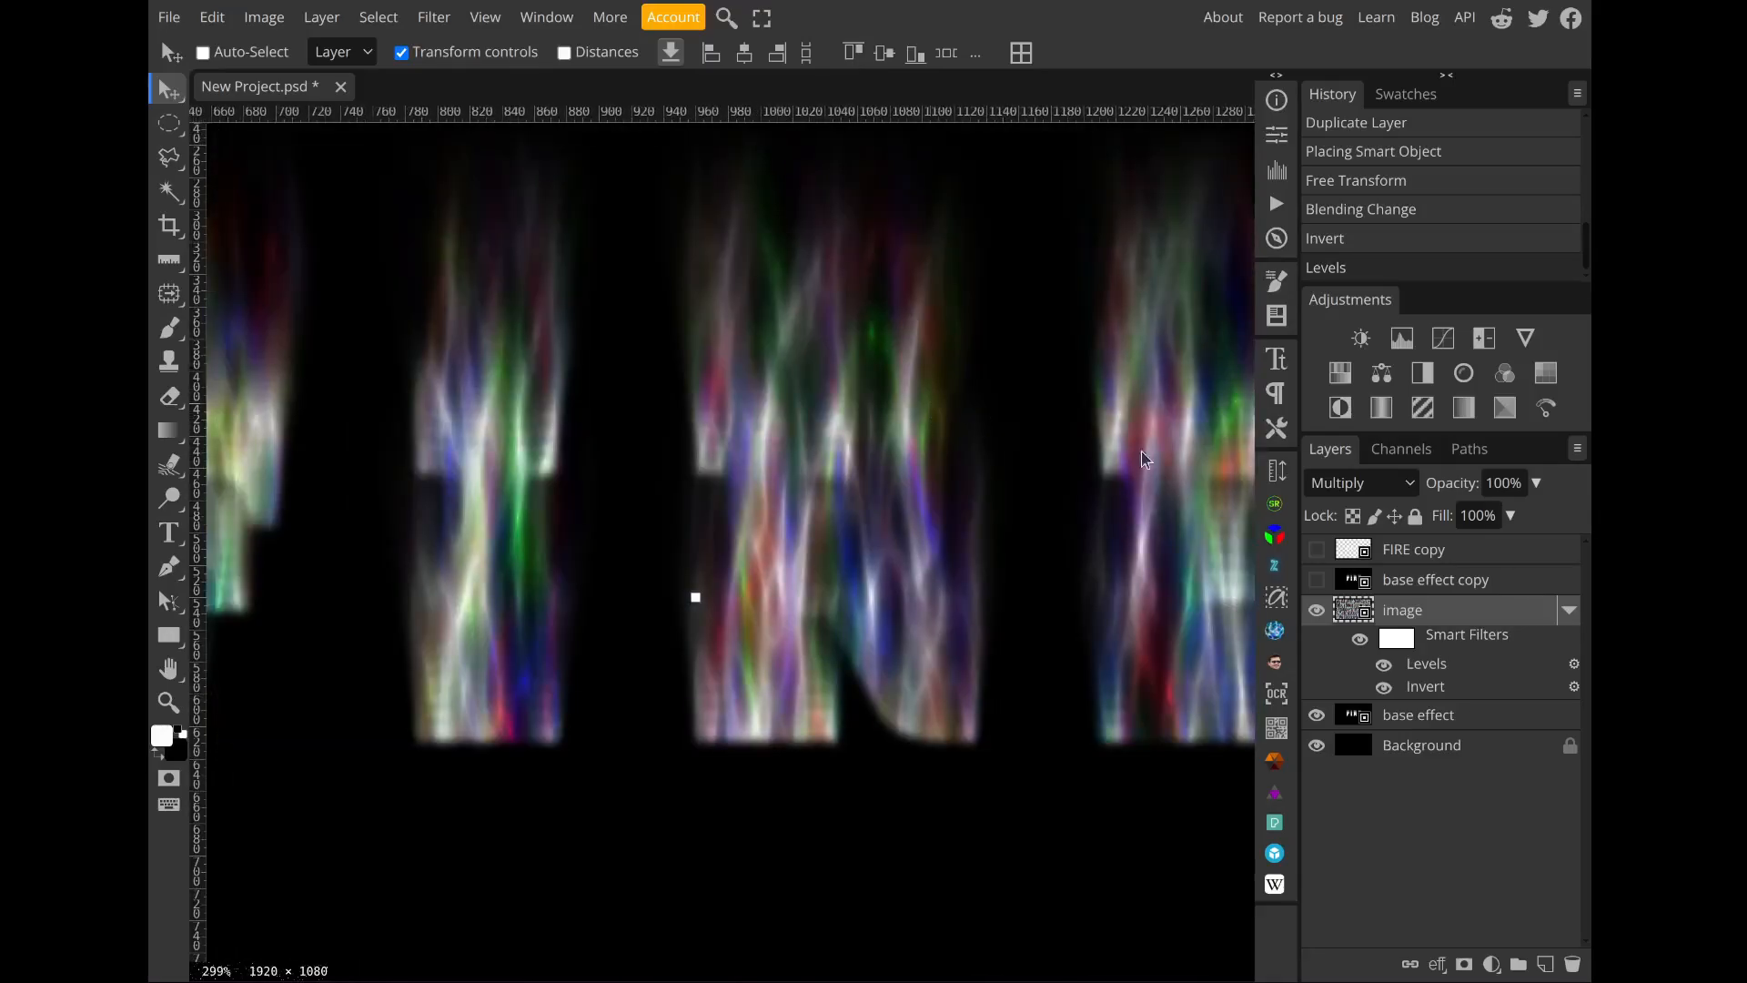
Step: Open the contents of the base effect smart object and set the FIRE layer's Gaussian Blur radius to 5 px
click(1364, 718)
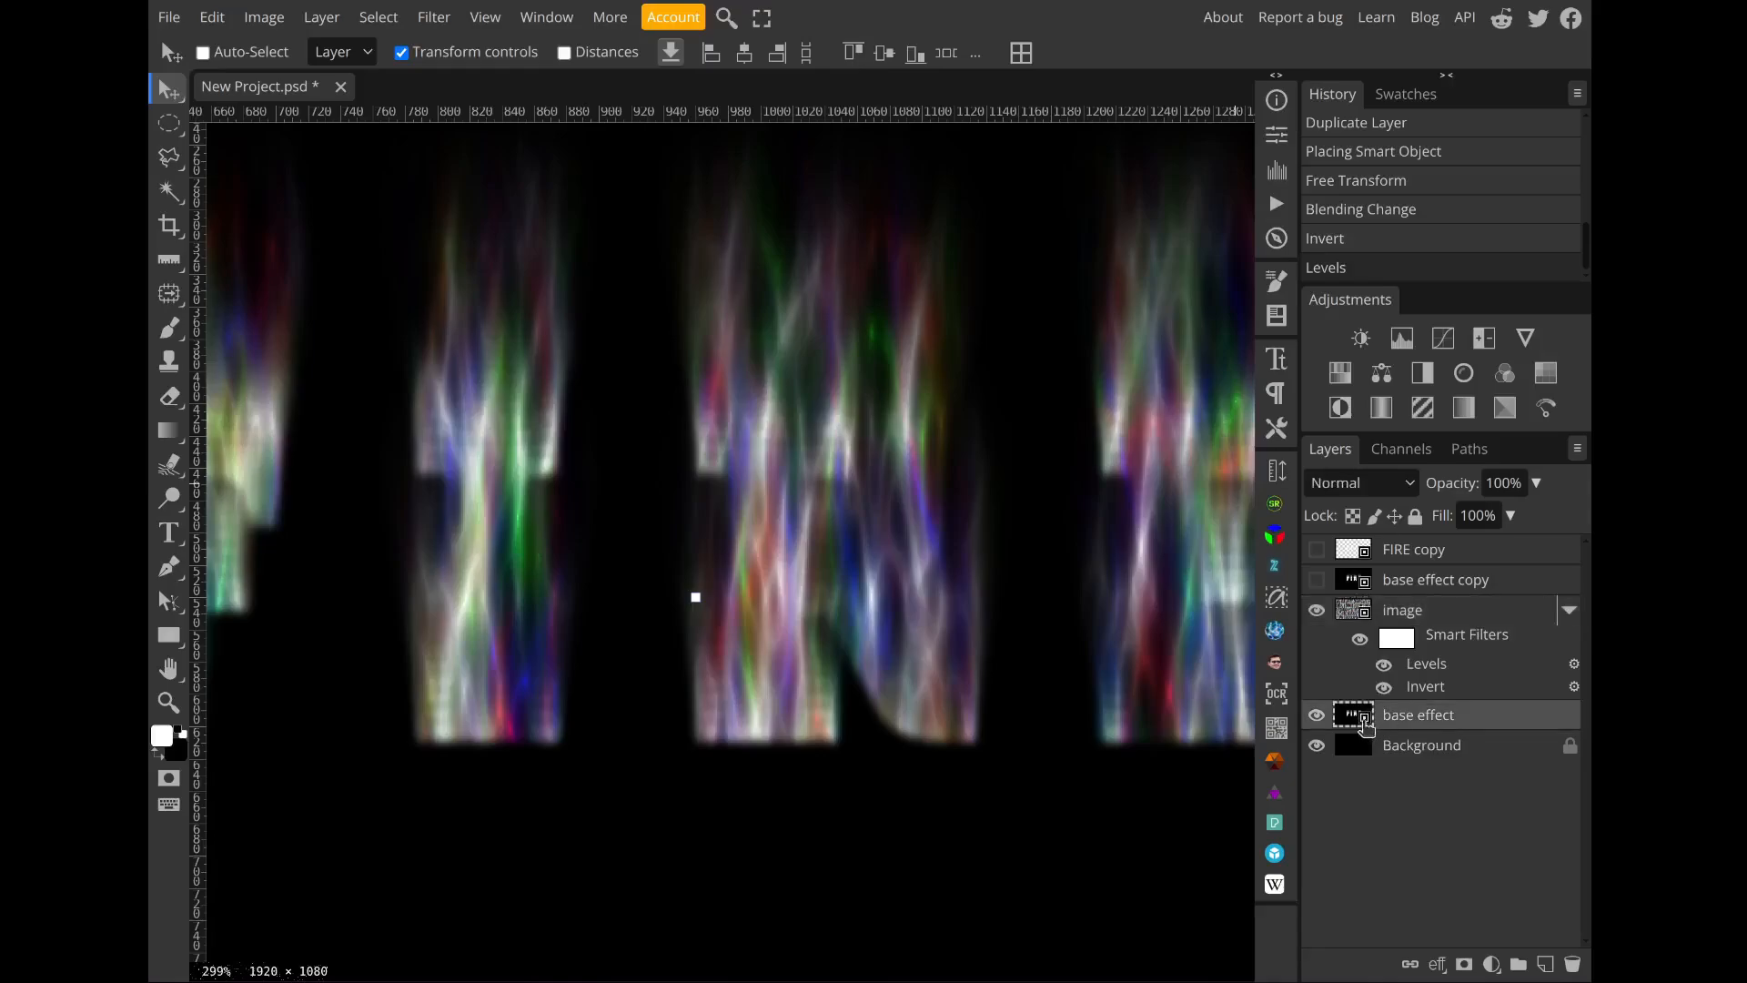
double_click(1363, 718)
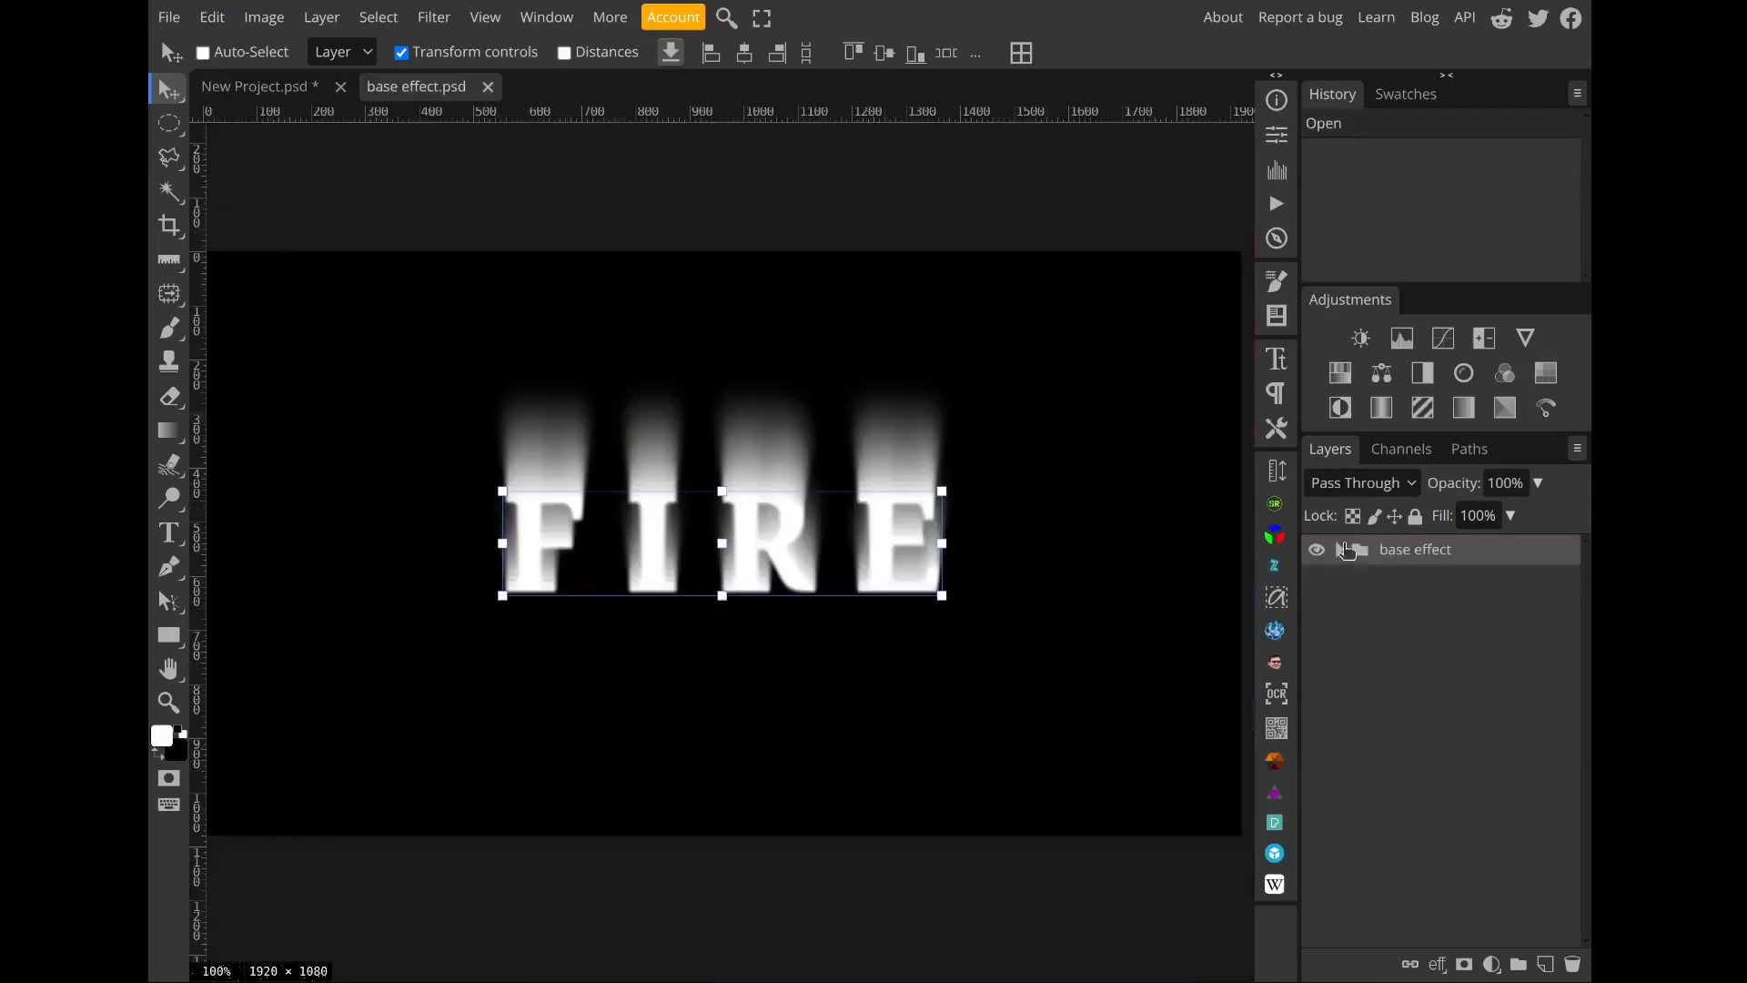
click(1447, 580)
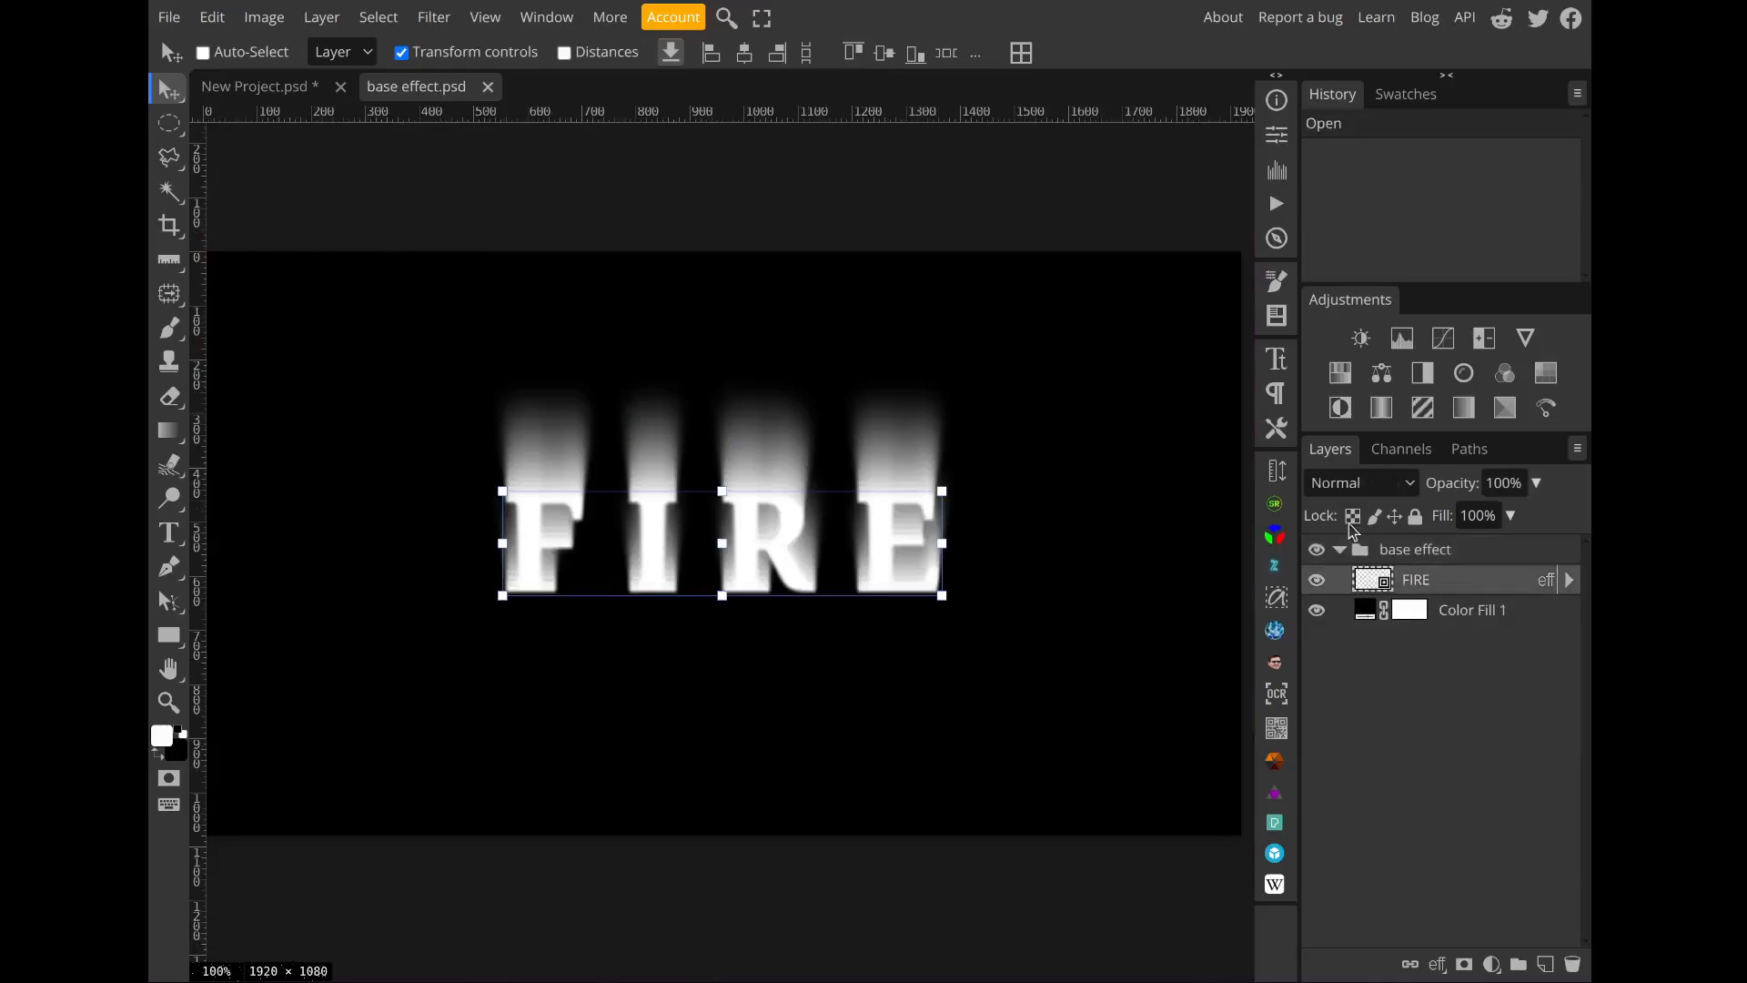
click(433, 18)
click(433, 18)
click(1571, 583)
scroll(1442, 671, down, 3)
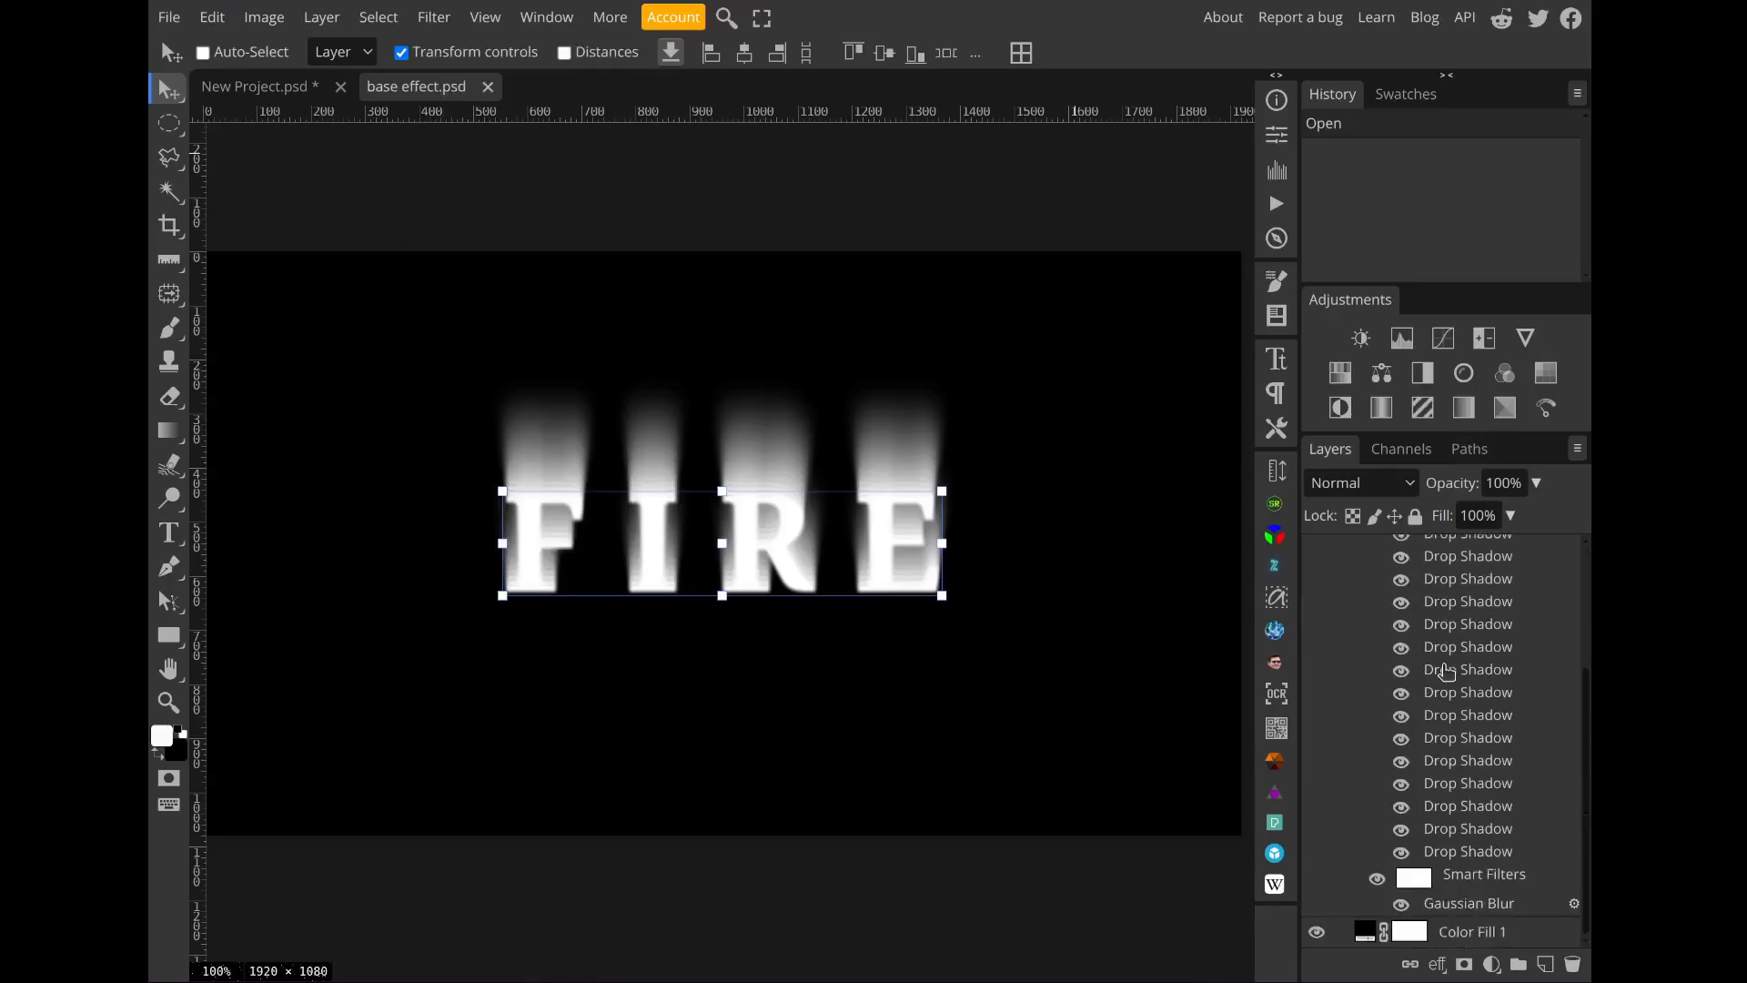
double_click(1469, 903)
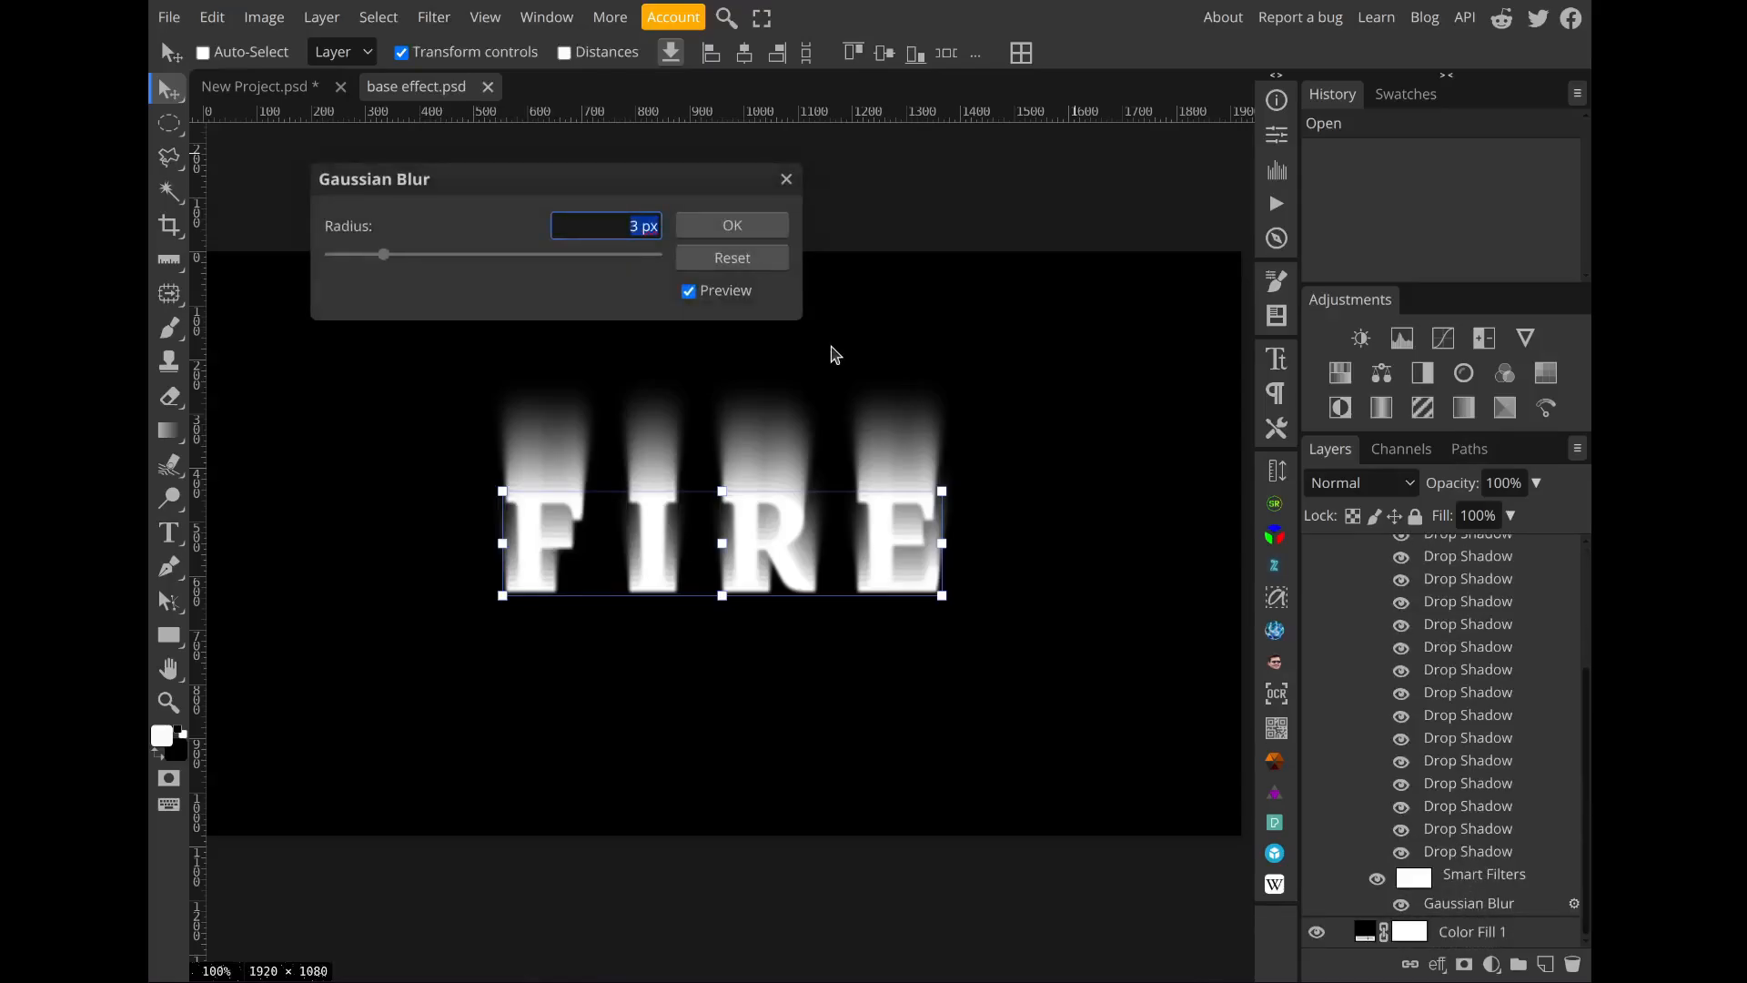
text(5)
click(733, 224)
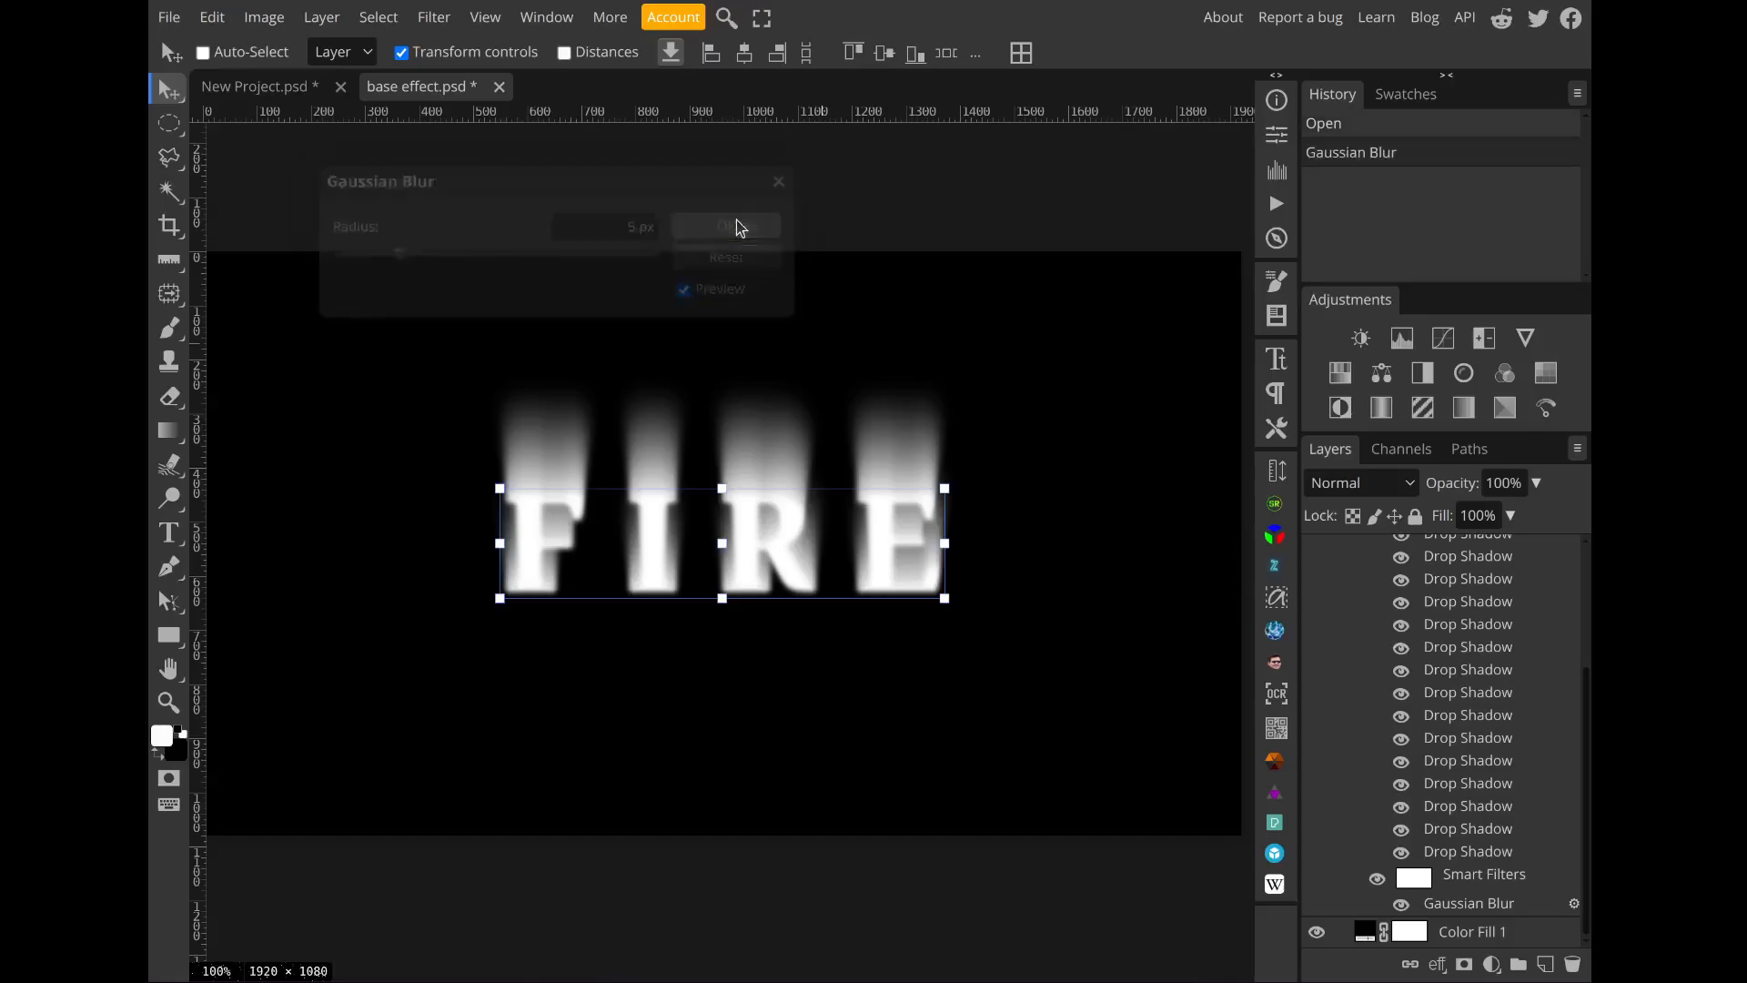
Step: Save the edited base effect smart object and close it to return to the main project
key(ctrl+s)
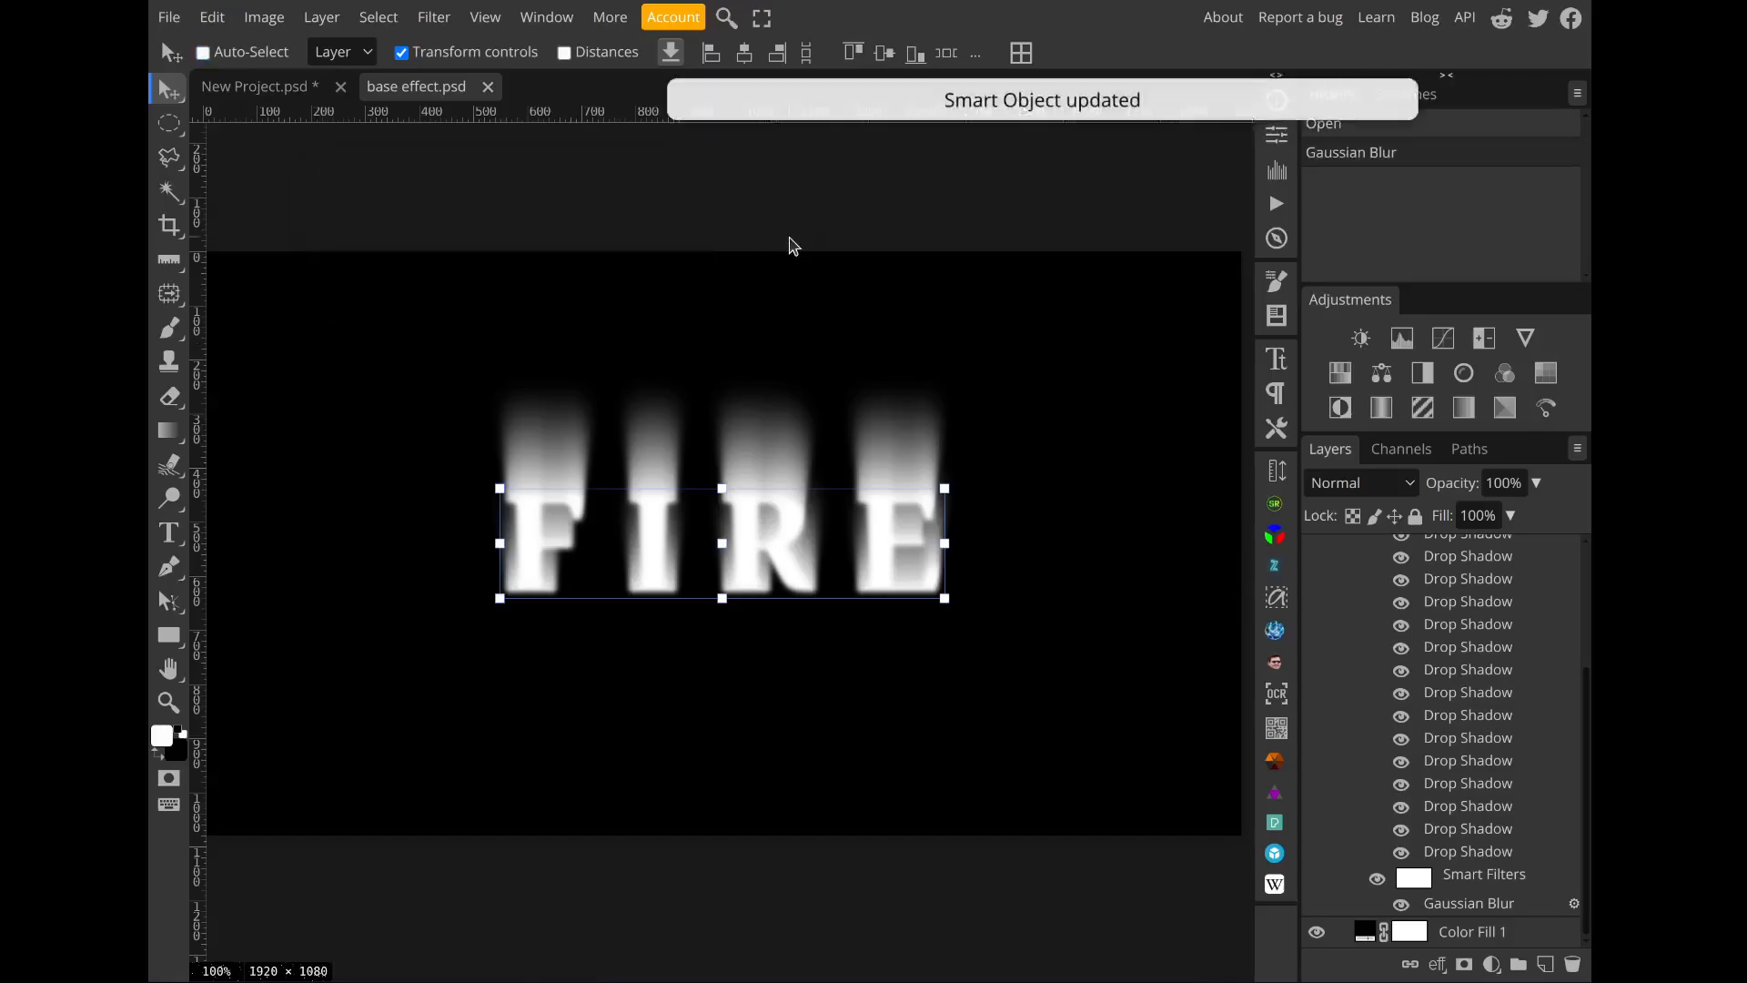
click(499, 86)
key(ctrl+0)
Step: Compare the noise-textured letters with the plain base effect copy by toggling that copy's visibility
click(1377, 615)
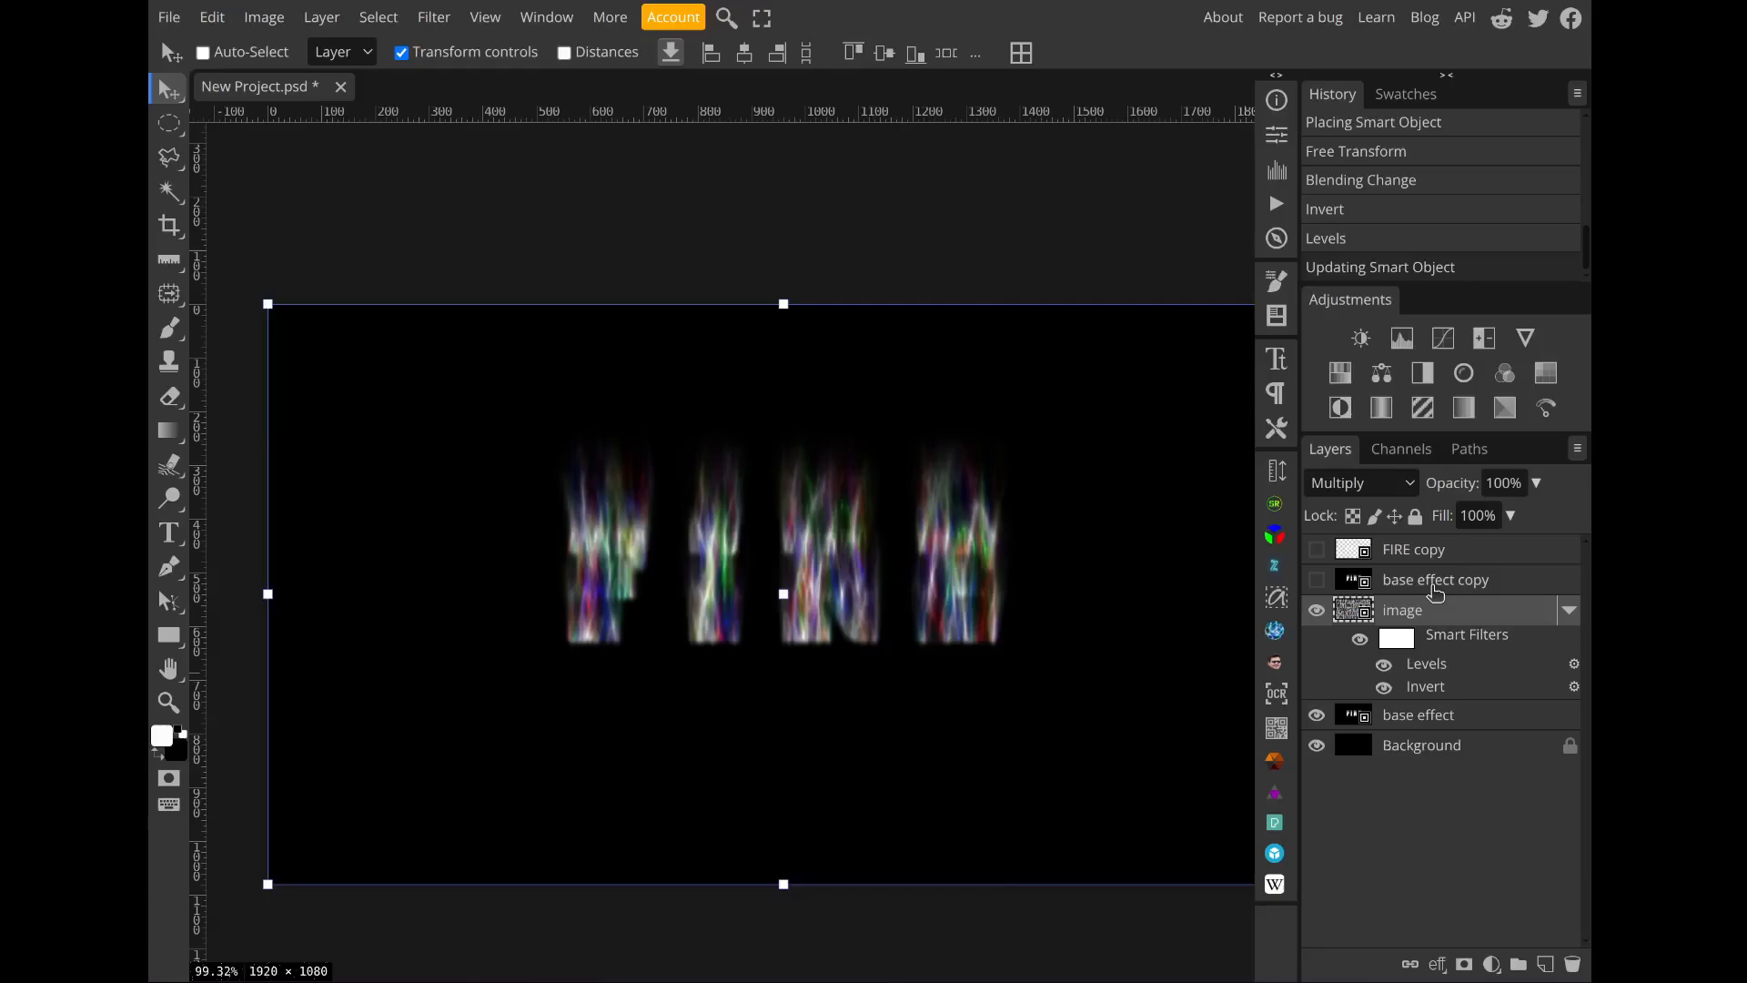
click(1358, 719)
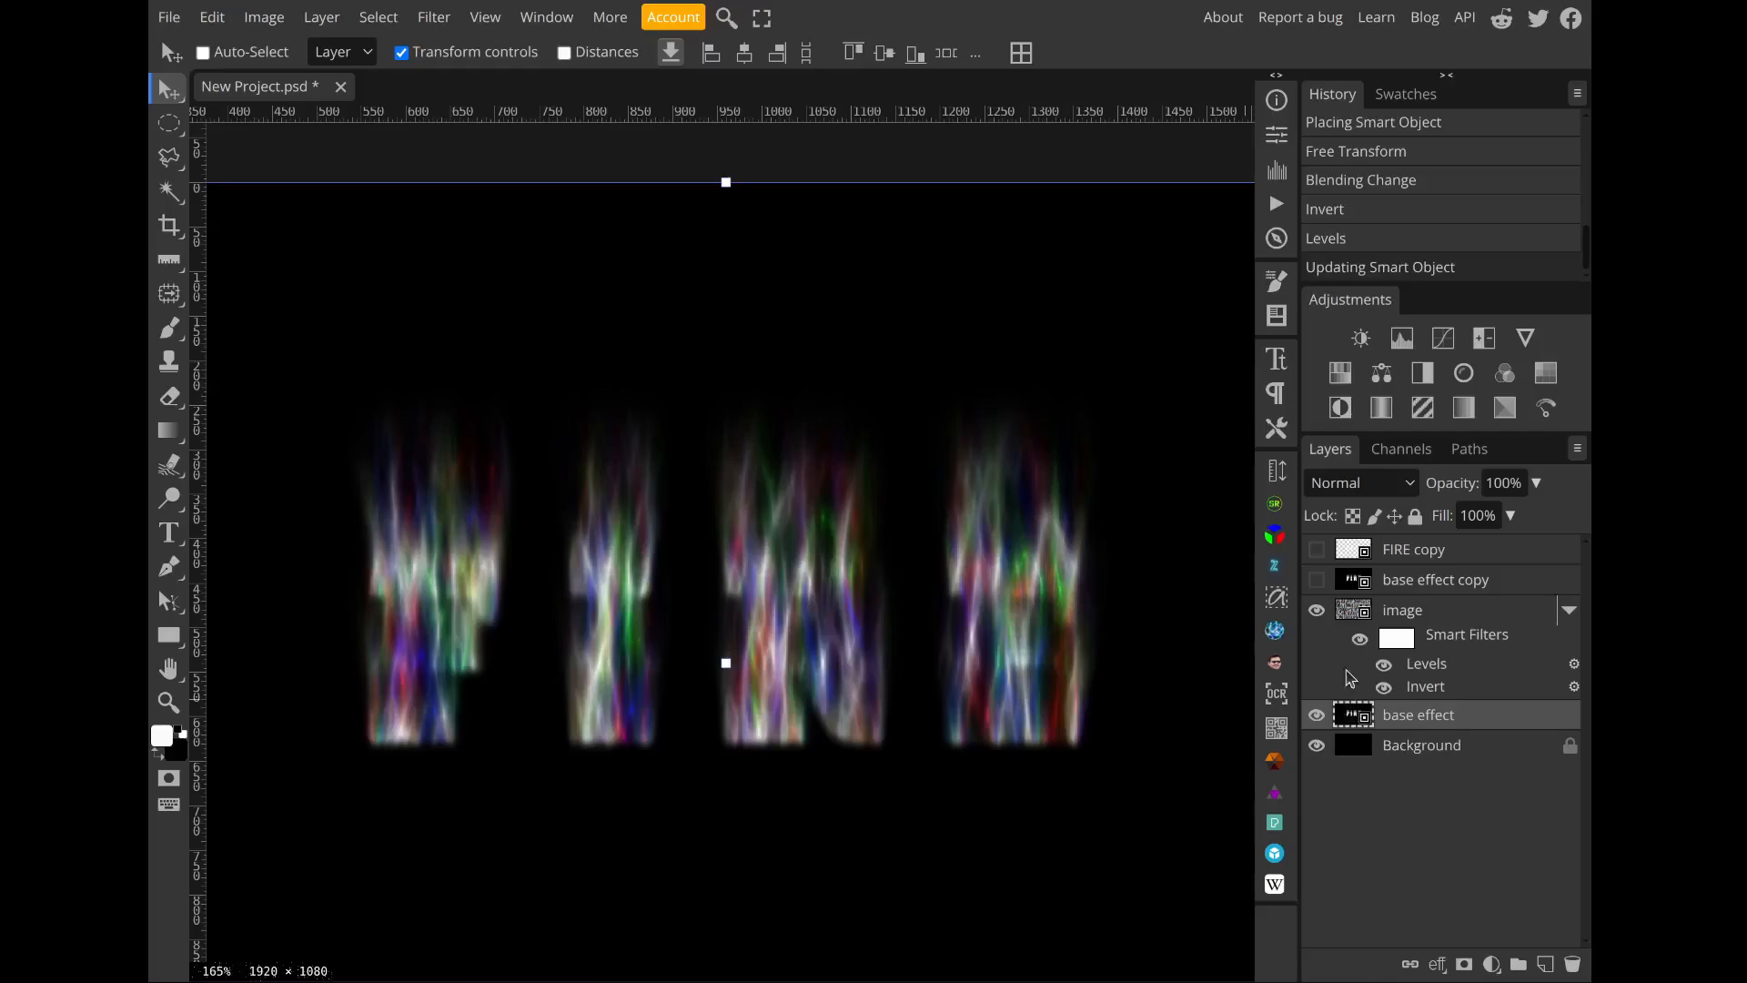
click(1359, 582)
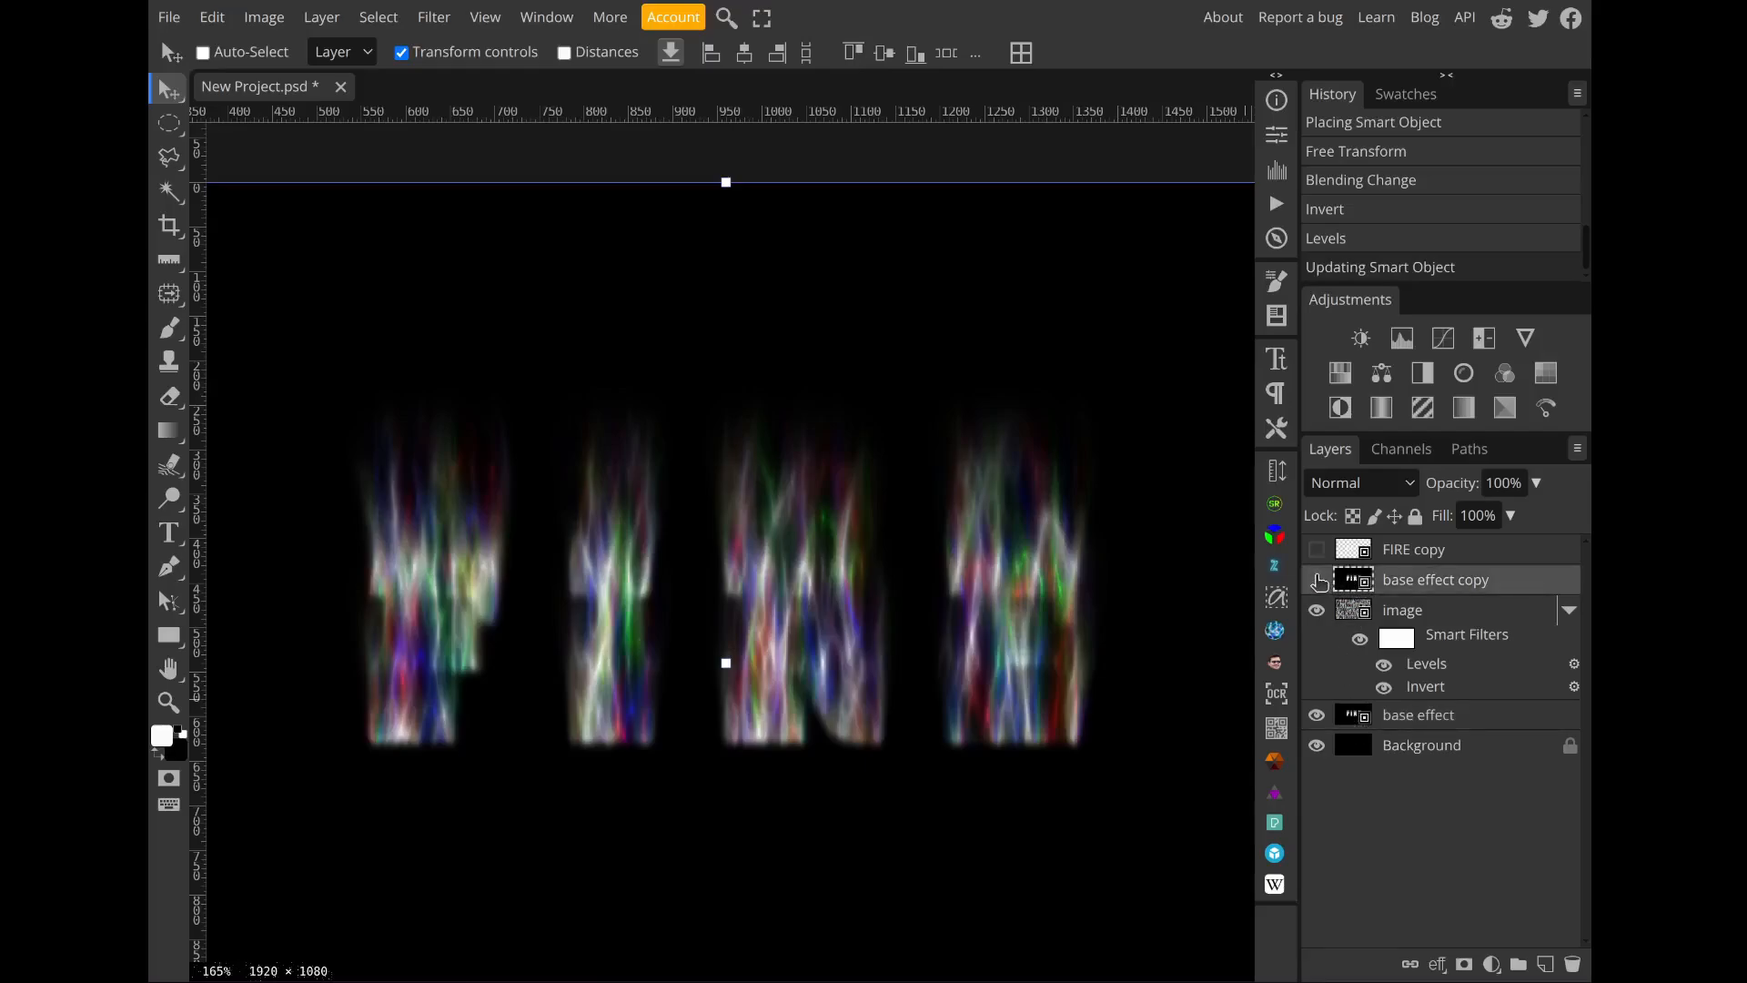
click(1317, 581)
click(1317, 581)
click(1317, 580)
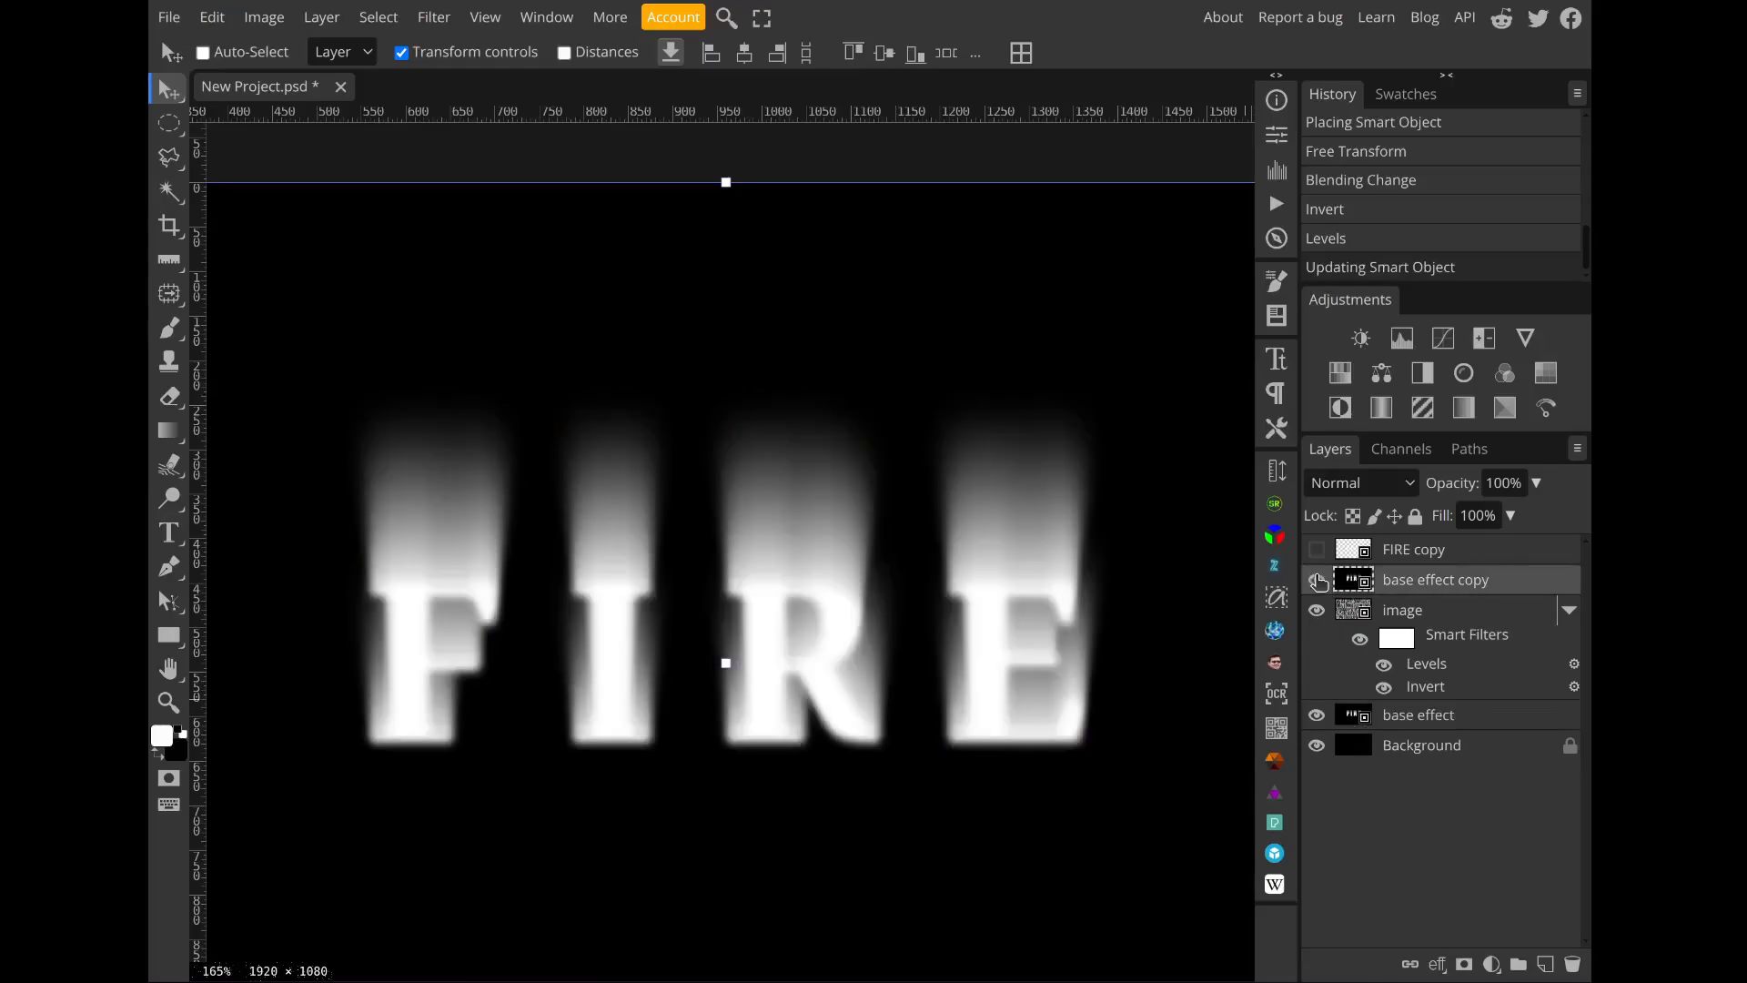
click(1317, 581)
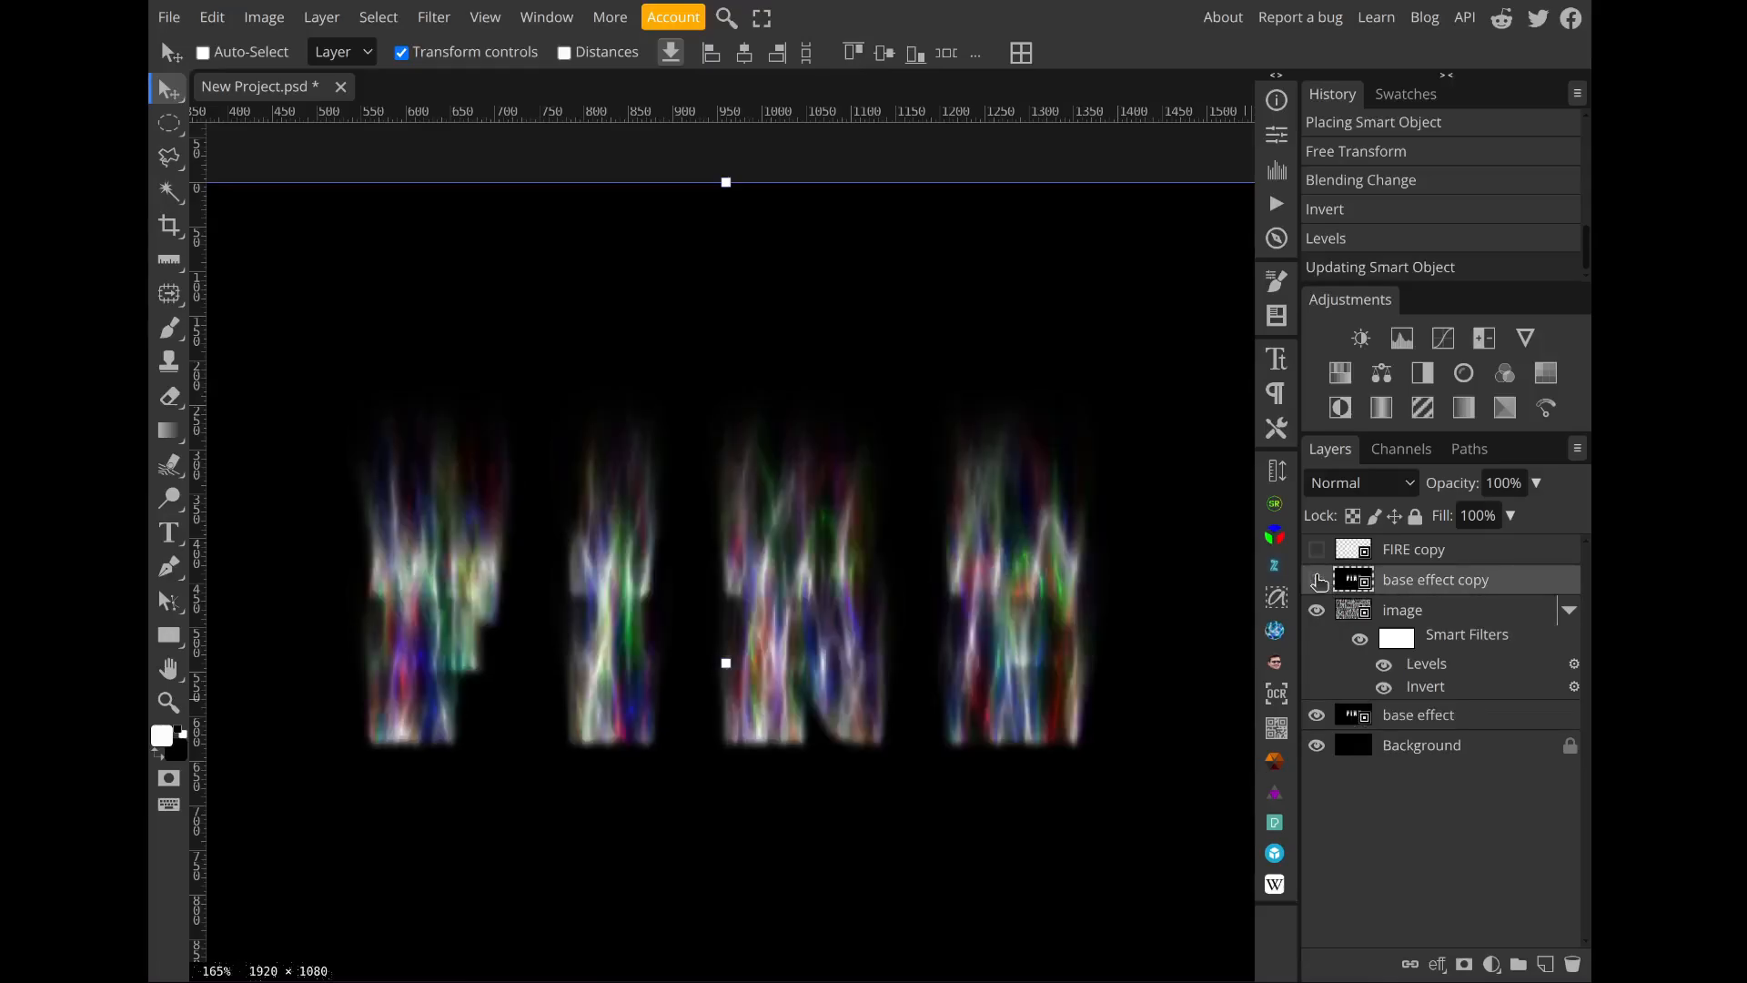
Step: Duplicate the base effect copy layer, place the duplicate directly beneath it and leave the duplicate hidden
right_click(1376, 587)
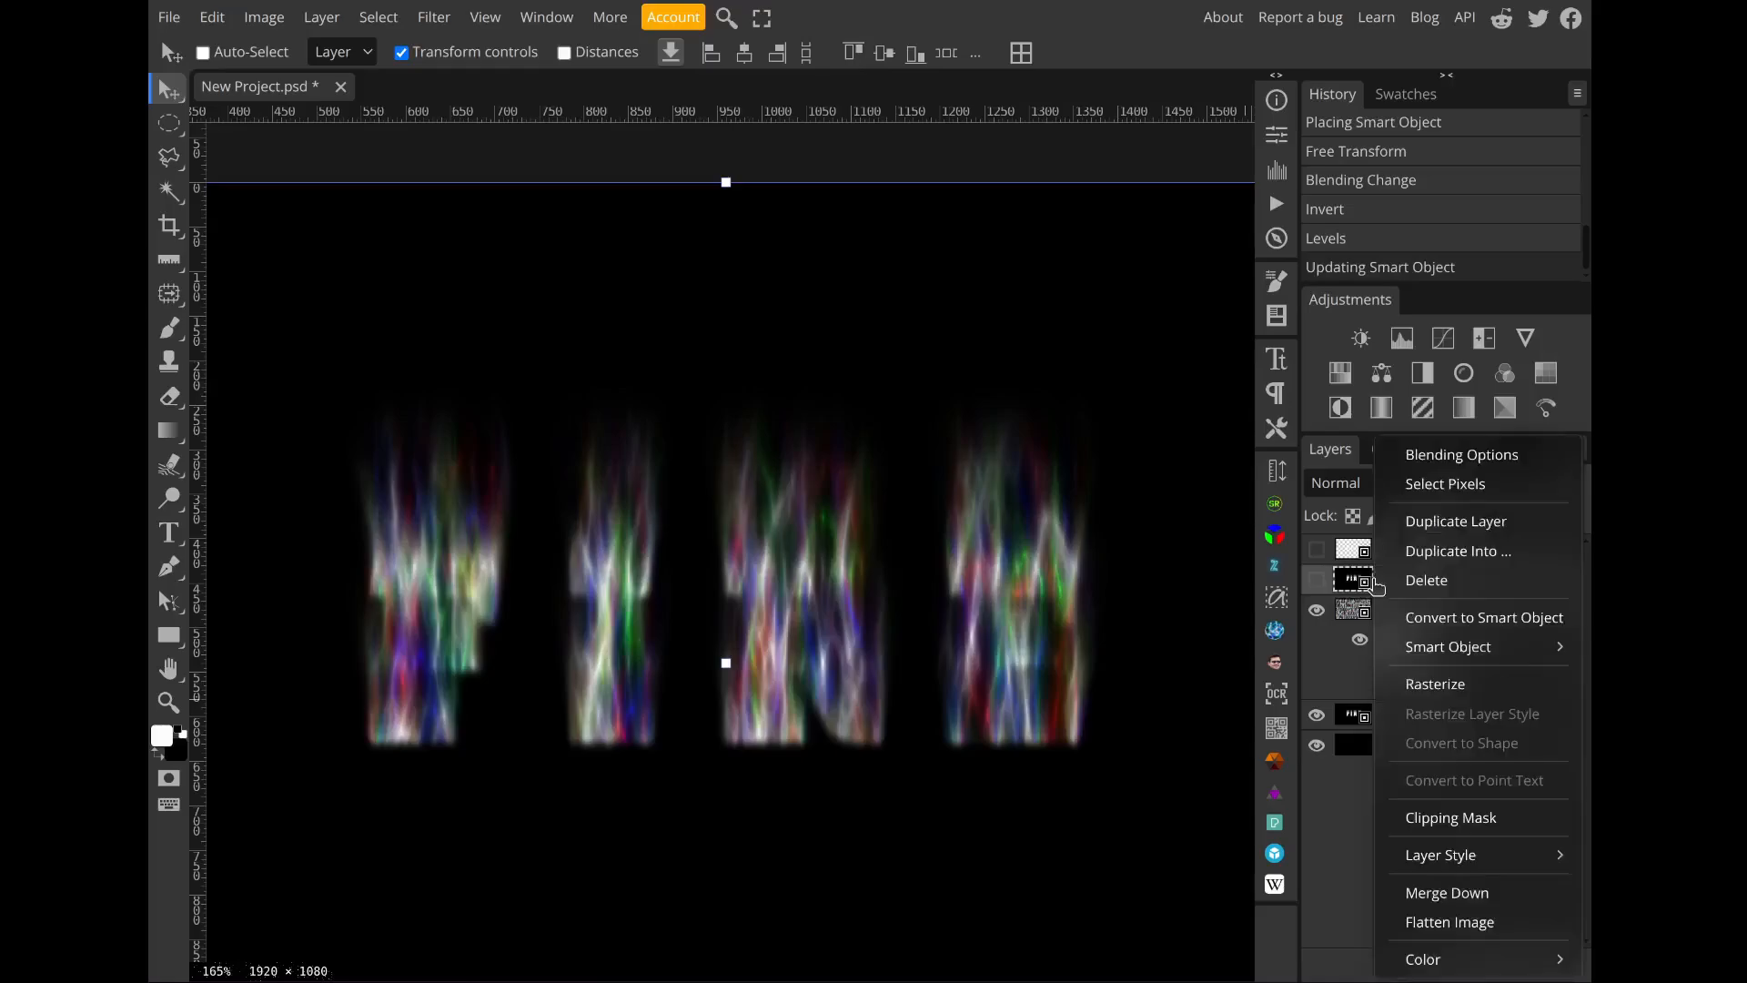
click(1426, 532)
click(1316, 579)
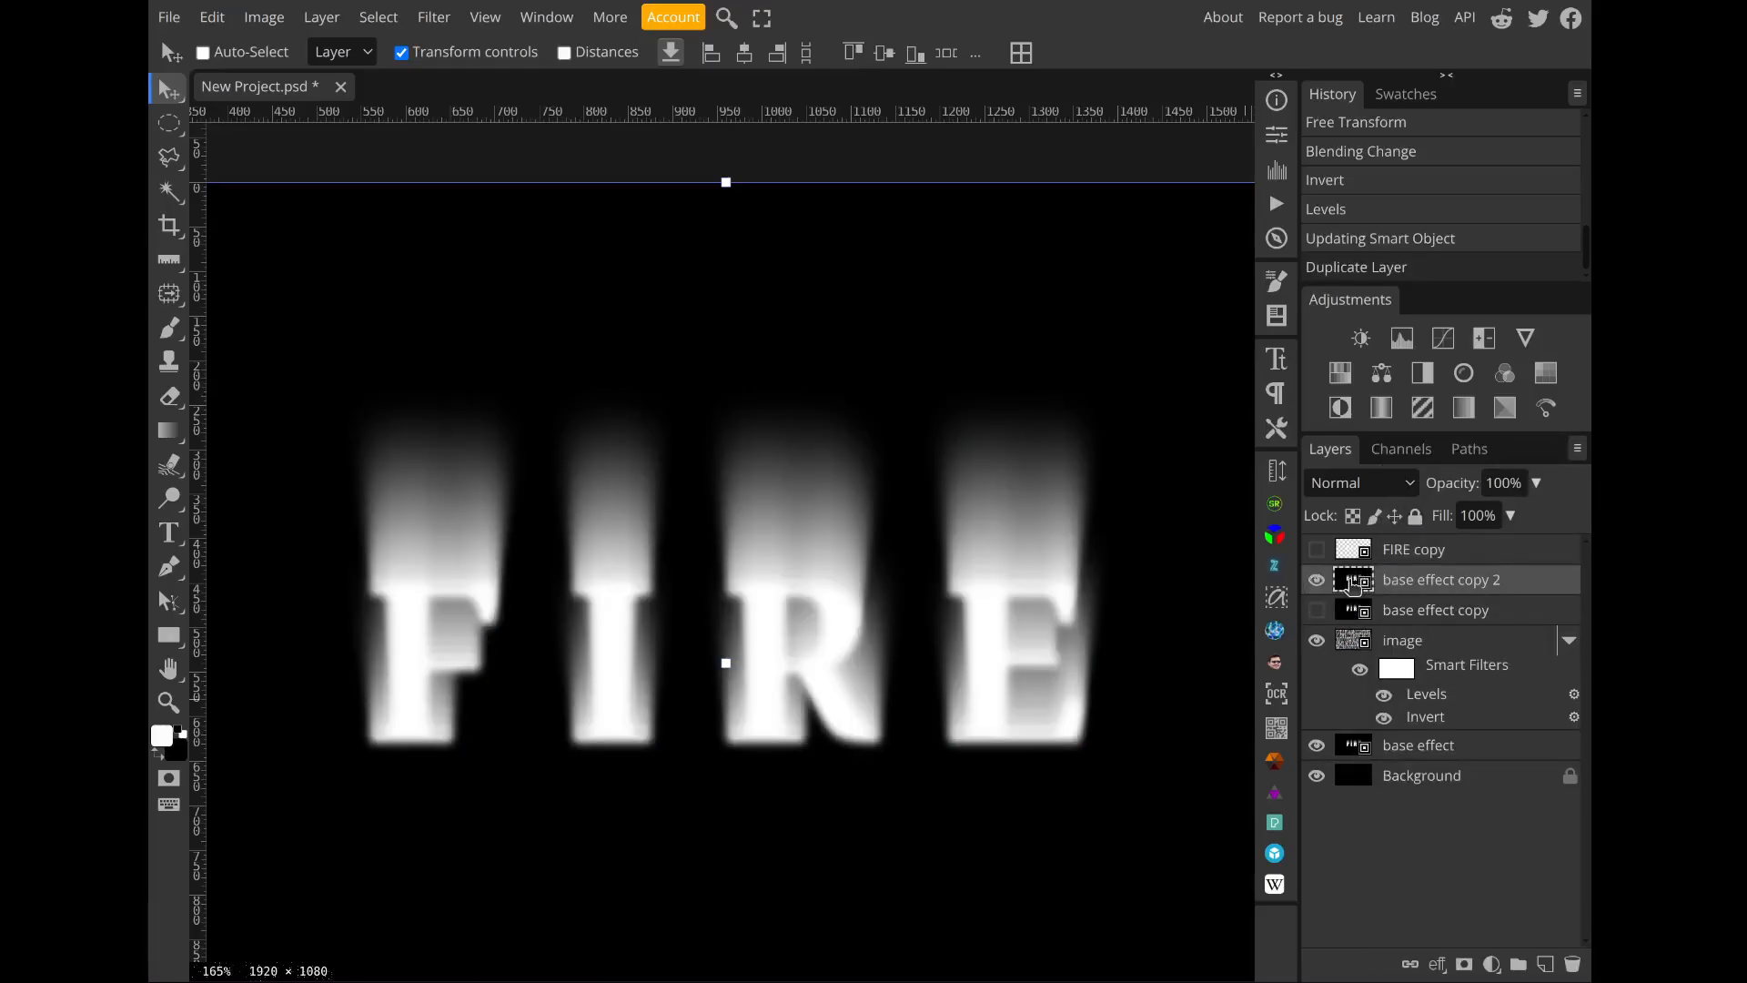
drag(1353, 587, 1360, 621)
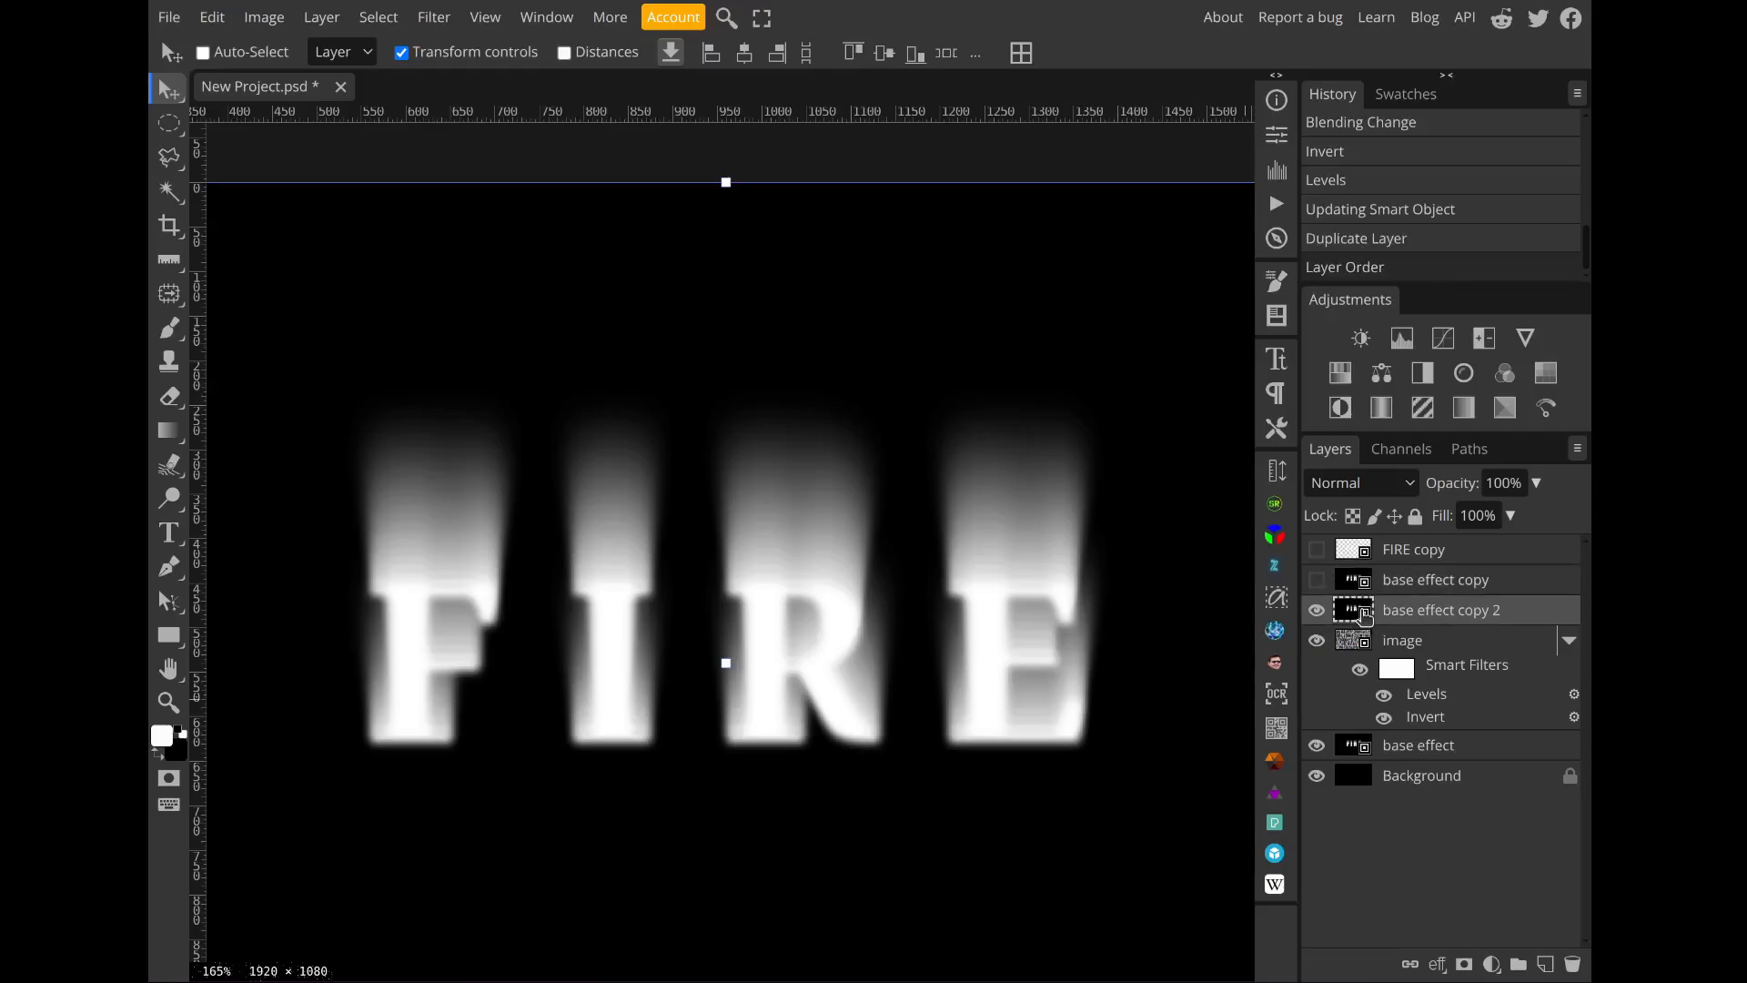
click(1316, 610)
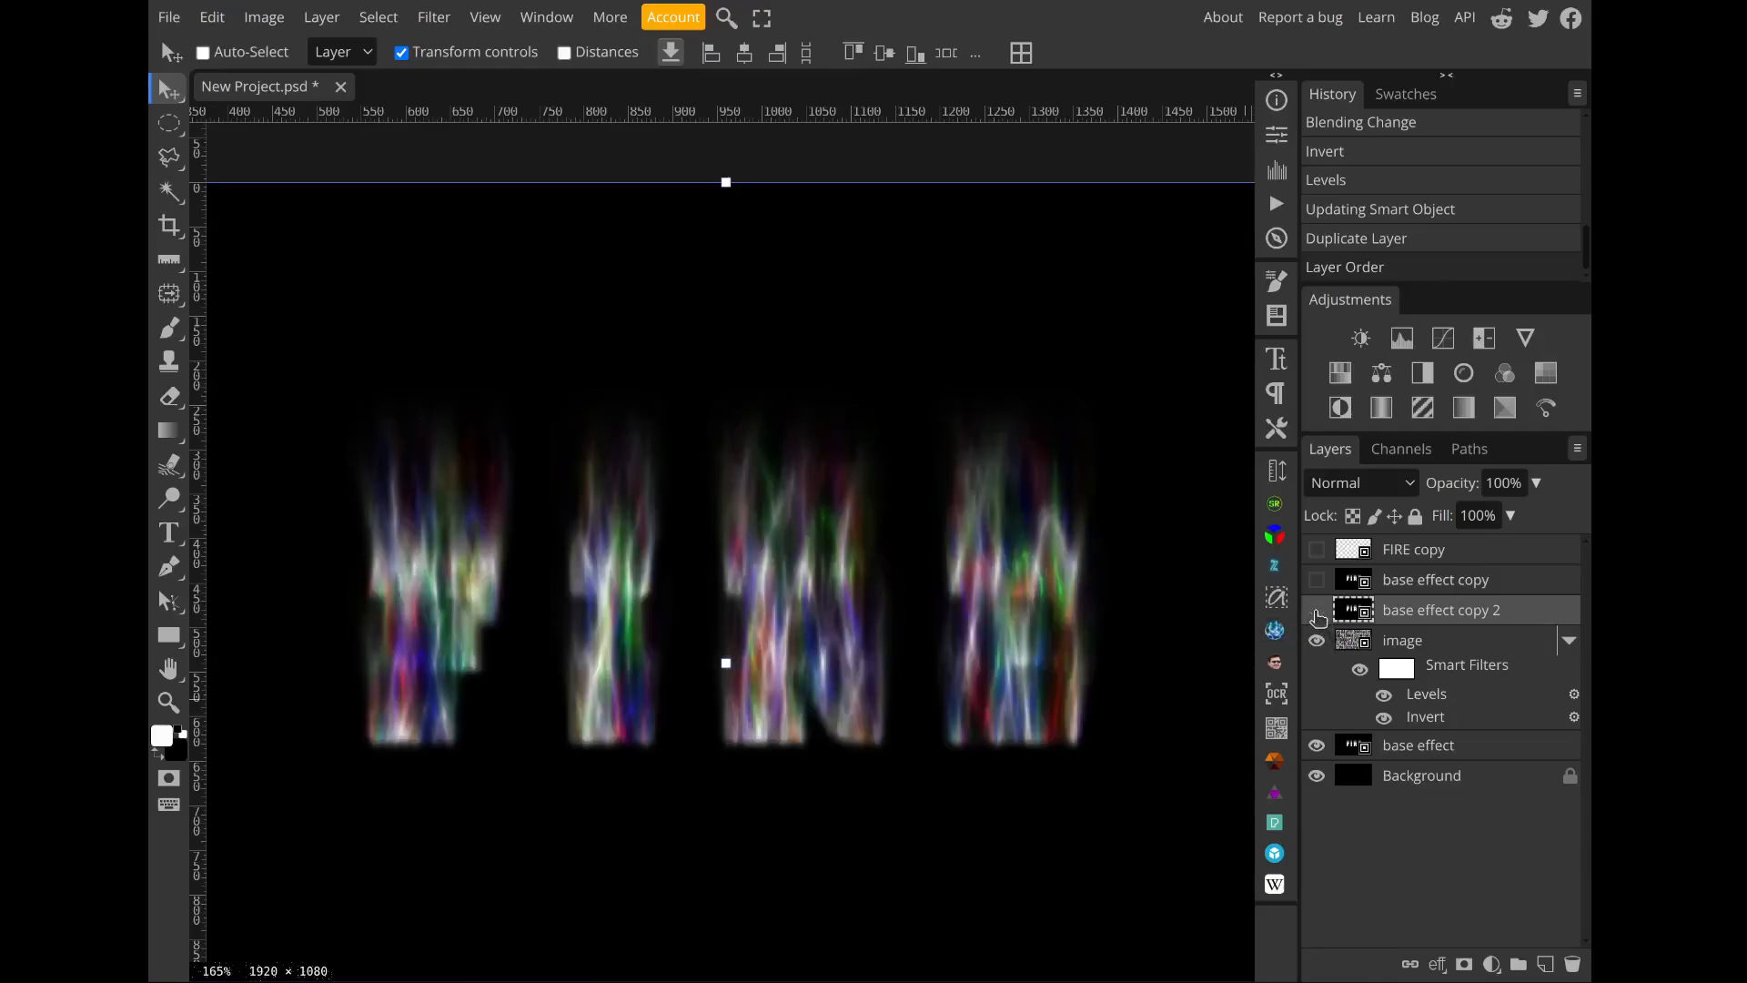
Step: Combine the noise image layer and the base effect layer into a single smart object
click(1365, 642)
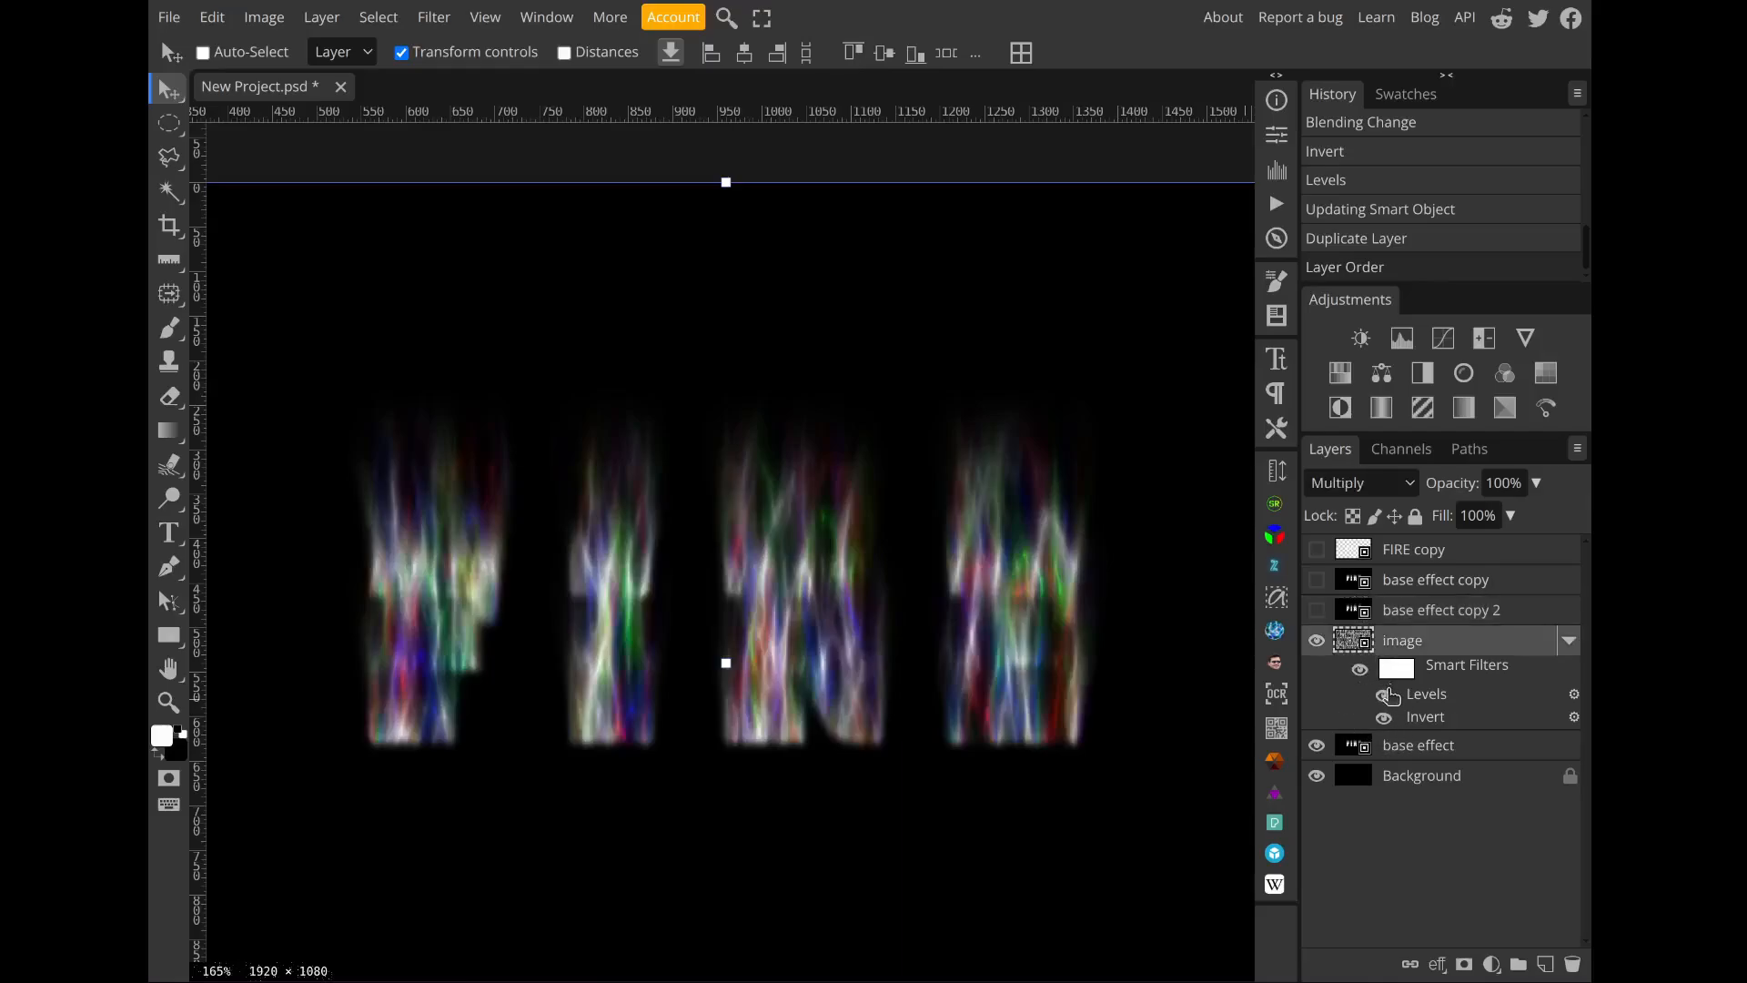
scroll(1084, 751, down, 3)
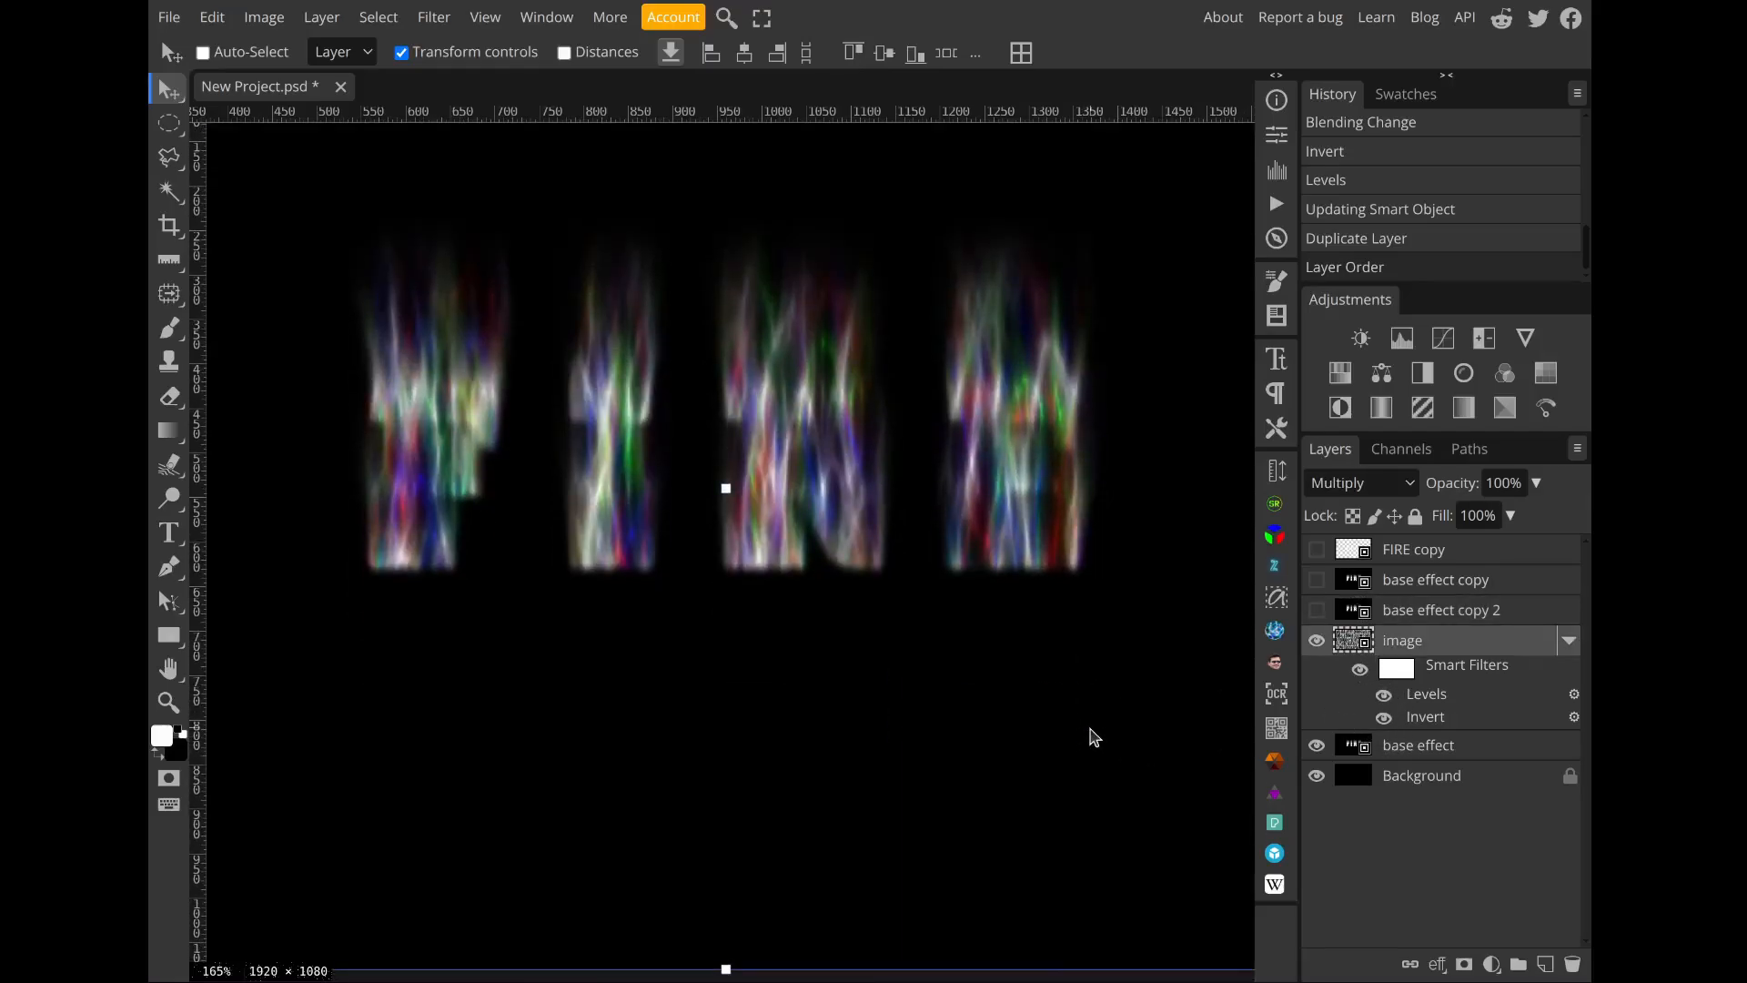
scroll(1092, 733, up, 4)
click(1383, 754)
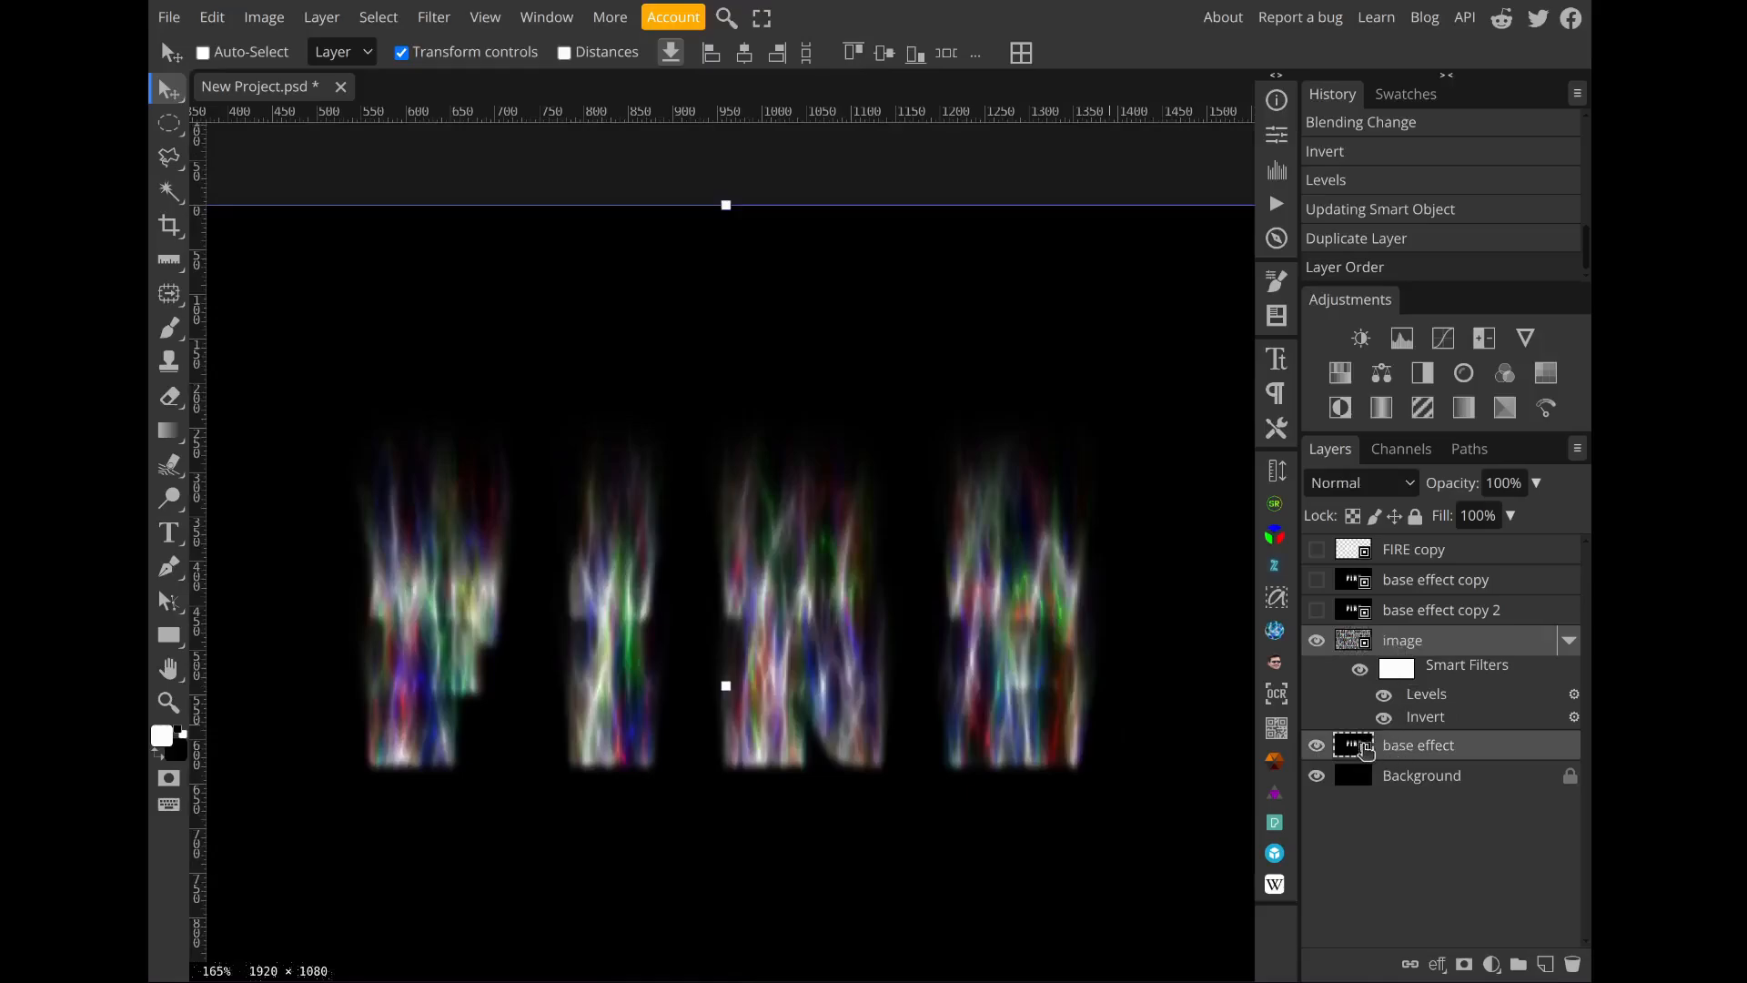
right_click(1392, 648)
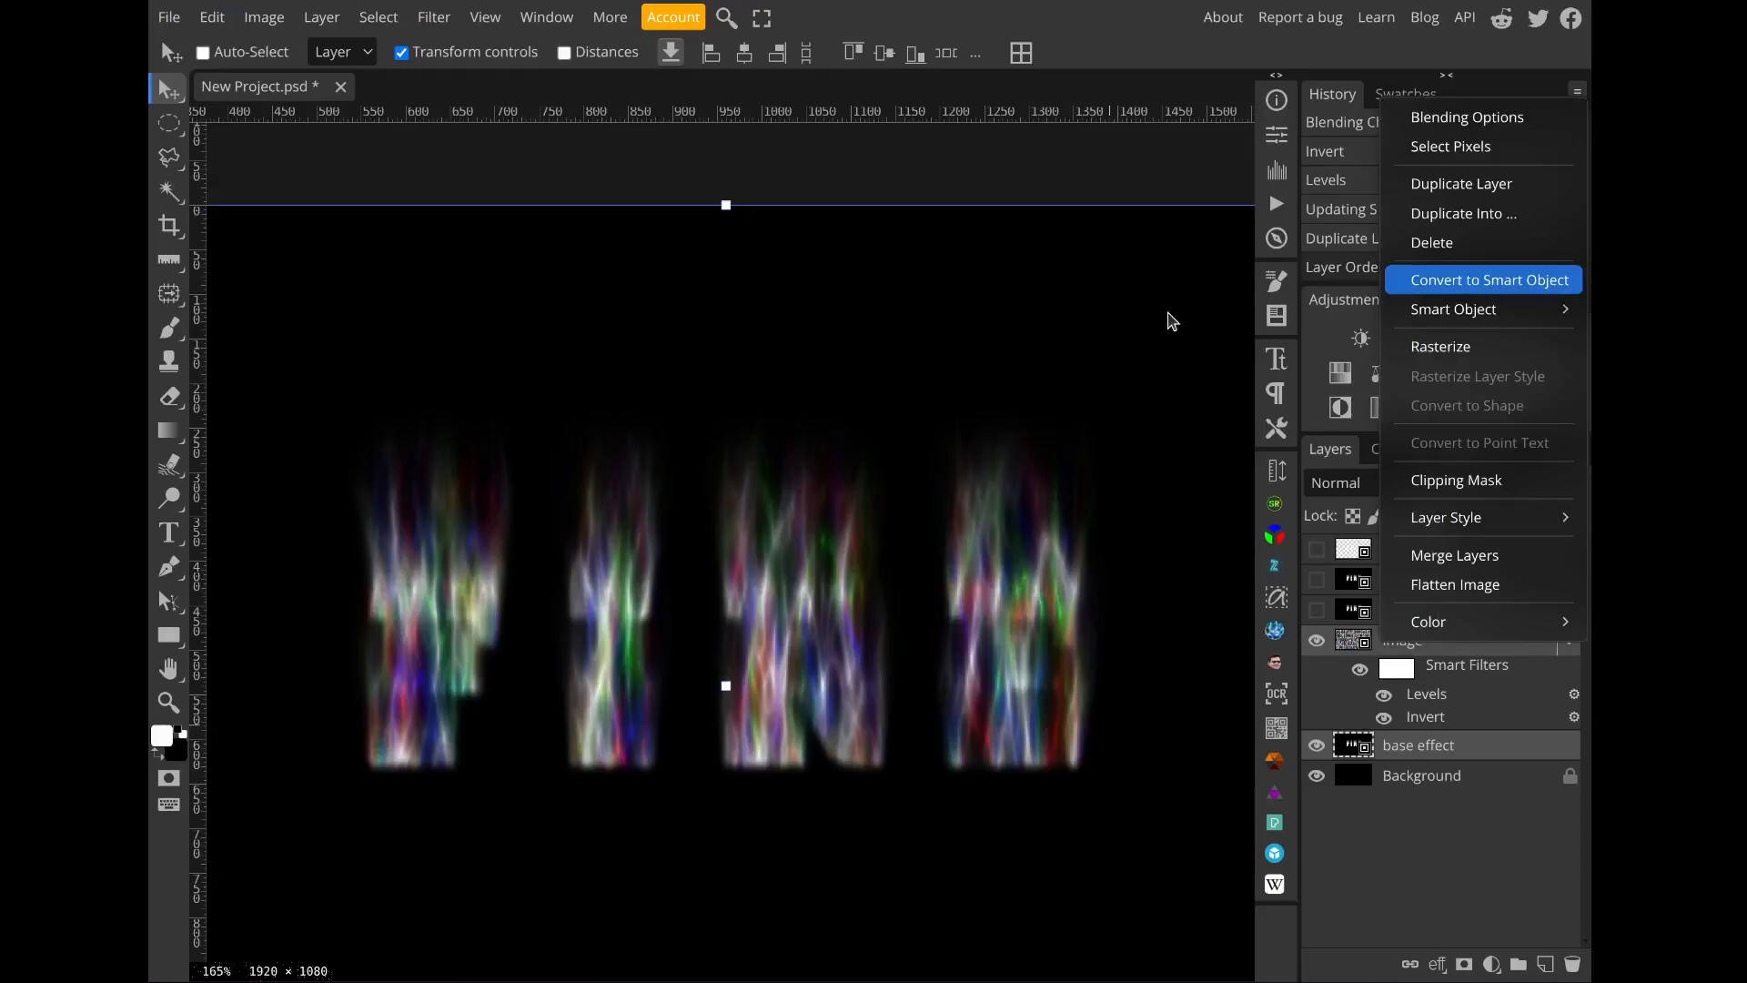
key(Return)
click(446, 26)
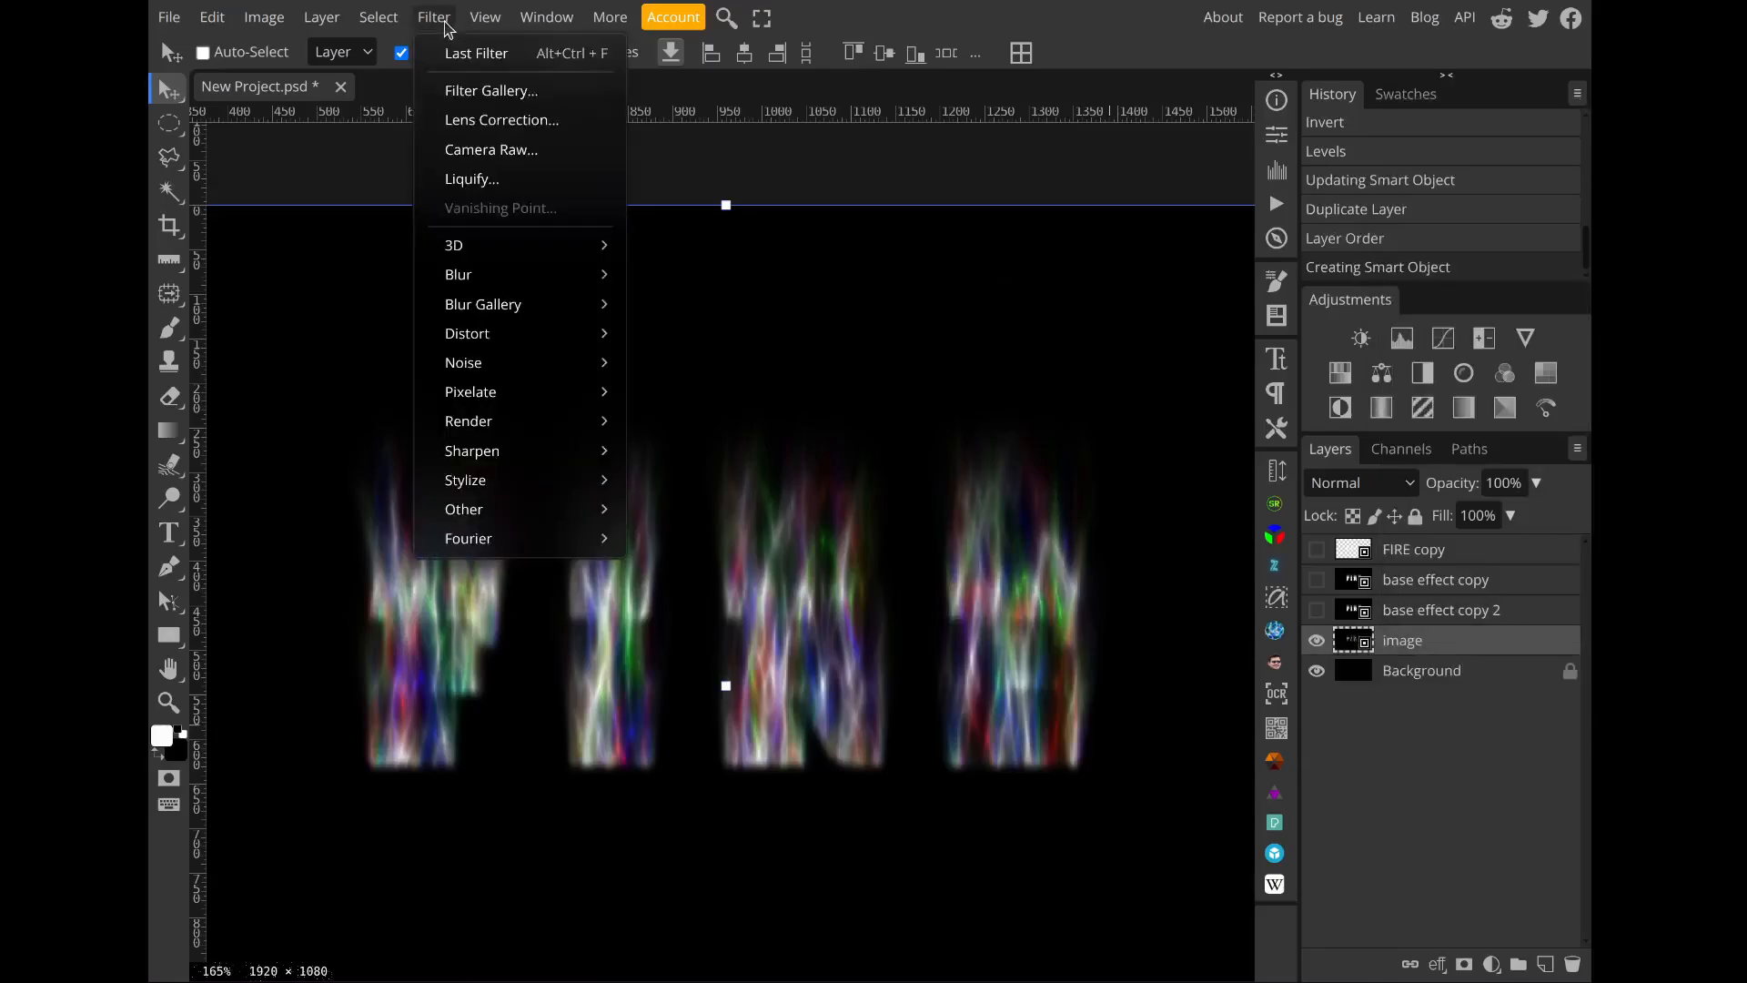
mouse_move(527, 333)
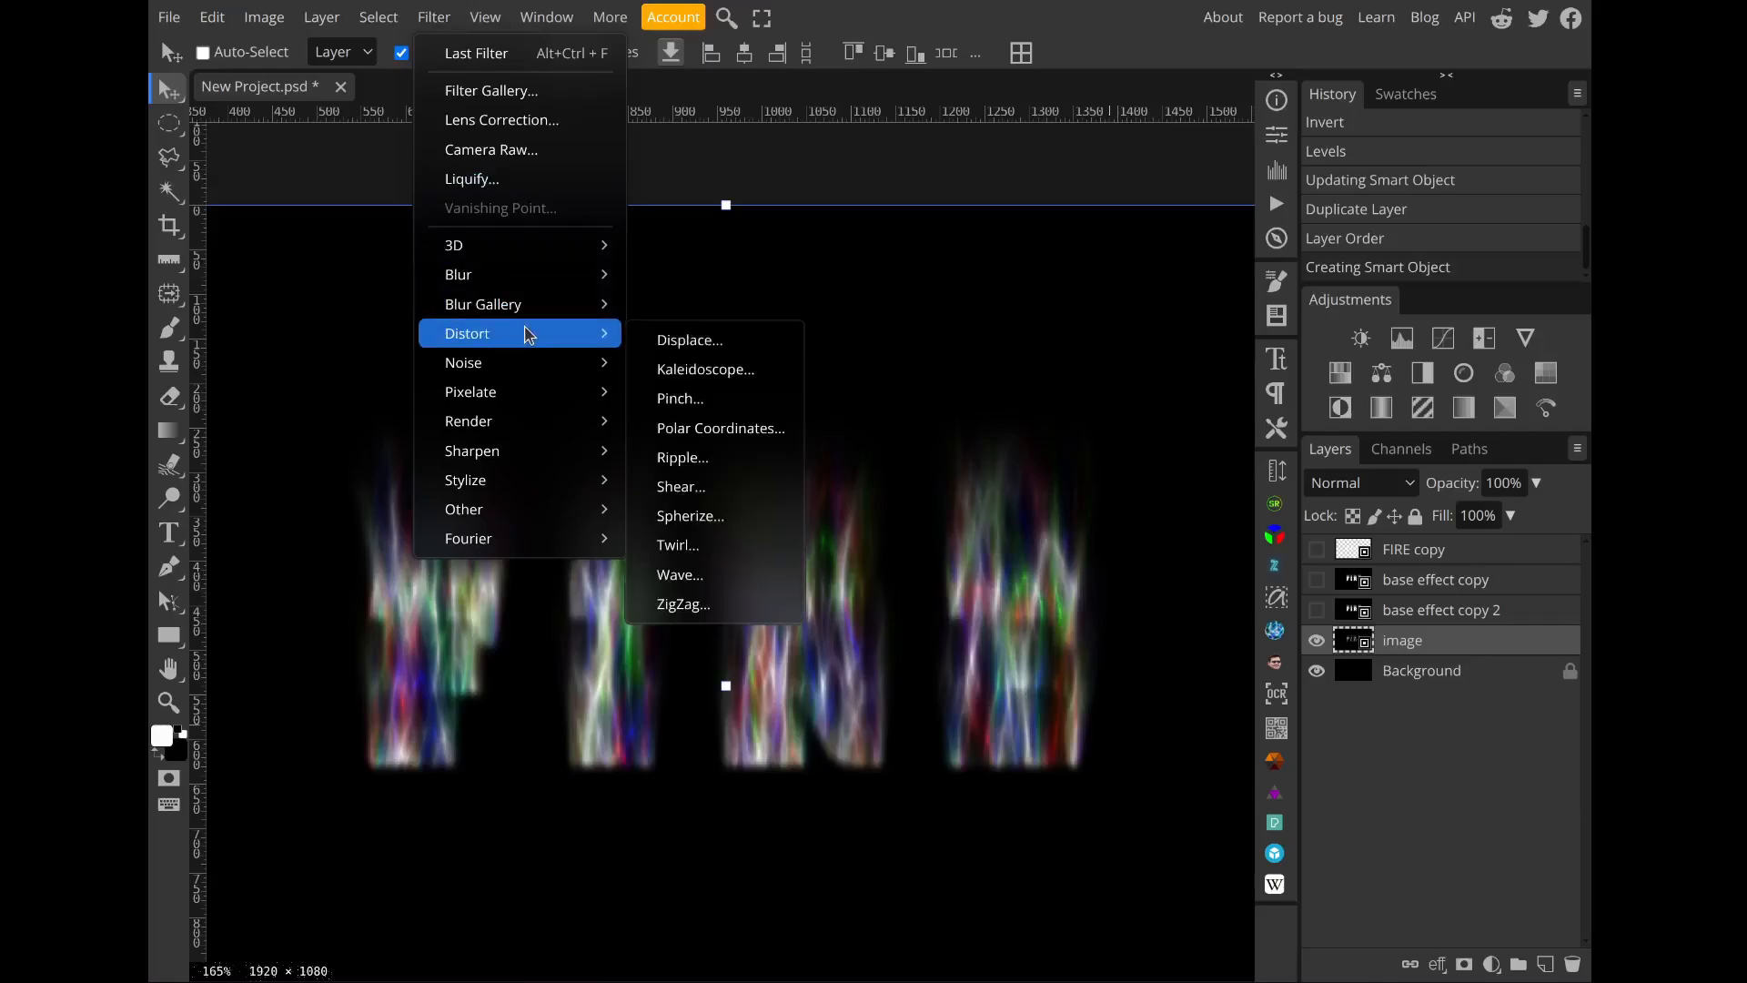
click(667, 340)
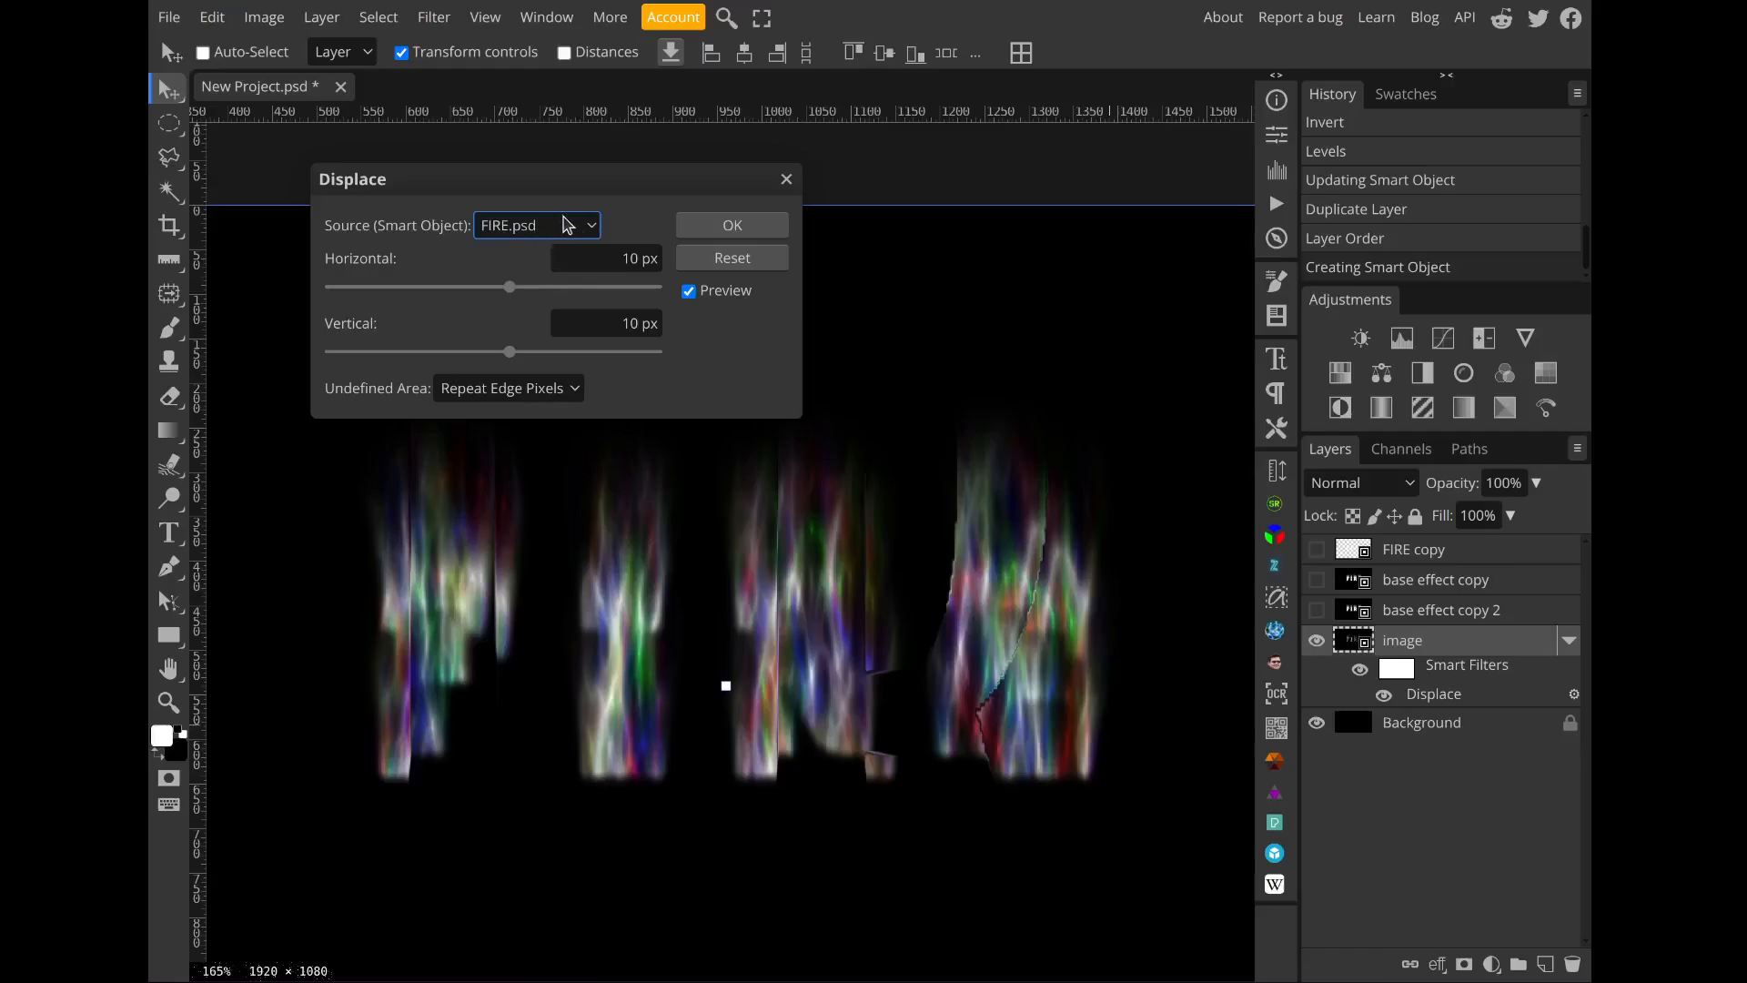
drag(569, 181, 942, 223)
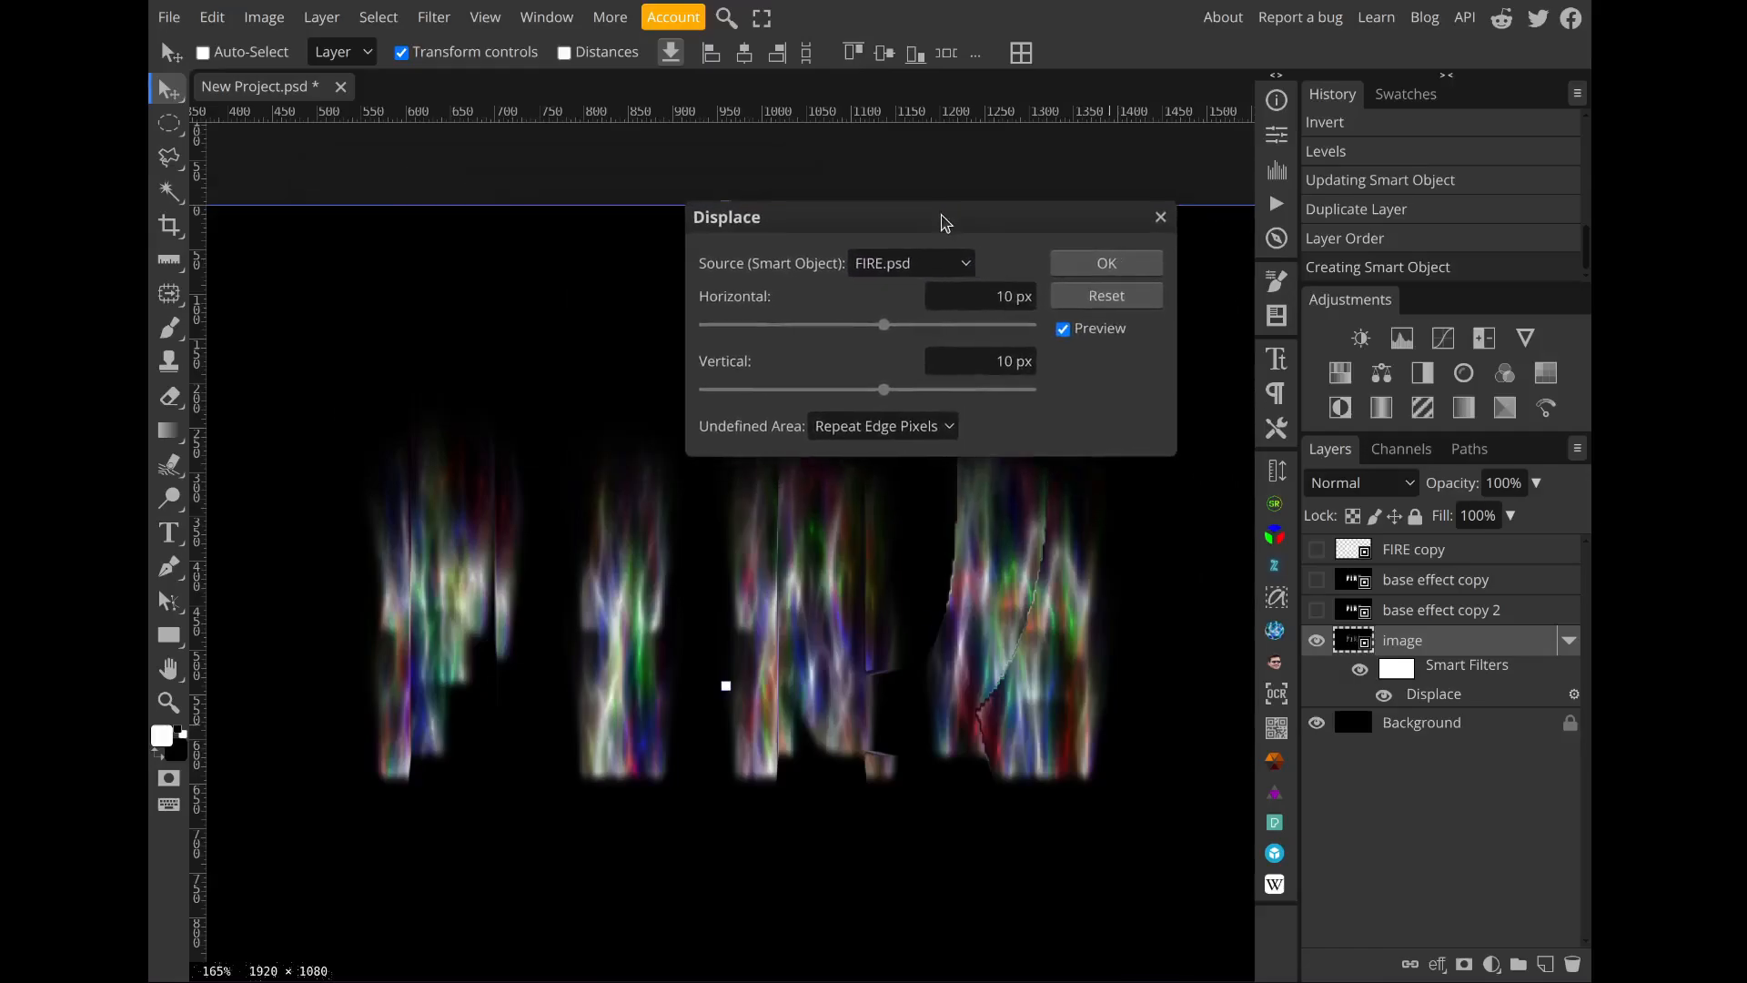
drag(888, 327, 962, 325)
click(888, 391)
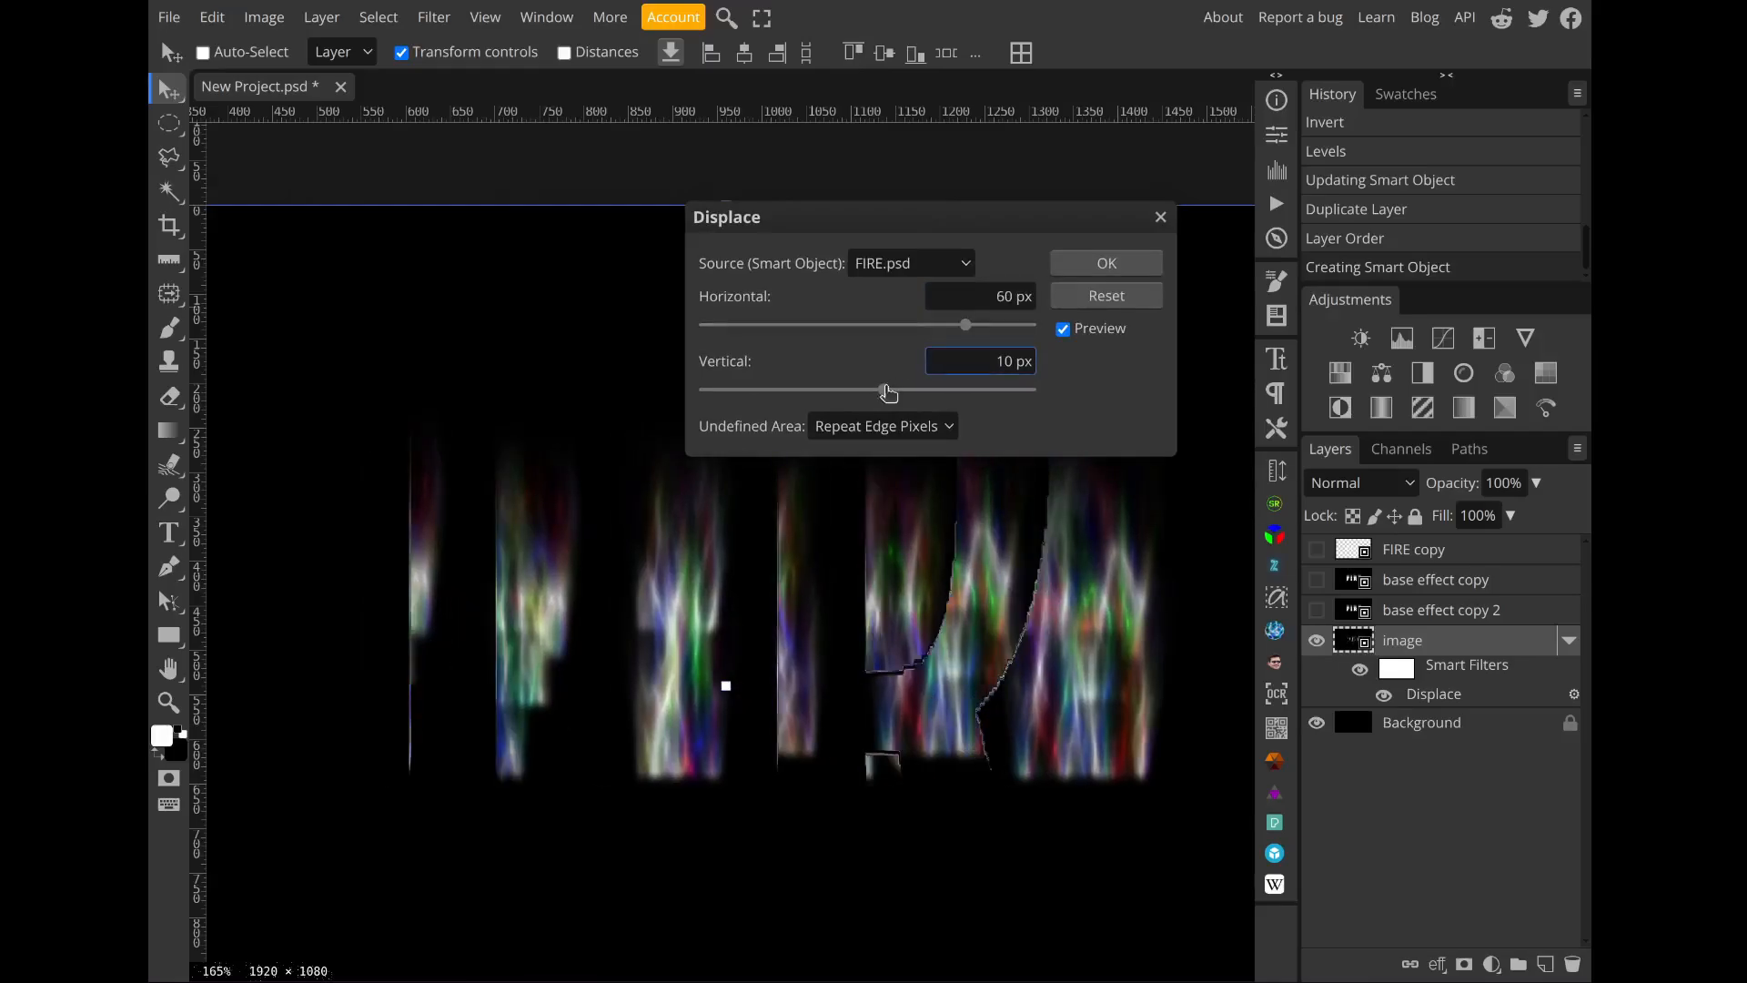
drag(887, 392, 943, 390)
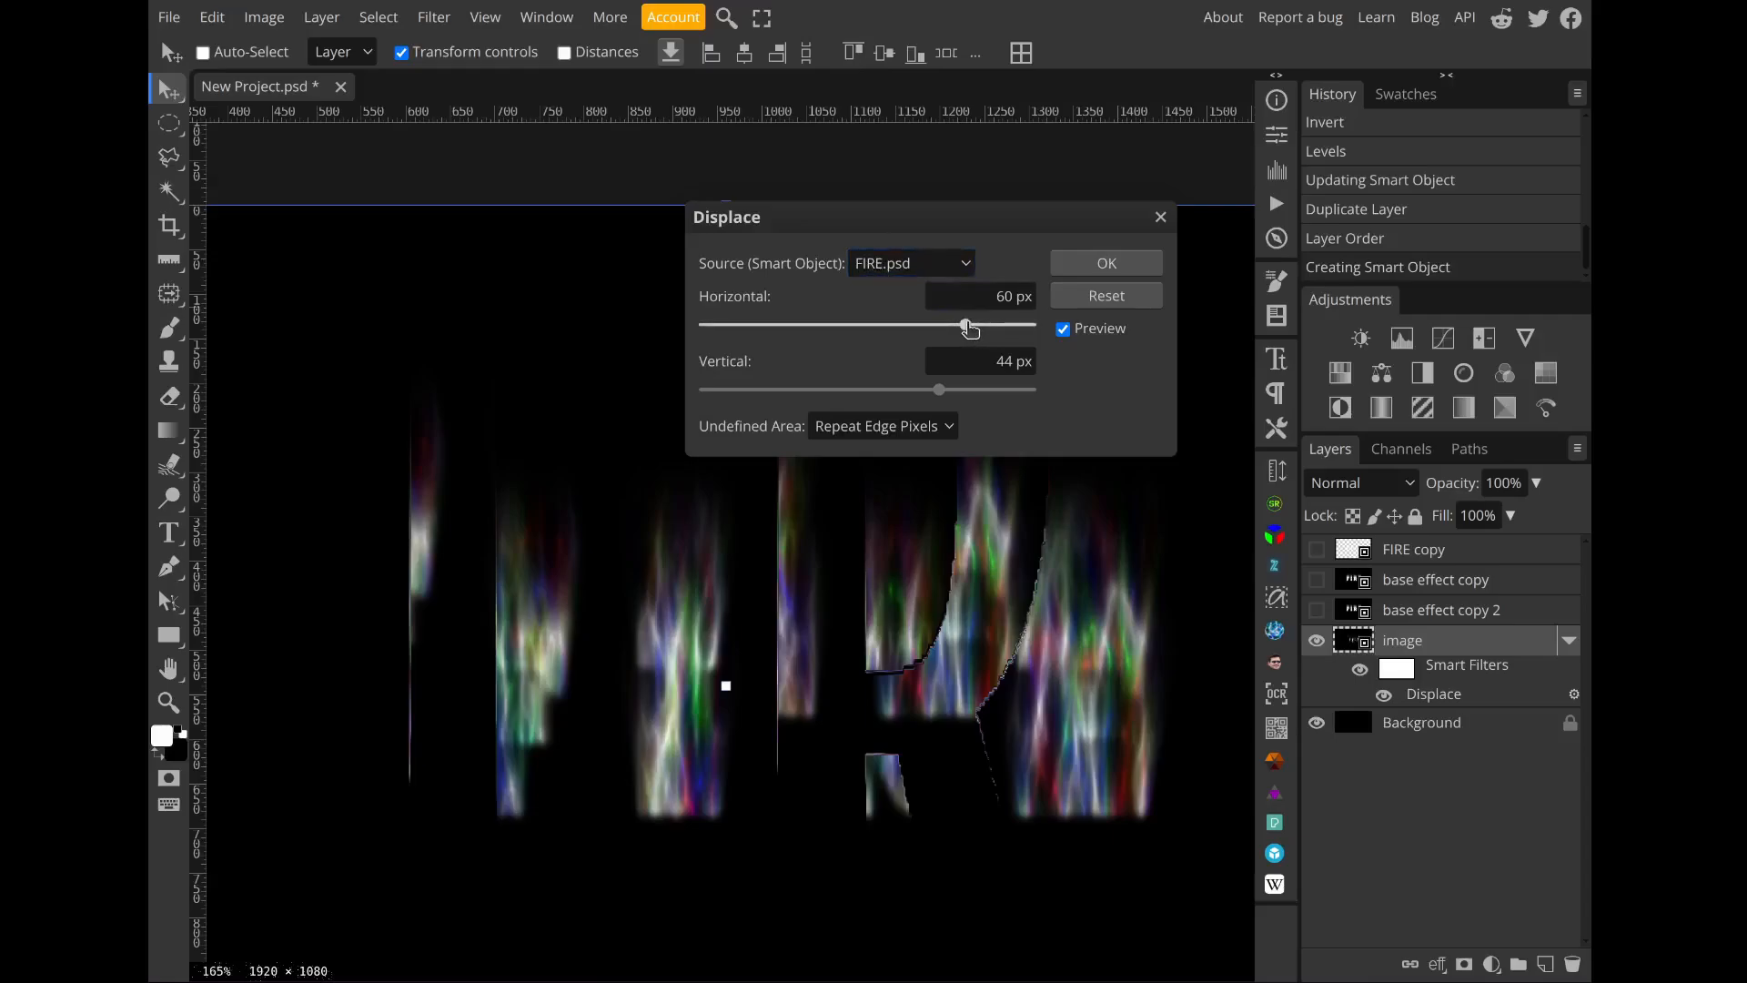
drag(967, 327, 936, 325)
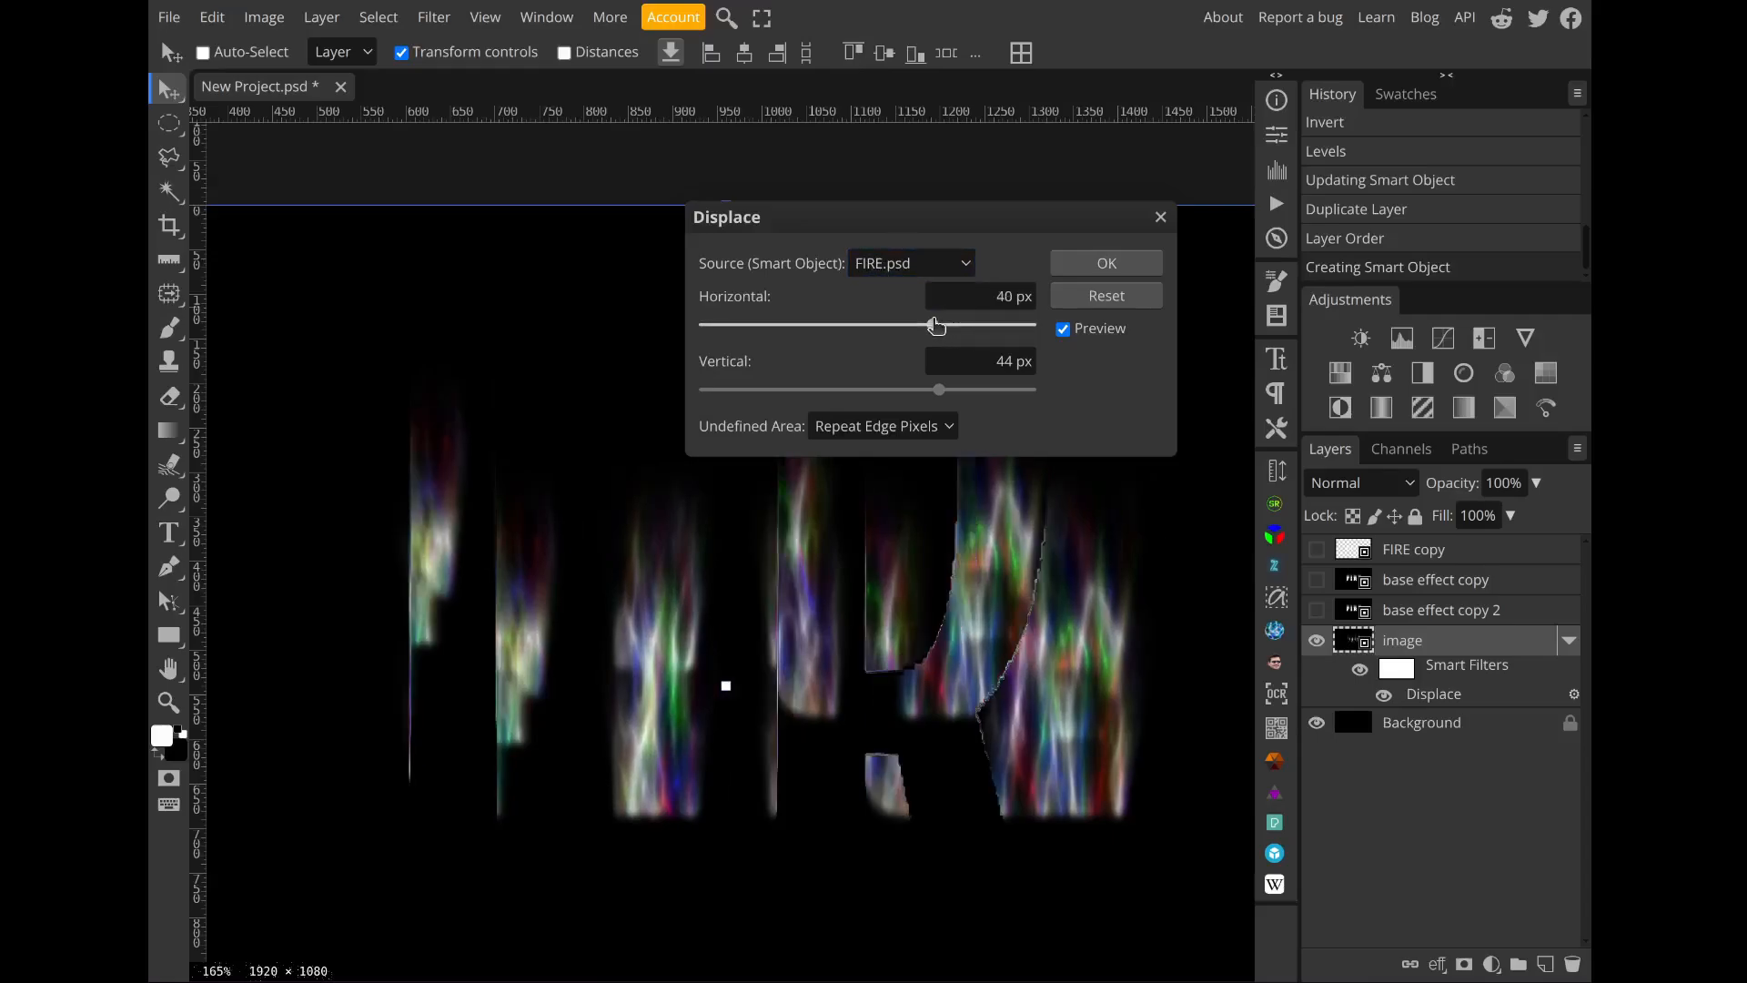
drag(939, 391, 905, 392)
mouse_move(933, 327)
mouse_down()
mouse_move(841, 330)
mouse_move(911, 330)
mouse_up()
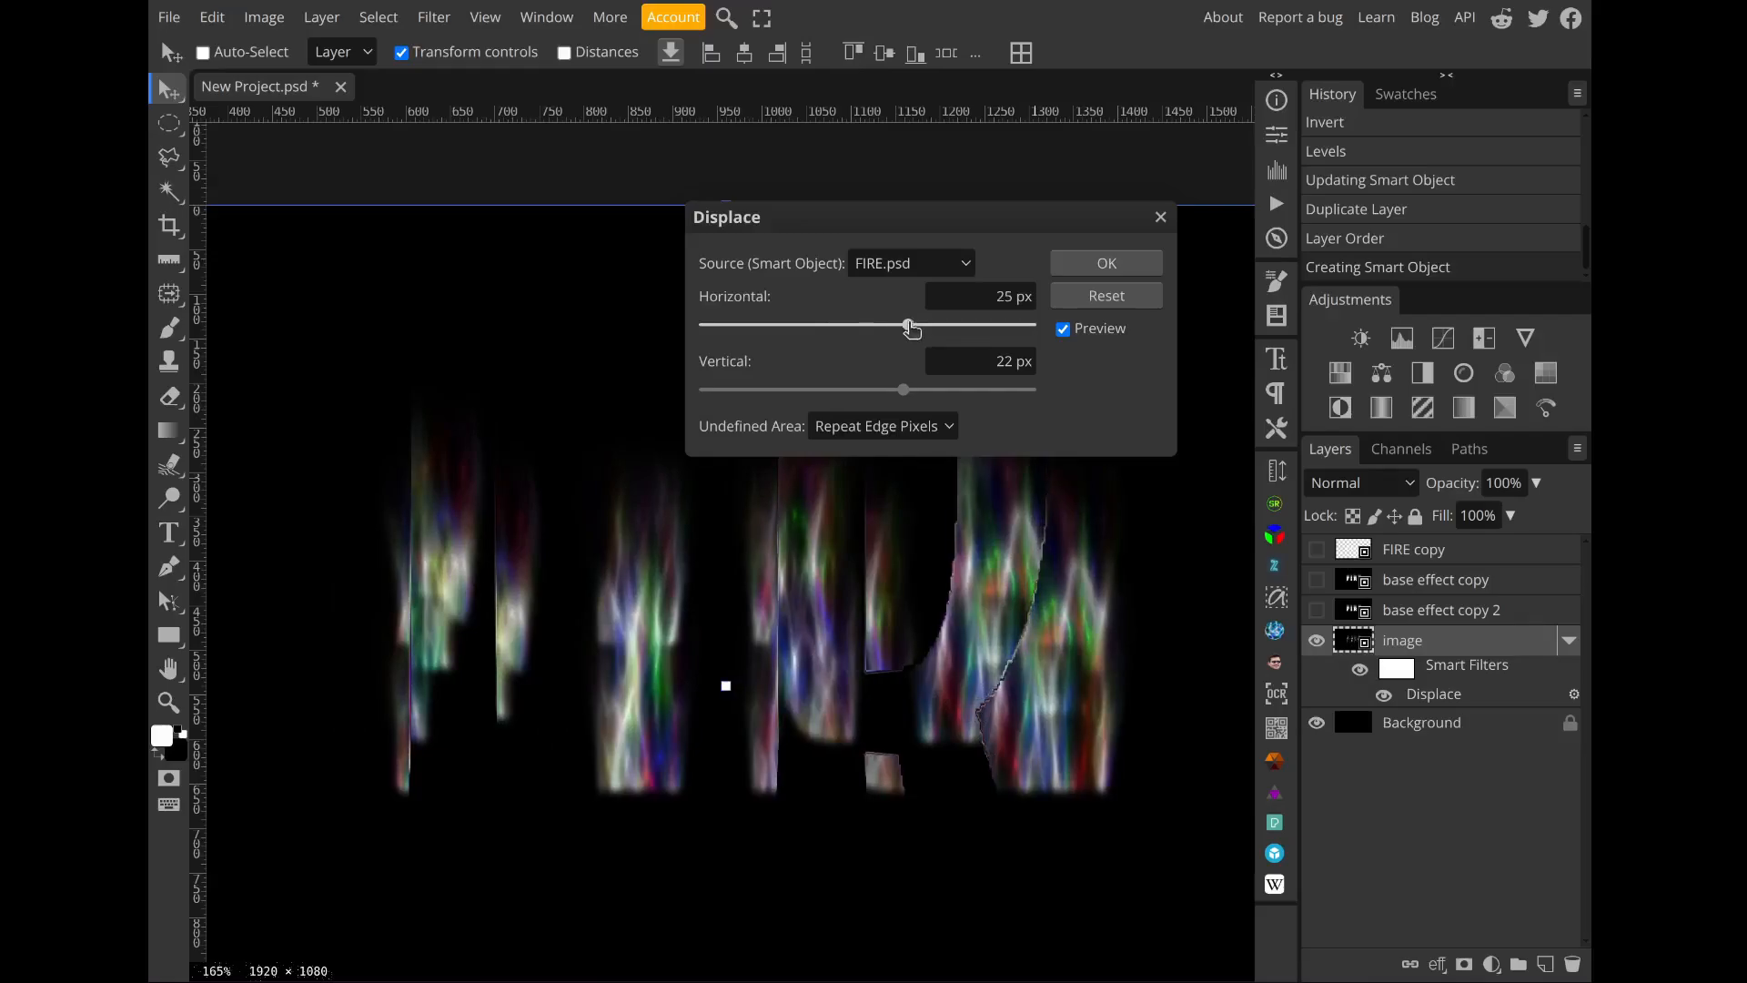
drag(911, 329, 922, 327)
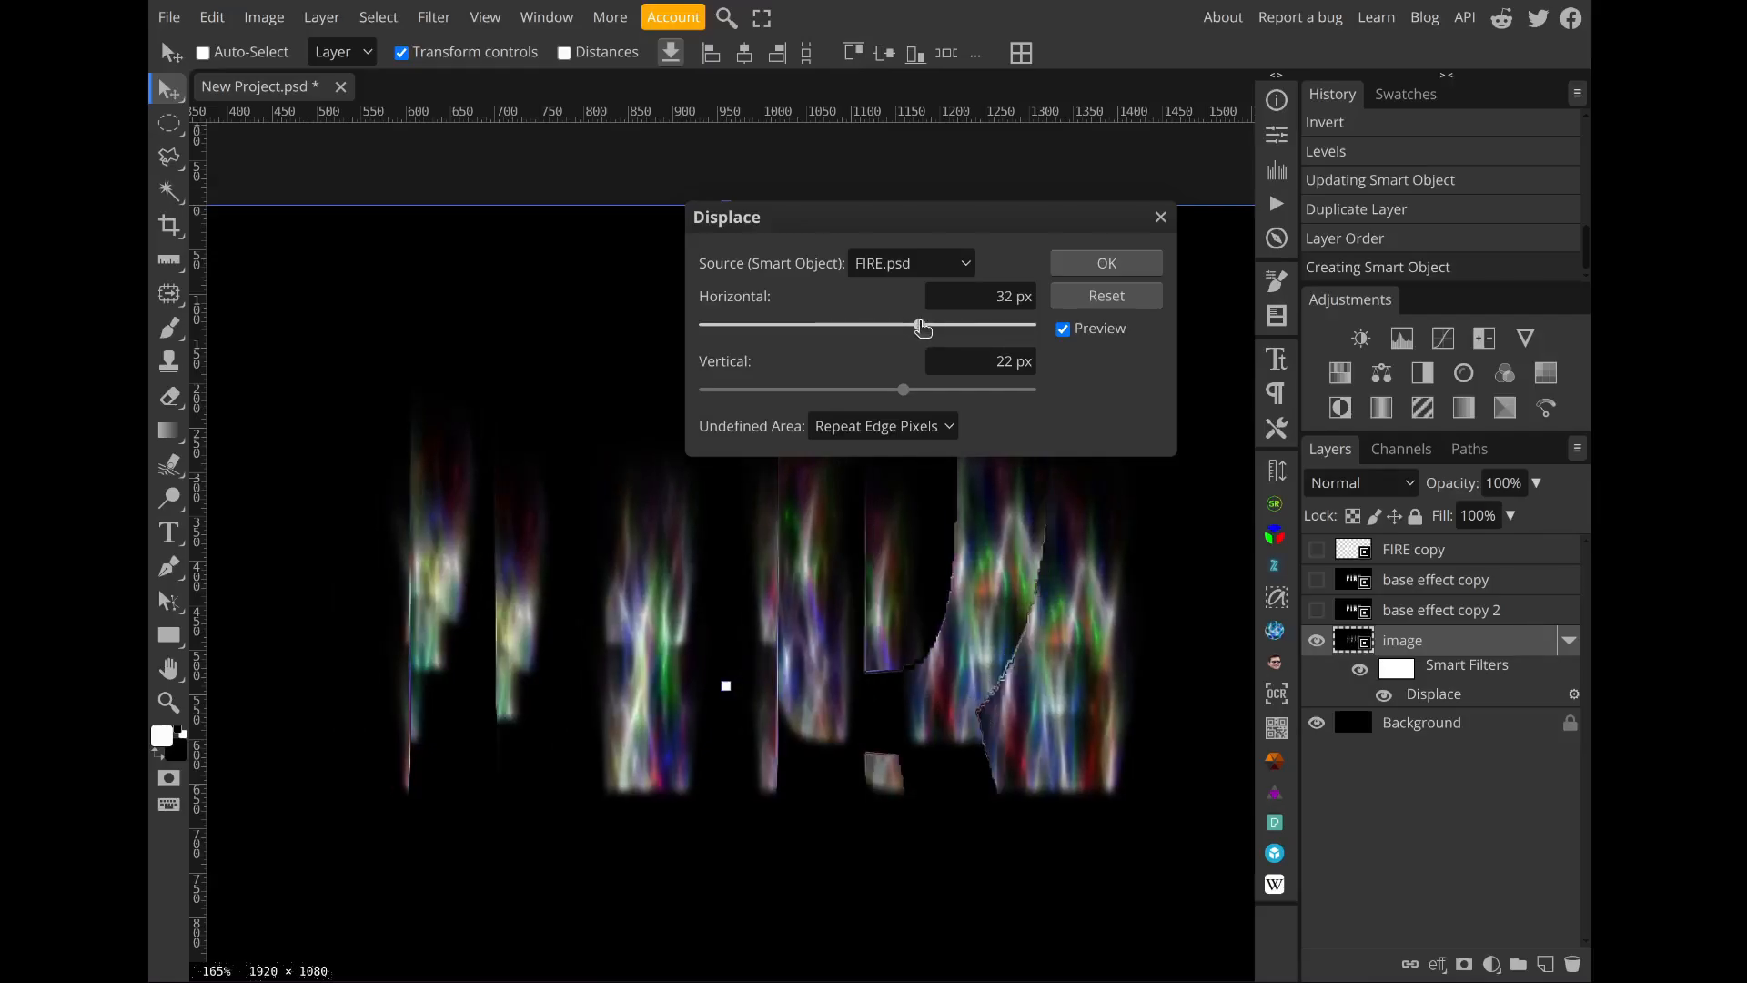
click(947, 293)
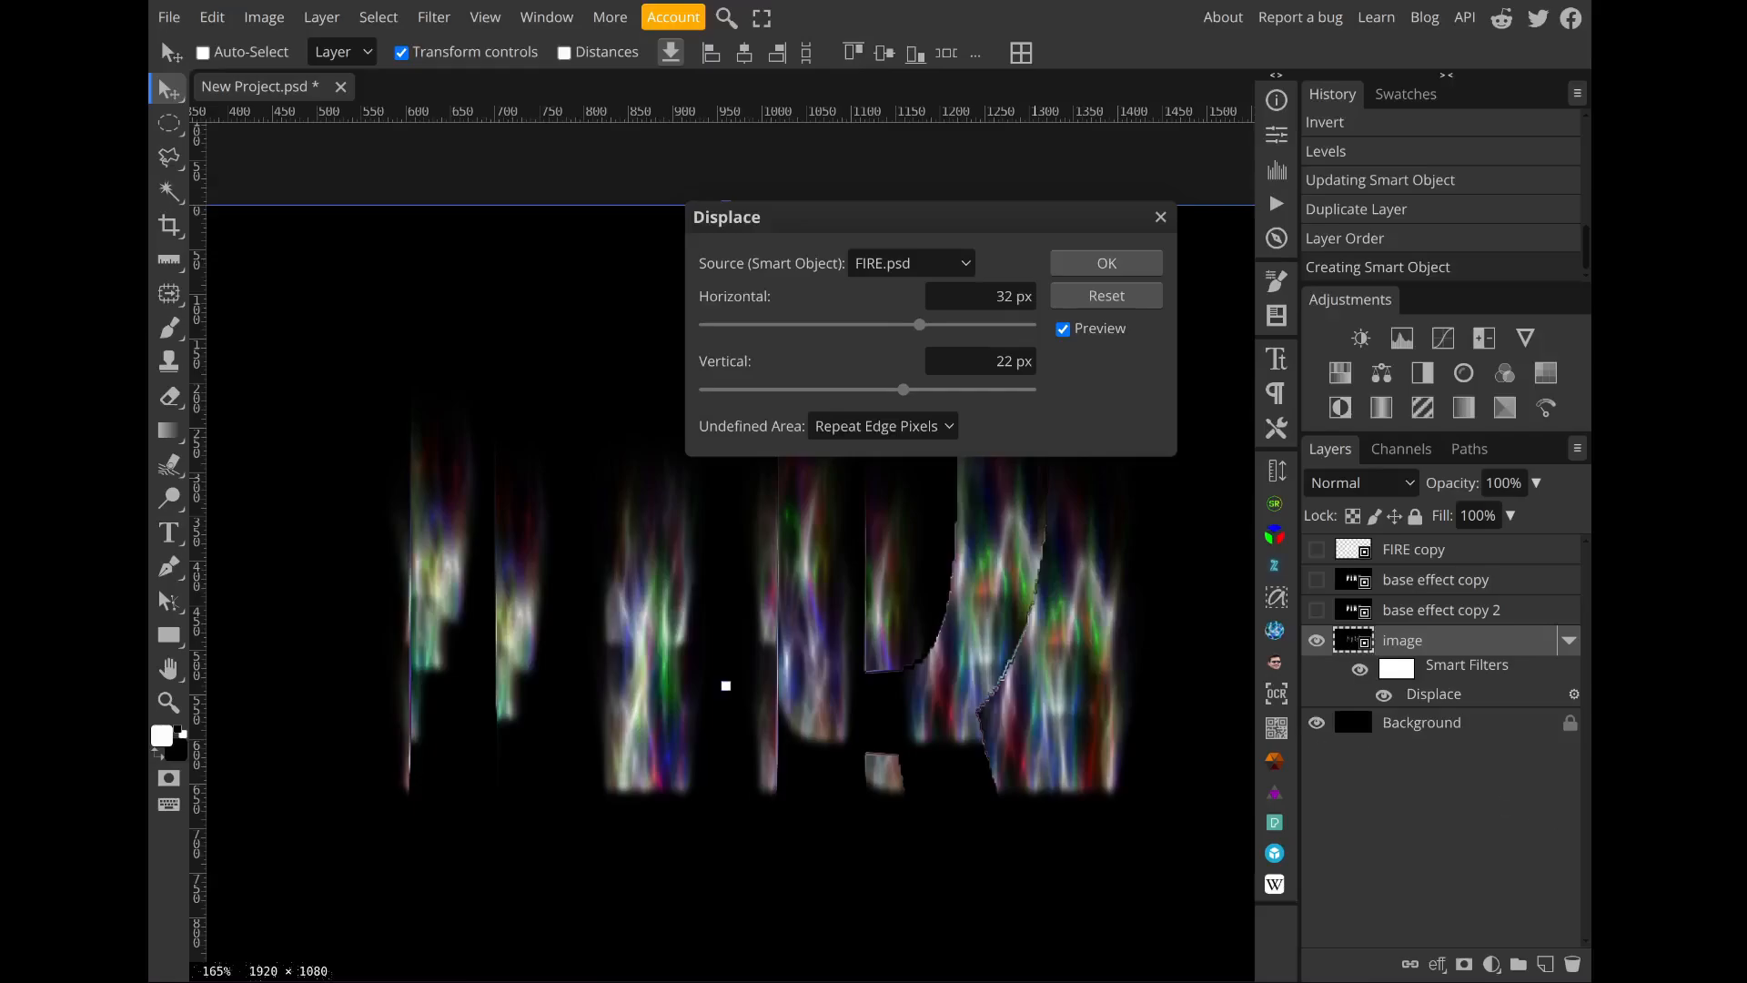
click(1162, 218)
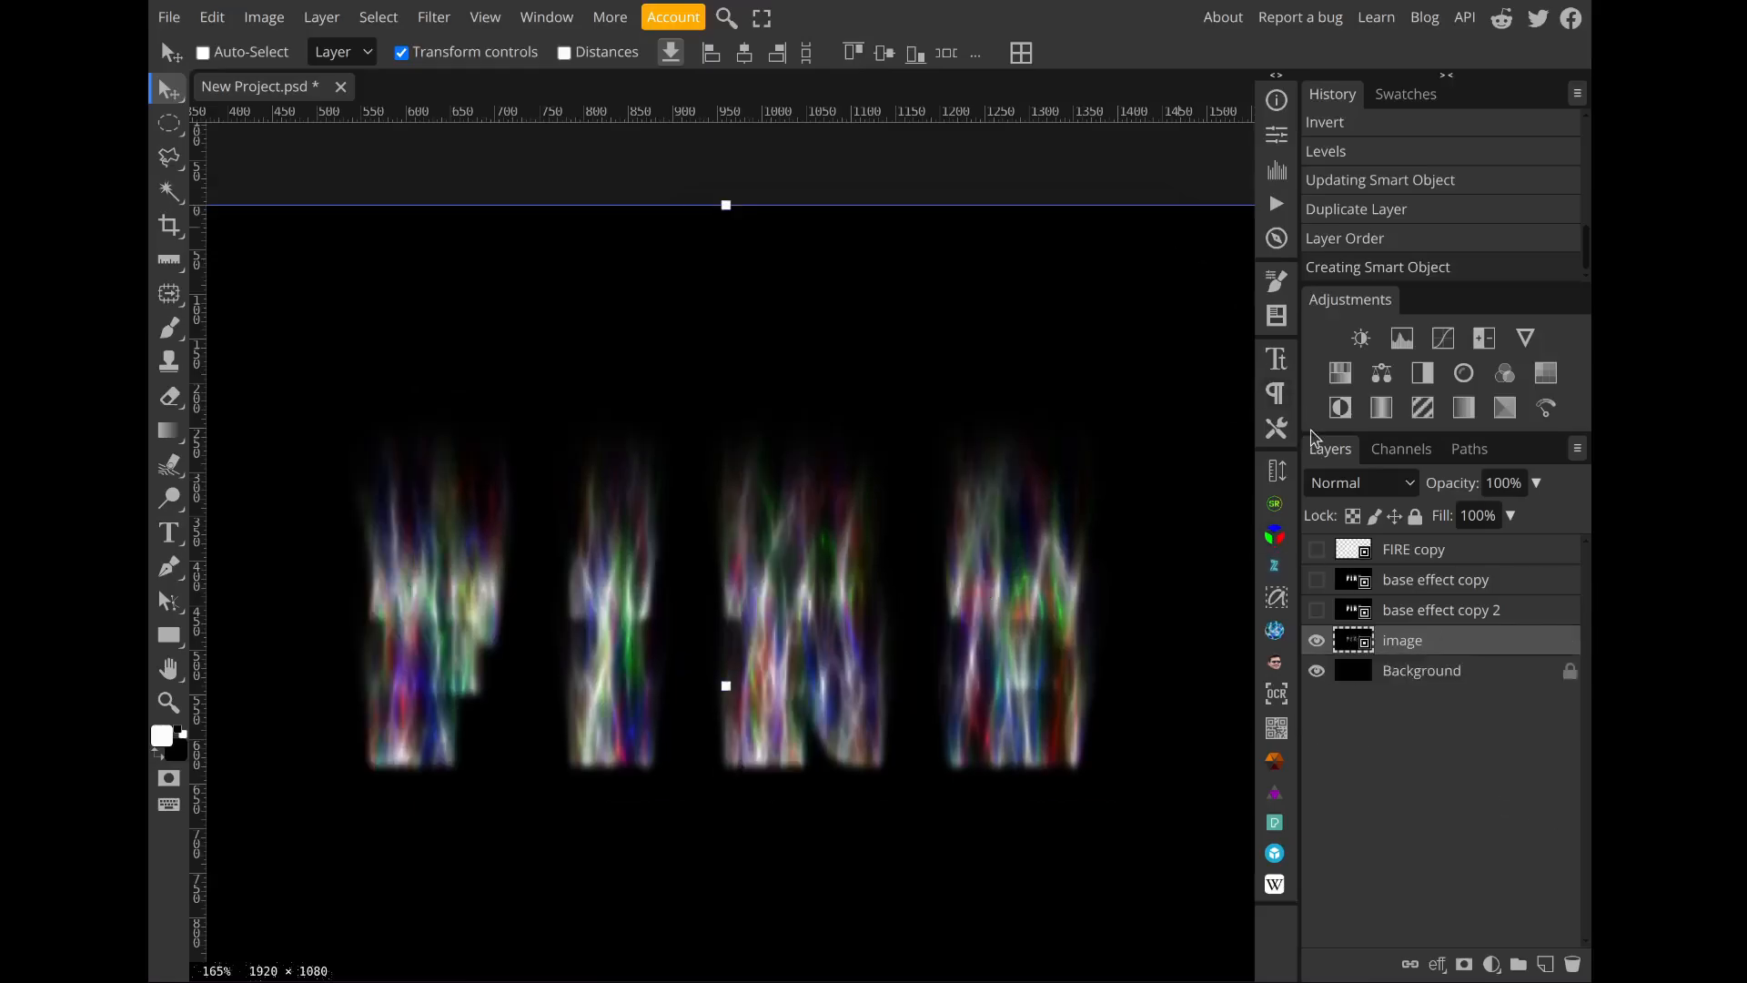
Step: Show the base effect copy 2 layer and apply a Levels adjustment to it with the output white level at 128
click(1326, 615)
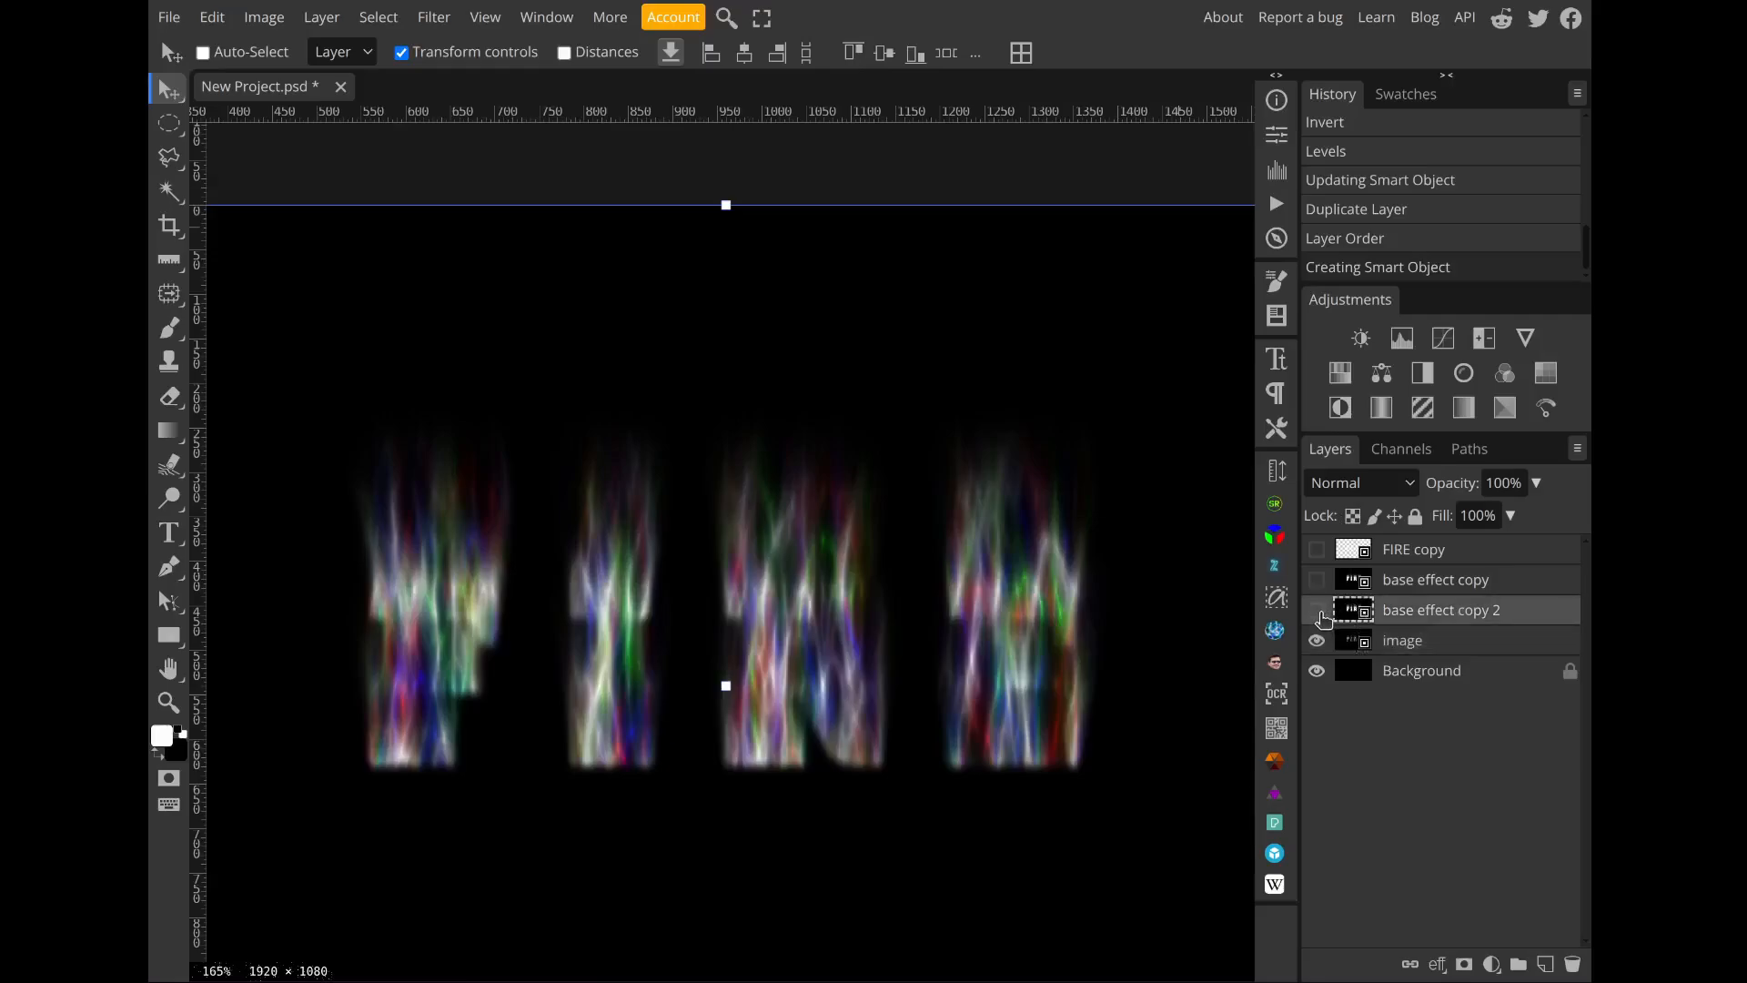
click(1318, 611)
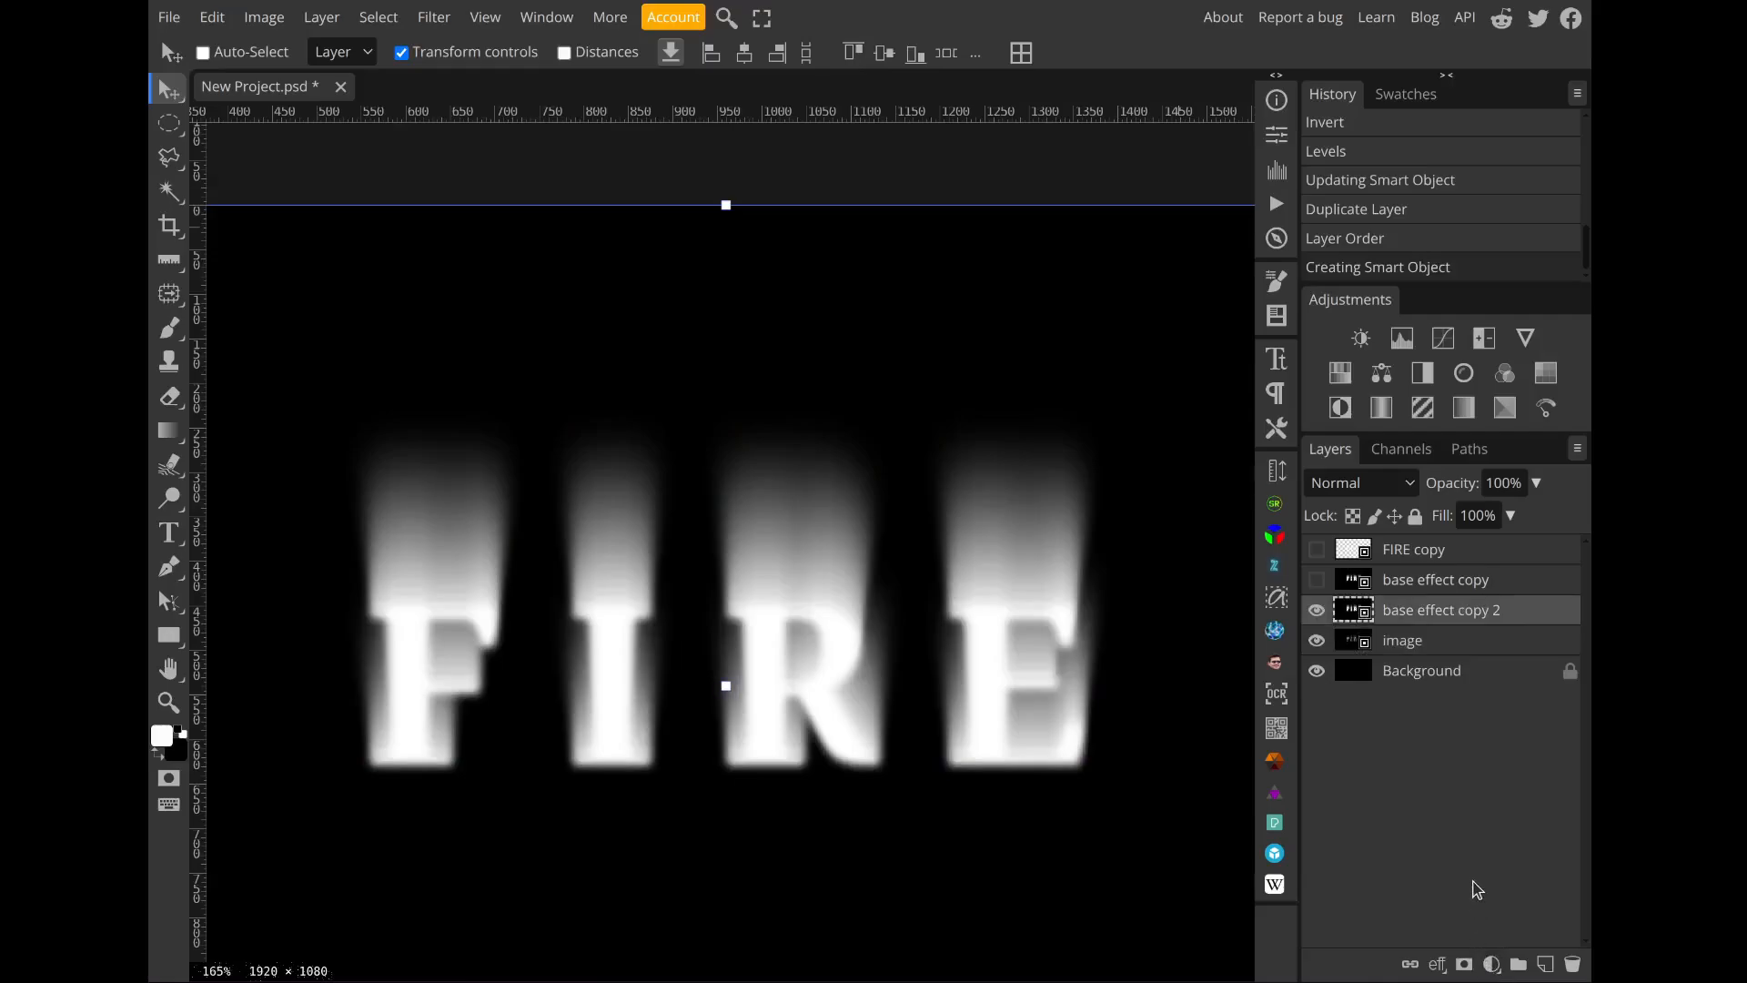
key(ctrl+l)
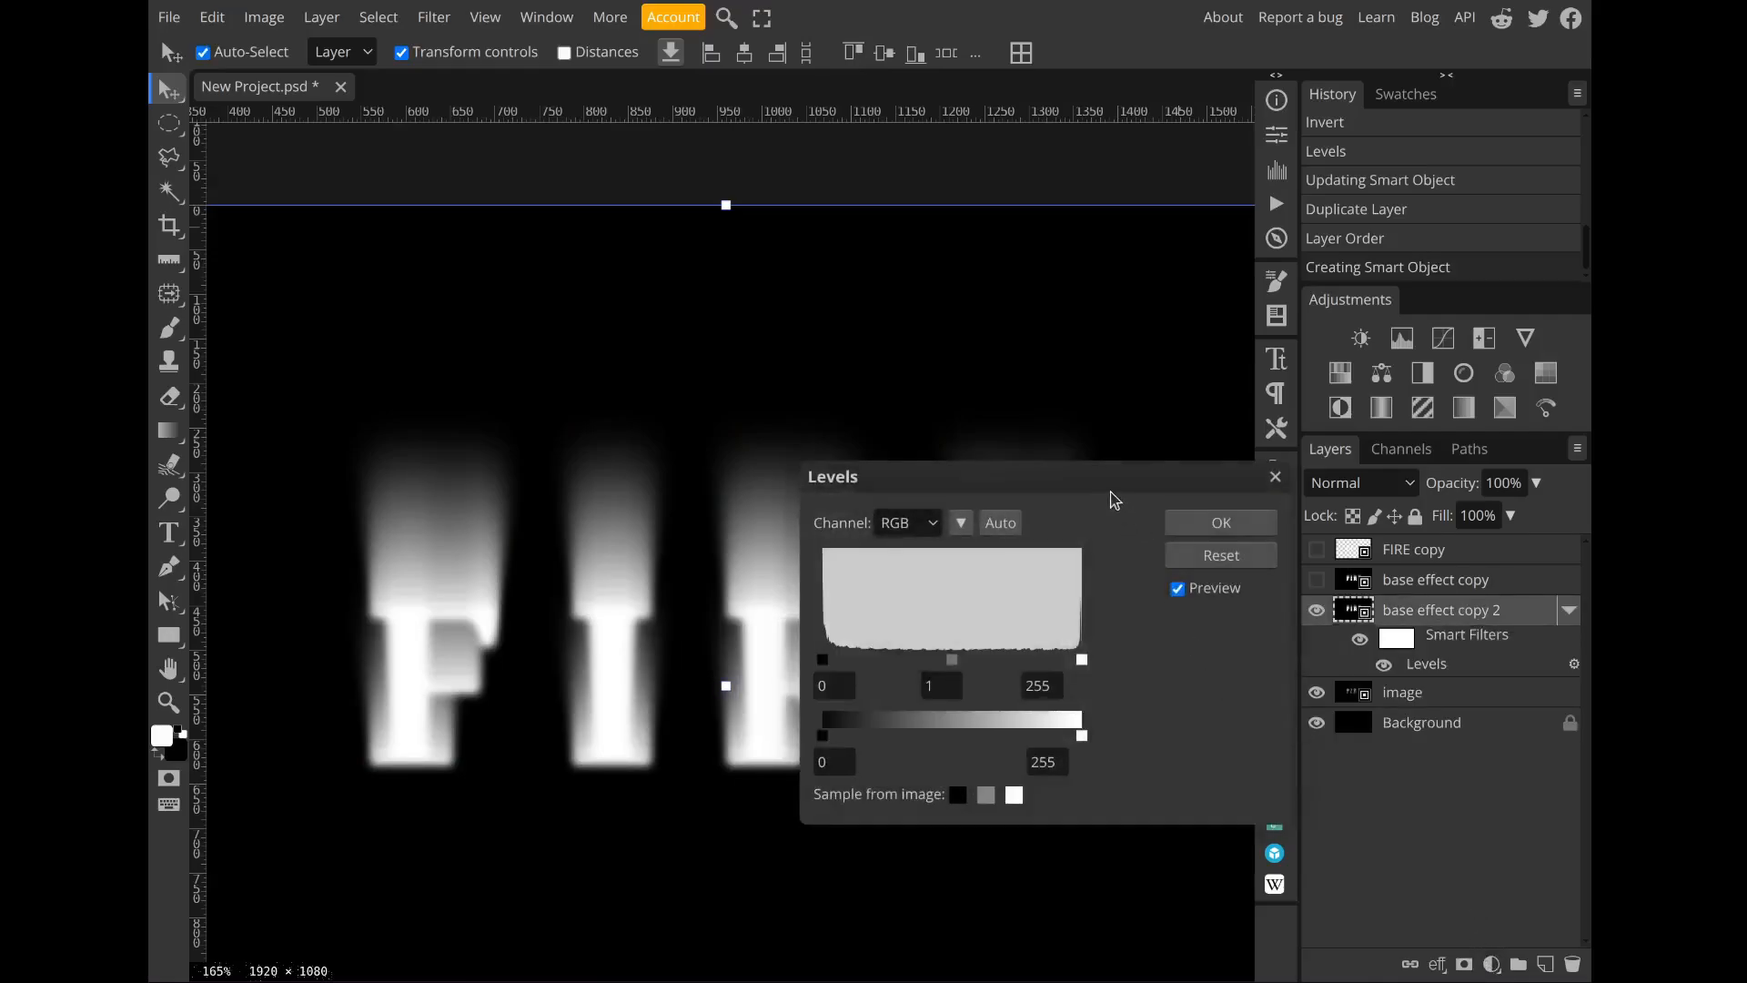
drag(1113, 496, 1534, 288)
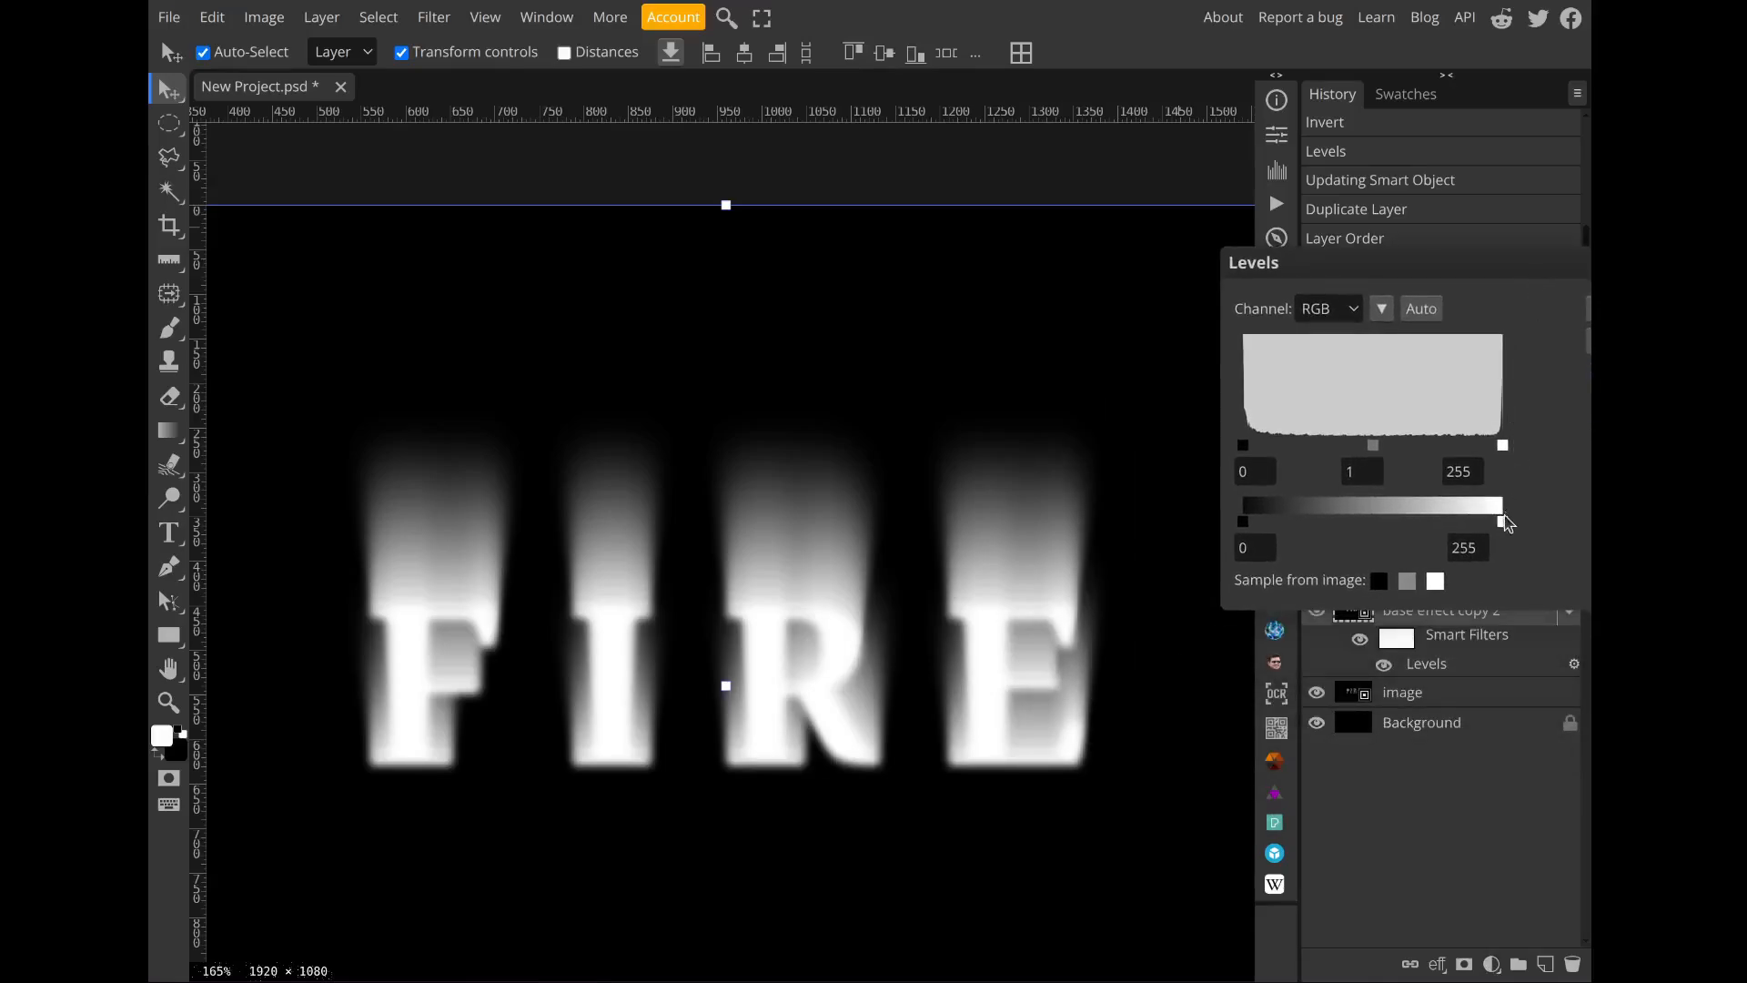
drag(1506, 526, 1404, 525)
click(1486, 547)
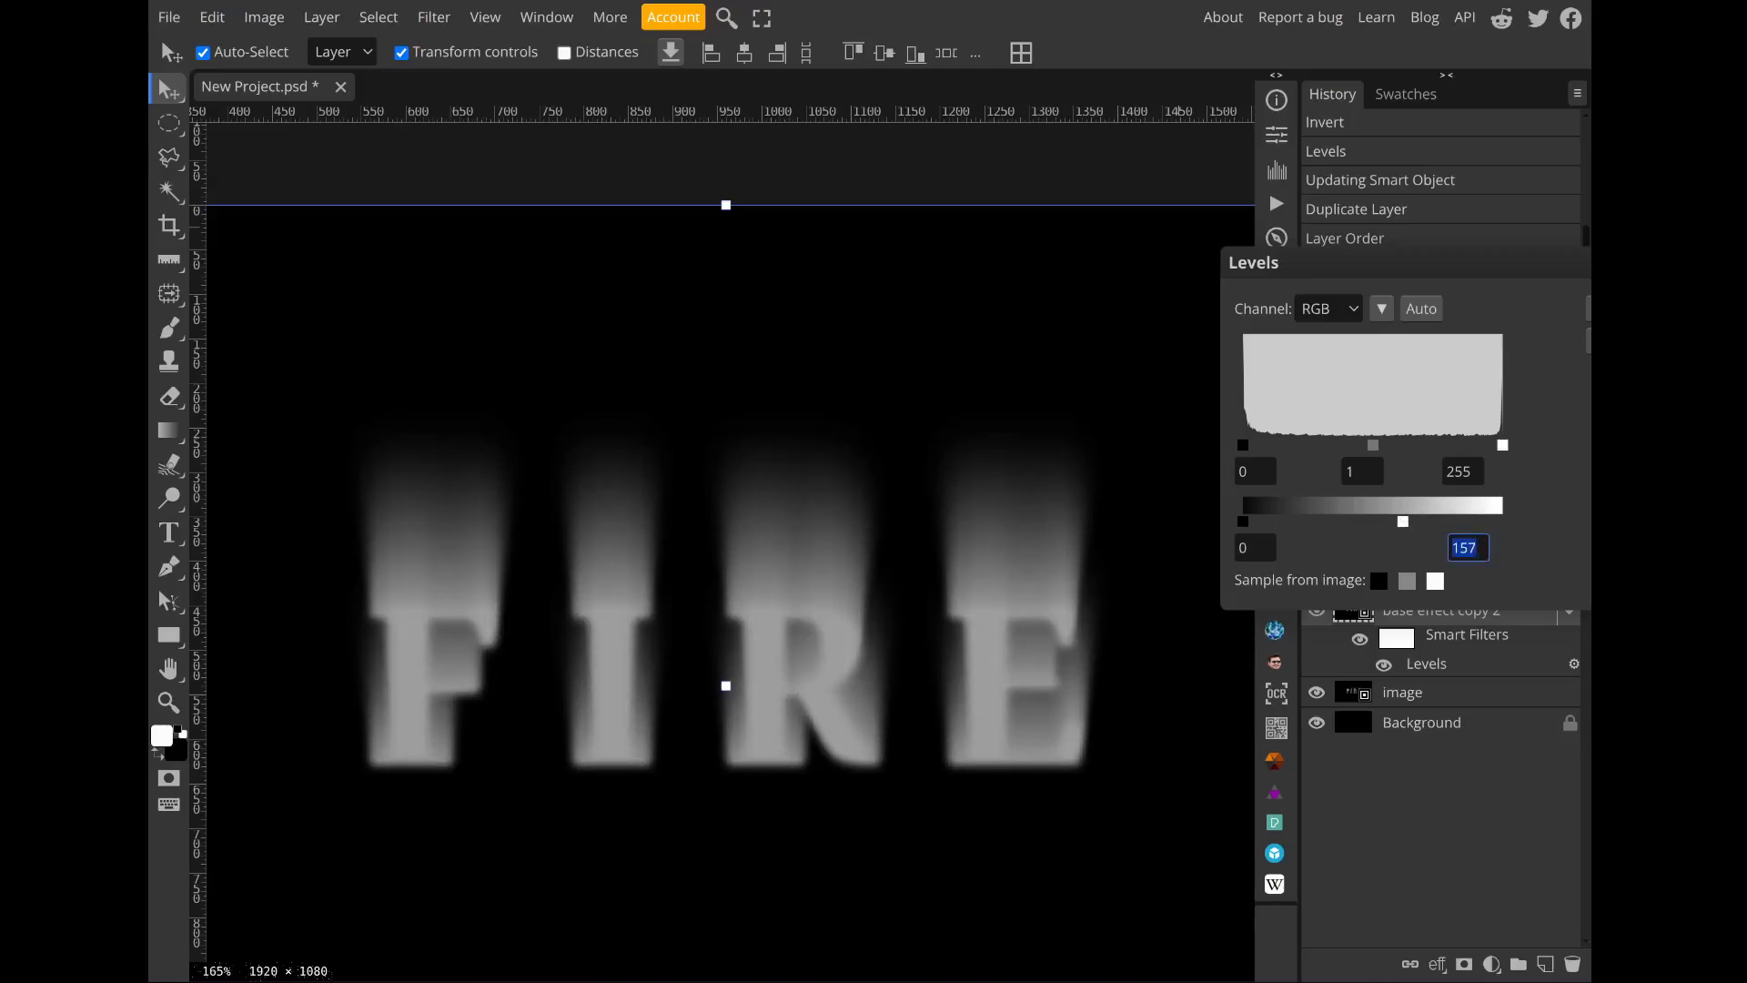
text(128)
key(Return)
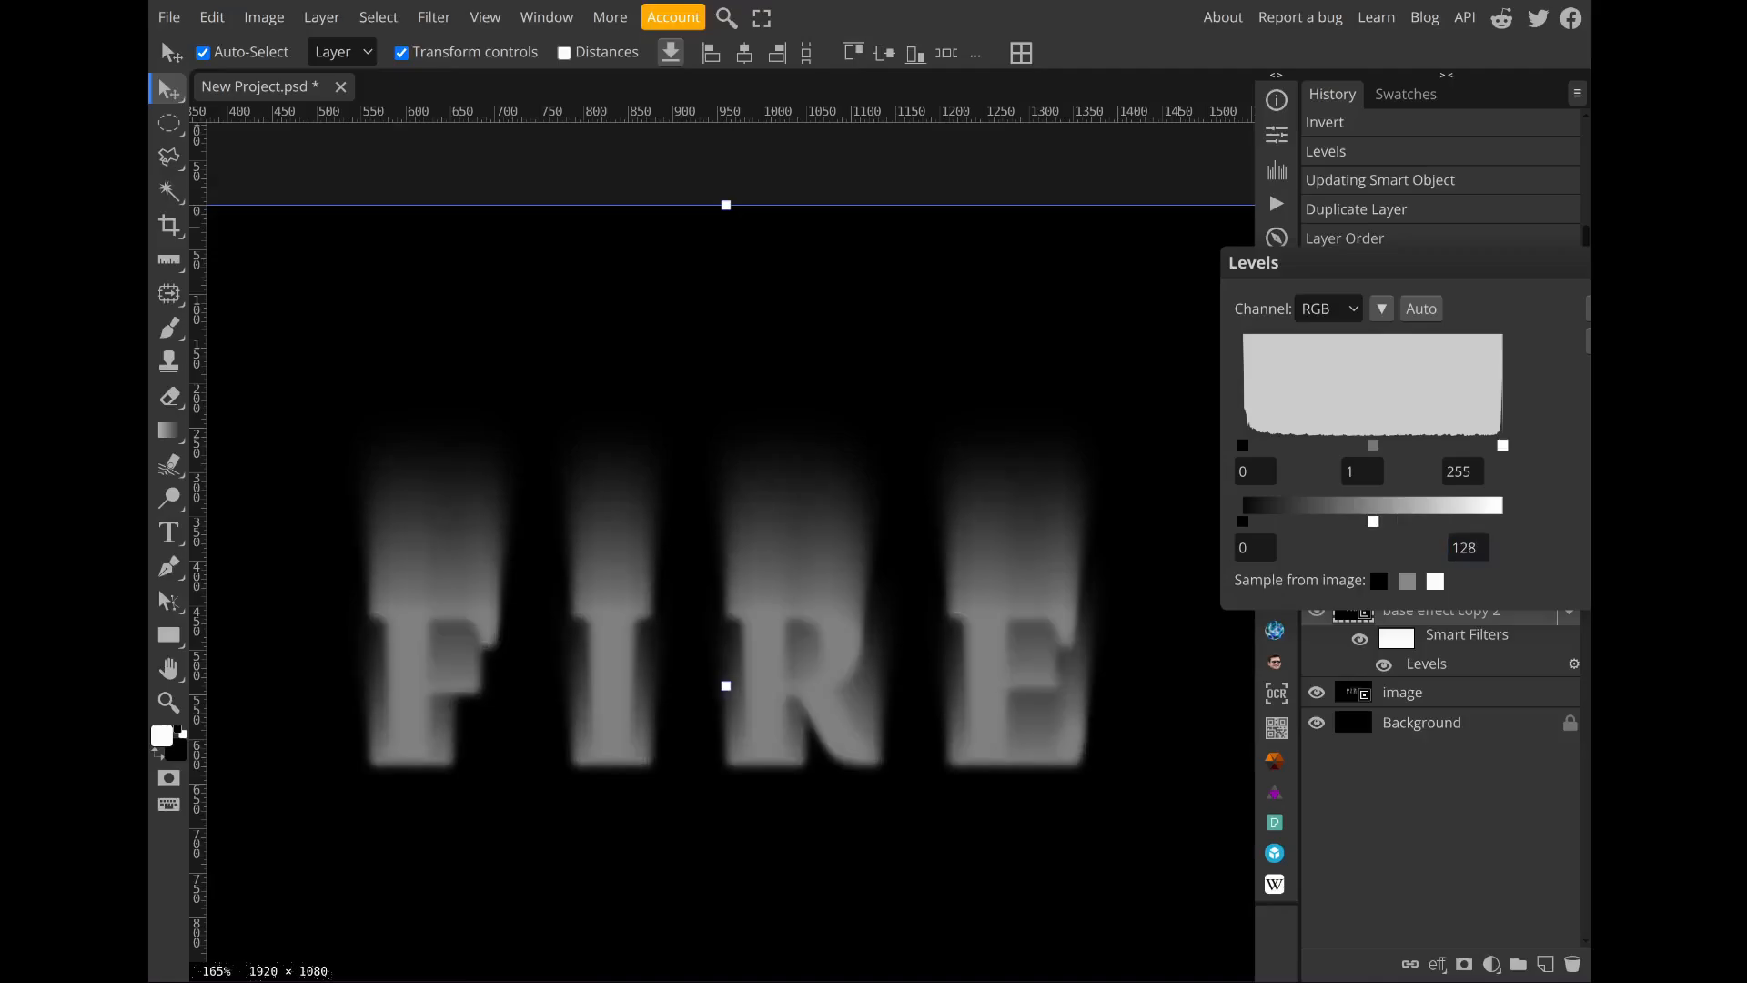
Step: Sample the dimmed letter E's gray as the foreground color, giving #808080 at 50% brightness
scroll(1006, 701, up, 5)
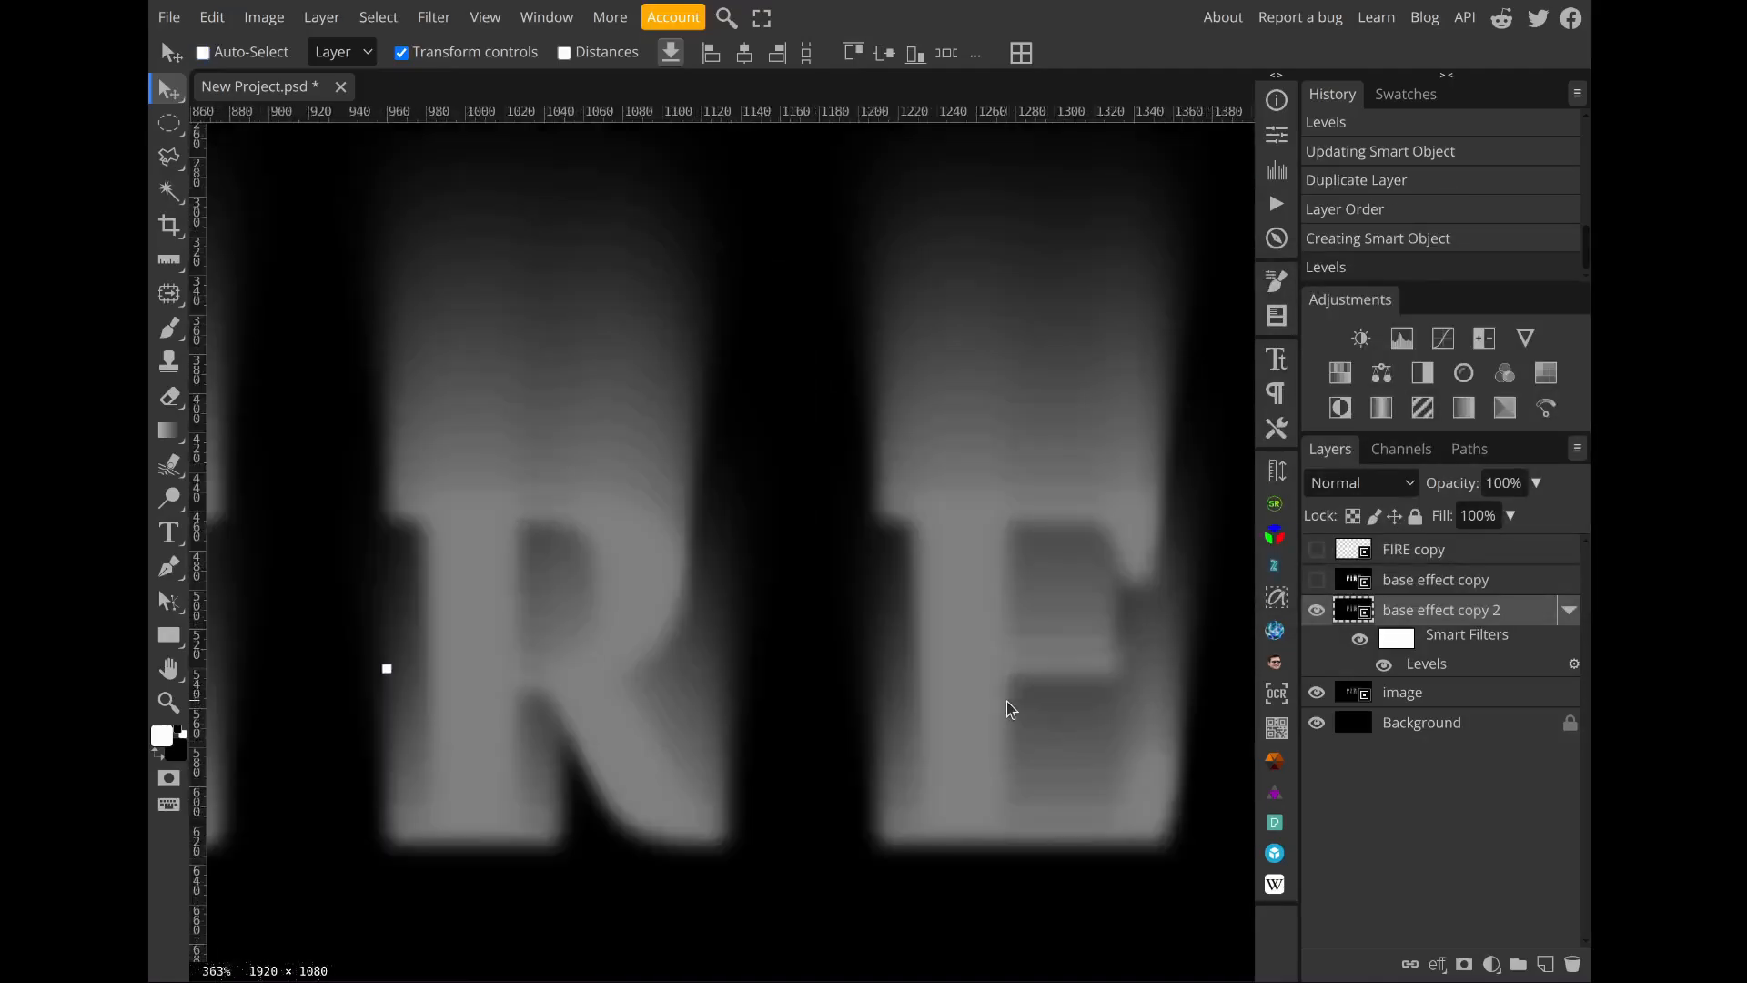
click(163, 737)
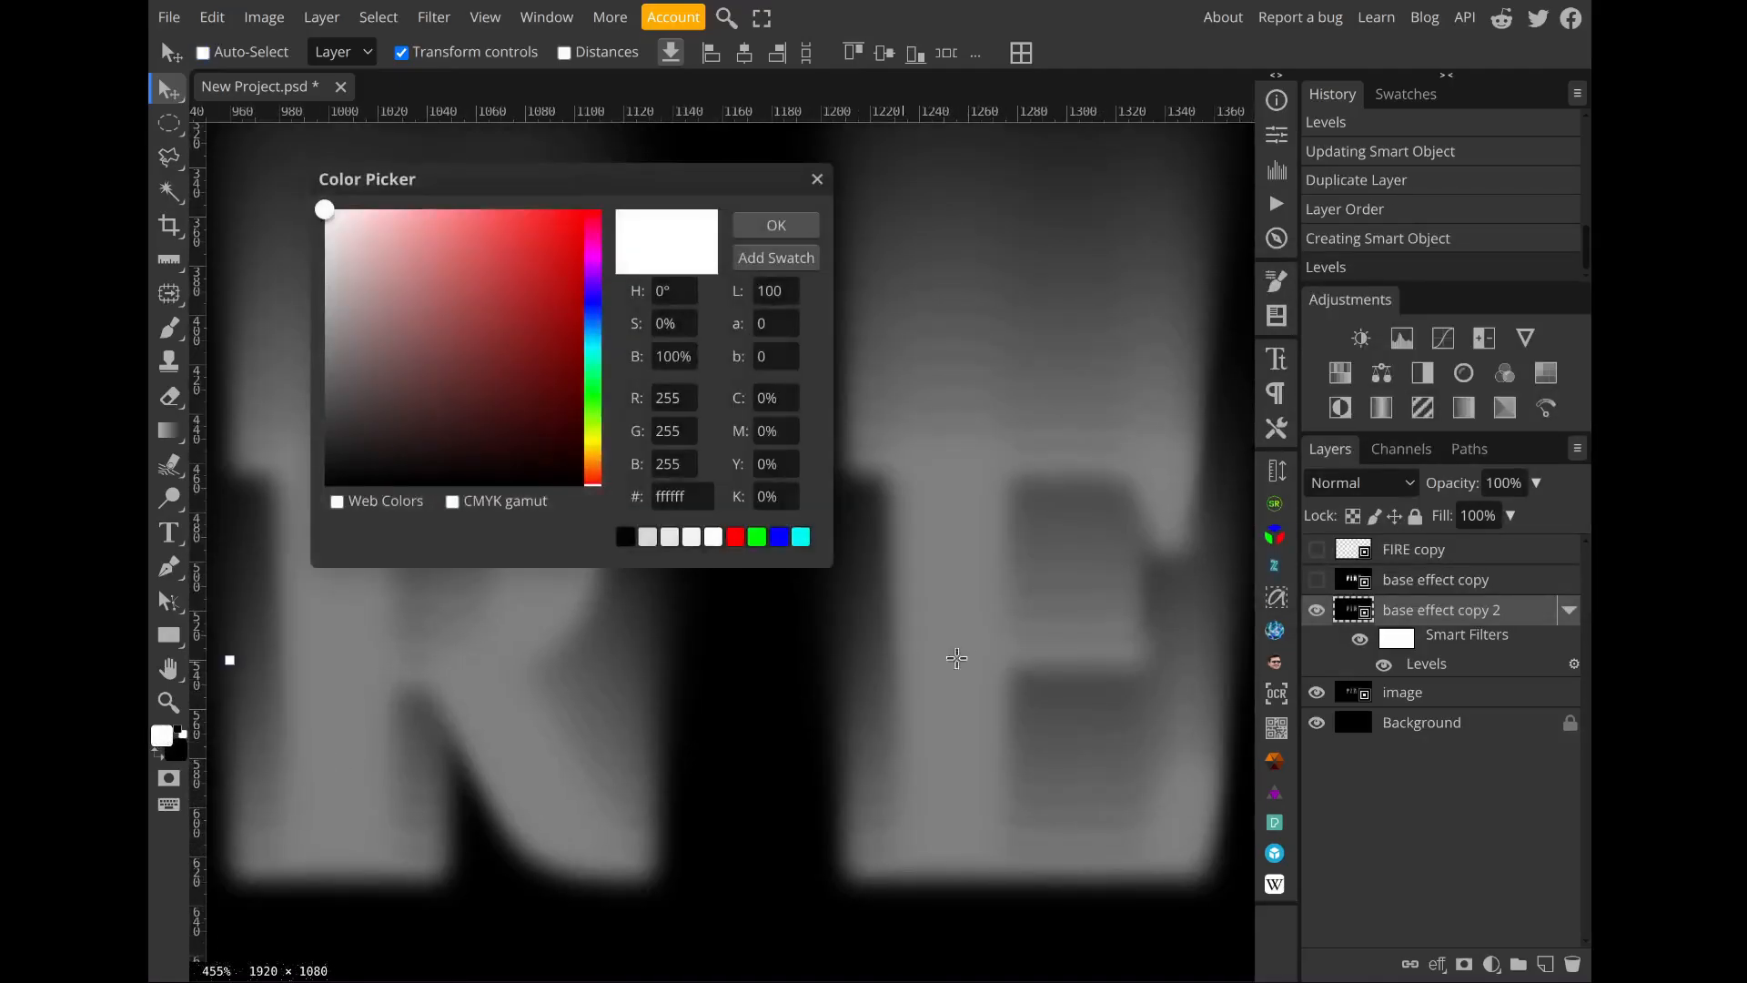
click(955, 621)
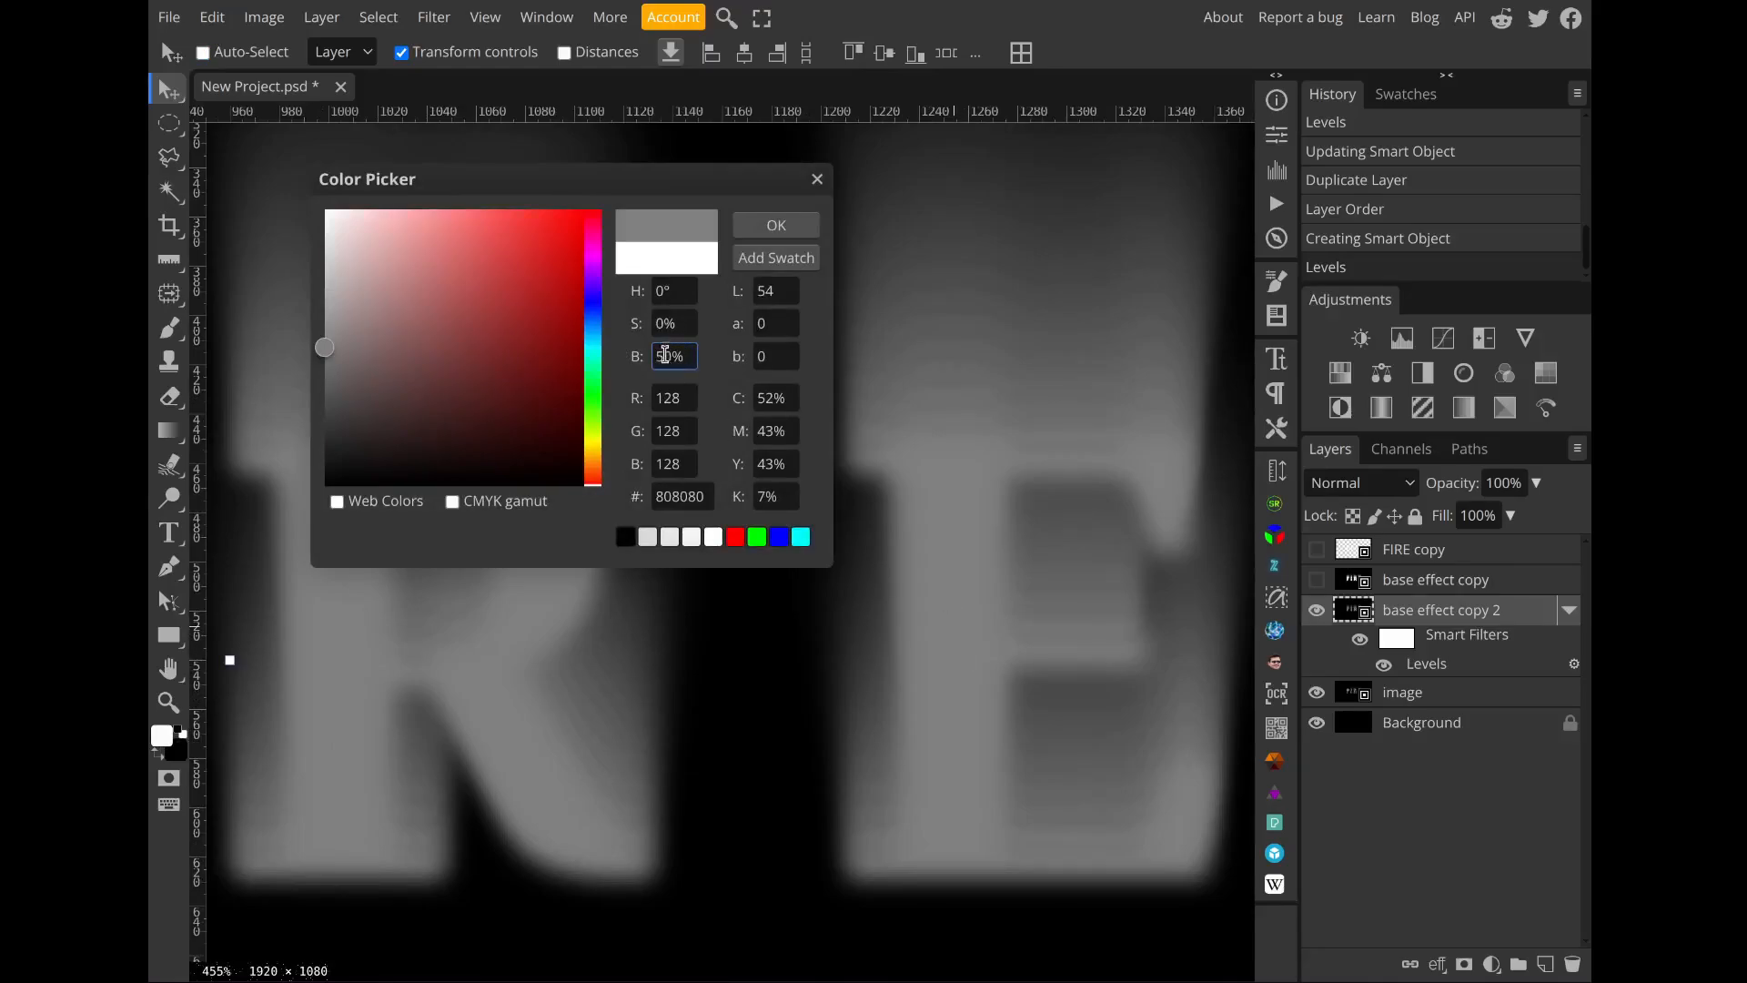
click(801, 226)
scroll(898, 482, down, 6)
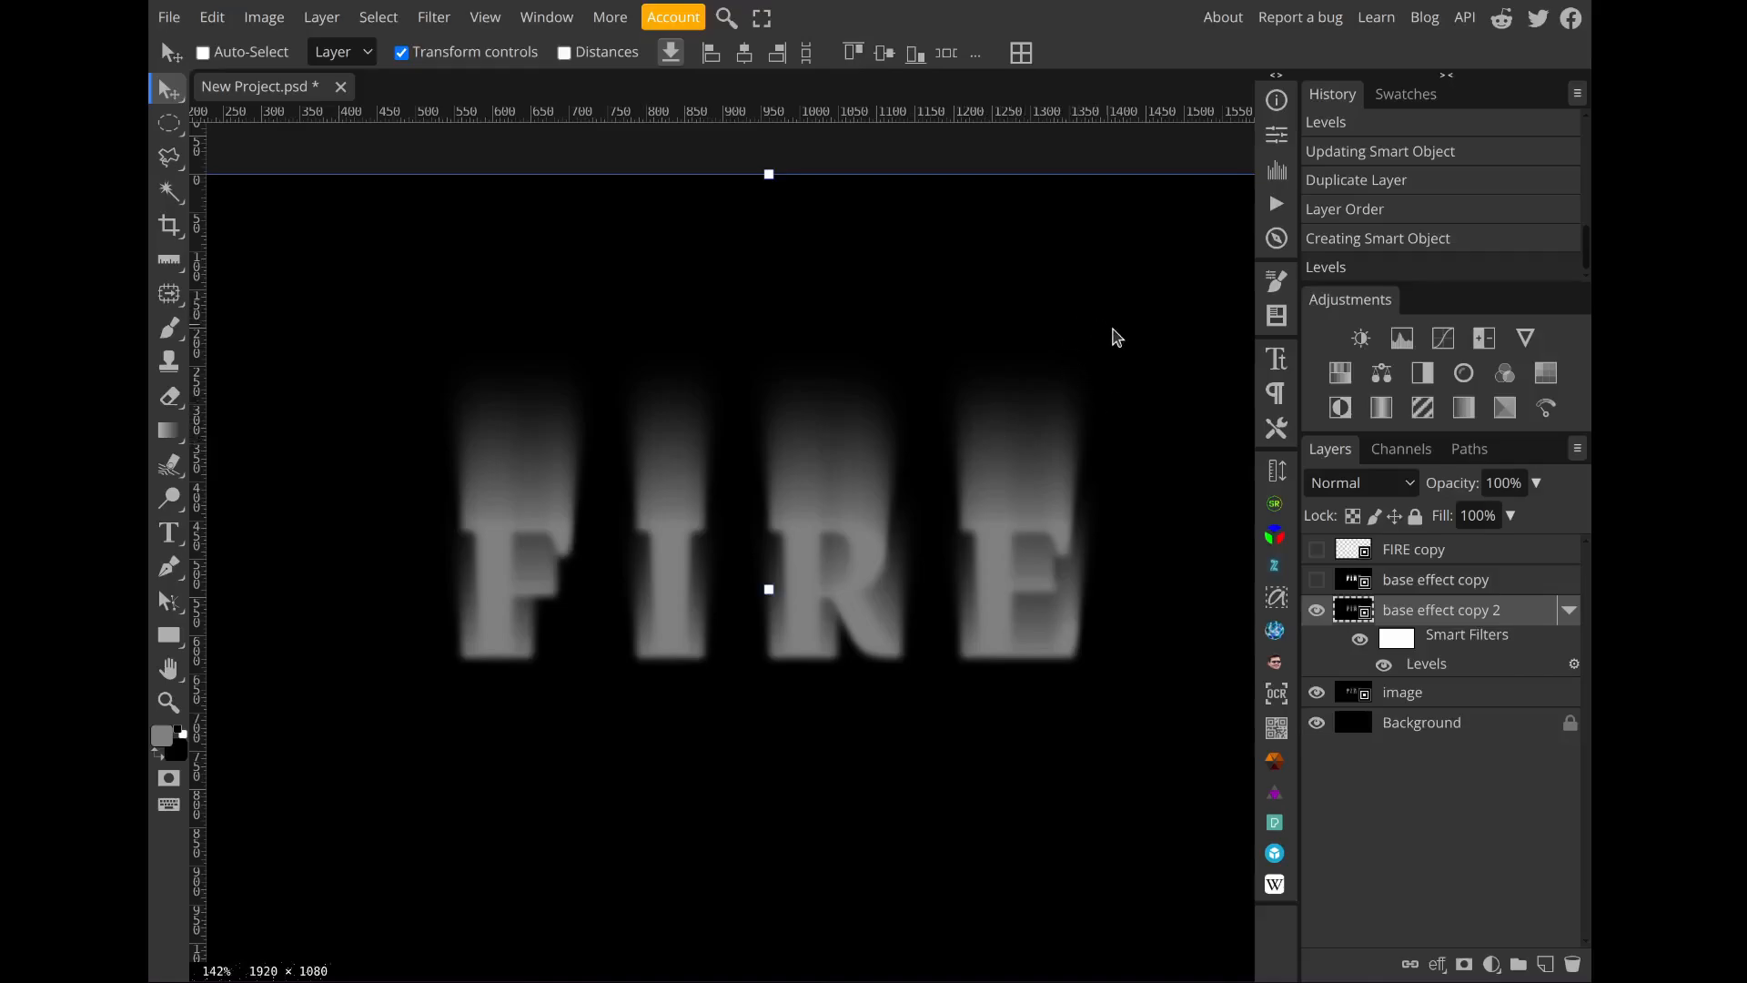
Step: Open the Fractal Noise generator and set both base frequency values to 0.012 for the Clouds noise
click(1281, 629)
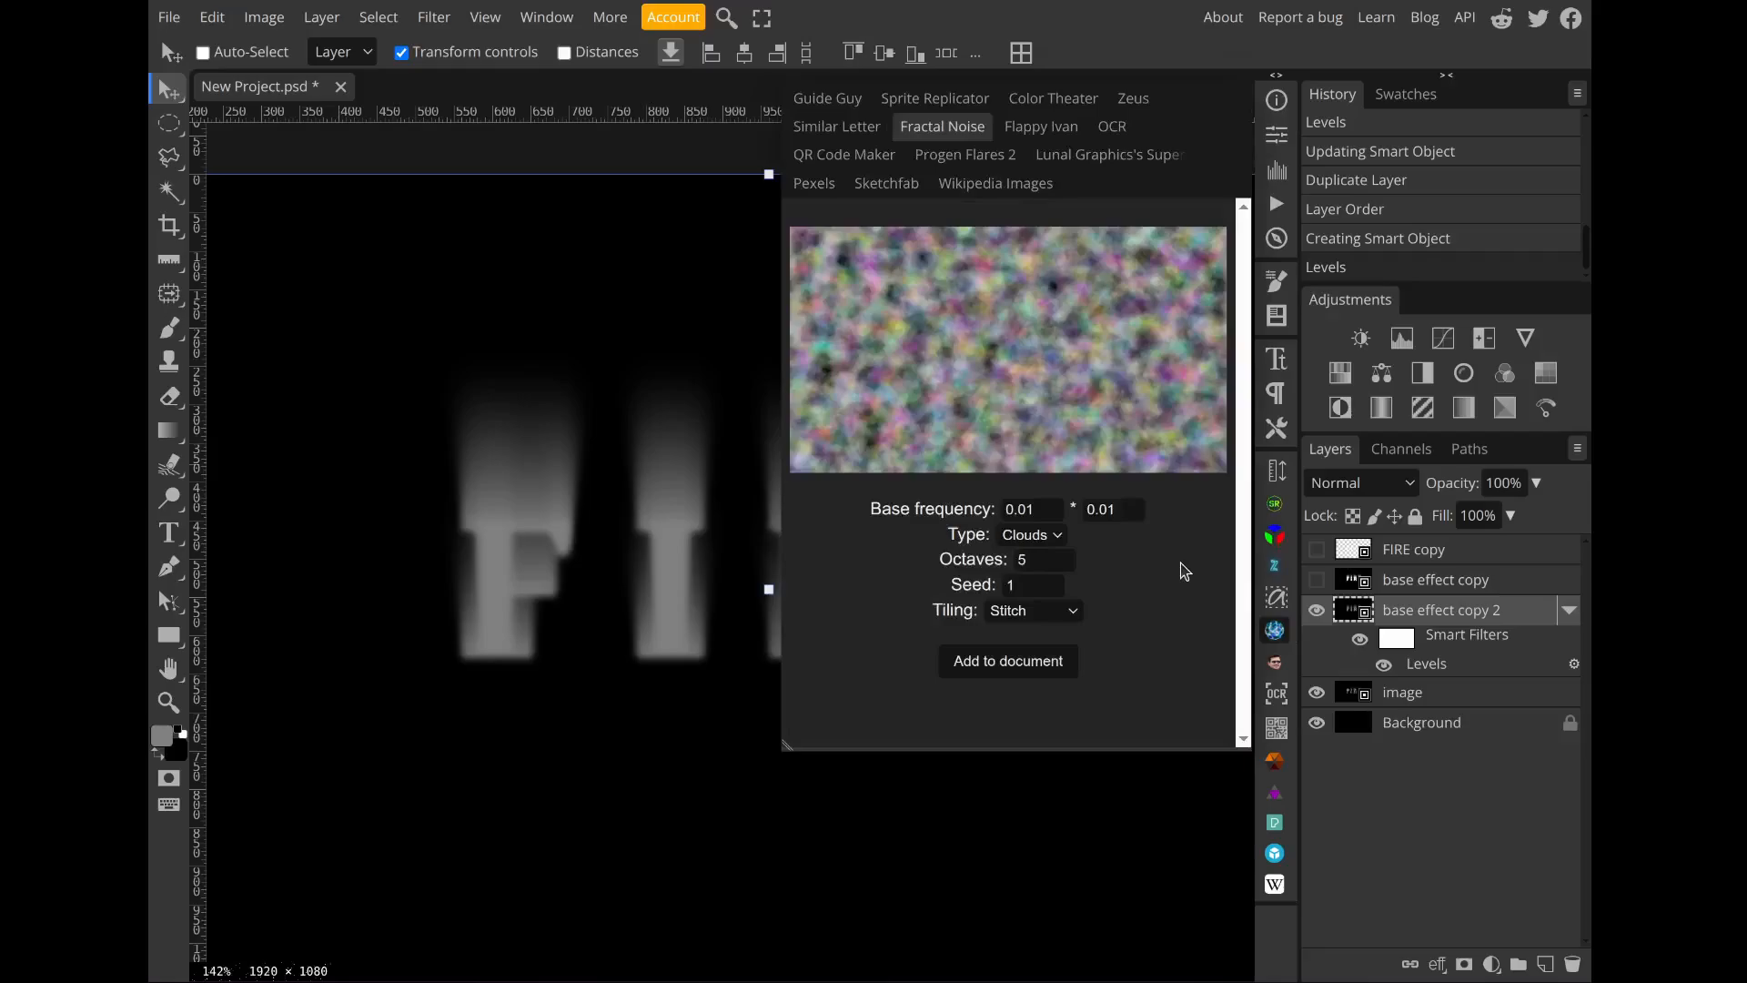
click(1051, 507)
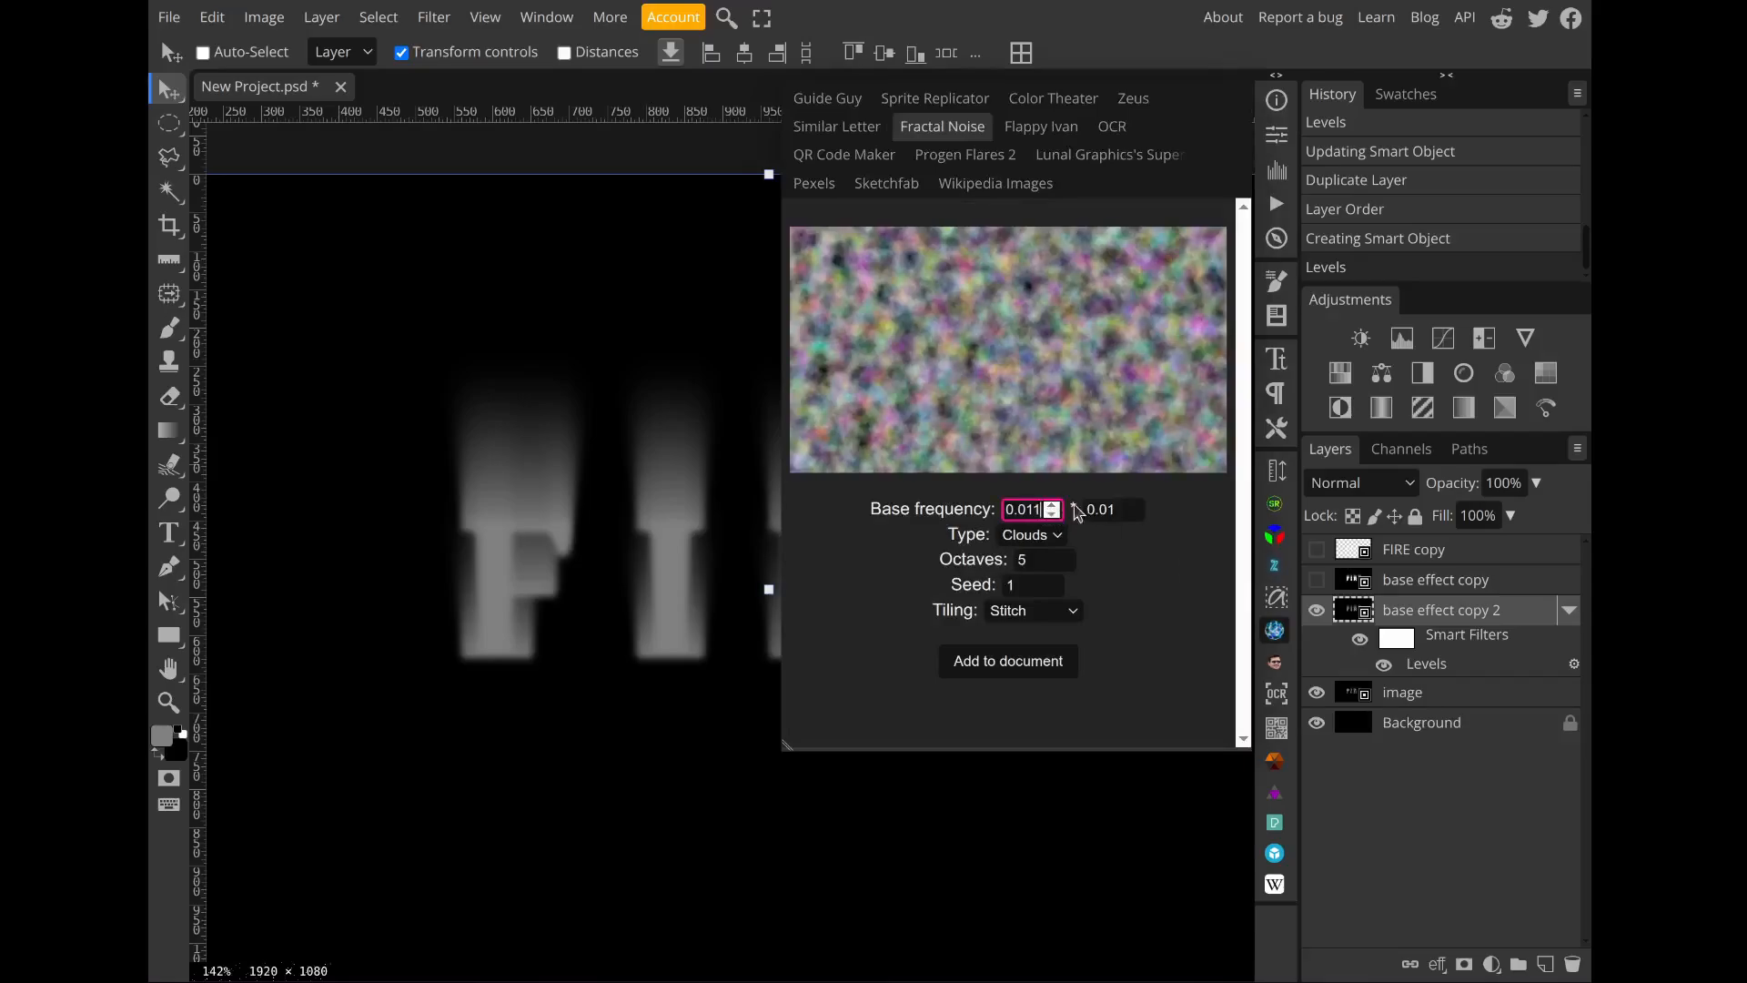
click(1133, 505)
key(Up)
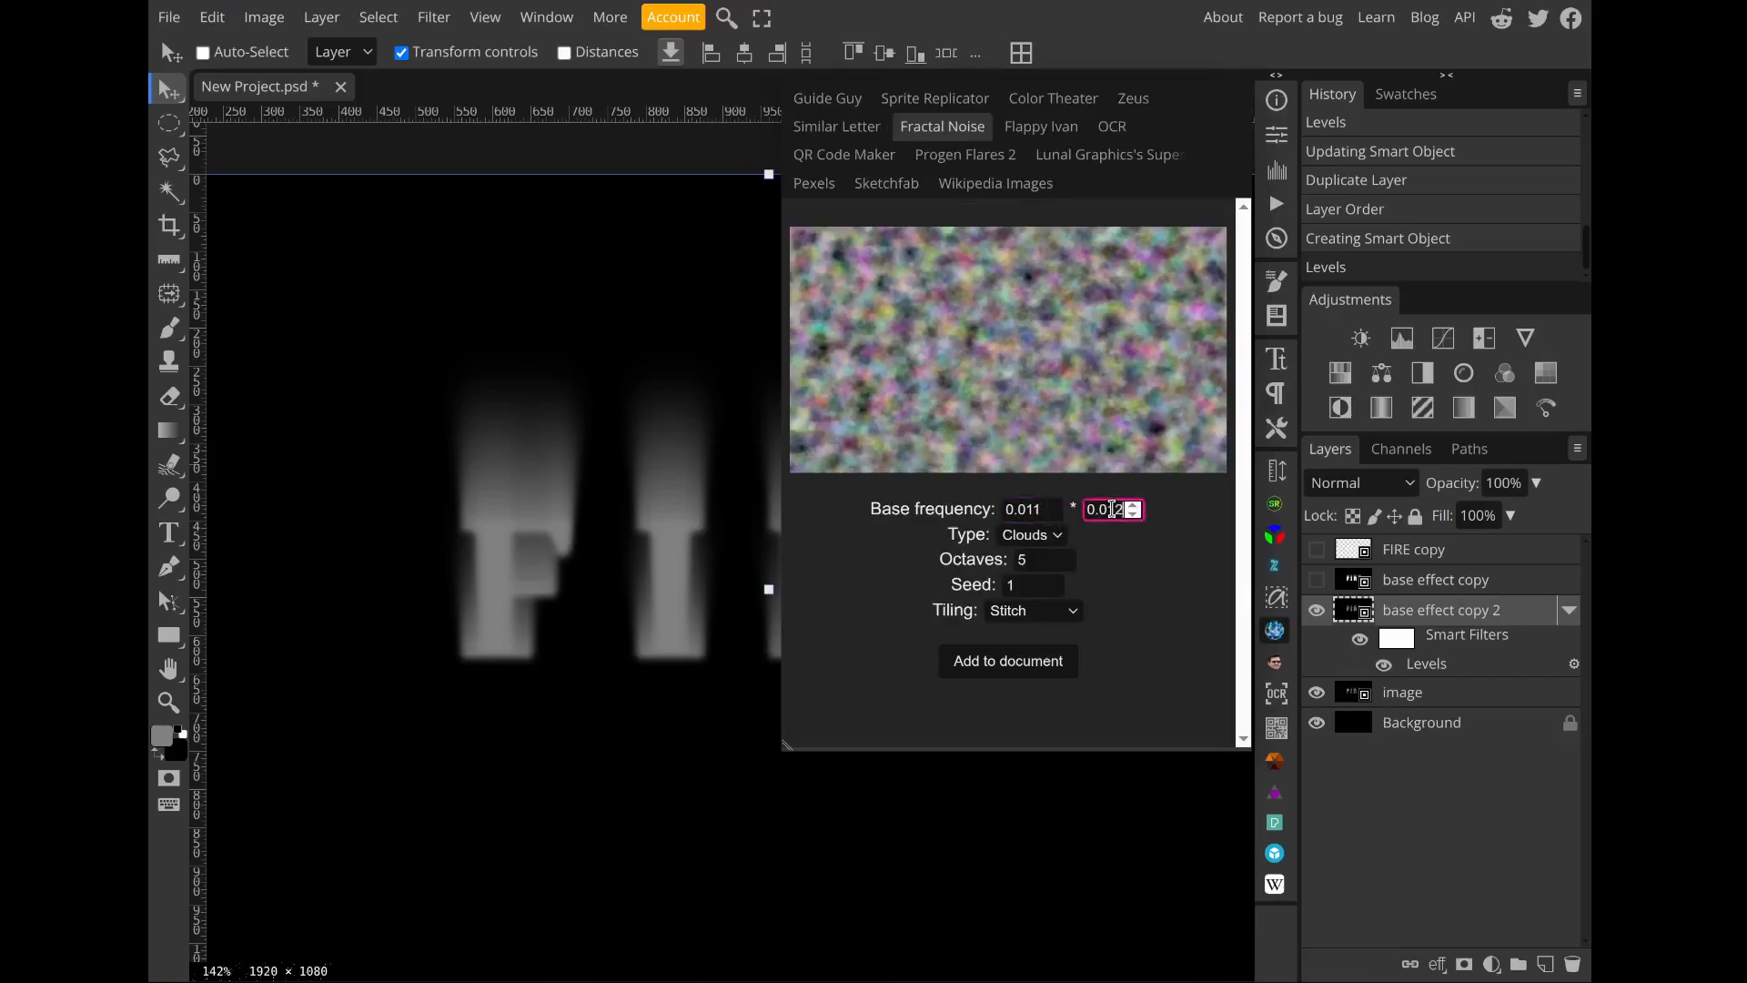
click(1027, 513)
key(Up)
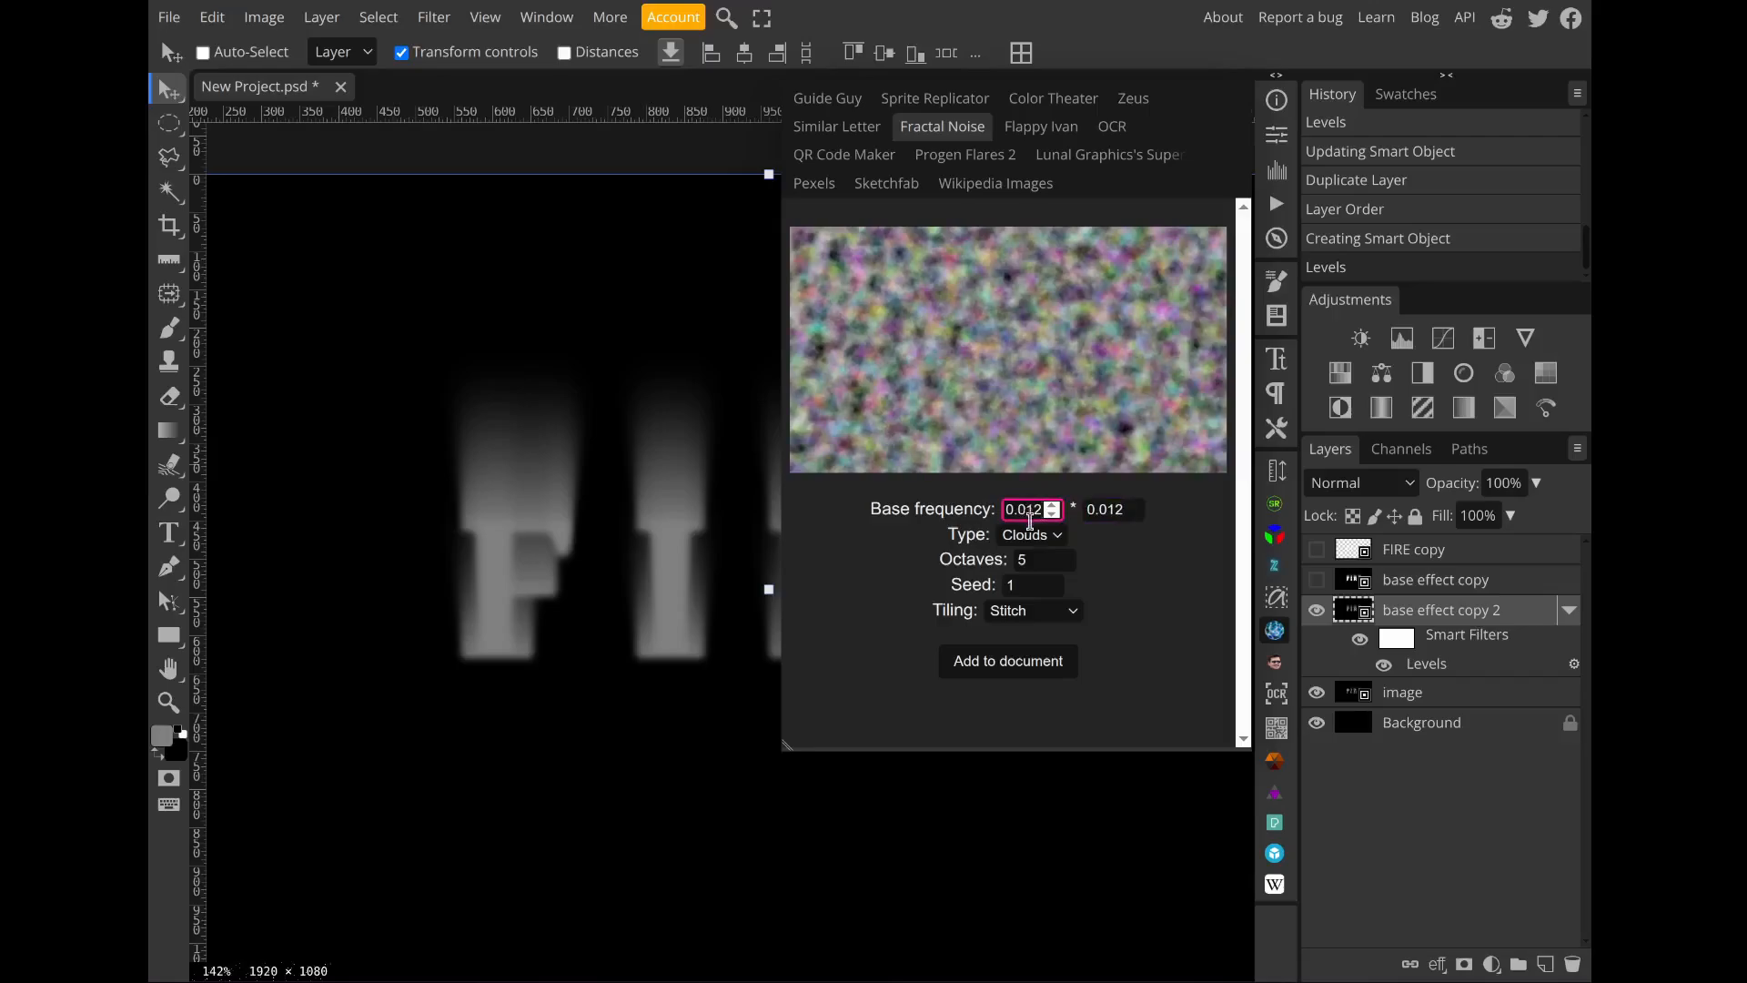
Step: Set the noise octaves to 1, add the noise above base effect copy 2 and accept its placement at full size
click(1036, 560)
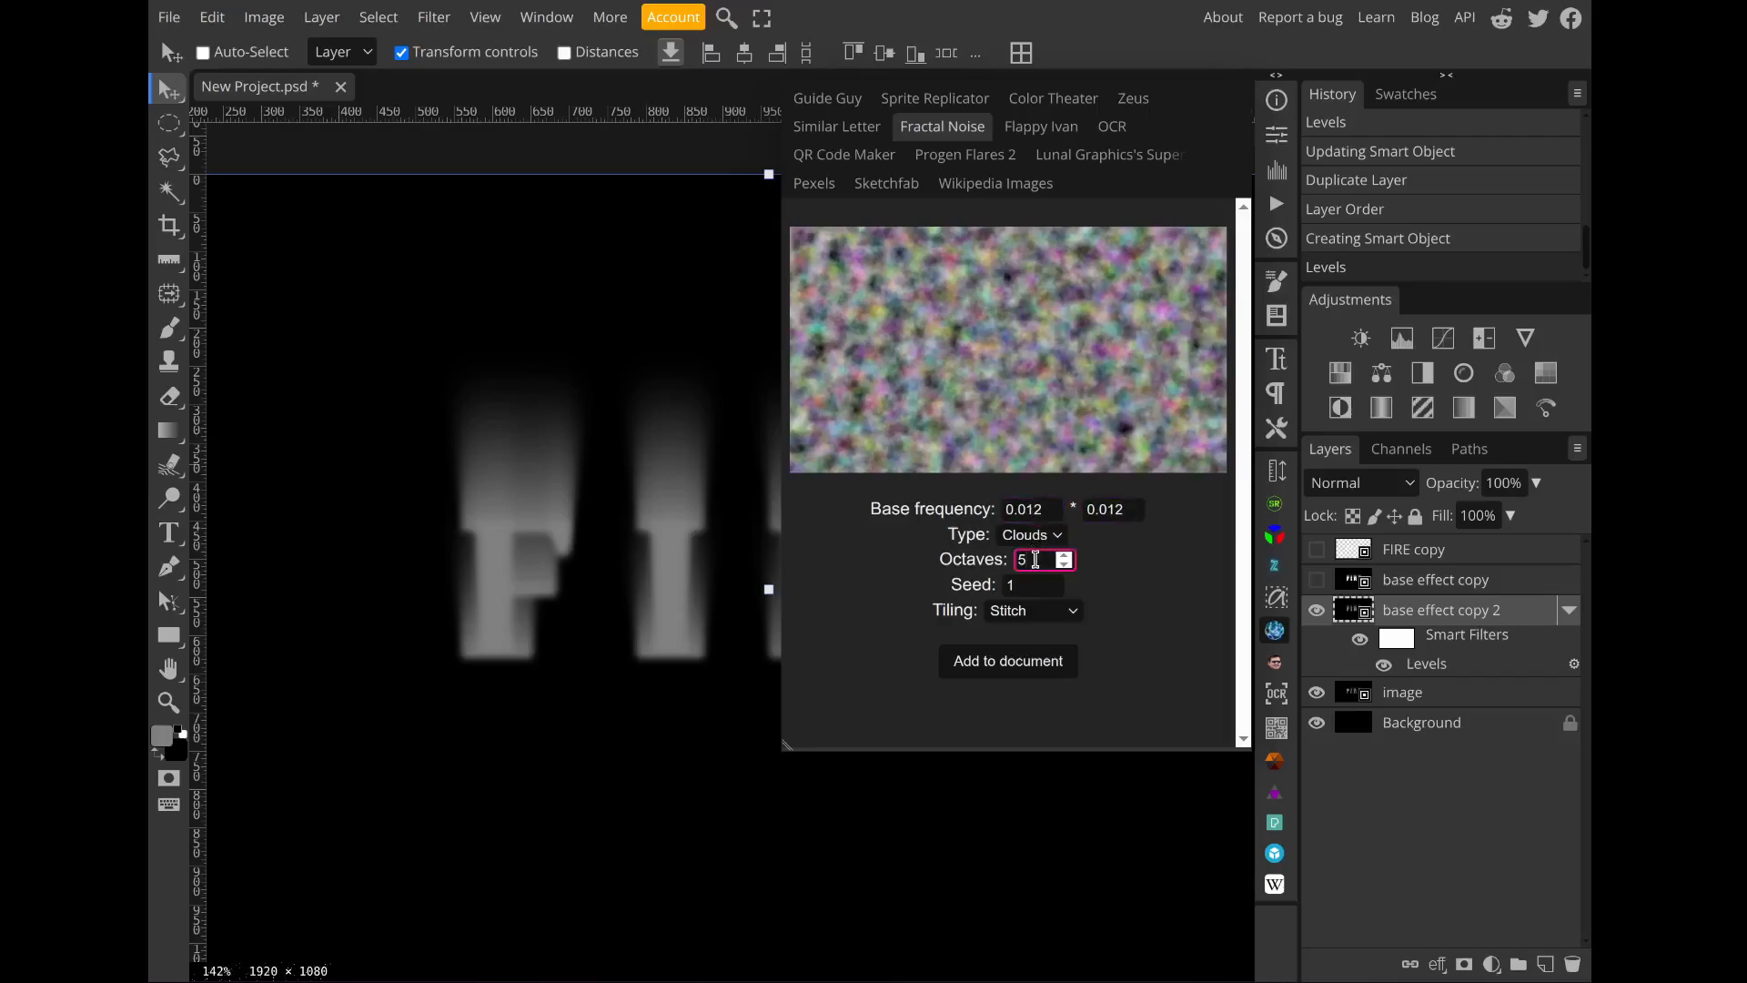
key(Down)
key(Down)
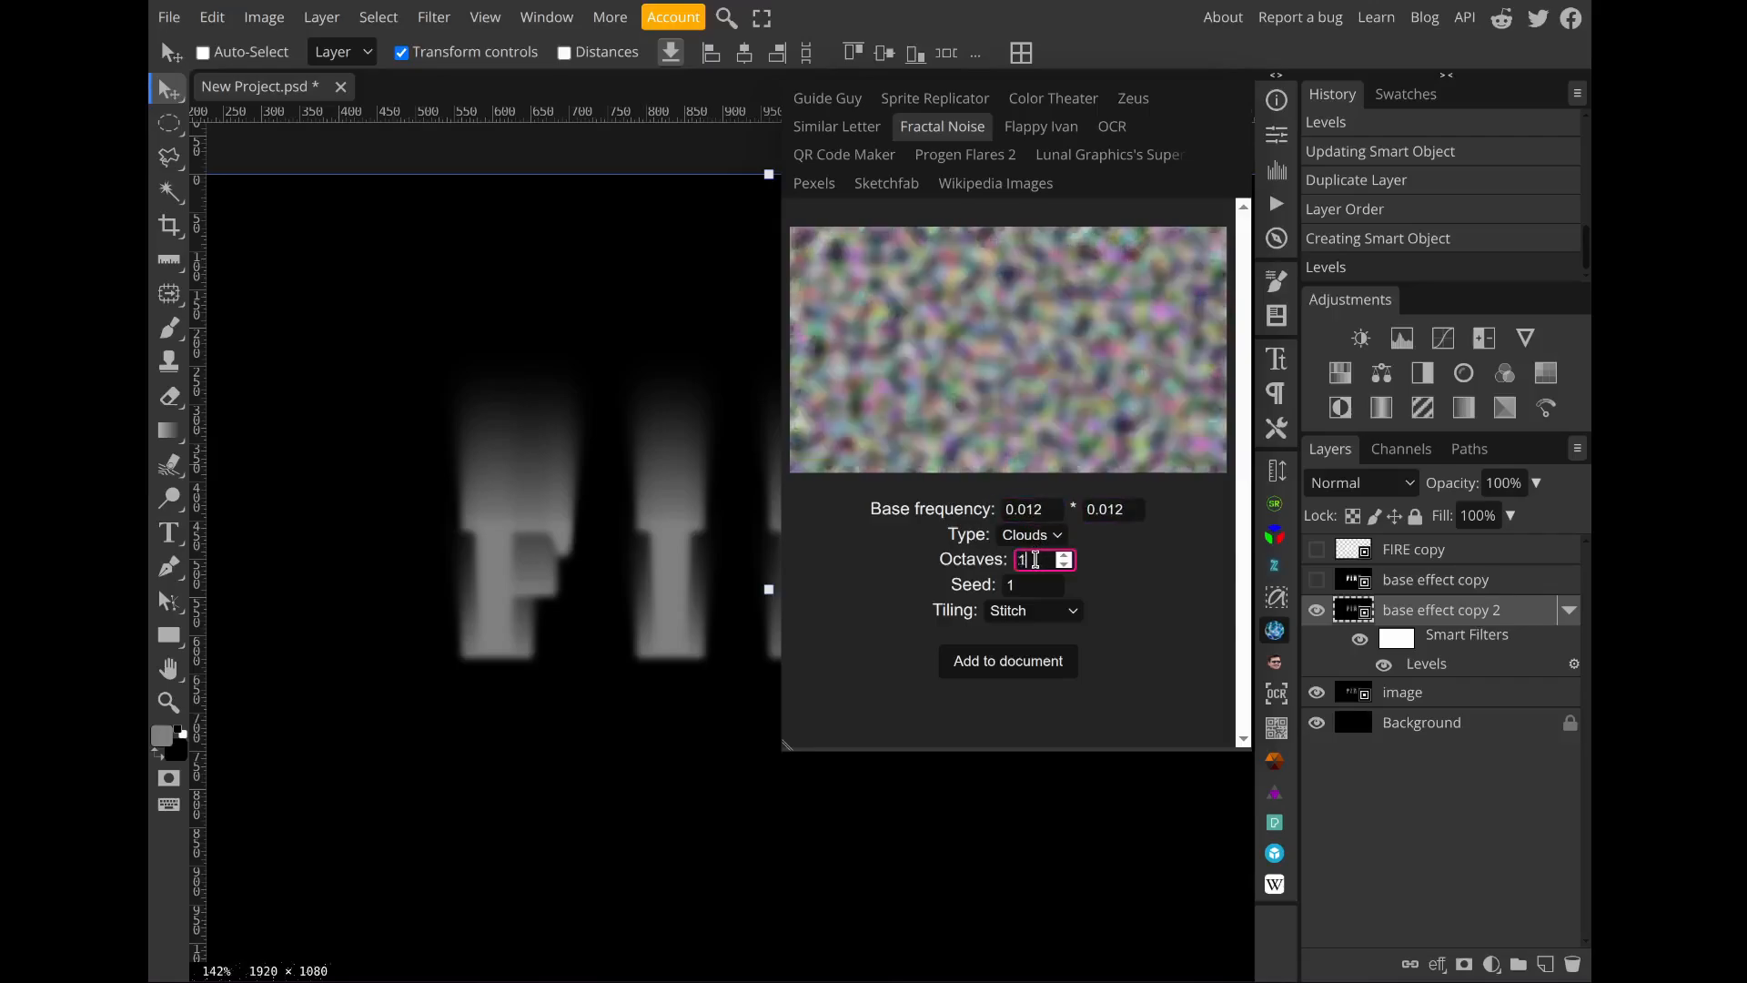
click(1048, 670)
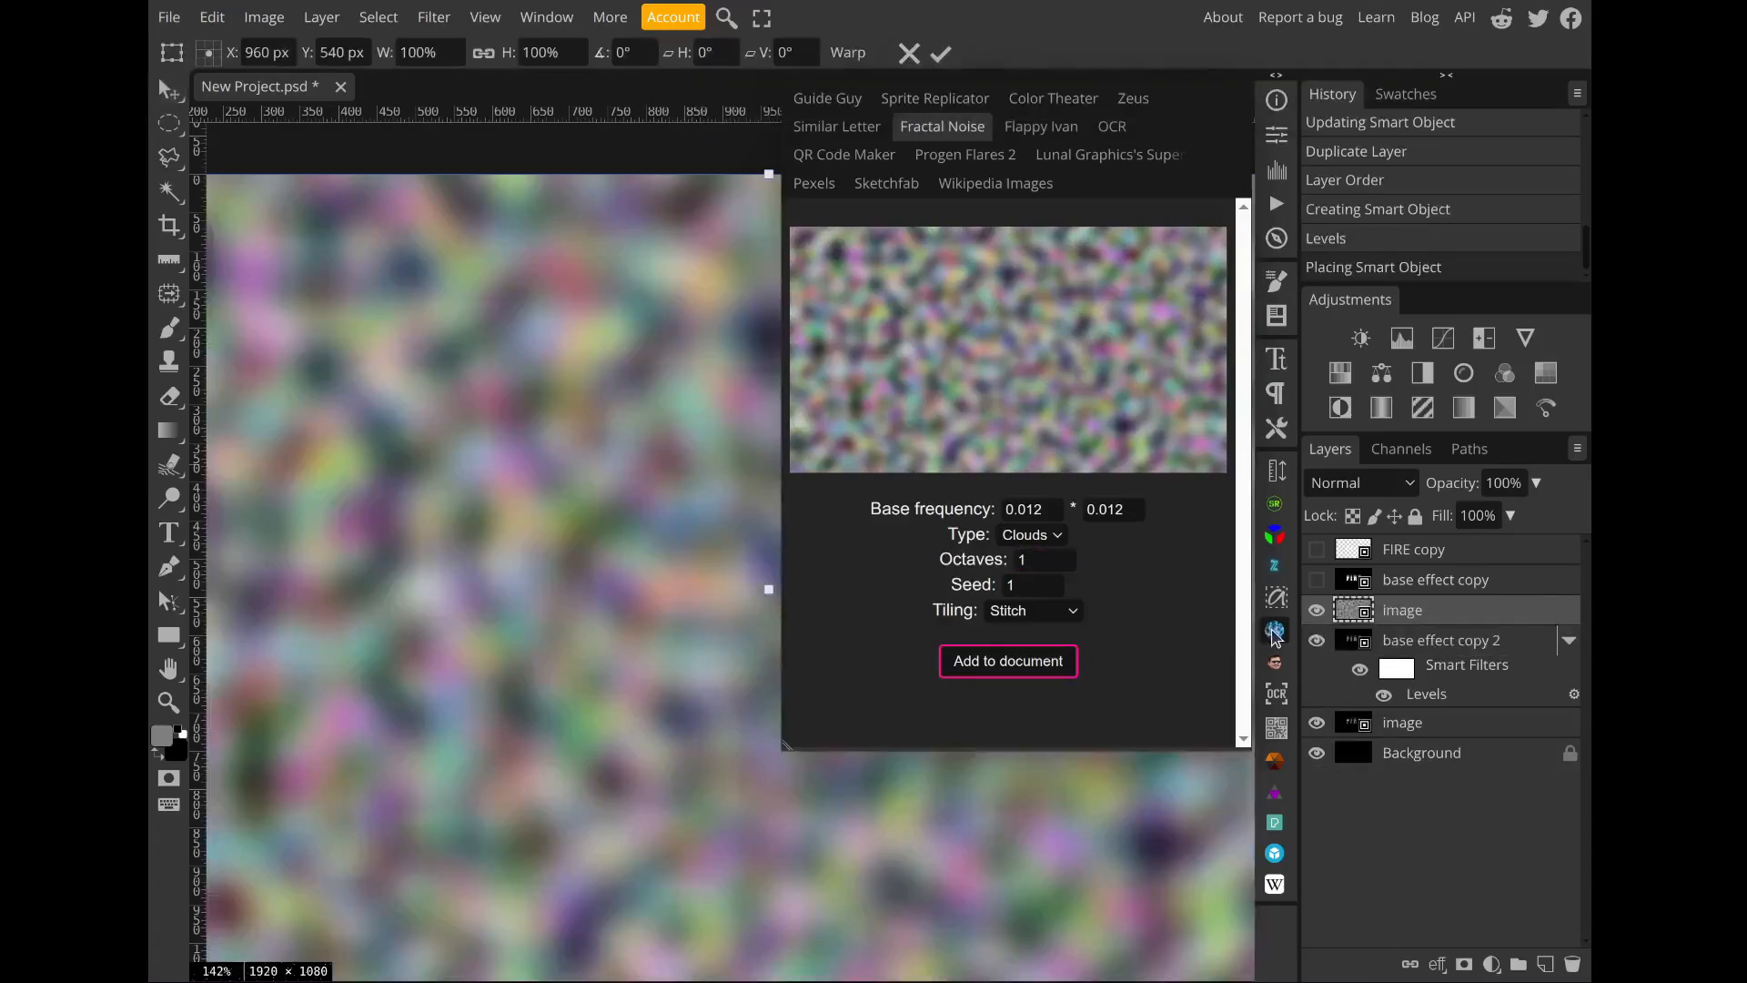
click(1275, 631)
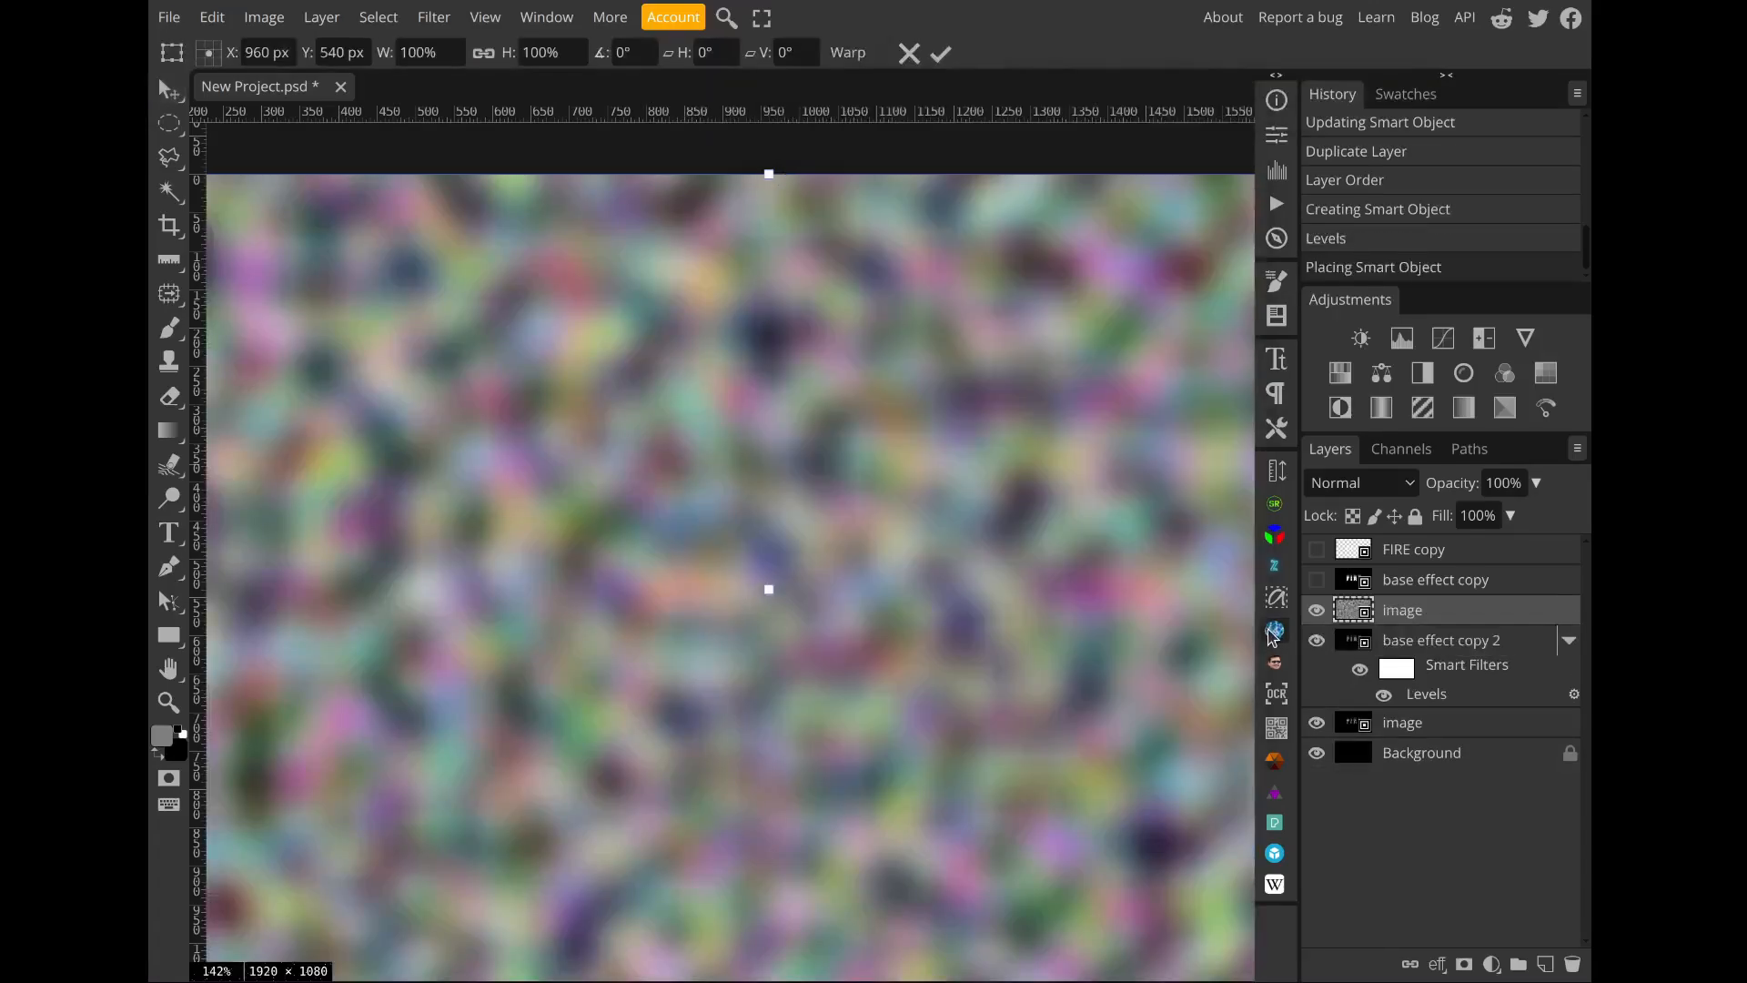
click(940, 53)
Step: Apply Brightness/Contrast to the new noise image layer with the contrast raised to about 49
click(264, 17)
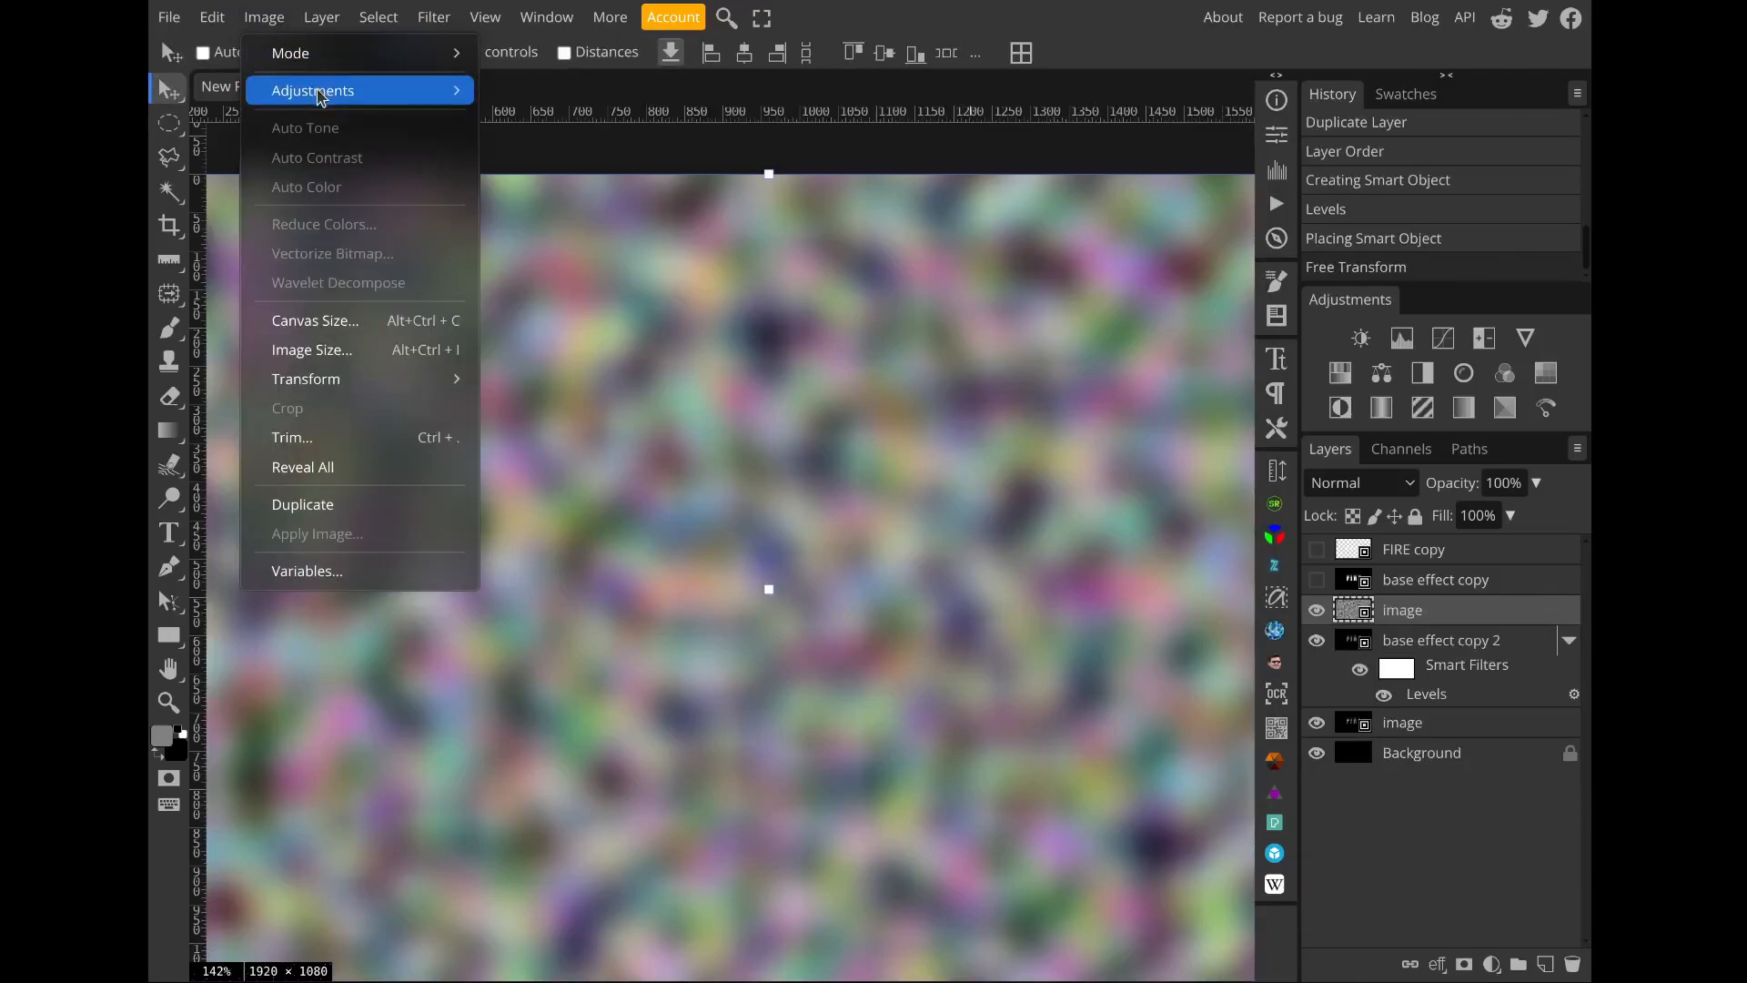
mouse_move(318, 91)
click(587, 100)
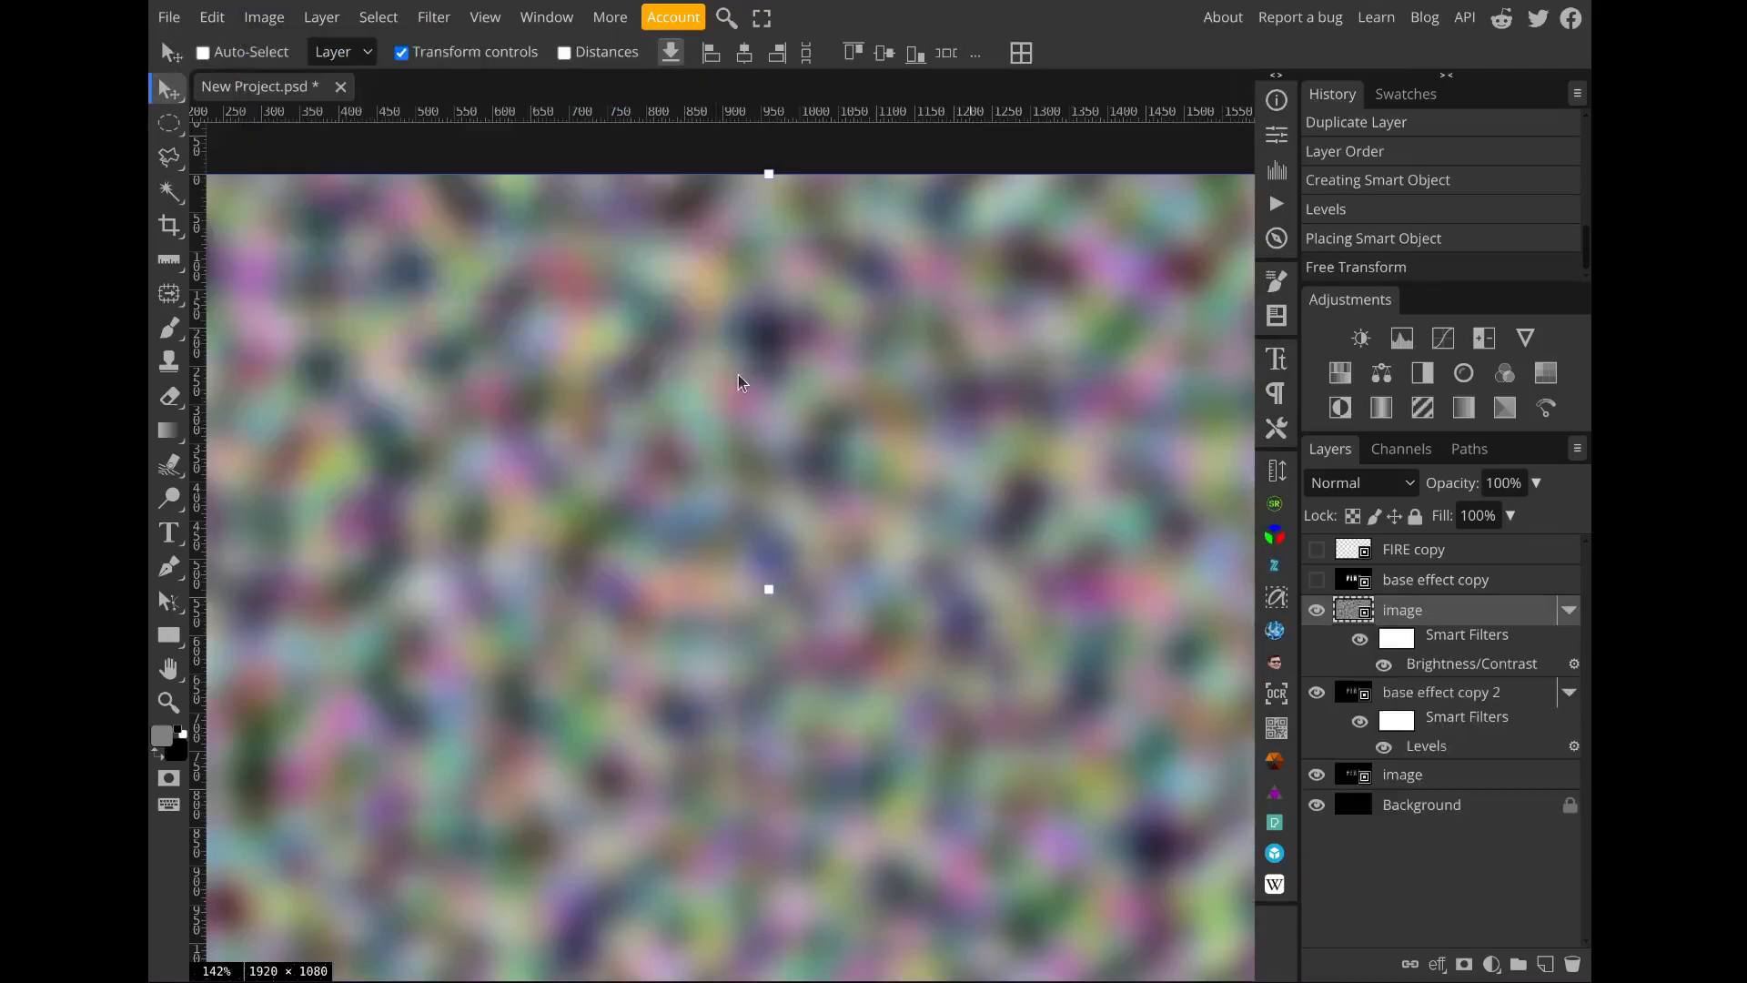
drag(493, 319, 575, 326)
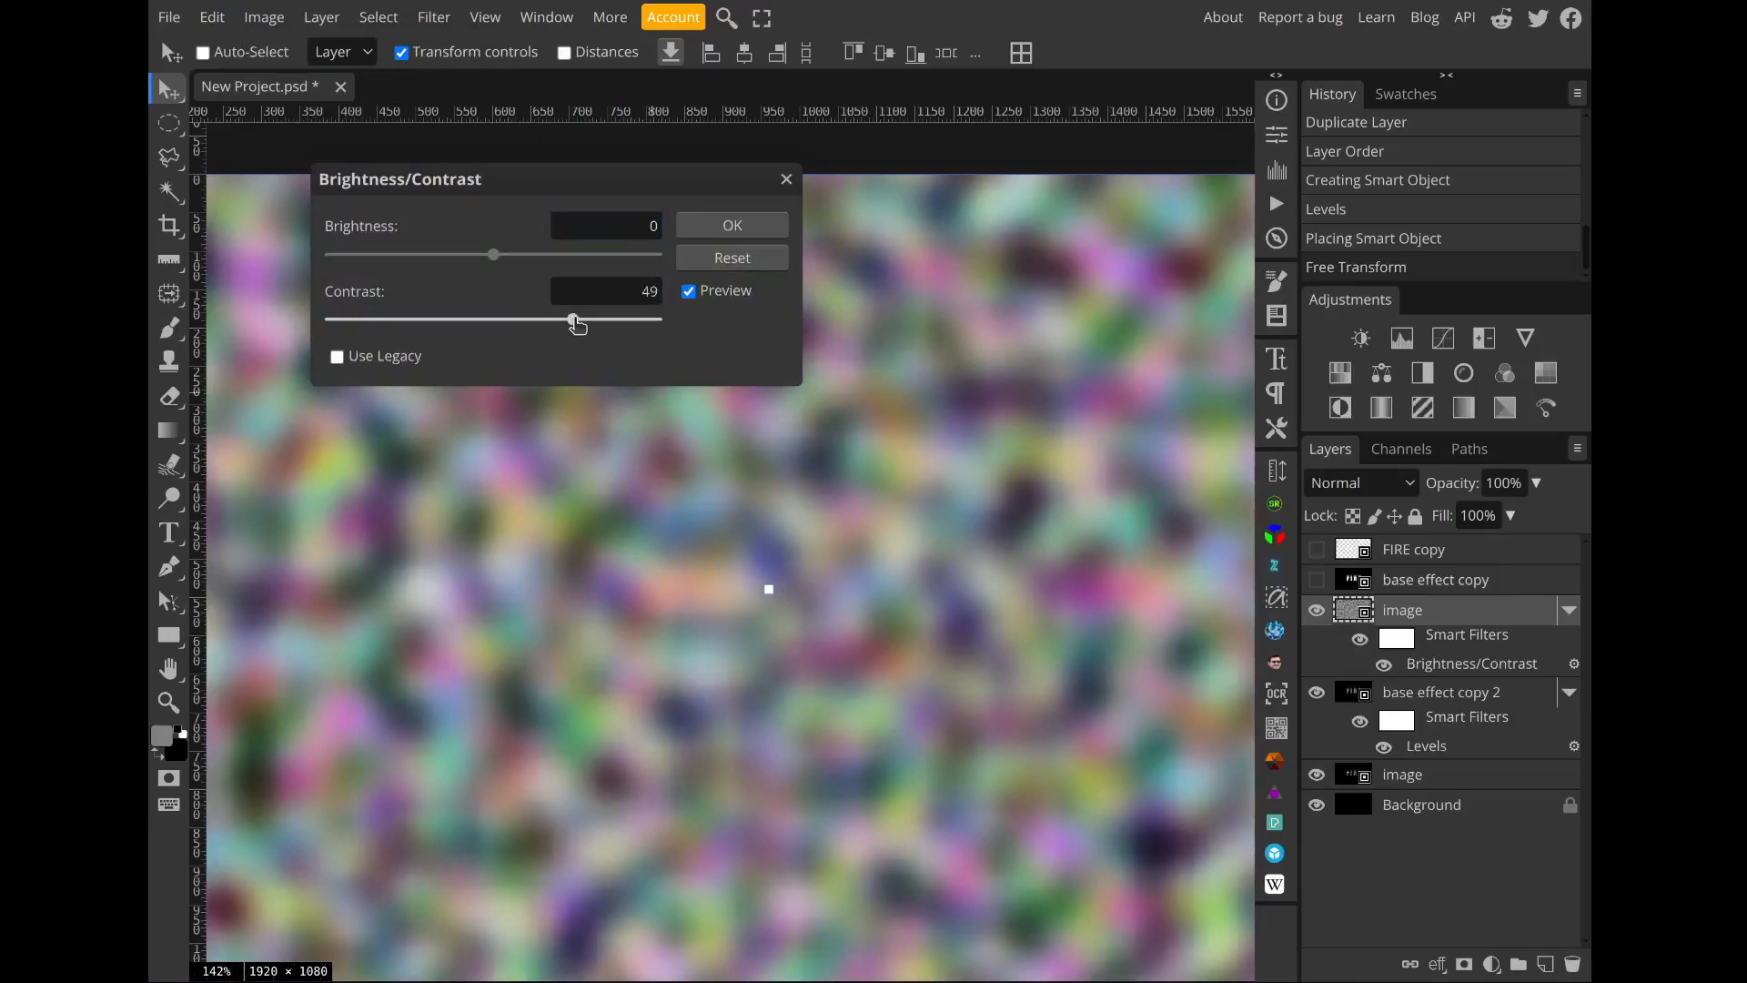
click(714, 229)
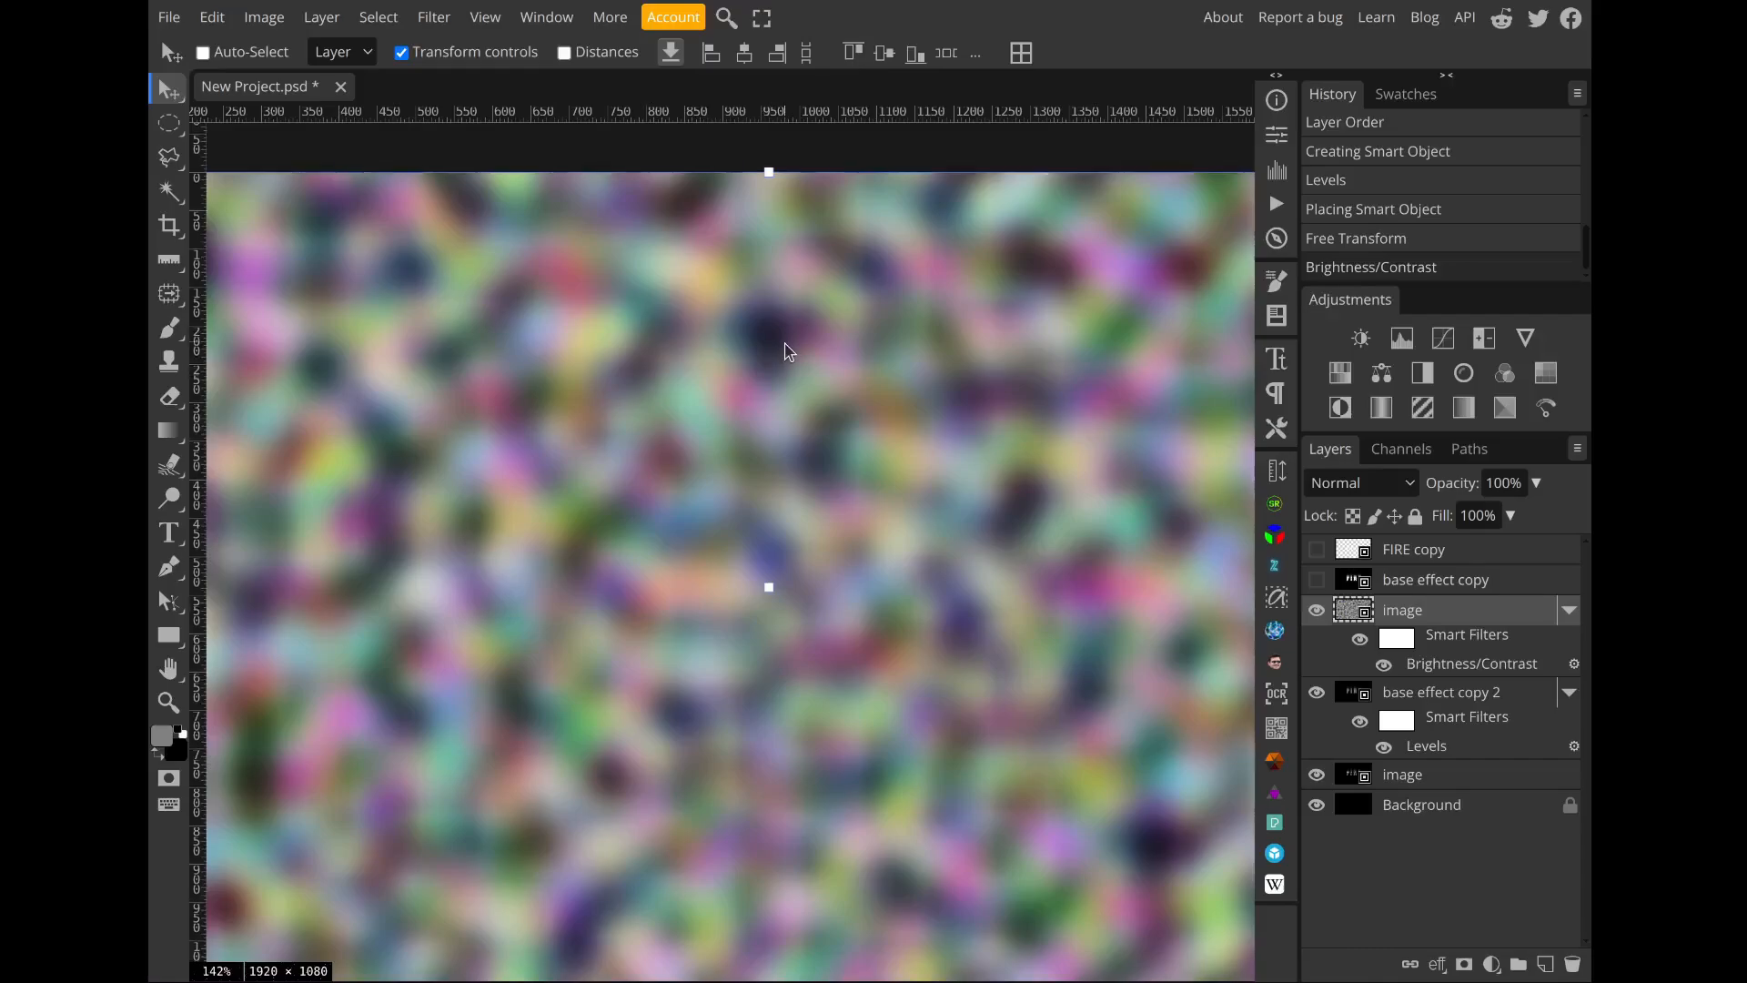
Step: Set the blend mode of the noise image layer to Exclusion and inspect how it blends over the letters
scroll(788, 351, down, 1)
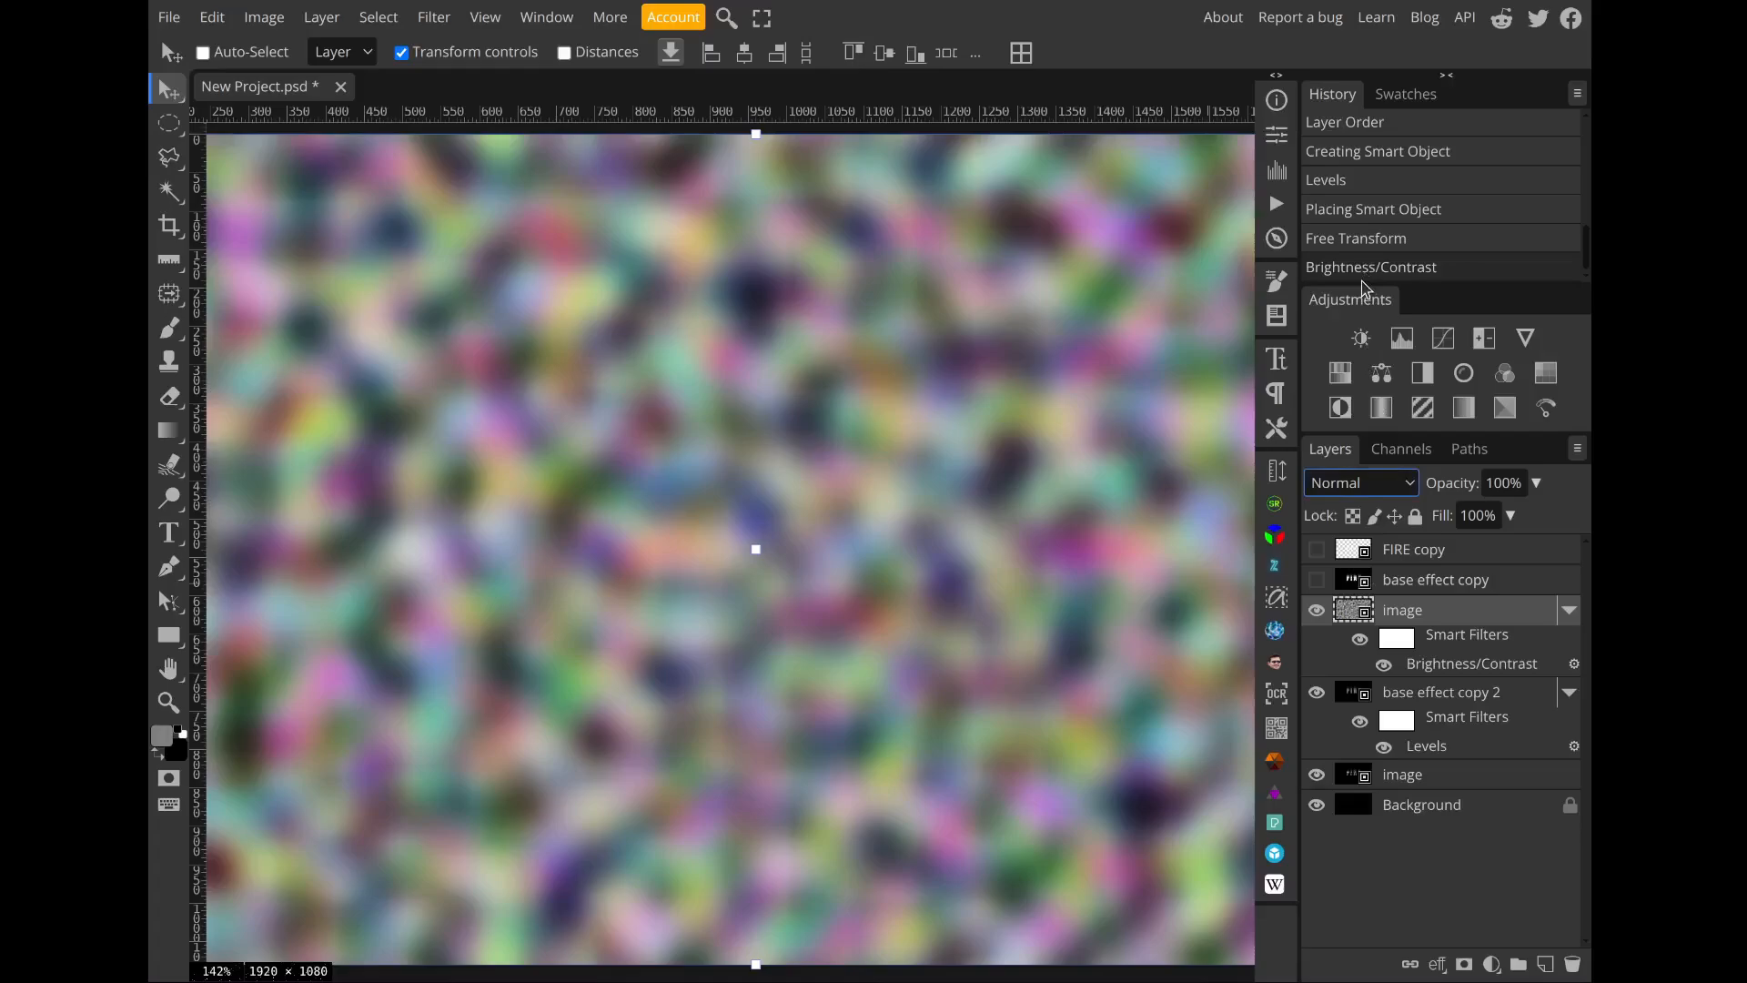
key(e)
scroll(1017, 539, up, 3)
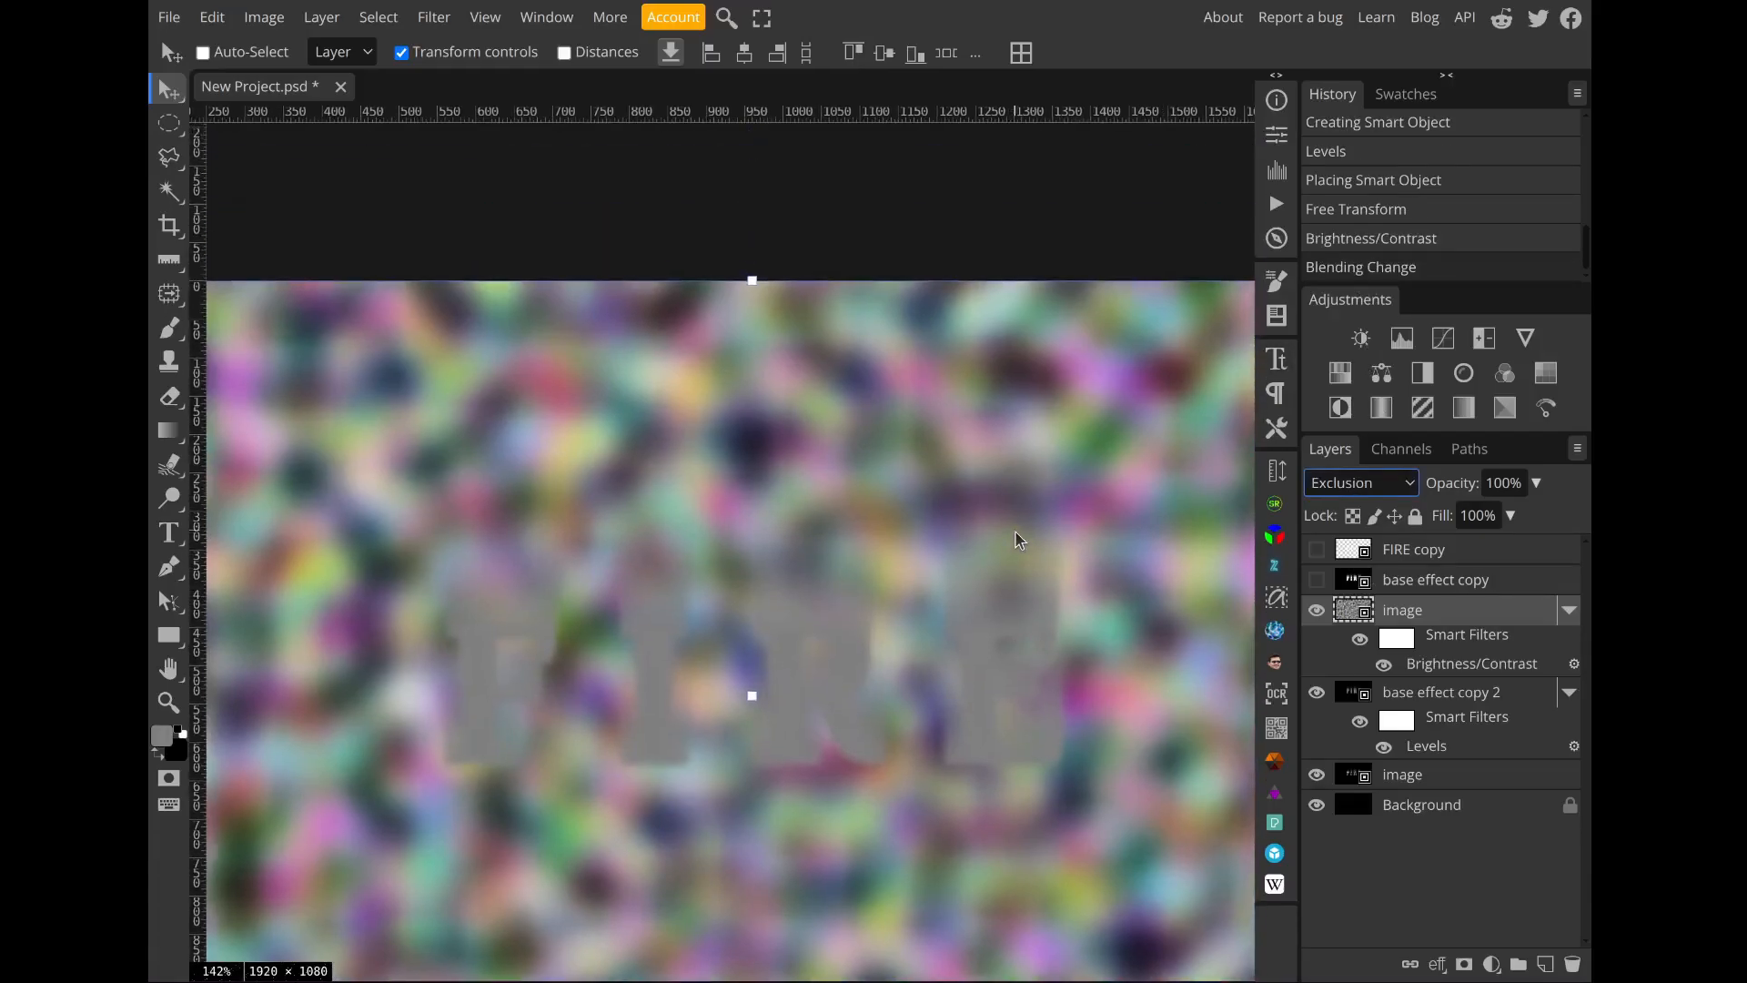
scroll(1018, 539, down, 3)
scroll(1017, 539, left, 2)
scroll(1017, 539, down, 1)
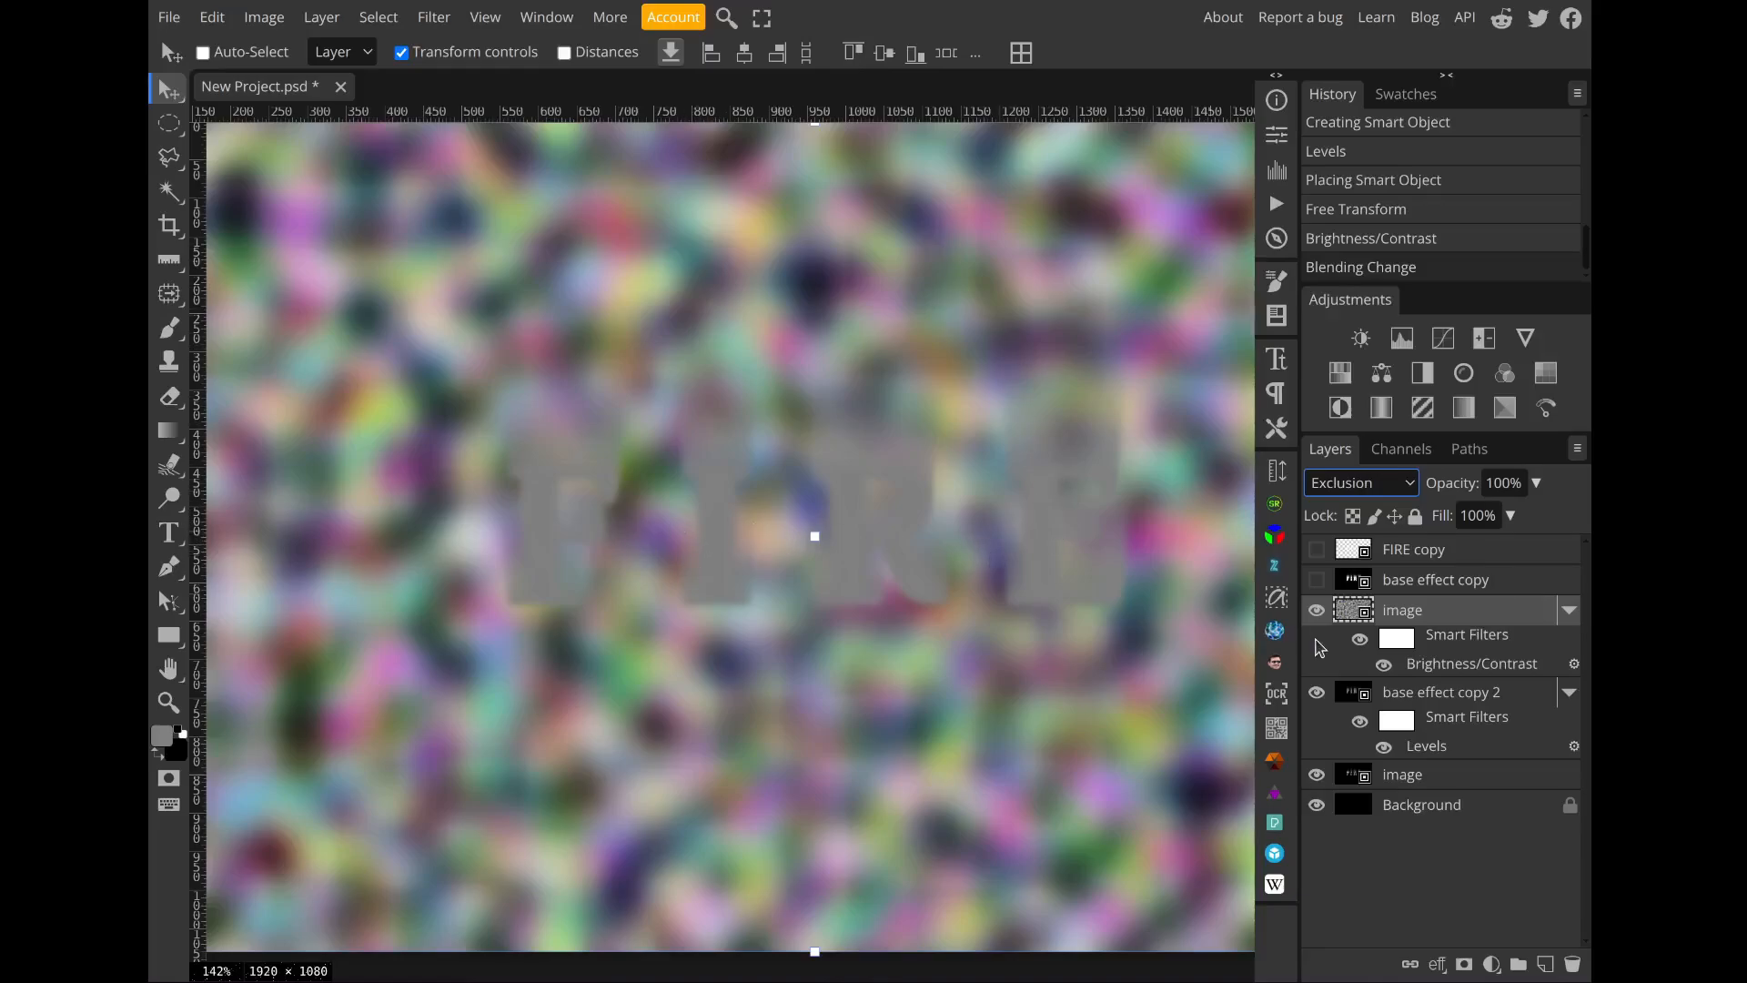
Step: Group the noise image layer with base effect copy 2 and name the group "displacement map"
shift+click(1406, 693)
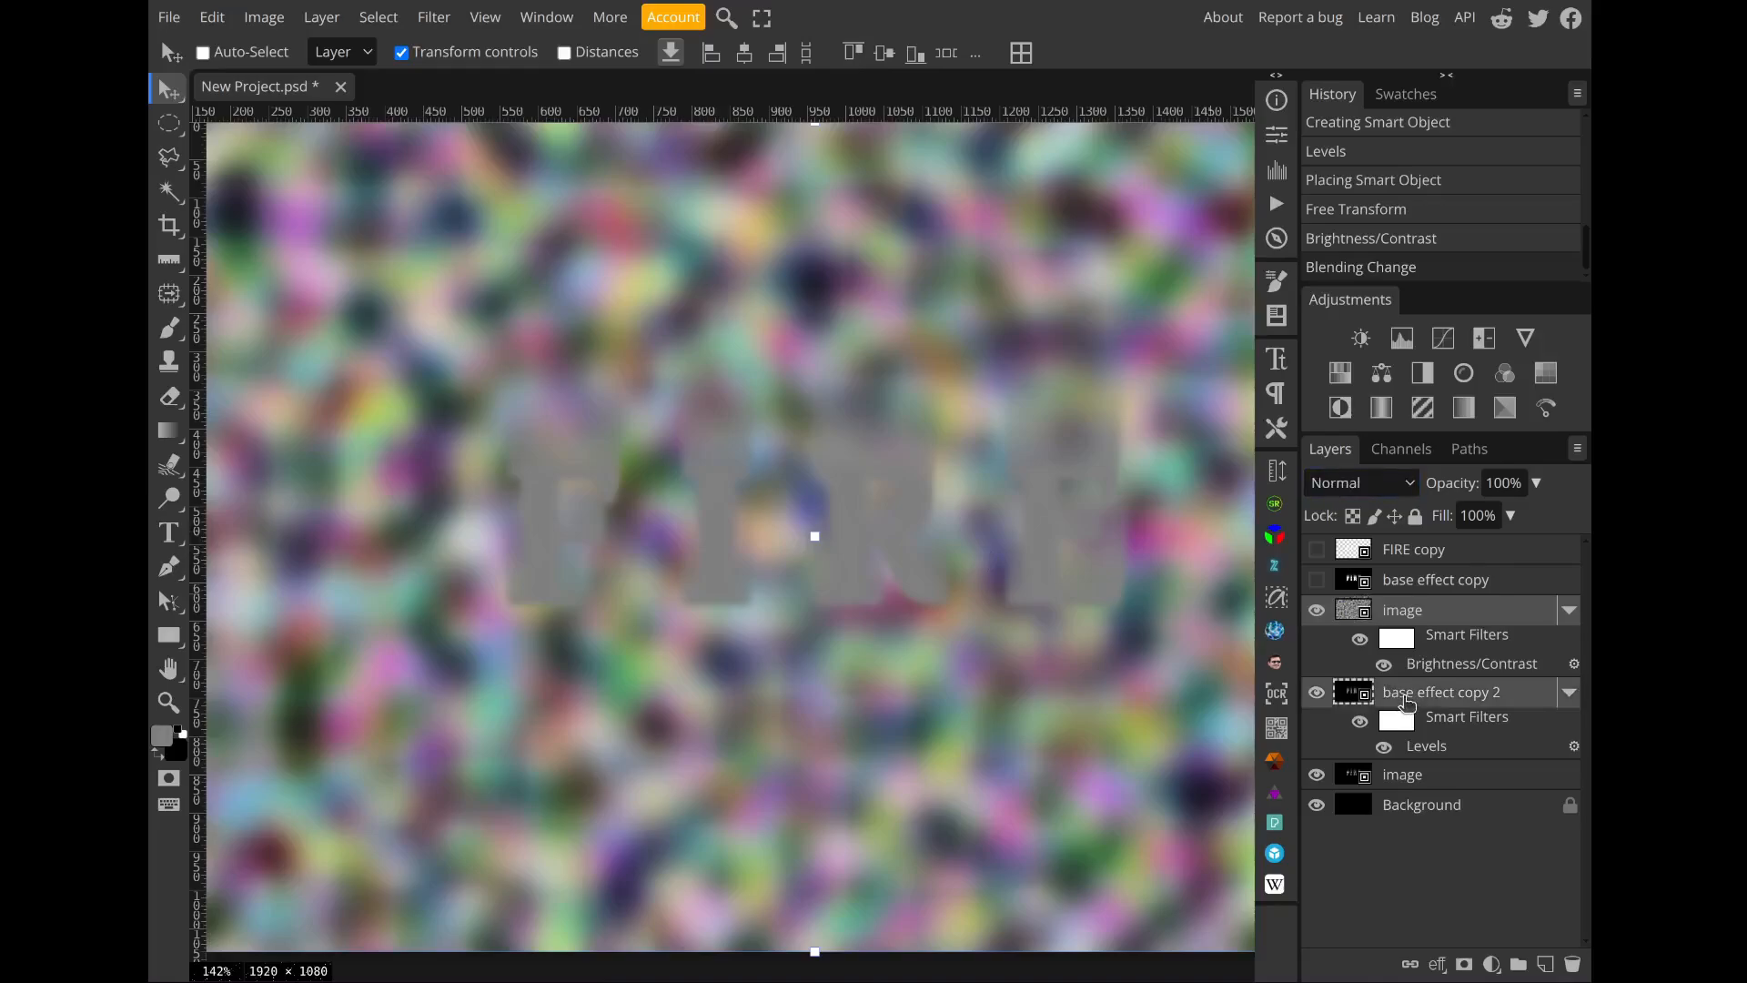
click(1518, 964)
double_click(1406, 610)
text(d)
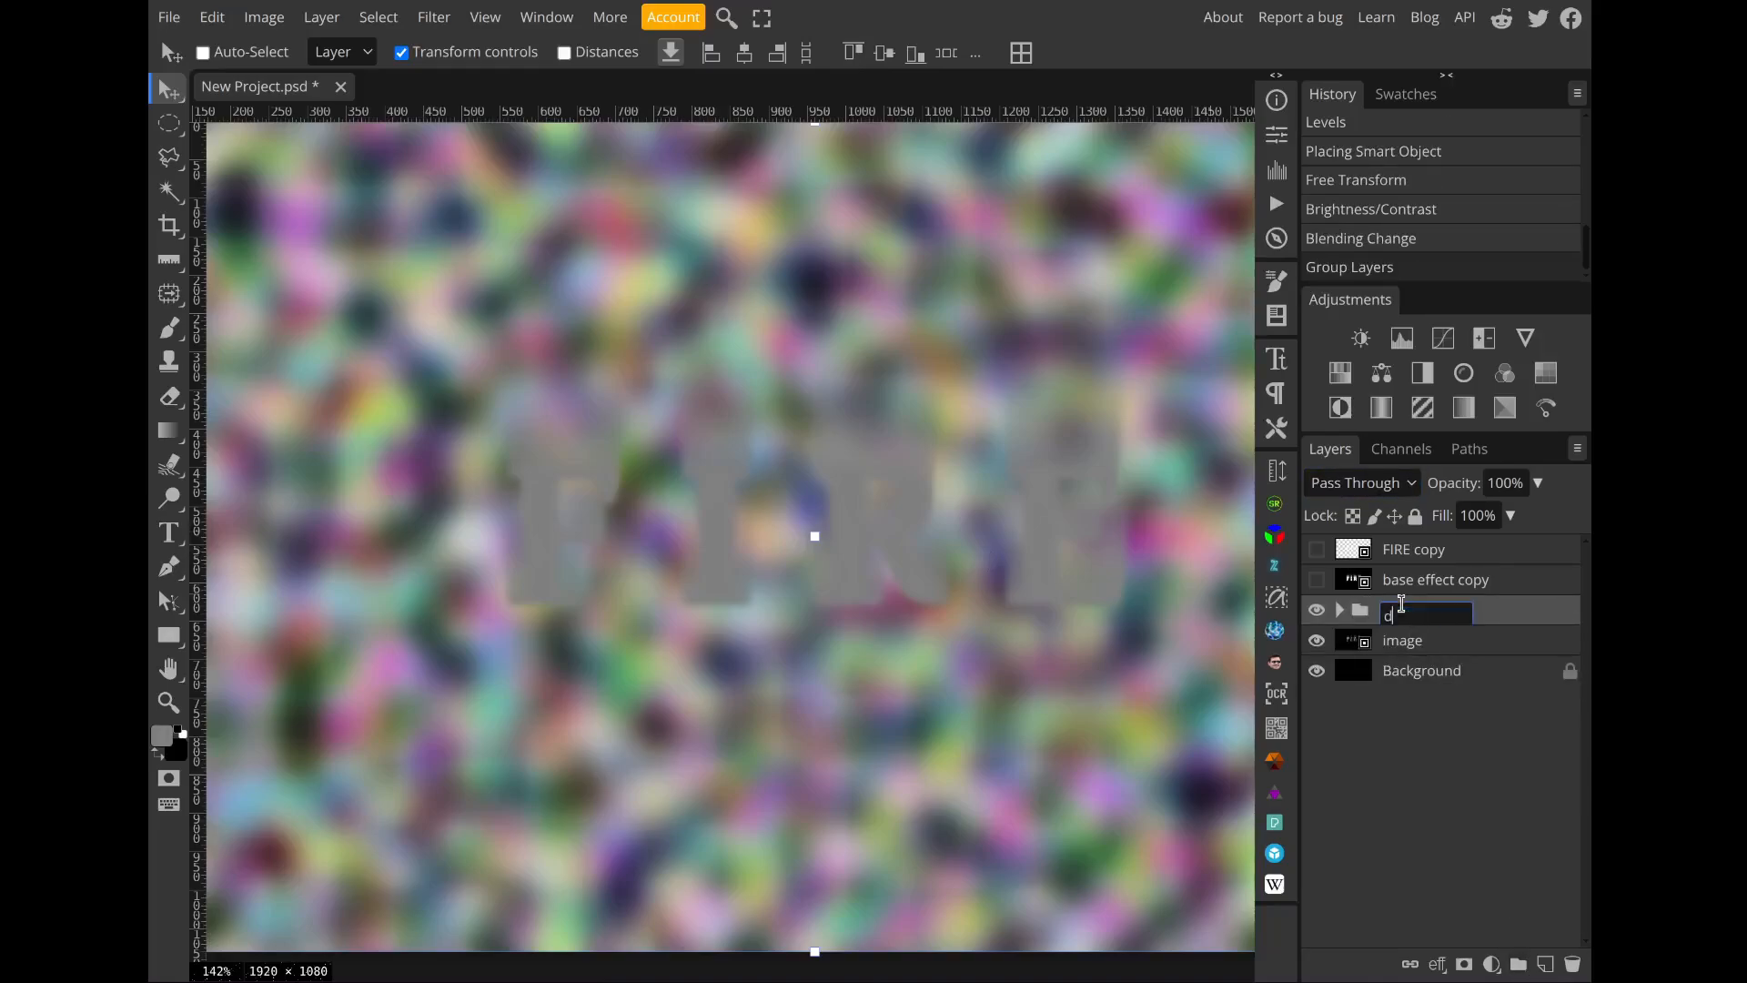
text(isplacement map)
key(Return)
Step: Convert the displacement map group into a smart object and hide it
right_click(1431, 613)
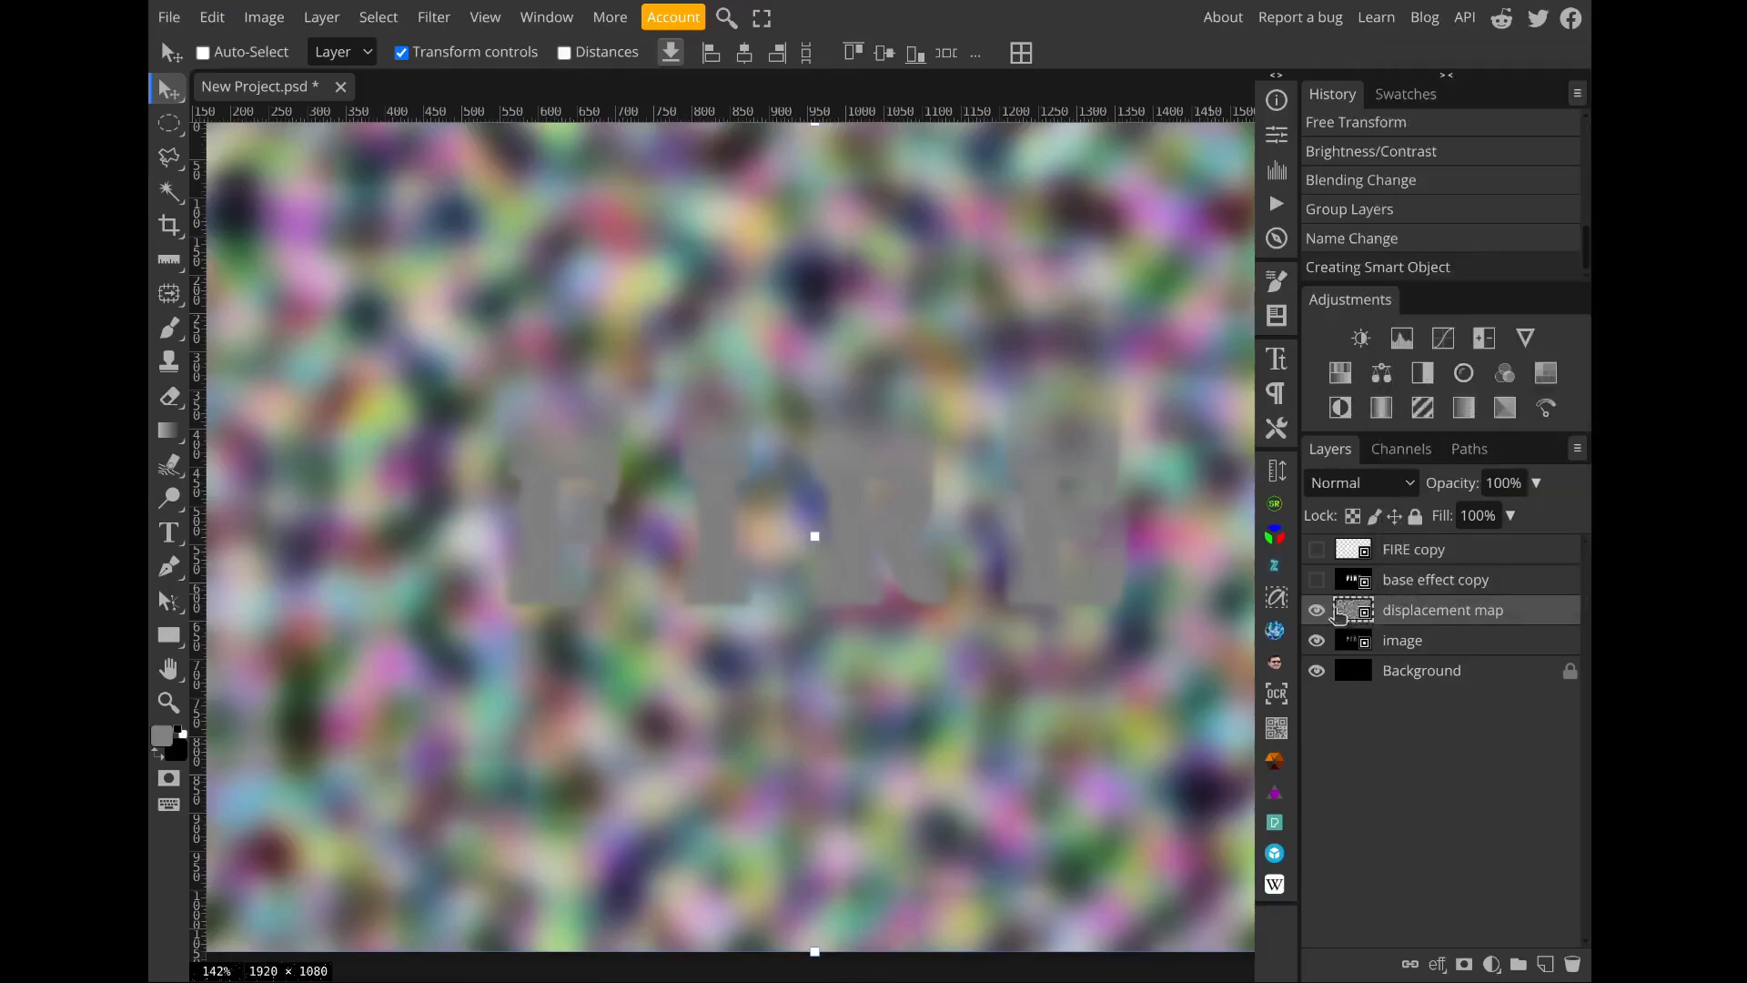
click(1317, 612)
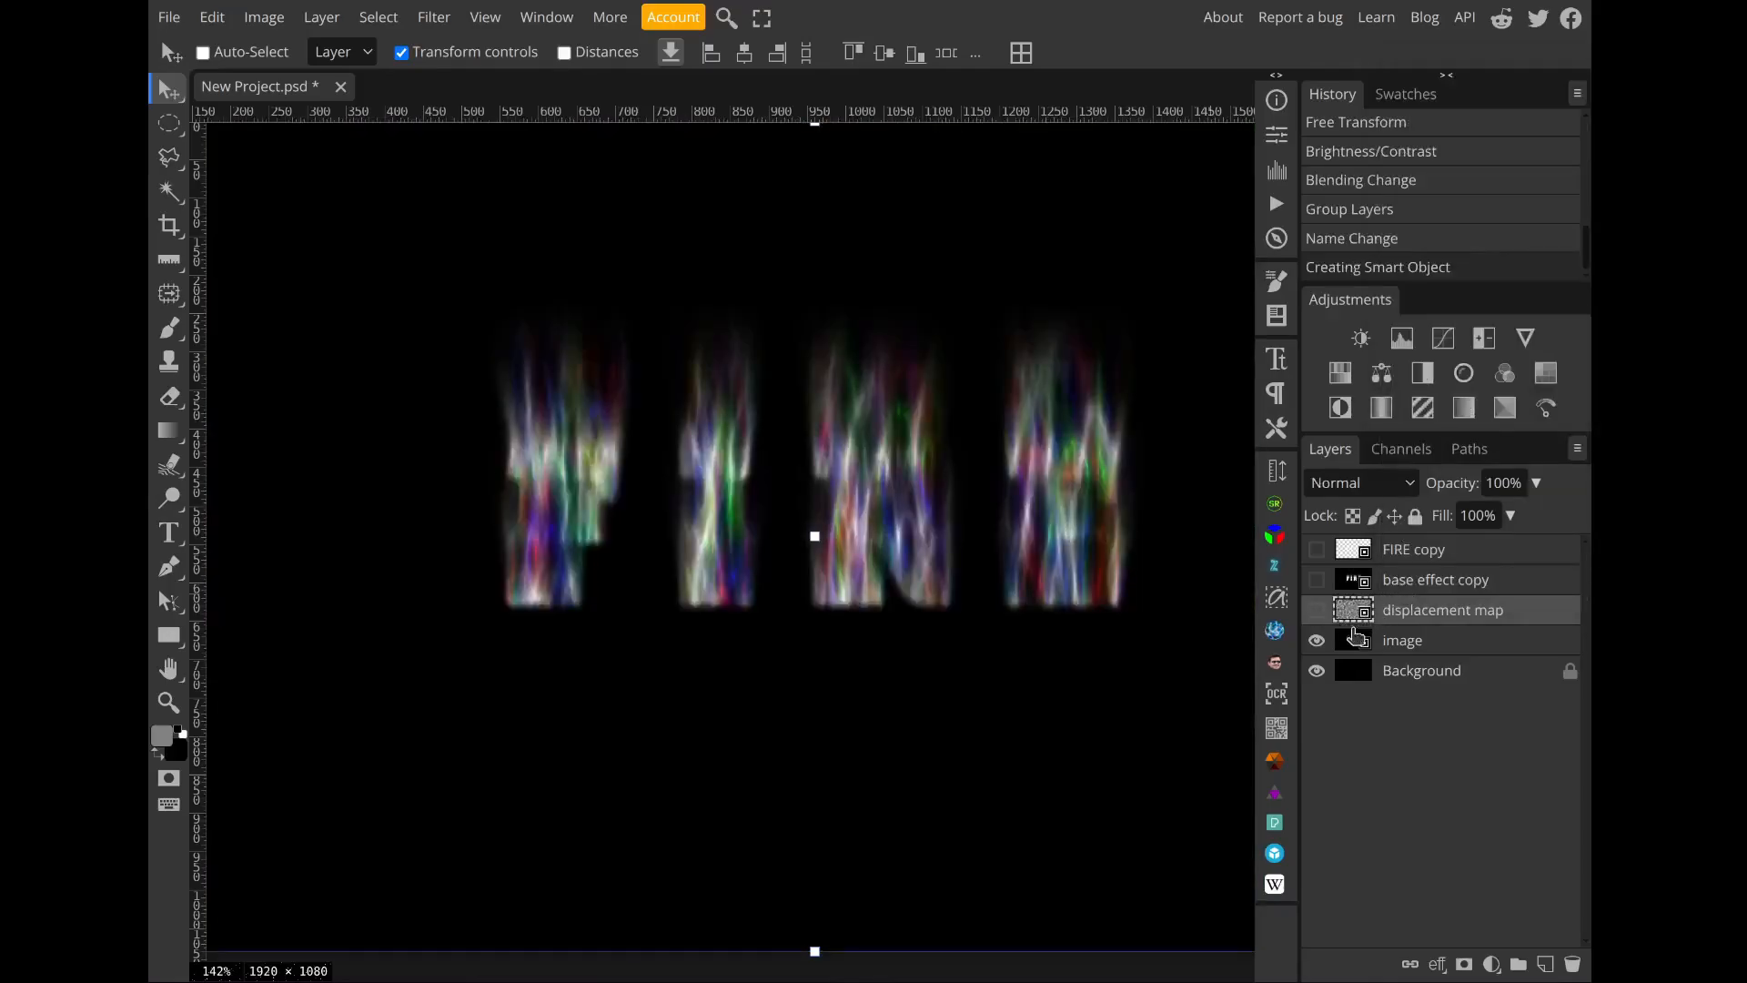
Step: Open the Displace filter on the image layer and choose displacement map.psd as its source smart object
click(1365, 645)
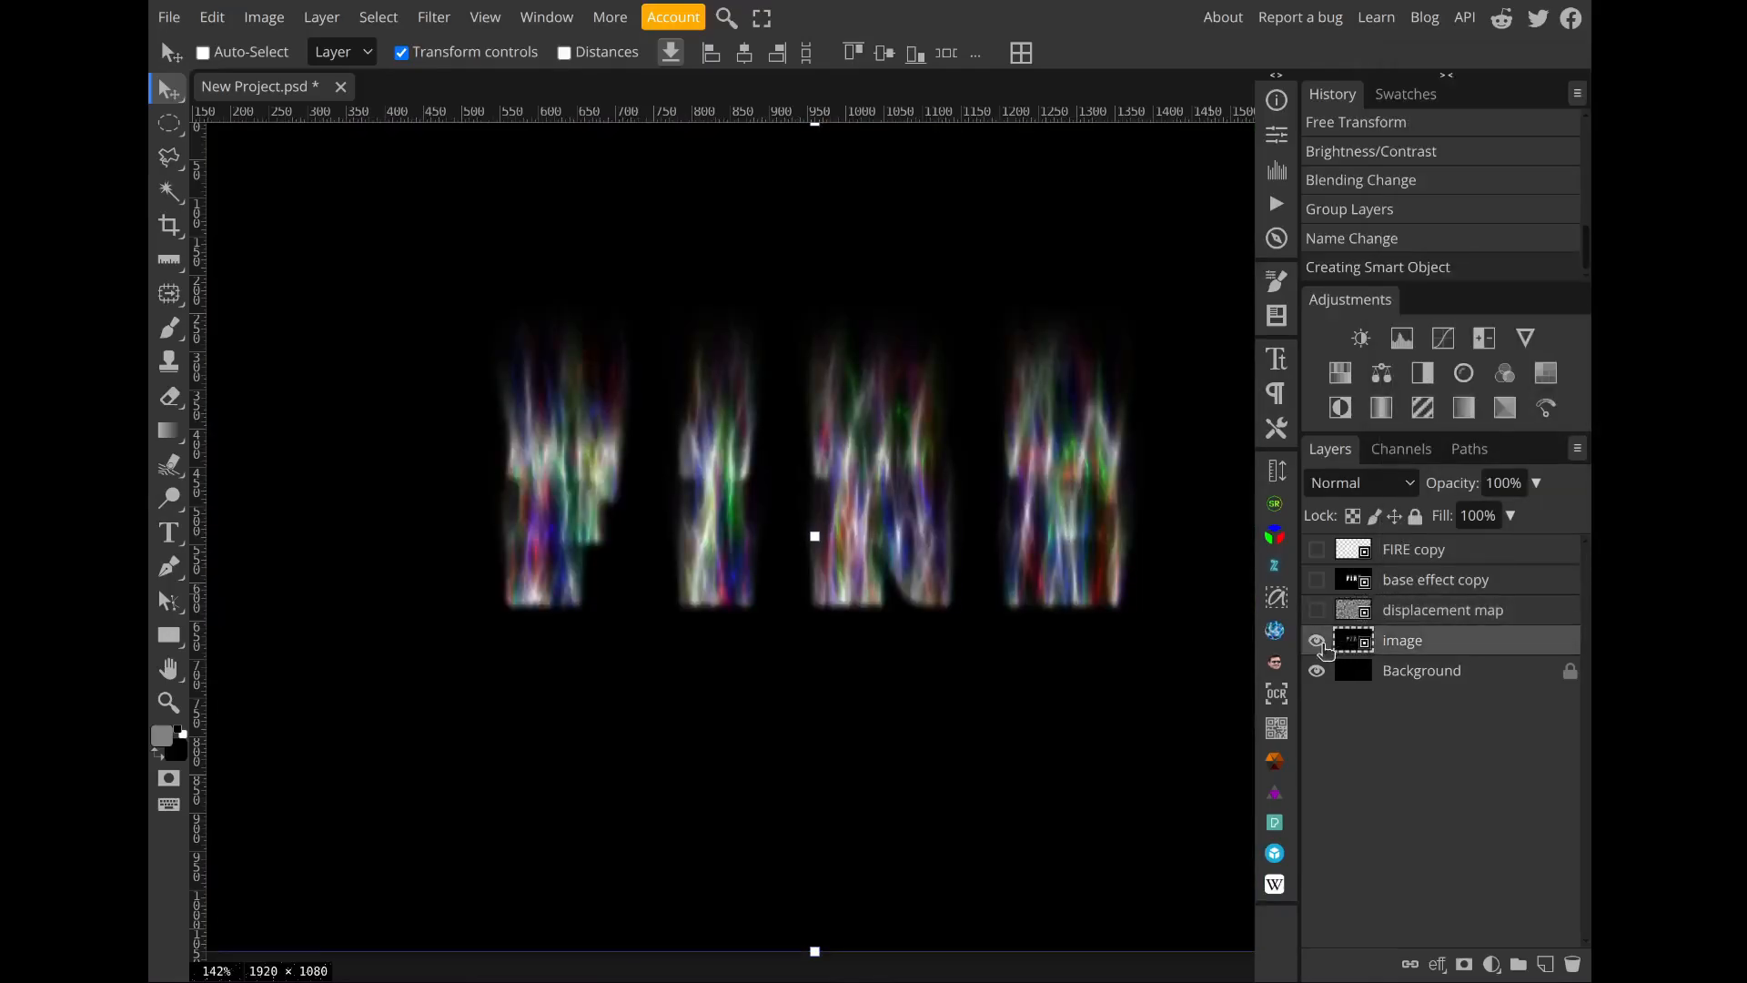
click(1322, 645)
click(1321, 644)
click(442, 27)
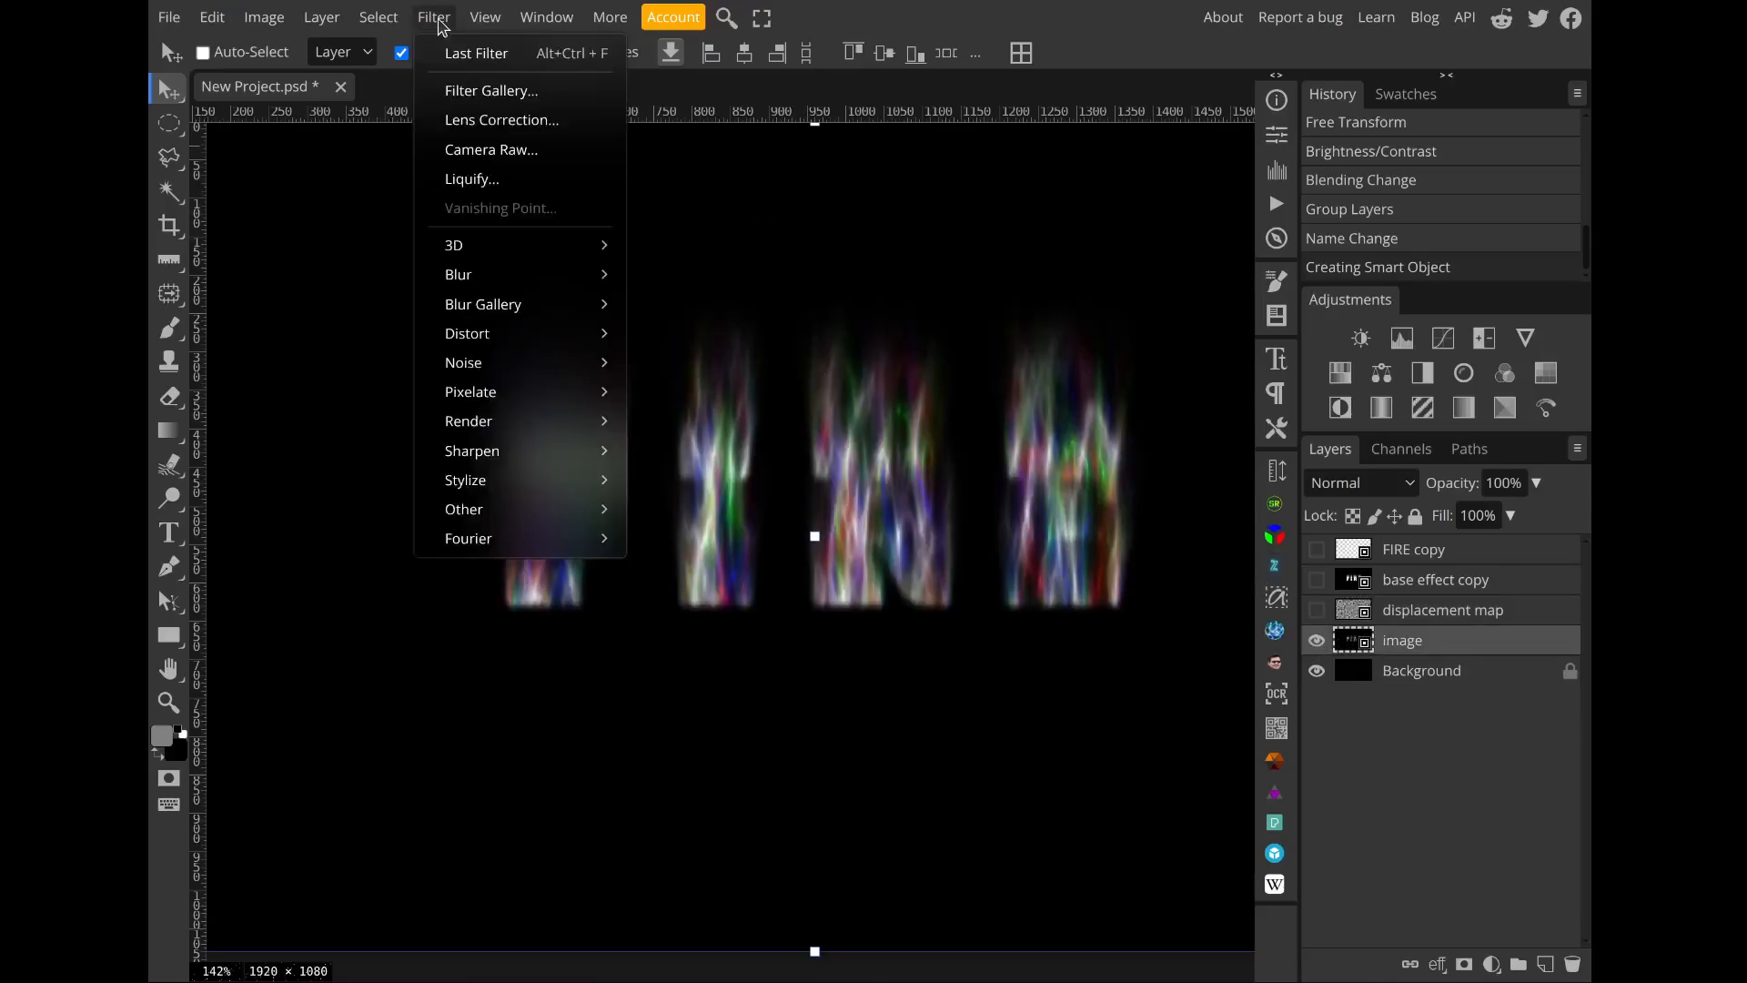
mouse_move(582, 333)
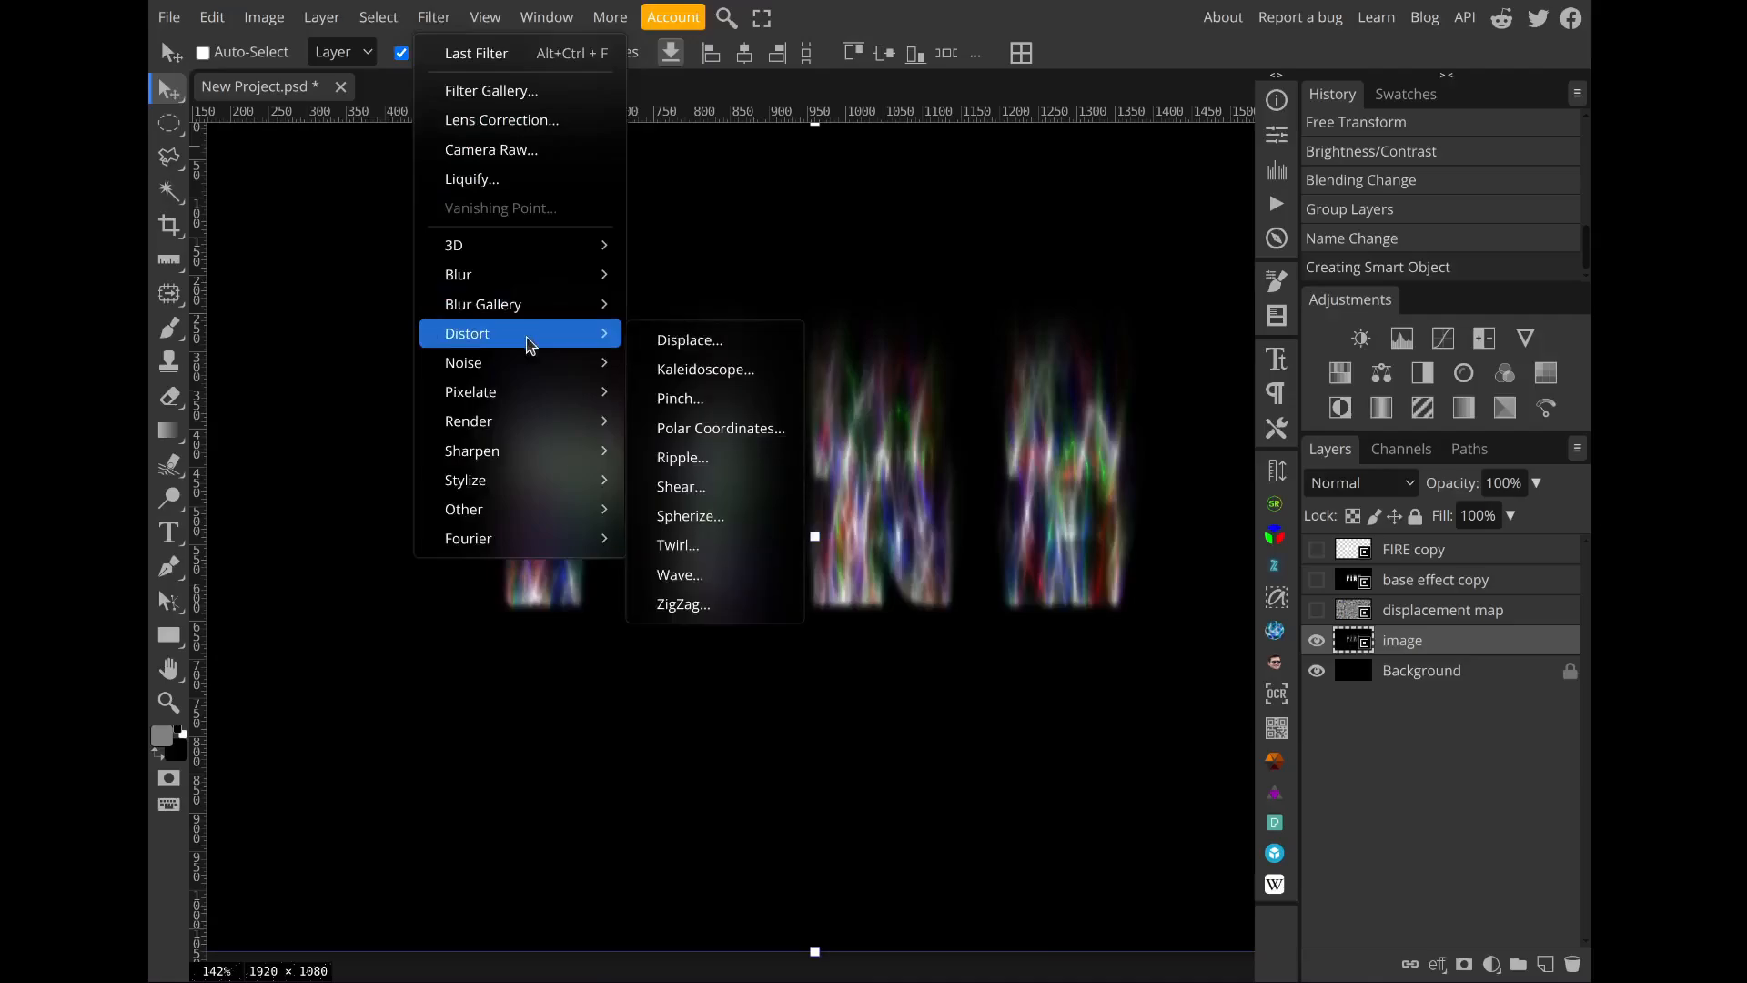
click(678, 343)
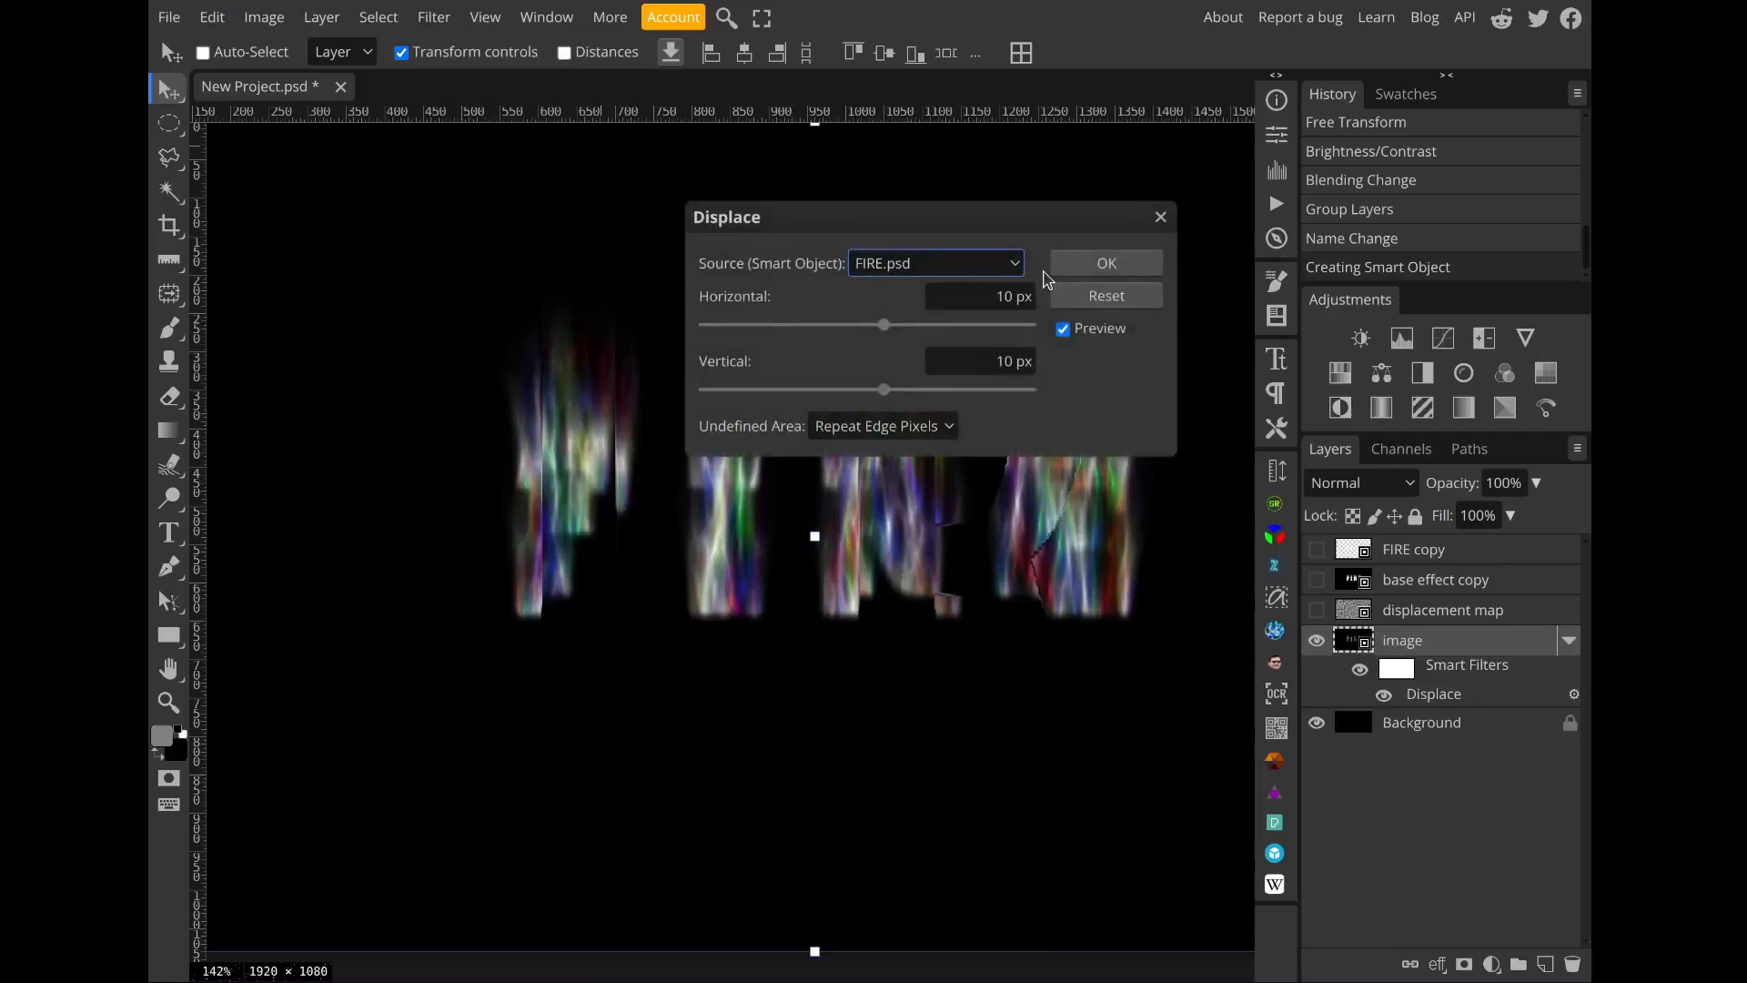
click(982, 259)
drag(958, 238, 1297, 198)
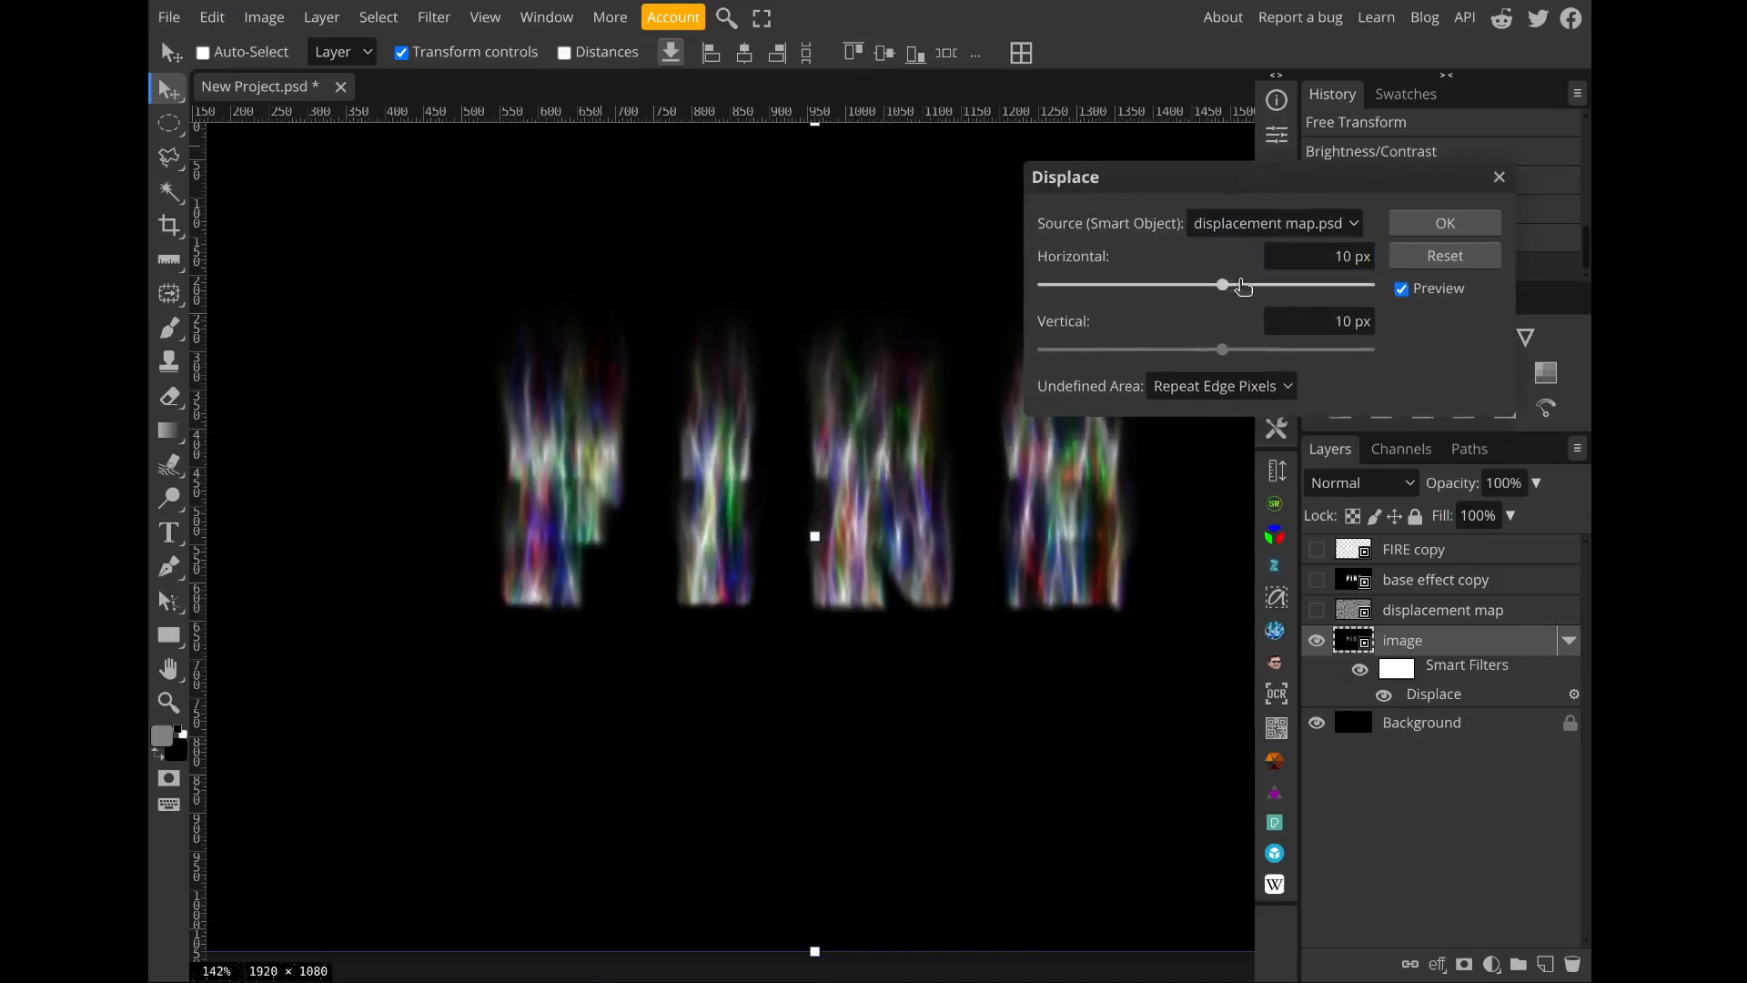
Step: Set the horizontal displacement to 50 px and apply the Displace filter to the image layer
mouse_move(1261, 286)
mouse_down()
mouse_move(1288, 283)
mouse_move(1274, 285)
mouse_up()
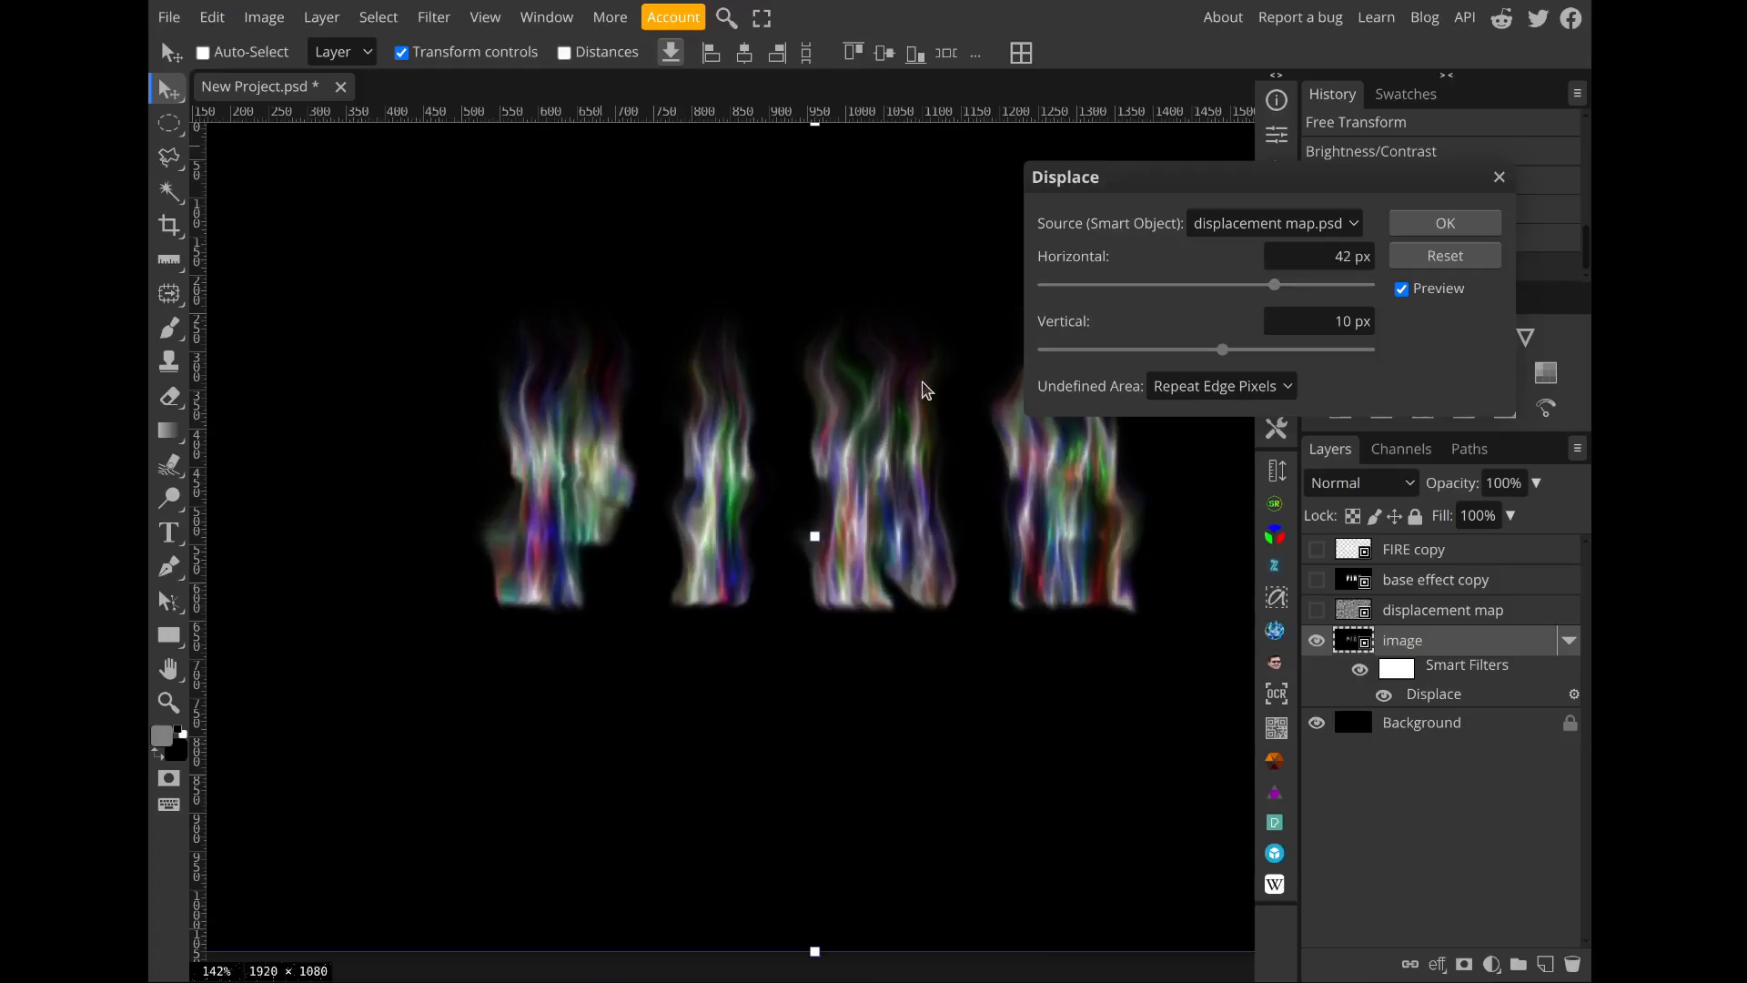
scroll(927, 391, up, 2)
scroll(927, 390, right, 1)
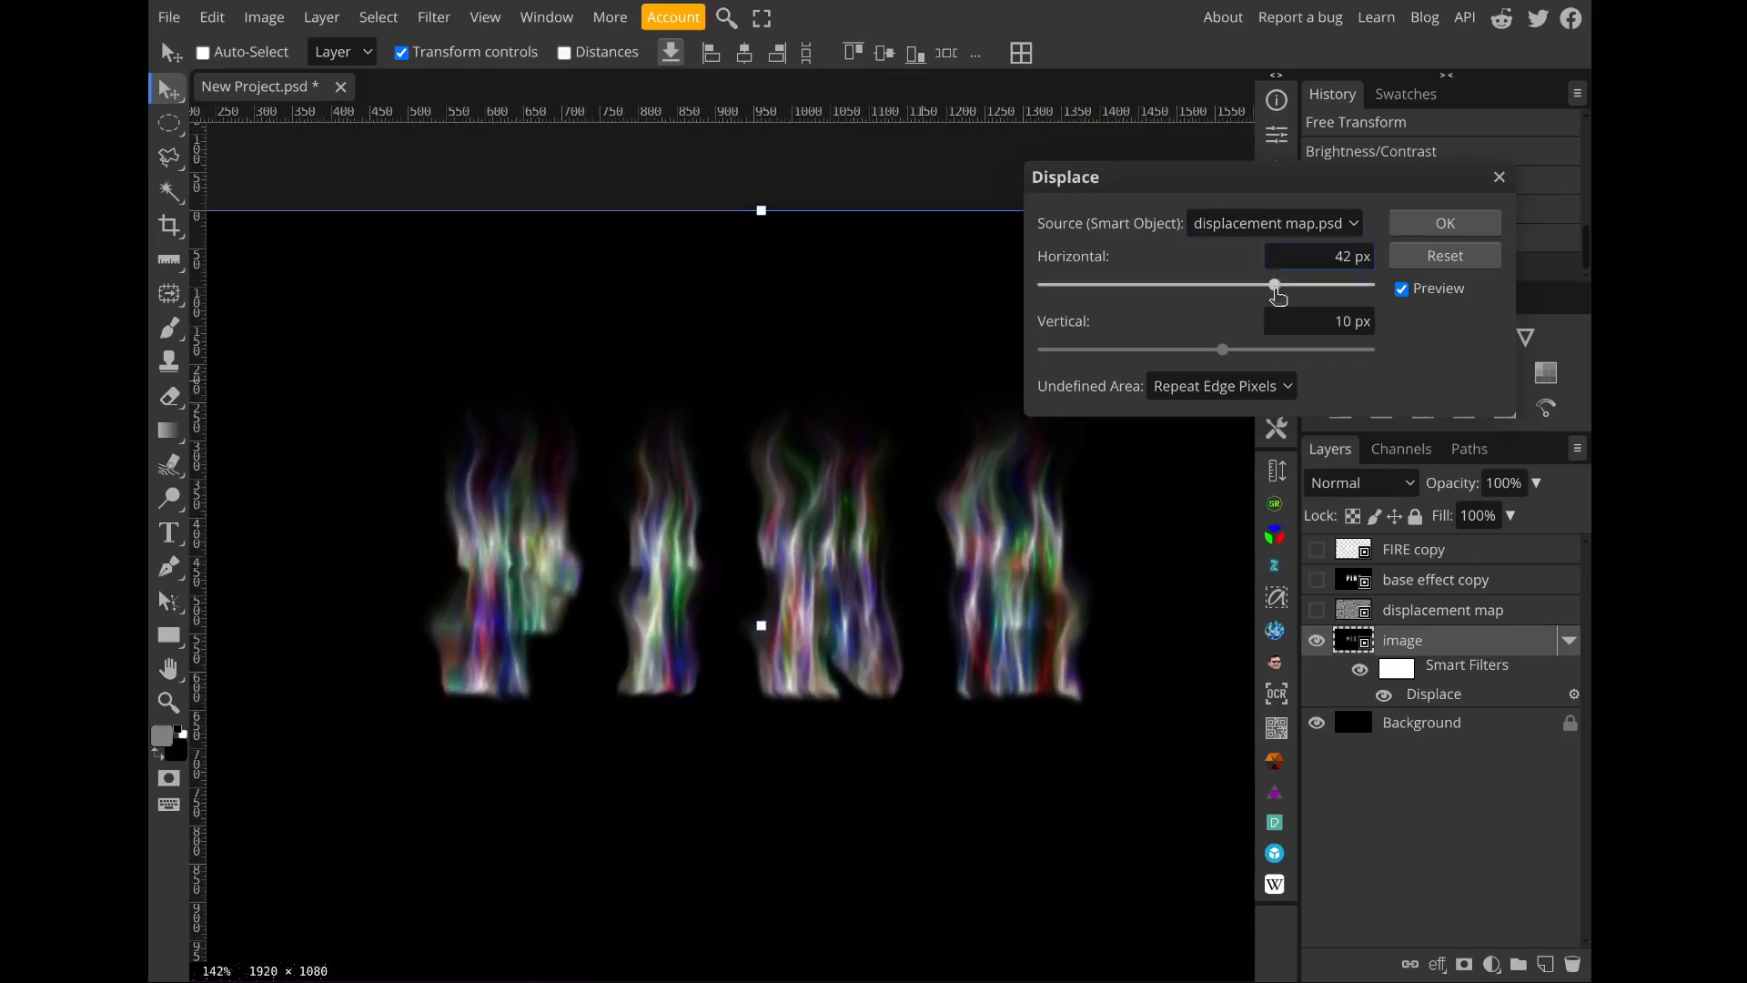
drag(1275, 288, 1279, 288)
drag(1291, 289, 1298, 289)
drag(1334, 184, 1127, 123)
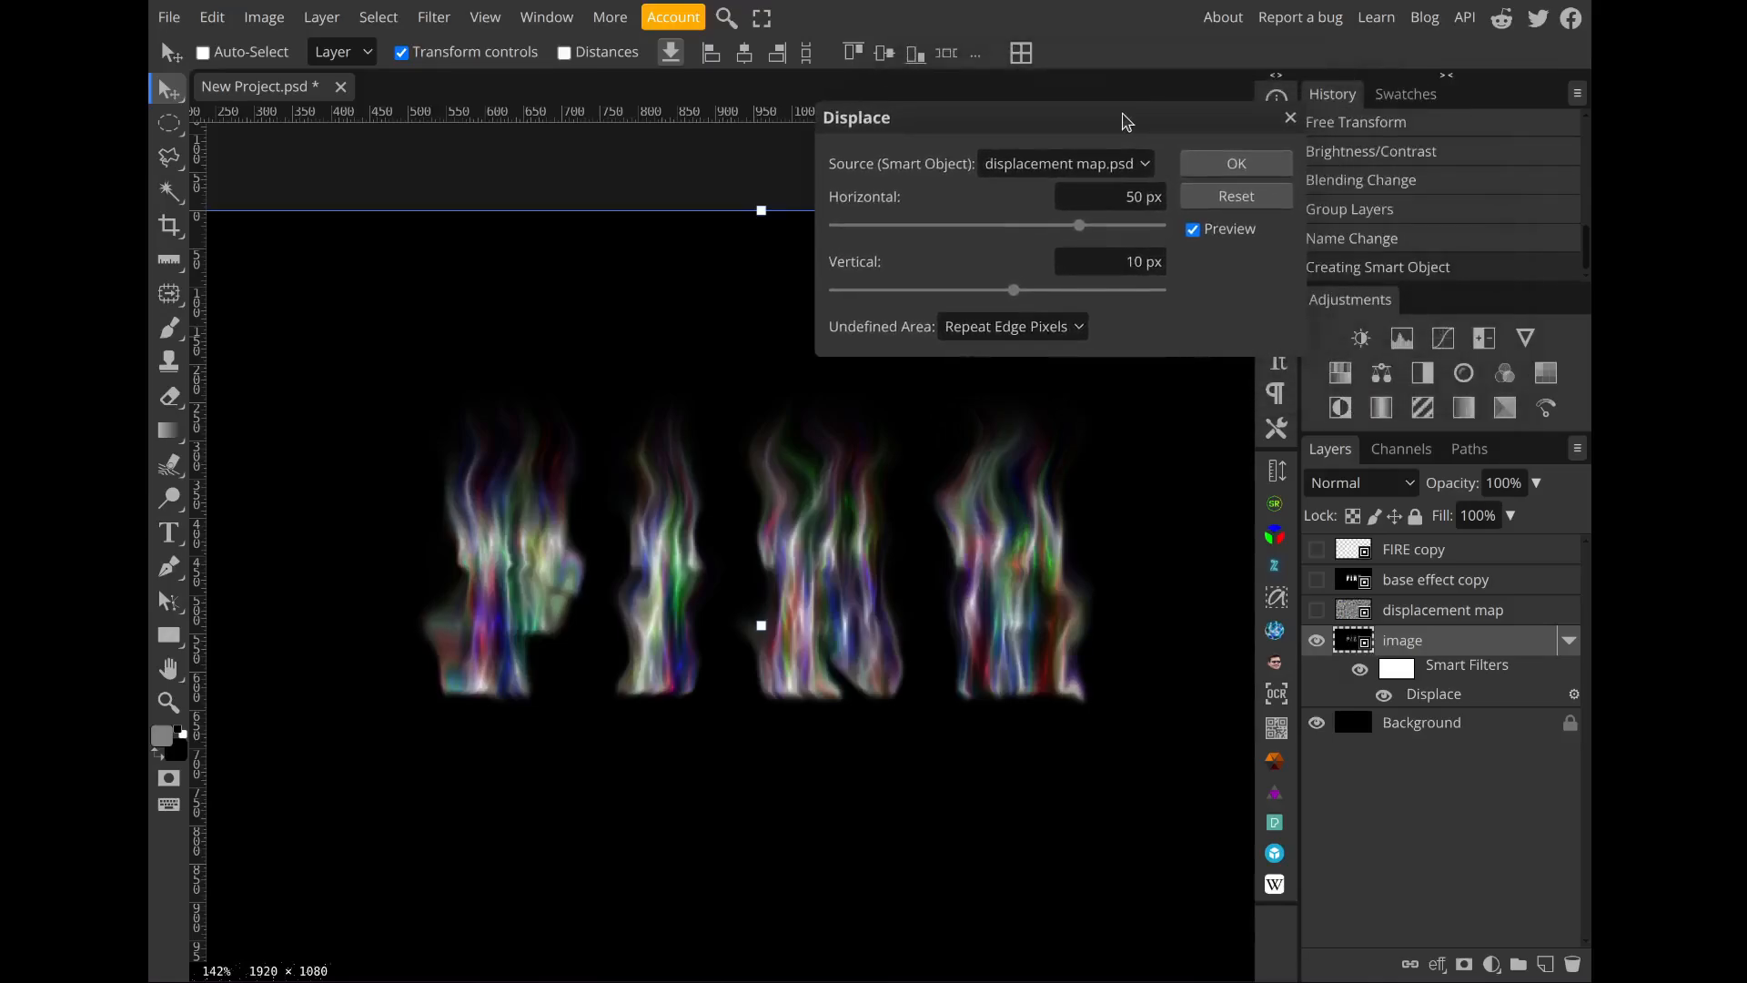
click(1201, 165)
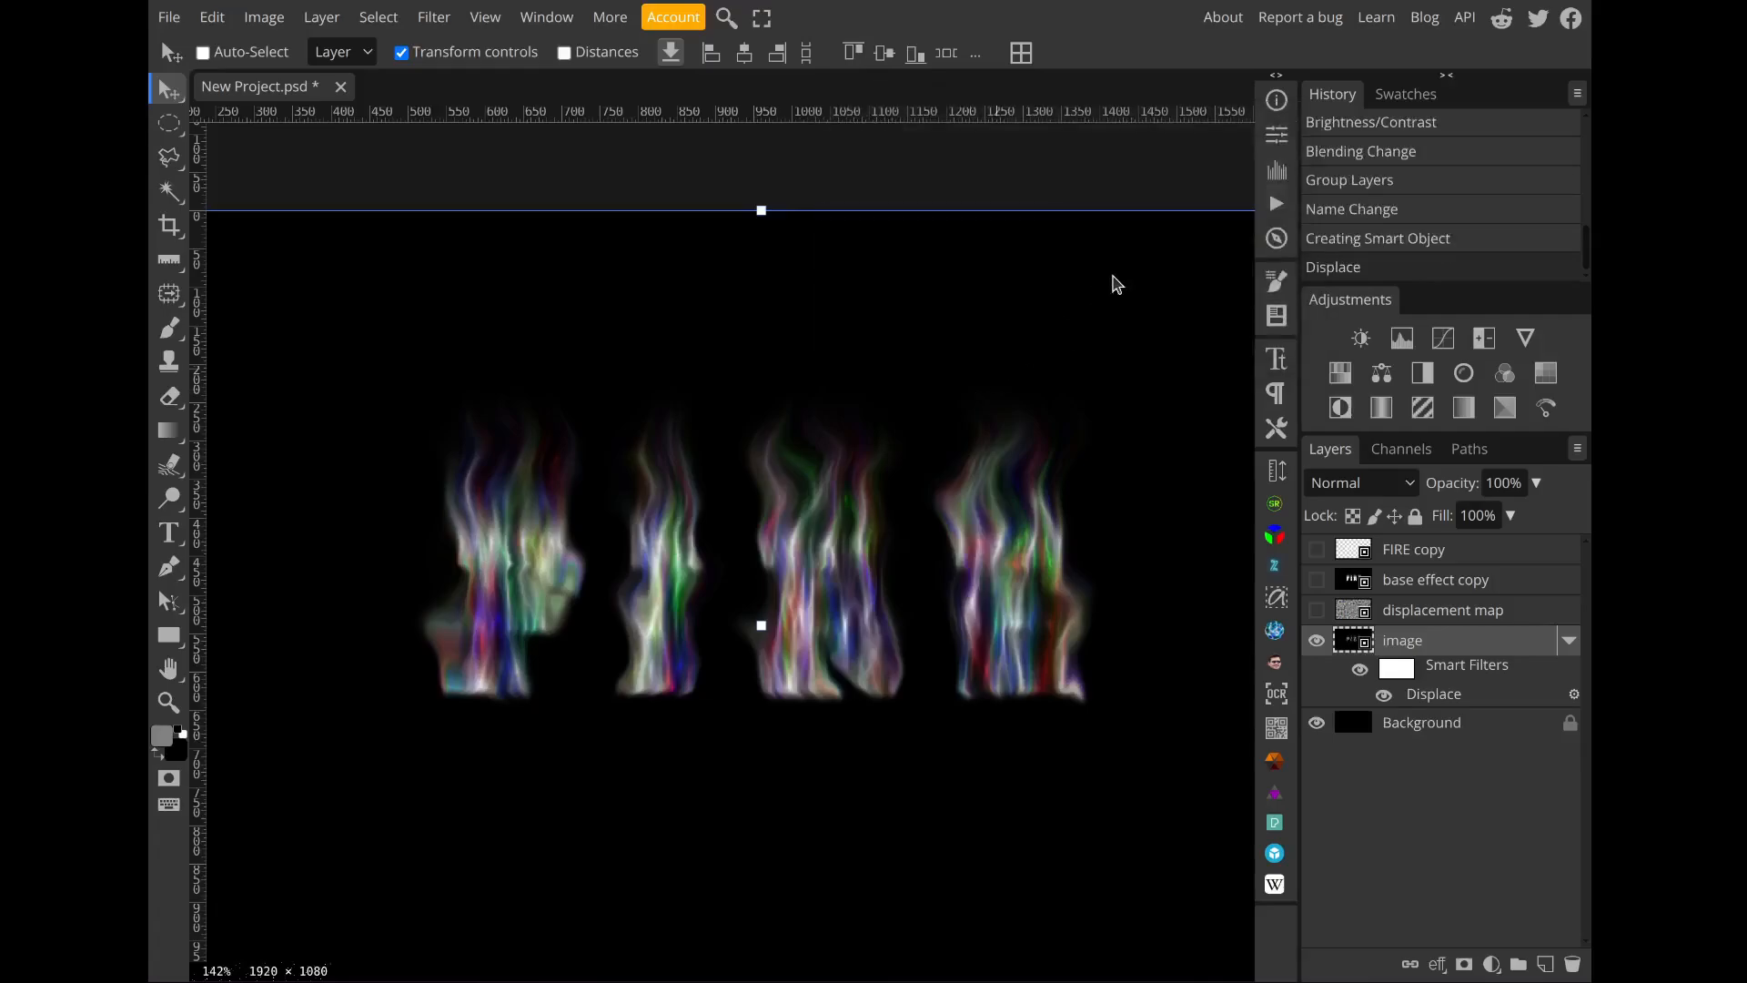
Step: Examine the distortion of the displaced FIRE letters across the canvas at different magnifications
scroll(1081, 396, down, 3)
scroll(1081, 395, left, 2)
scroll(1005, 445, up, 2)
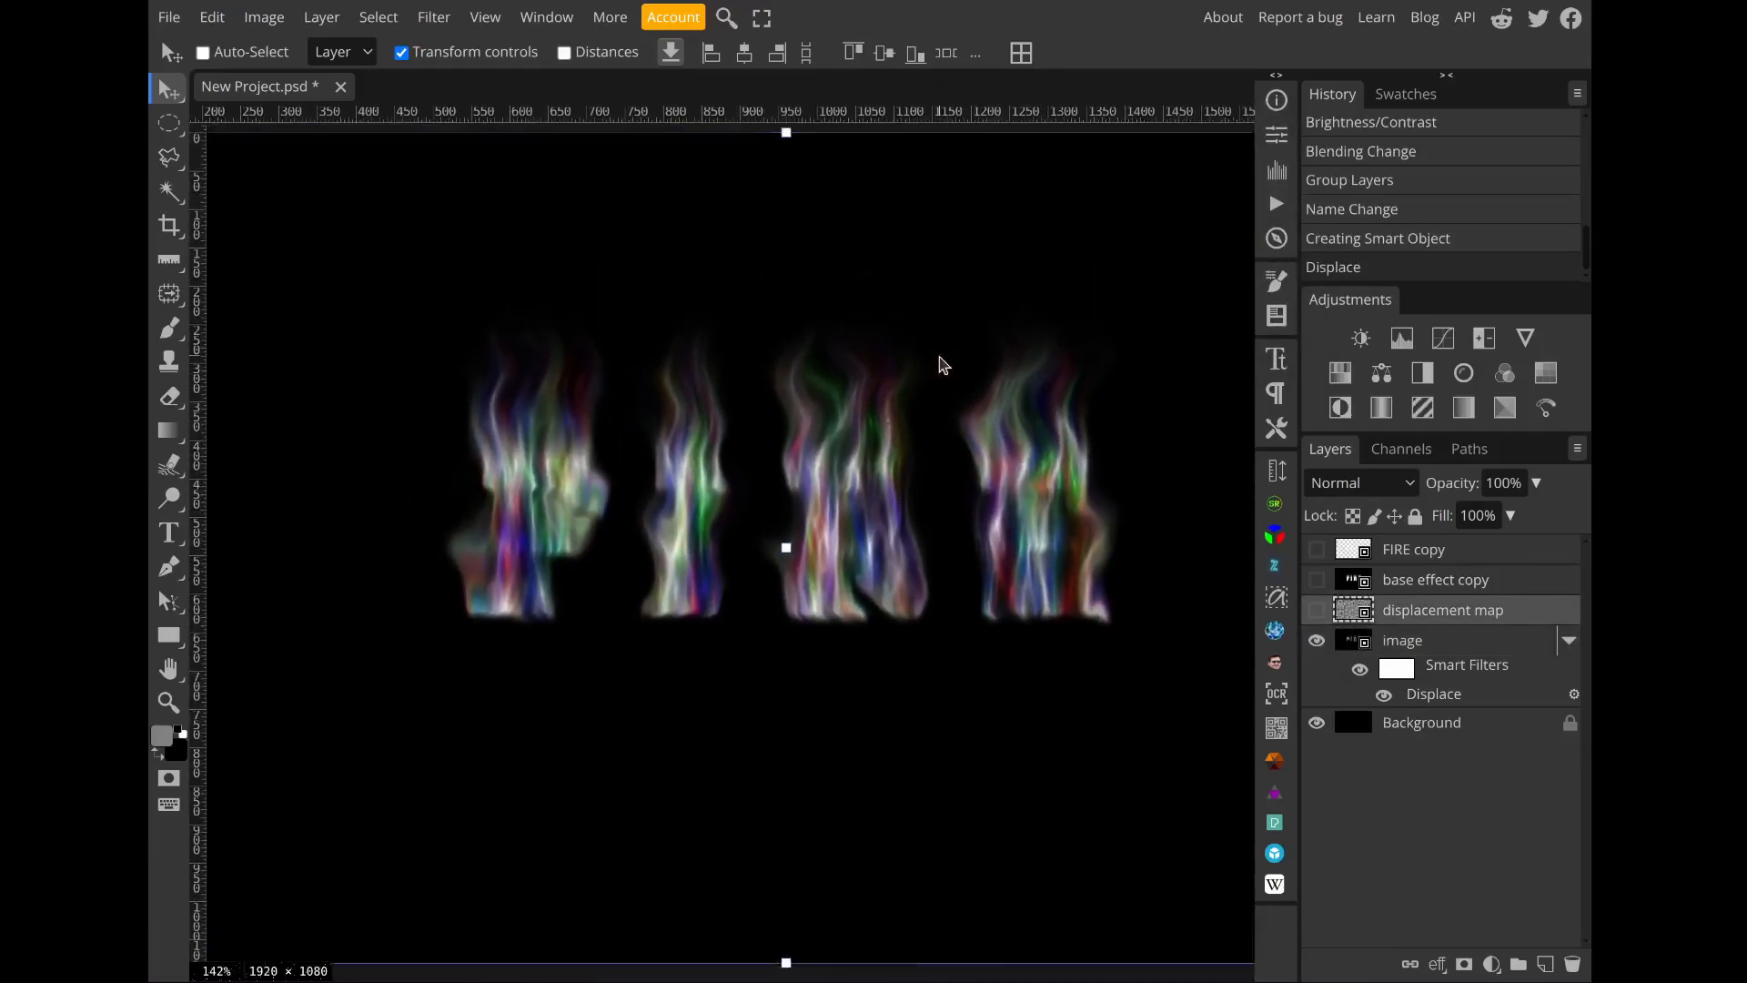
scroll(937, 363, right, 3)
scroll(923, 420, left, 1)
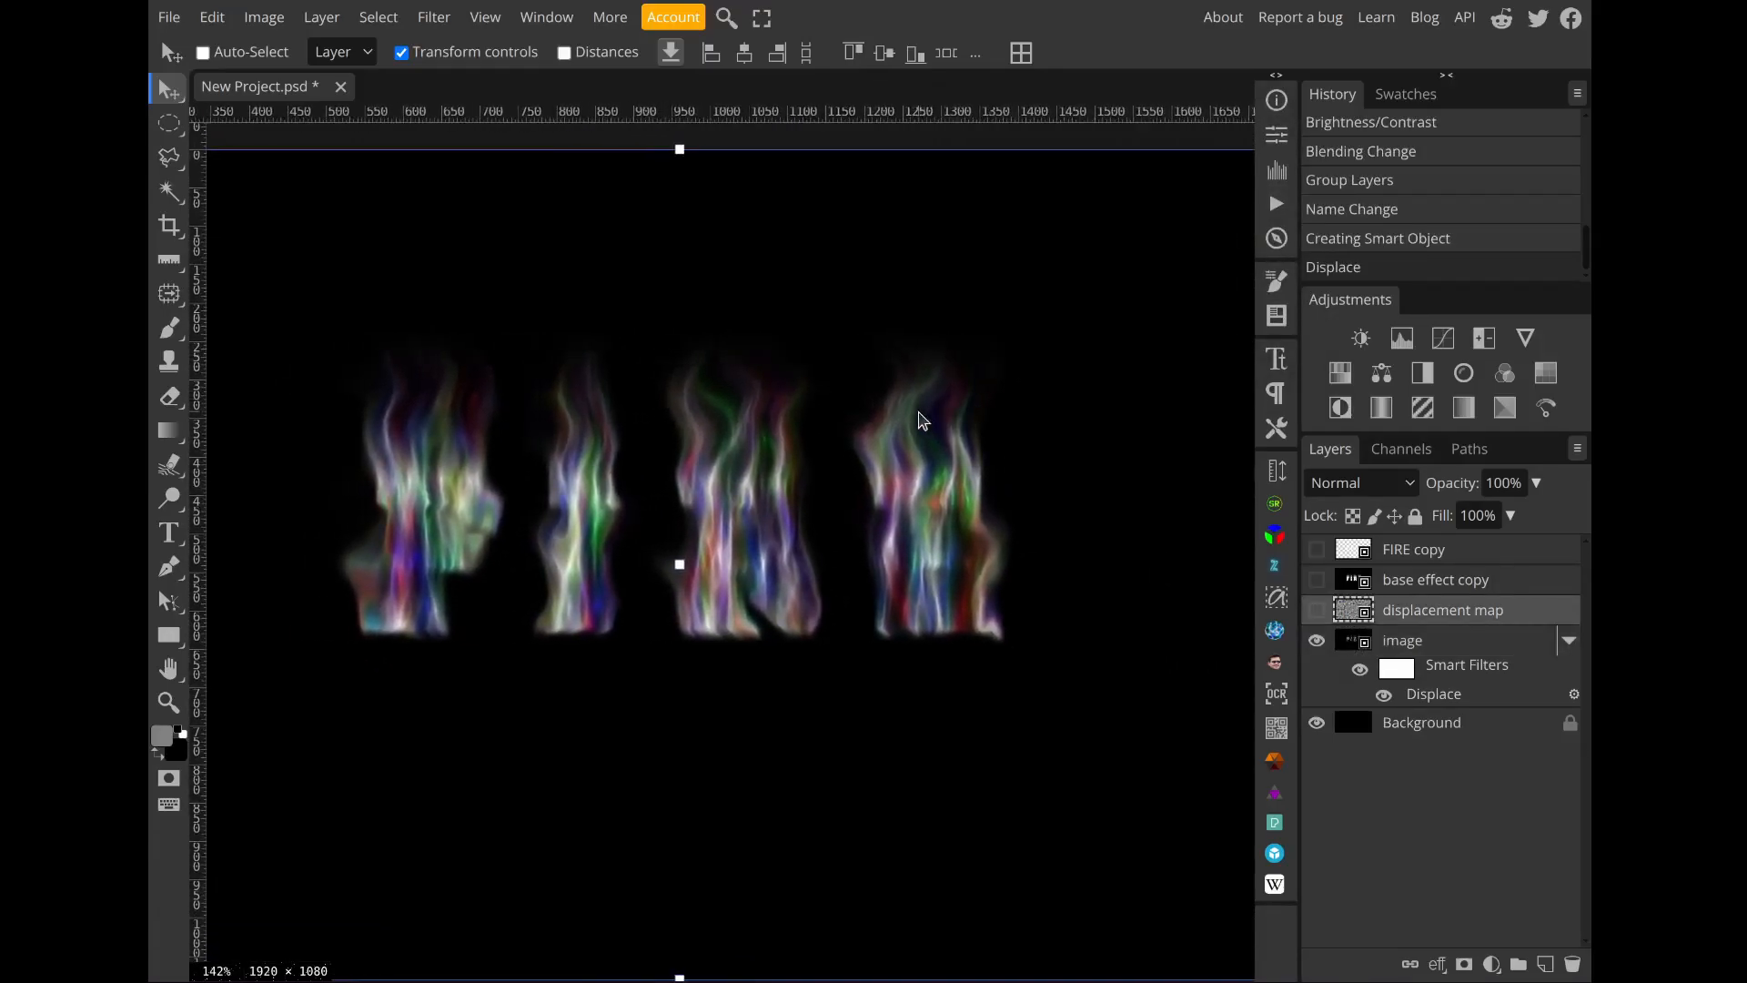
scroll(961, 431, down, 5)
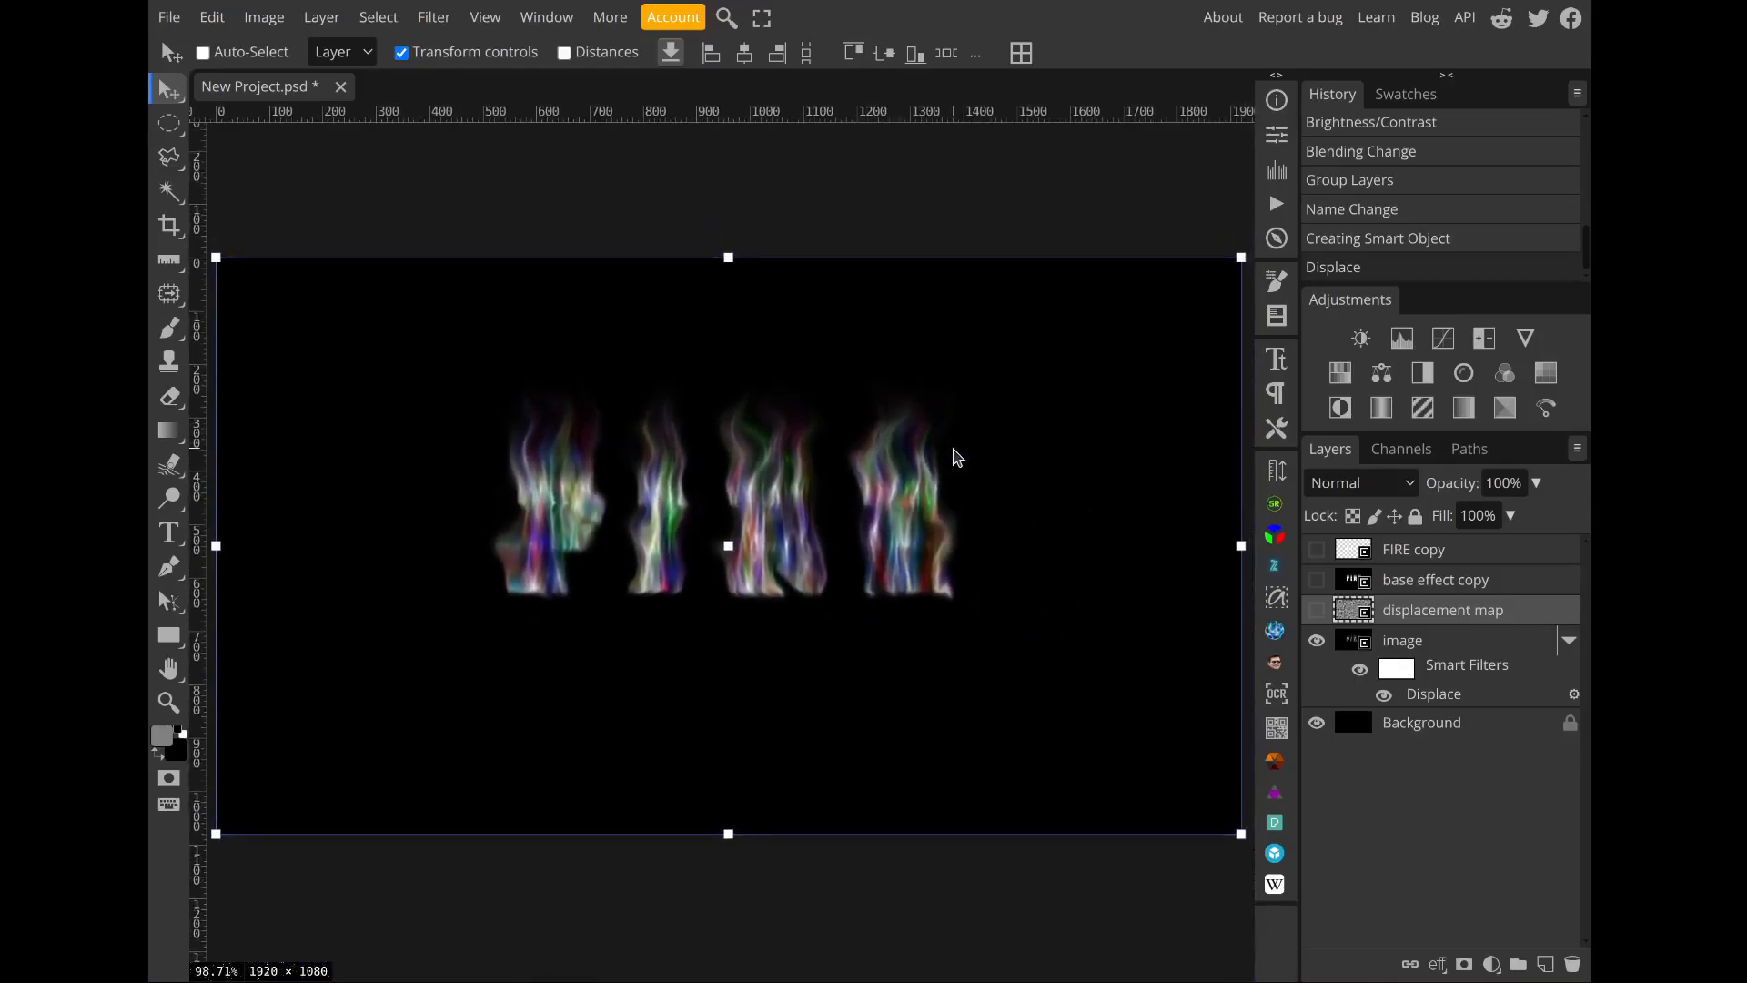
scroll(896, 482, up, 4)
scroll(897, 482, up, 1)
scroll(896, 482, down, 2)
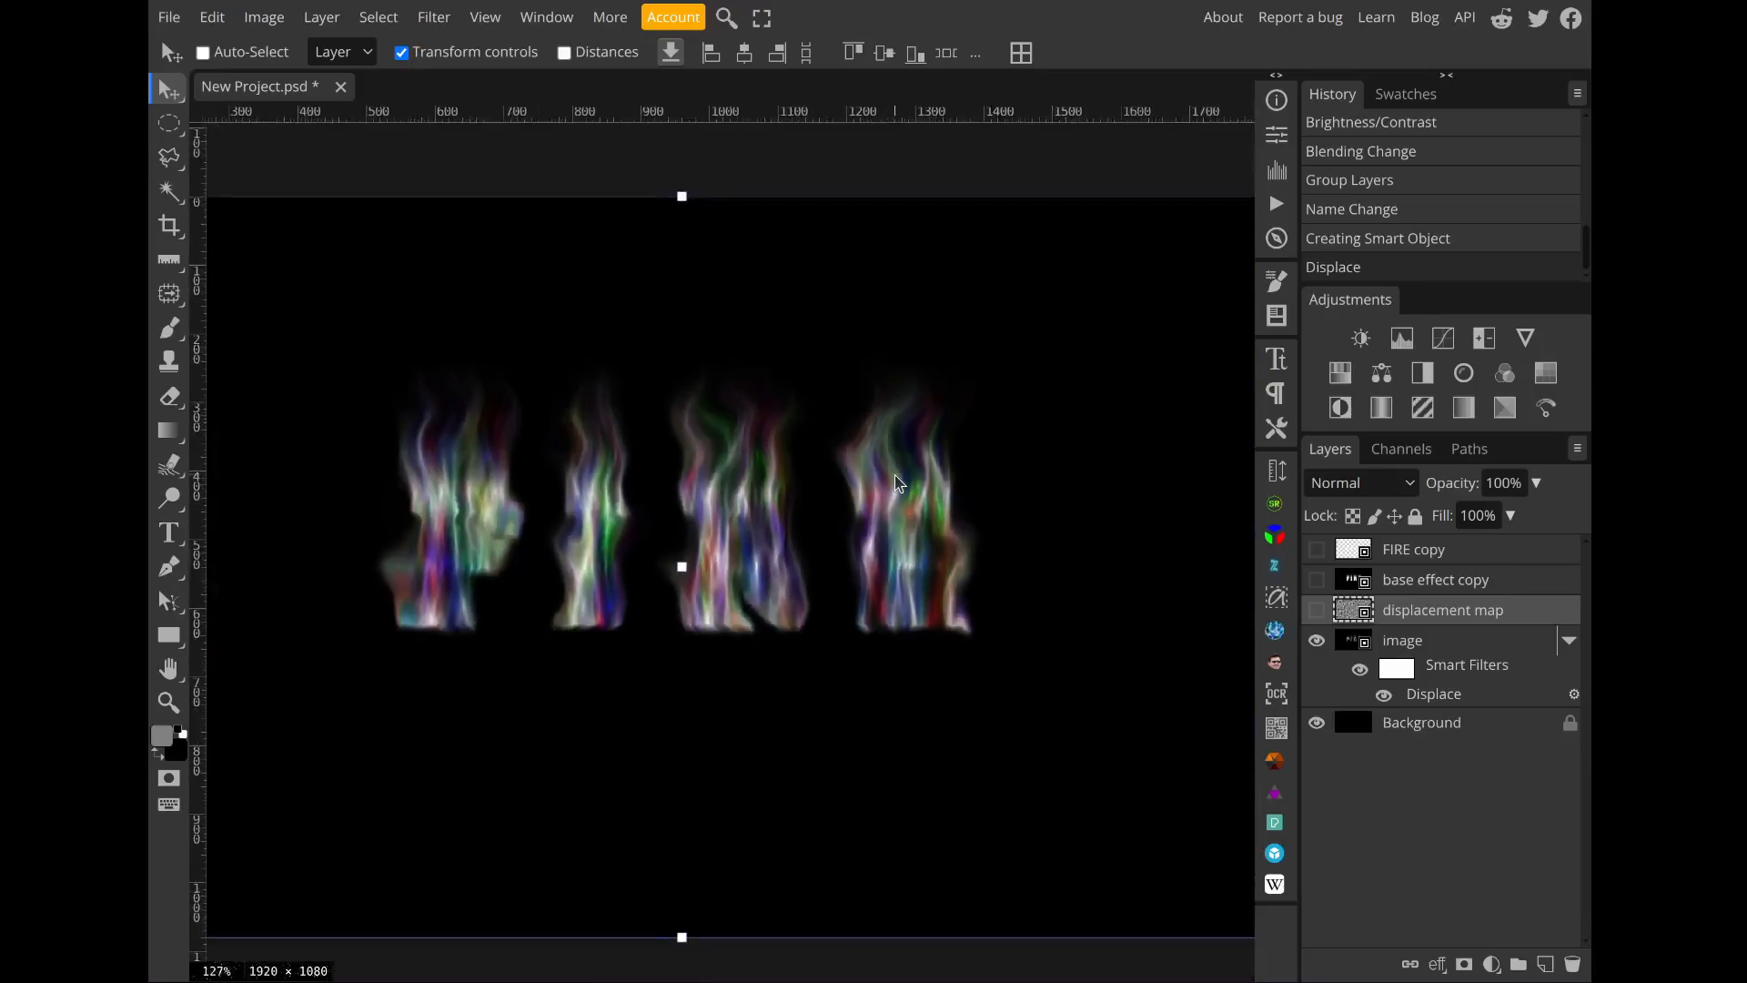
scroll(896, 483, left, 3)
scroll(896, 483, right, 3)
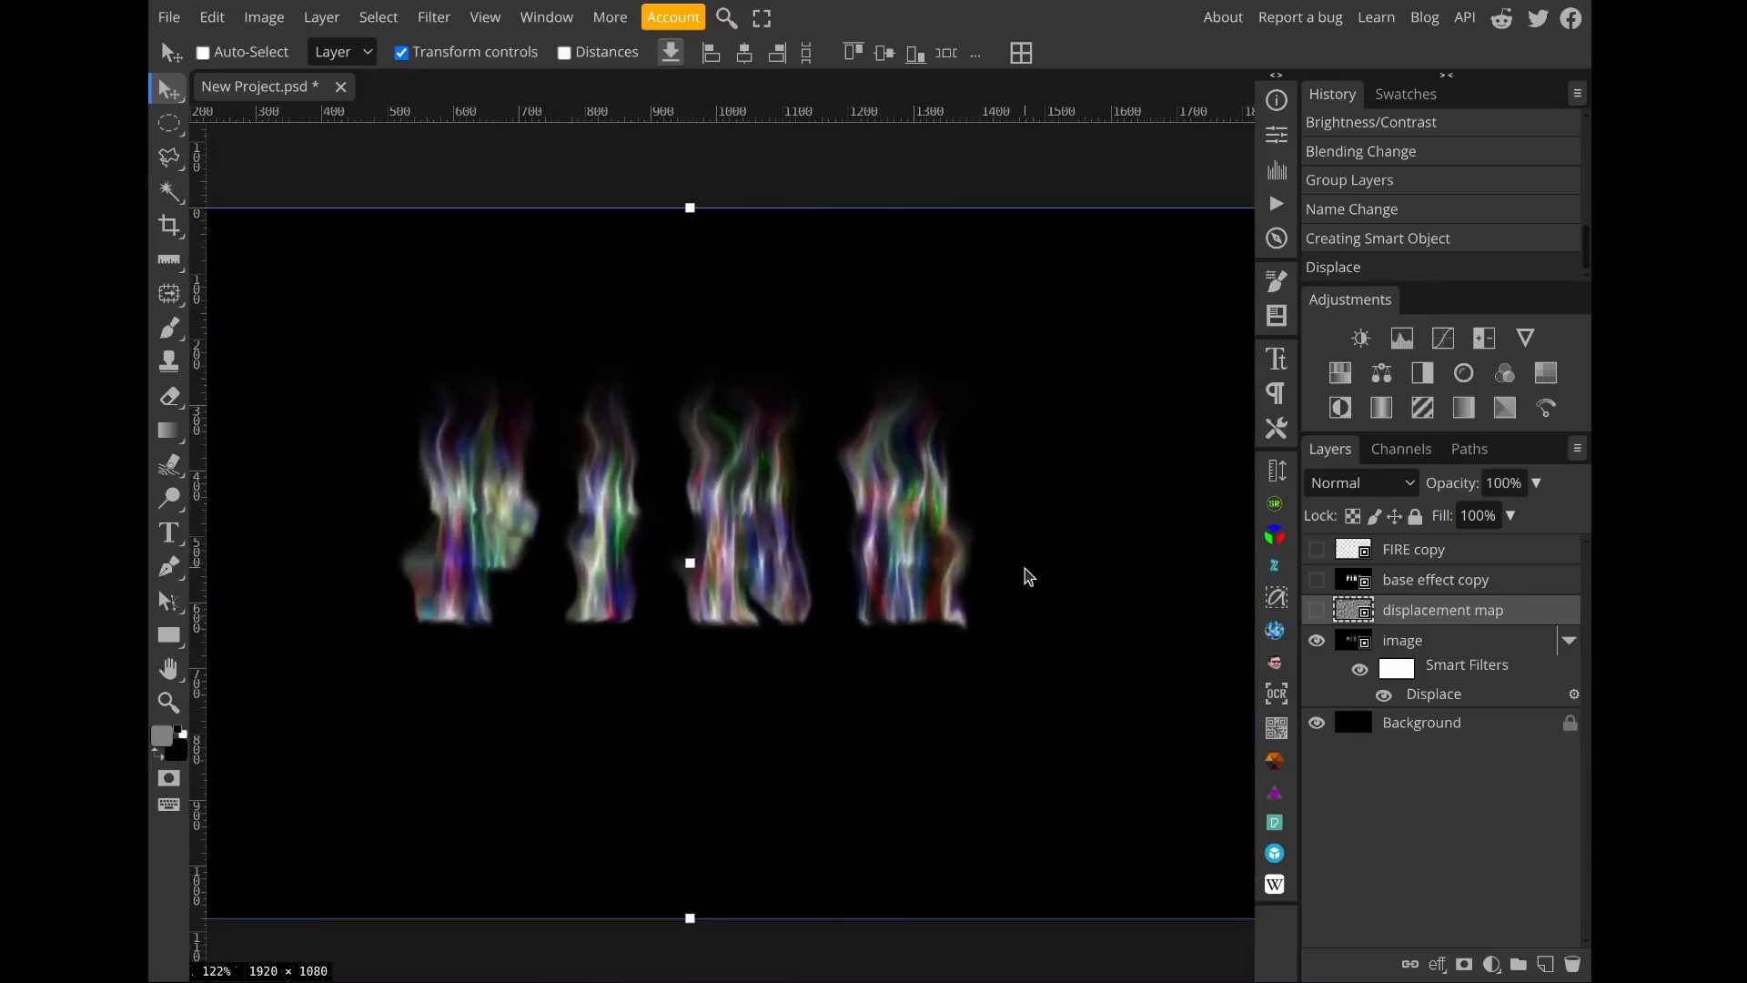
Step: Add a Levels adjustment layer above the displacement map layer with input white point 183 and midtones 0.86
click(1491, 965)
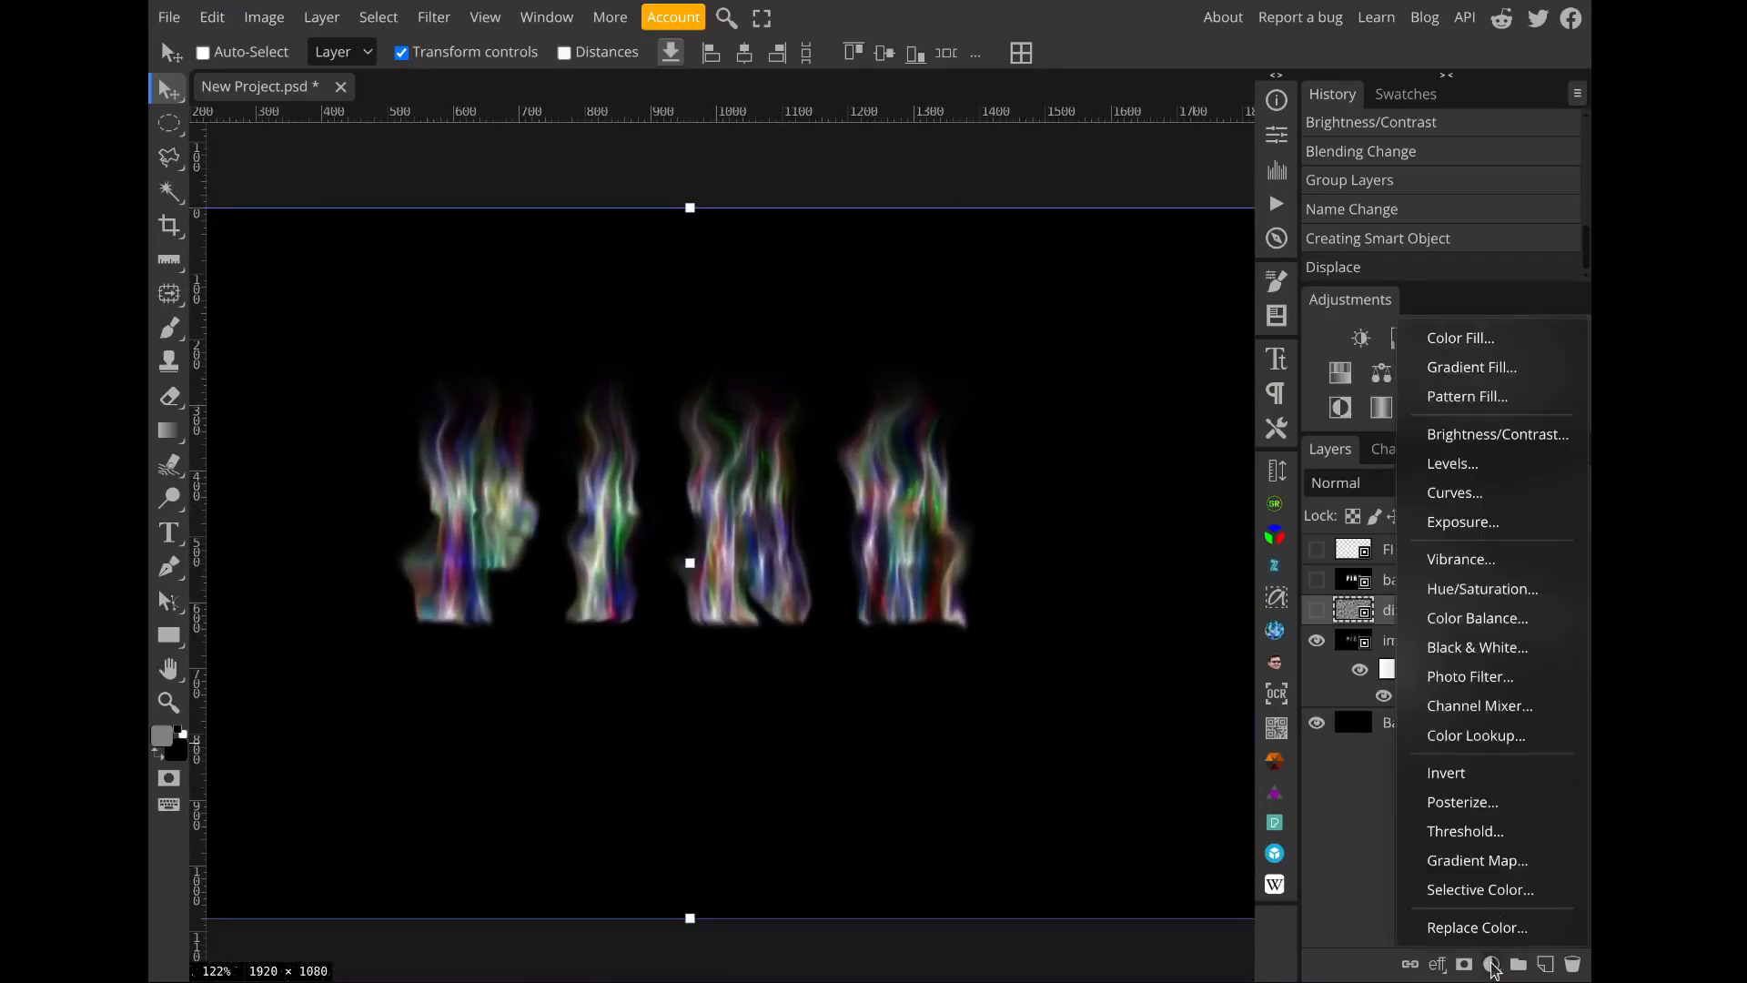
click(1476, 465)
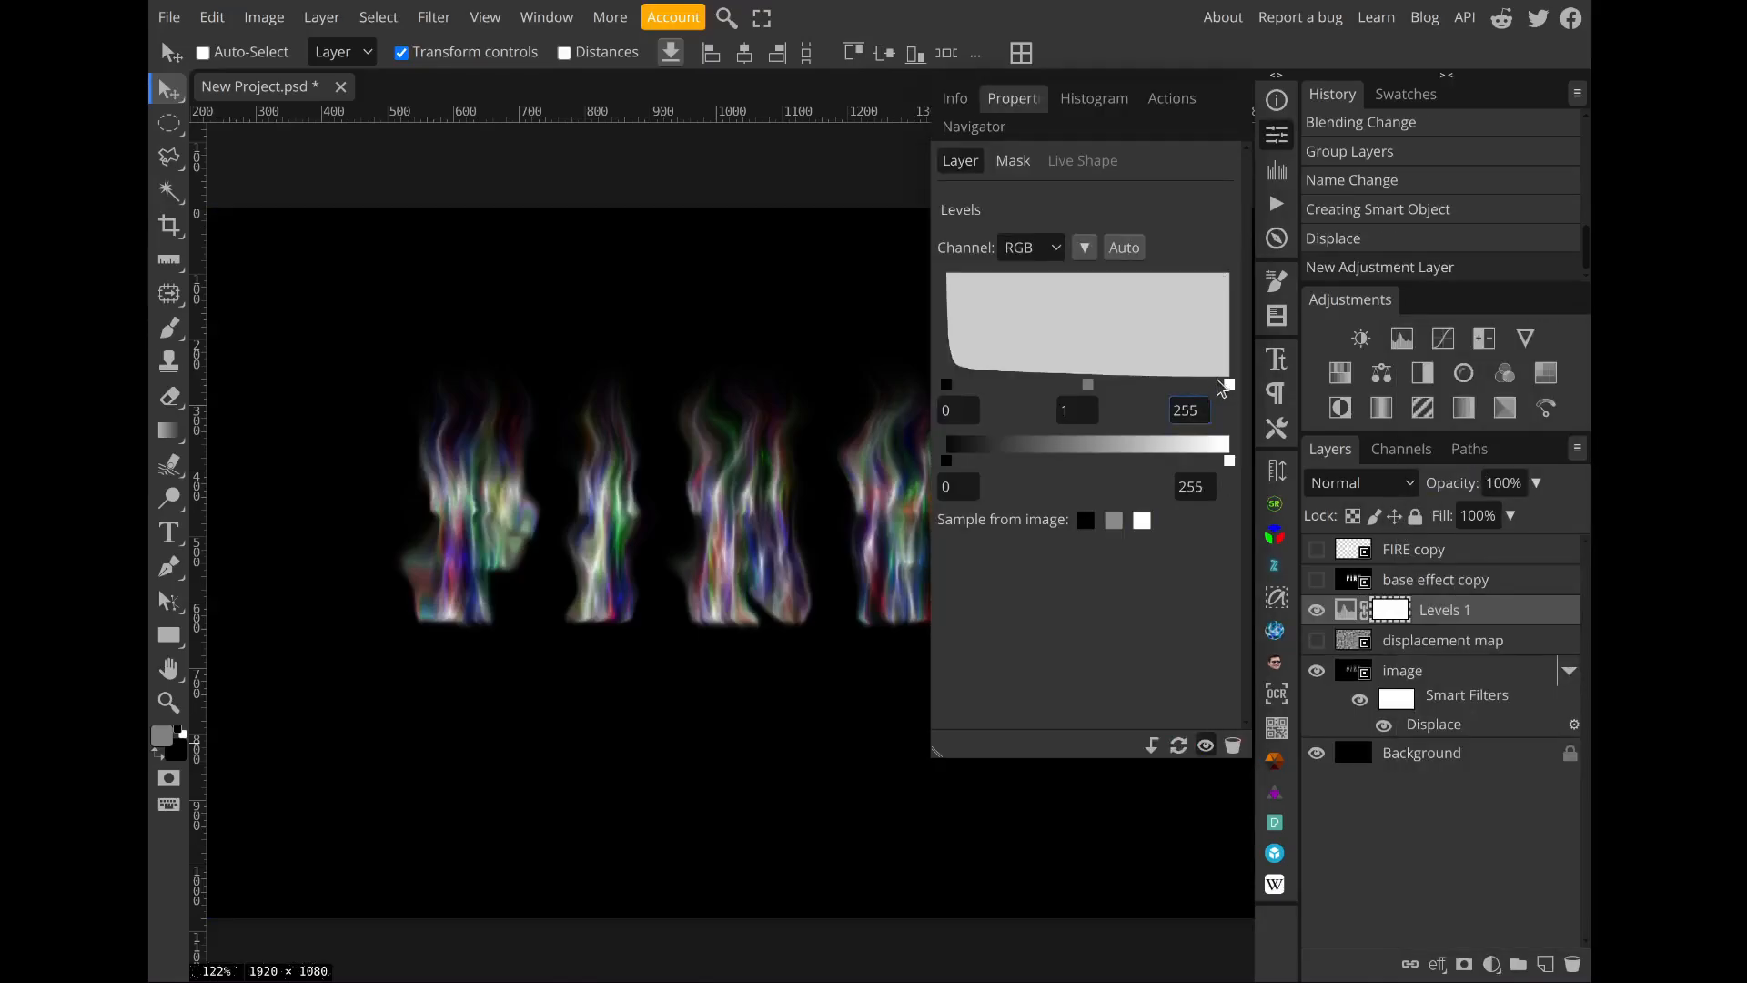
drag(1231, 386, 1157, 391)
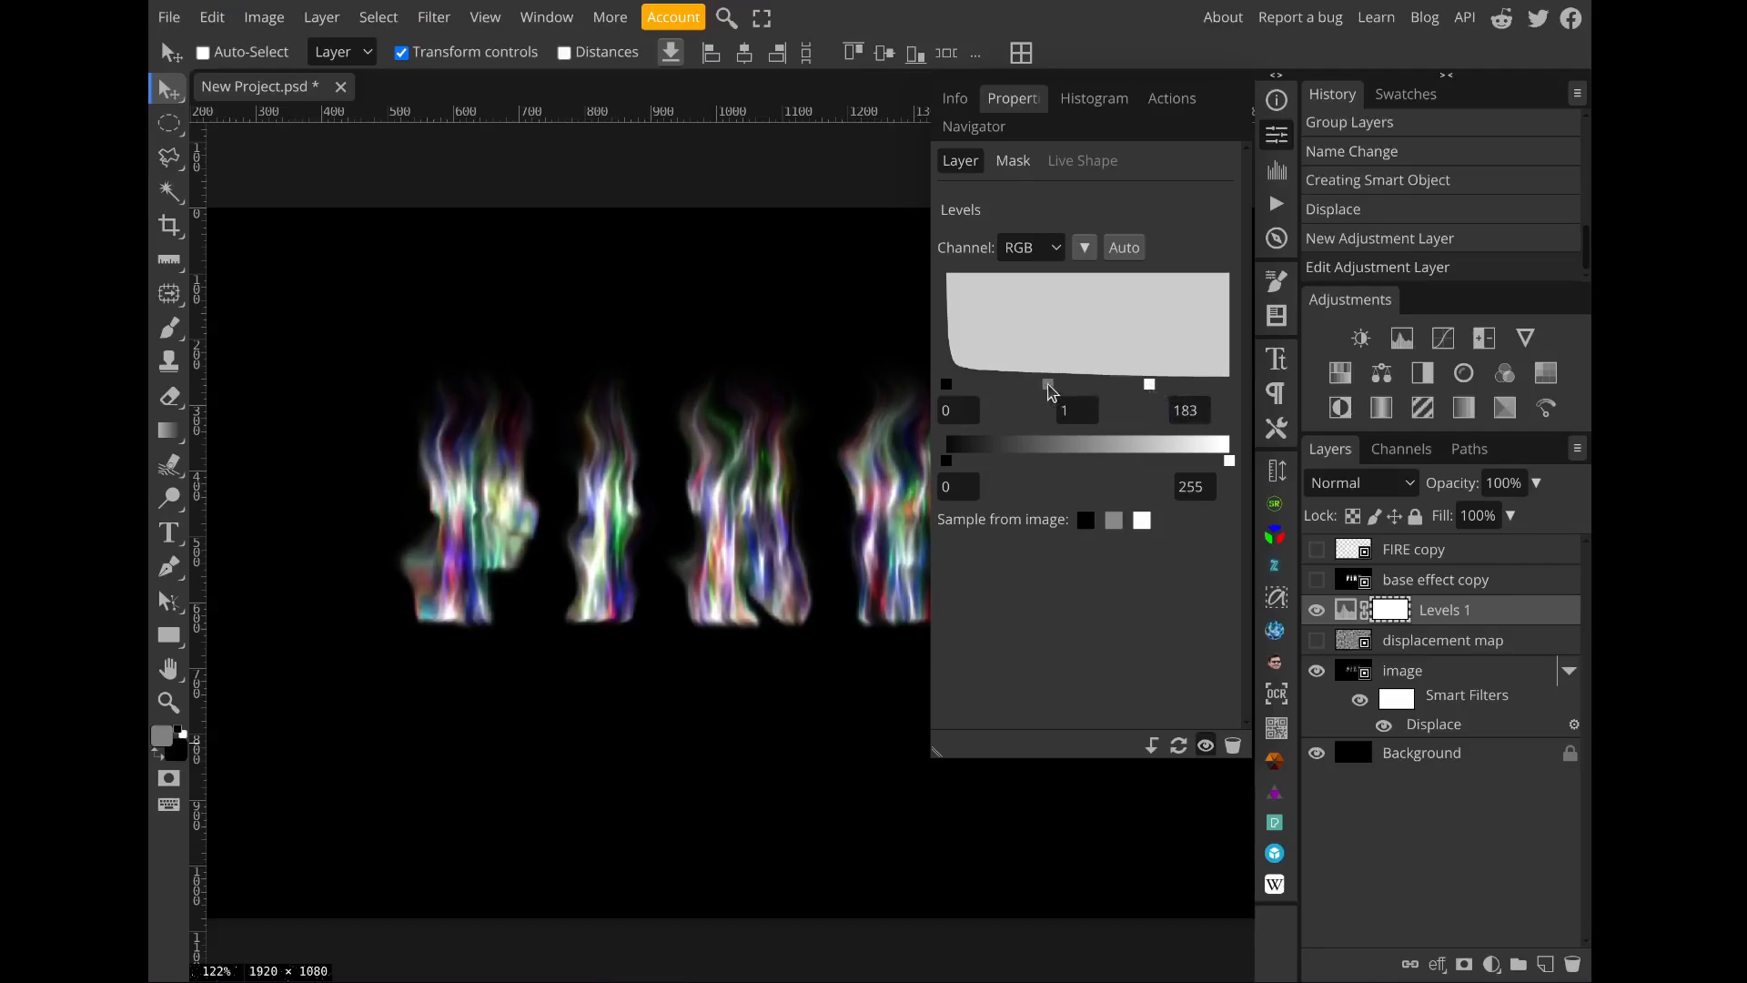
drag(1052, 390, 1058, 389)
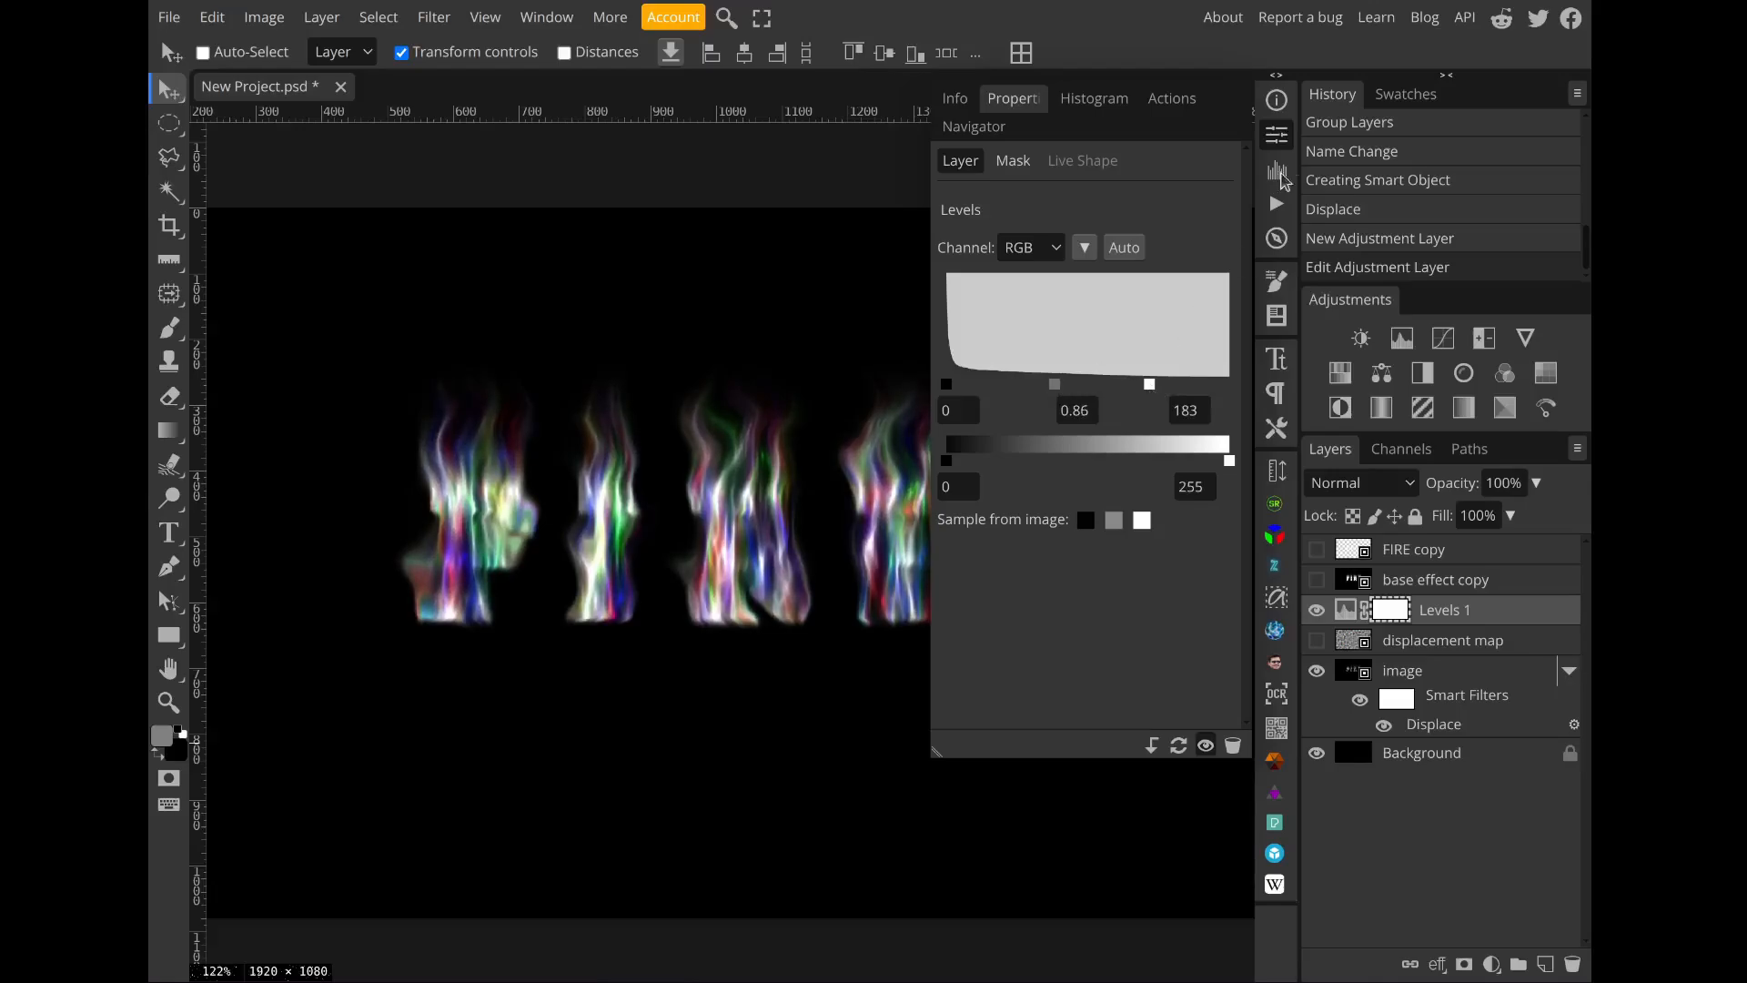
click(1277, 136)
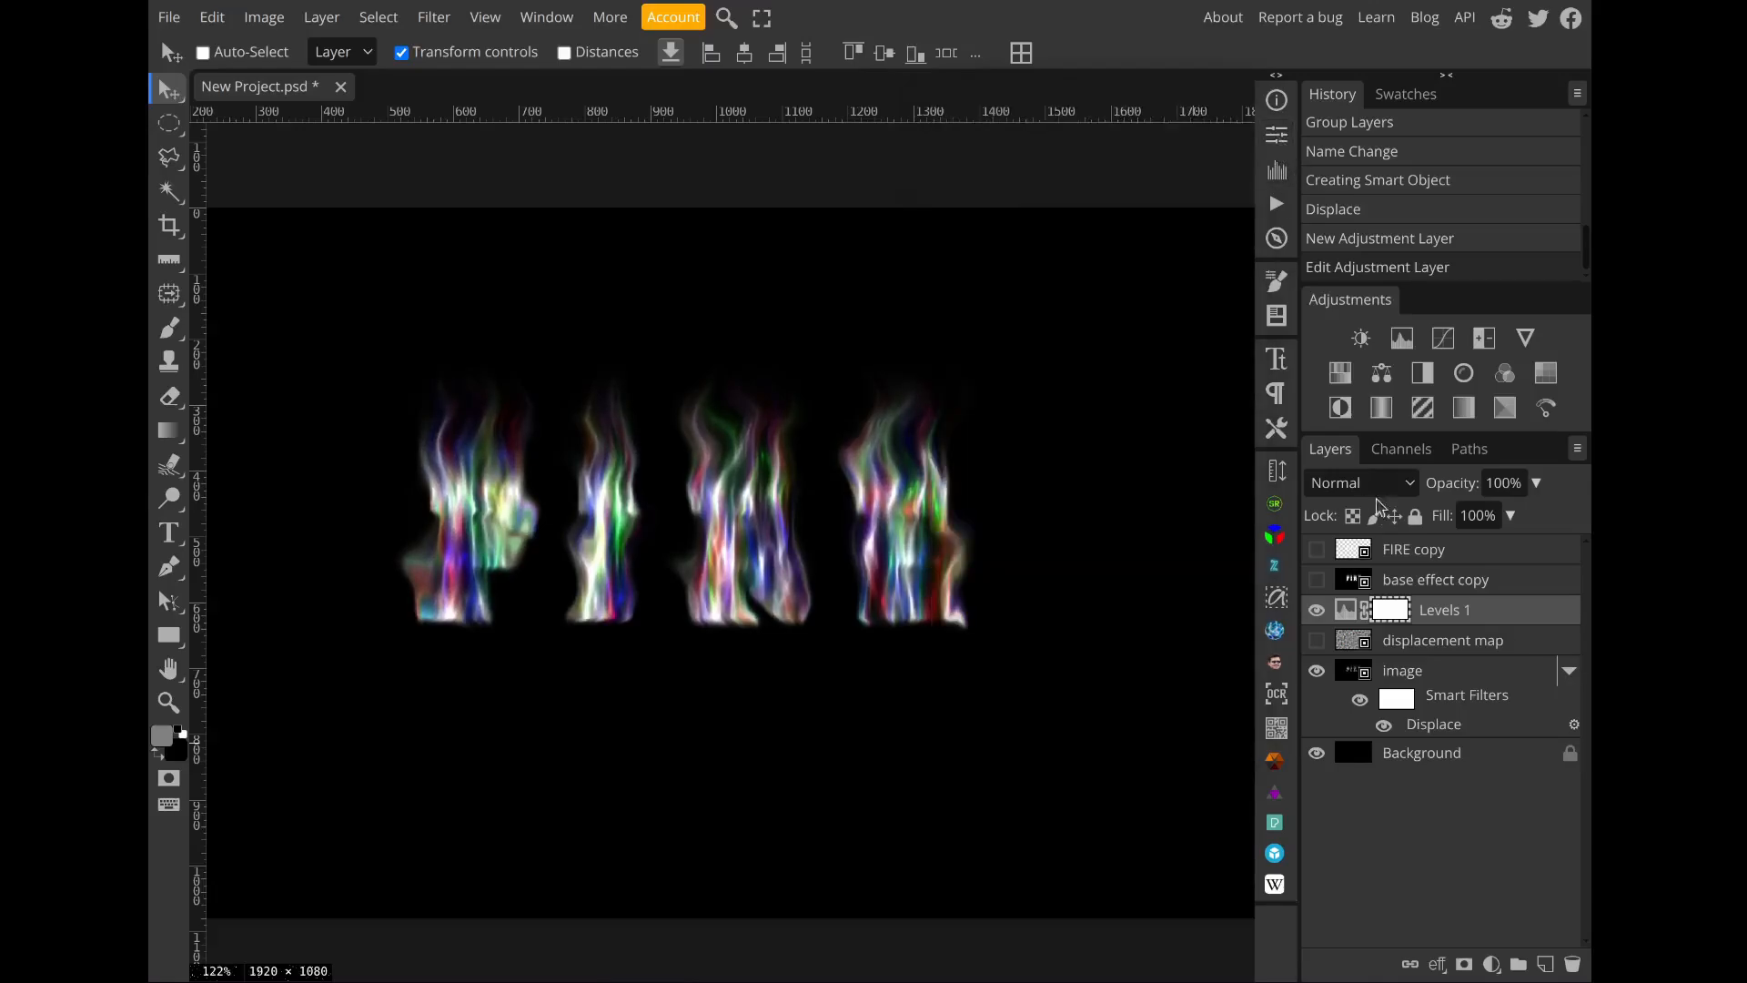
Step: Add a Gradient Map adjustment layer above Levels 1 and set its white end stop to amber ffbd00
click(1493, 962)
click(1508, 860)
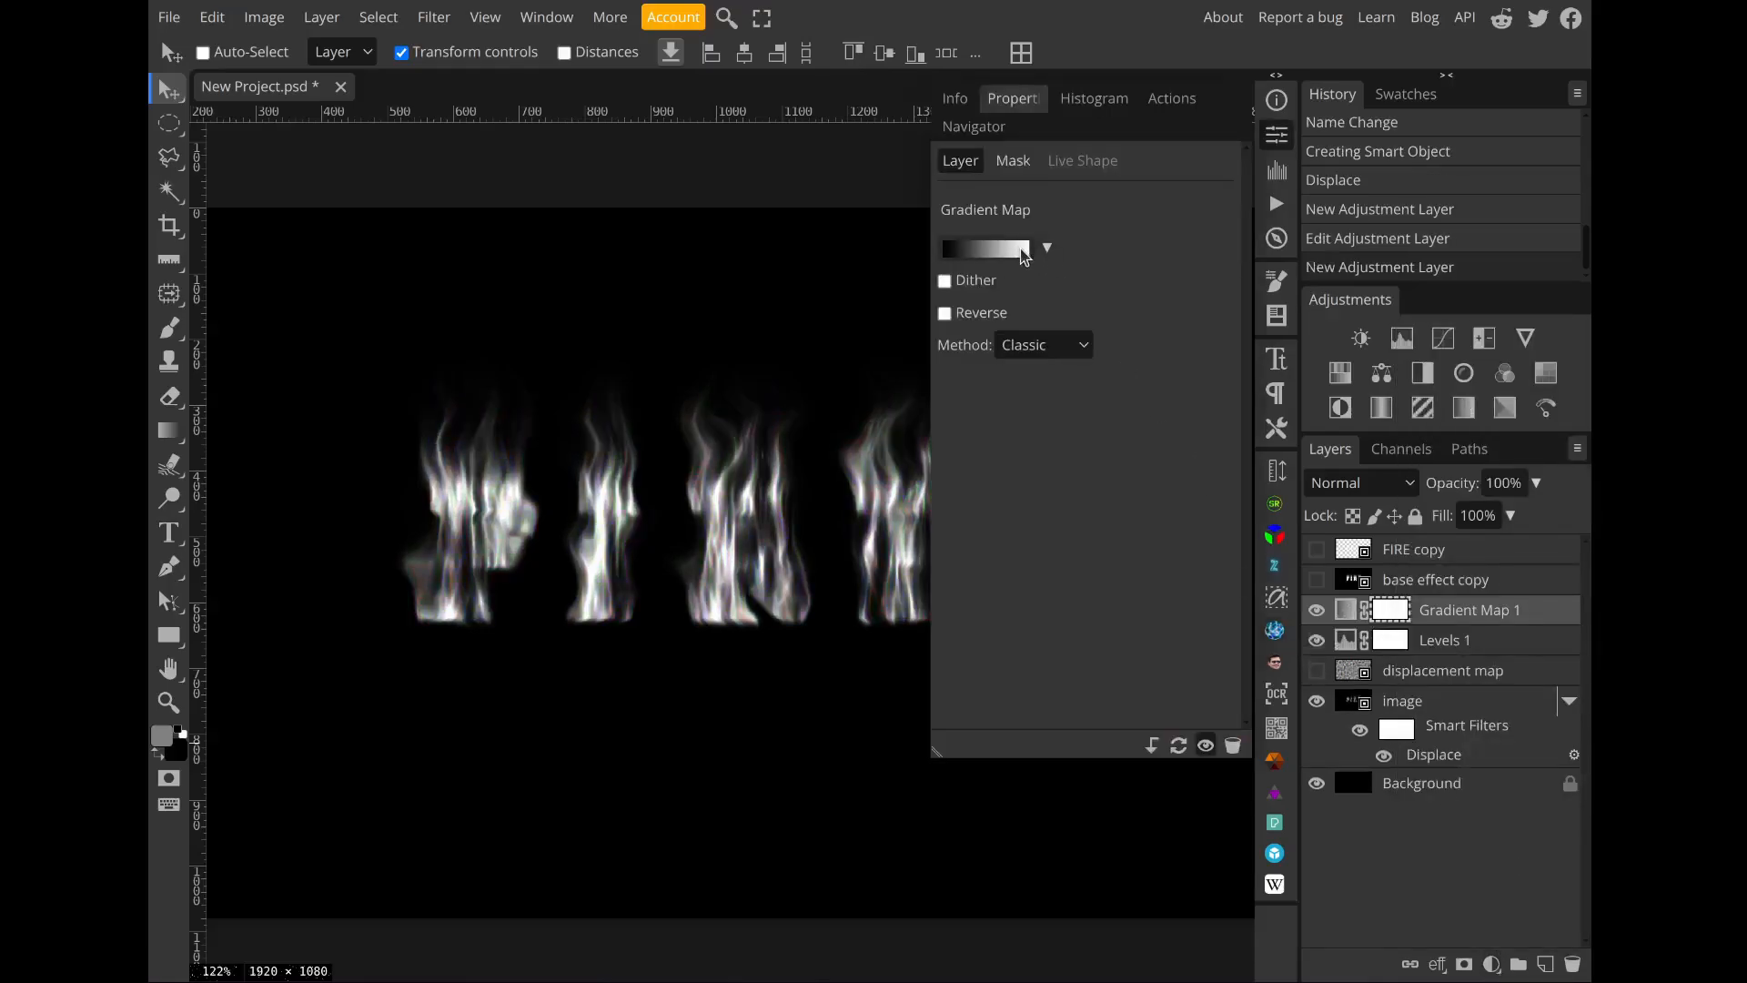
click(1023, 258)
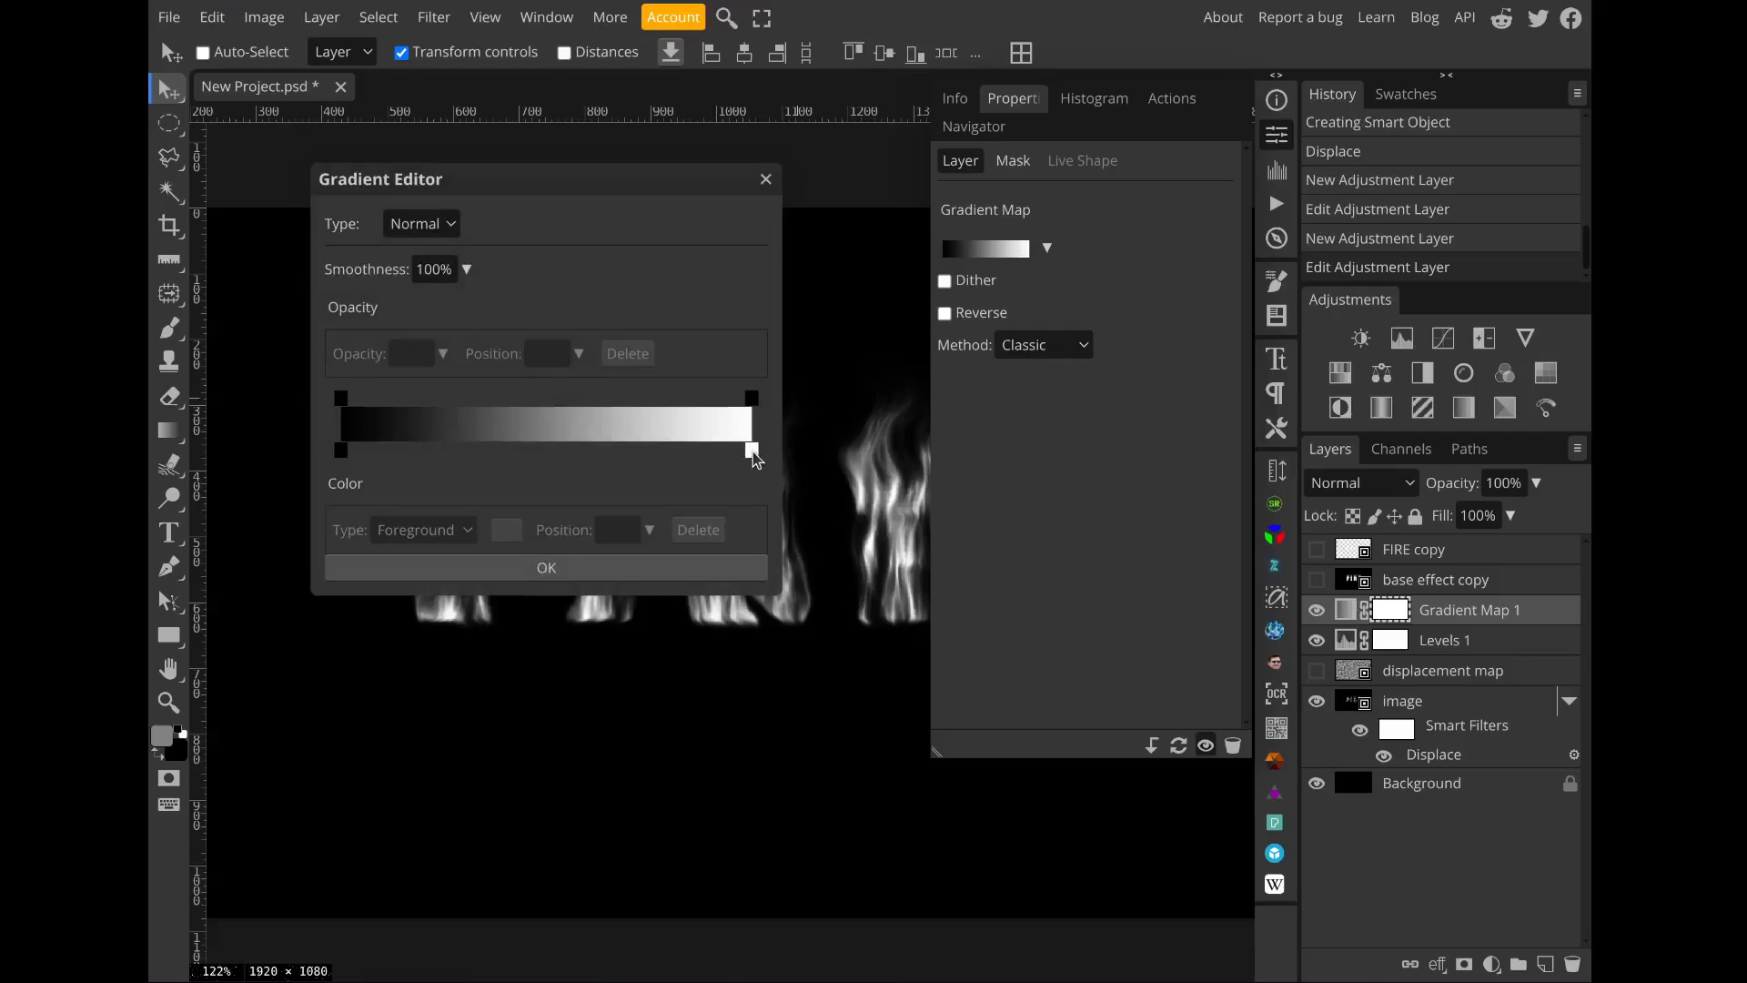
mouse_move(753, 454)
mouse_down()
mouse_move(543, 466)
mouse_move(761, 473)
mouse_move(598, 469)
mouse_move(772, 453)
mouse_up()
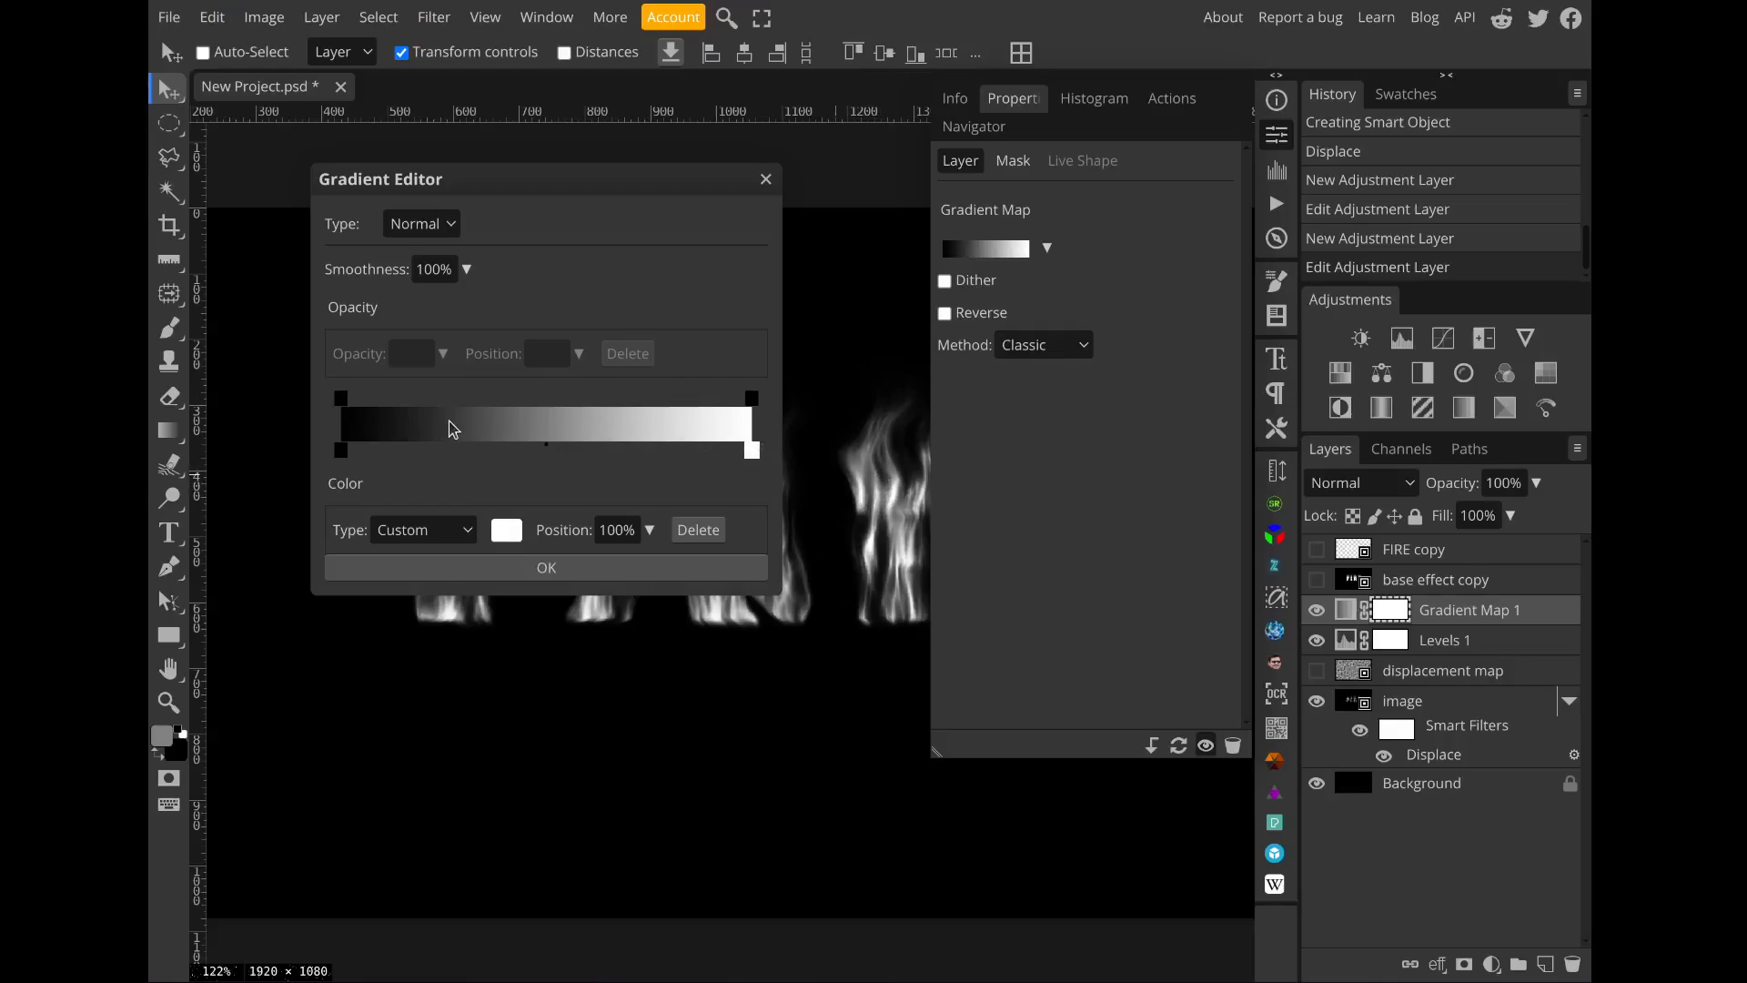
mouse_move(349, 452)
mouse_down()
mouse_move(530, 456)
mouse_move(335, 459)
mouse_up()
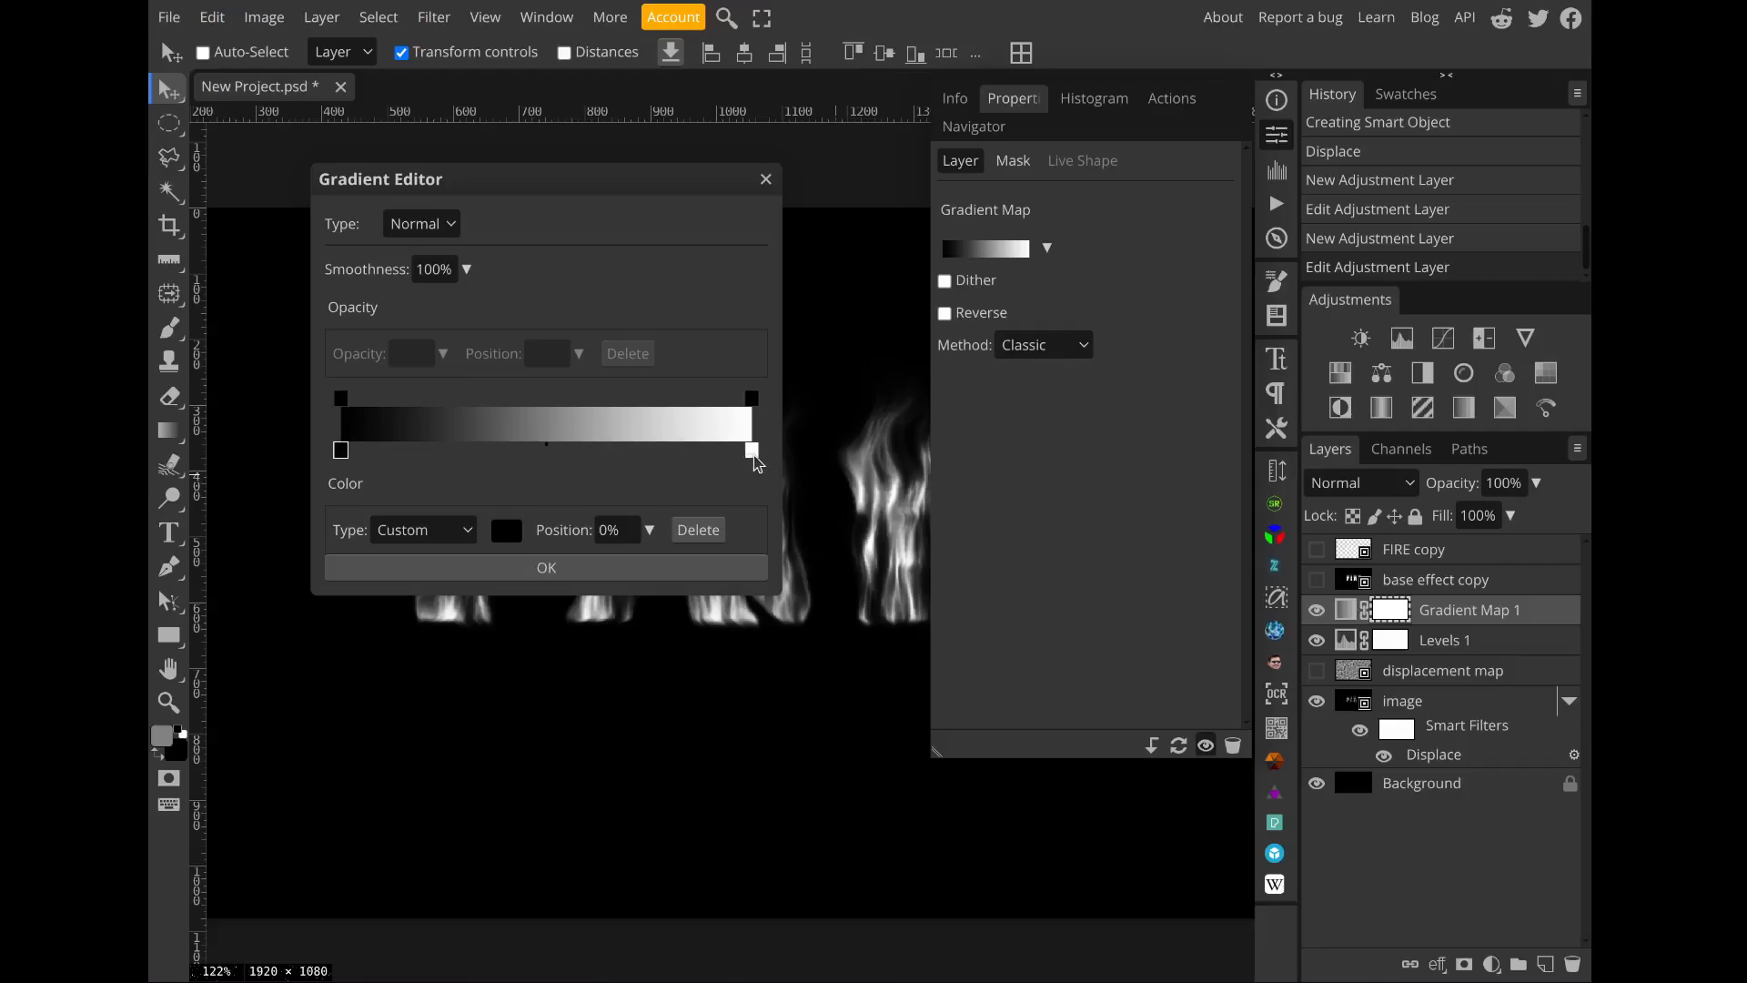
click(753, 455)
click(507, 532)
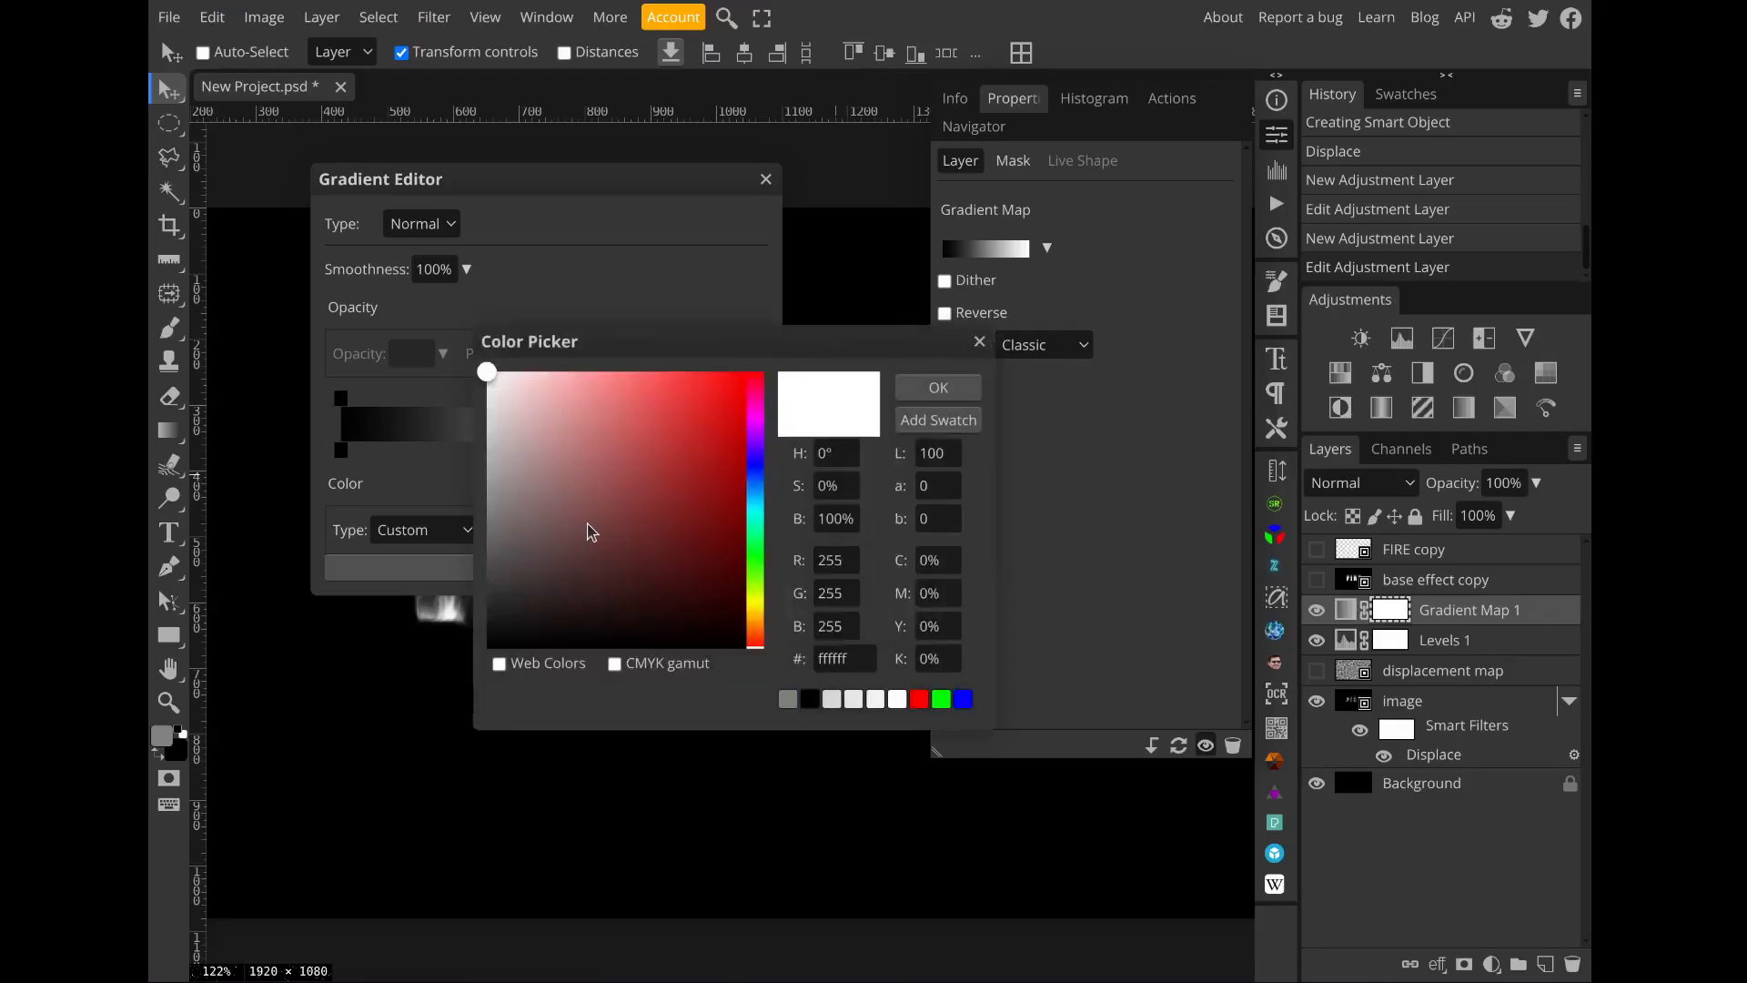
click(763, 617)
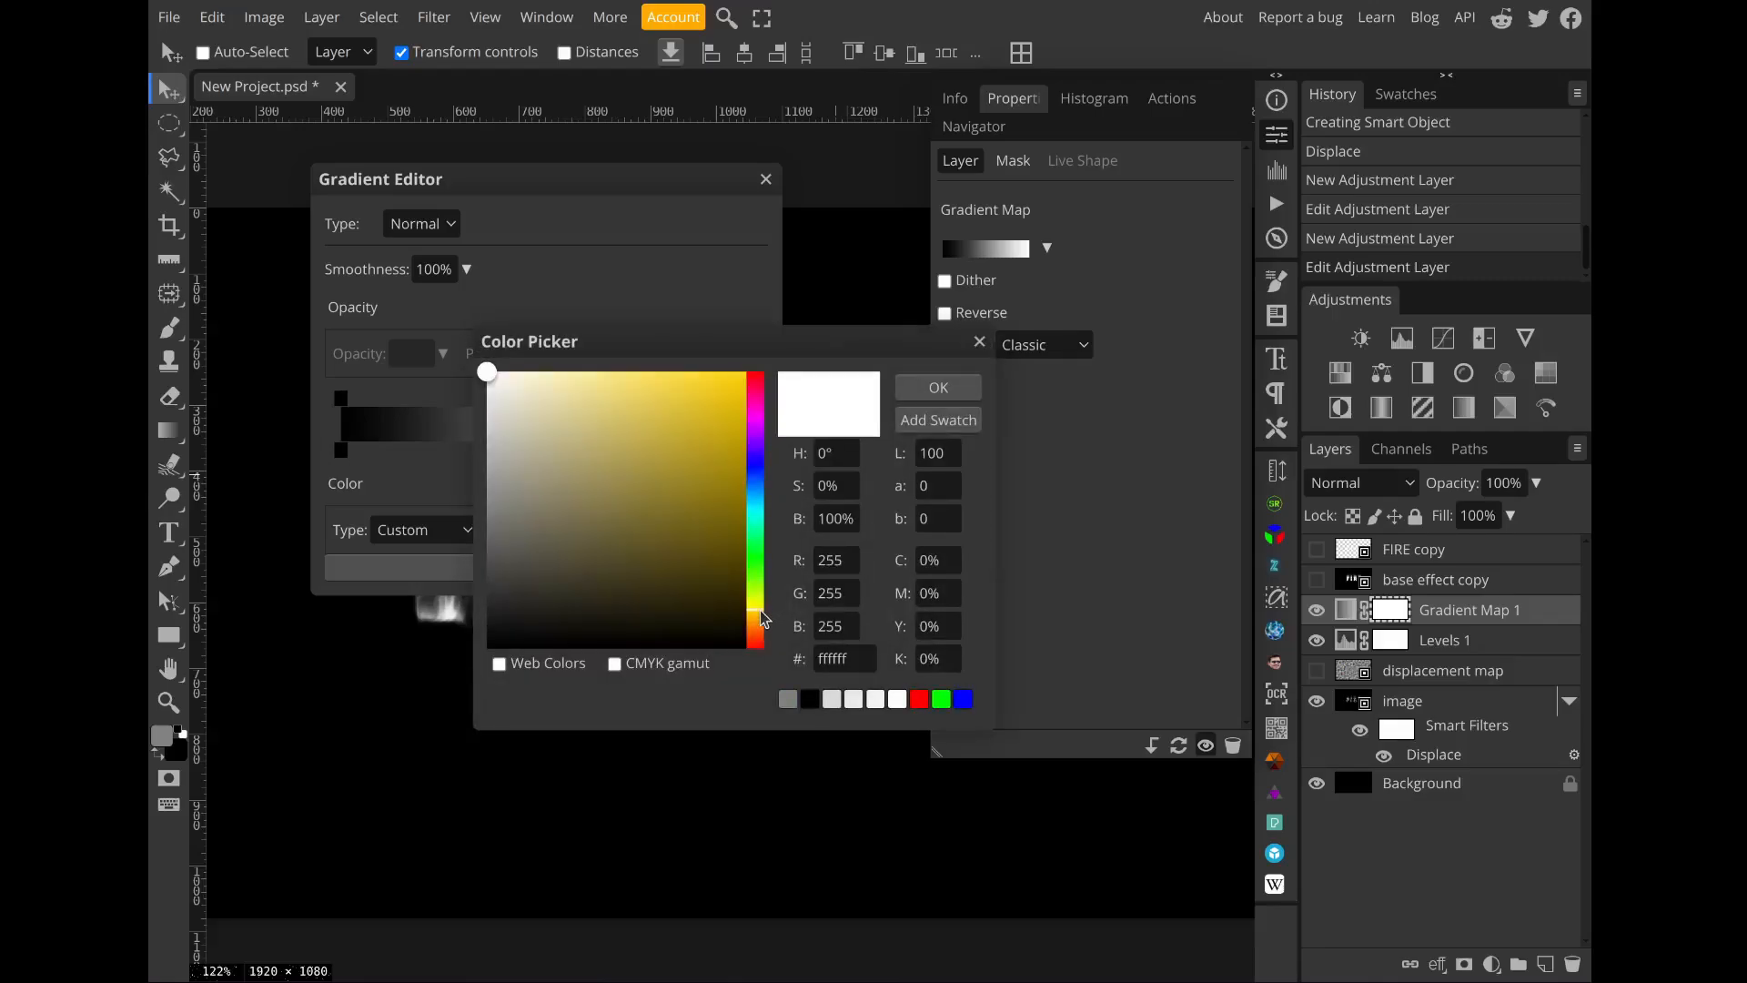
drag(691, 480, 843, 335)
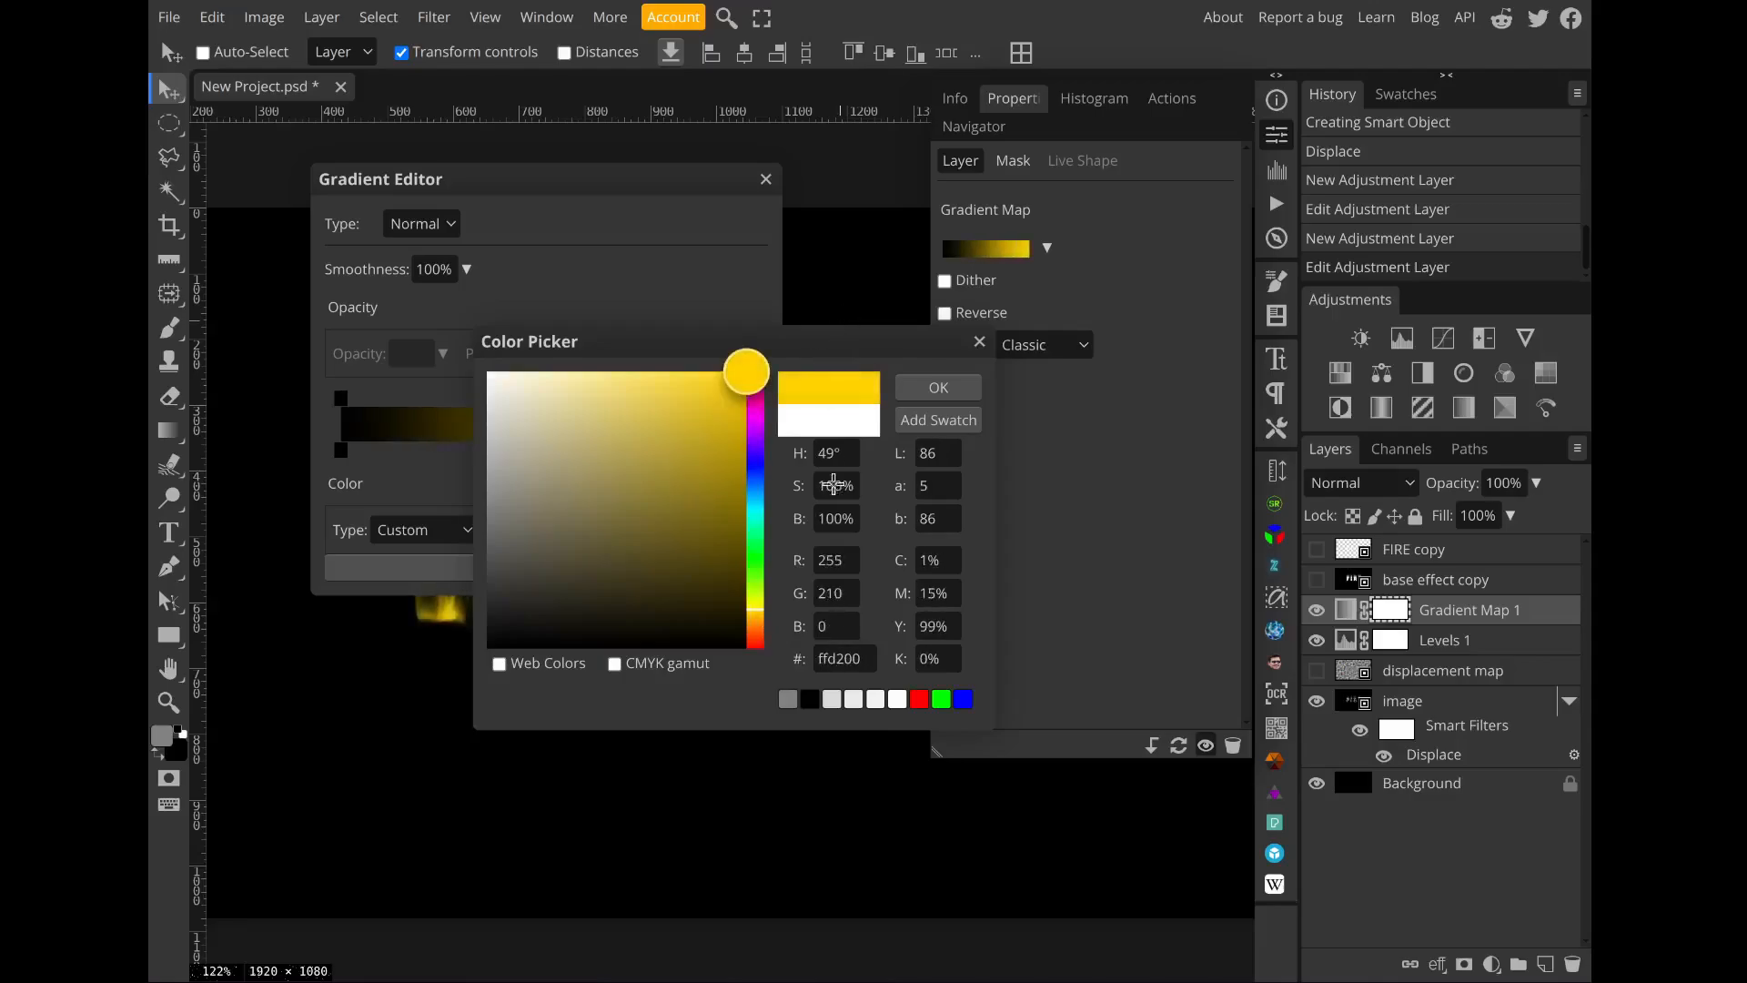
click(763, 621)
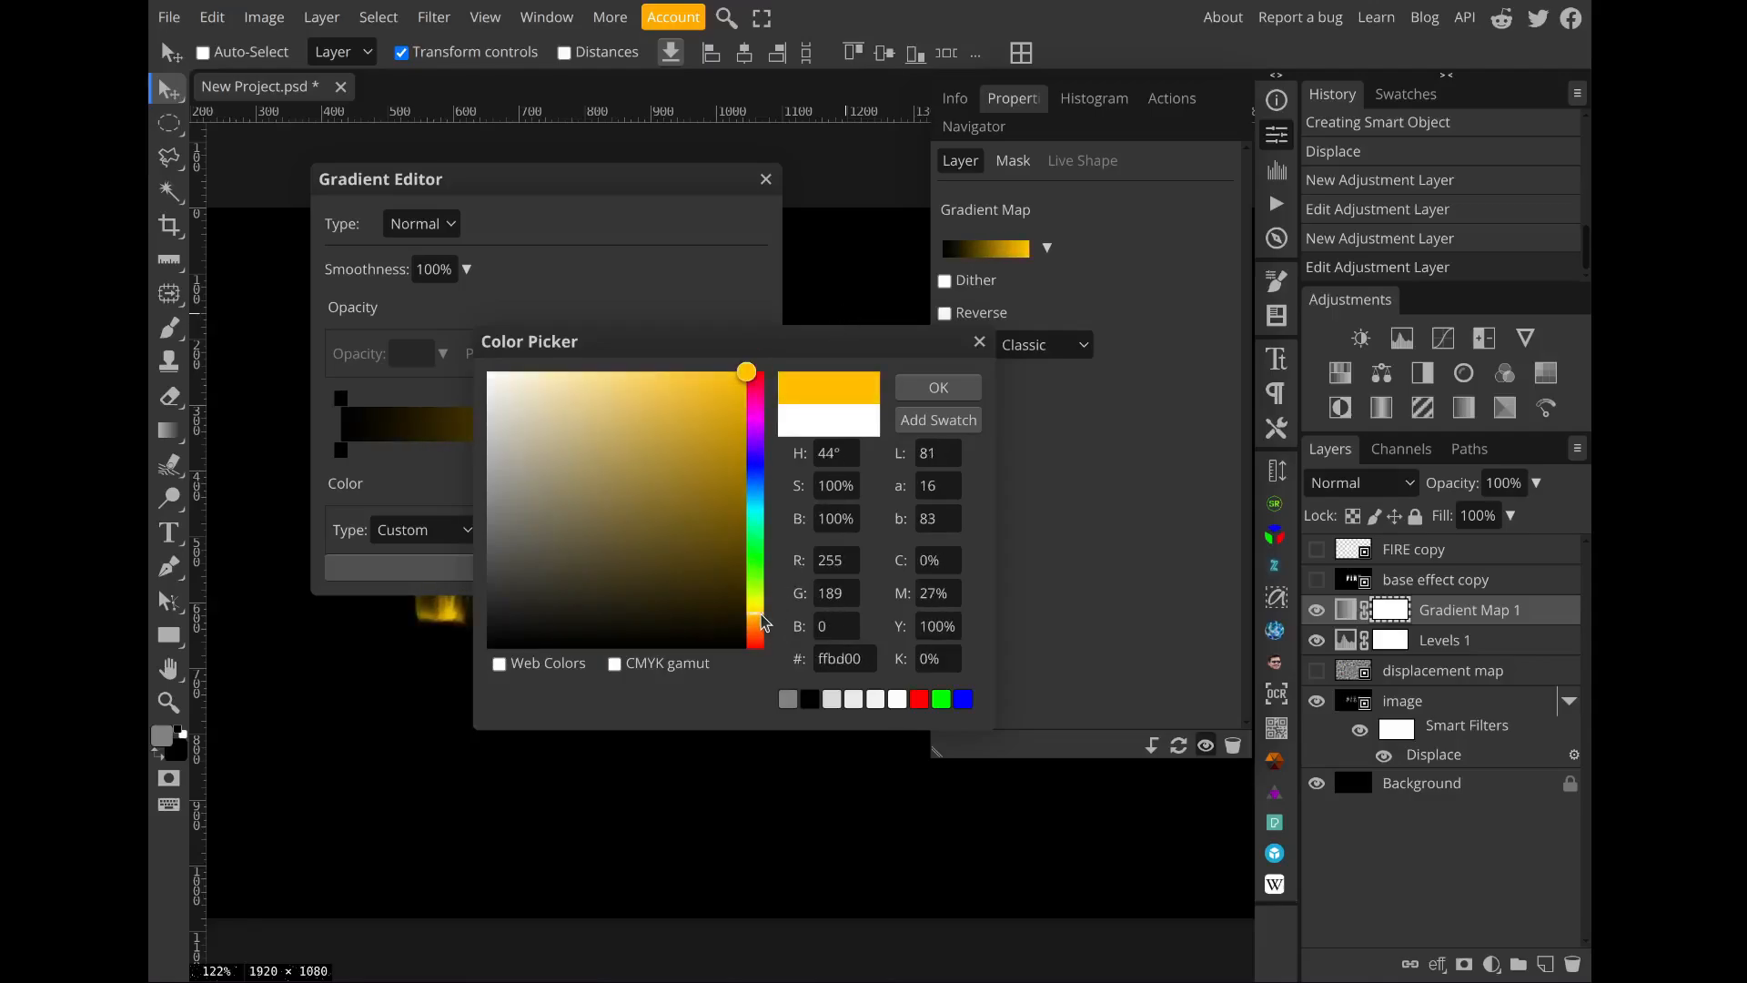
click(963, 392)
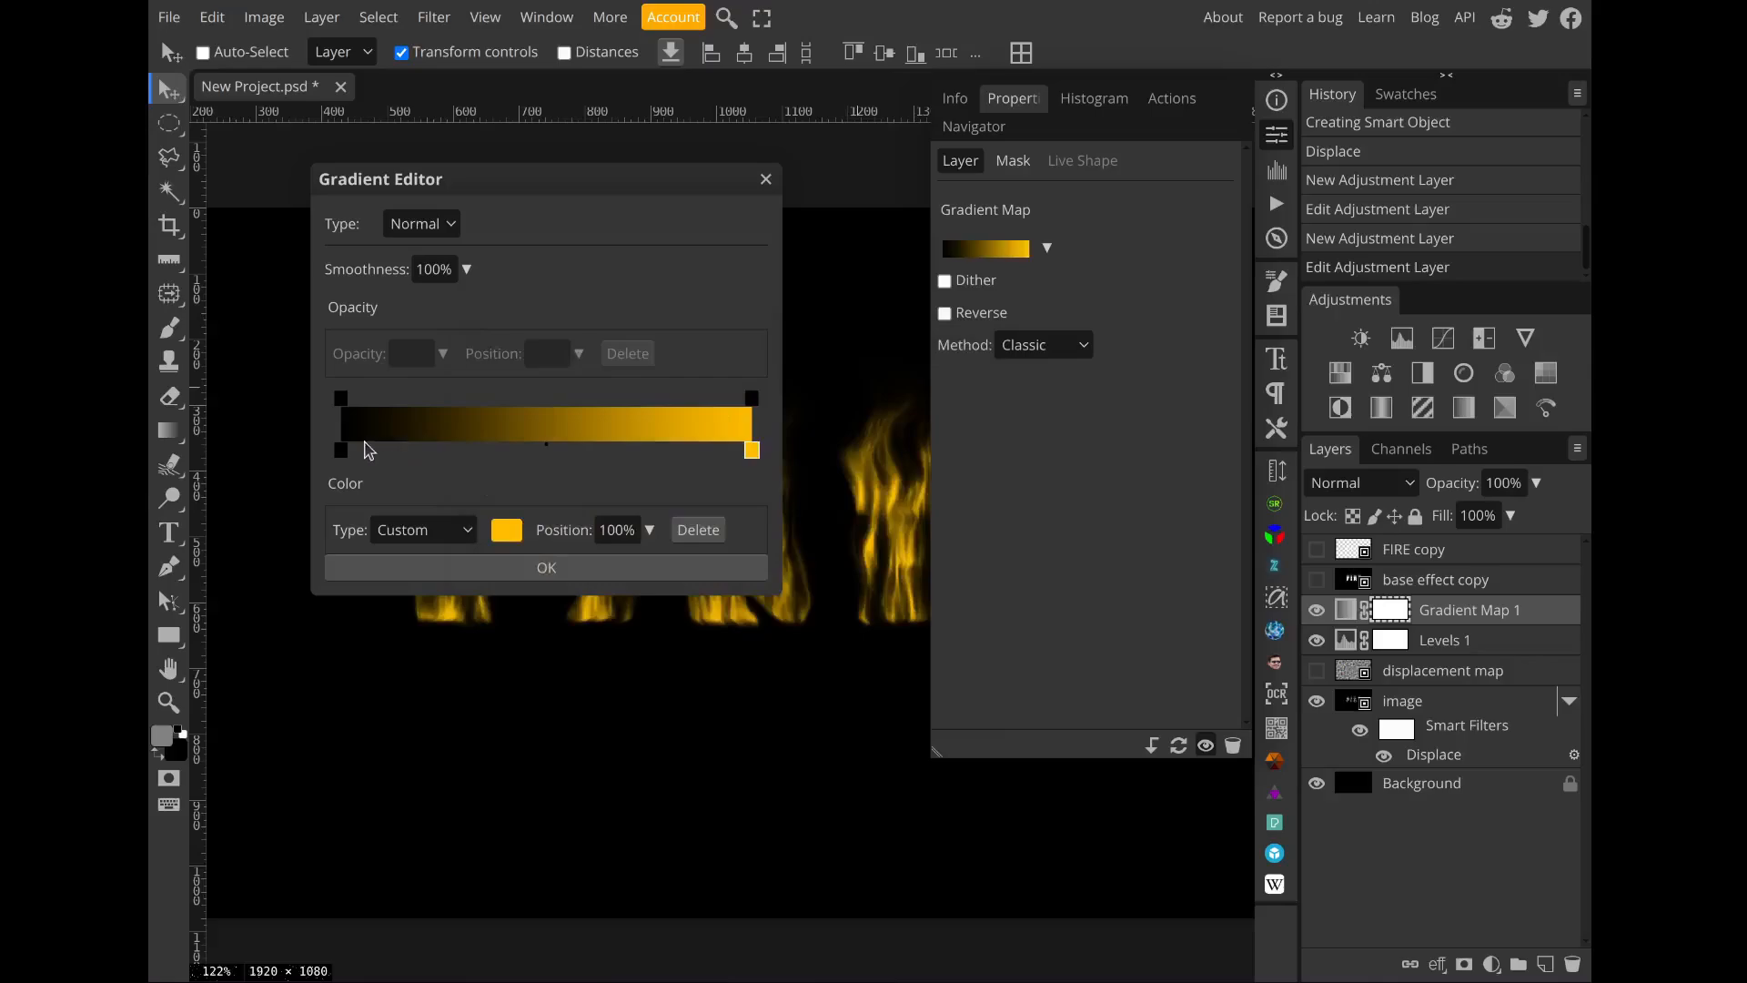
Step: Change the gradient map's black start stop to orange-red ff4200 and accept the gradient
click(342, 451)
click(507, 530)
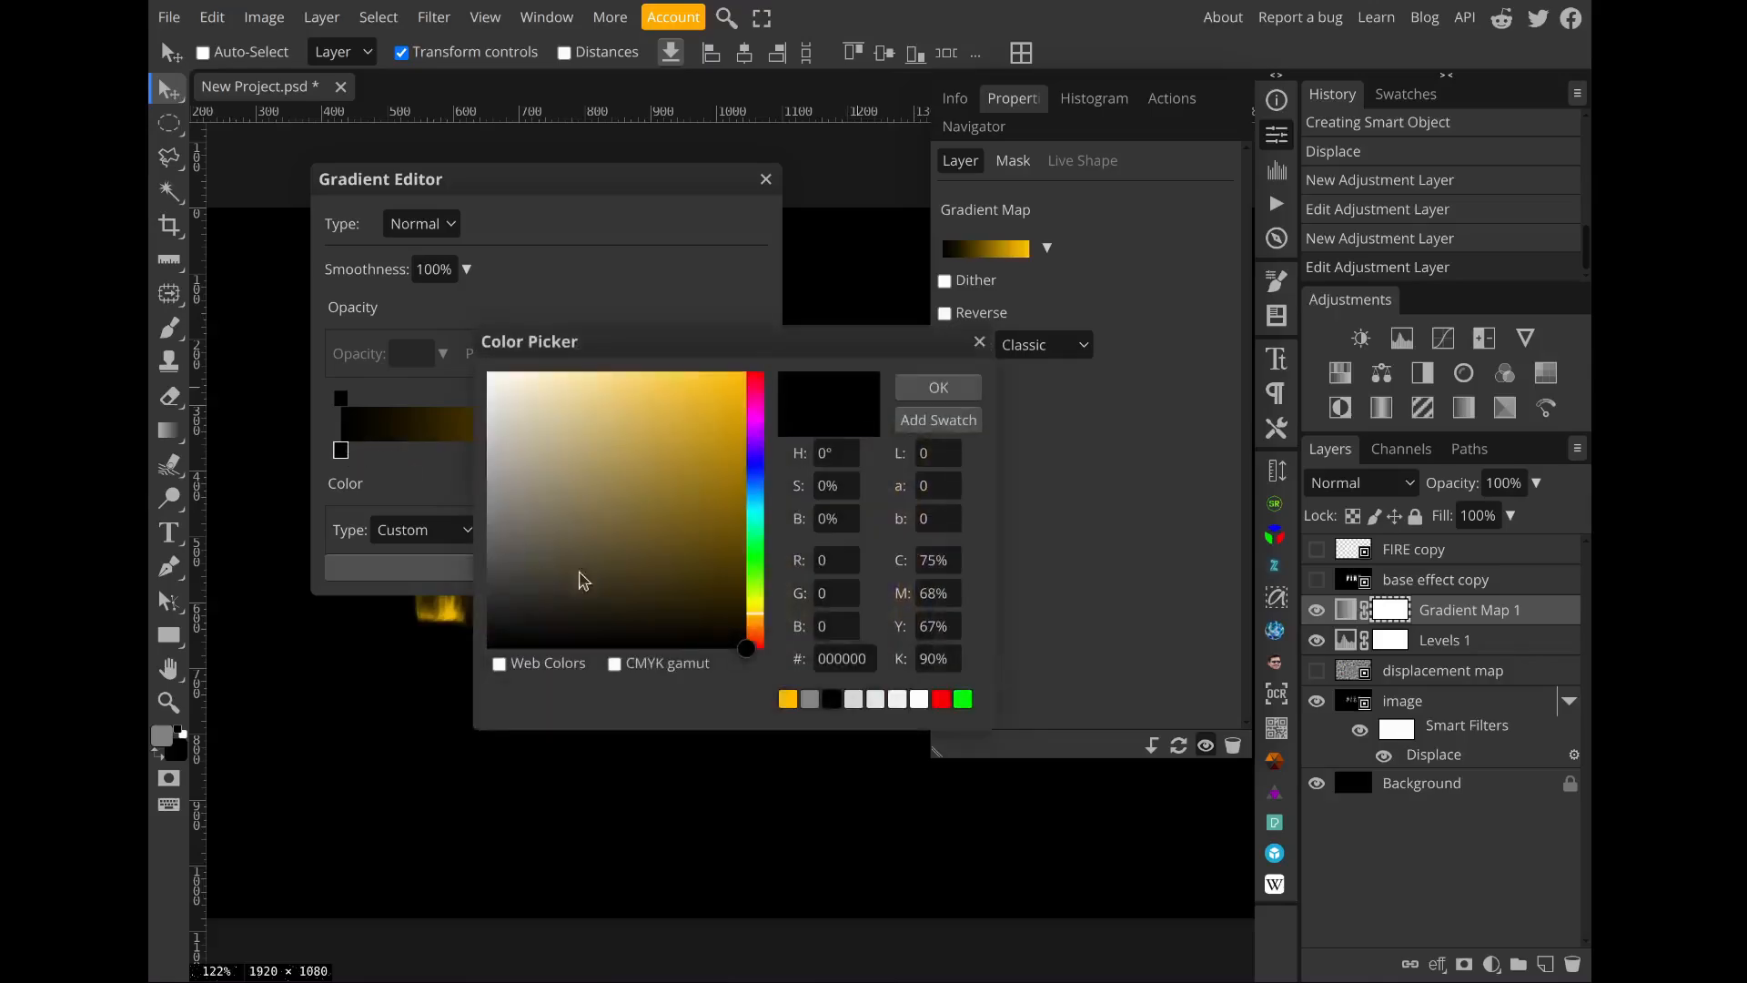
click(761, 644)
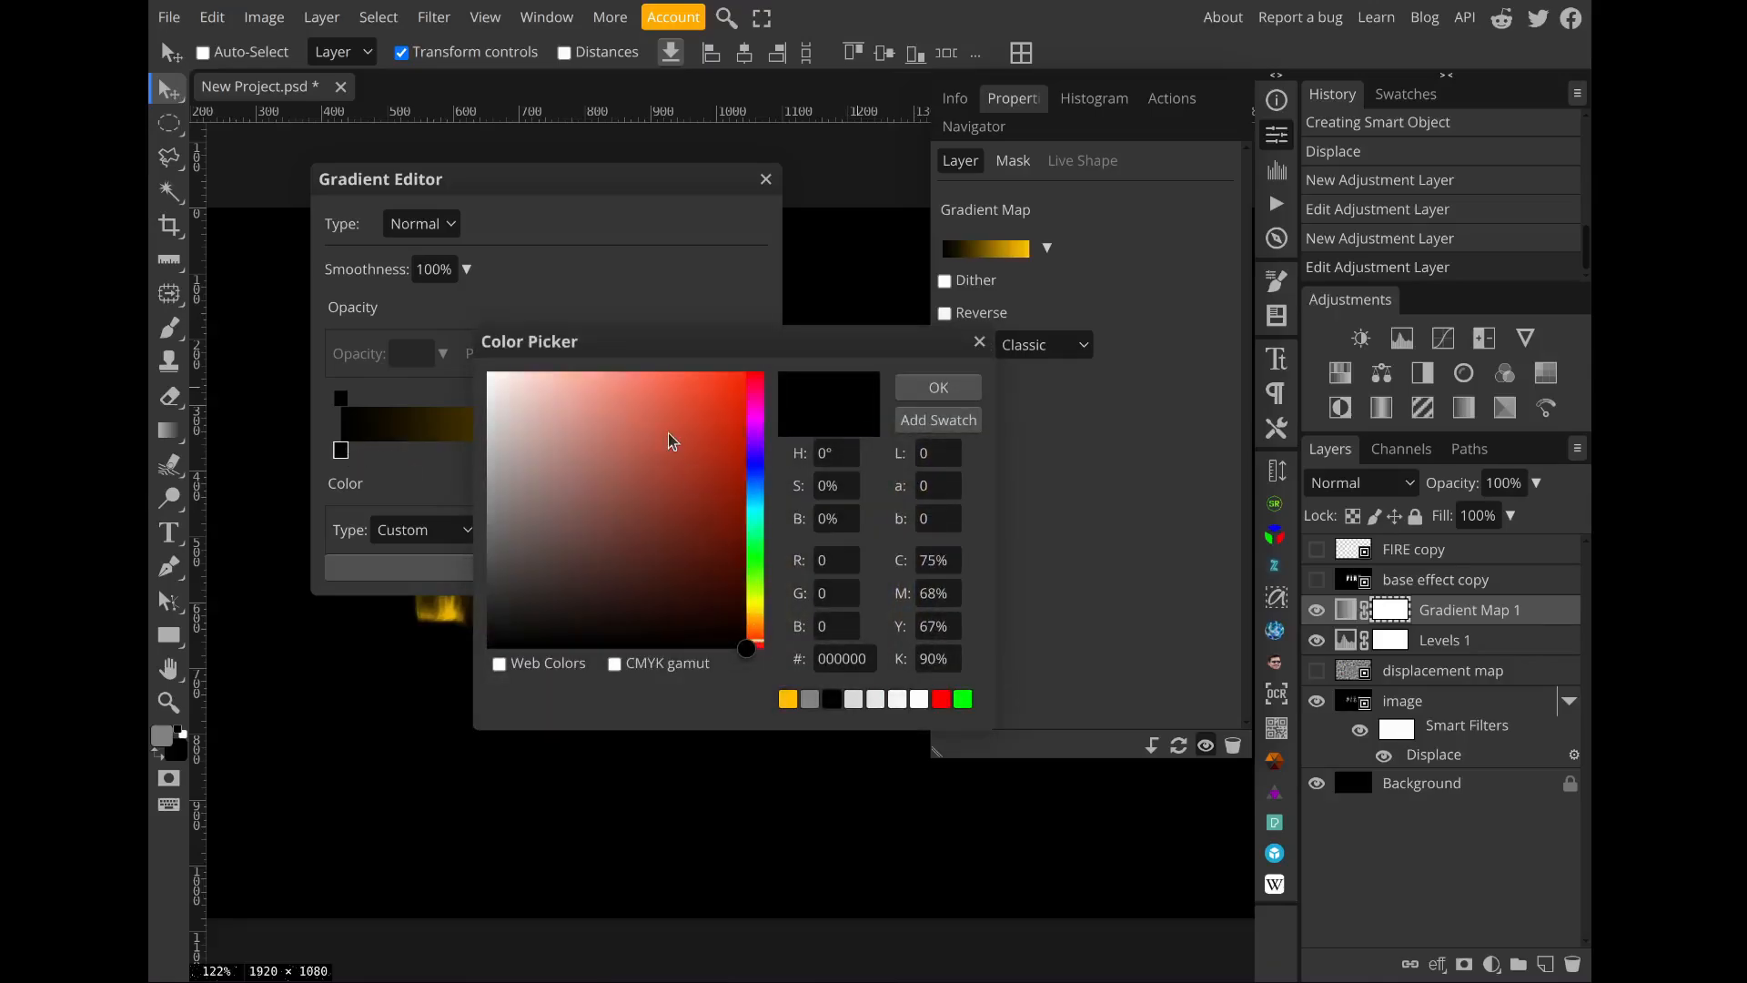
mouse_move(671, 436)
mouse_down()
mouse_move(723, 390)
mouse_move(780, 376)
mouse_up()
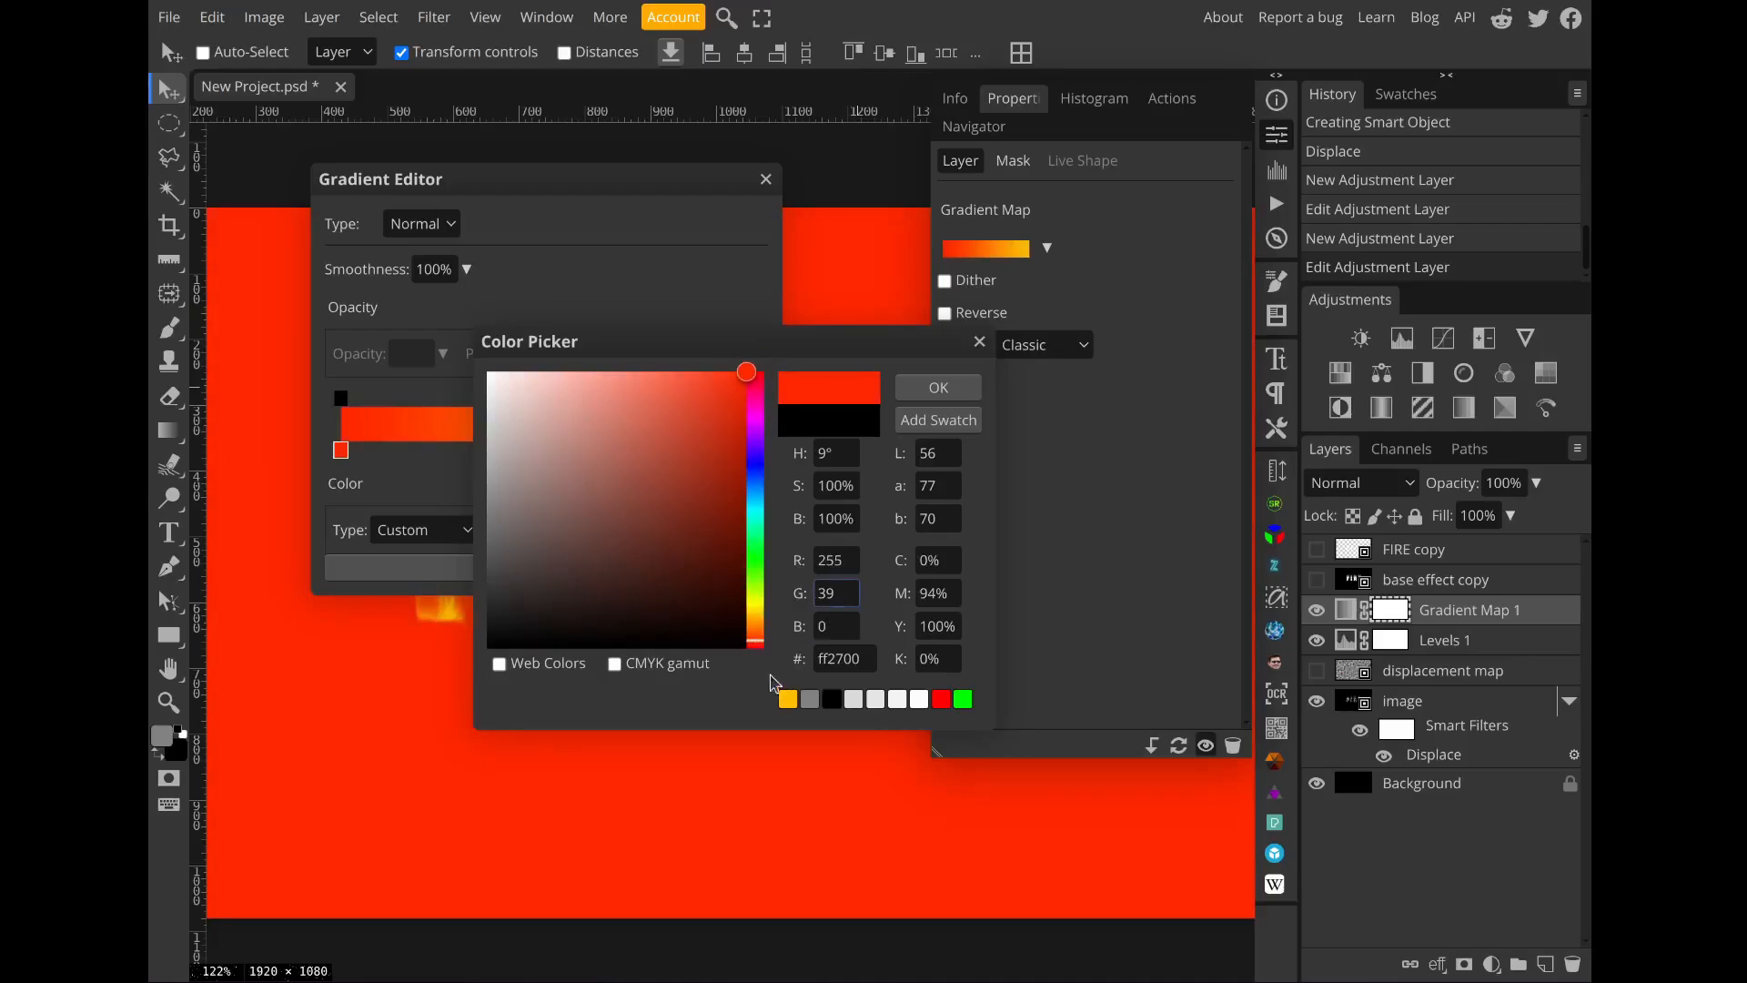
click(761, 642)
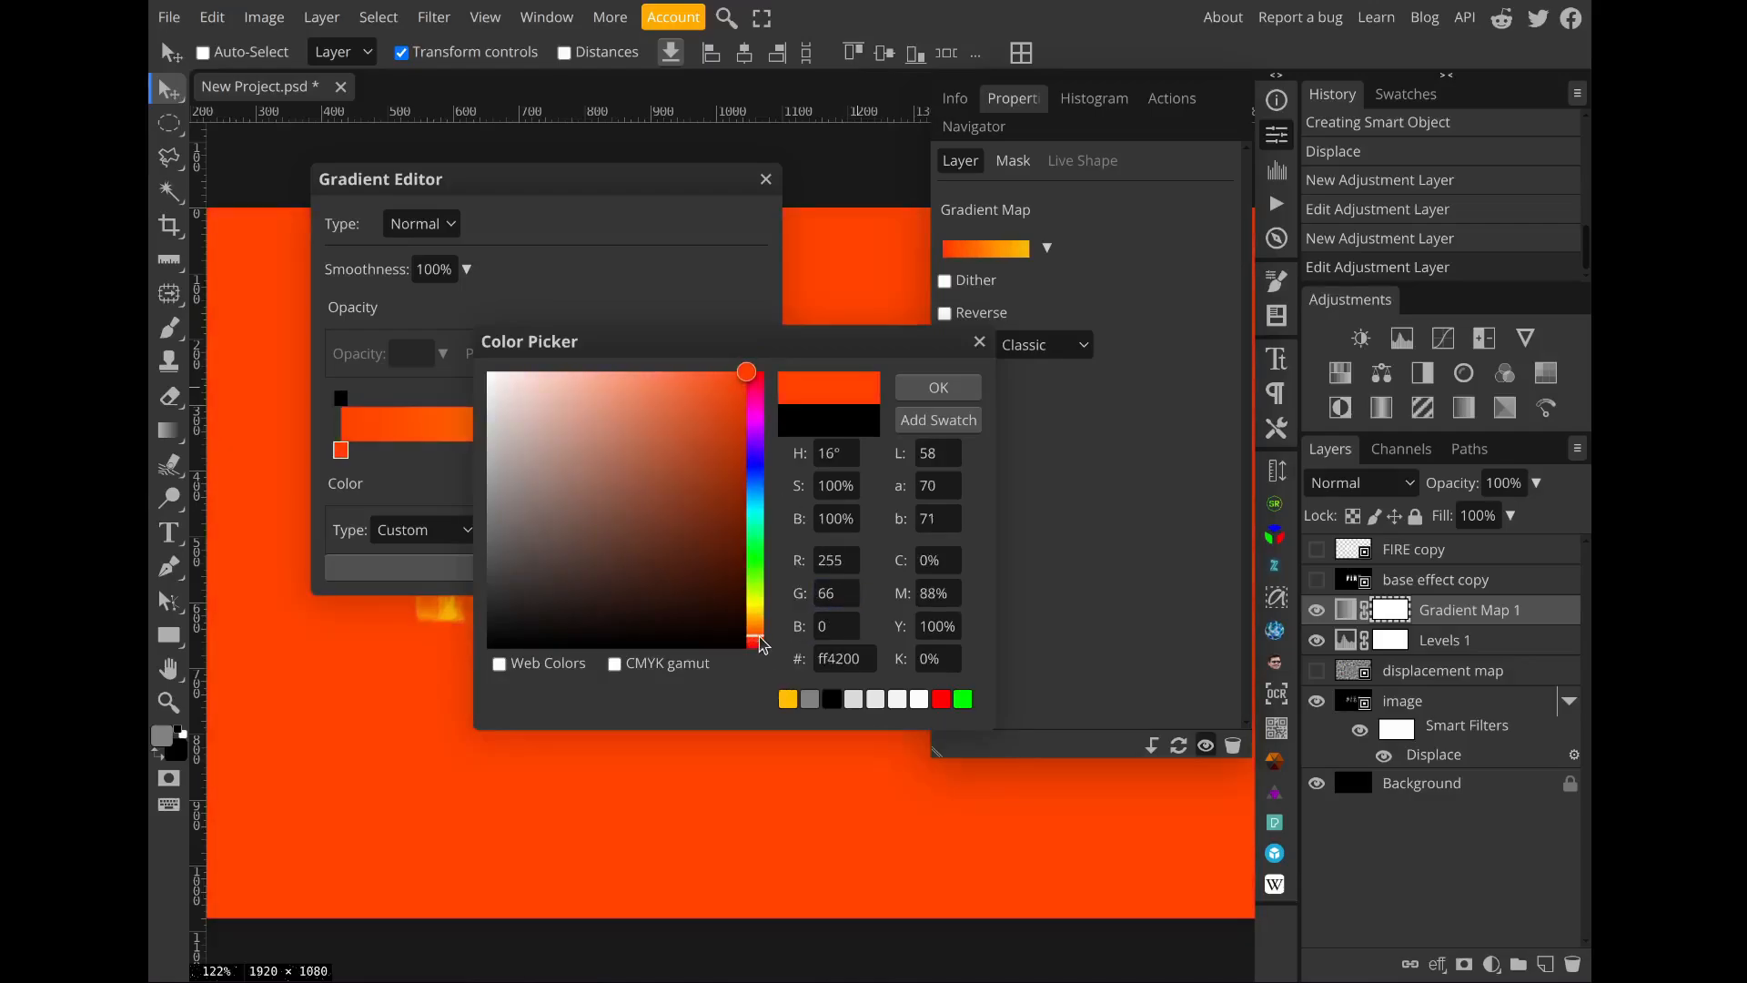
click(960, 390)
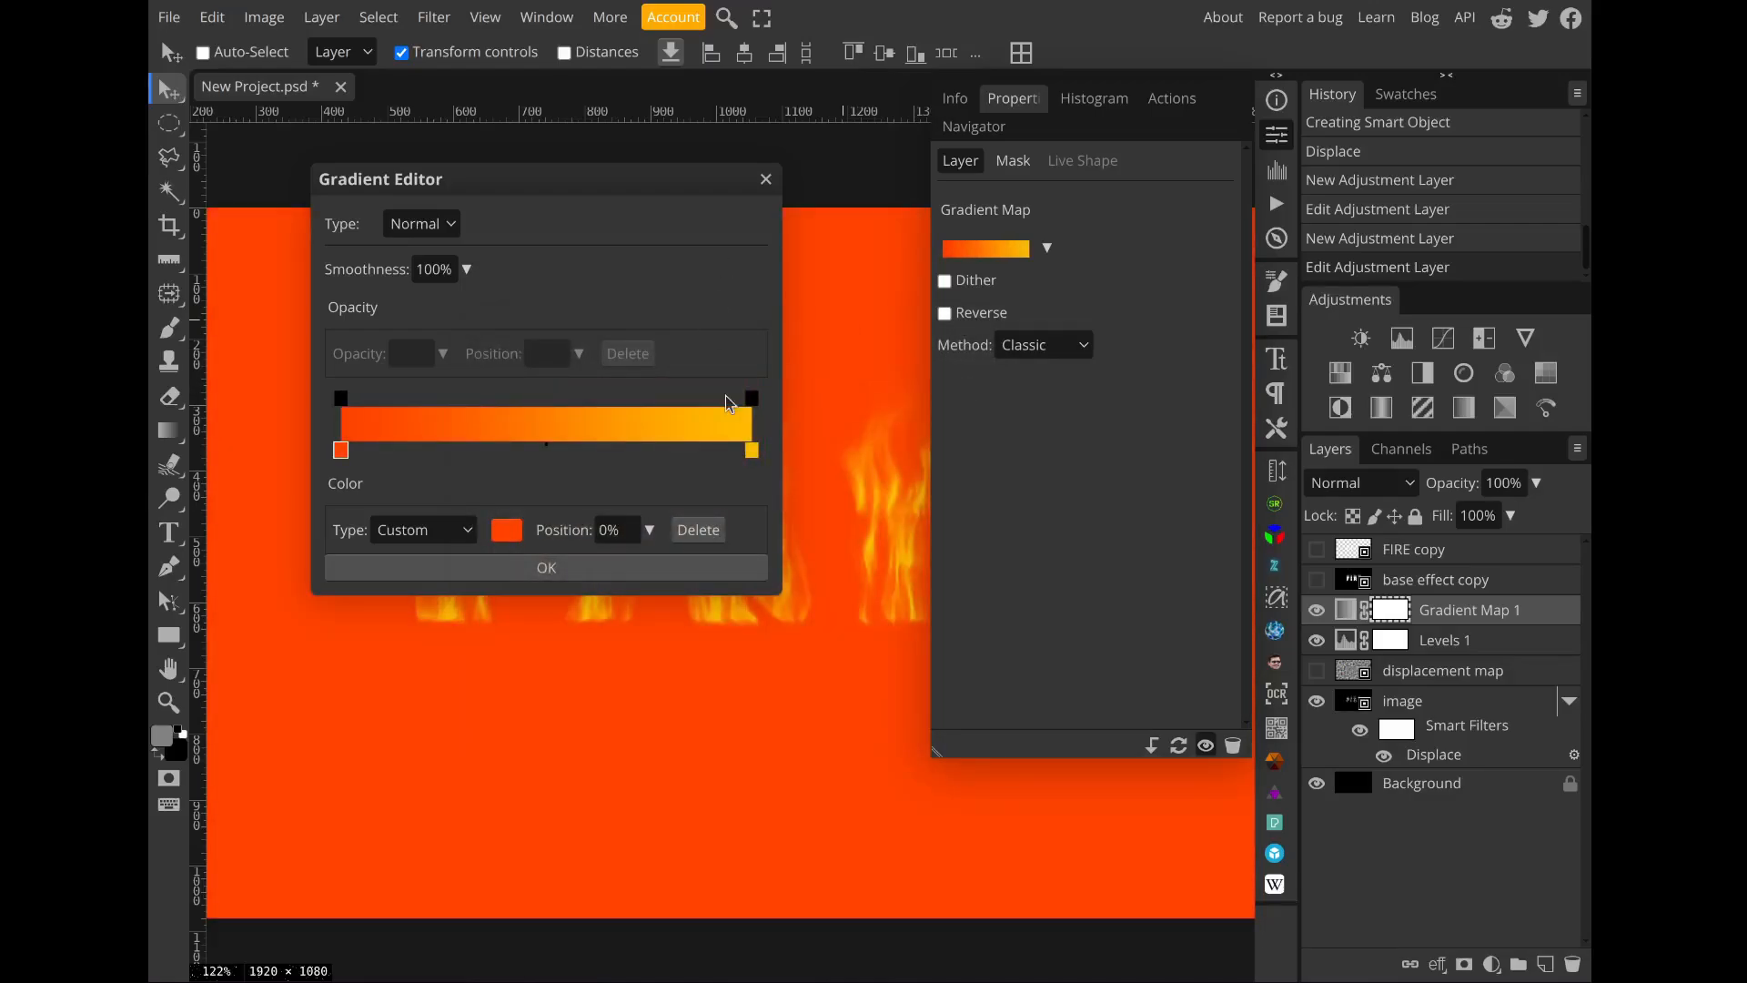
click(726, 567)
Step: Compare the letters with and without the Gradient Map 1 layer, leaving that layer hidden
scroll(742, 600, right, 3)
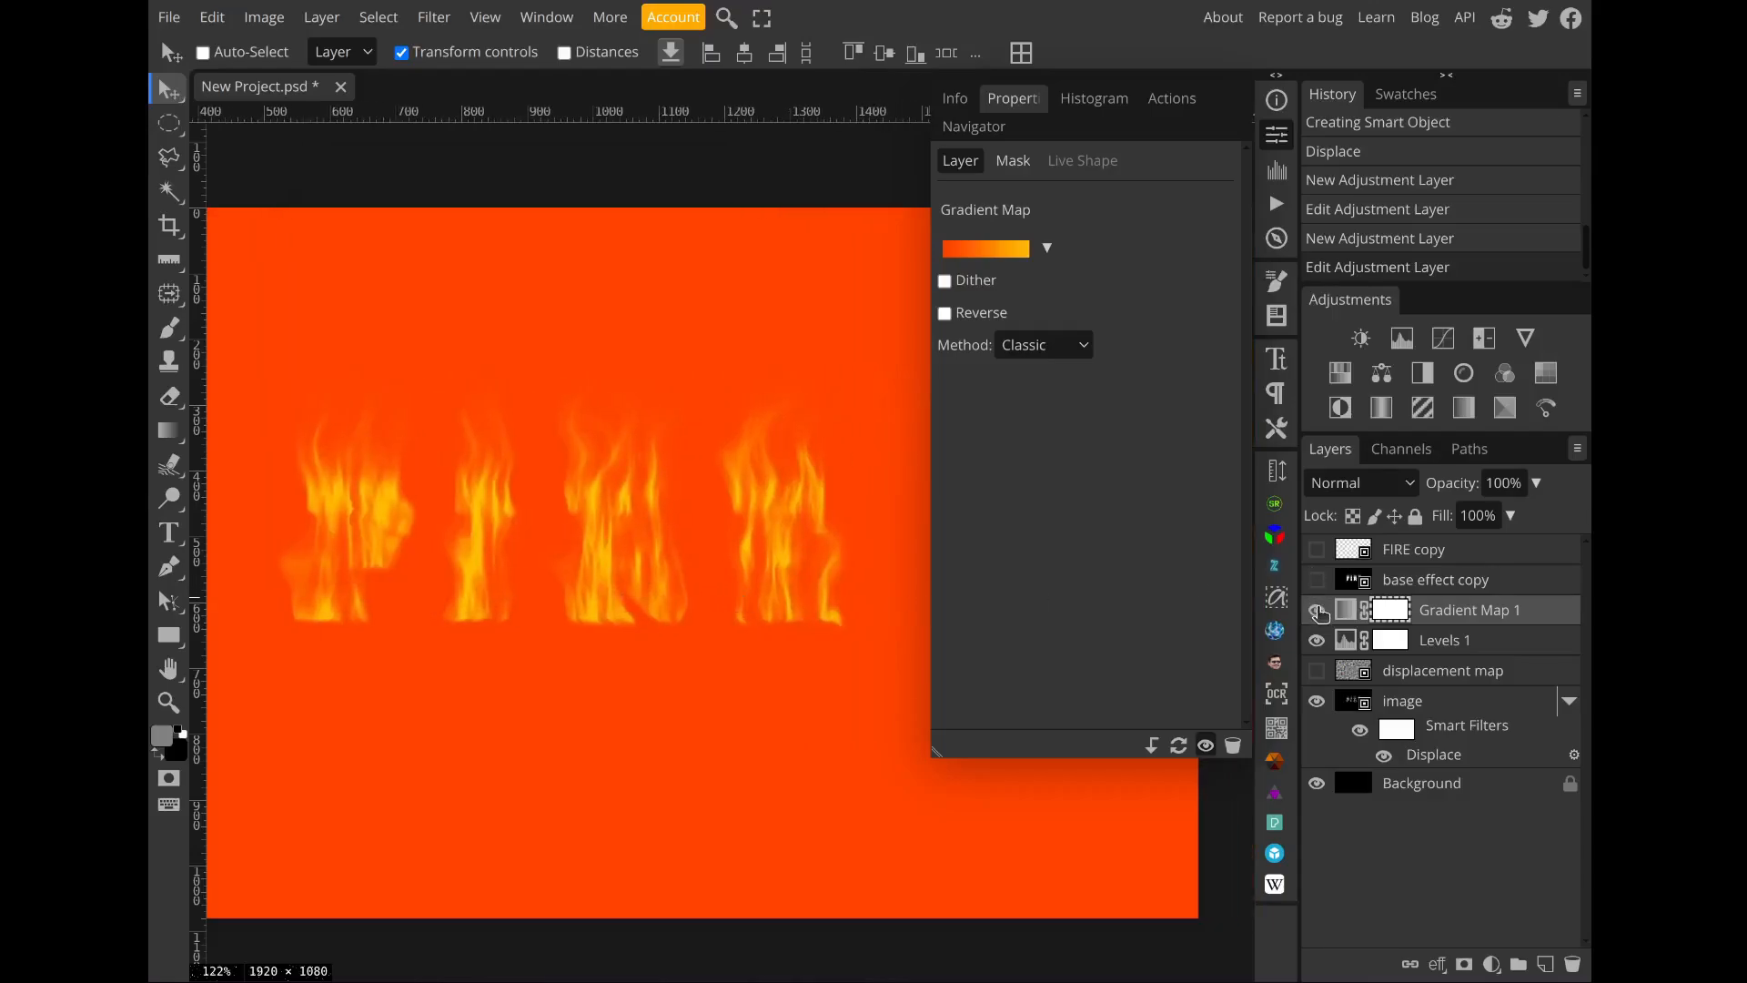
click(1317, 609)
click(1320, 612)
click(1317, 610)
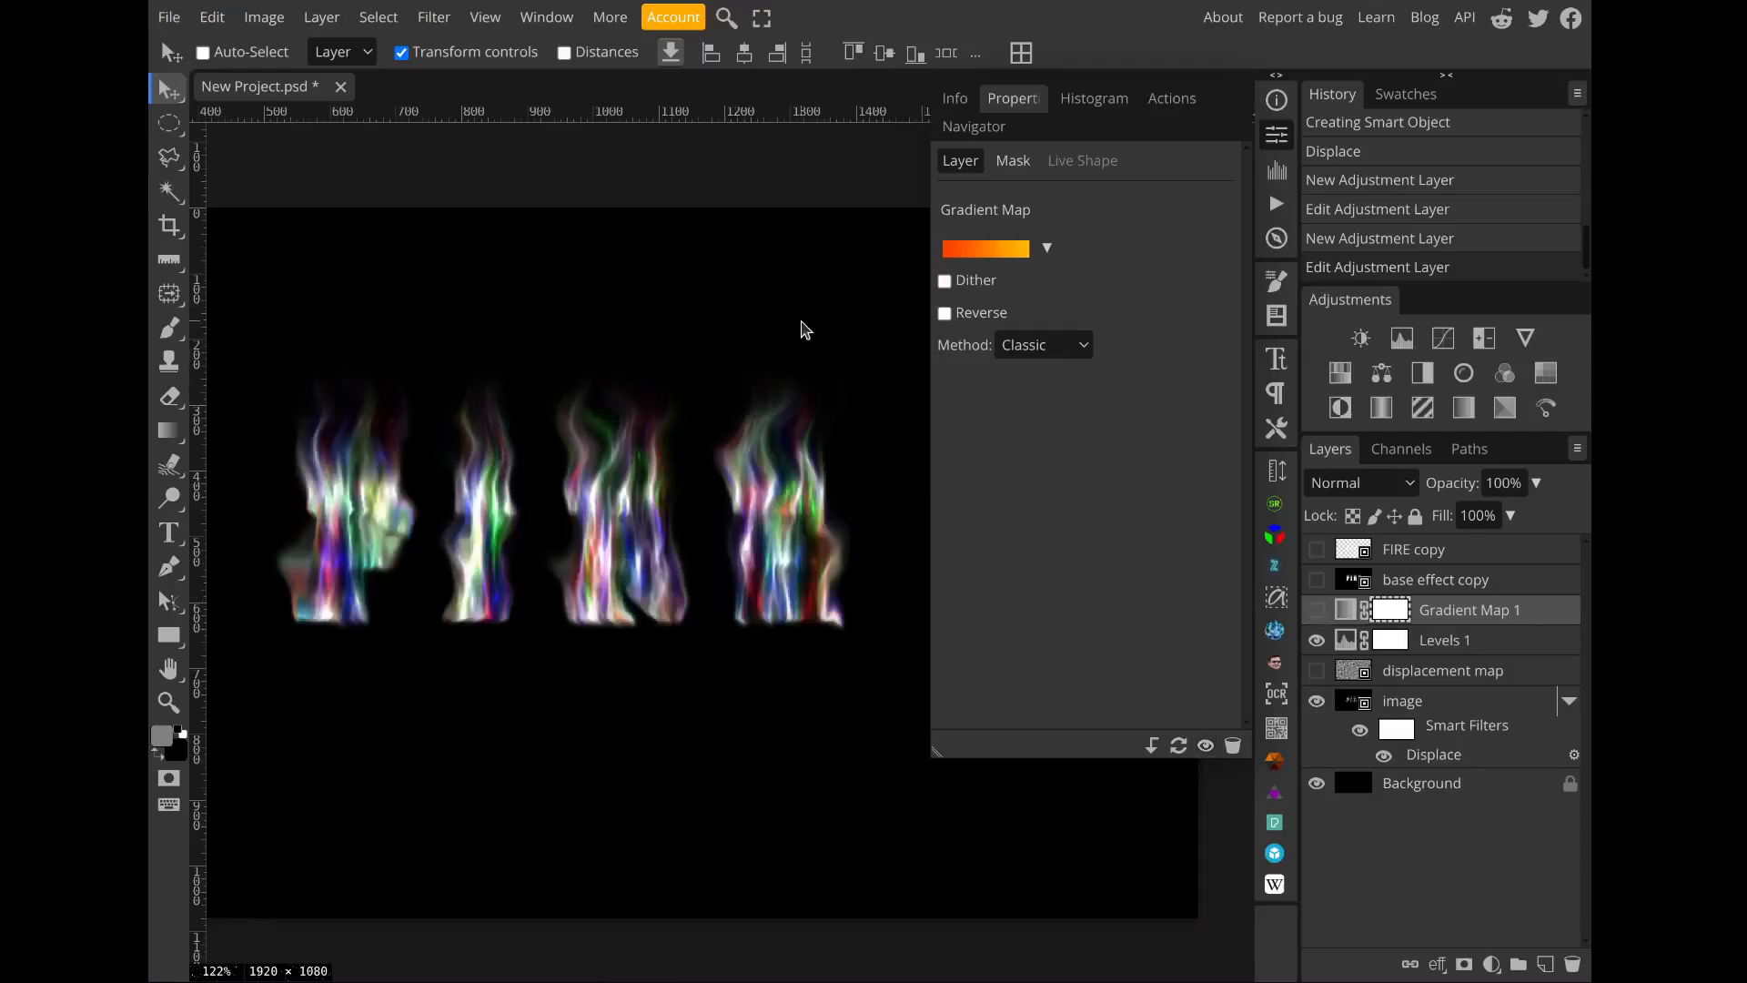
Step: Show the Gradient Map 1 layer again and set its blend mode to Color
click(1317, 610)
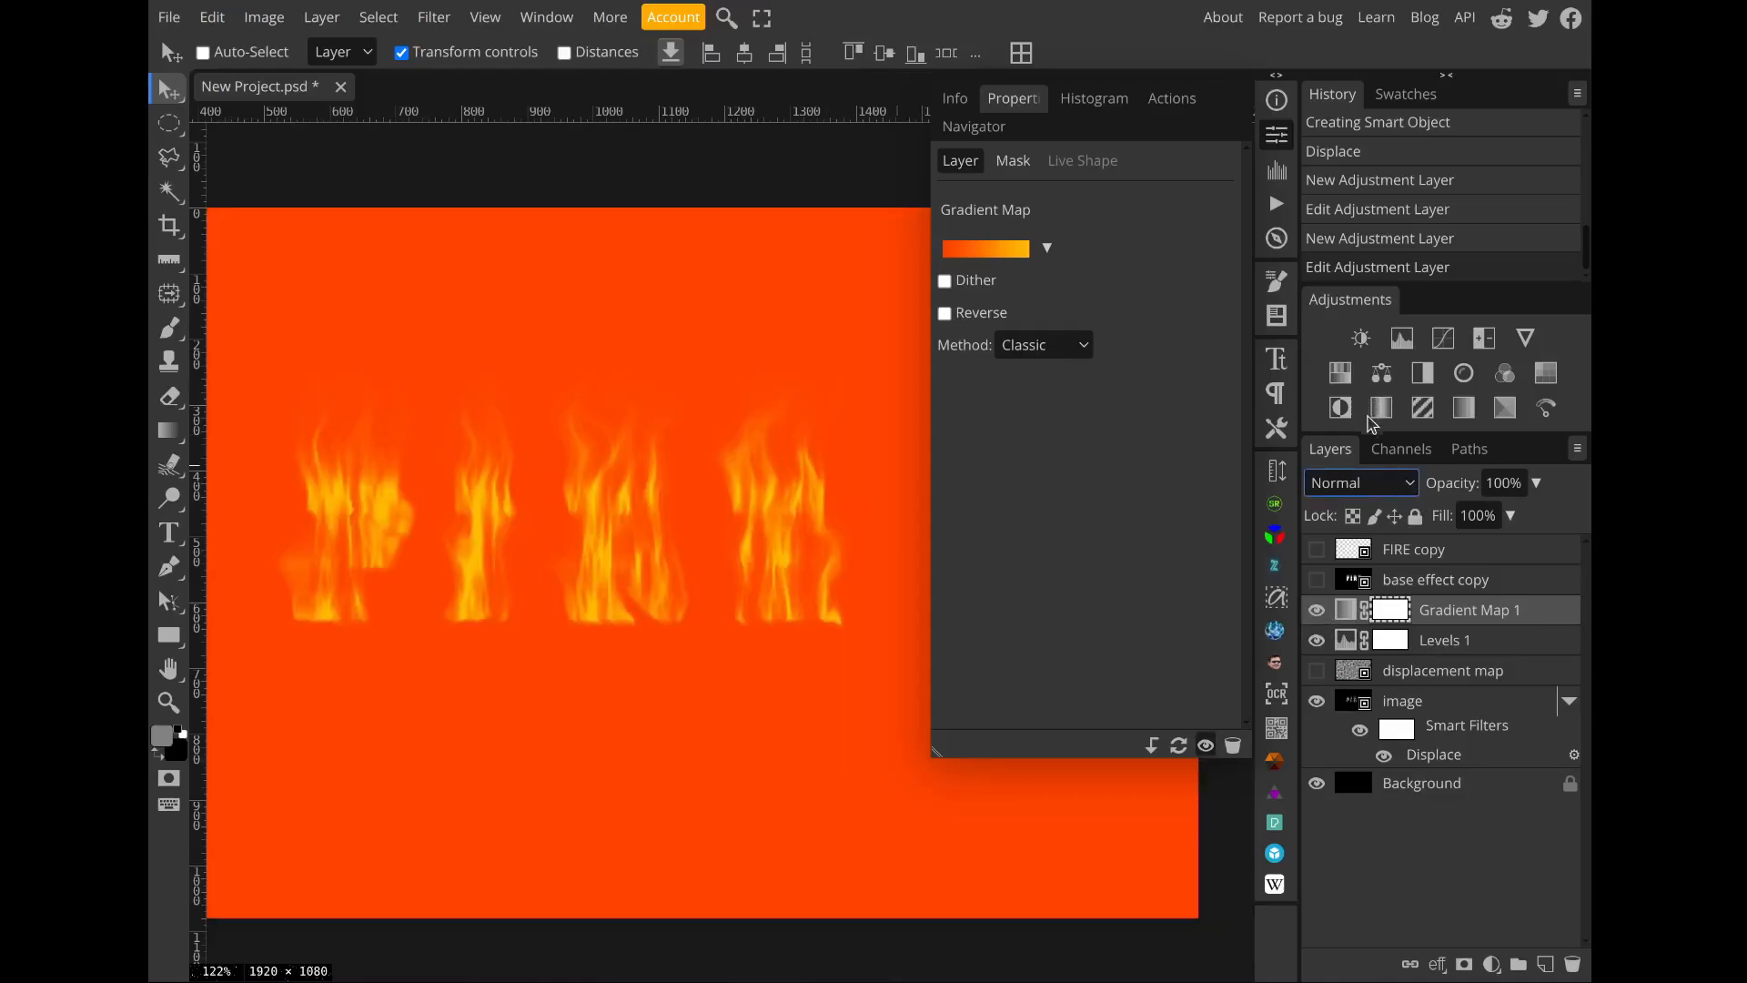
click(1367, 421)
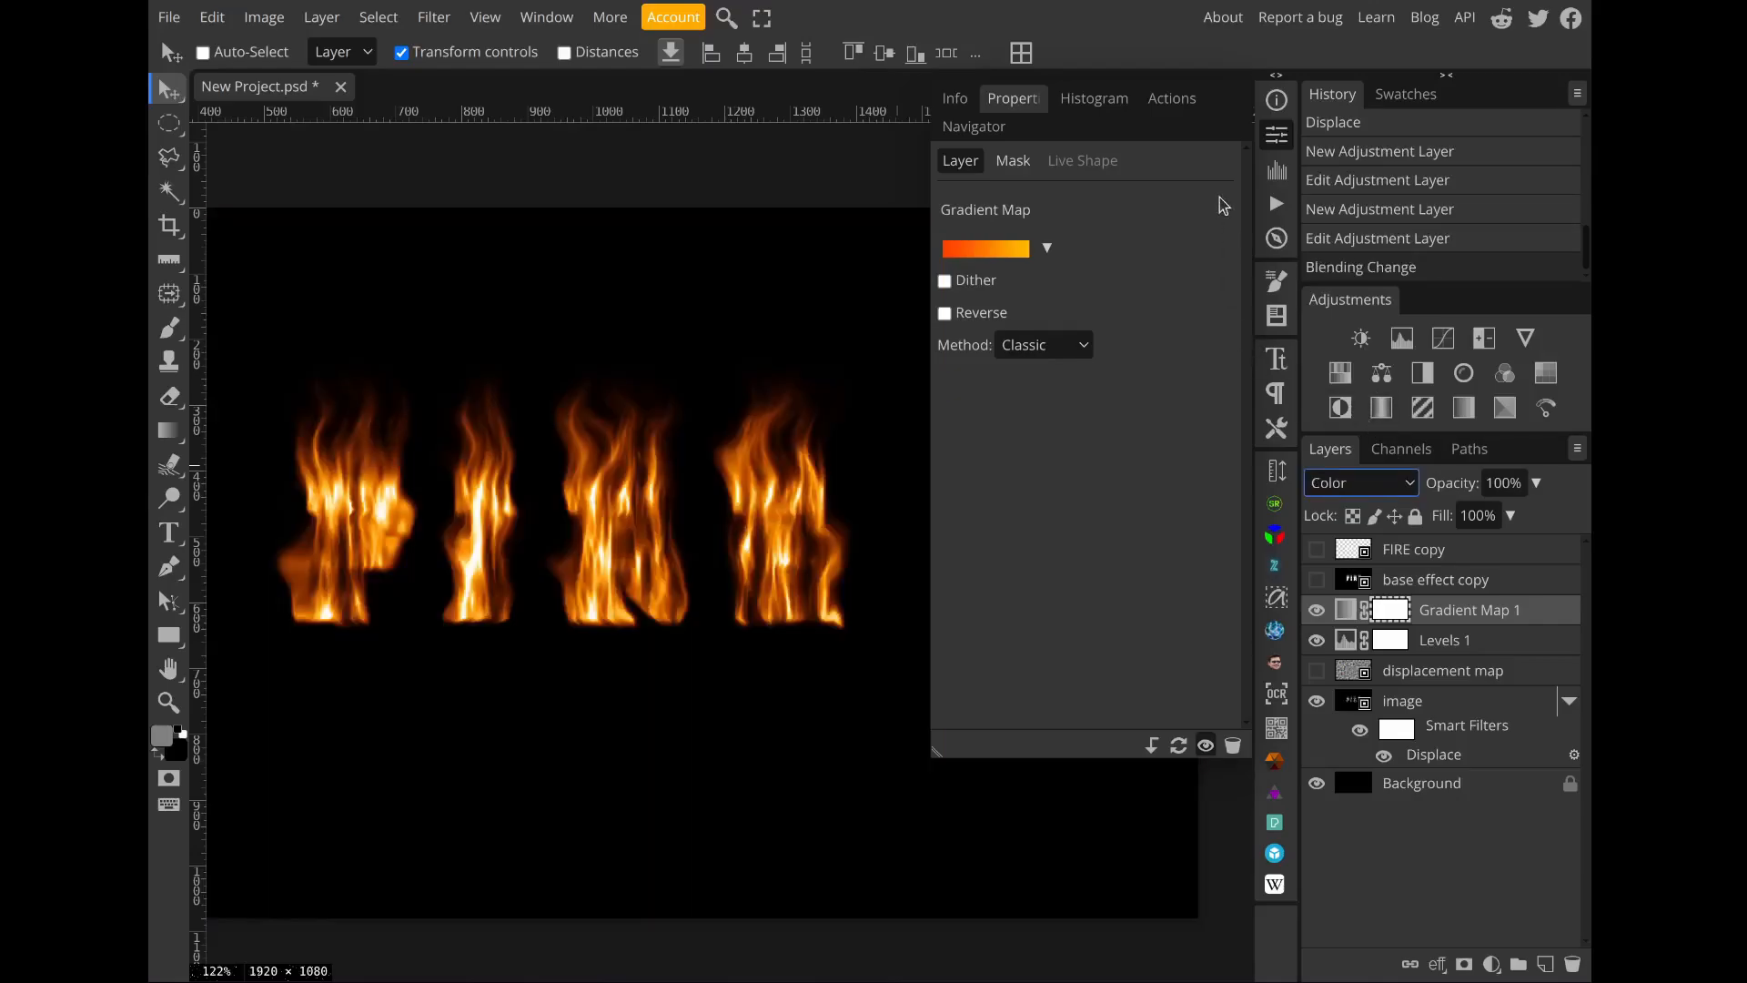
click(1276, 144)
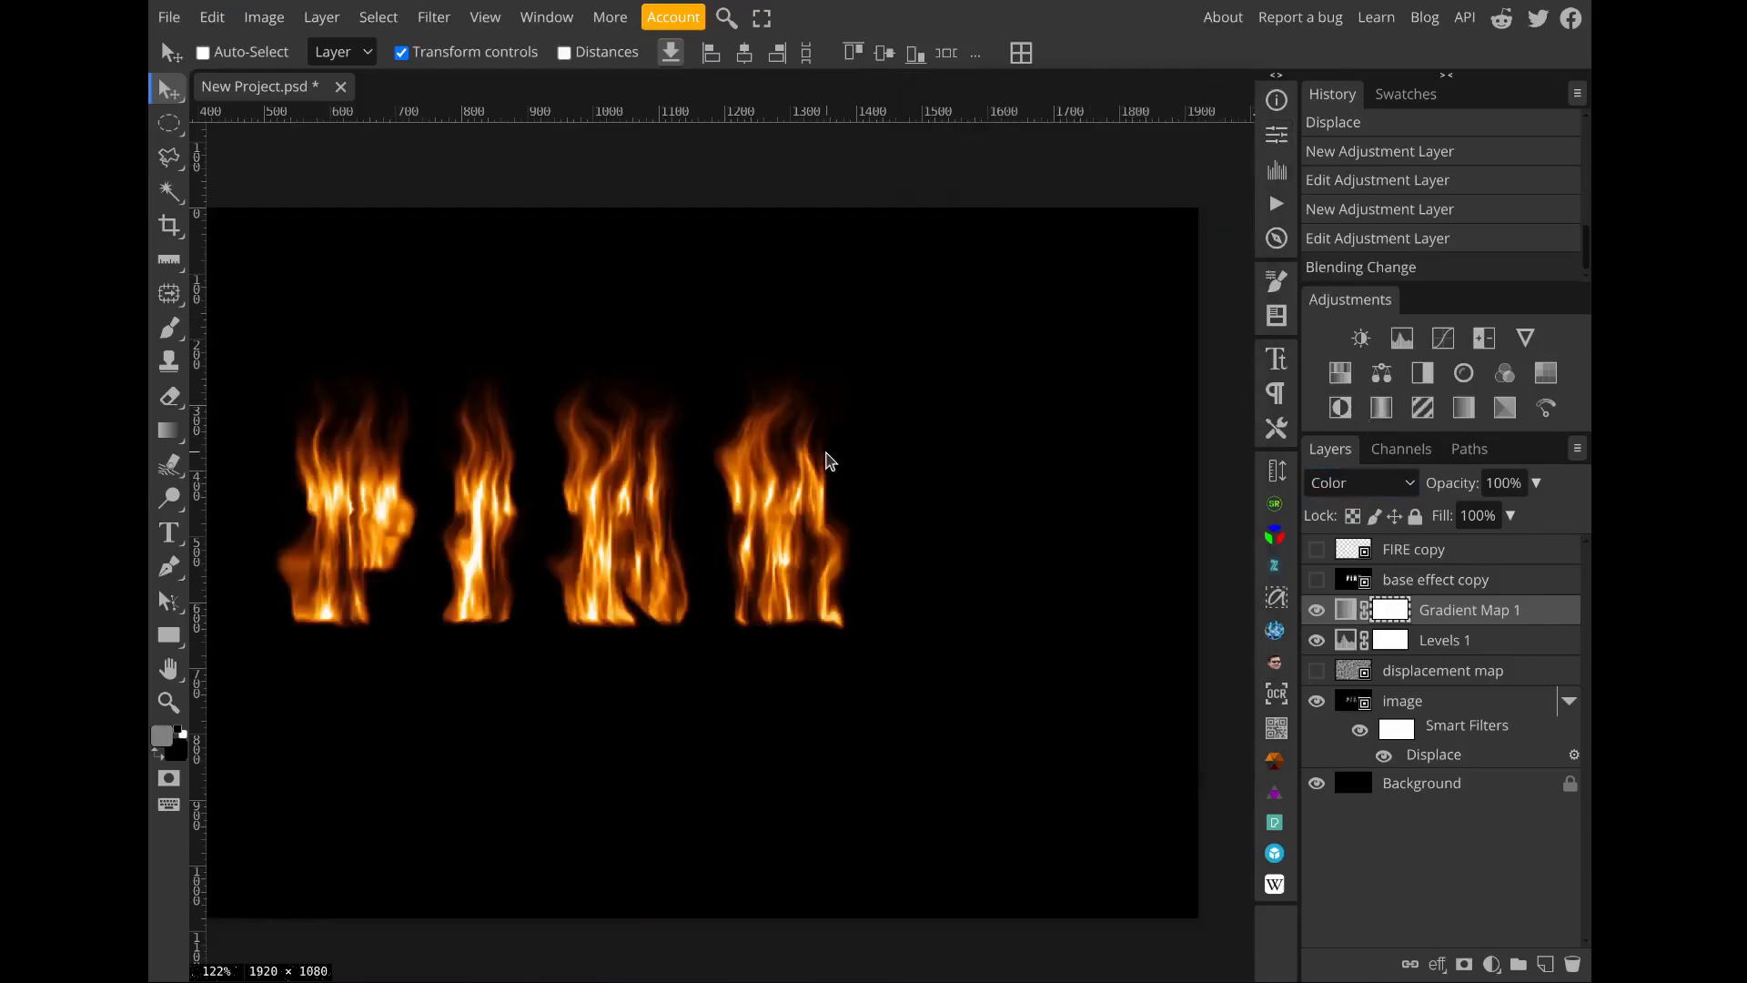
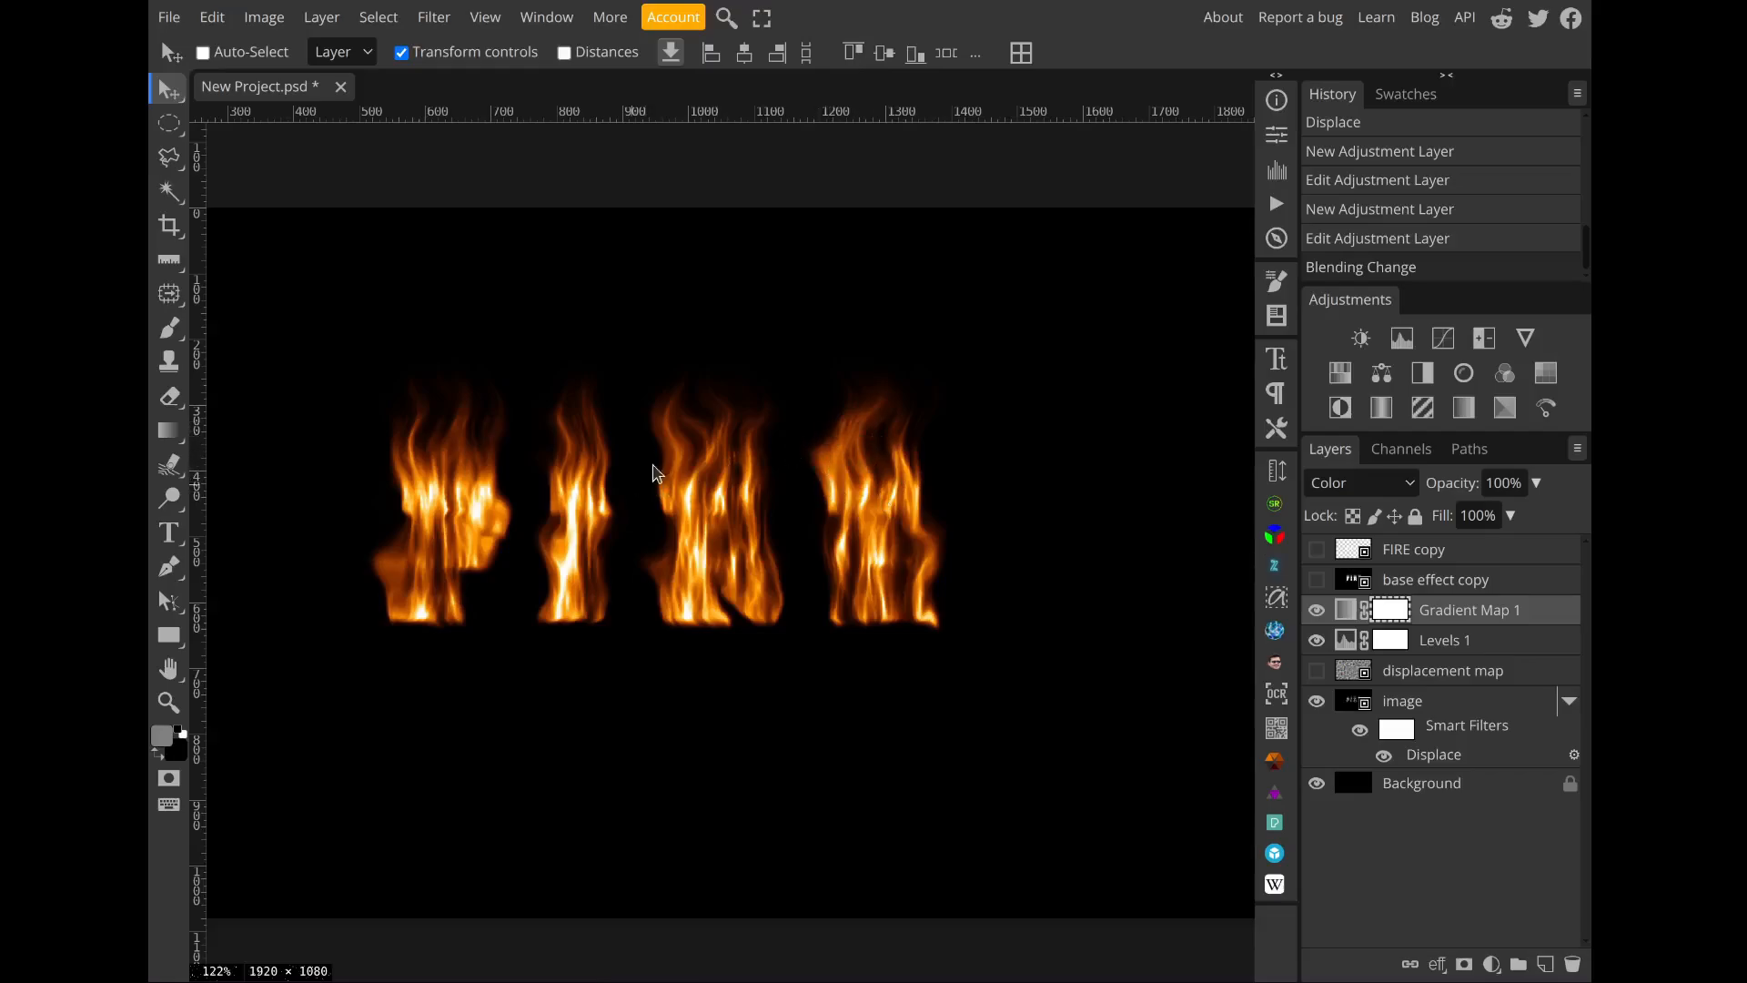
Step: Change the gradient map's amber end stop to yellow ffd800 and accept the gradient
click(1277, 135)
click(1000, 247)
click(752, 450)
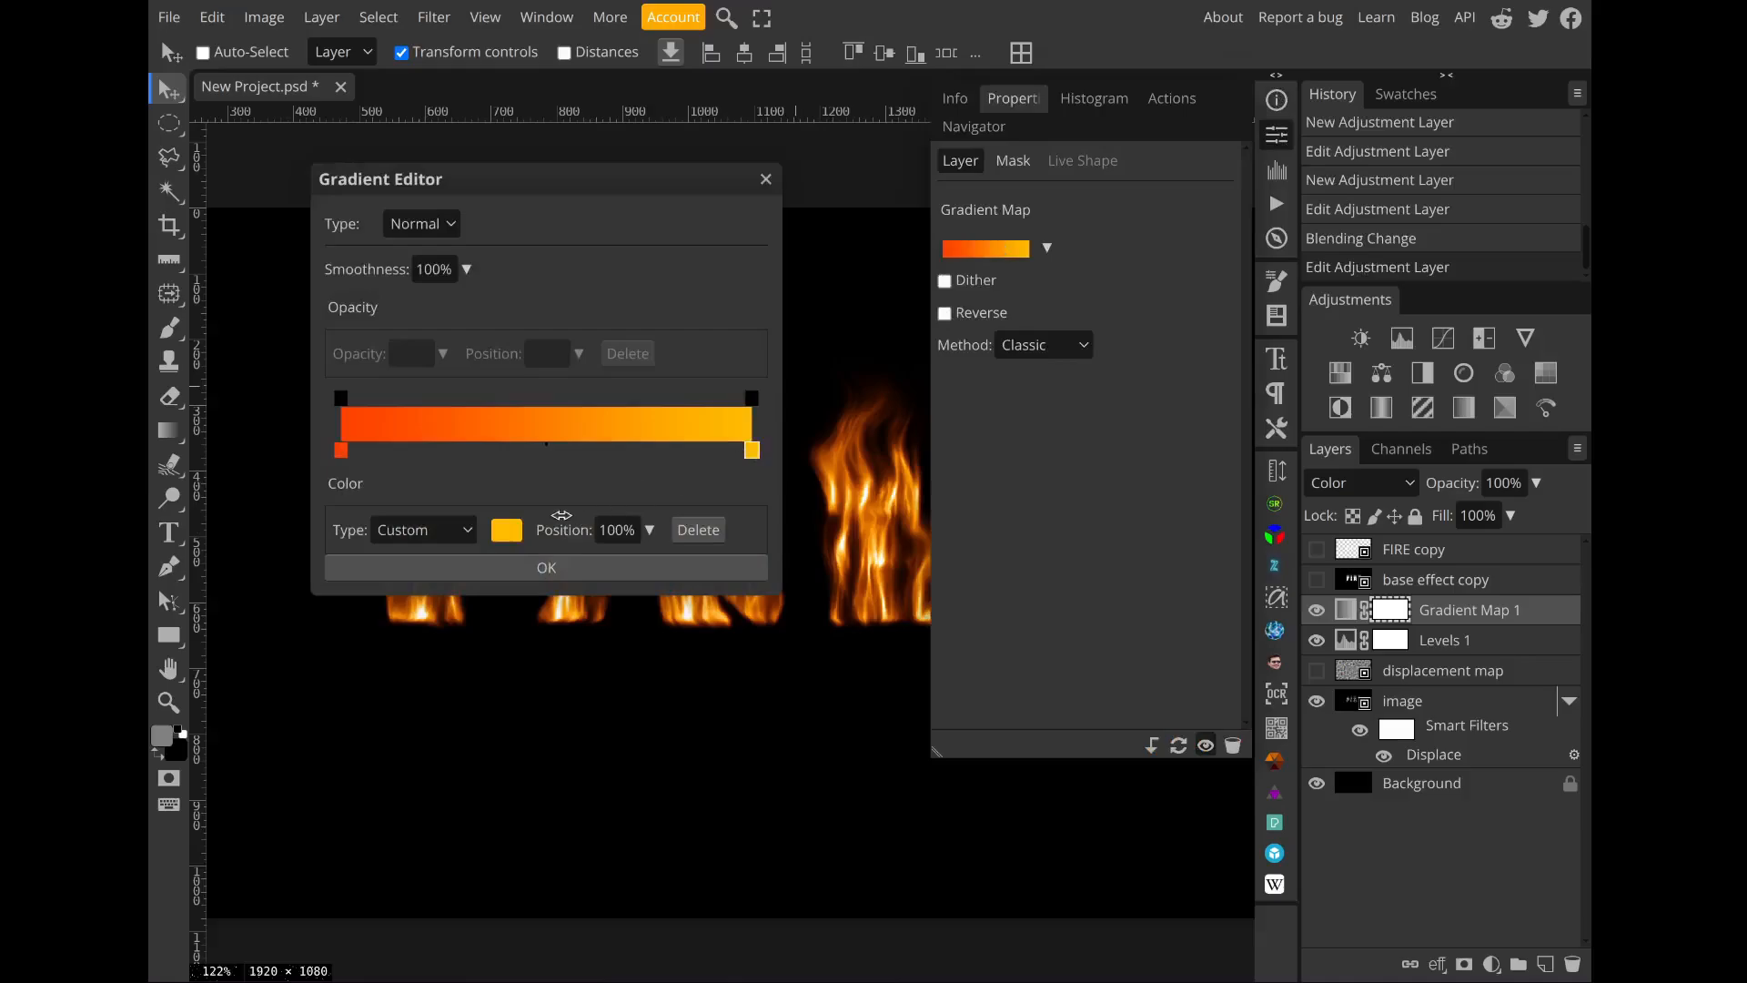
click(506, 532)
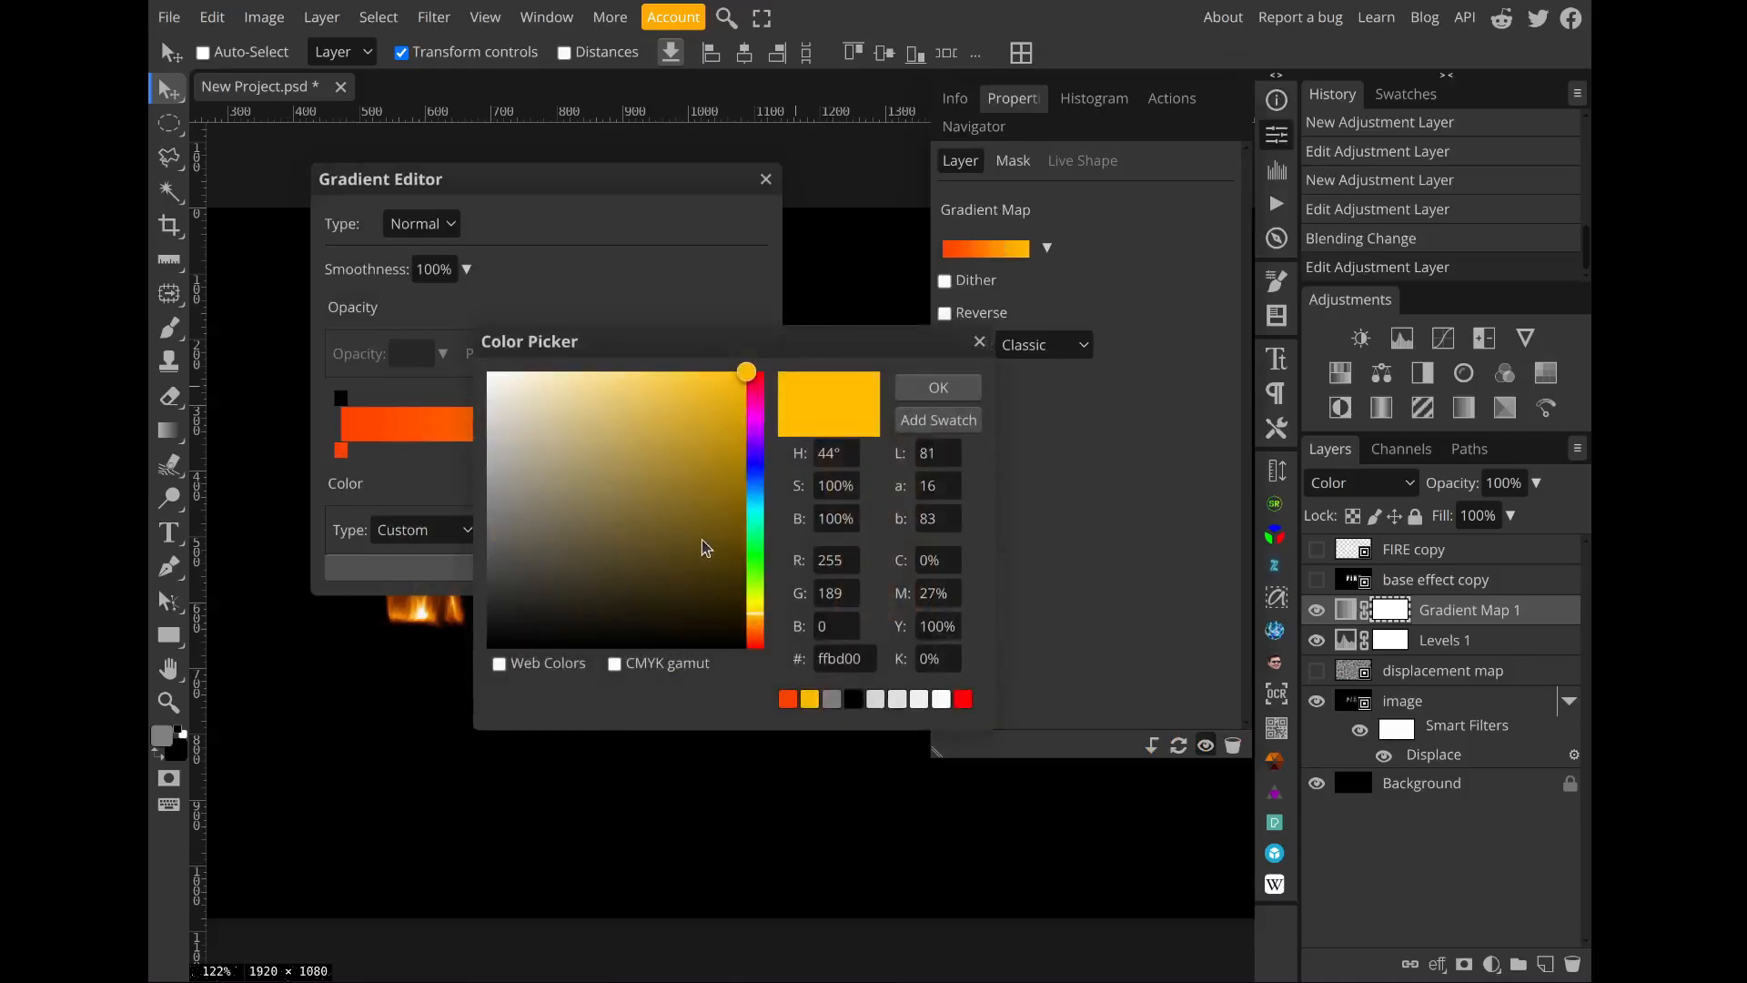
click(760, 611)
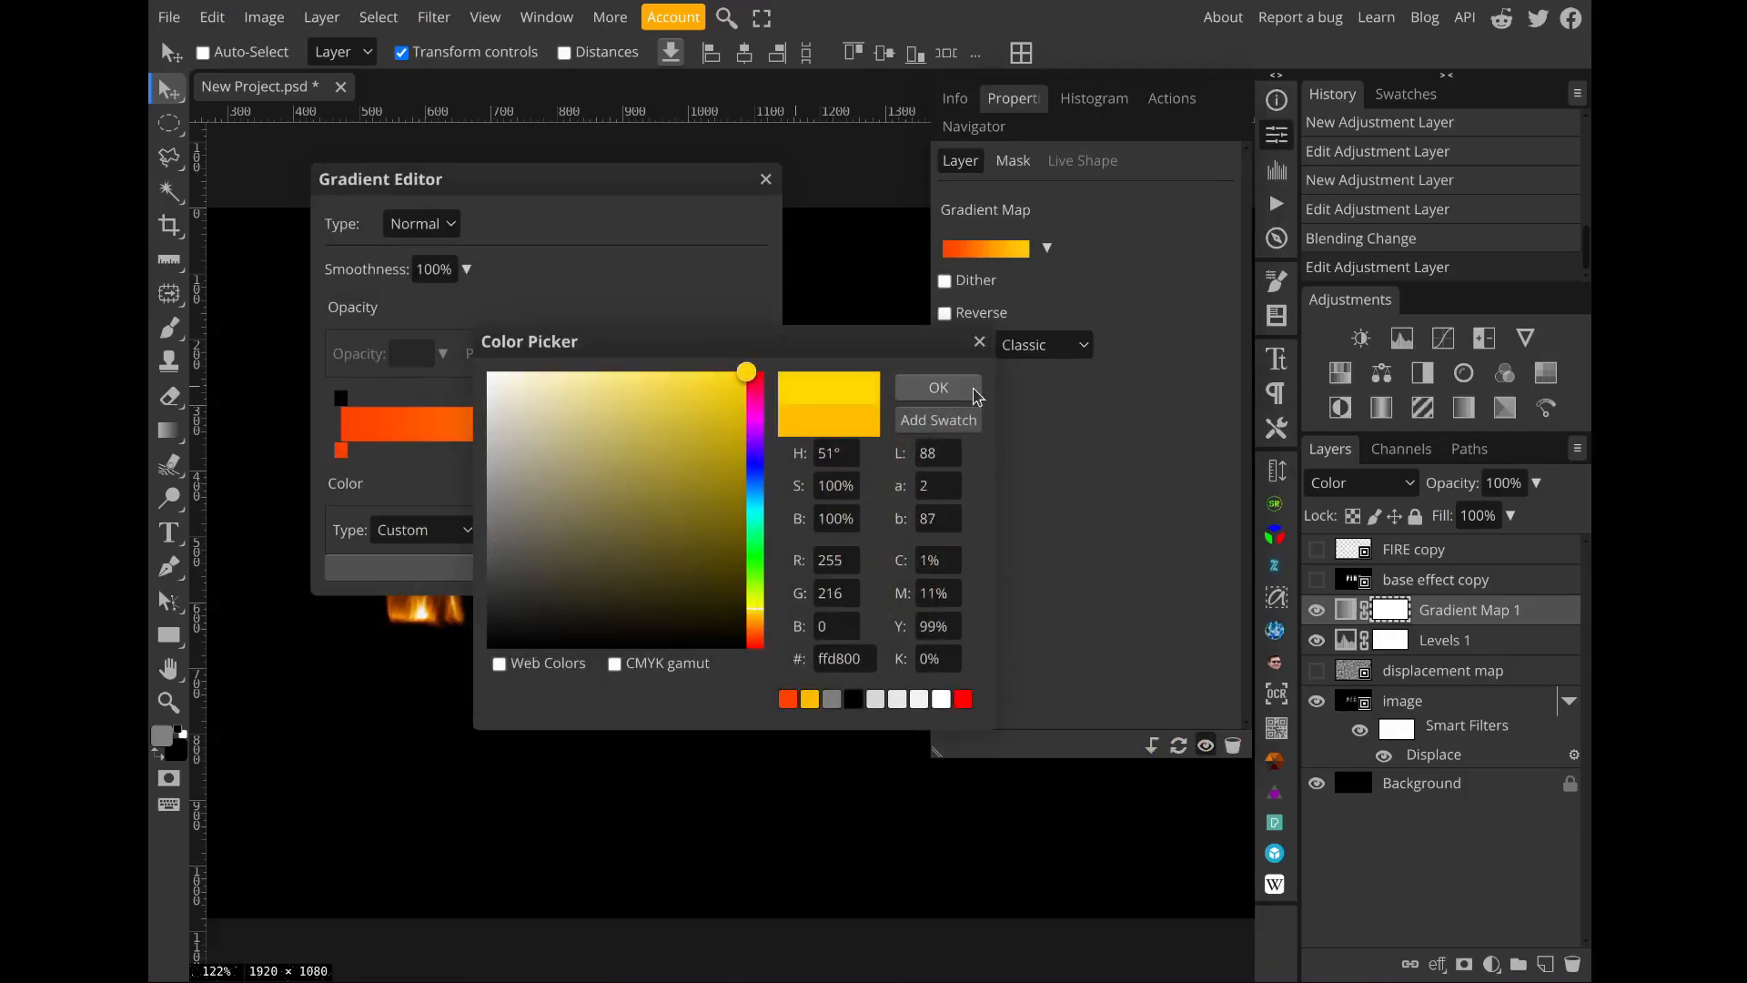
click(938, 387)
click(713, 566)
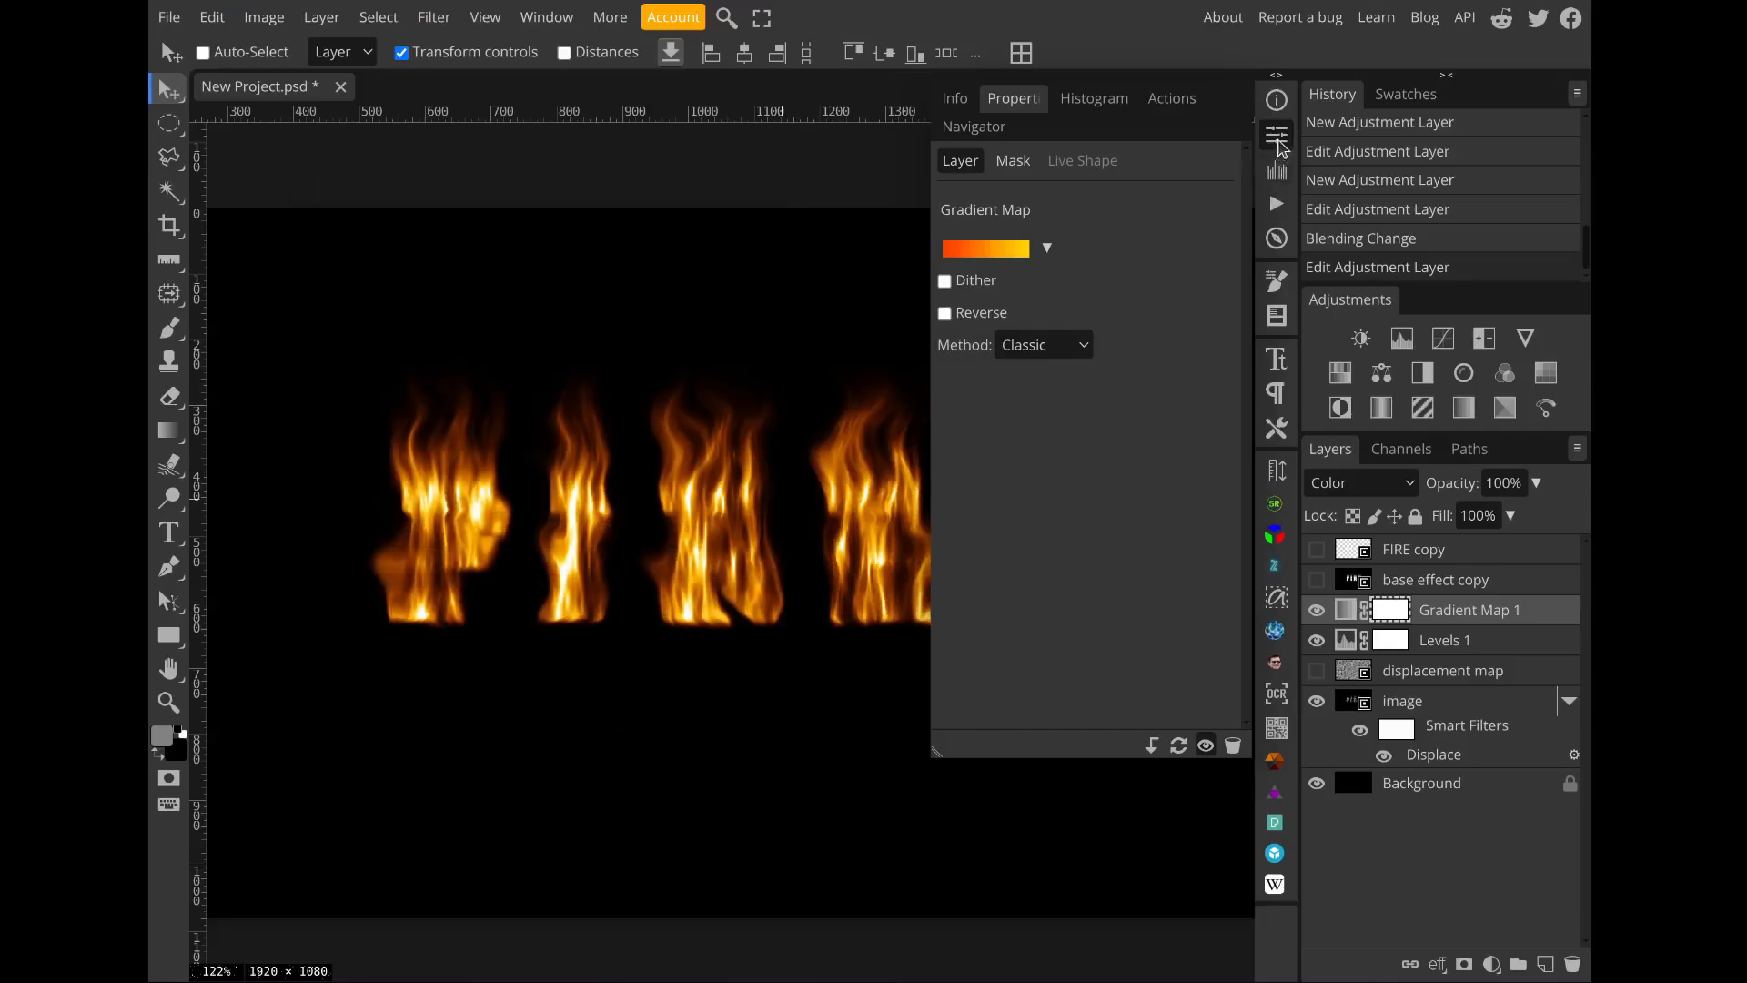
click(1277, 135)
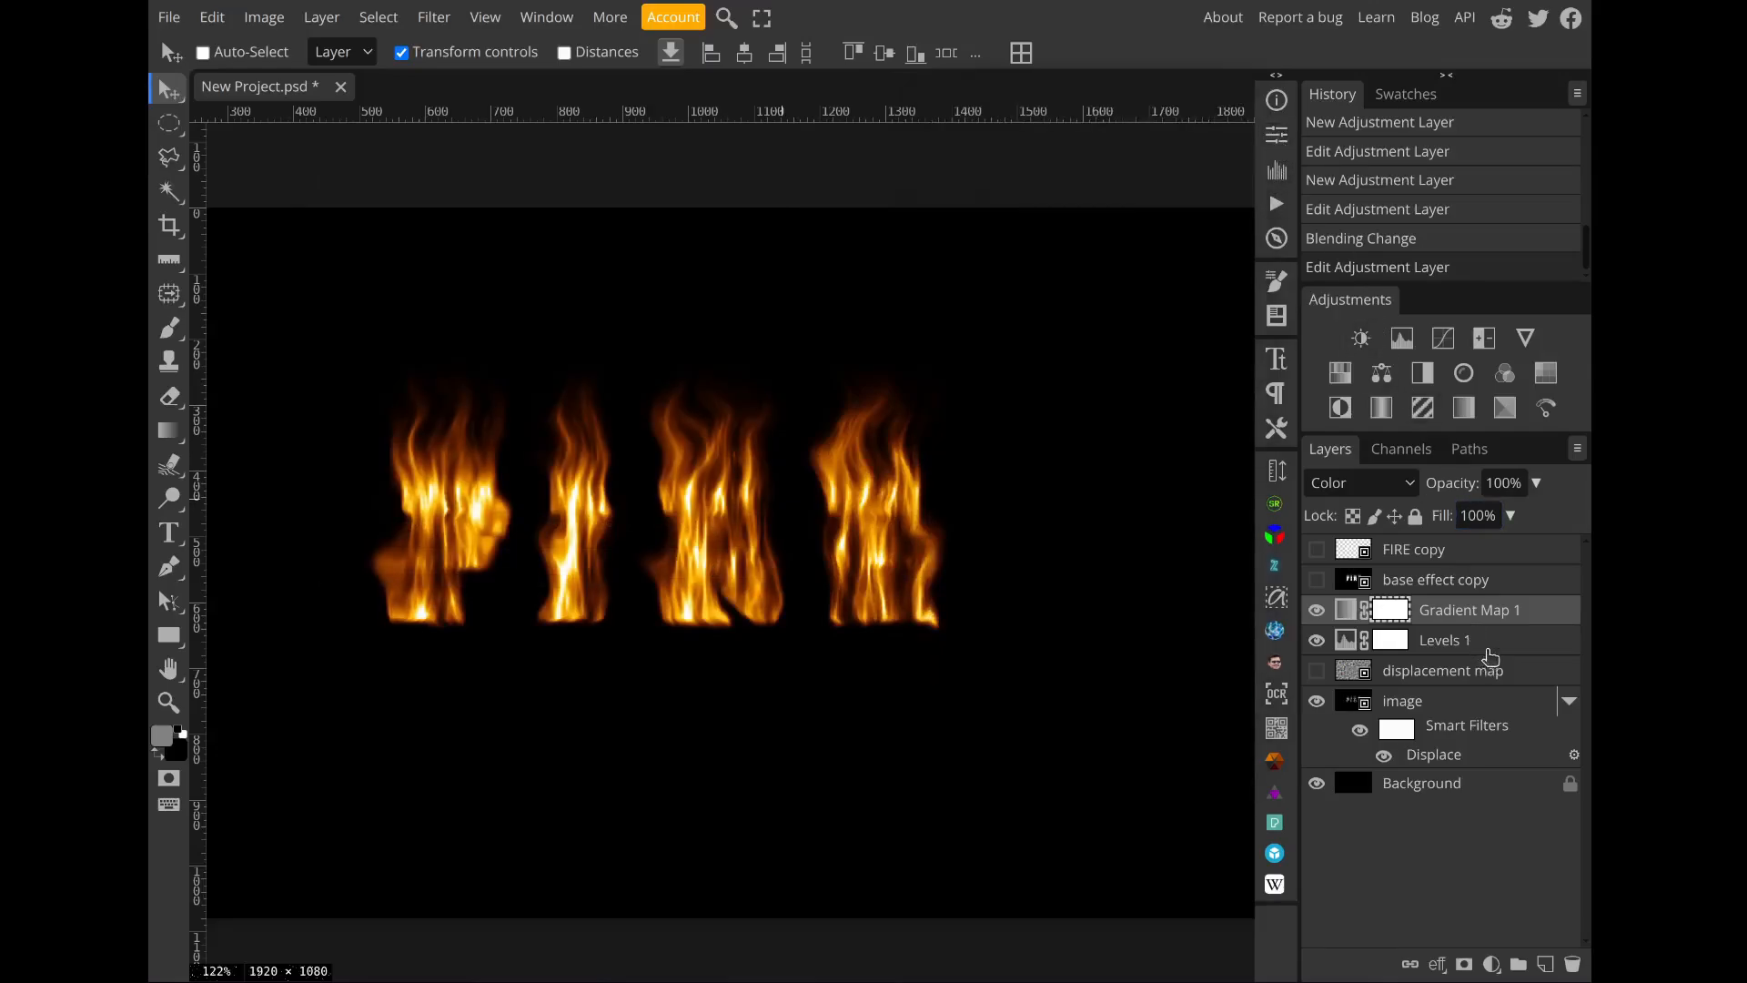
Step: Examine the flames up close and compare them with the base effect copy layer, leaving that layer hidden
click(1486, 671)
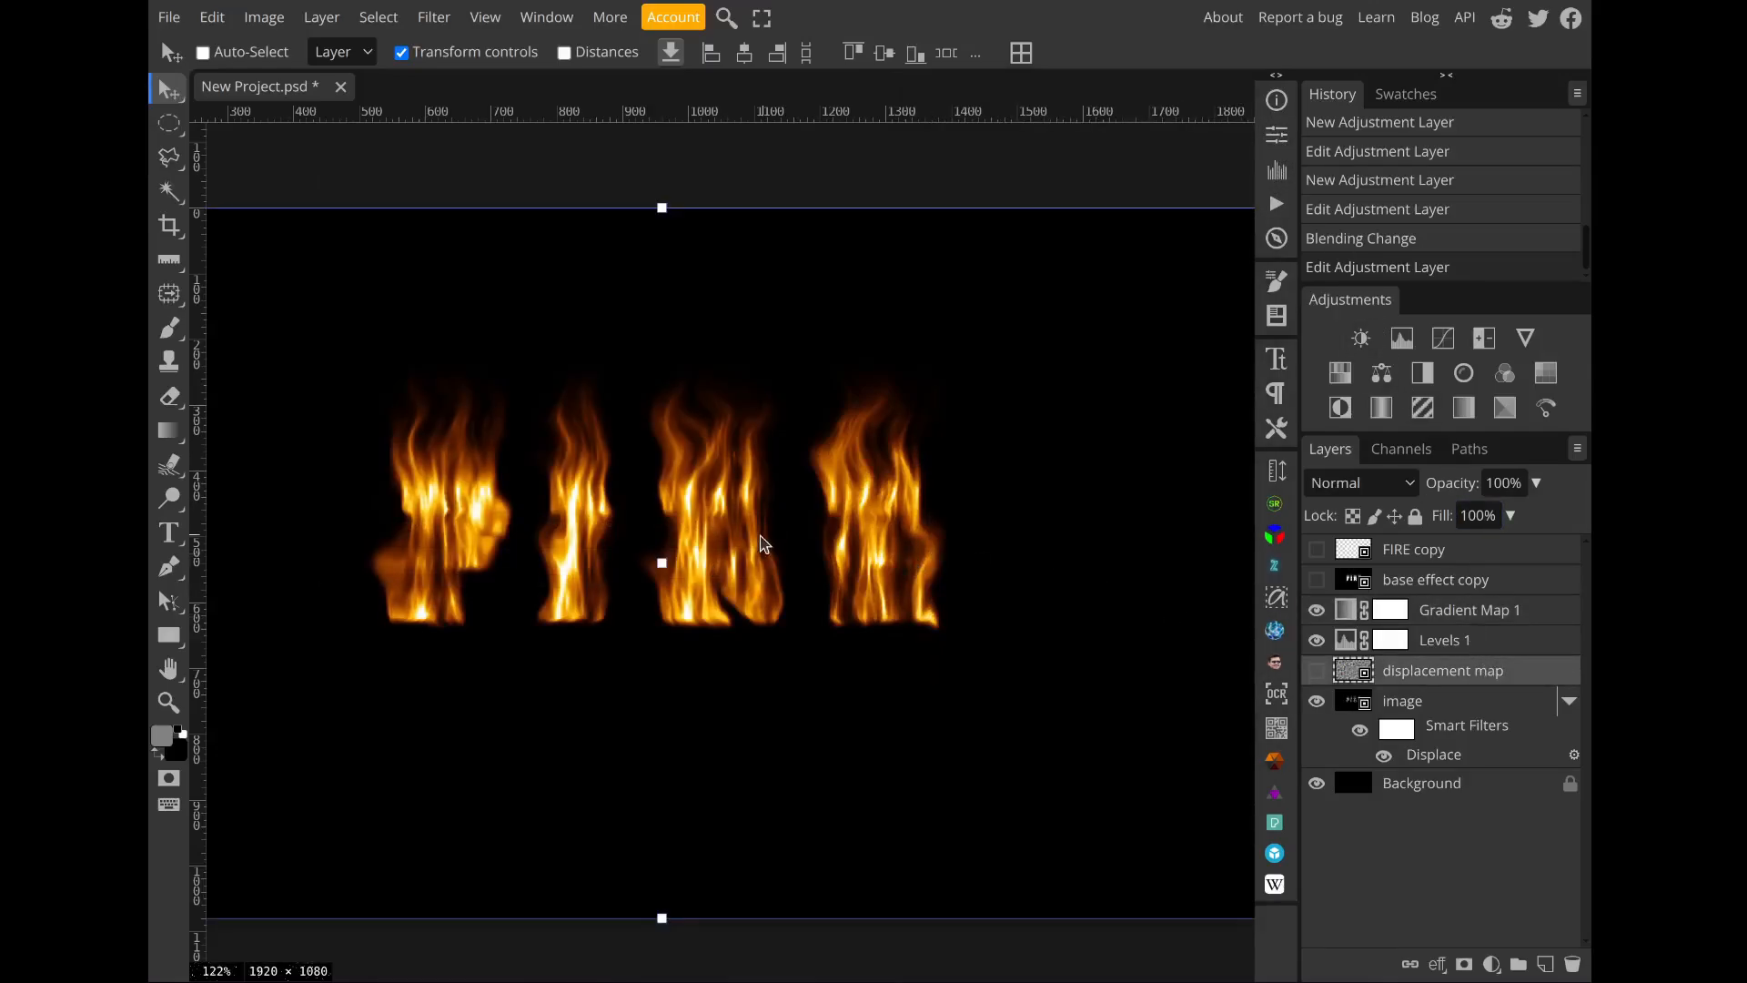
scroll(804, 558, up, 3)
scroll(804, 559, up, 3)
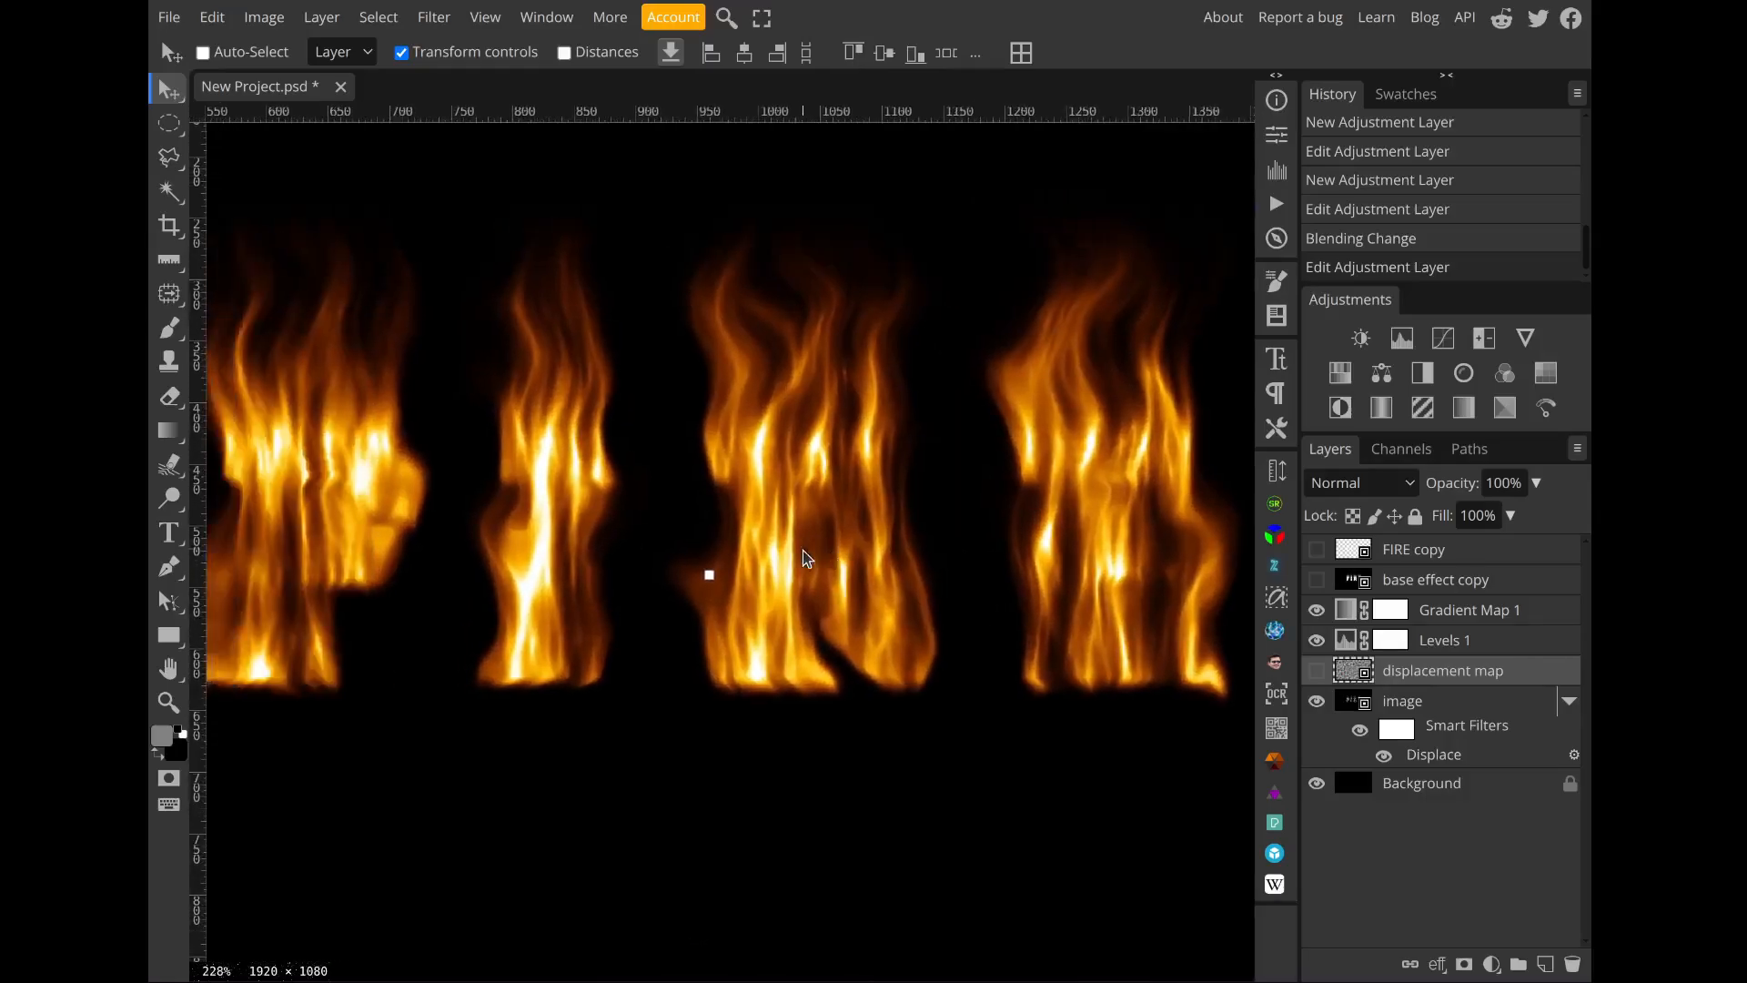
scroll(804, 559, down, 3)
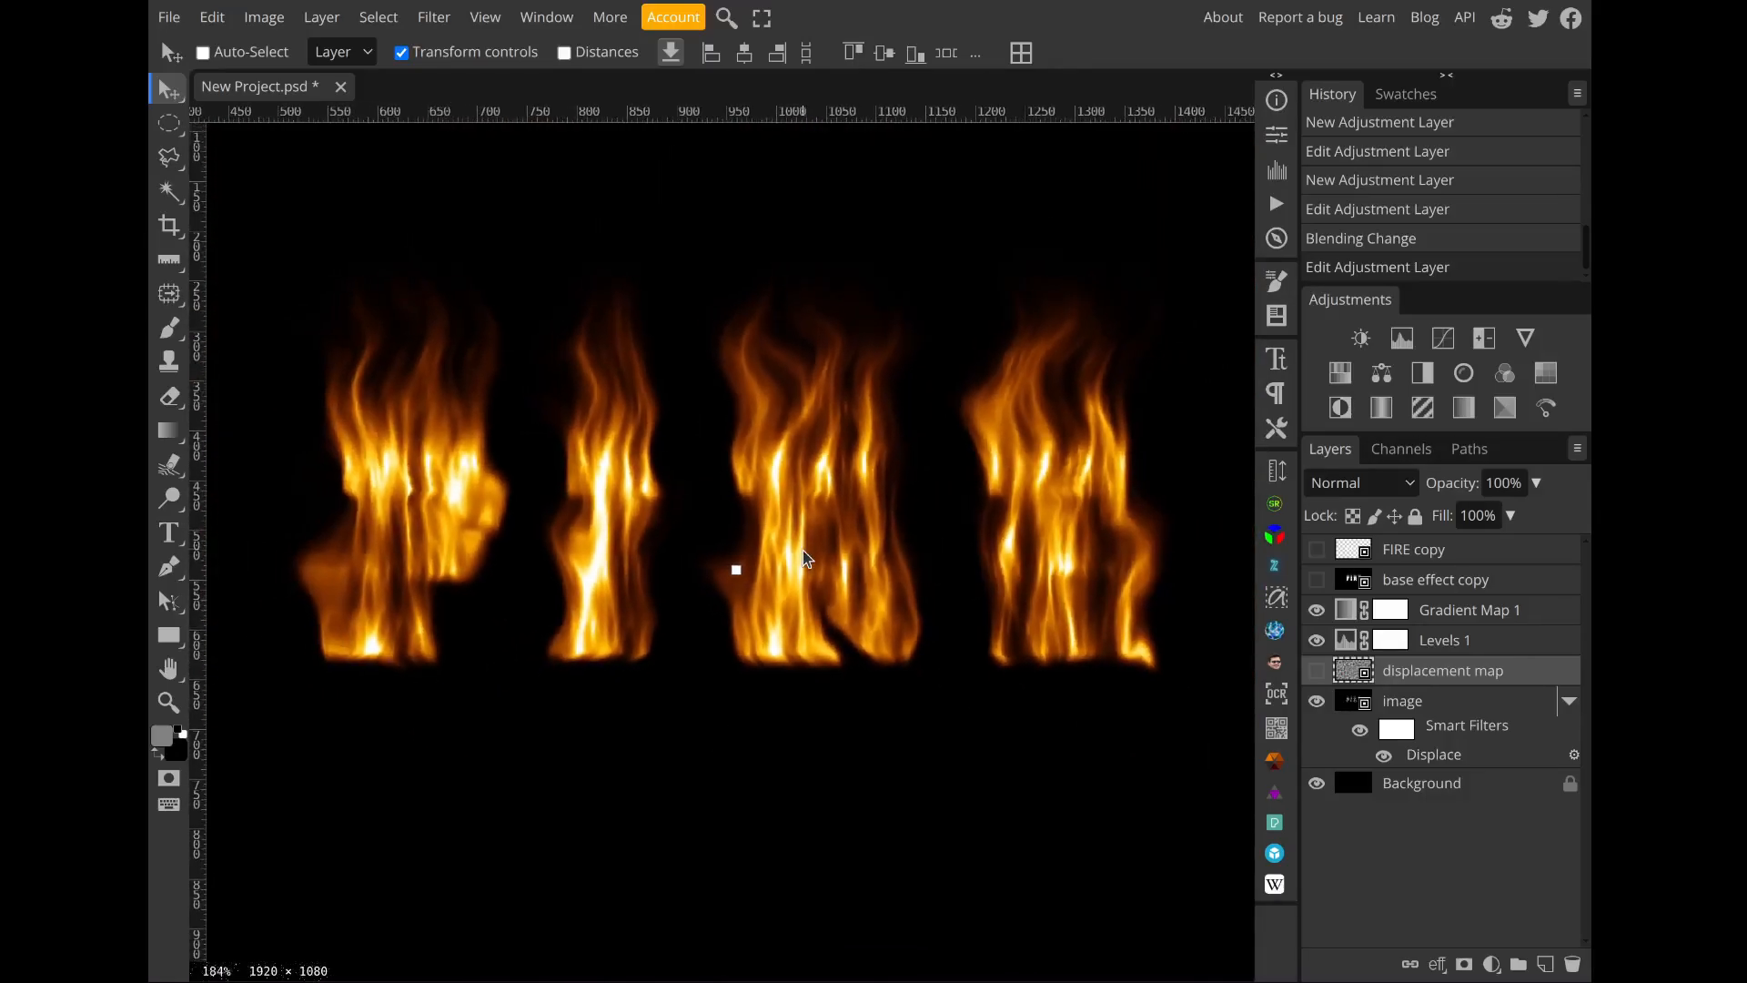
scroll(805, 558, up, 1)
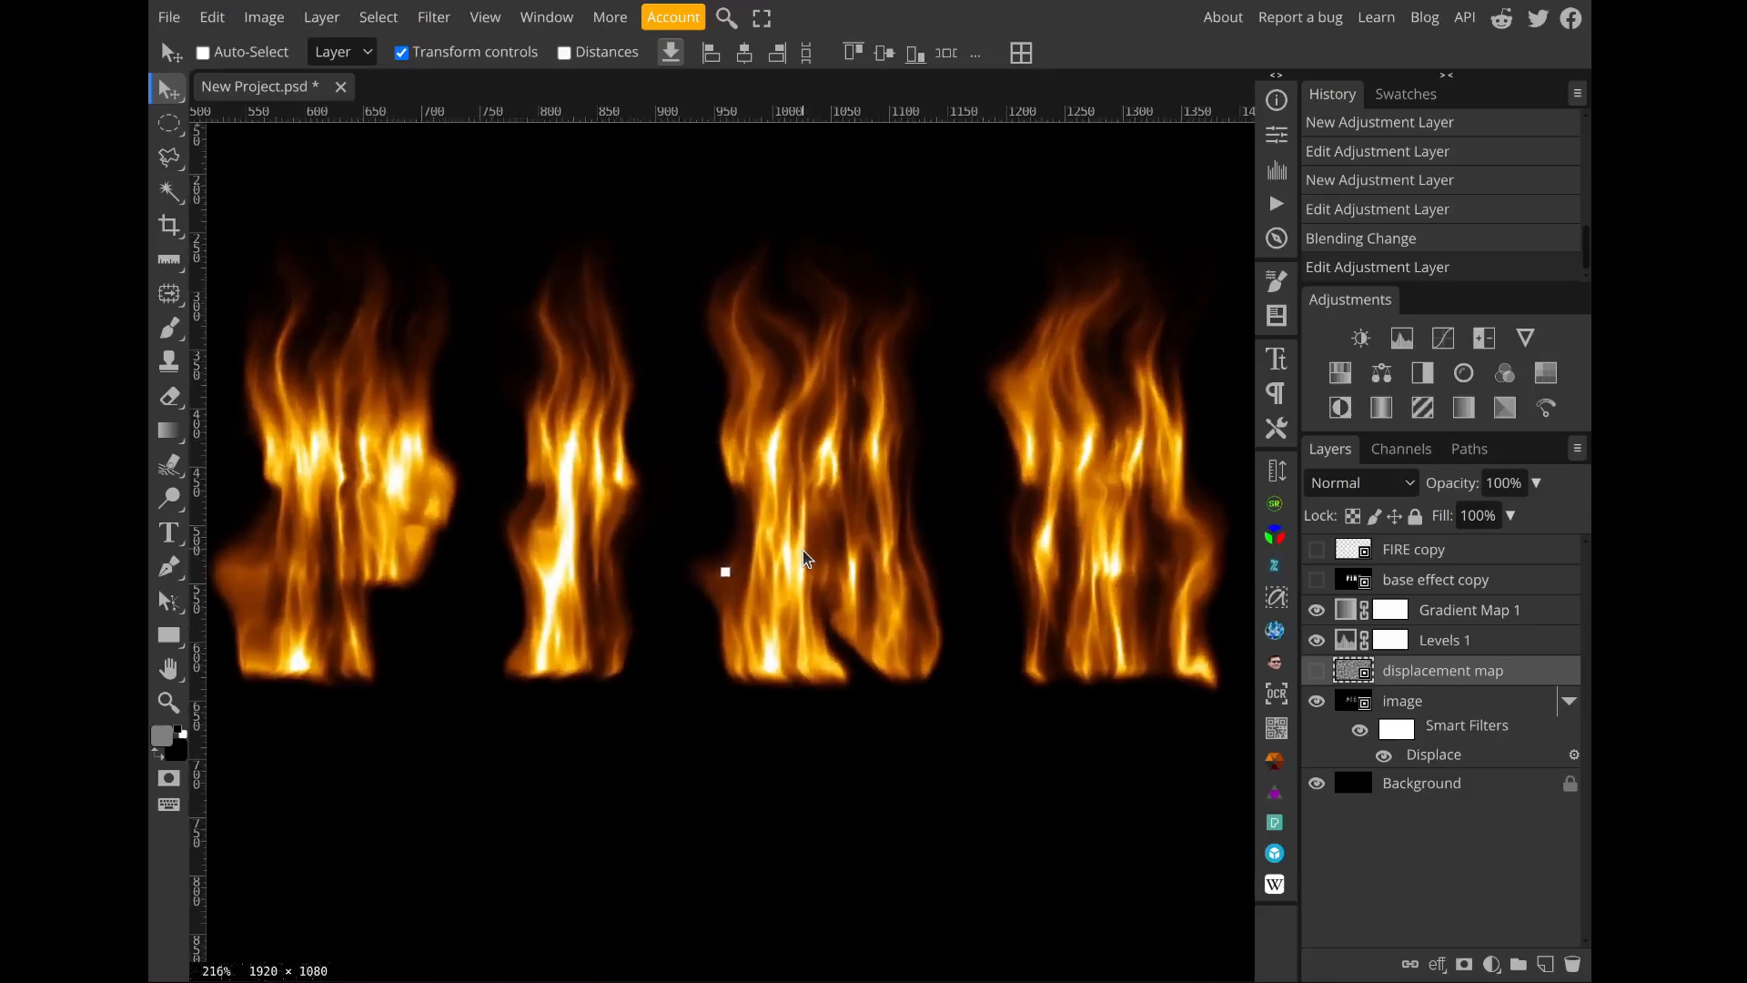
scroll(844, 546, right, 1)
scroll(843, 546, down, 1)
scroll(843, 546, left, 1)
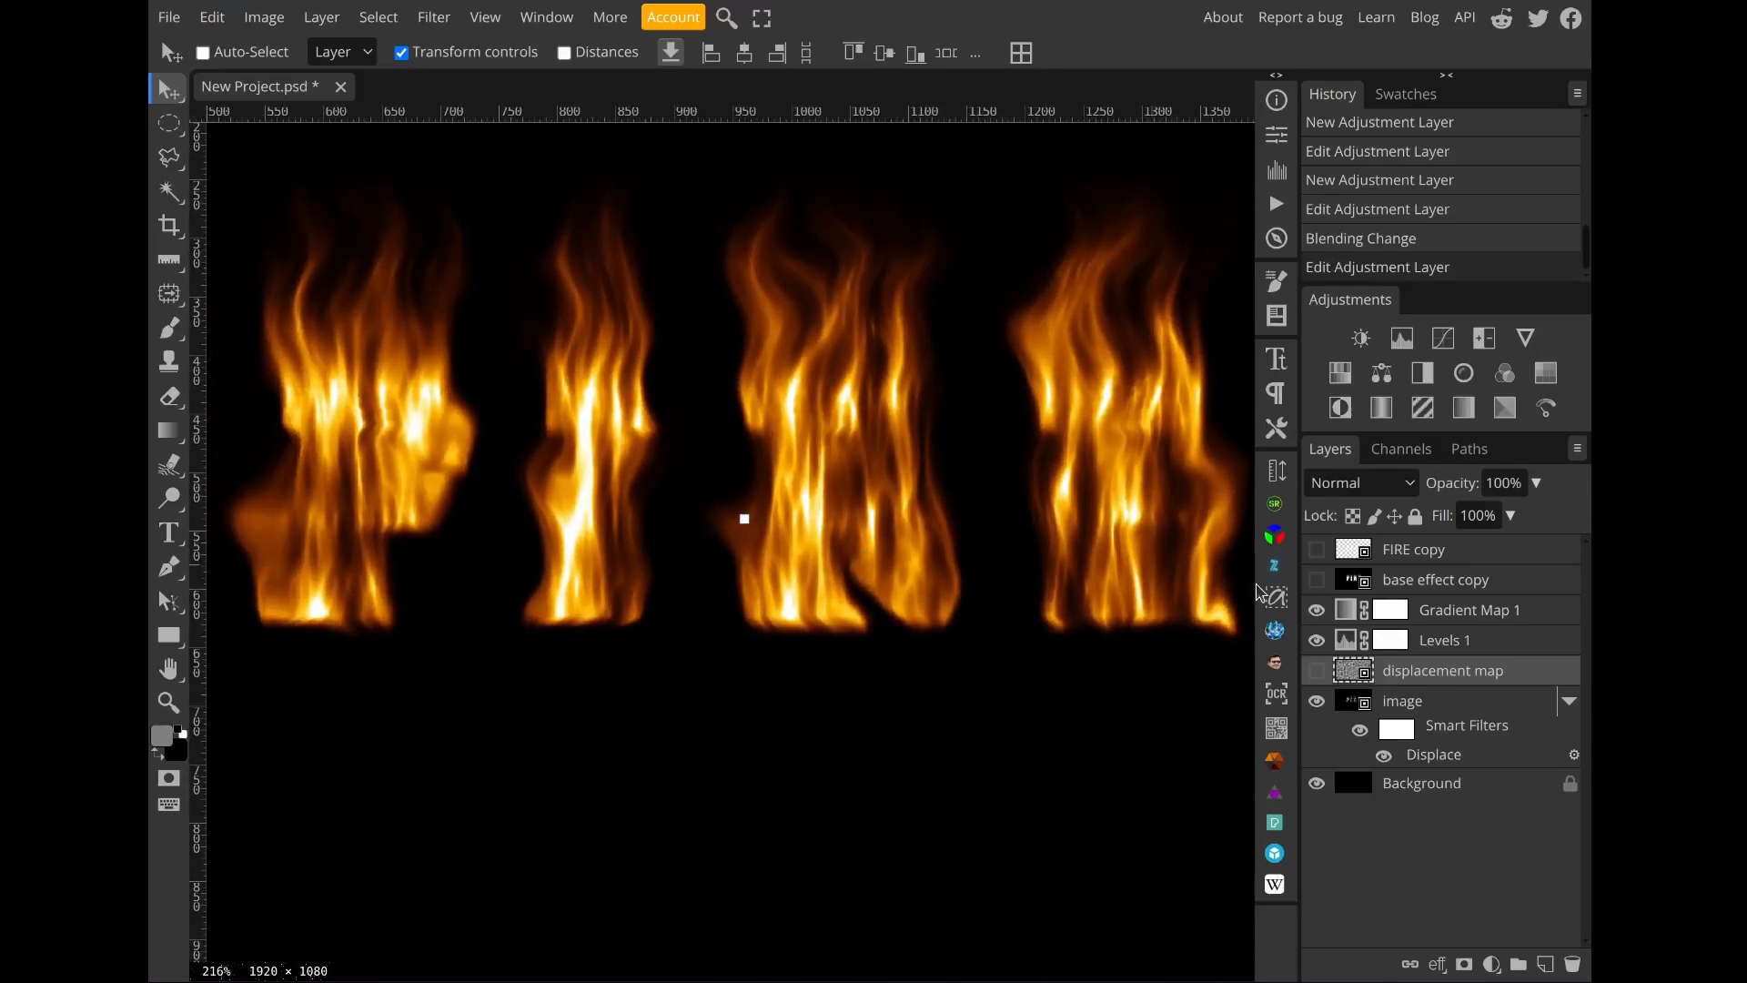
click(1317, 581)
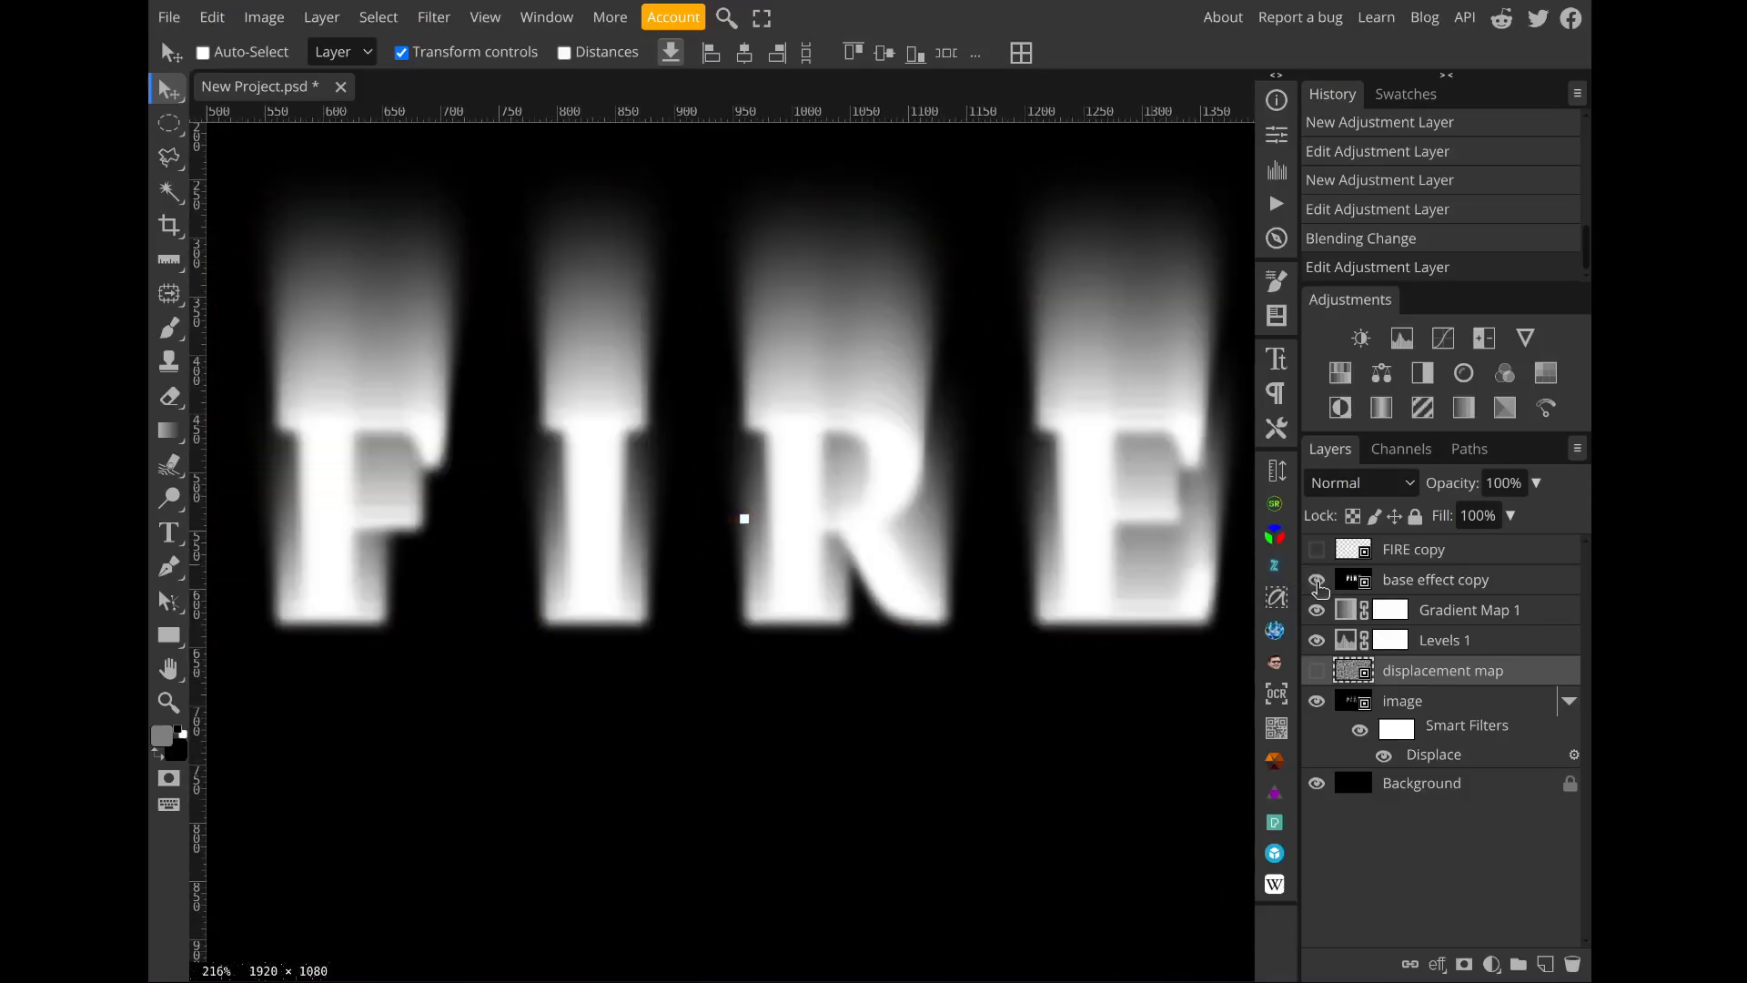
click(1317, 581)
click(1316, 580)
click(1317, 581)
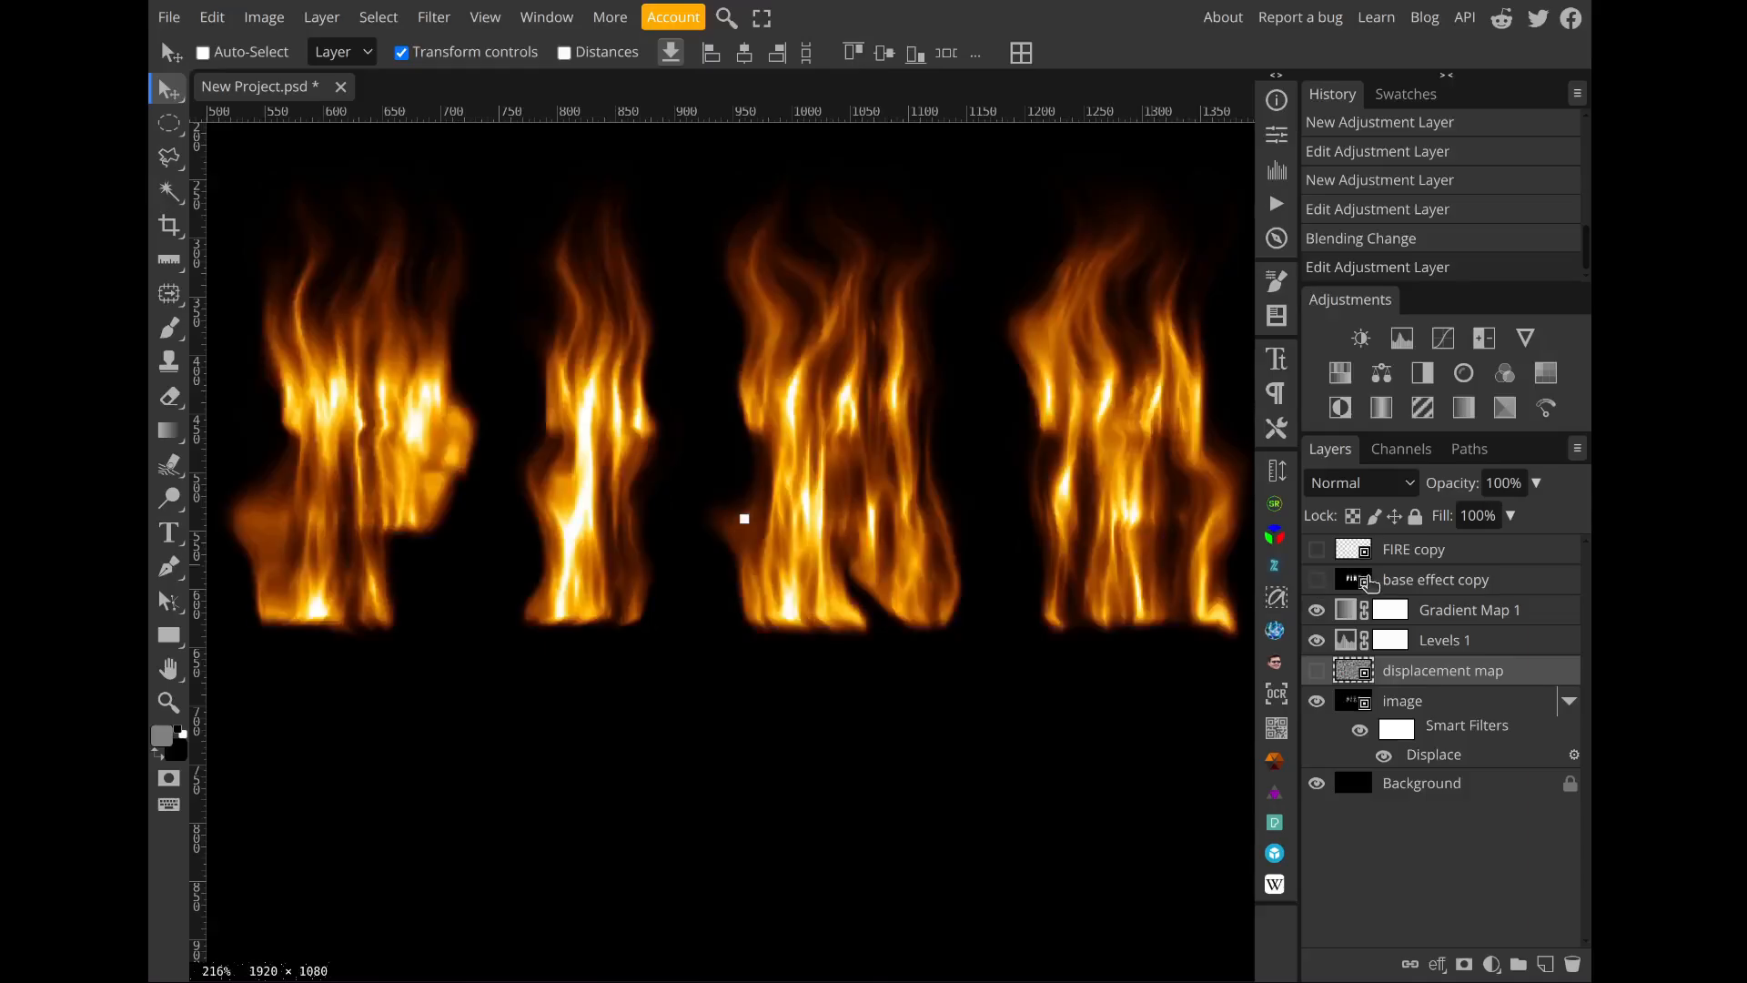
Step: Place a visible duplicate of base effect copy directly below Levels 1, and hide the Levels 1 and Gradient Map 1 layers
click(1360, 580)
drag(1360, 583, 1441, 655)
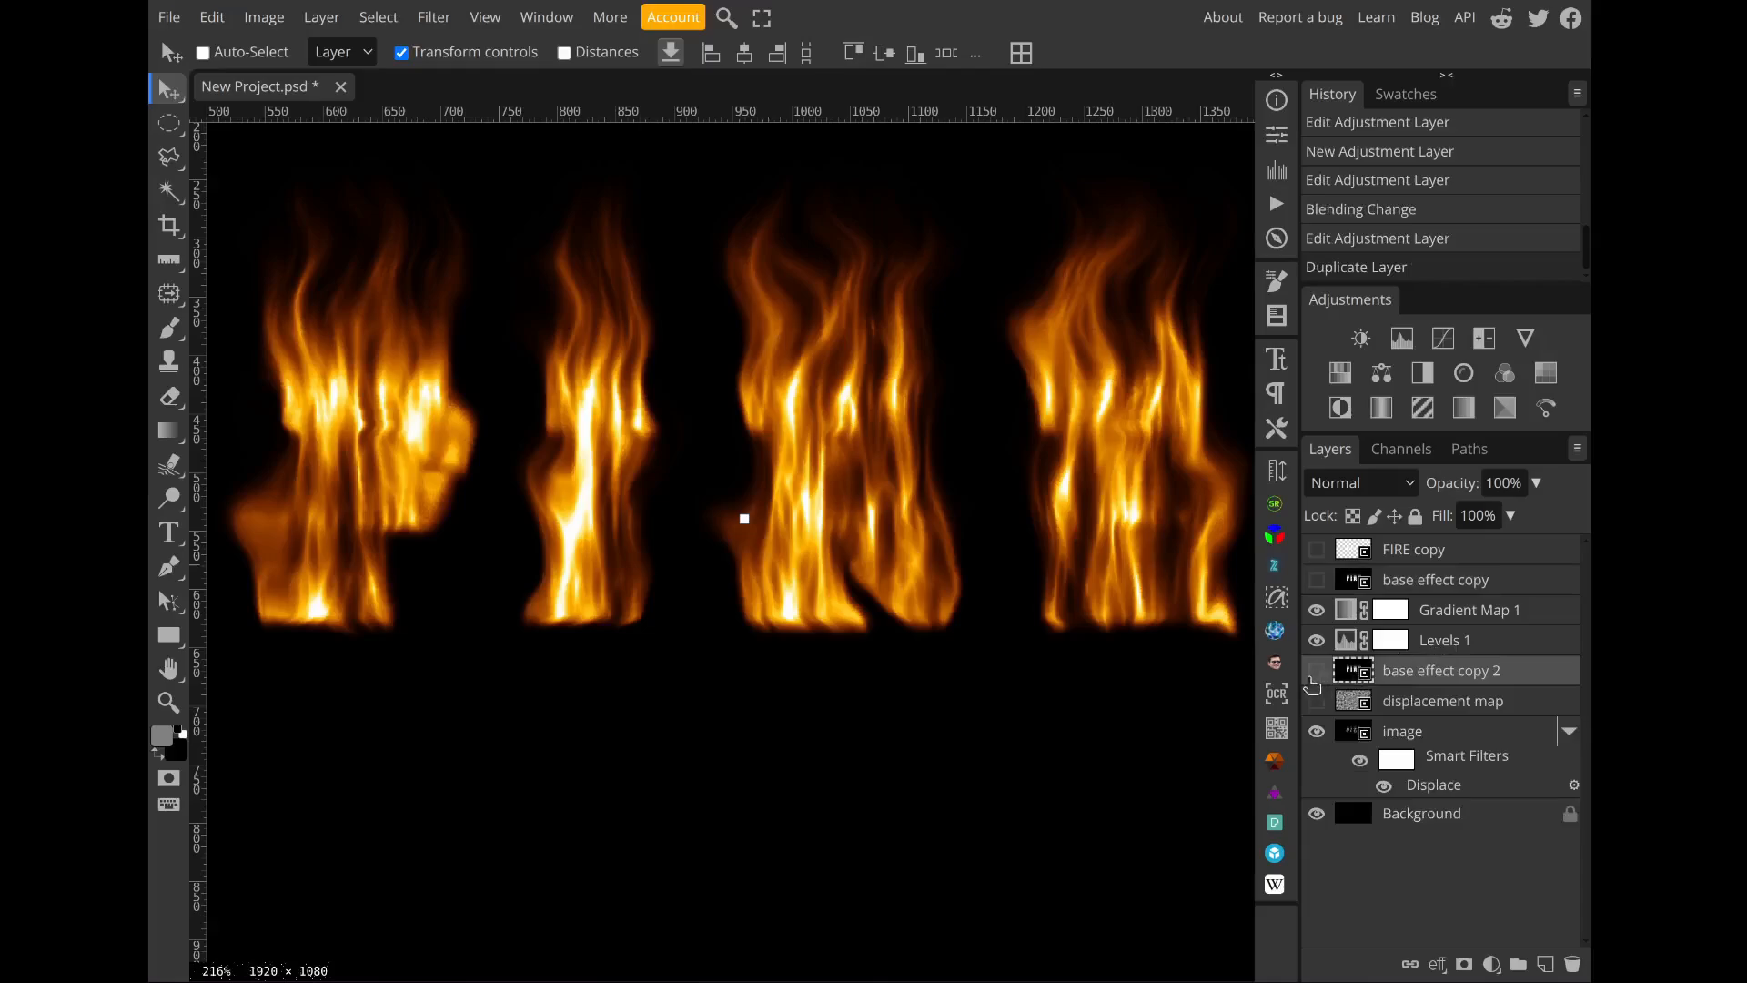
click(1316, 671)
click(1319, 639)
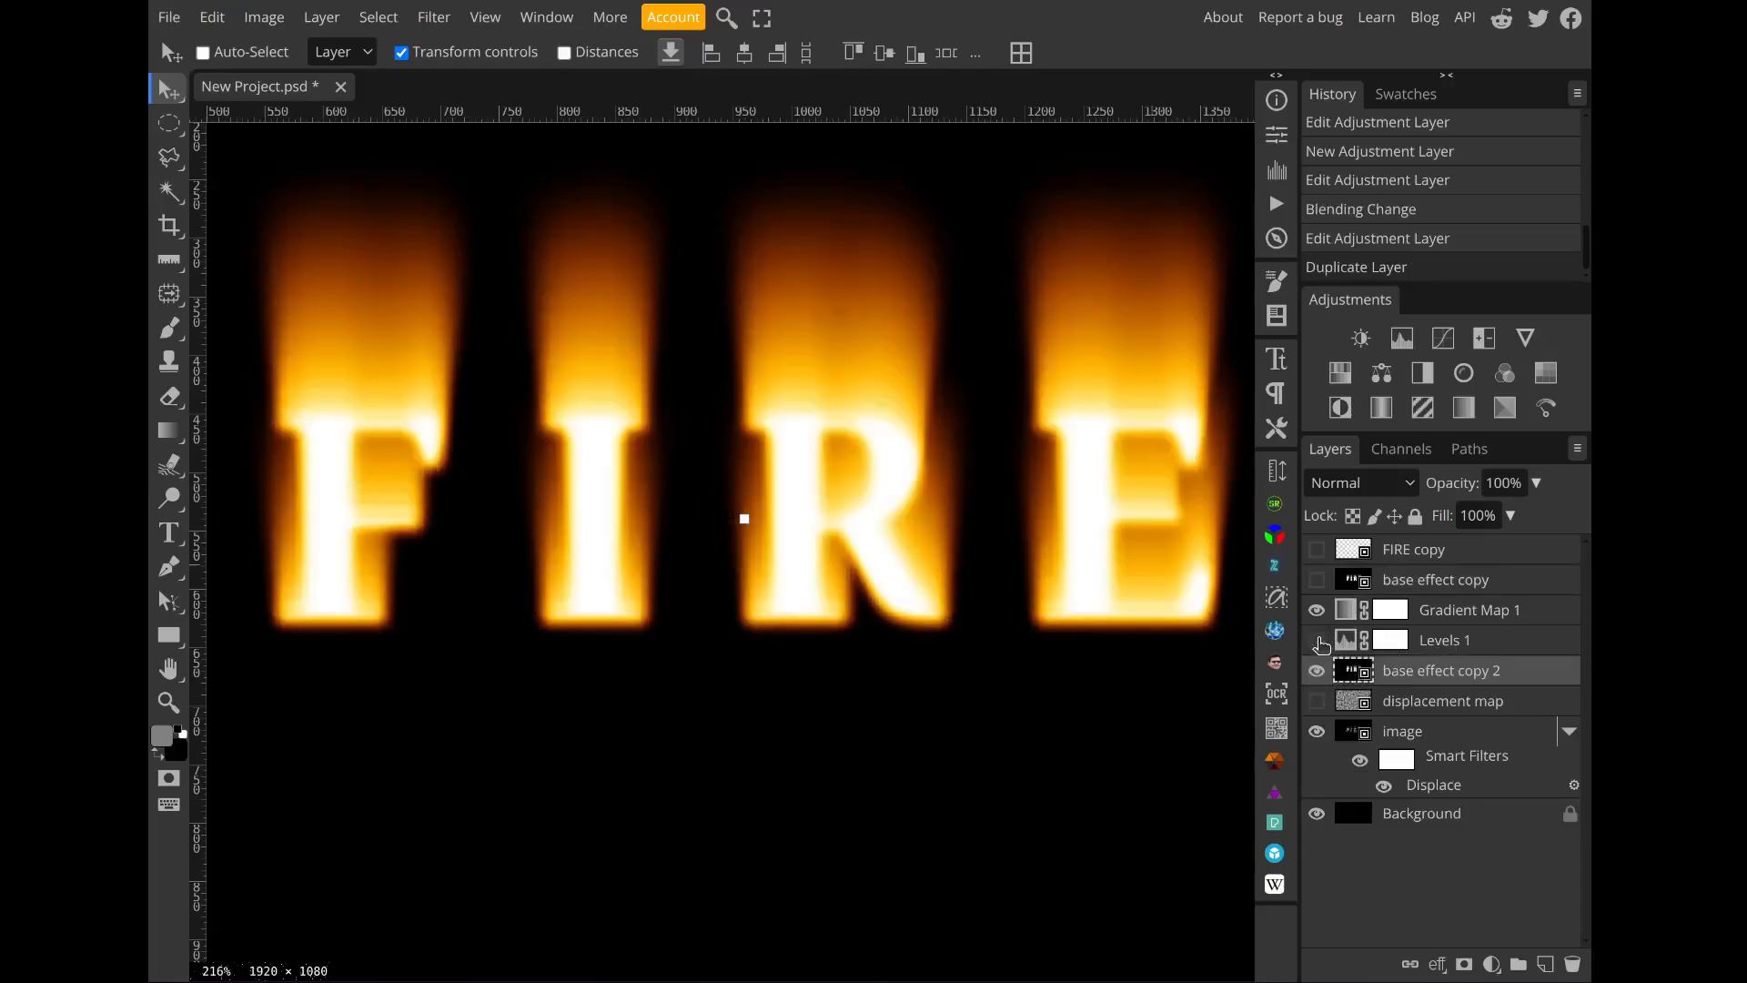
click(1317, 610)
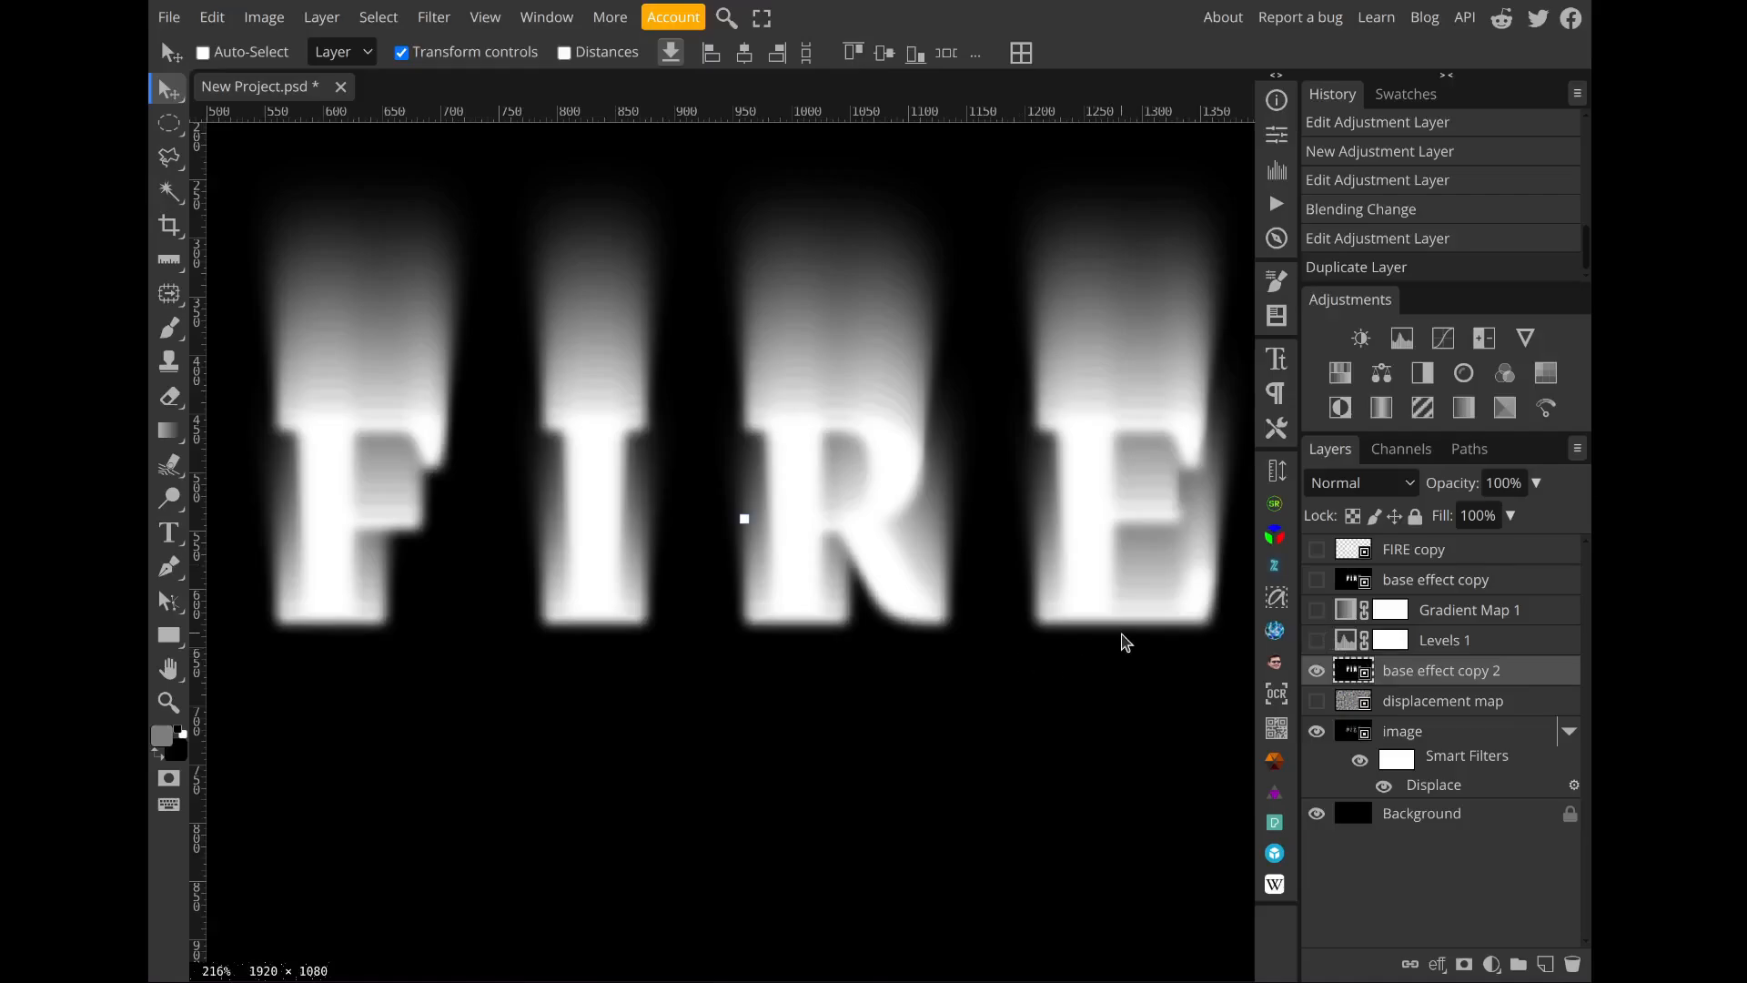
Step: Raise the first base frequency of the Fractal Noise generator to 0.041
scroll(1126, 642, down, 4)
scroll(1092, 619, right, 1)
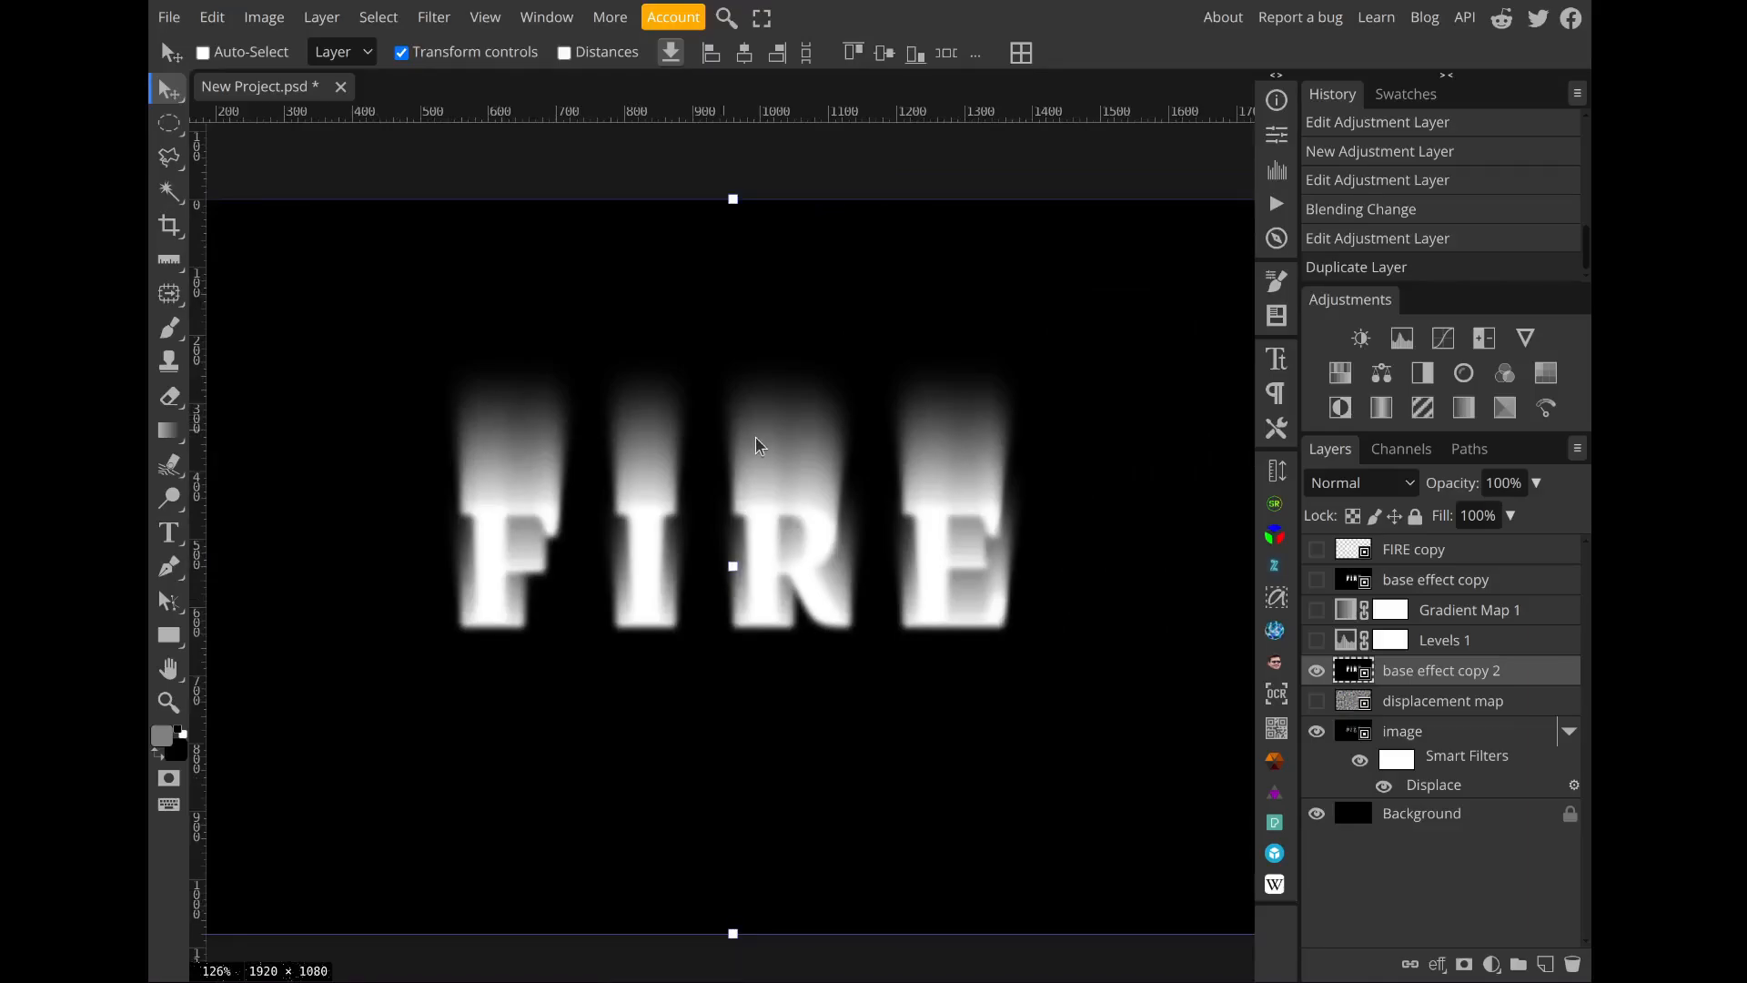
click(1279, 635)
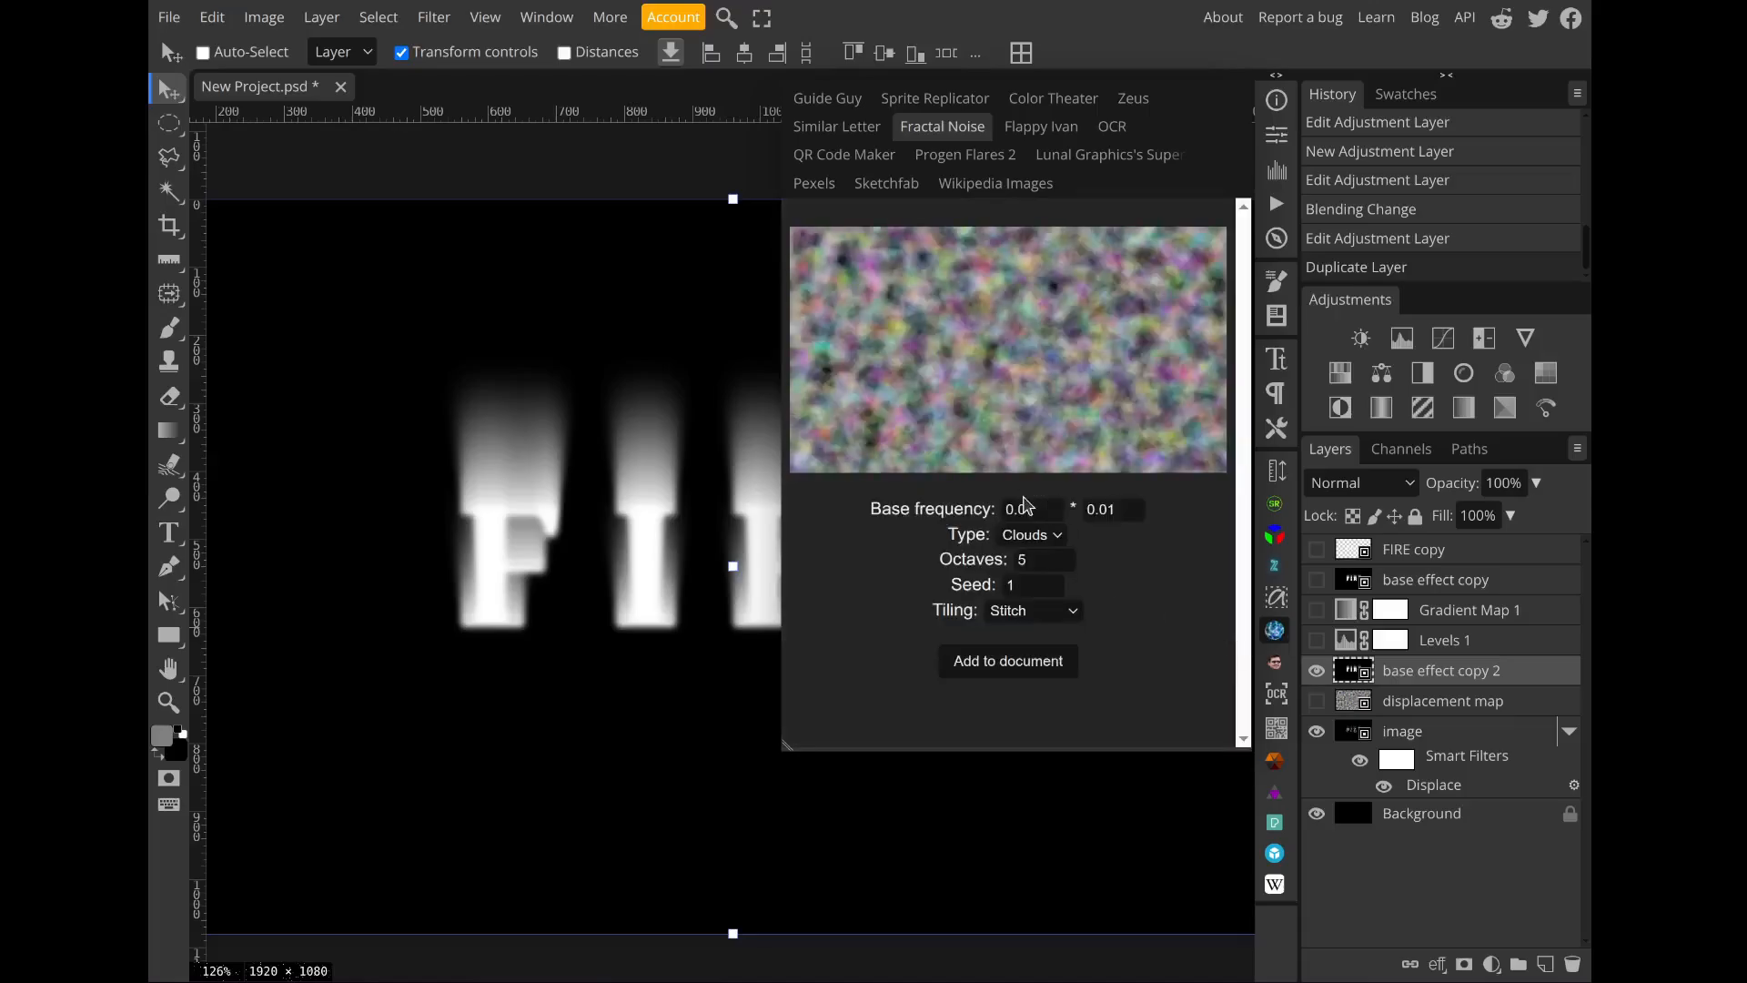
click(1023, 508)
key(Up)
key(Up)
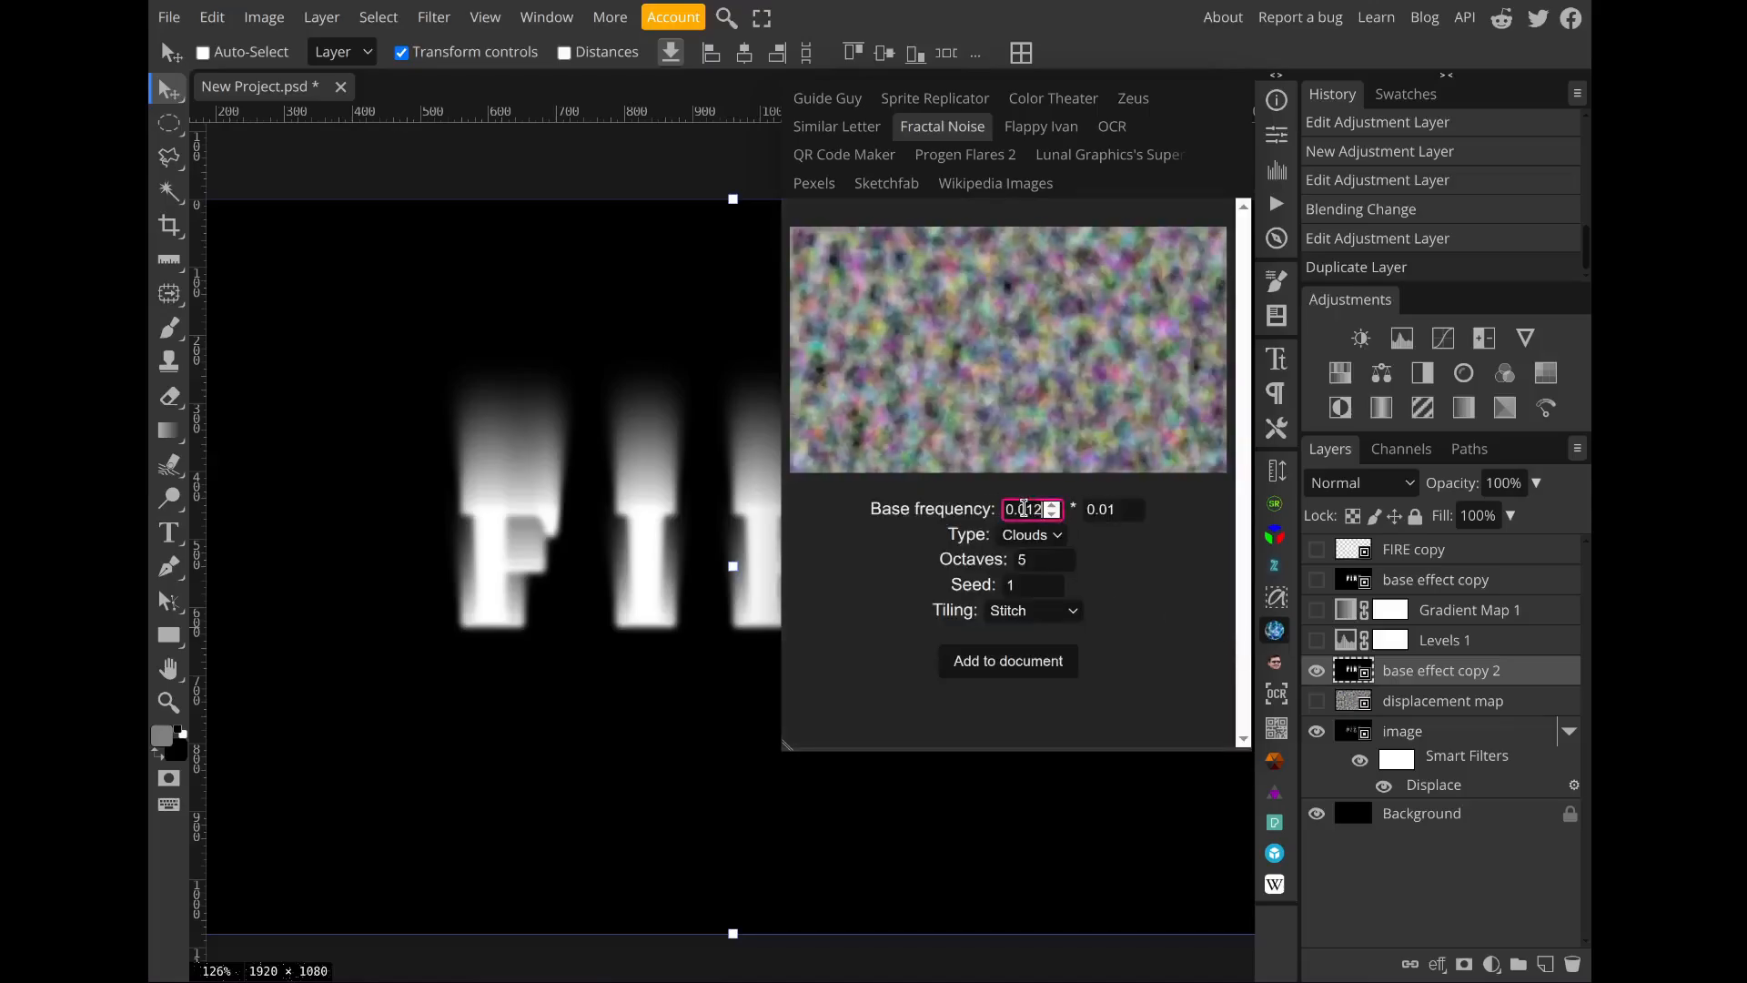
key(Up)
key(Up)
key(Up)
key(Up)
key(Up)
key(Up)
key(Up)
key(Up)
key(Up)
key(Up)
key(Up)
key(Up)
key(Up)
key(Up)
key(Up)
key(Up)
key(Up)
key(Up)
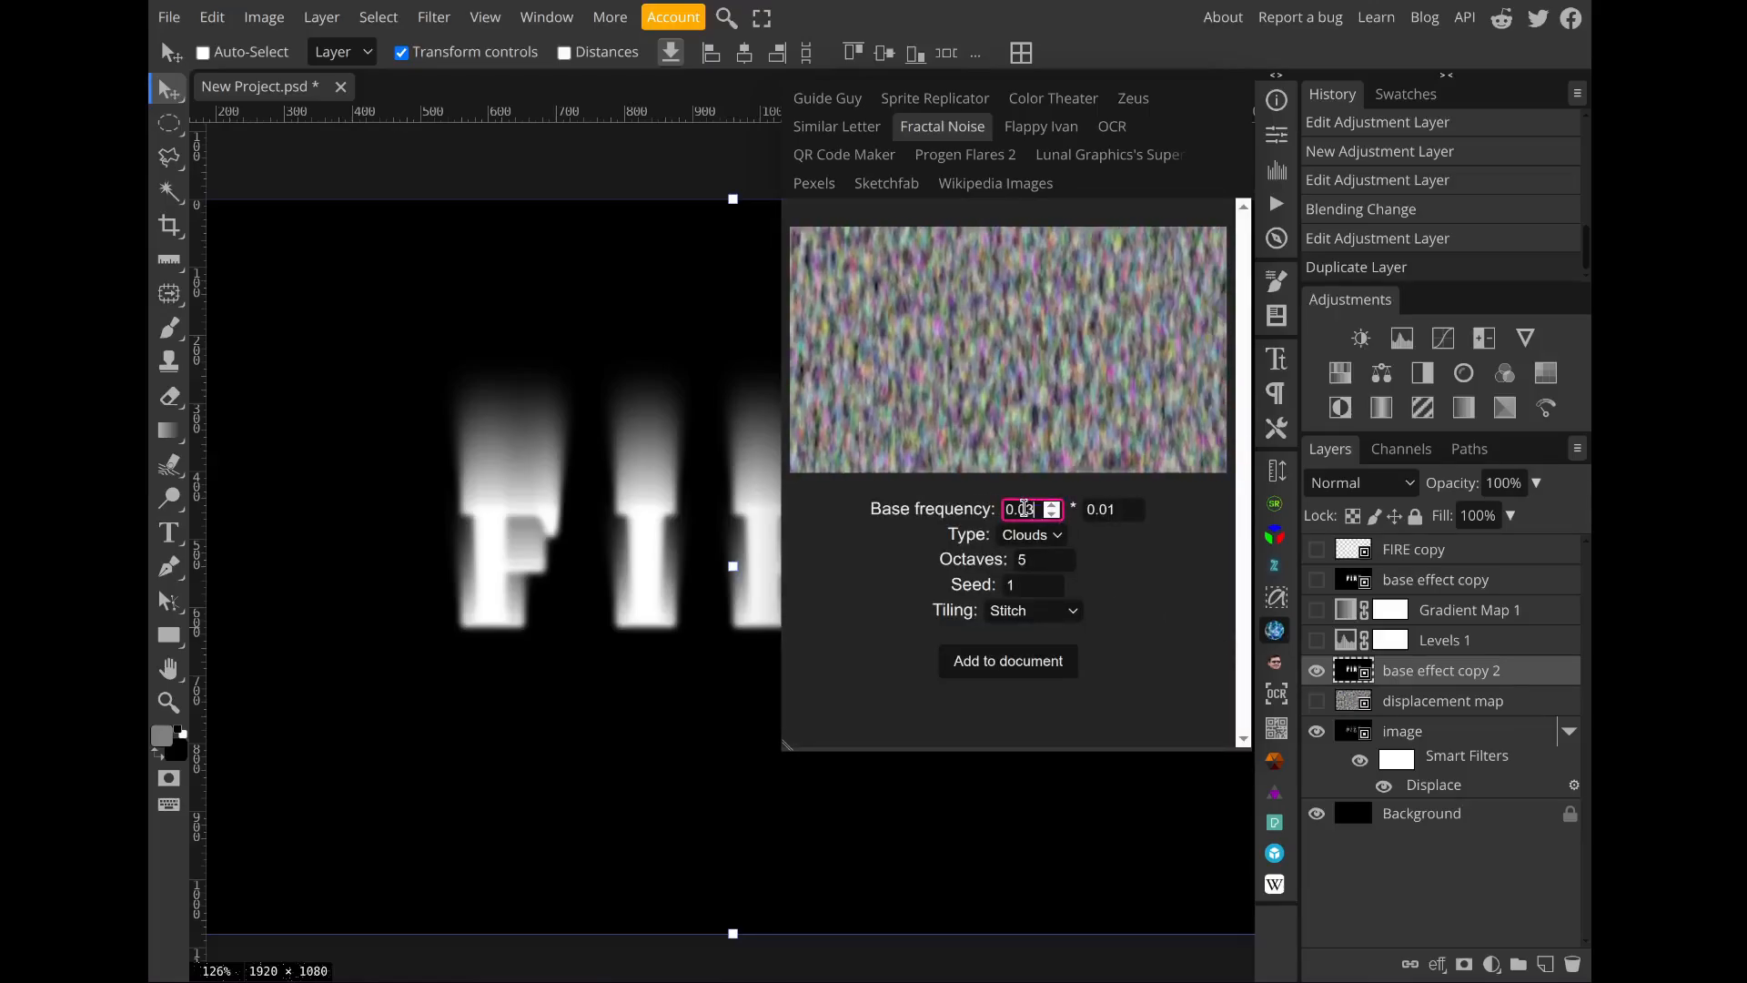
key(Up)
key(Up)
key(Up)
key(Up)
key(Up)
key(Up)
key(Up)
key(Up)
key(Up)
key(Up)
key(Up)
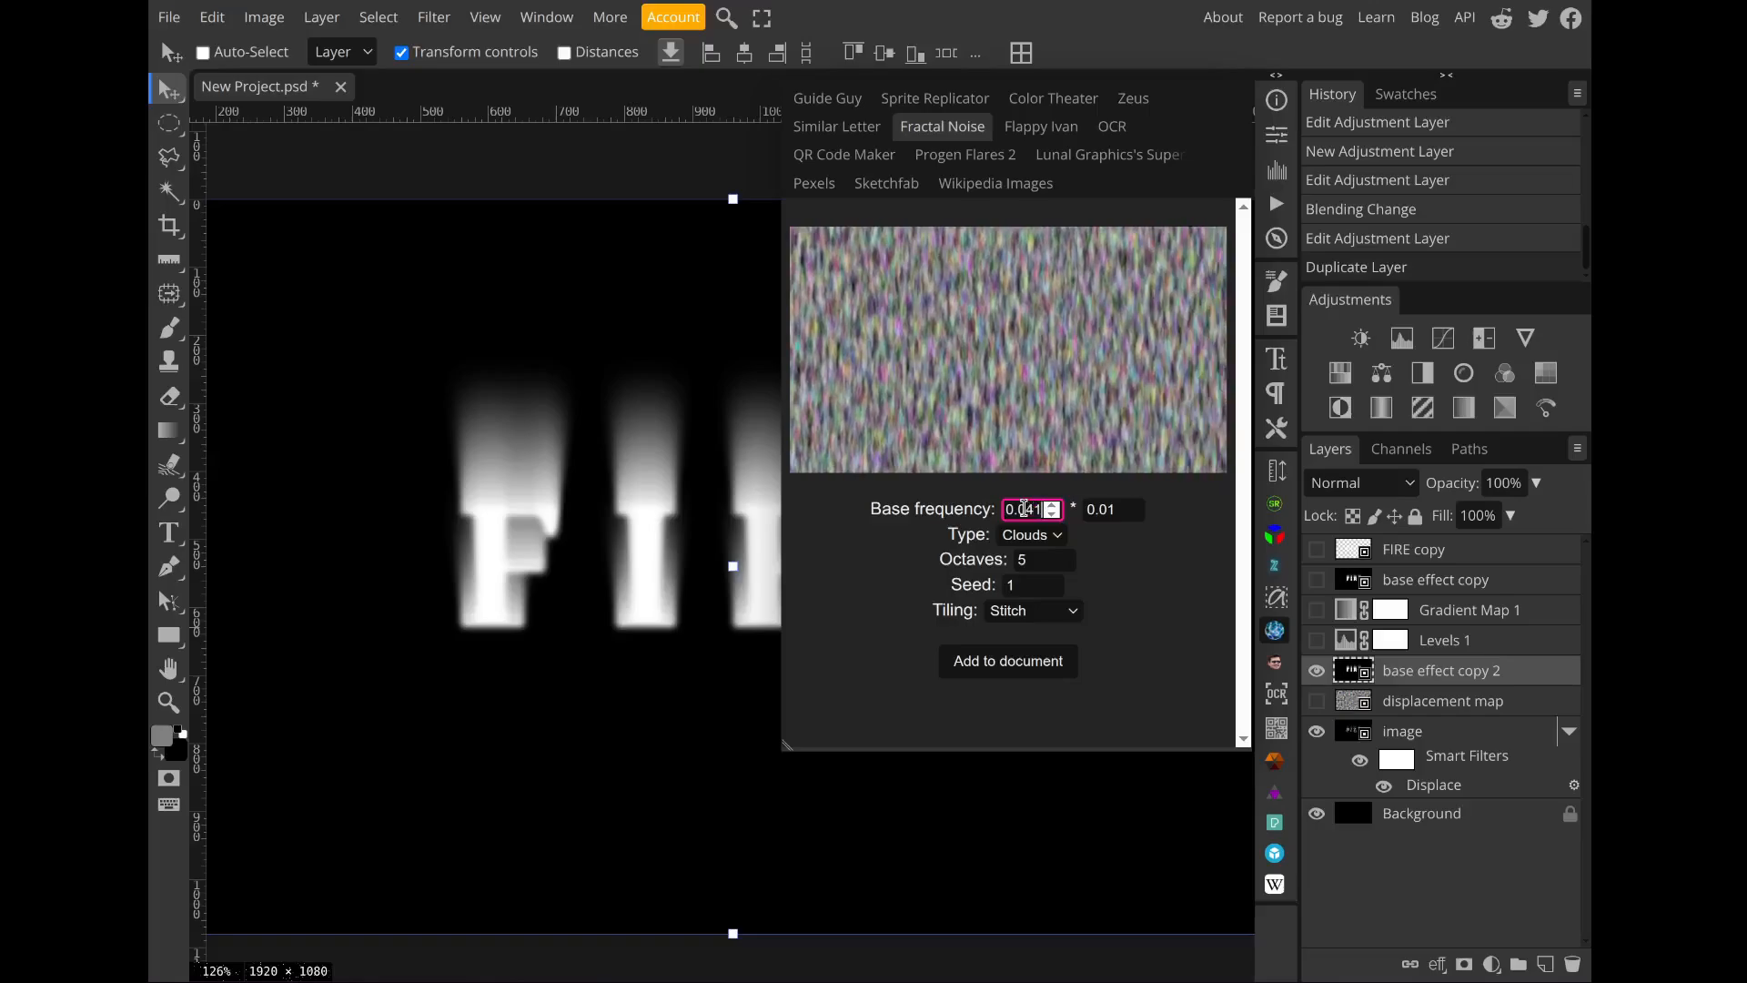
Step: Set the second Fractal Noise base frequency to 0.042 and match the first one to 0.042
click(1097, 512)
key(Up)
key(Up)
key(Up)
key(Up)
key(Up)
key(Up)
key(Up)
key(Up)
key(Up)
key(Up)
key(Up)
key(Up)
key(Up)
key(Up)
key(Up)
key(Up)
key(Up)
key(Up)
key(Up)
key(Up)
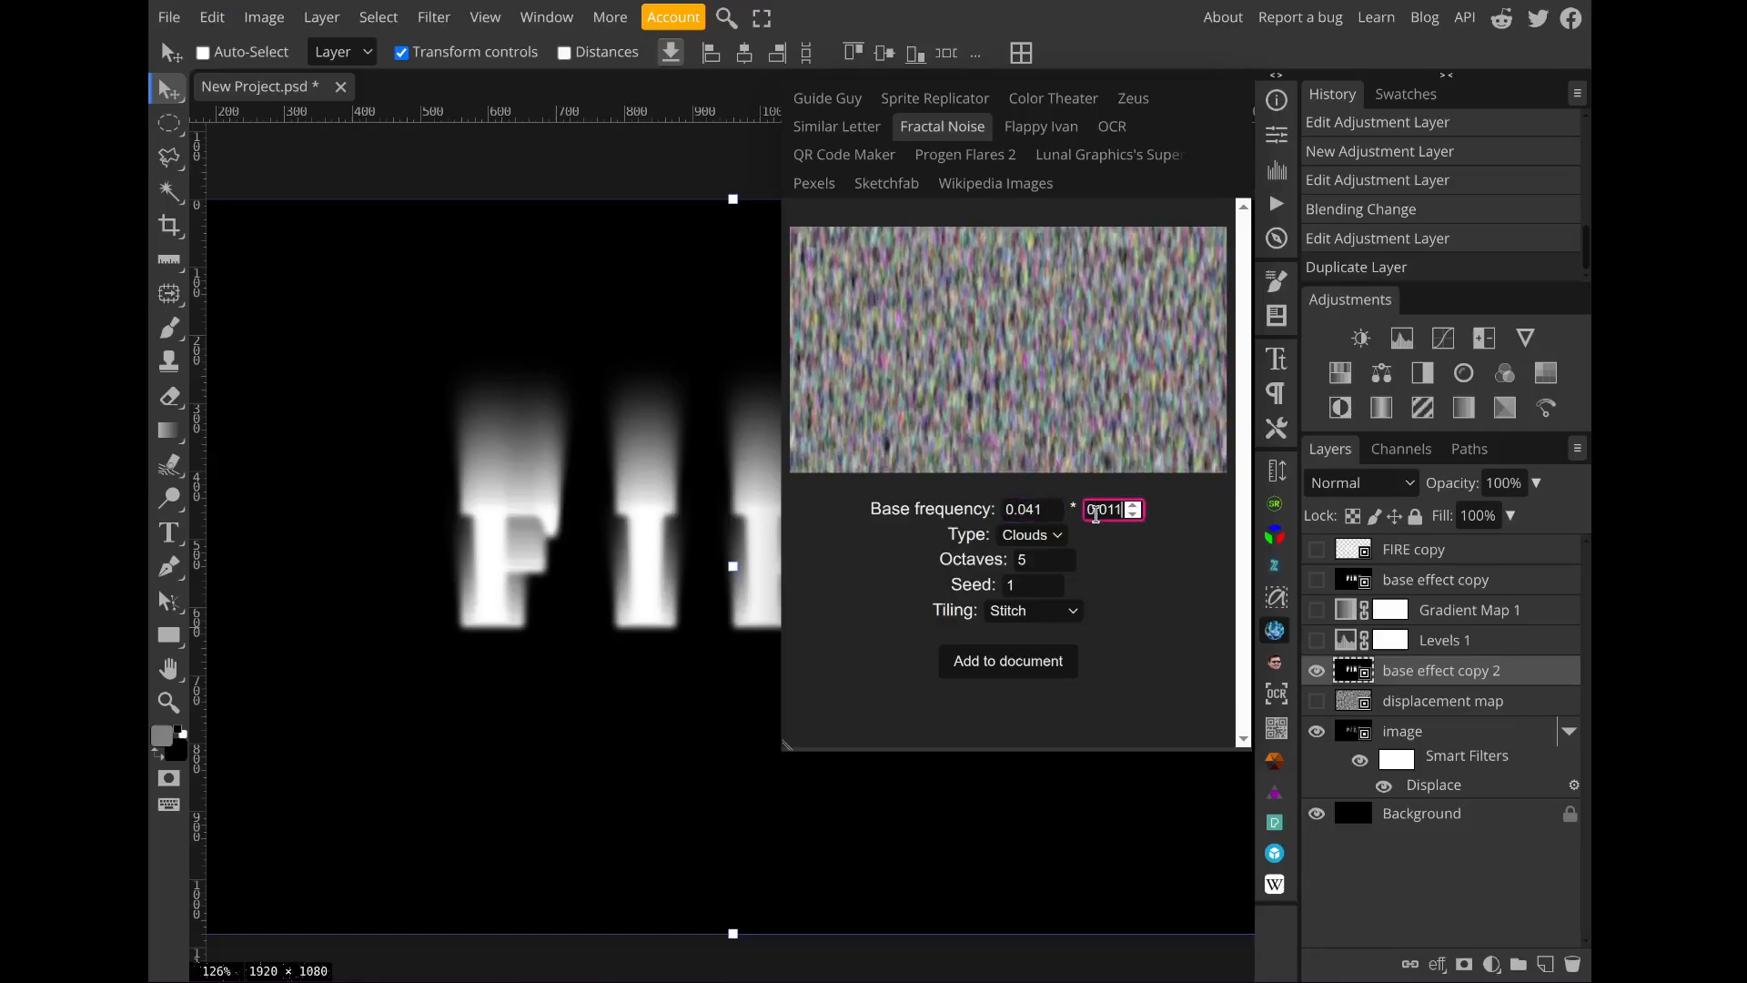
key(Up)
key(Up)
key(Up)
key(Up)
key(Up)
key(Up)
key(Up)
key(Up)
key(Up)
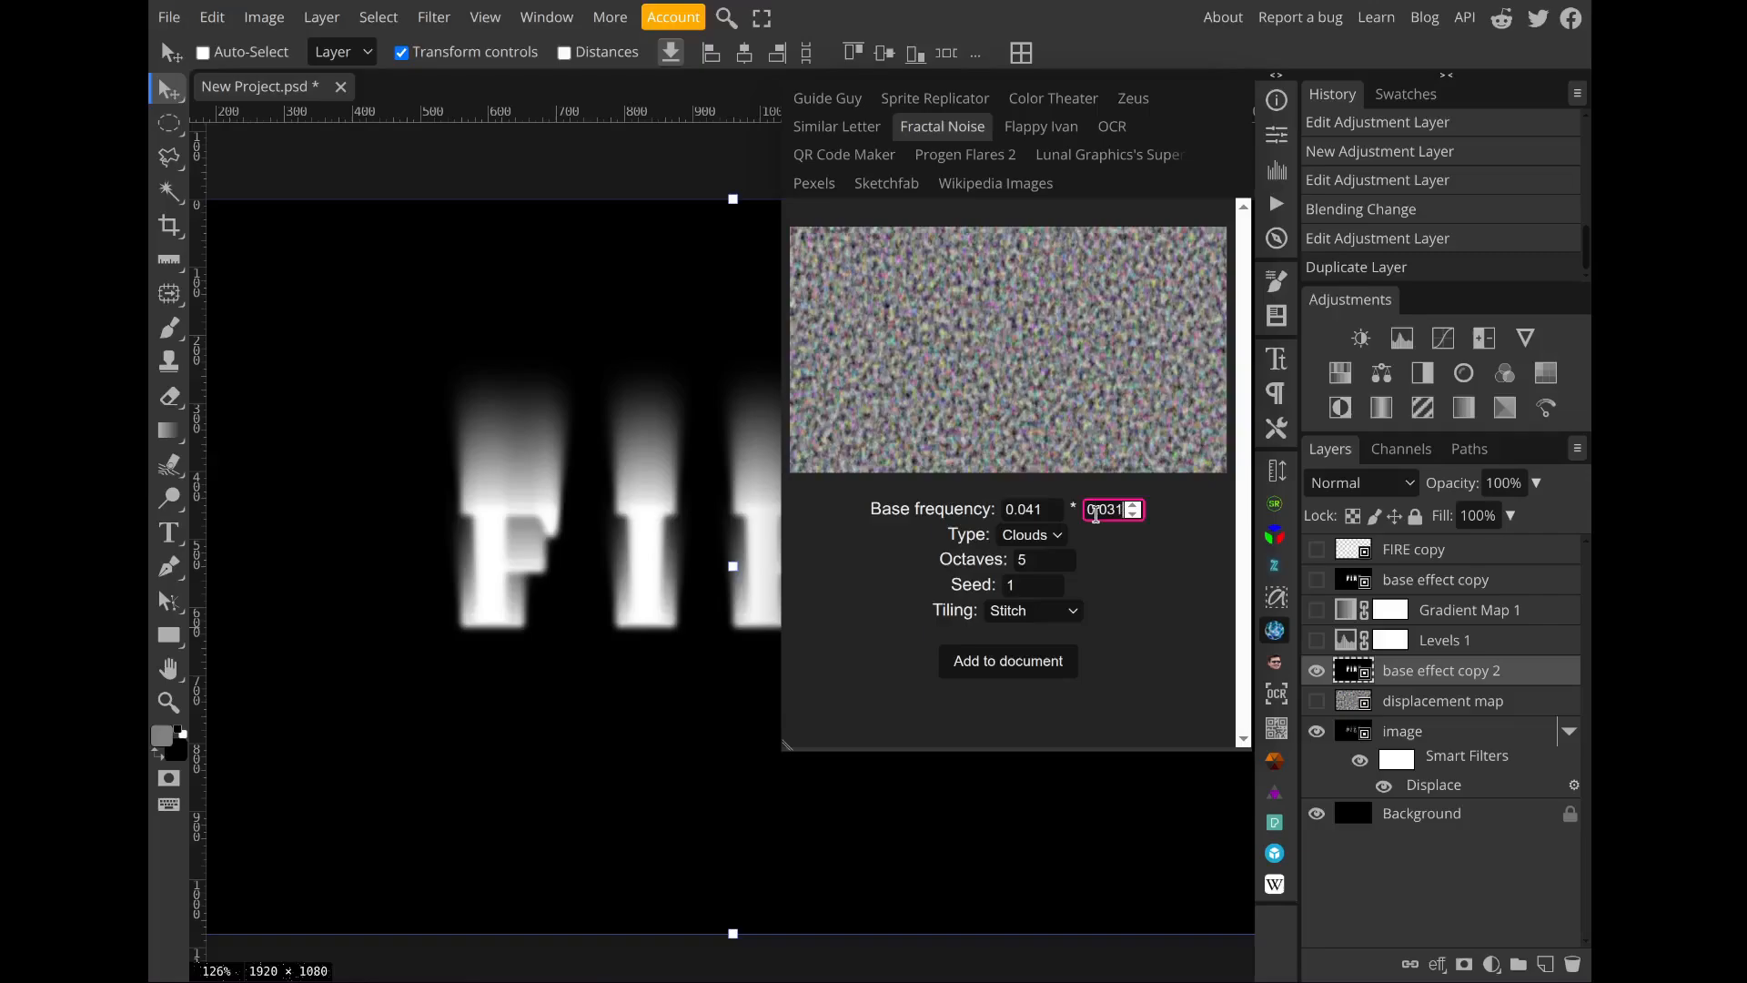
key(Up)
key(Up)
key(Up)
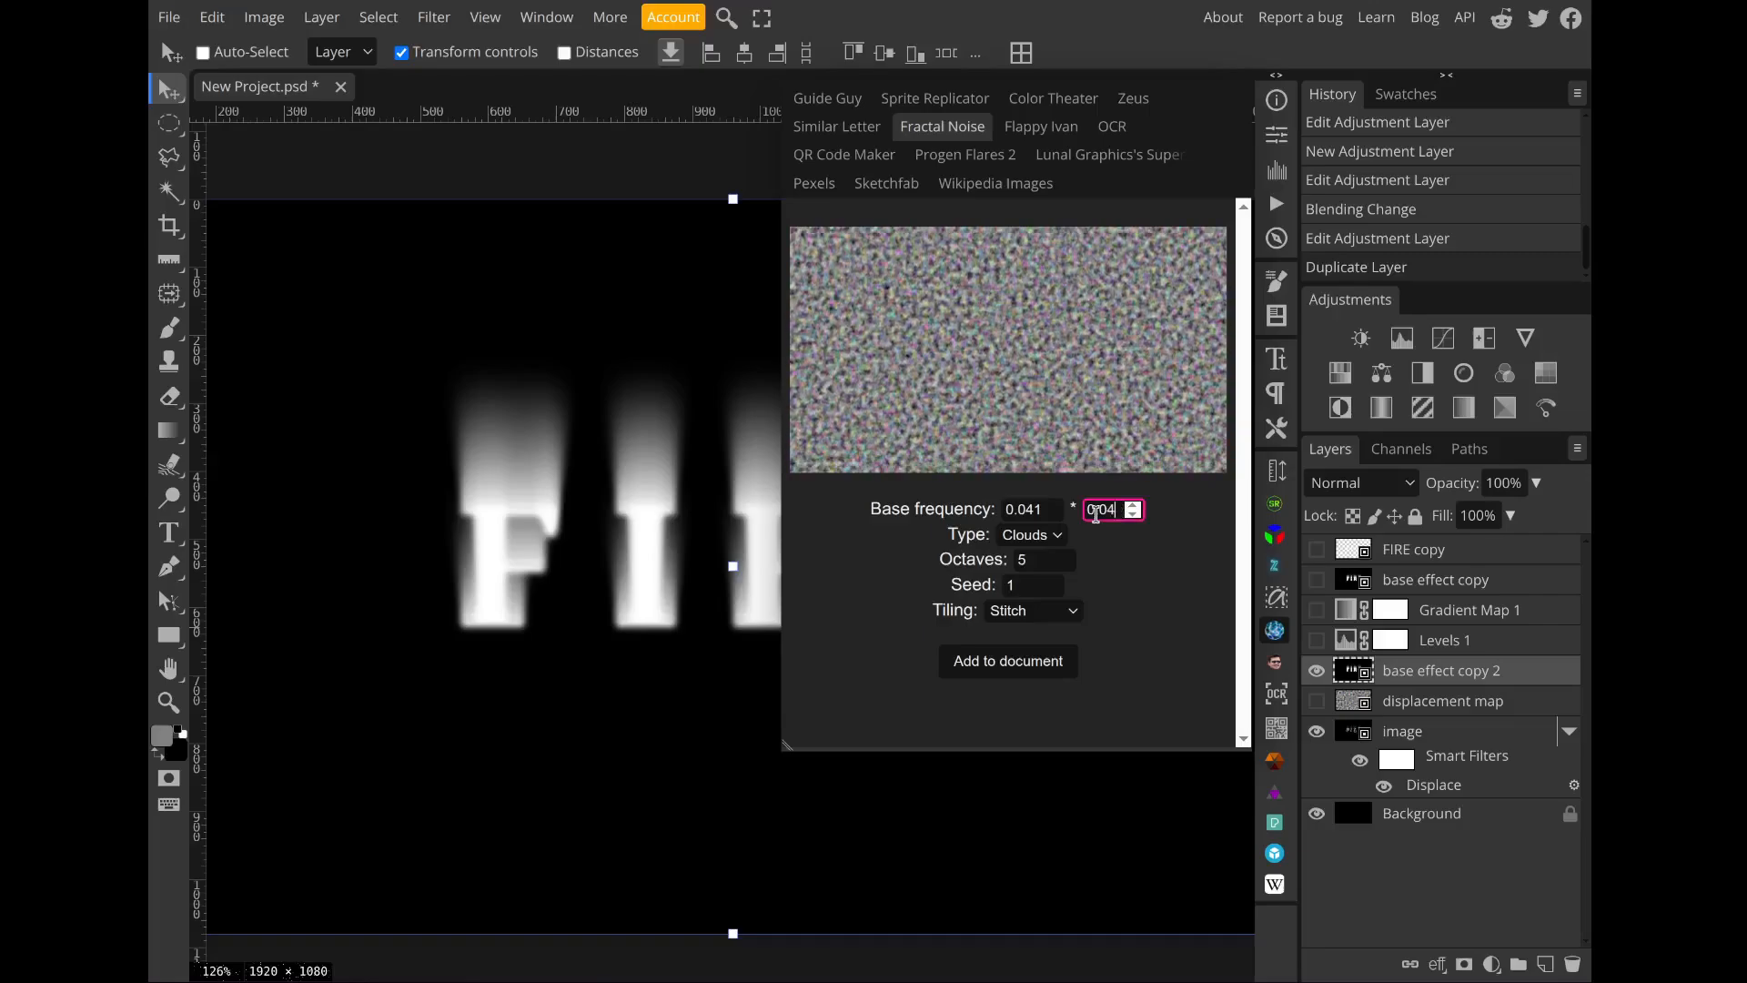
click(1045, 509)
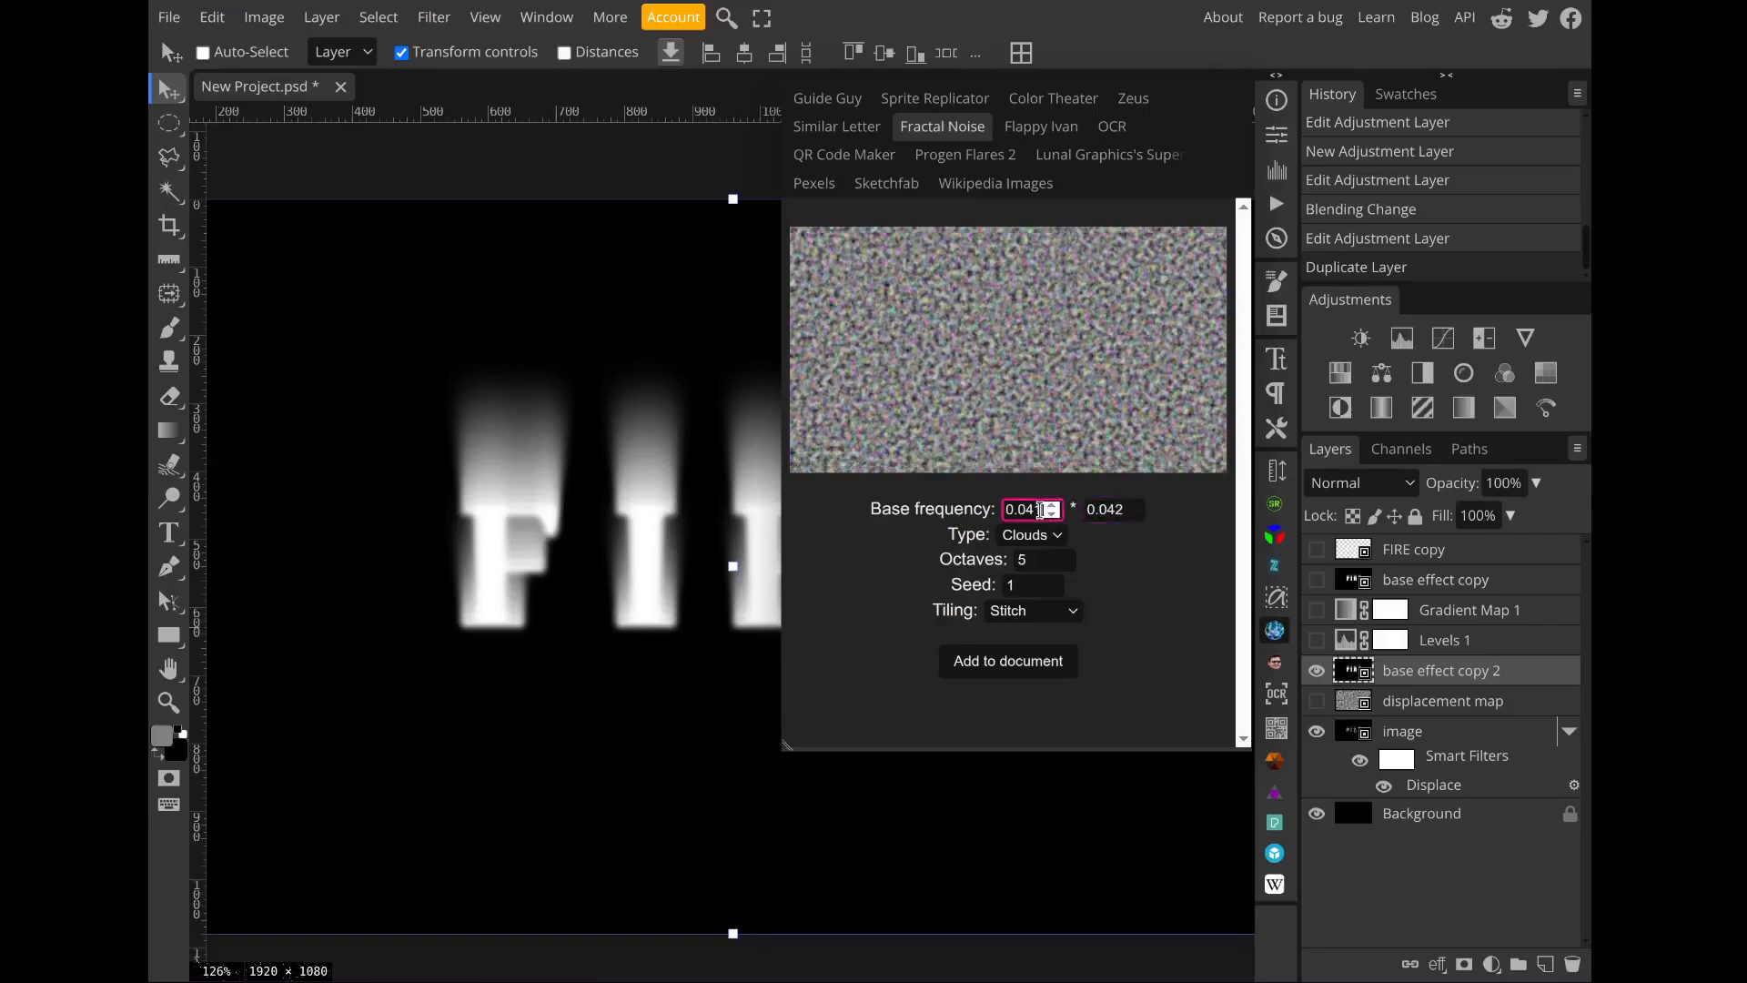
key(Up)
Step: Set the noise octaves to 2 and add the noise to the document at full canvas size above base effect copy 2
click(1043, 558)
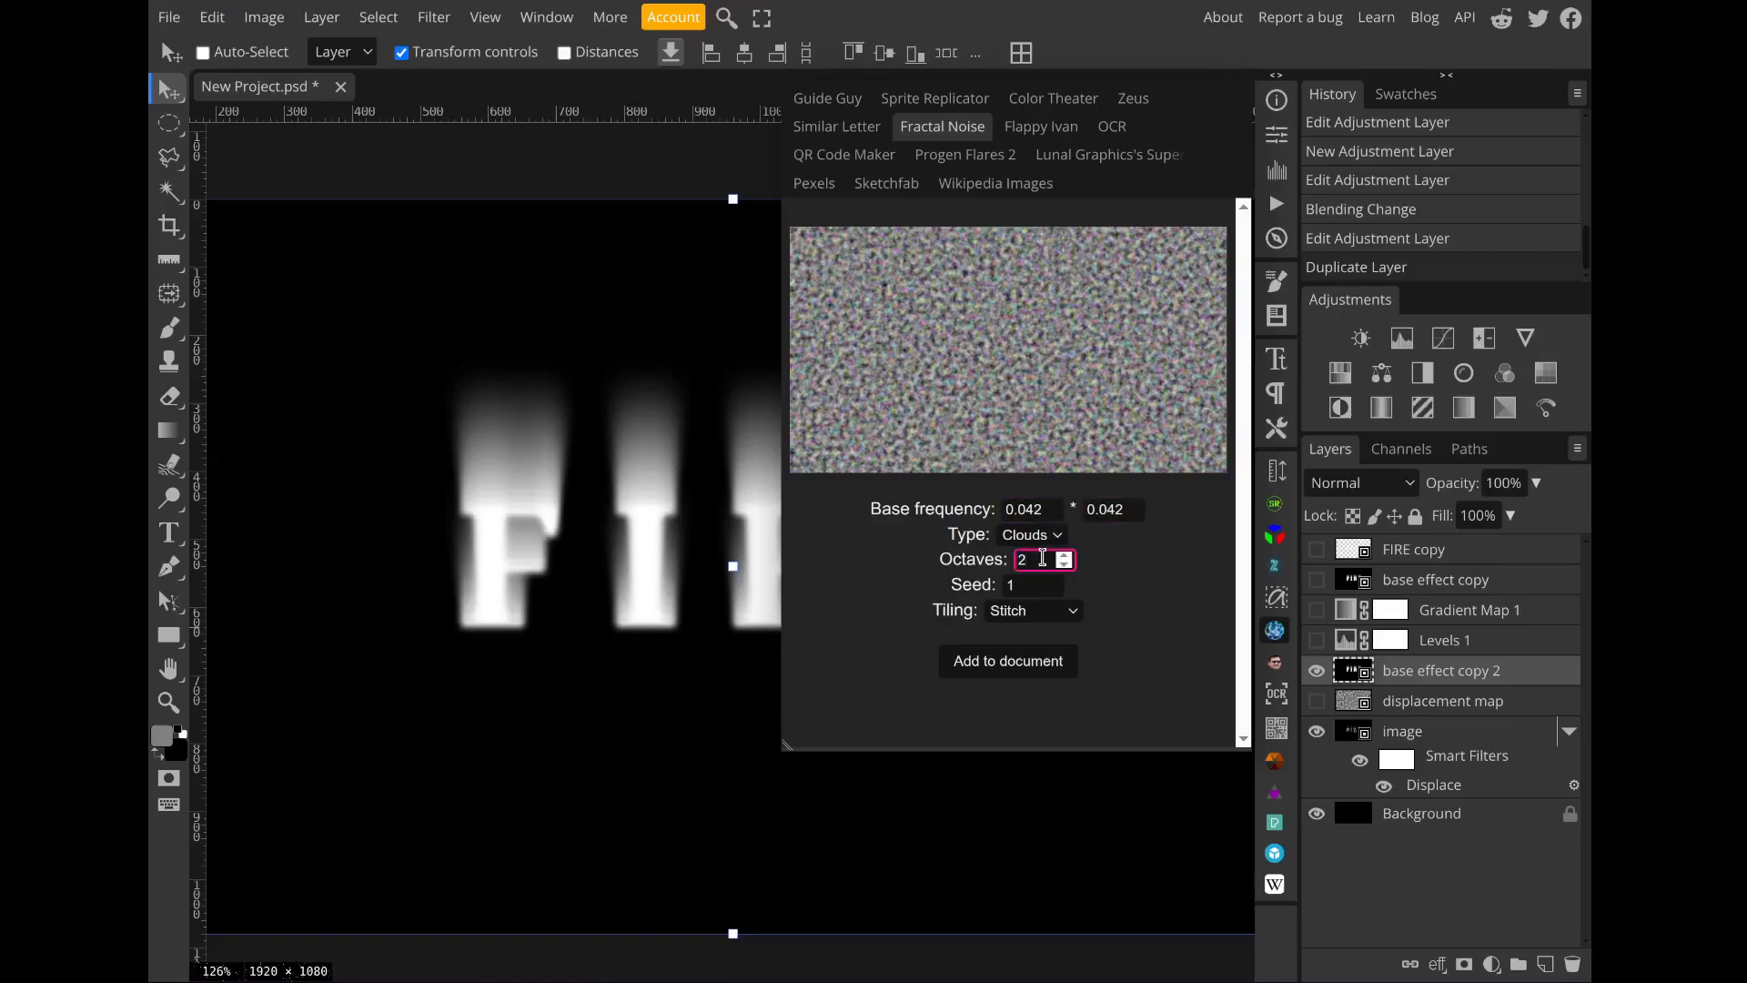
click(1051, 669)
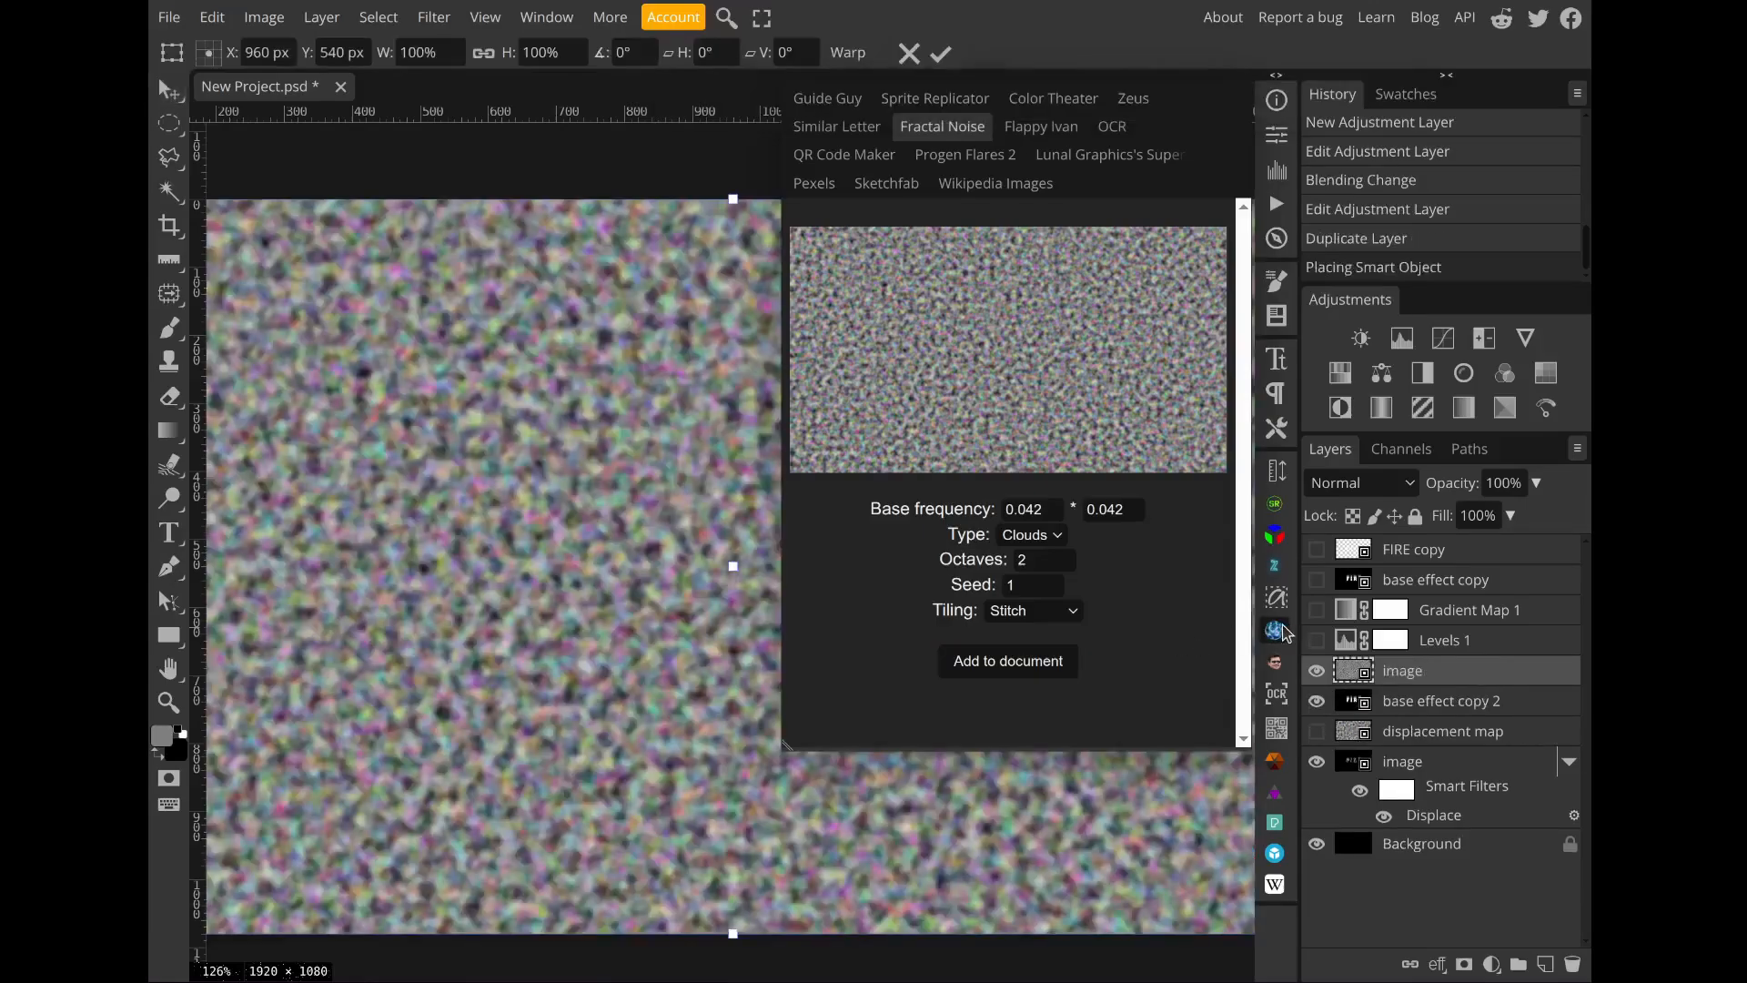
click(1283, 634)
click(941, 54)
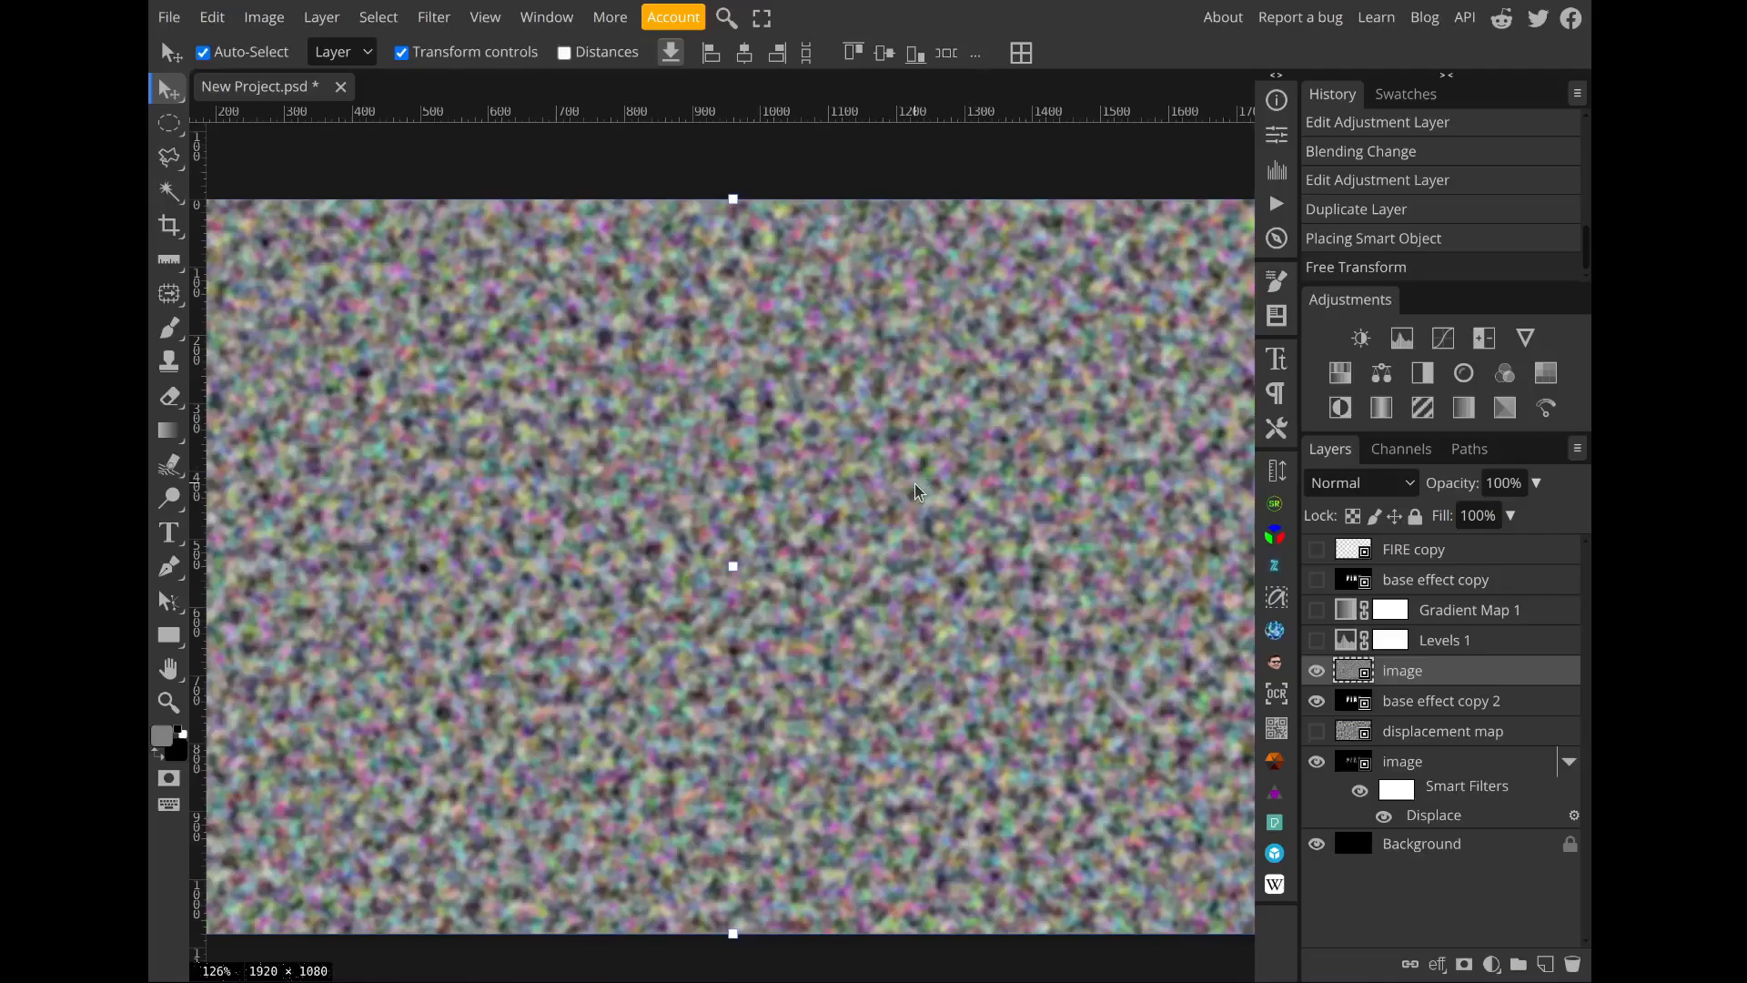
Step: Apply Levels to the noise layer above base effect copy 2, with input black at 180 and input white at 219
key(ctrl+l)
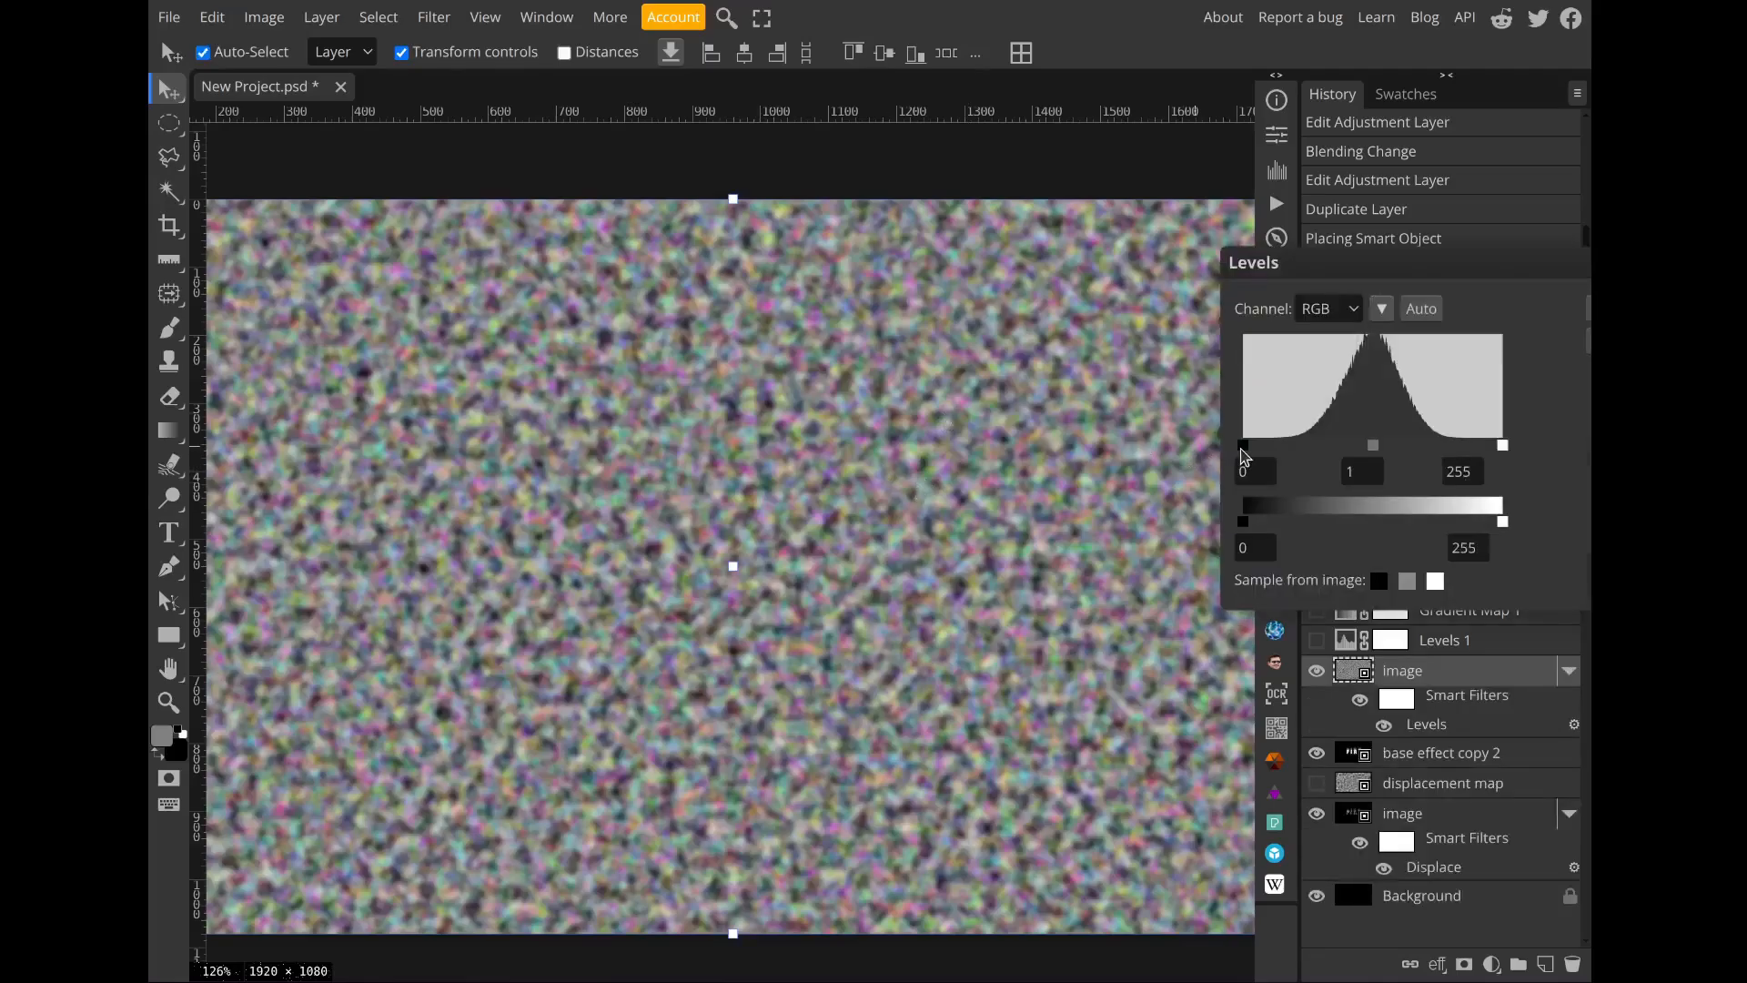
drag(1271, 451, 1417, 447)
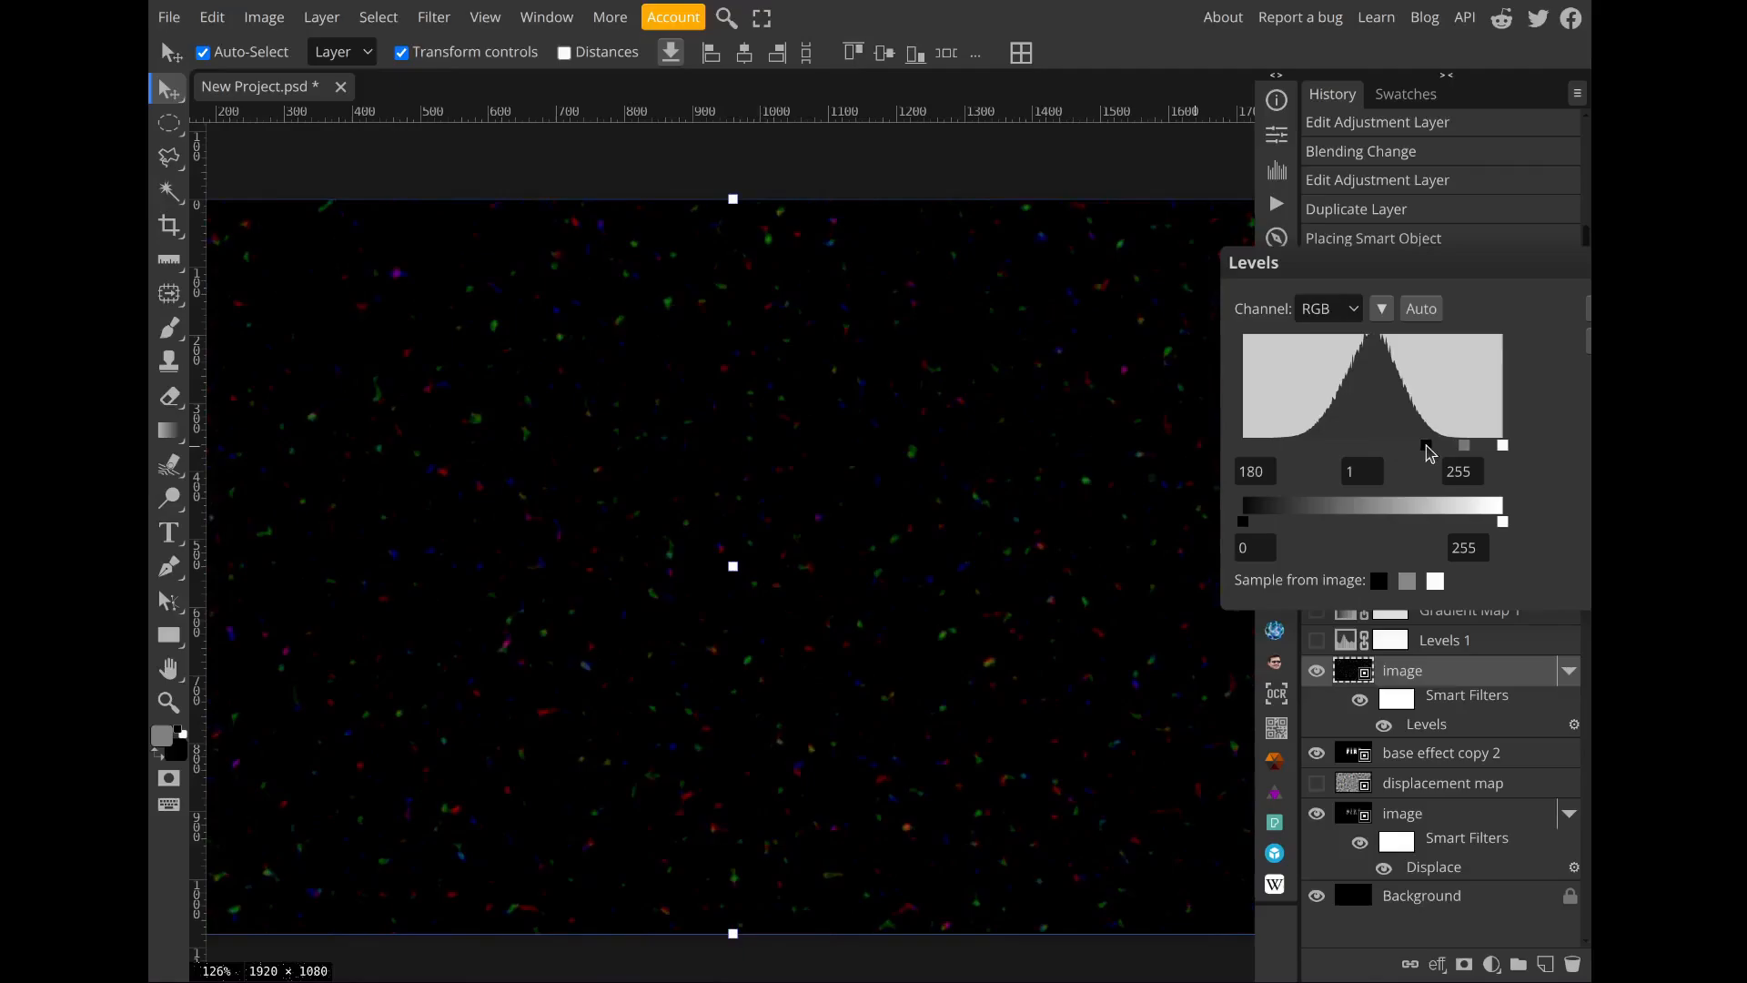
drag(1503, 447, 1474, 454)
scroll(812, 551, up, 3)
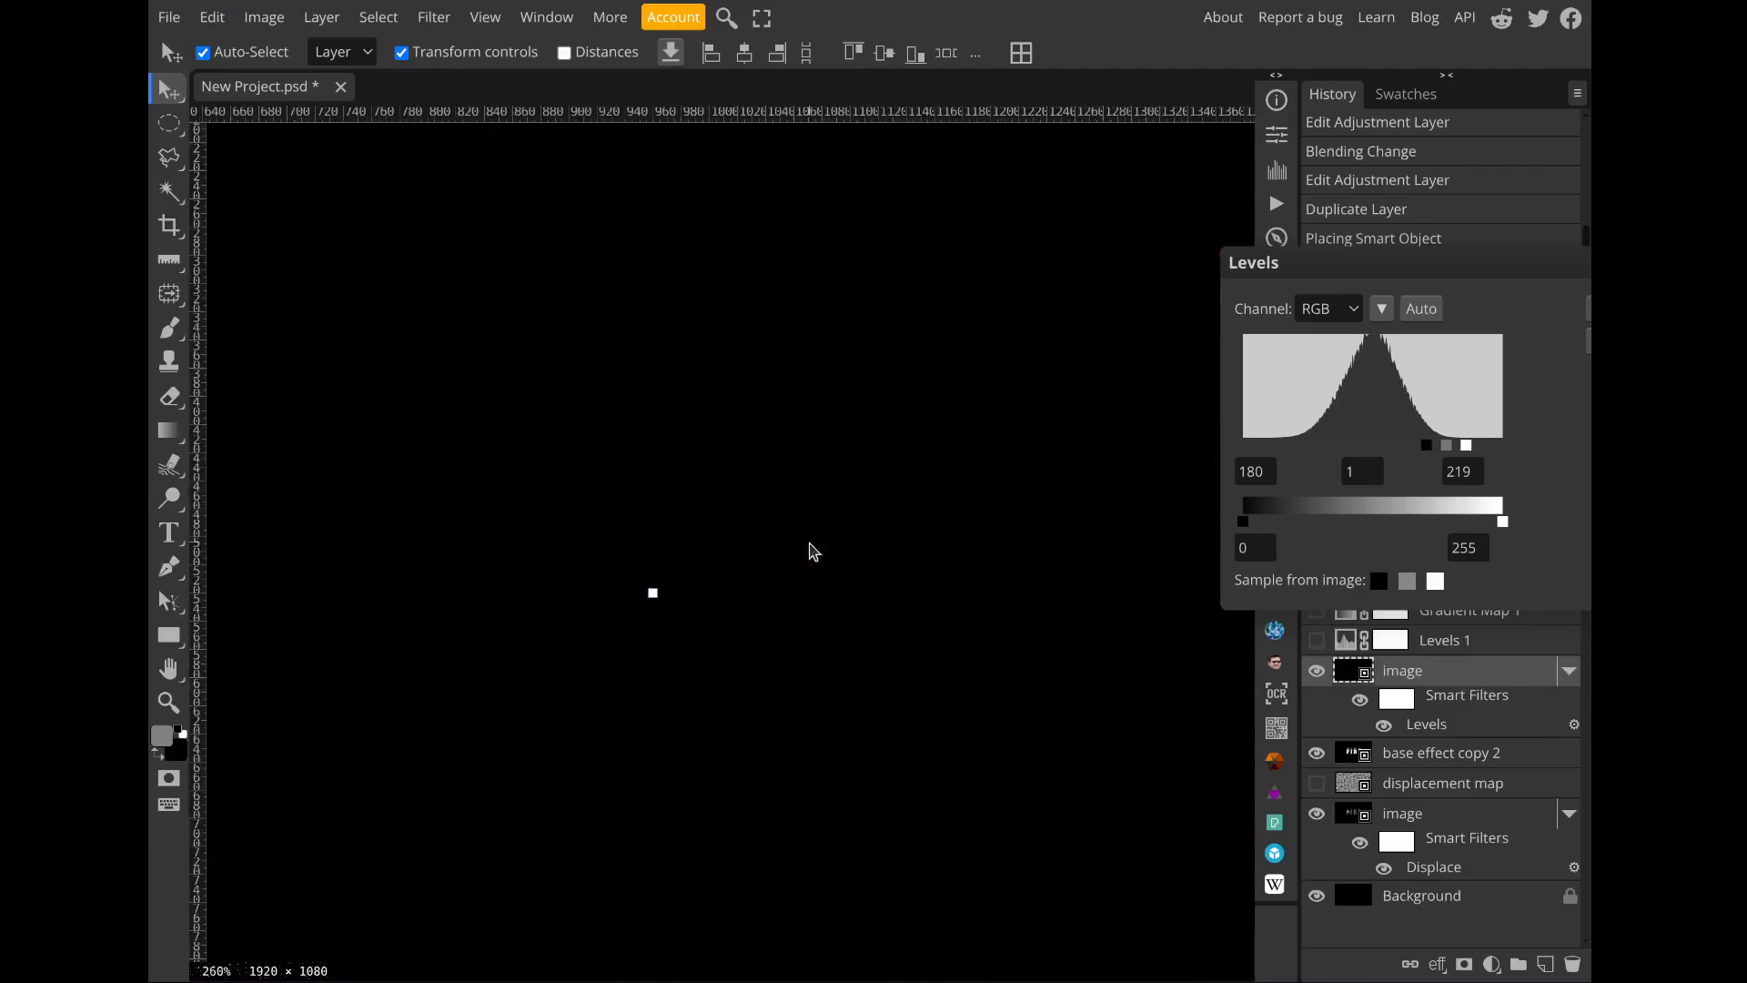
scroll(838, 521, down, 3)
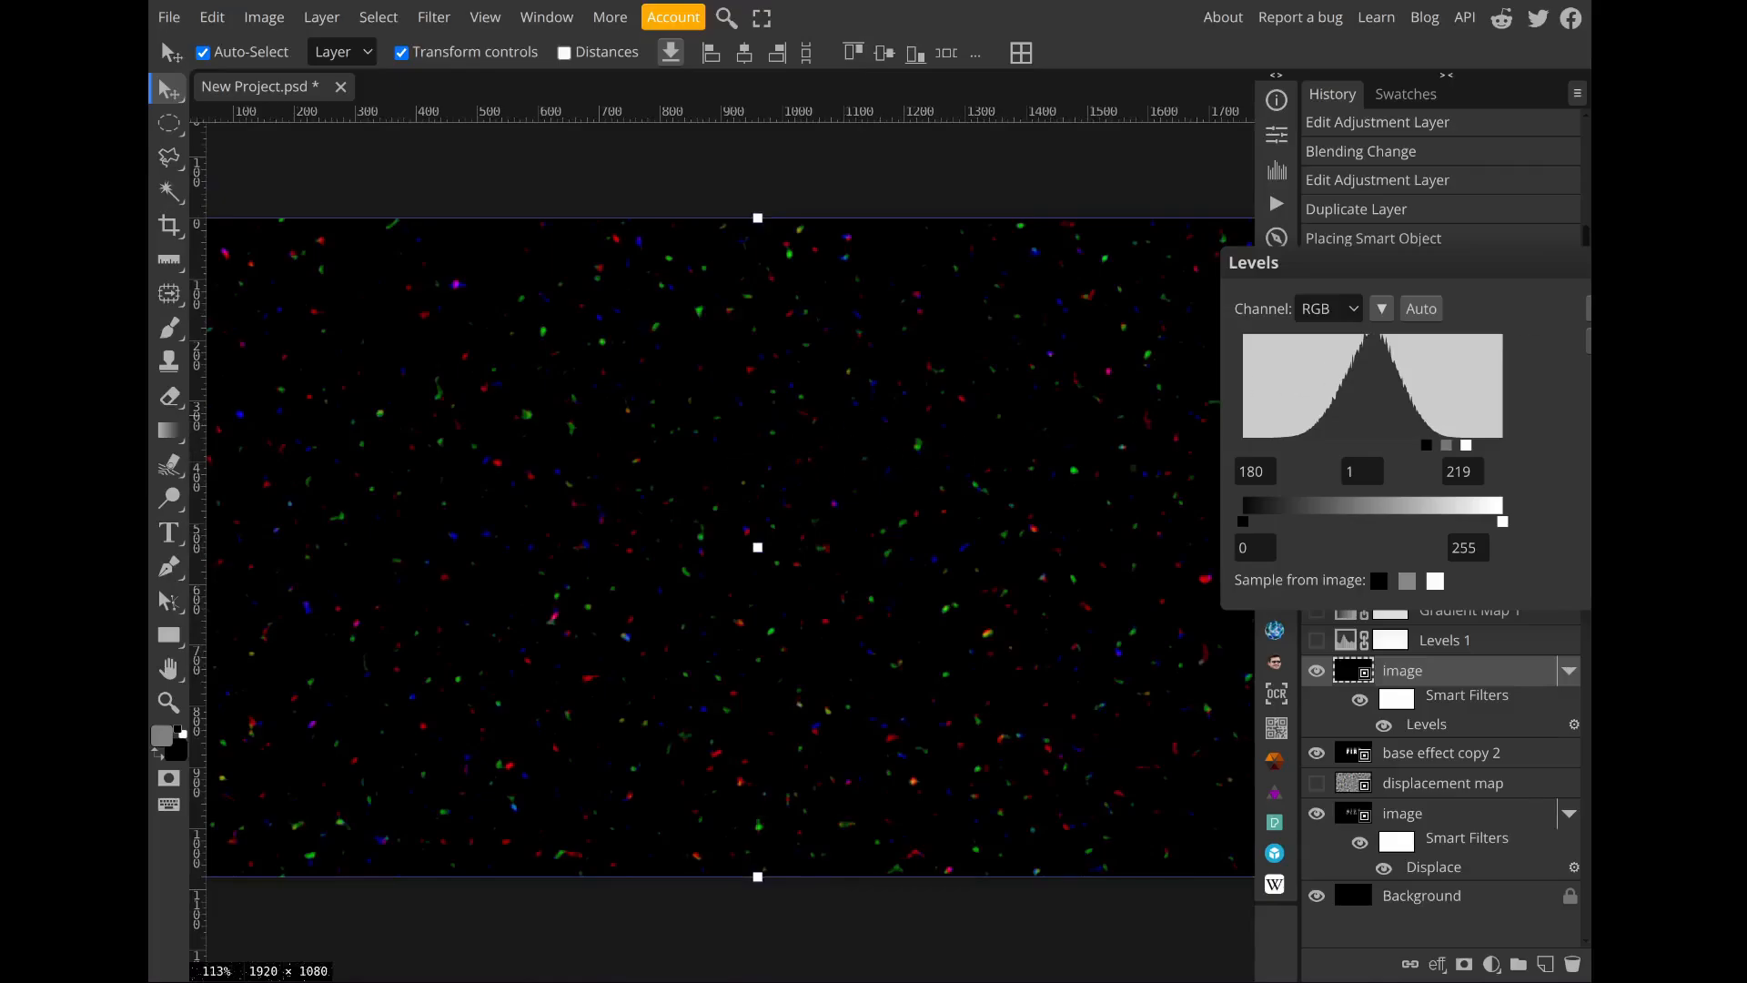
click(1609, 308)
Step: Set the noise layer's blend mode to Multiply and compare the specks with the layer hidden and shown
click(1397, 487)
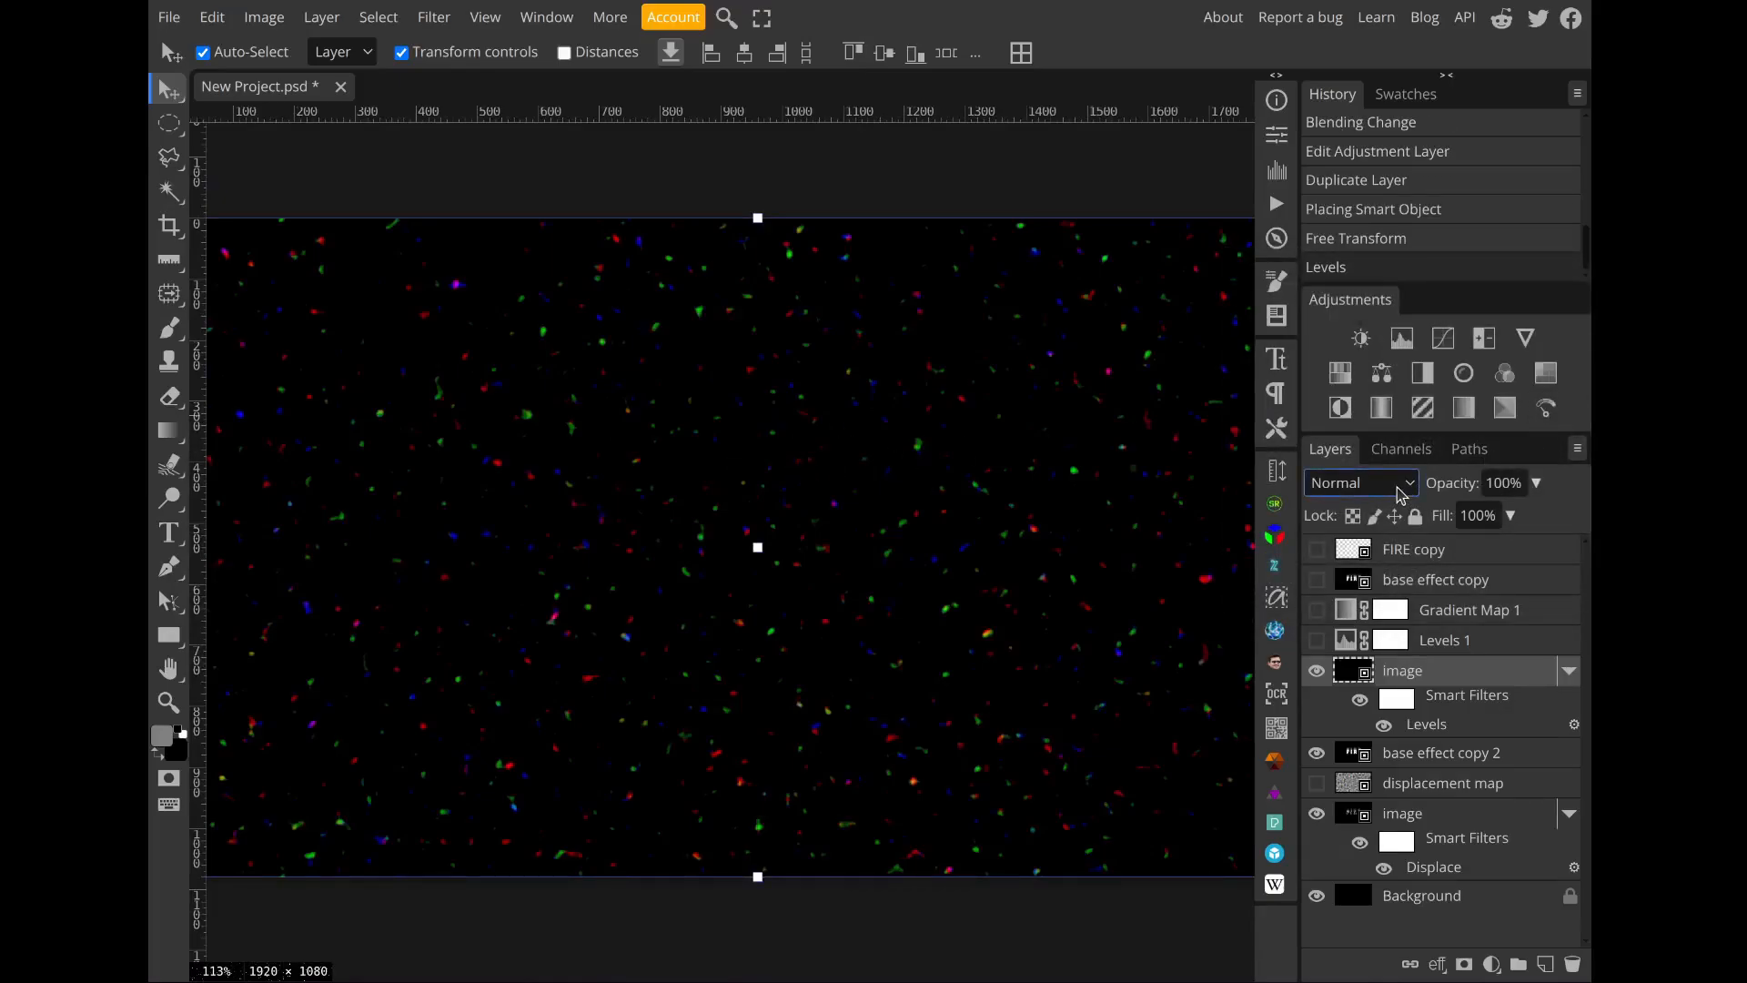
click(1375, 107)
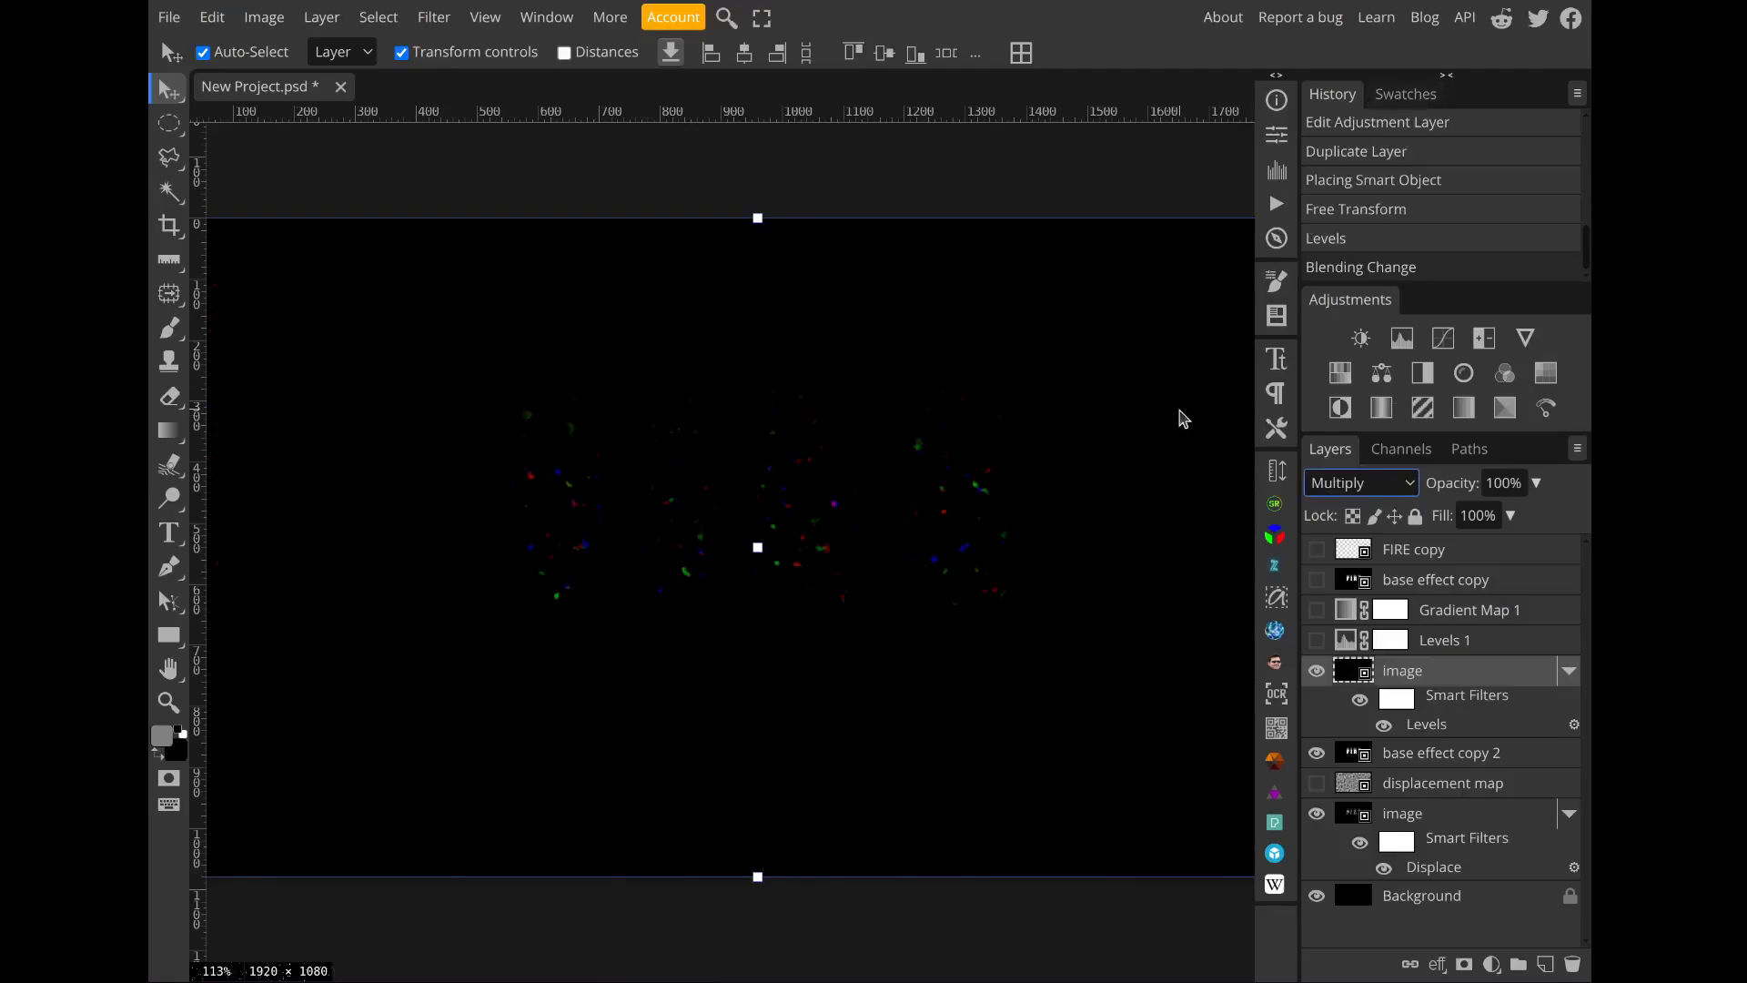
click(1319, 673)
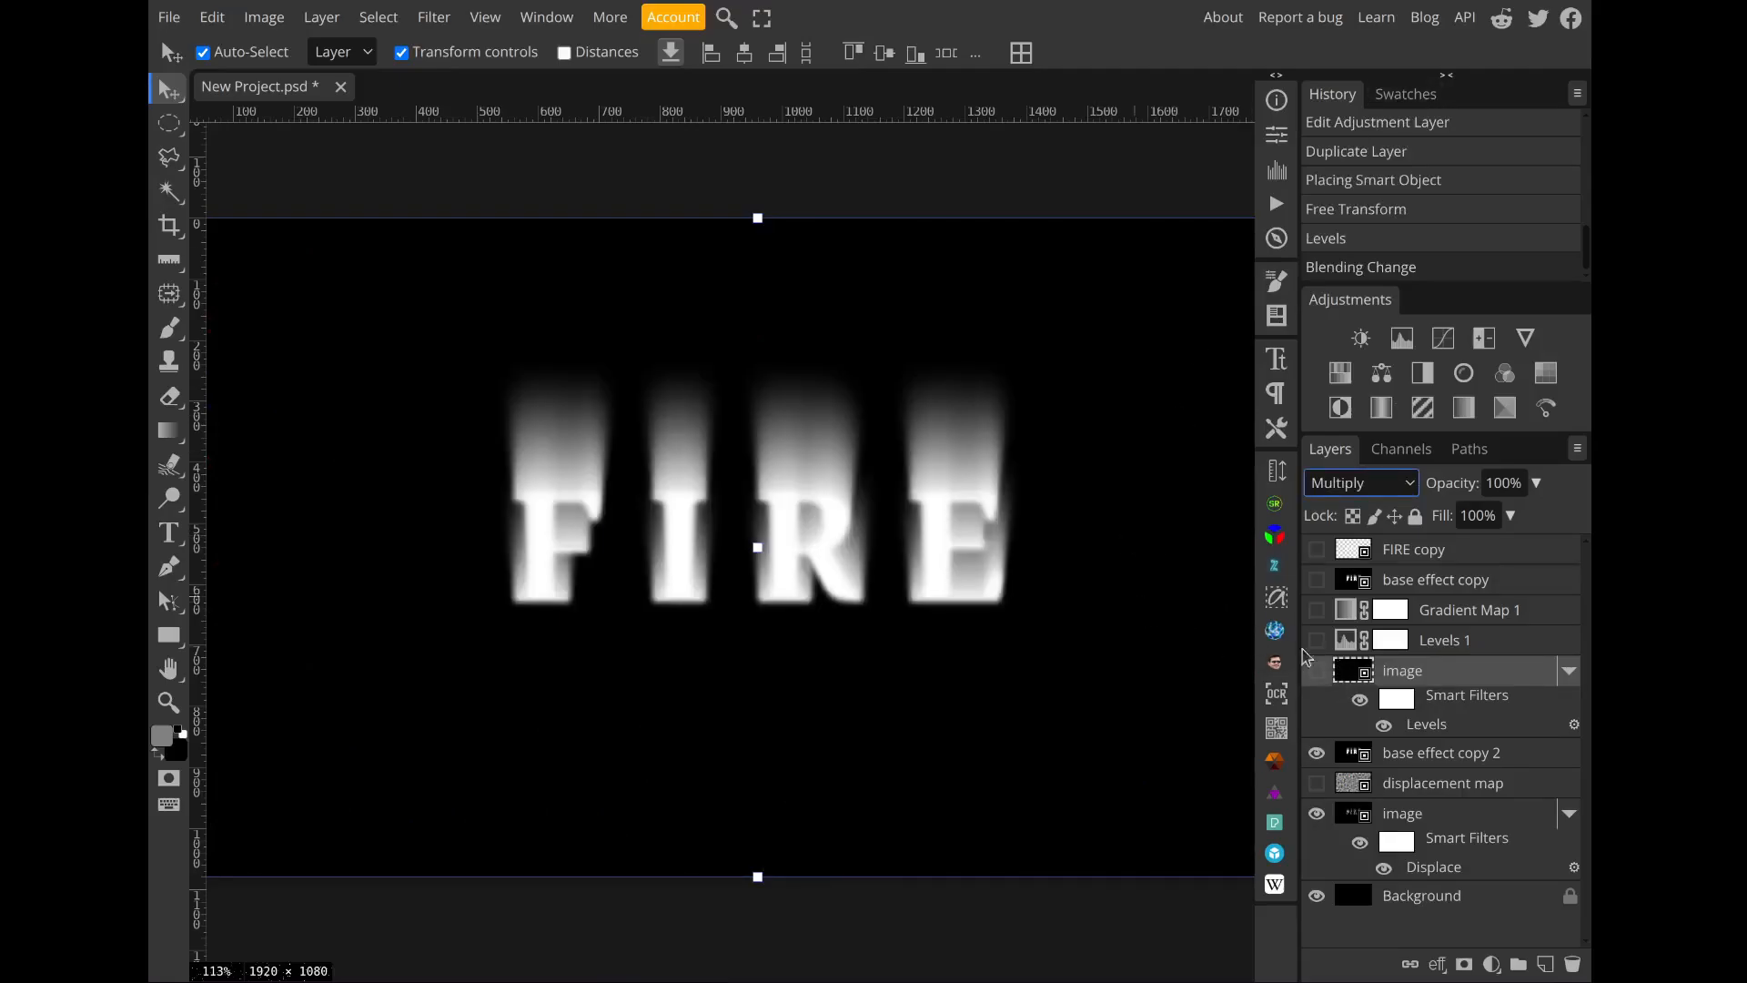
click(1316, 673)
scroll(877, 592, up, 5)
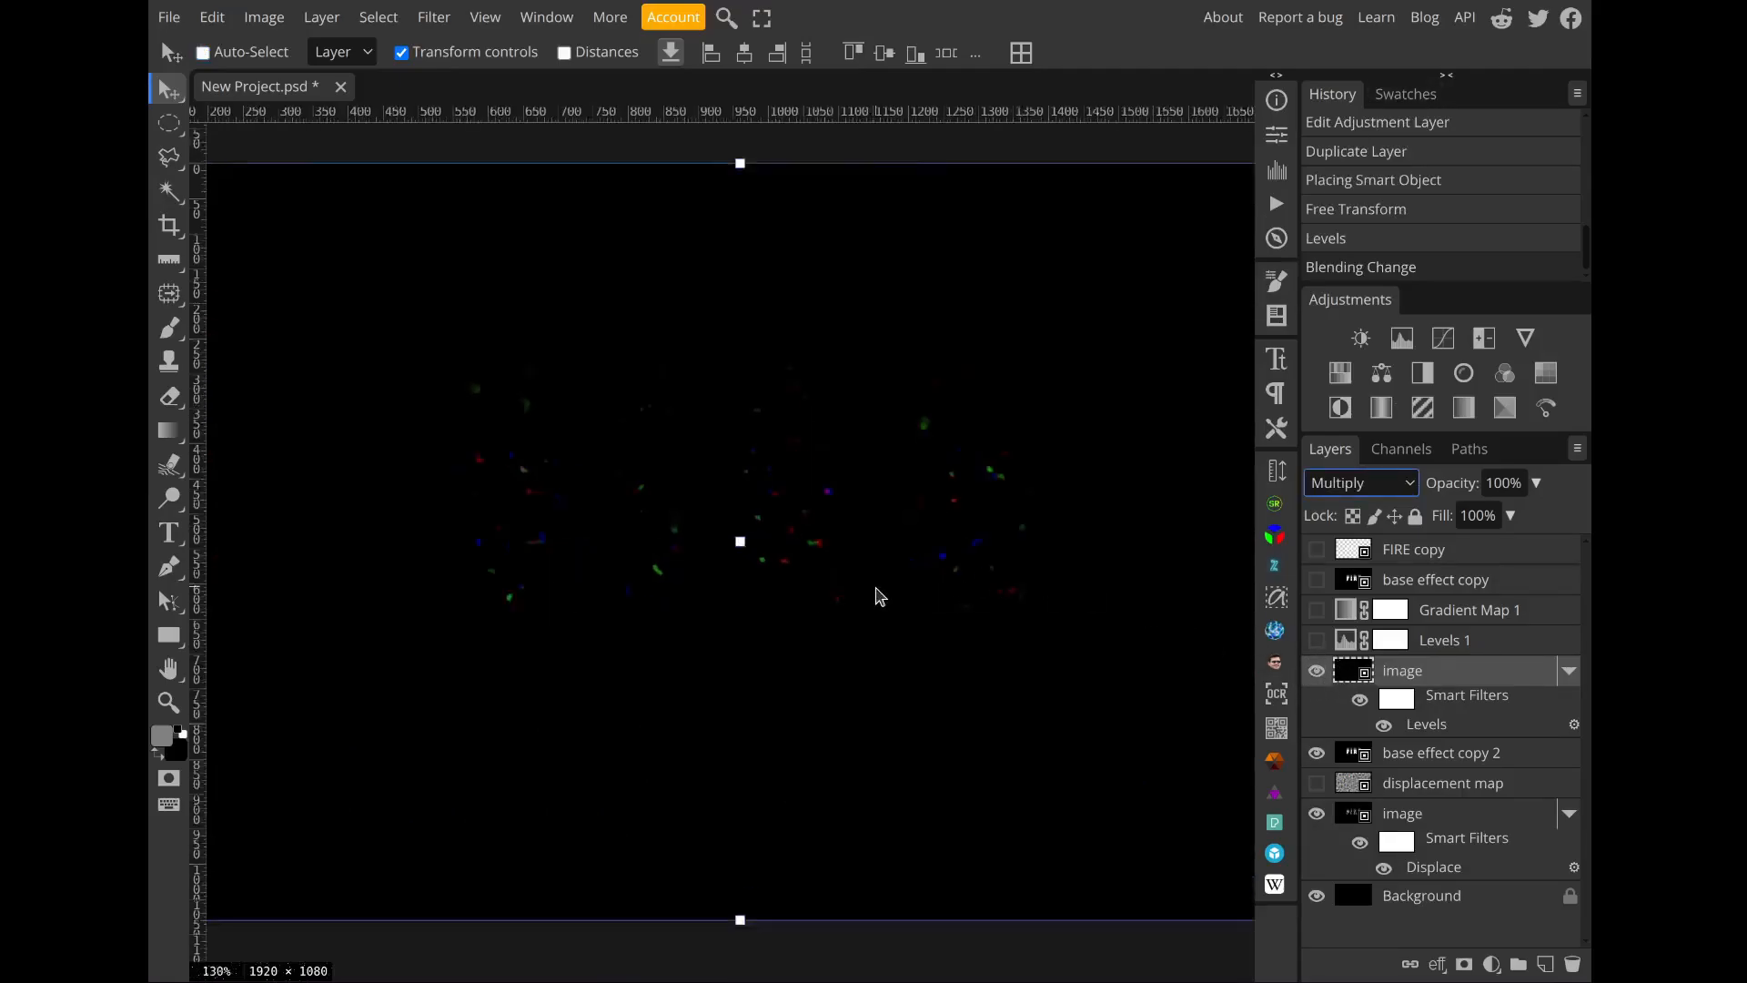
scroll(1024, 690, up, 4)
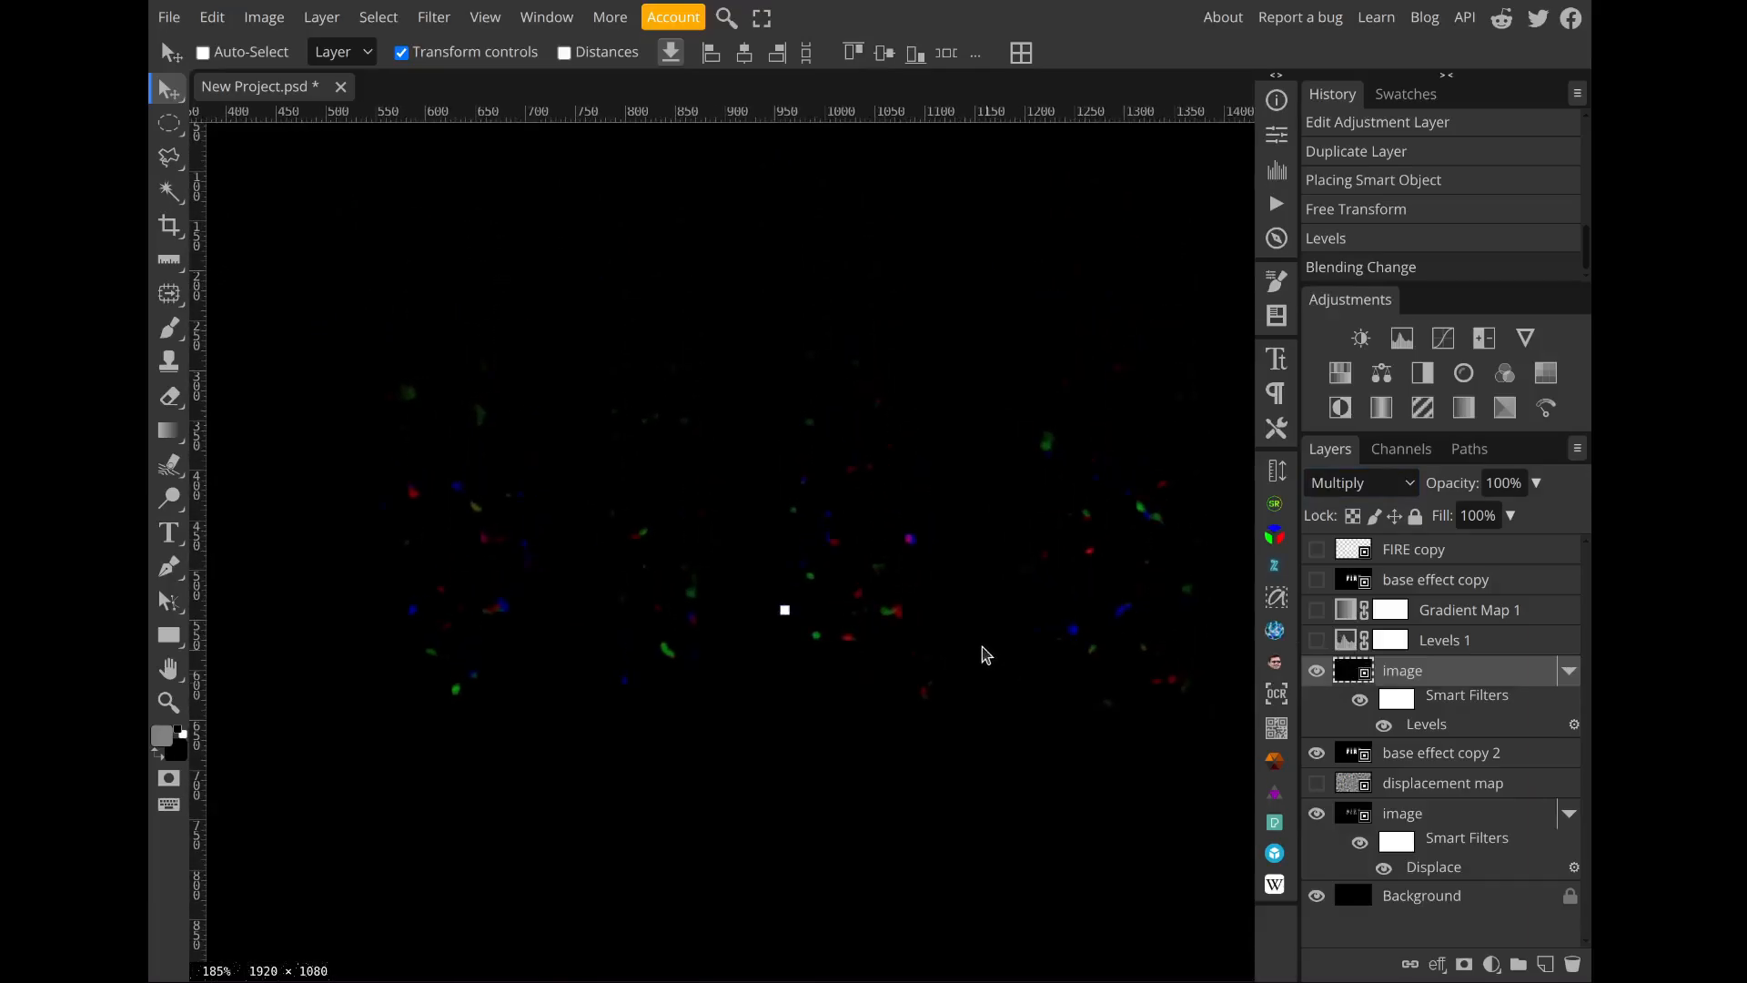
scroll(984, 651, right, 3)
scroll(983, 652, left, 3)
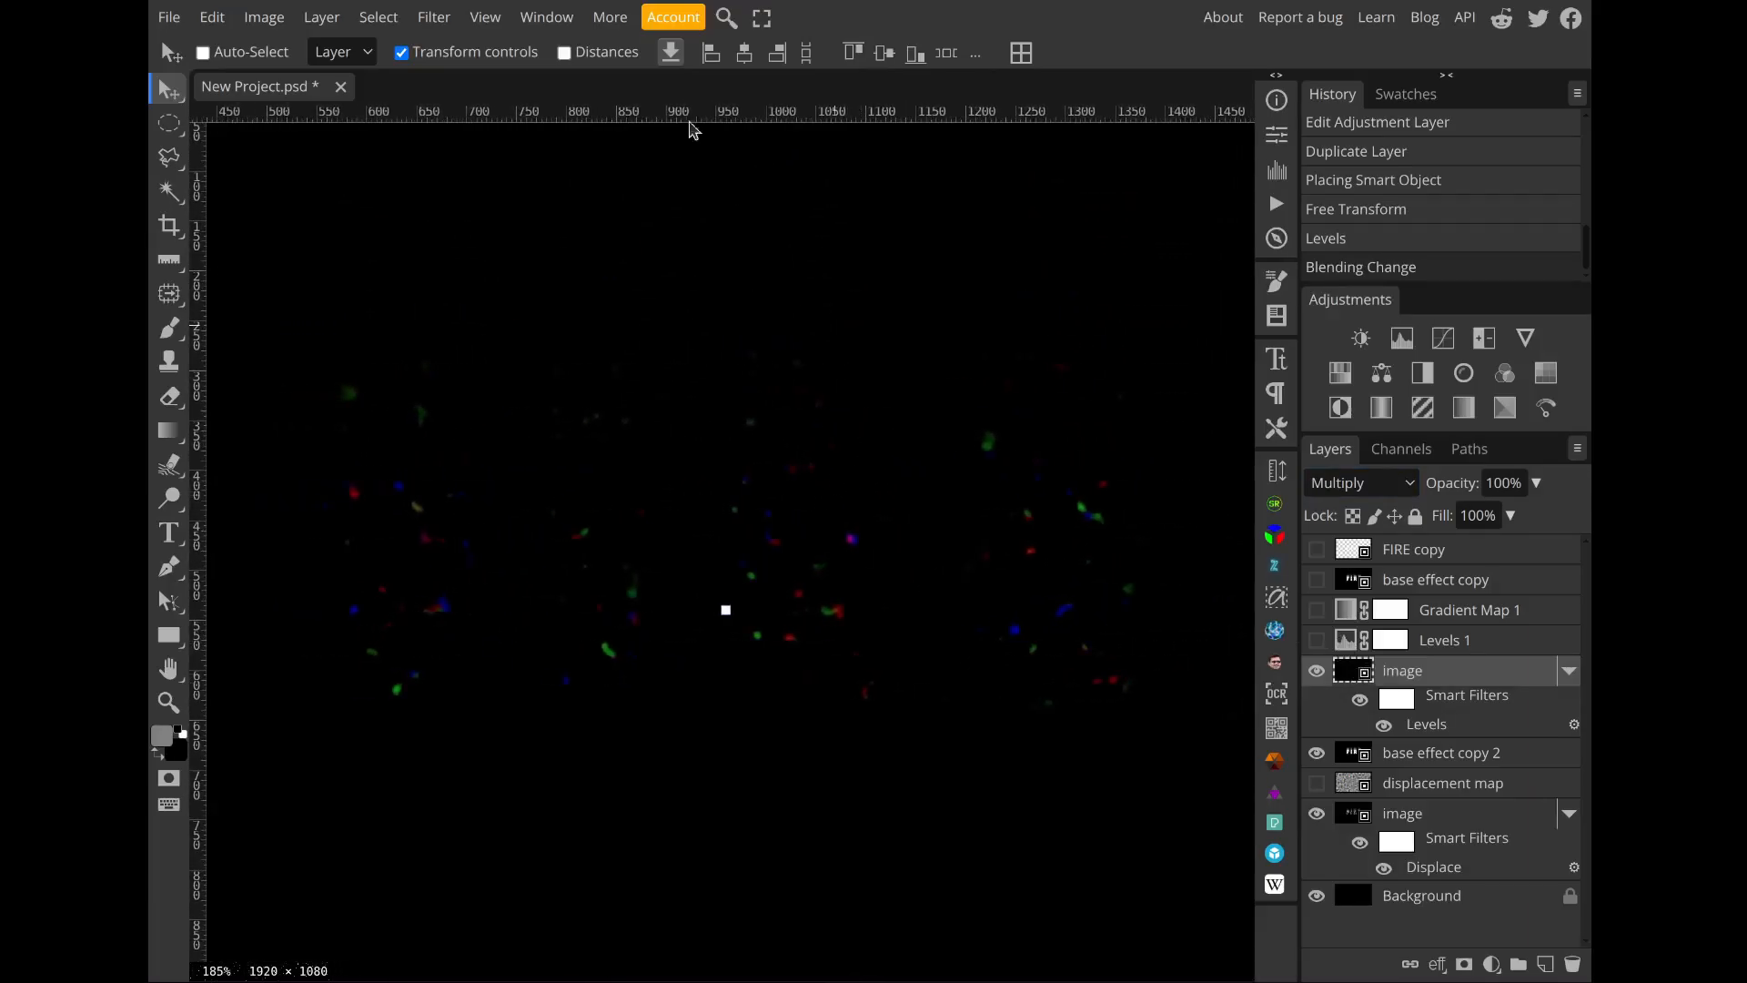
Step: Apply a Repeat filter to the noise layer with a scale of 88%
click(437, 18)
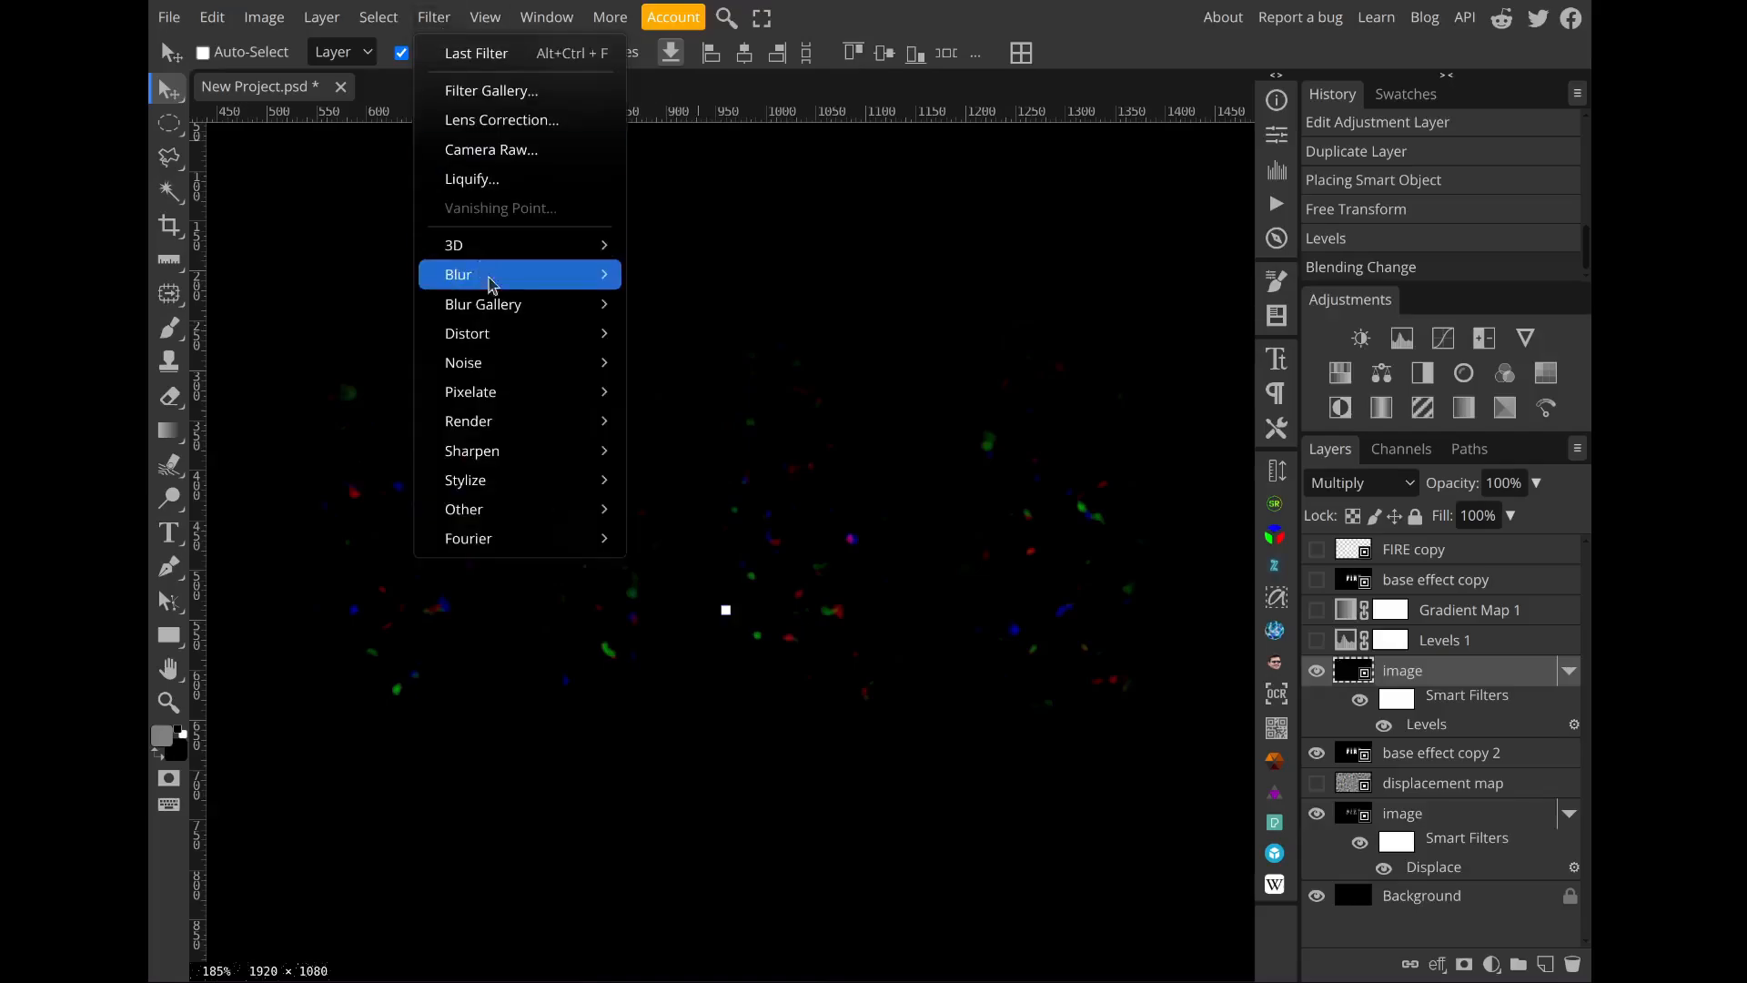
mouse_move(538, 509)
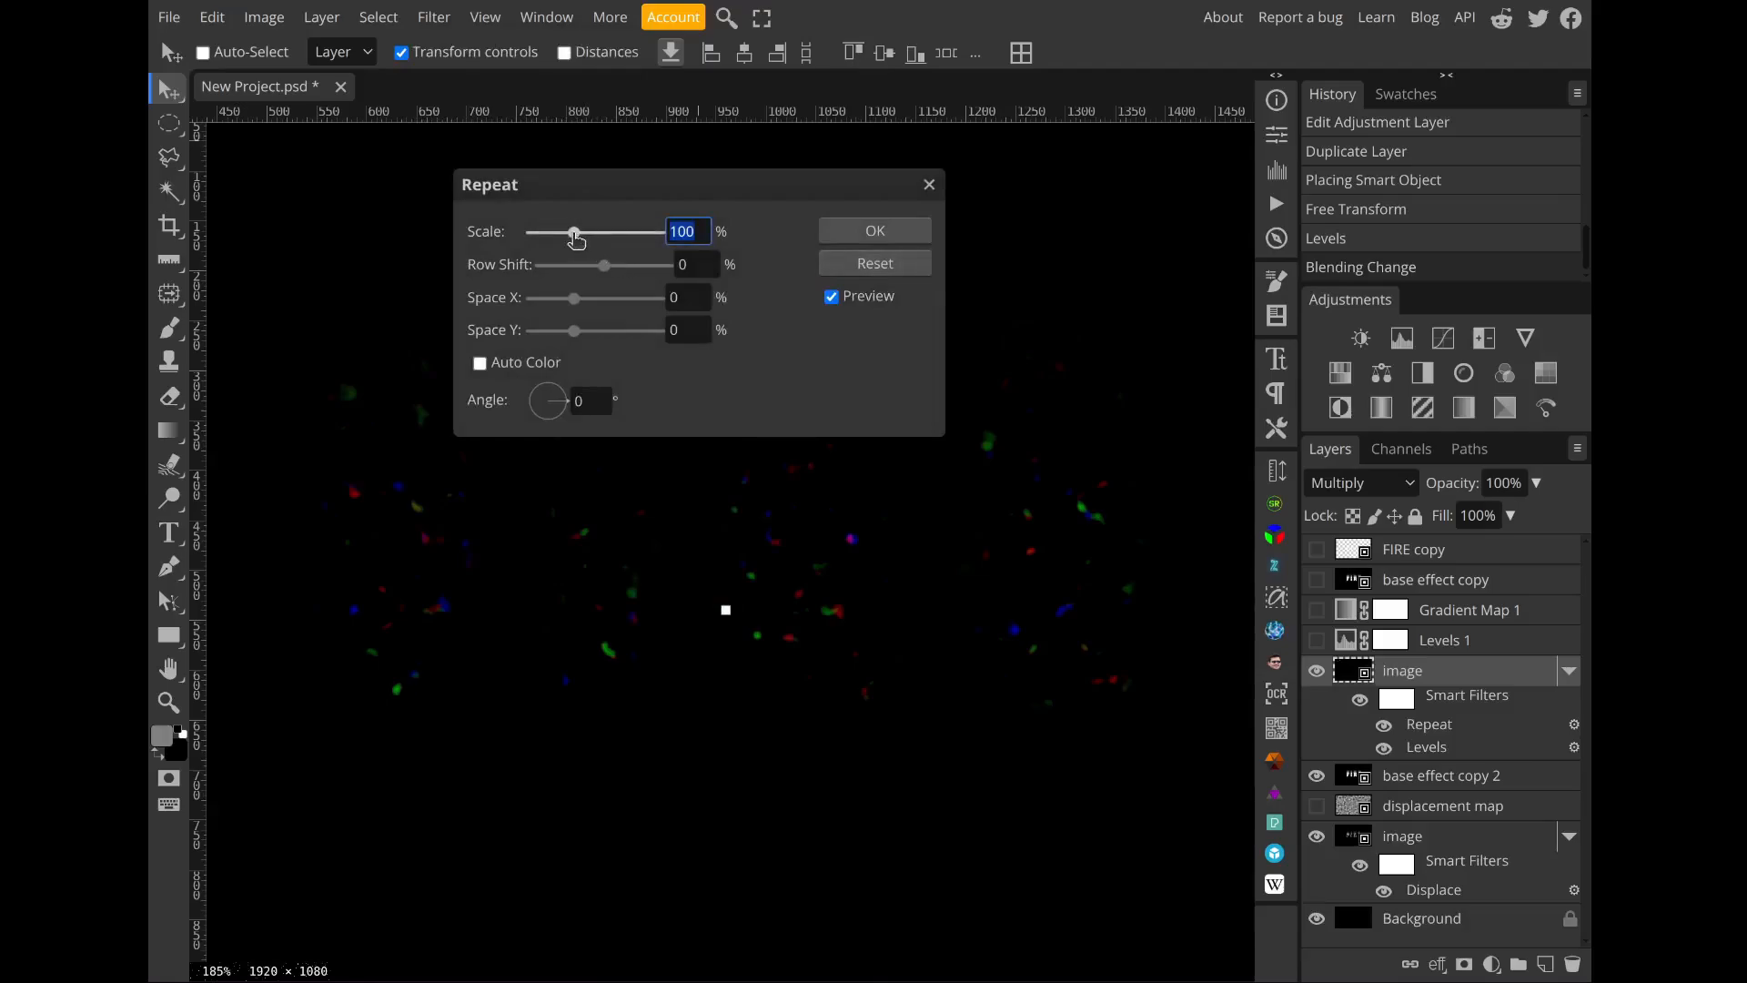
drag(574, 234, 569, 235)
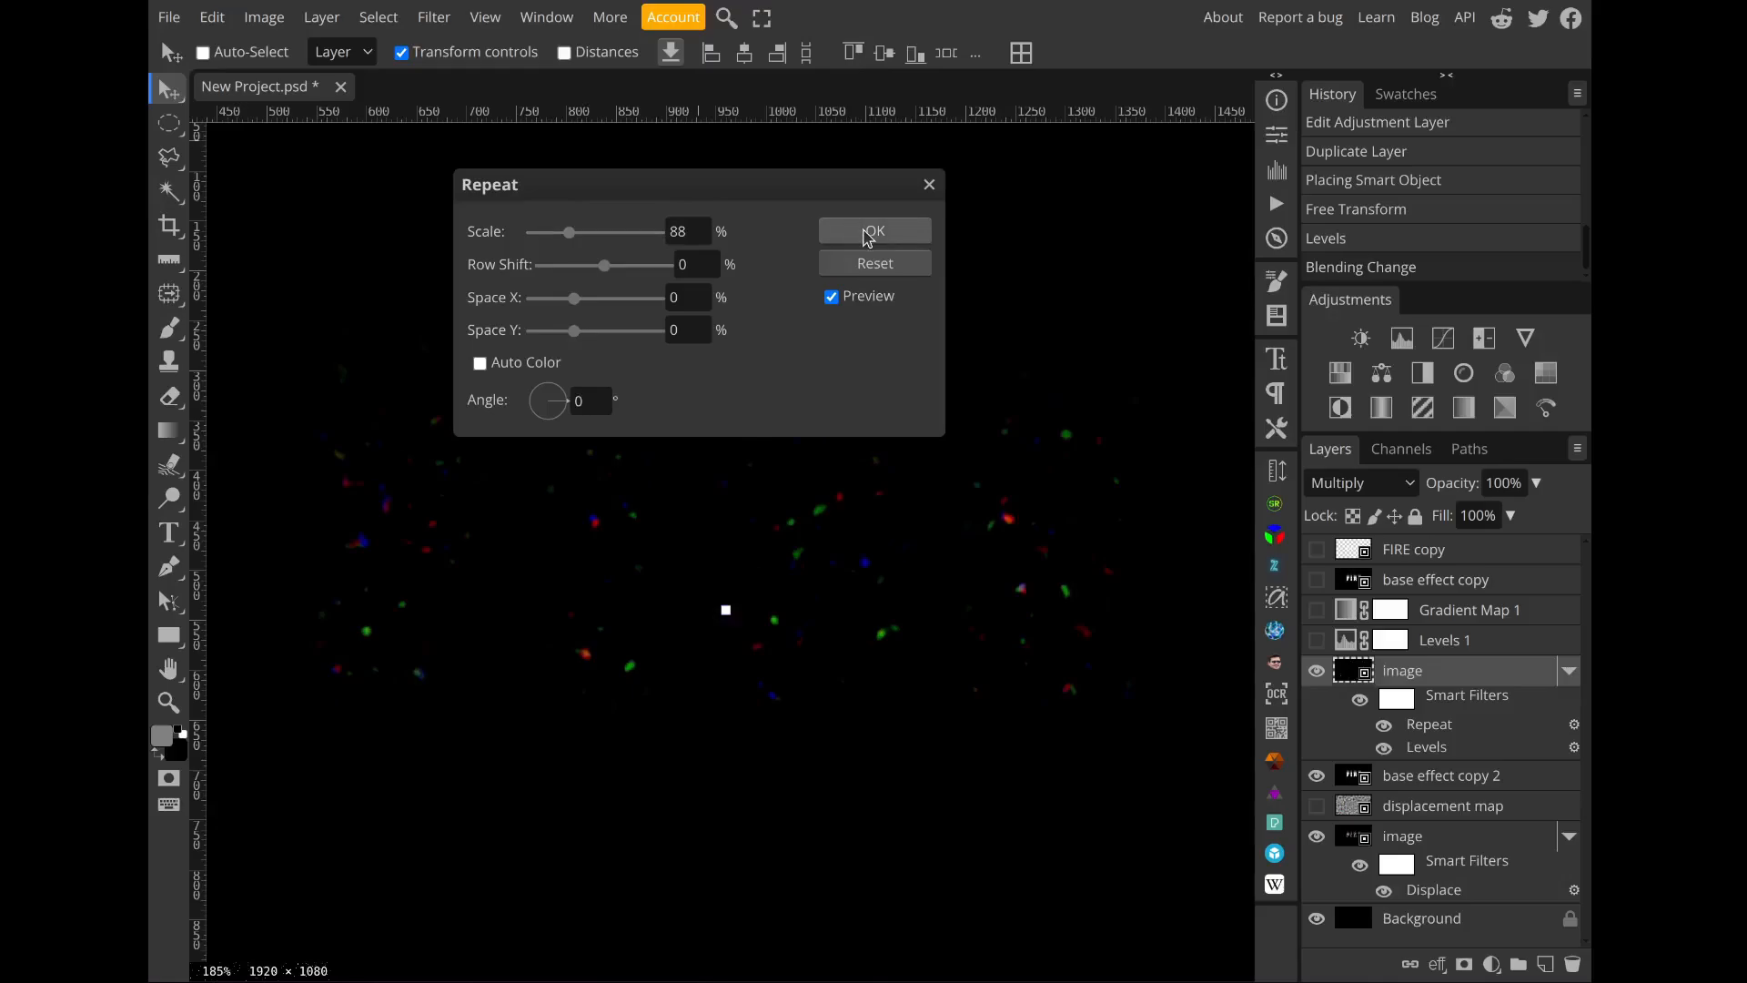
click(867, 234)
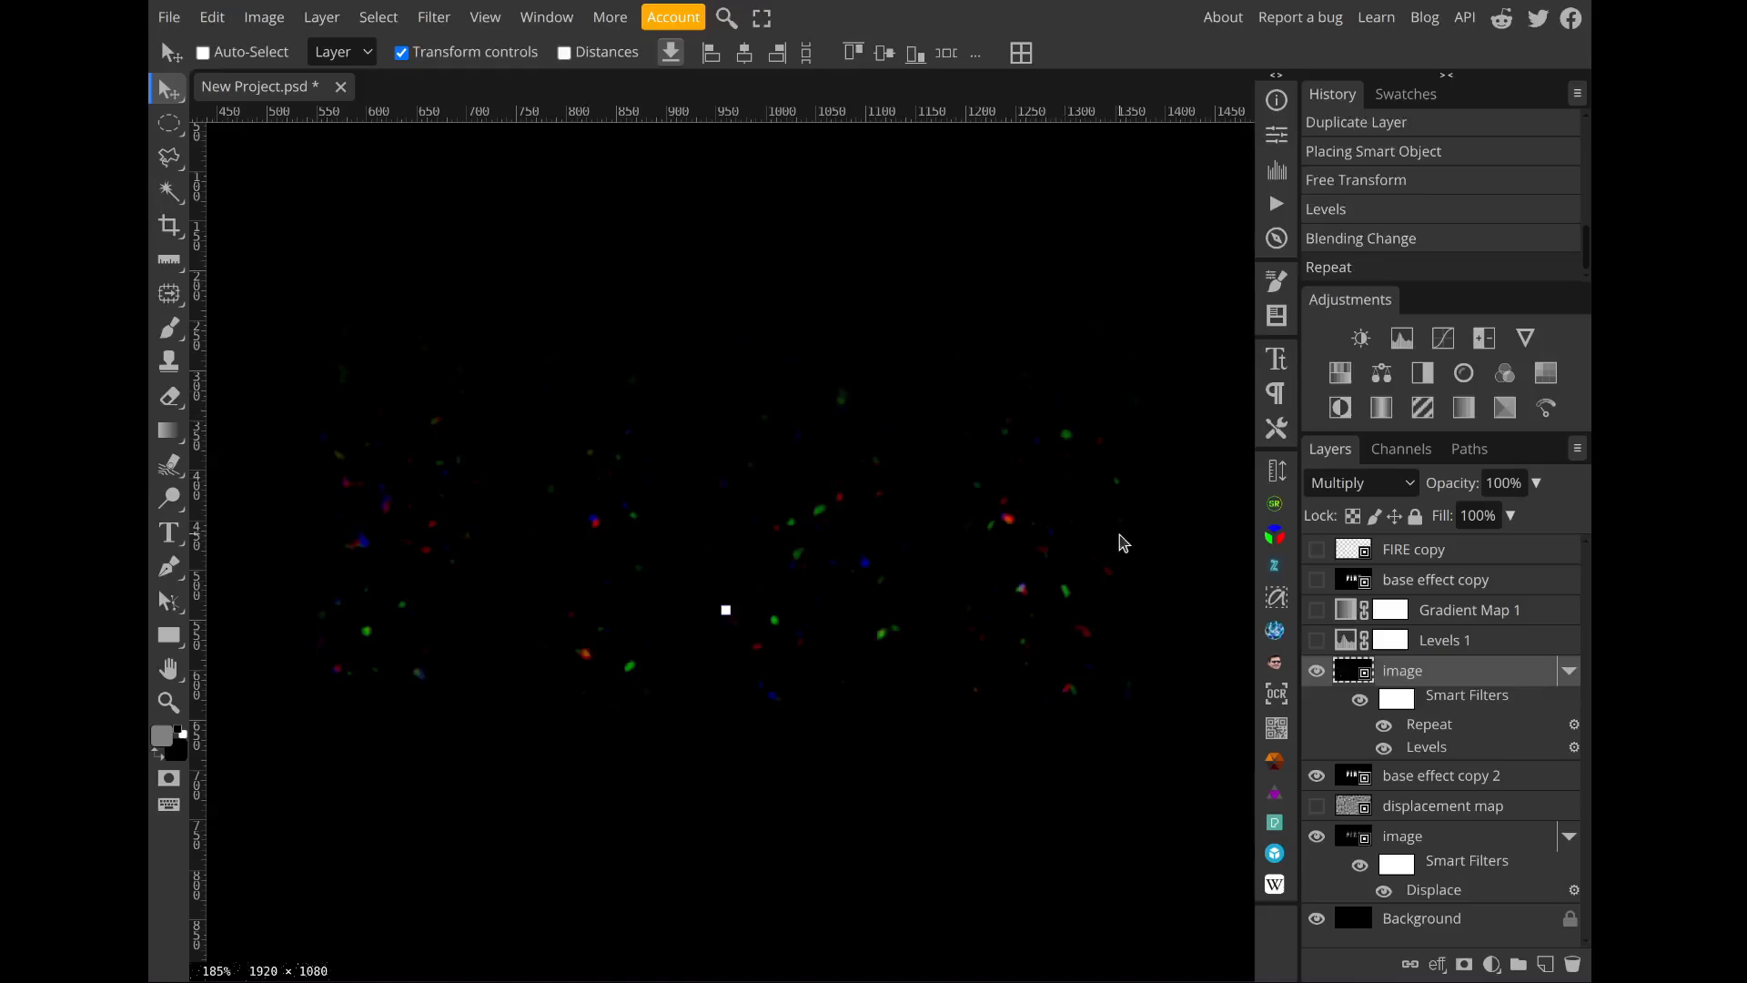
Step: Group the noise layer with base effect copy 2 and name the group embers
scroll(1121, 543, down, 4)
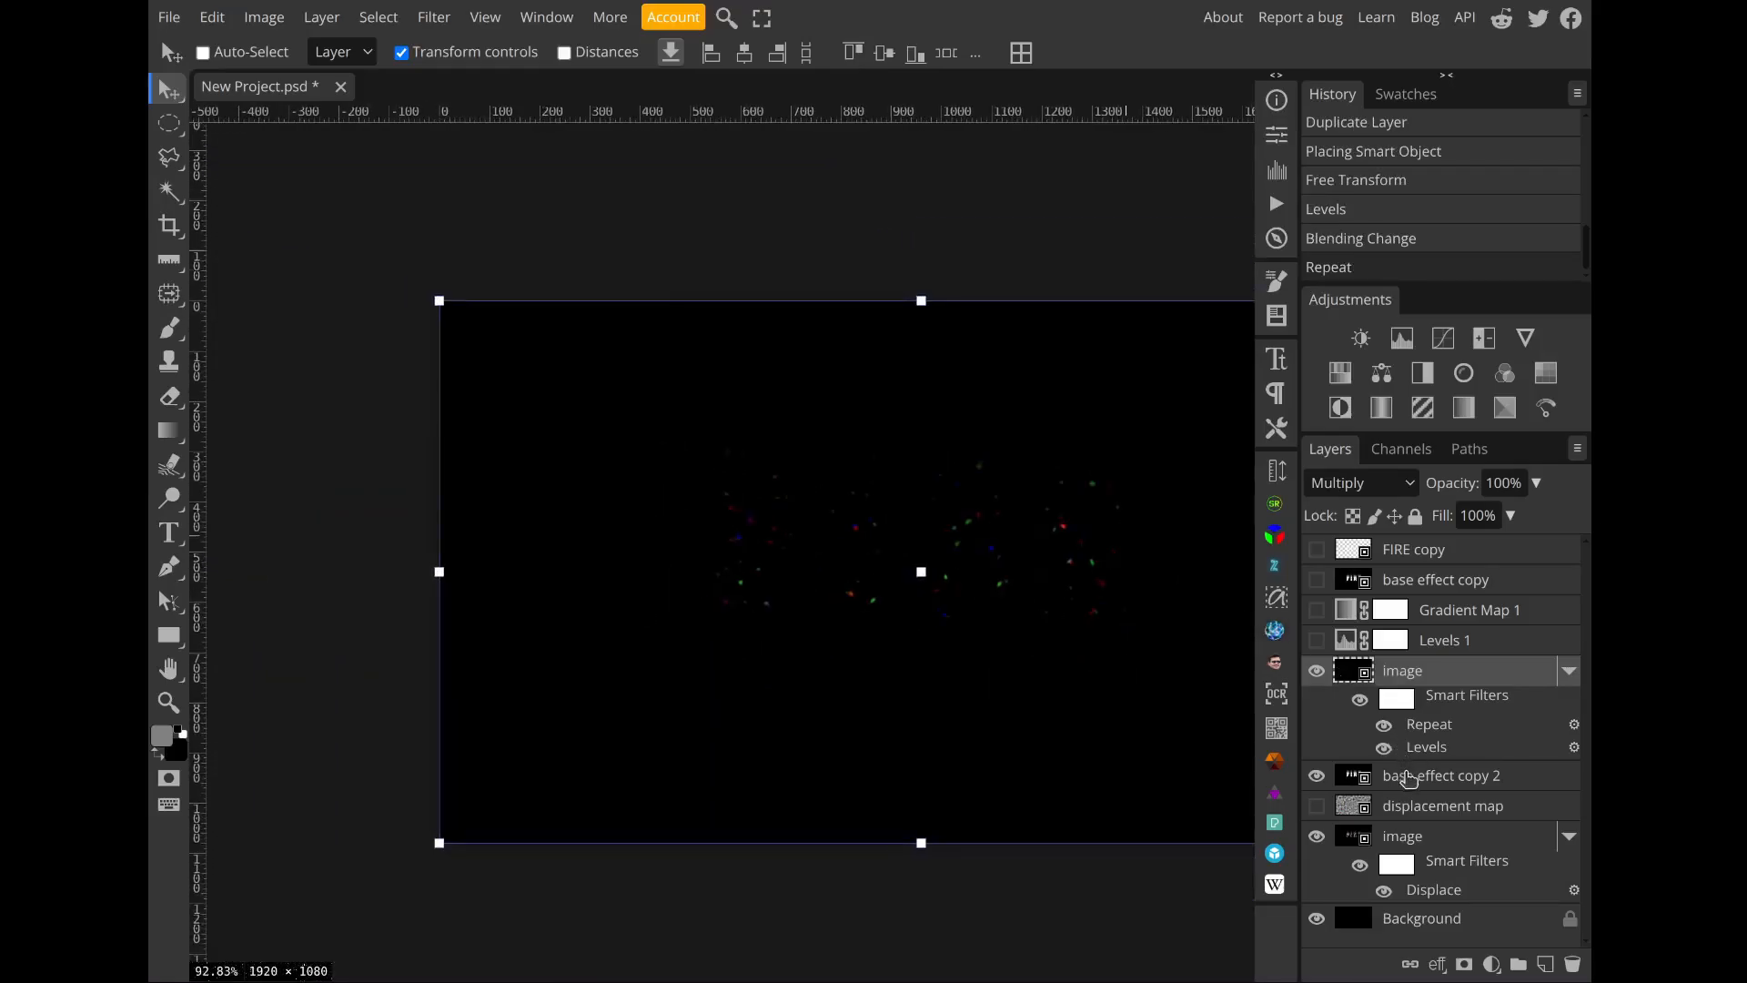
click(1408, 775)
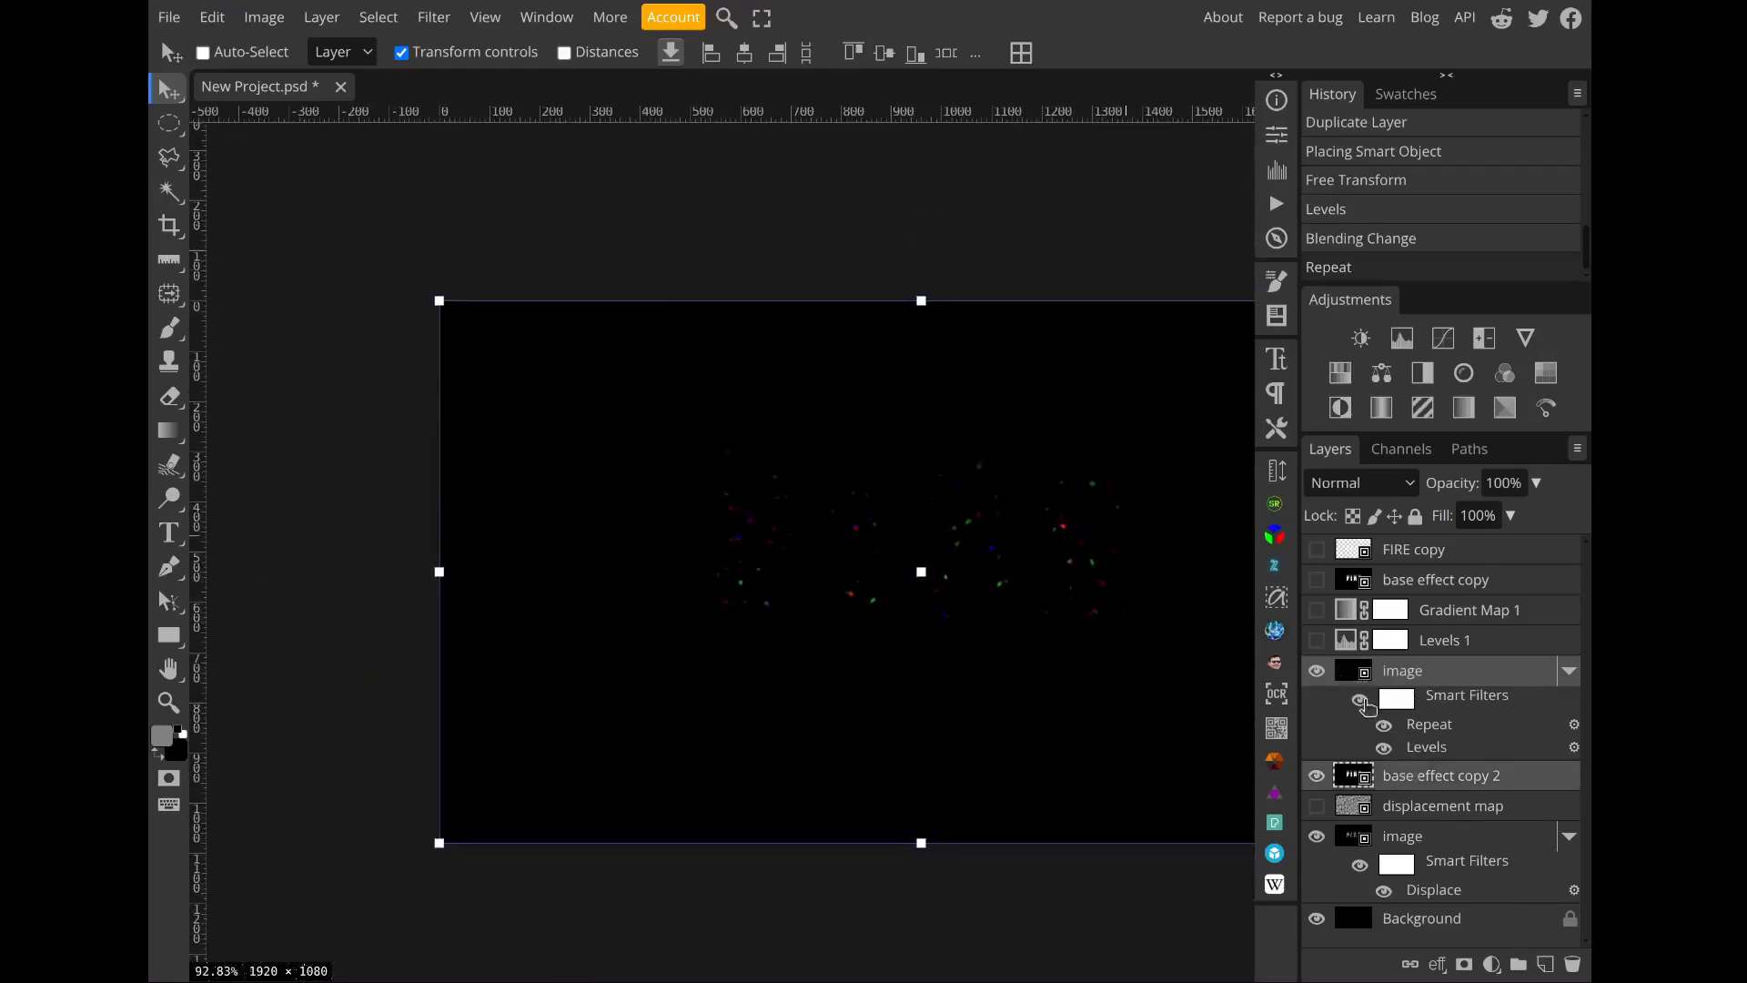
click(1318, 674)
click(1319, 674)
click(1518, 965)
double_click(1406, 670)
text(em)
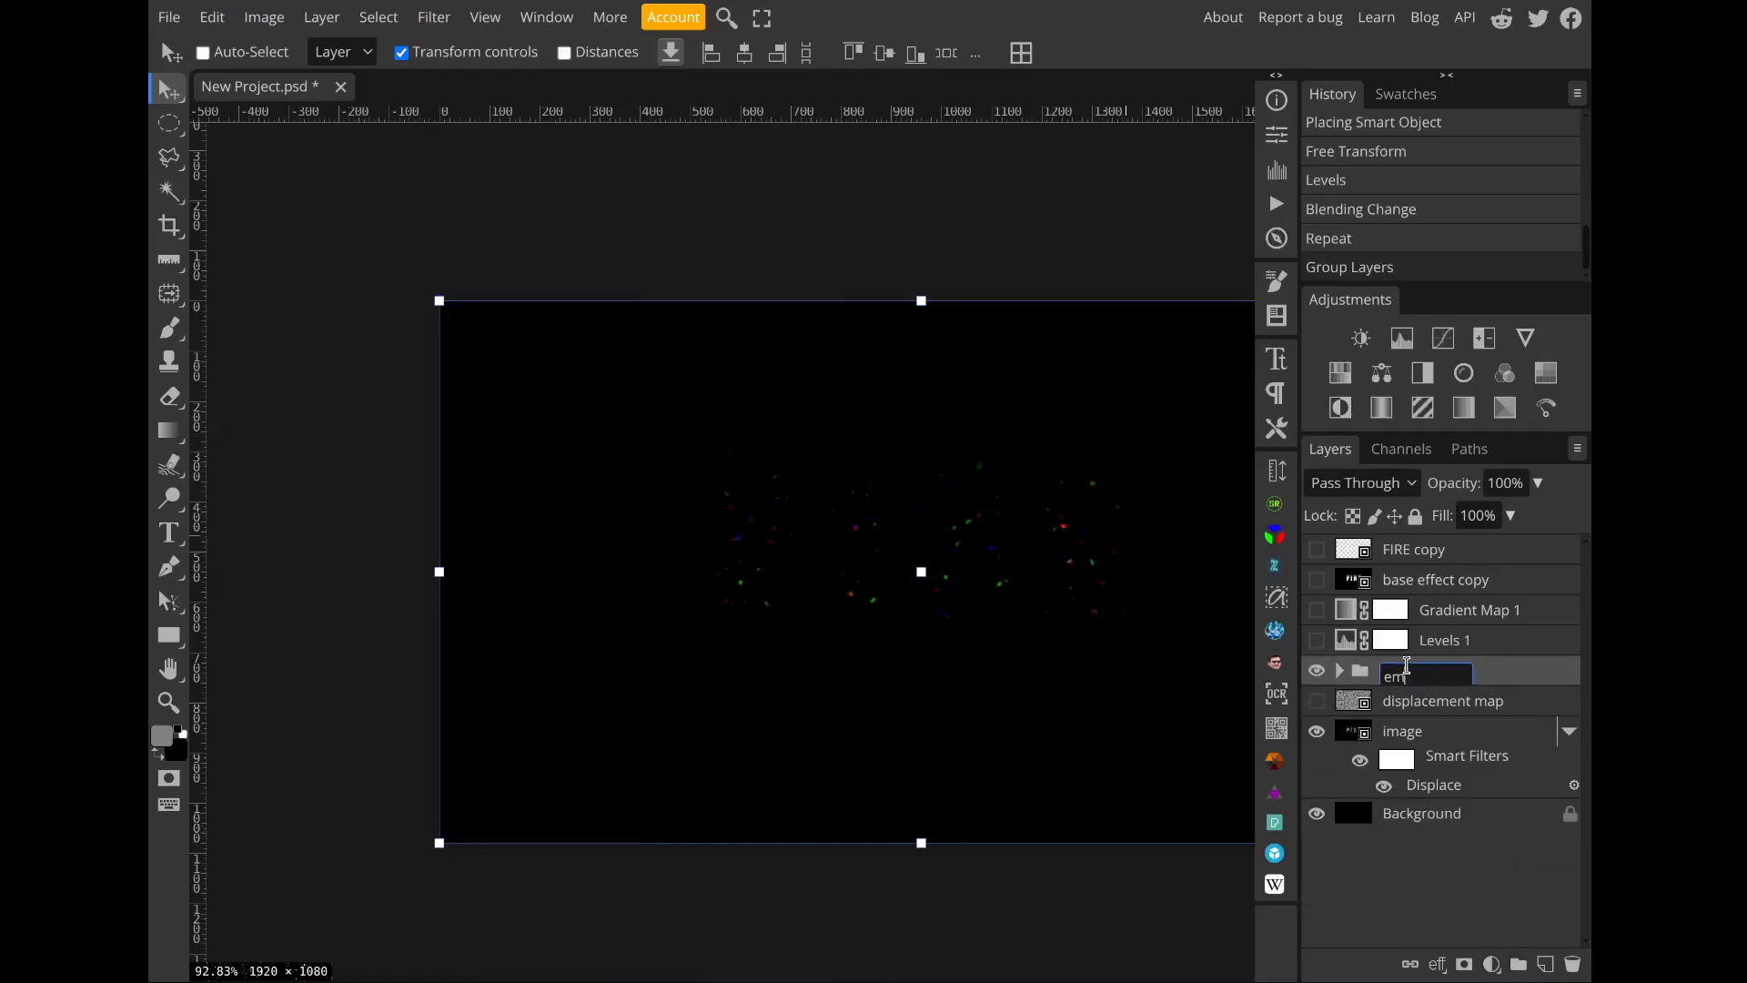
text(bers)
key(Return)
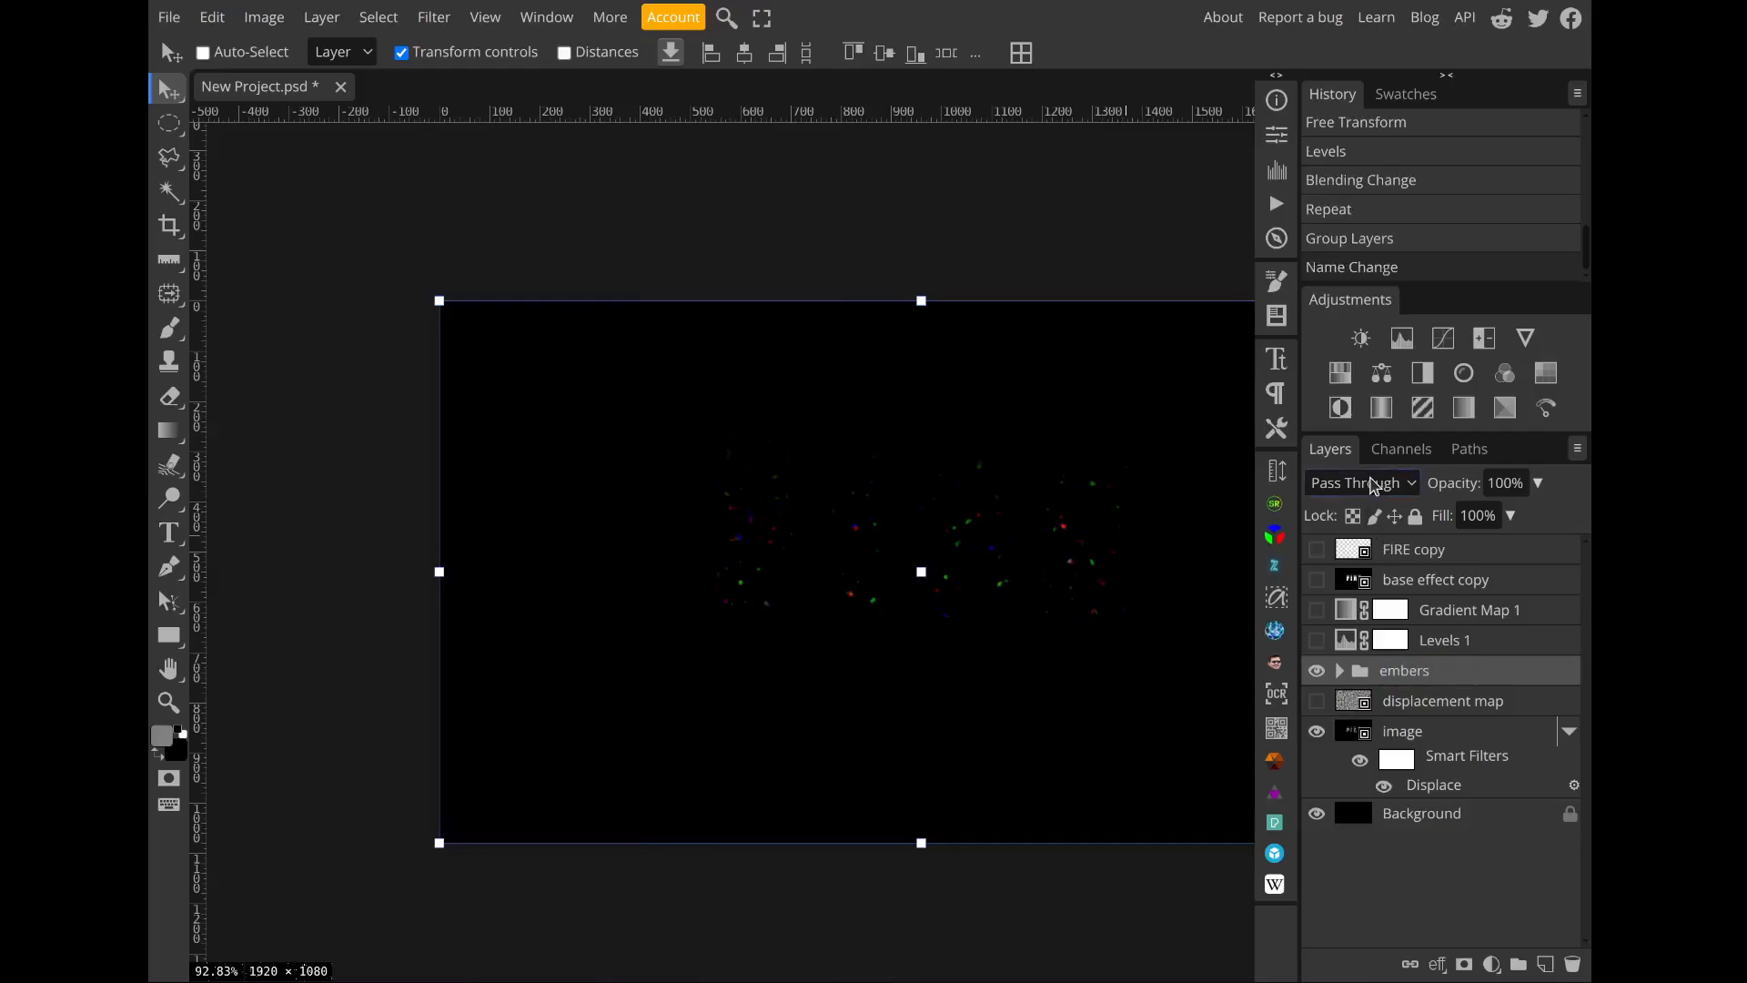
Step: Set the embers group's blend mode to Screen and check the specks over the displaced letters
click(1367, 322)
scroll(1056, 525, up, 5)
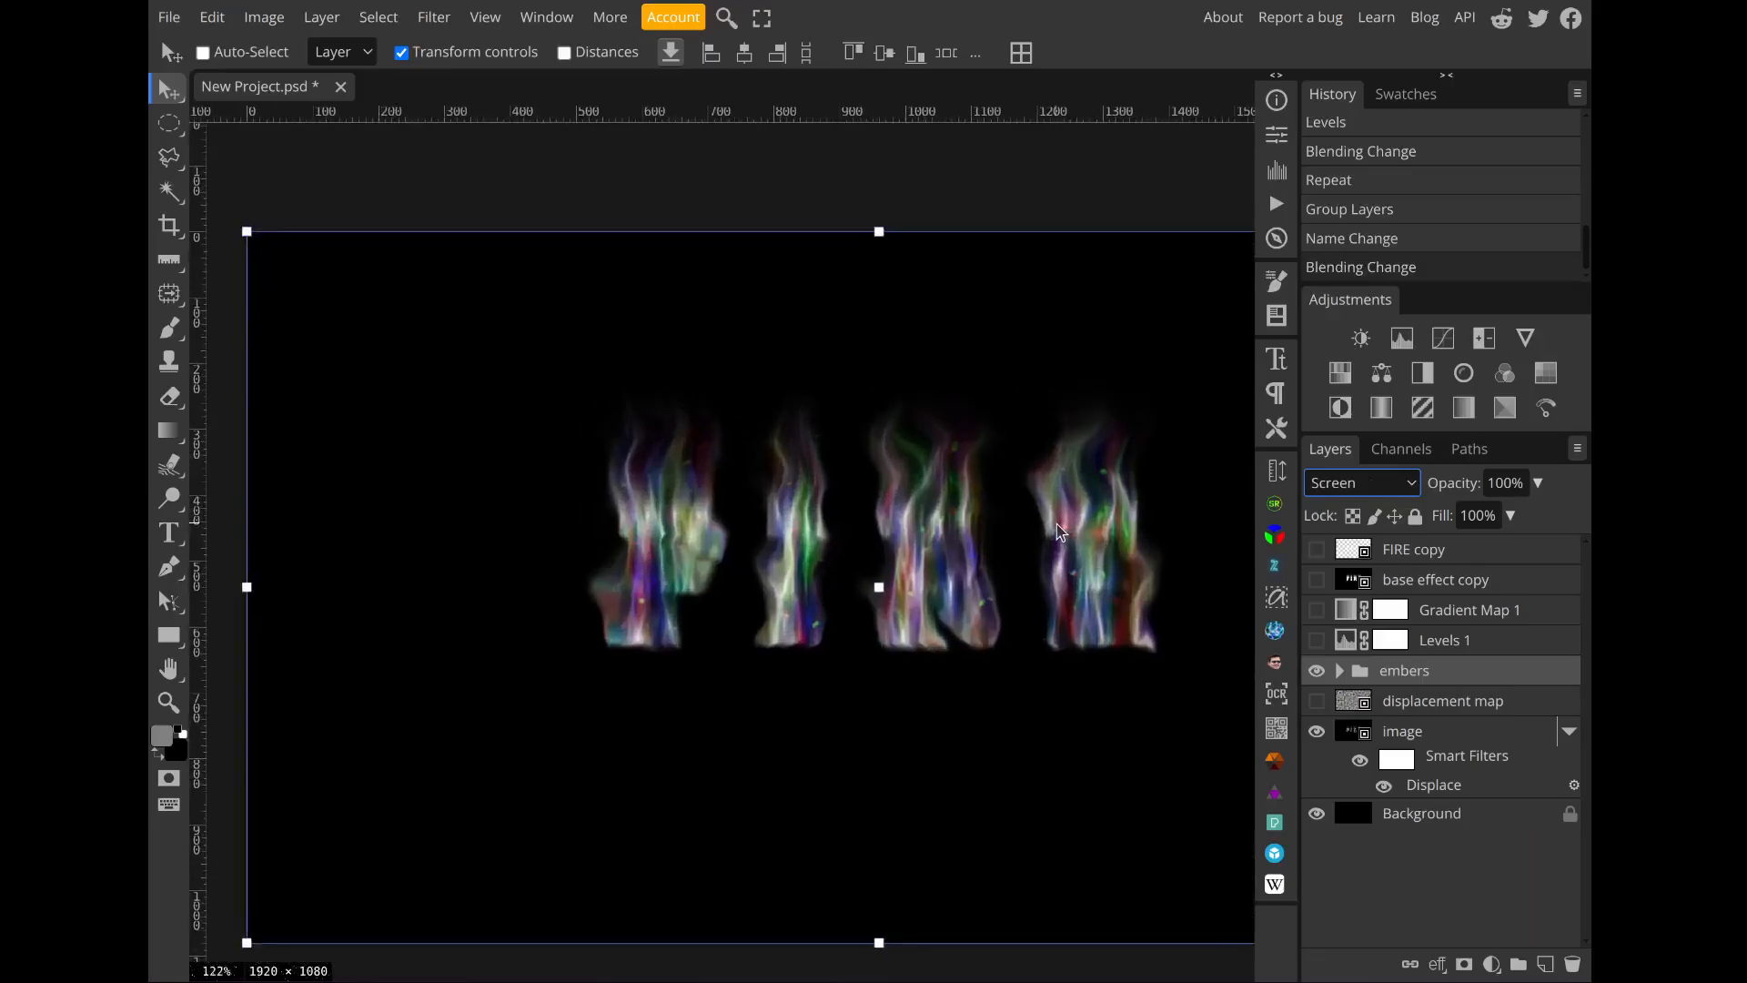
scroll(938, 497, up, 3)
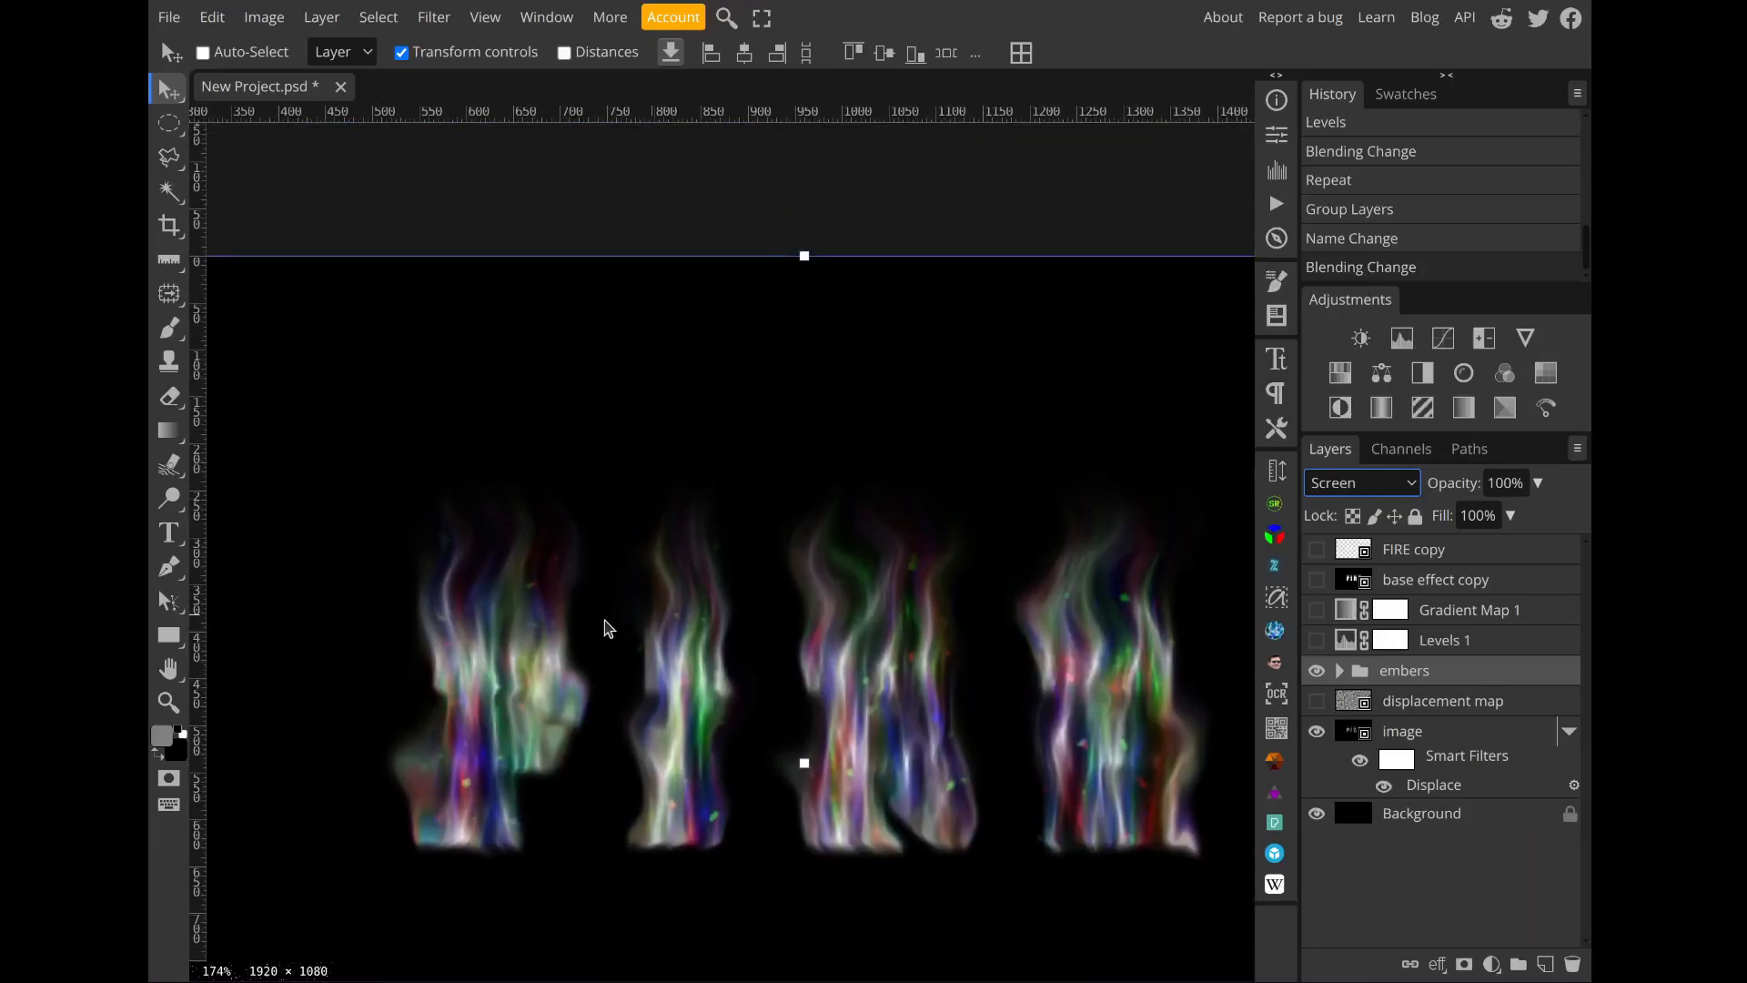
scroll(490, 713, up, 5)
scroll(489, 714, down, 5)
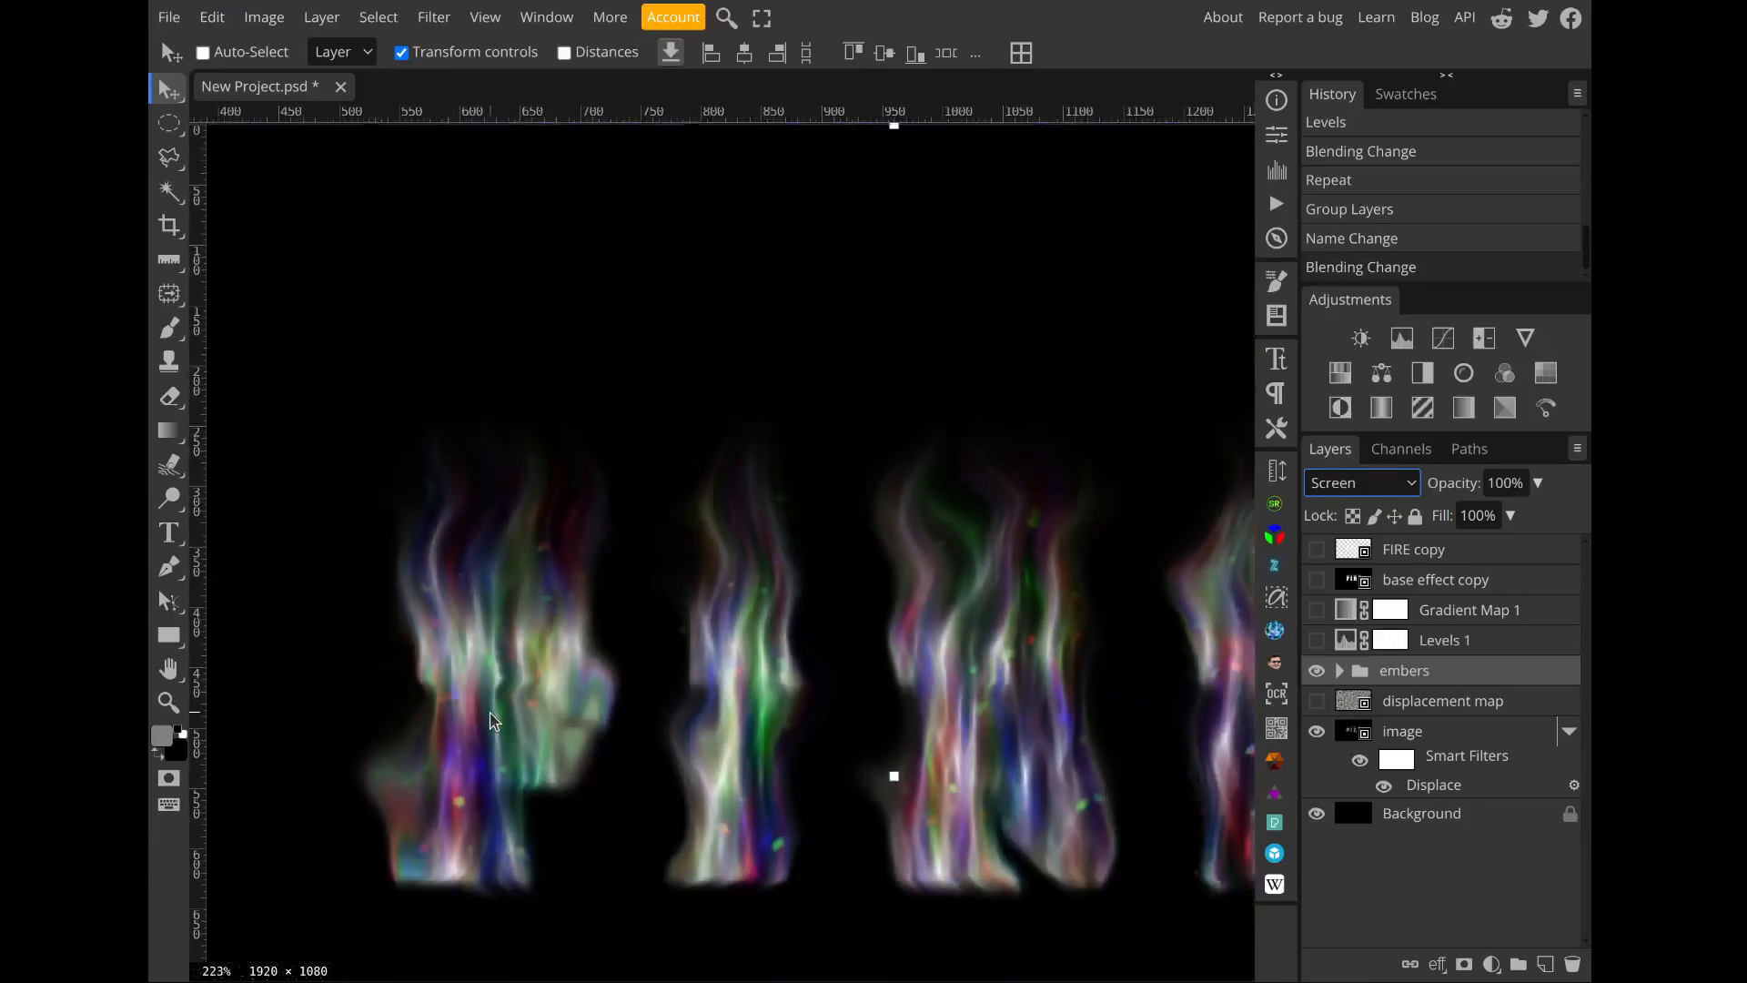
Step: Apply a Gaussian Blur with a 68 px radius to base effect copy 2 inside the embers group
click(1340, 672)
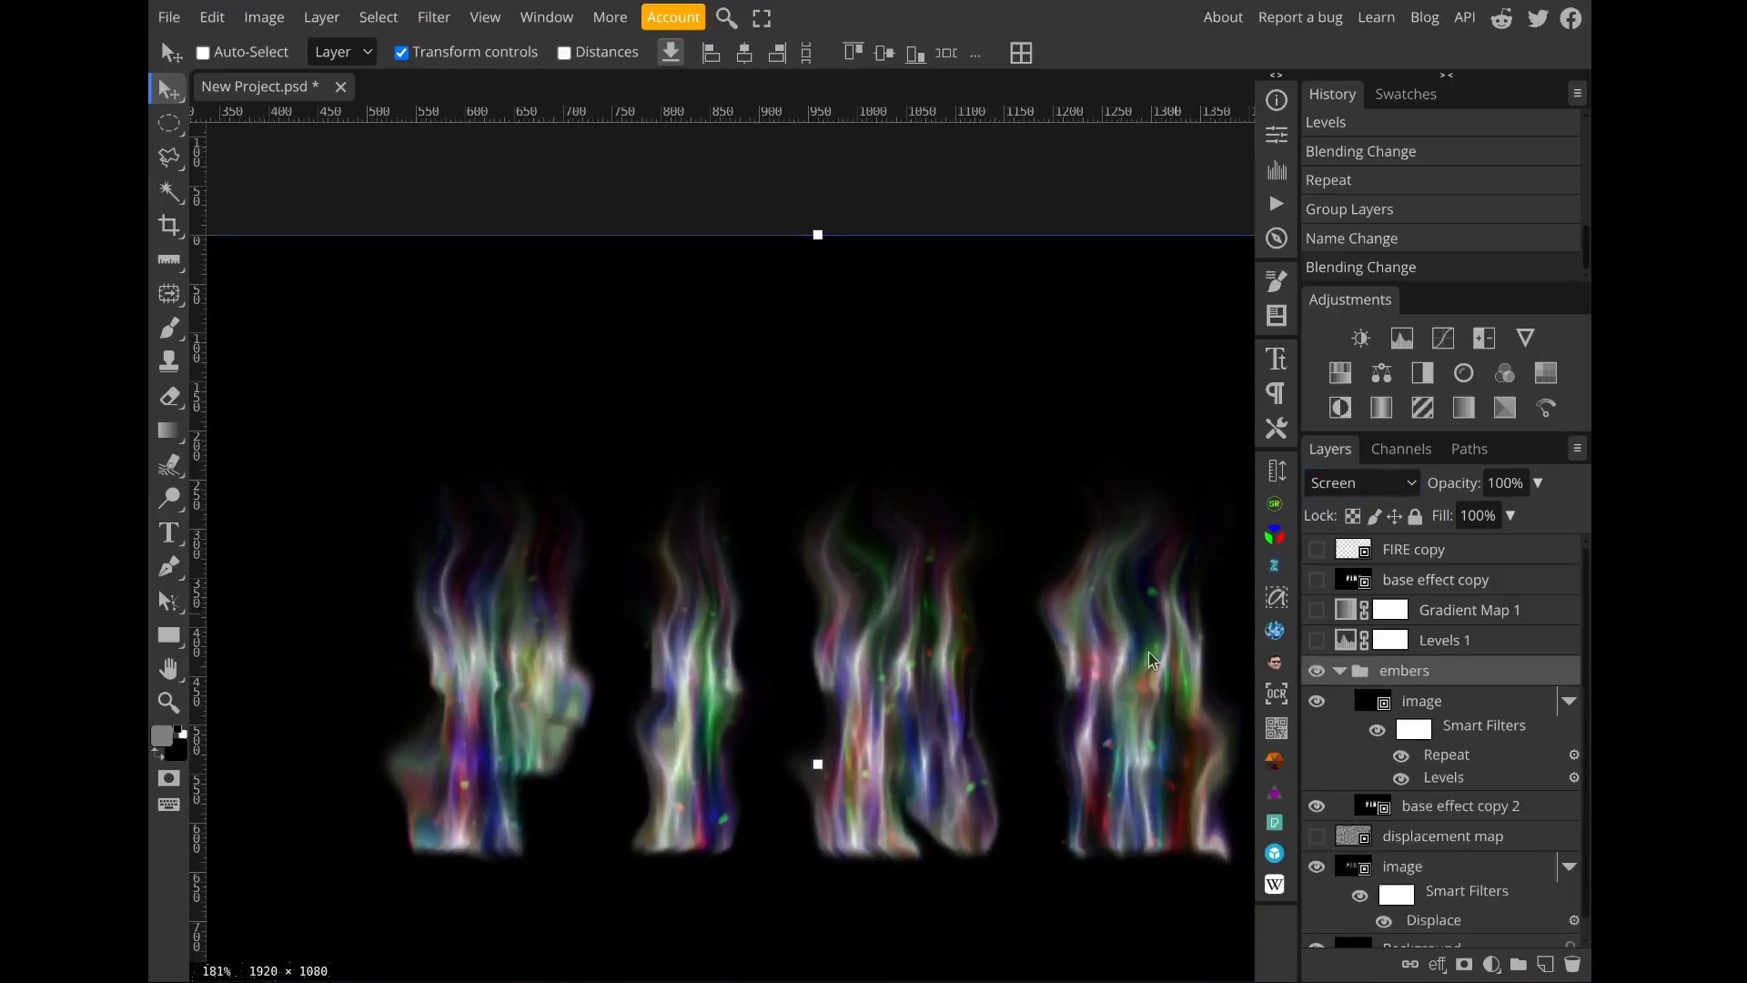
click(1417, 807)
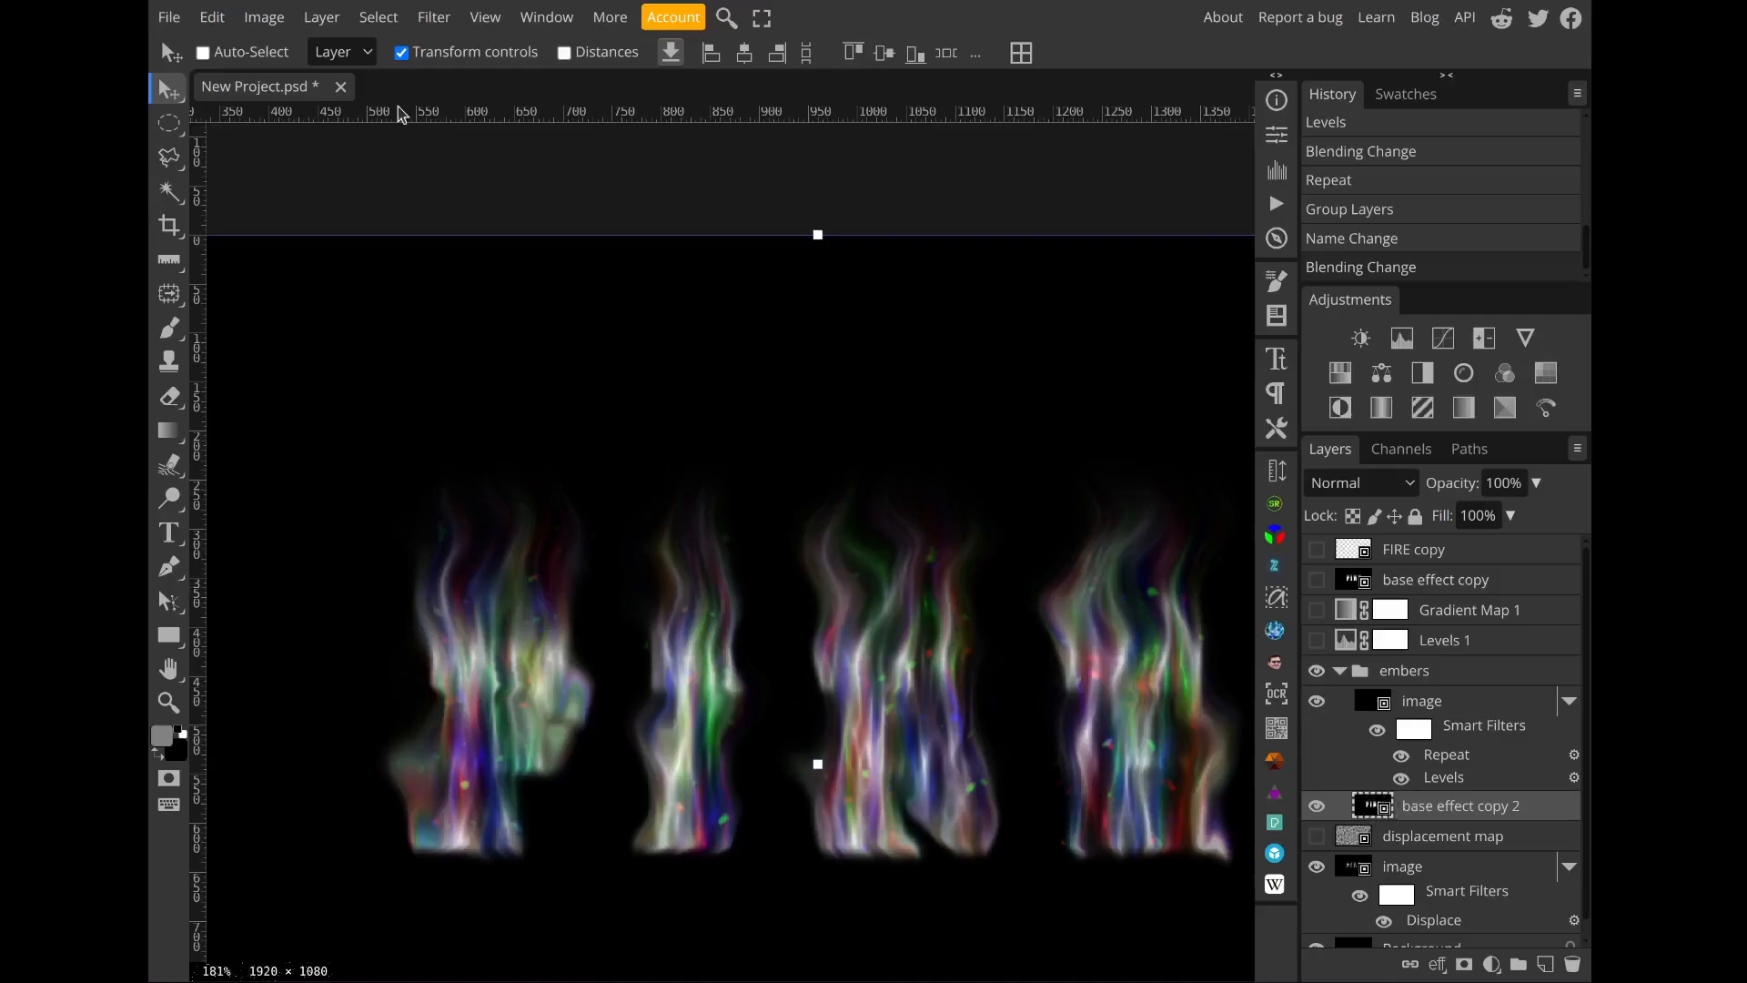
click(434, 17)
mouse_move(532, 274)
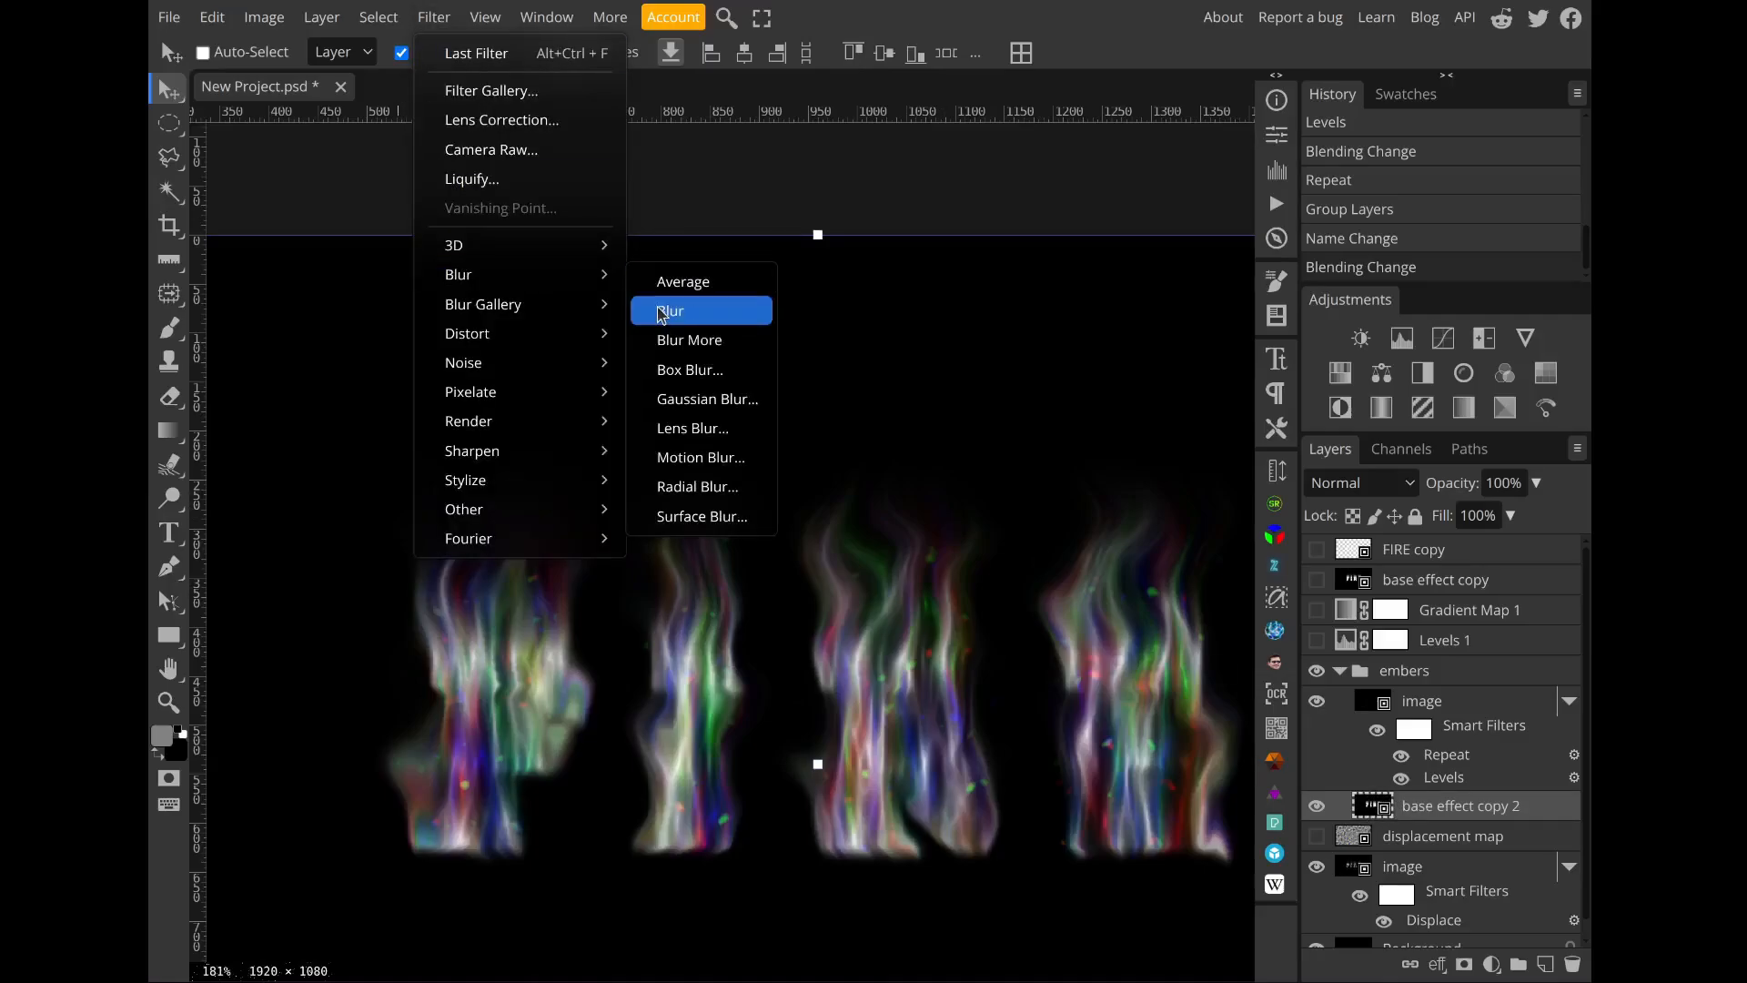
click(730, 402)
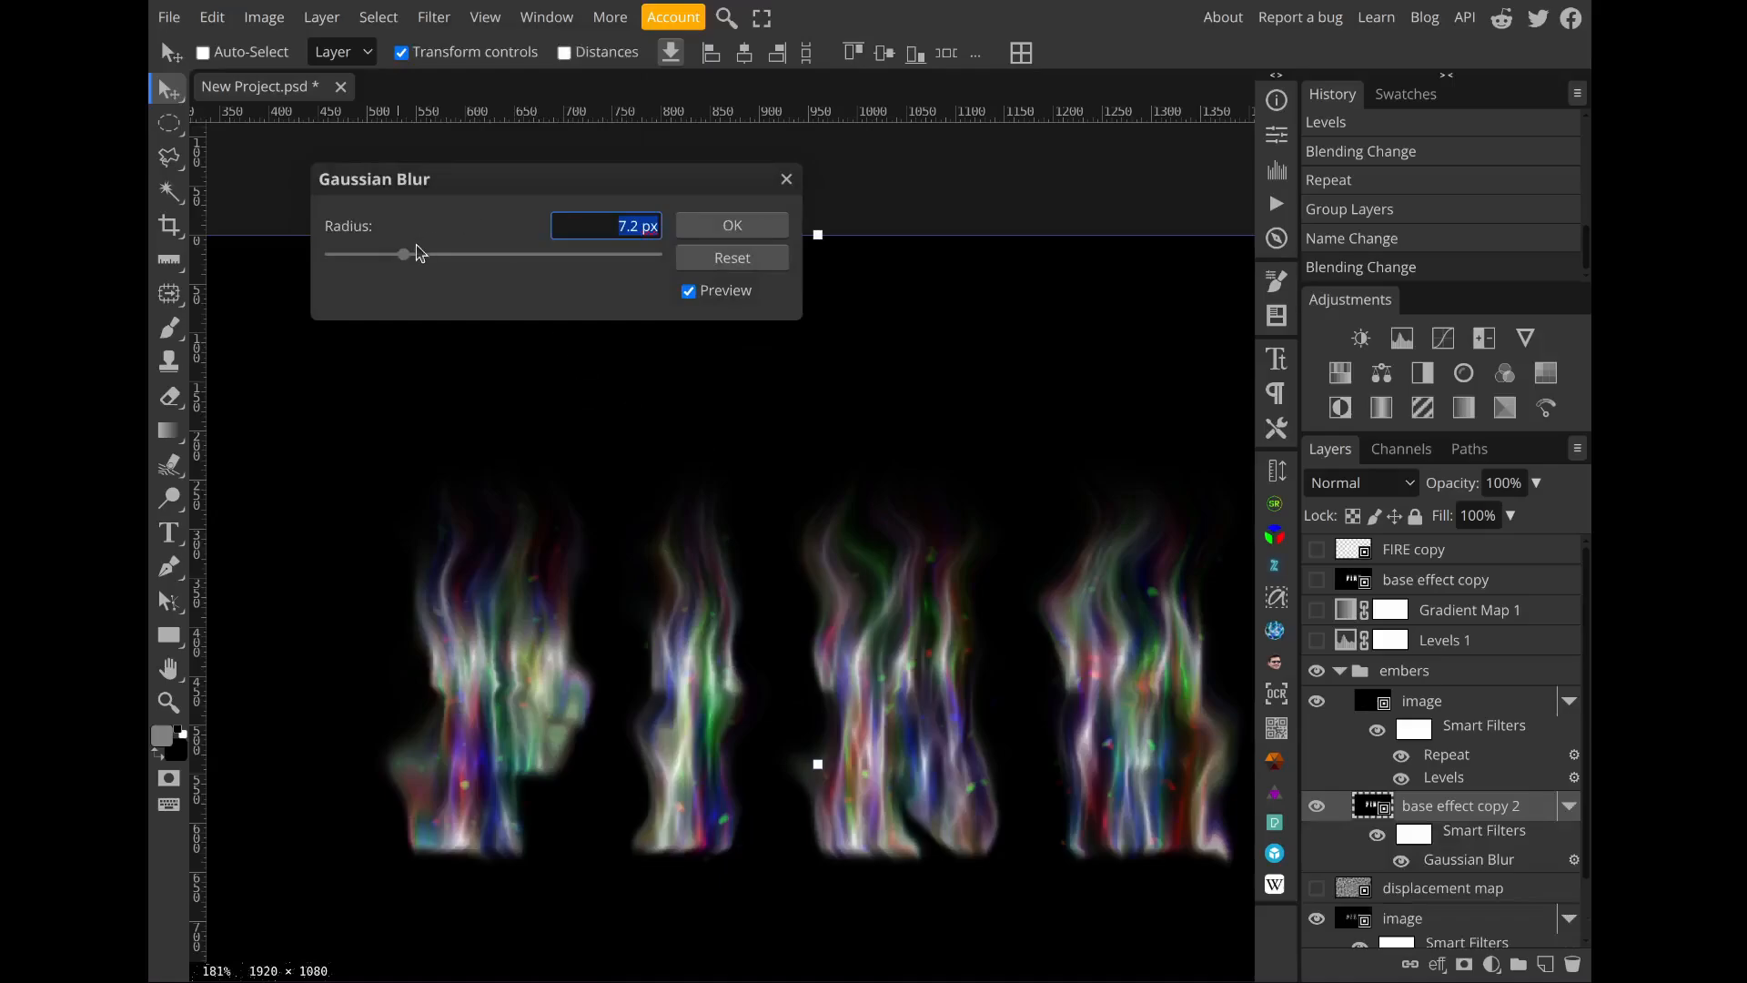
drag(407, 255, 502, 257)
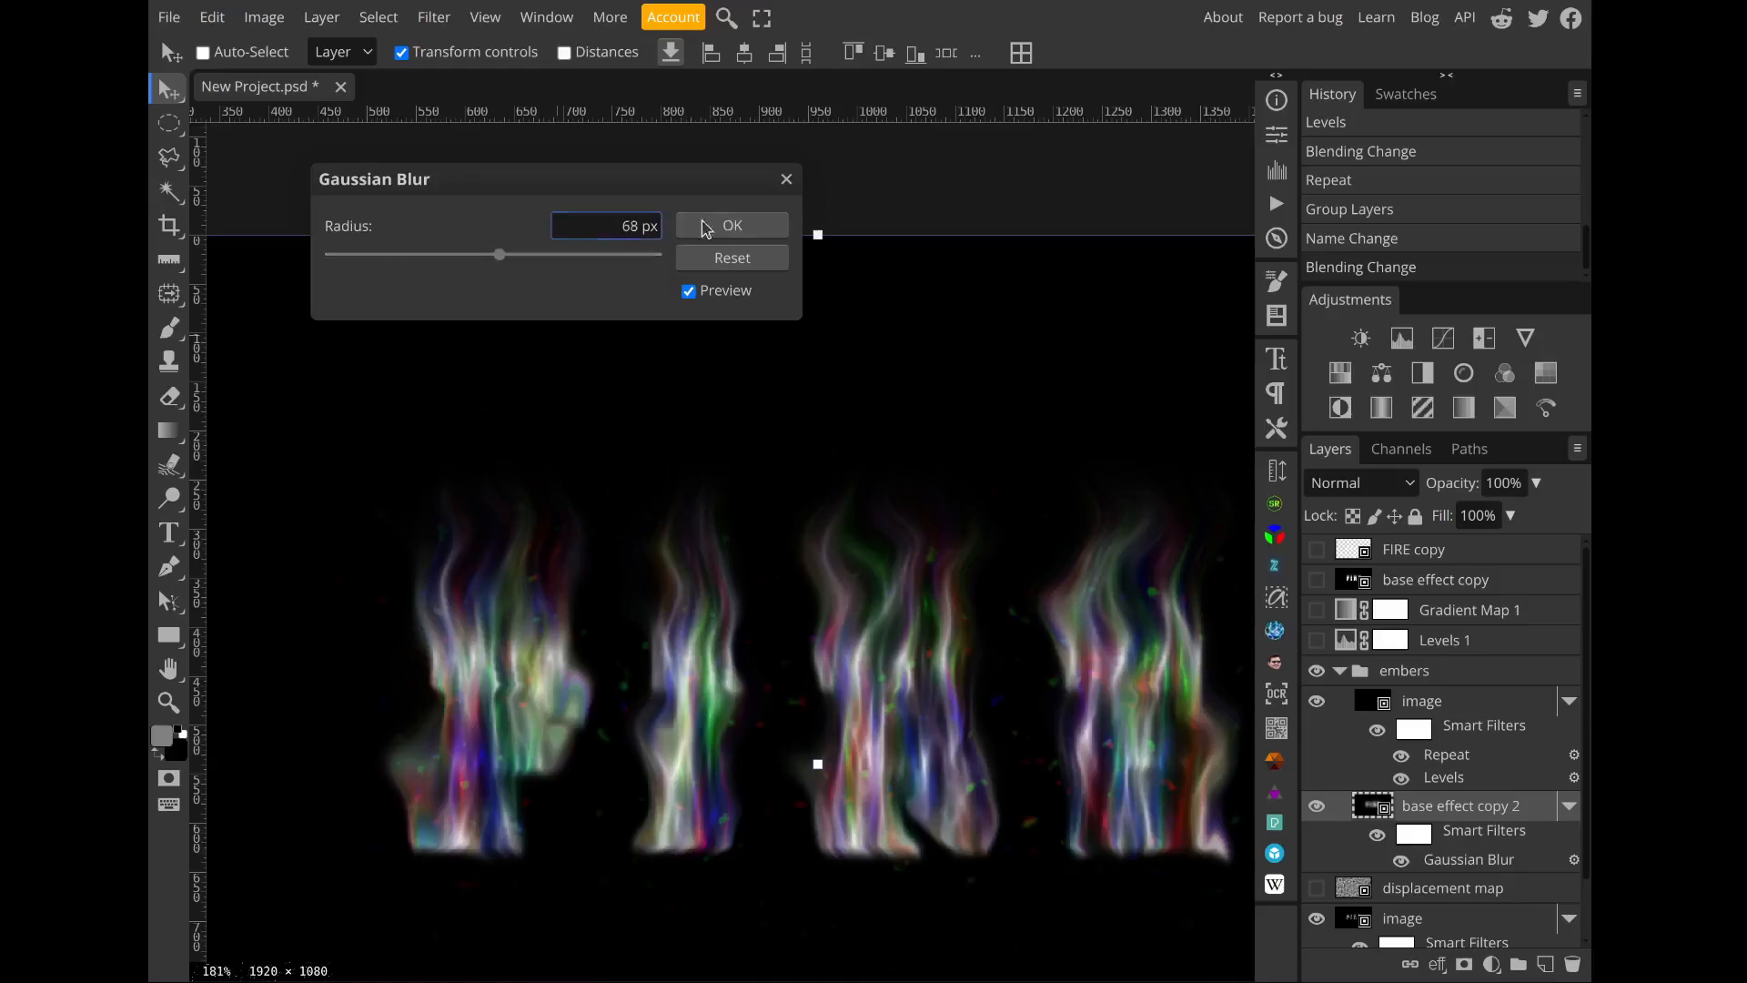
click(732, 227)
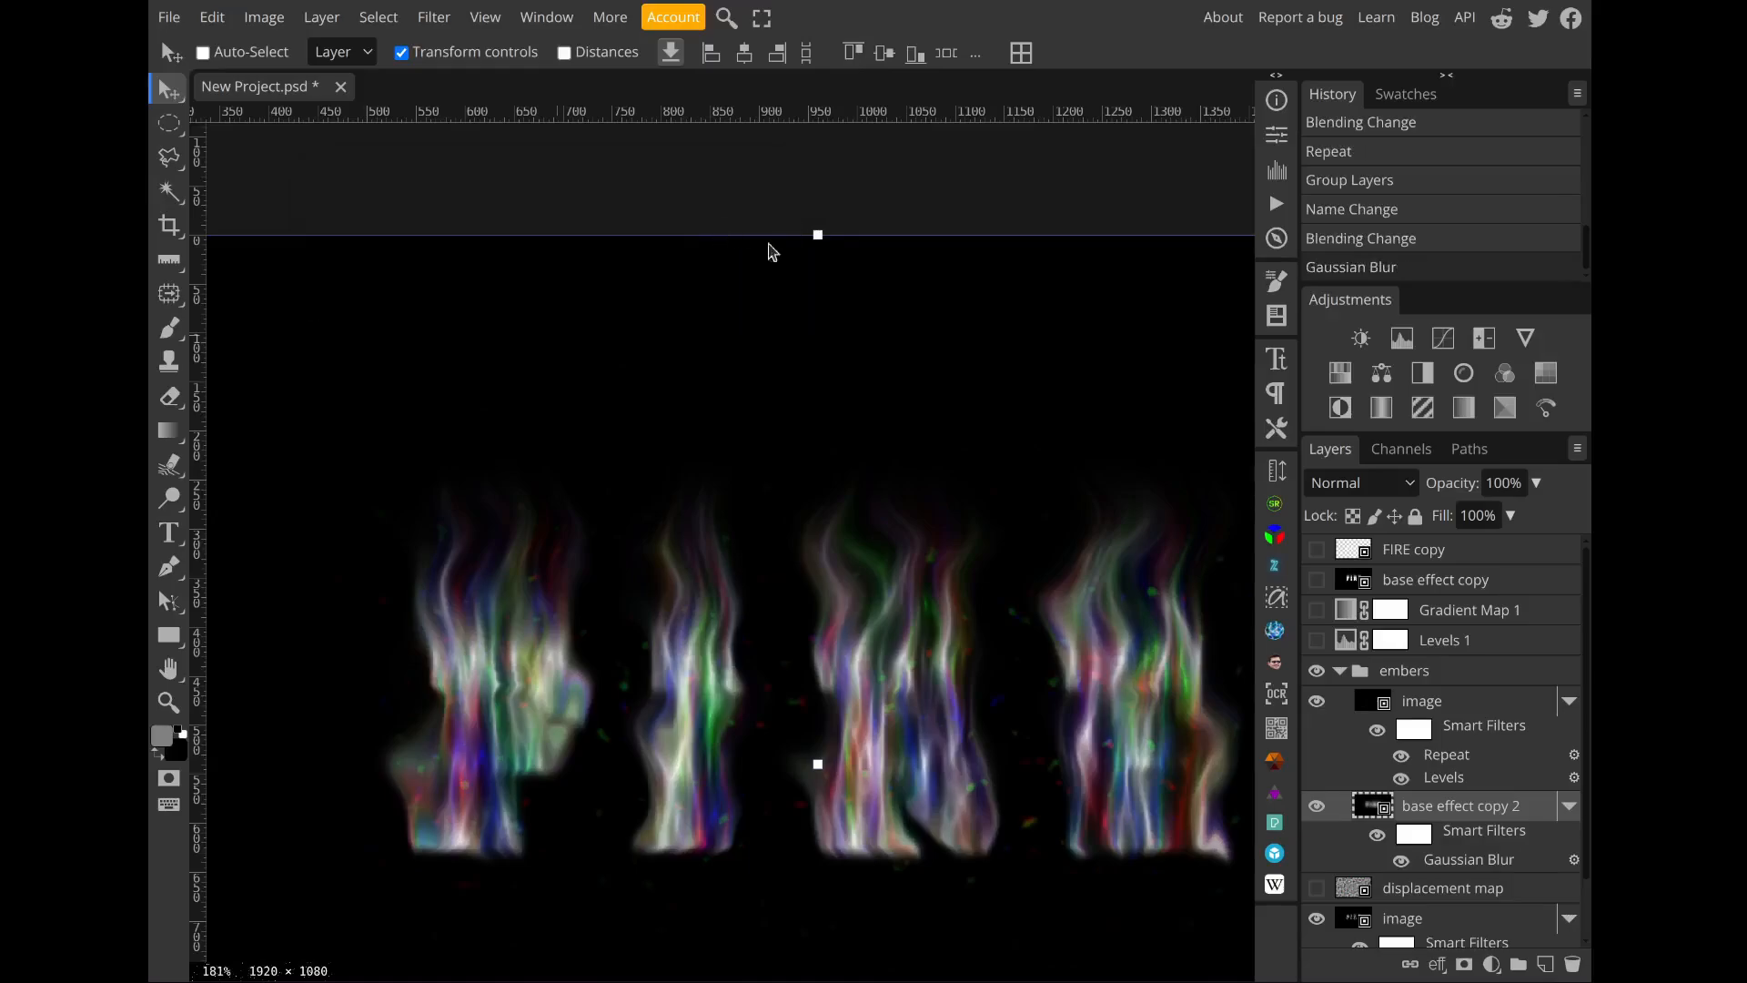
Step: Collapse the embers group, show the Levels 1 and Gradient Map 1 layers, and check the flame coloring
click(1342, 672)
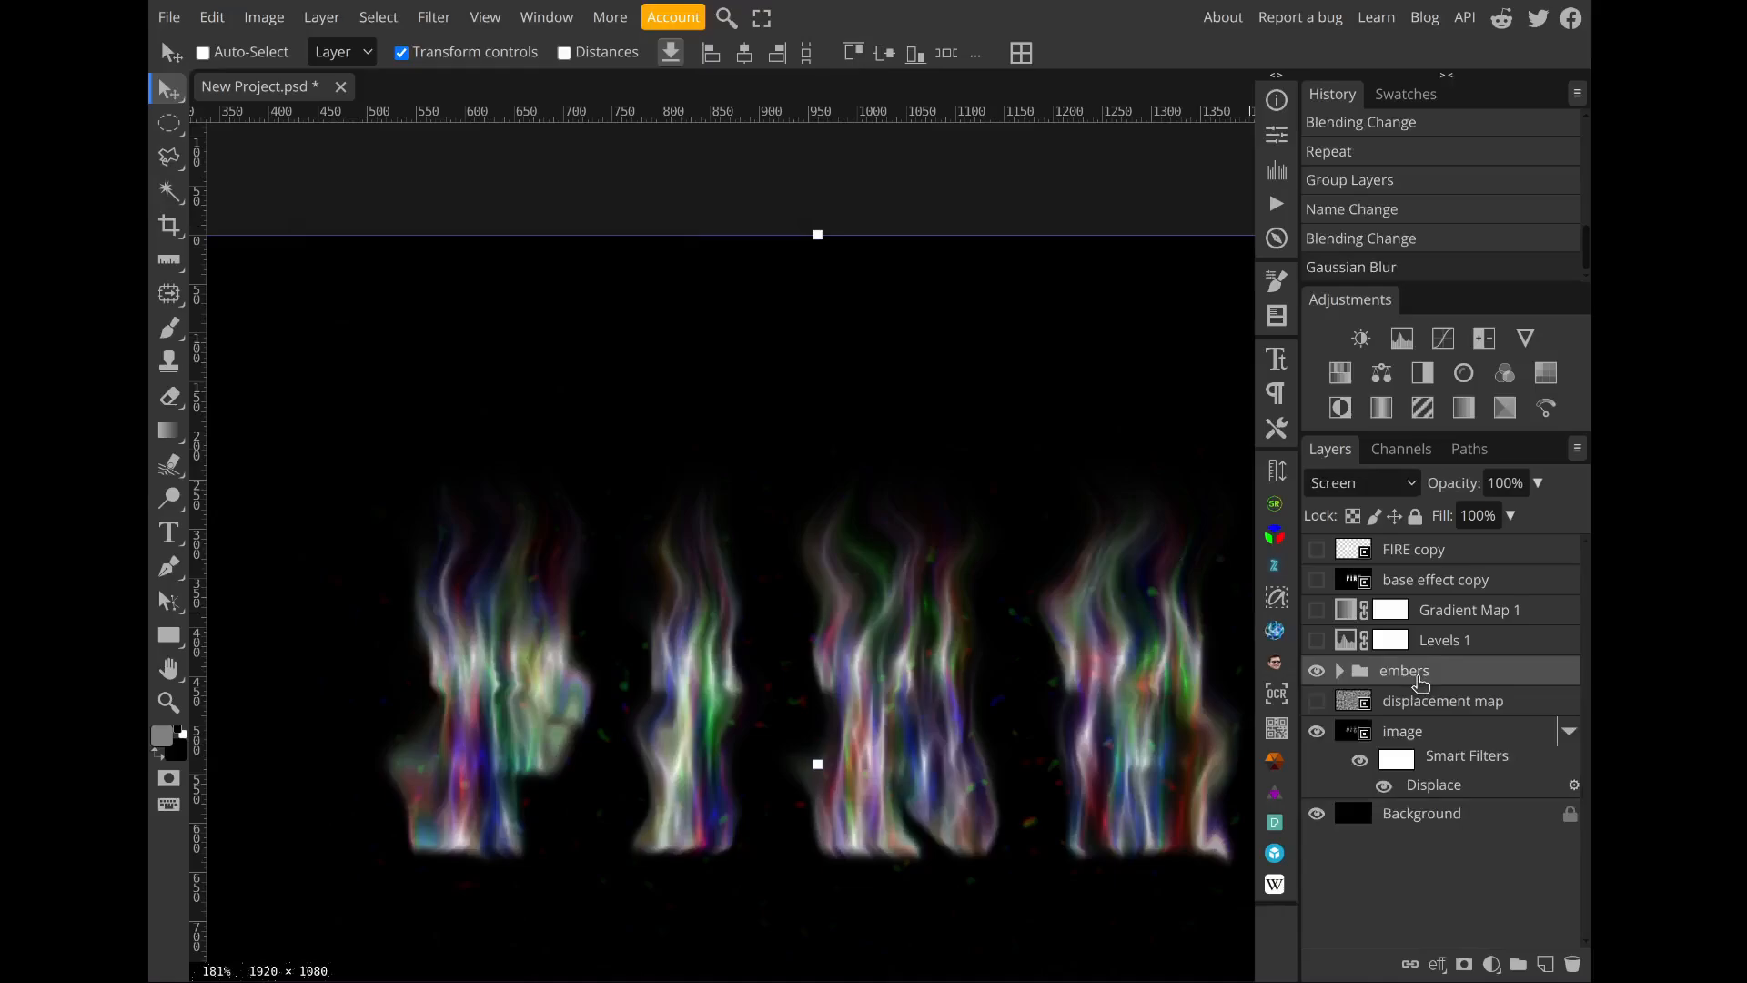
click(1317, 640)
click(1317, 612)
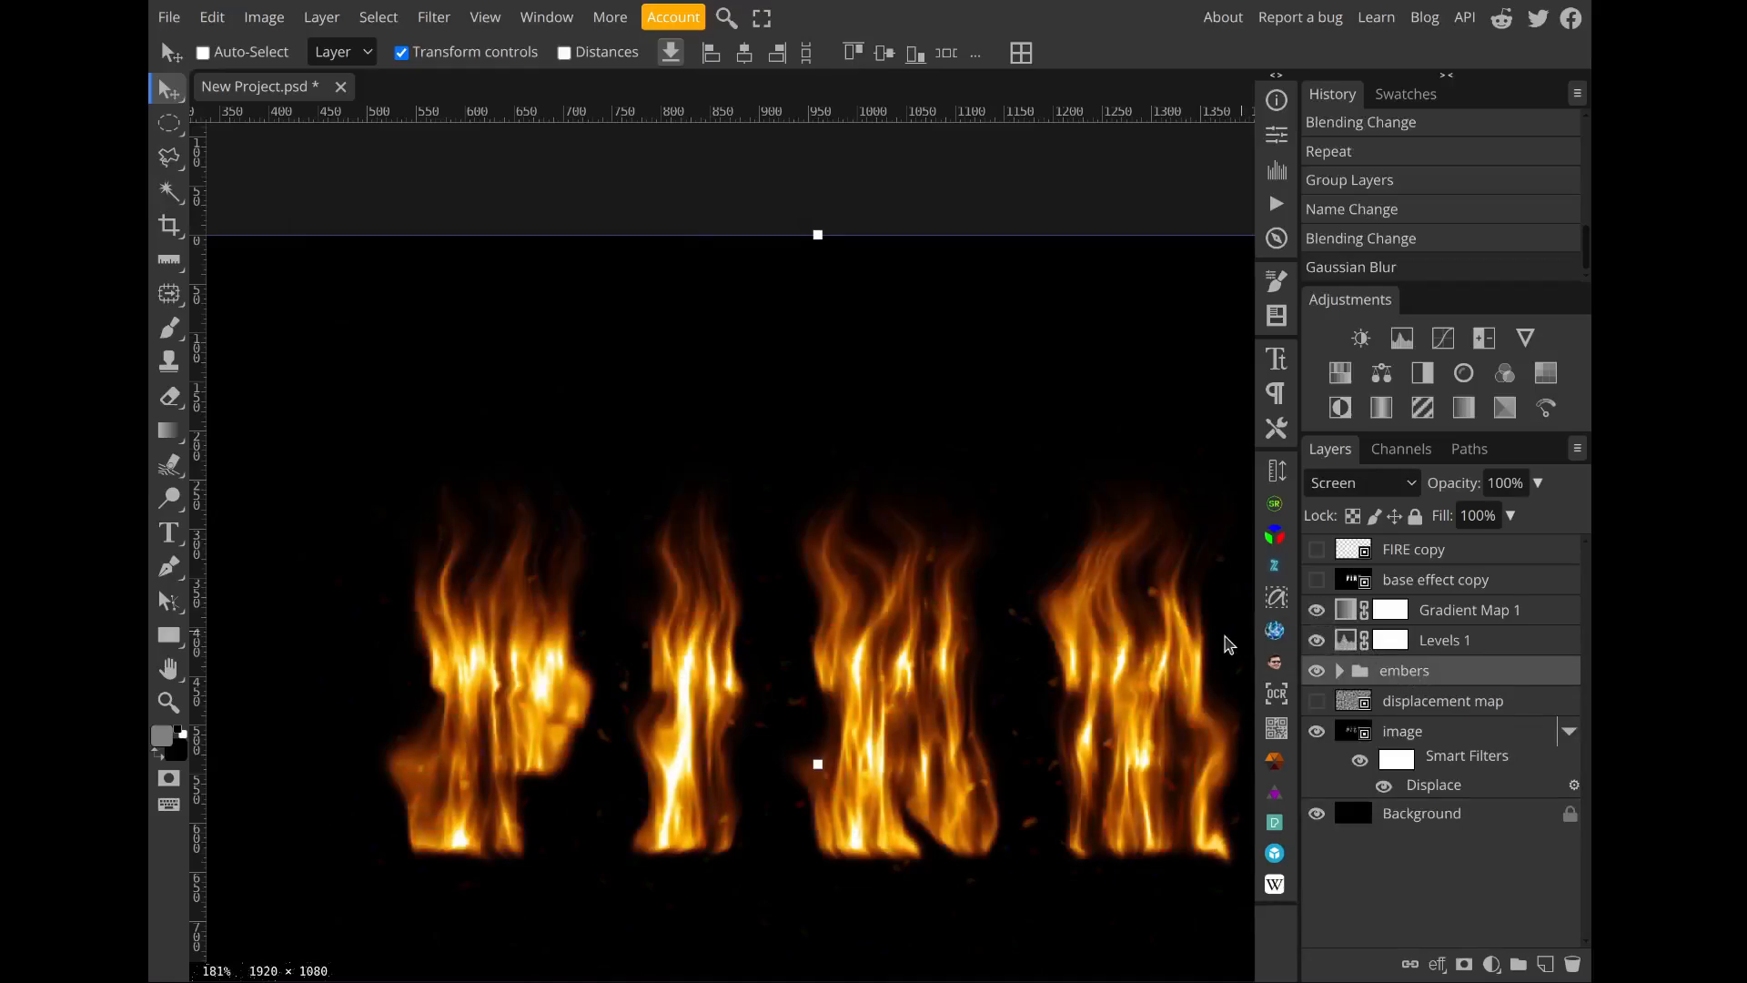
scroll(1229, 644, down, 1)
scroll(1228, 644, right, 2)
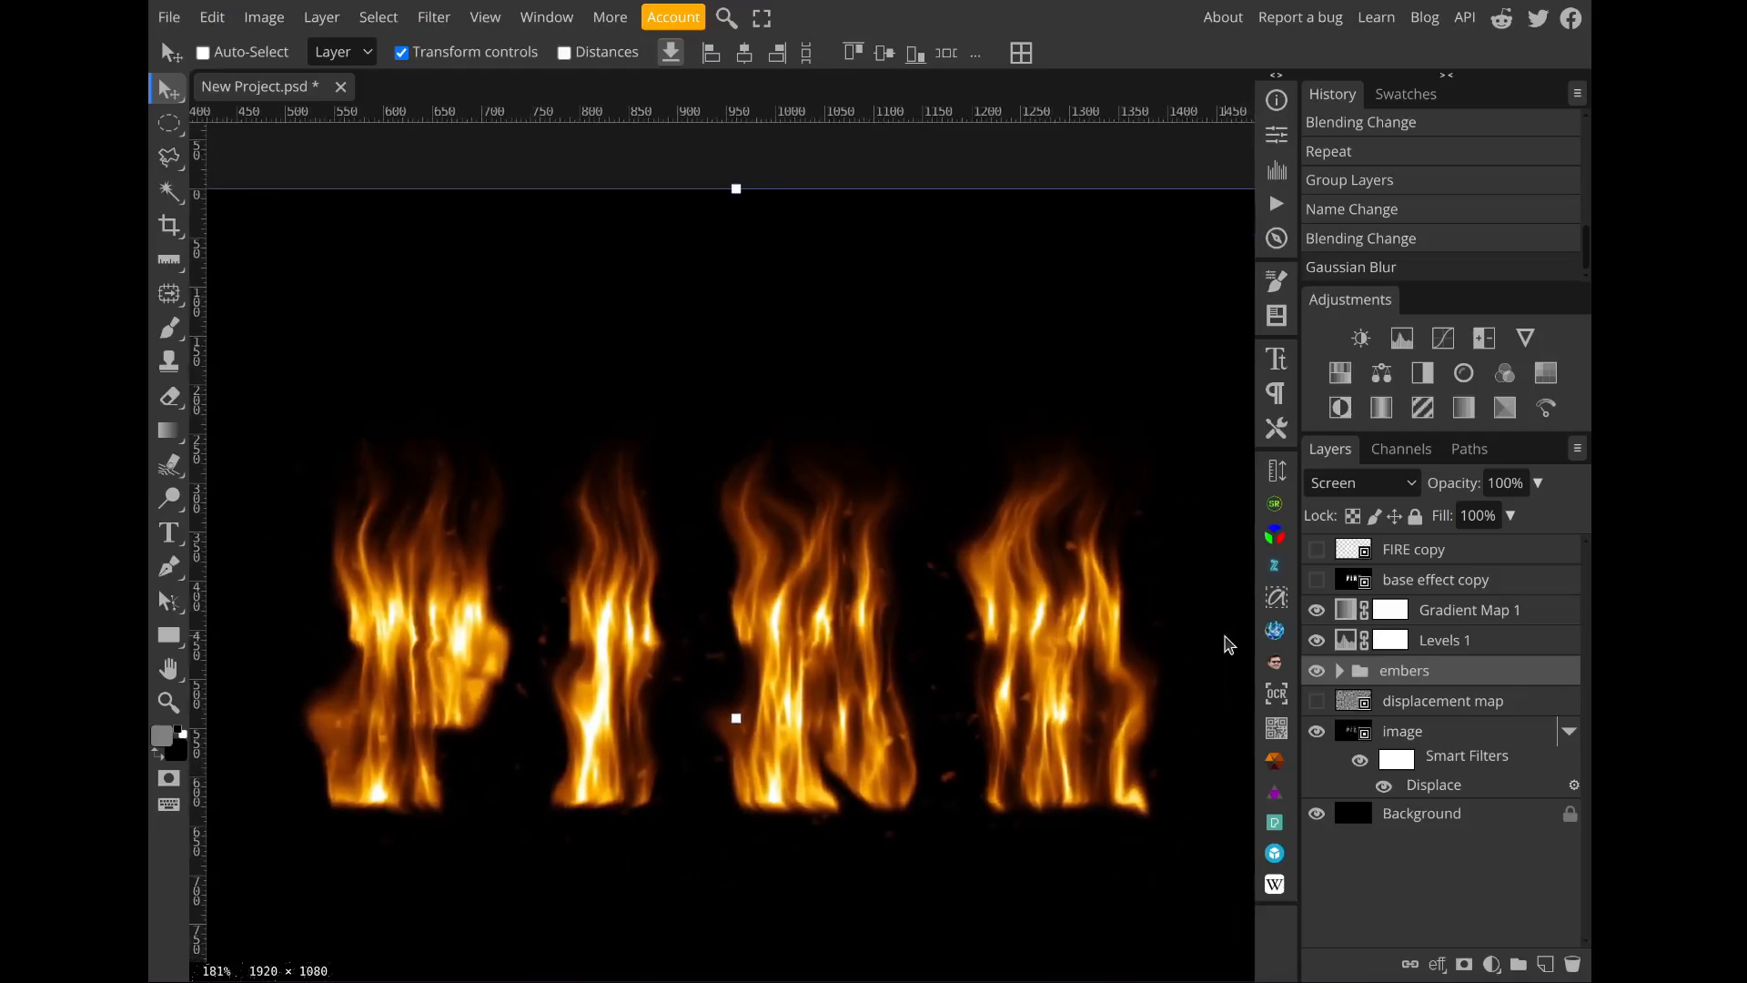
scroll(1229, 645, up, 1)
scroll(1229, 645, left, 1)
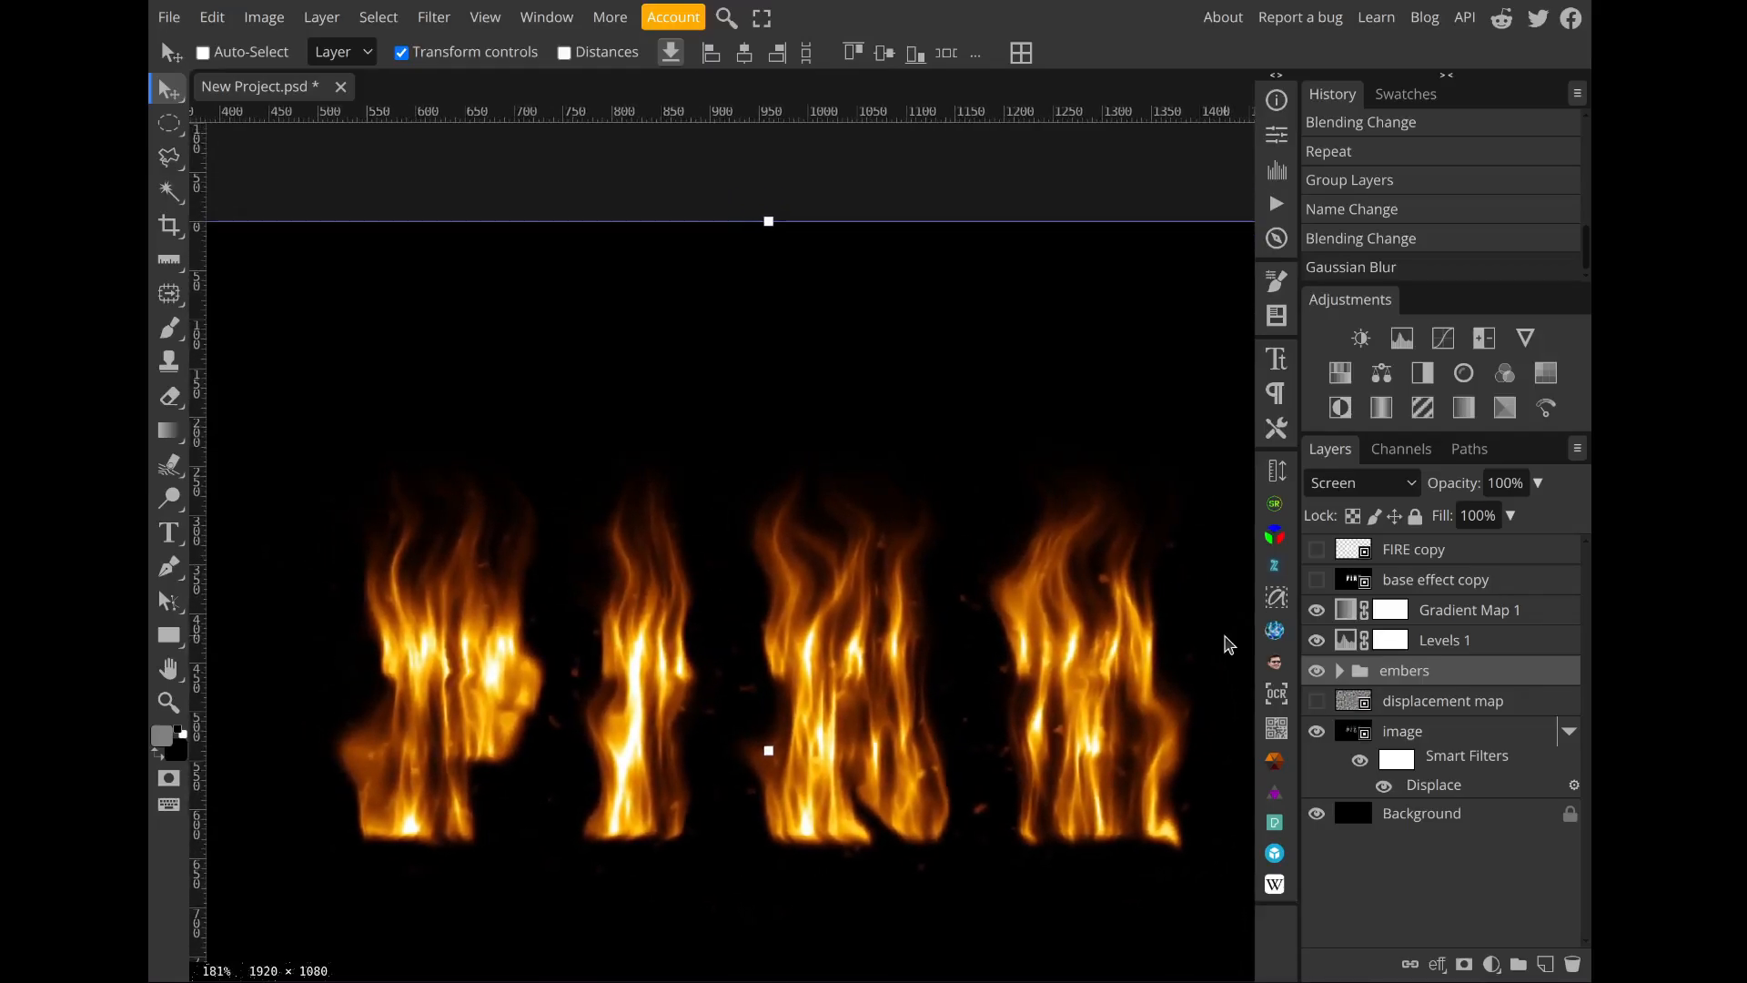
Step: Select the Gradient Map 1 layer and examine the embers around the flaming letters
click(1438, 609)
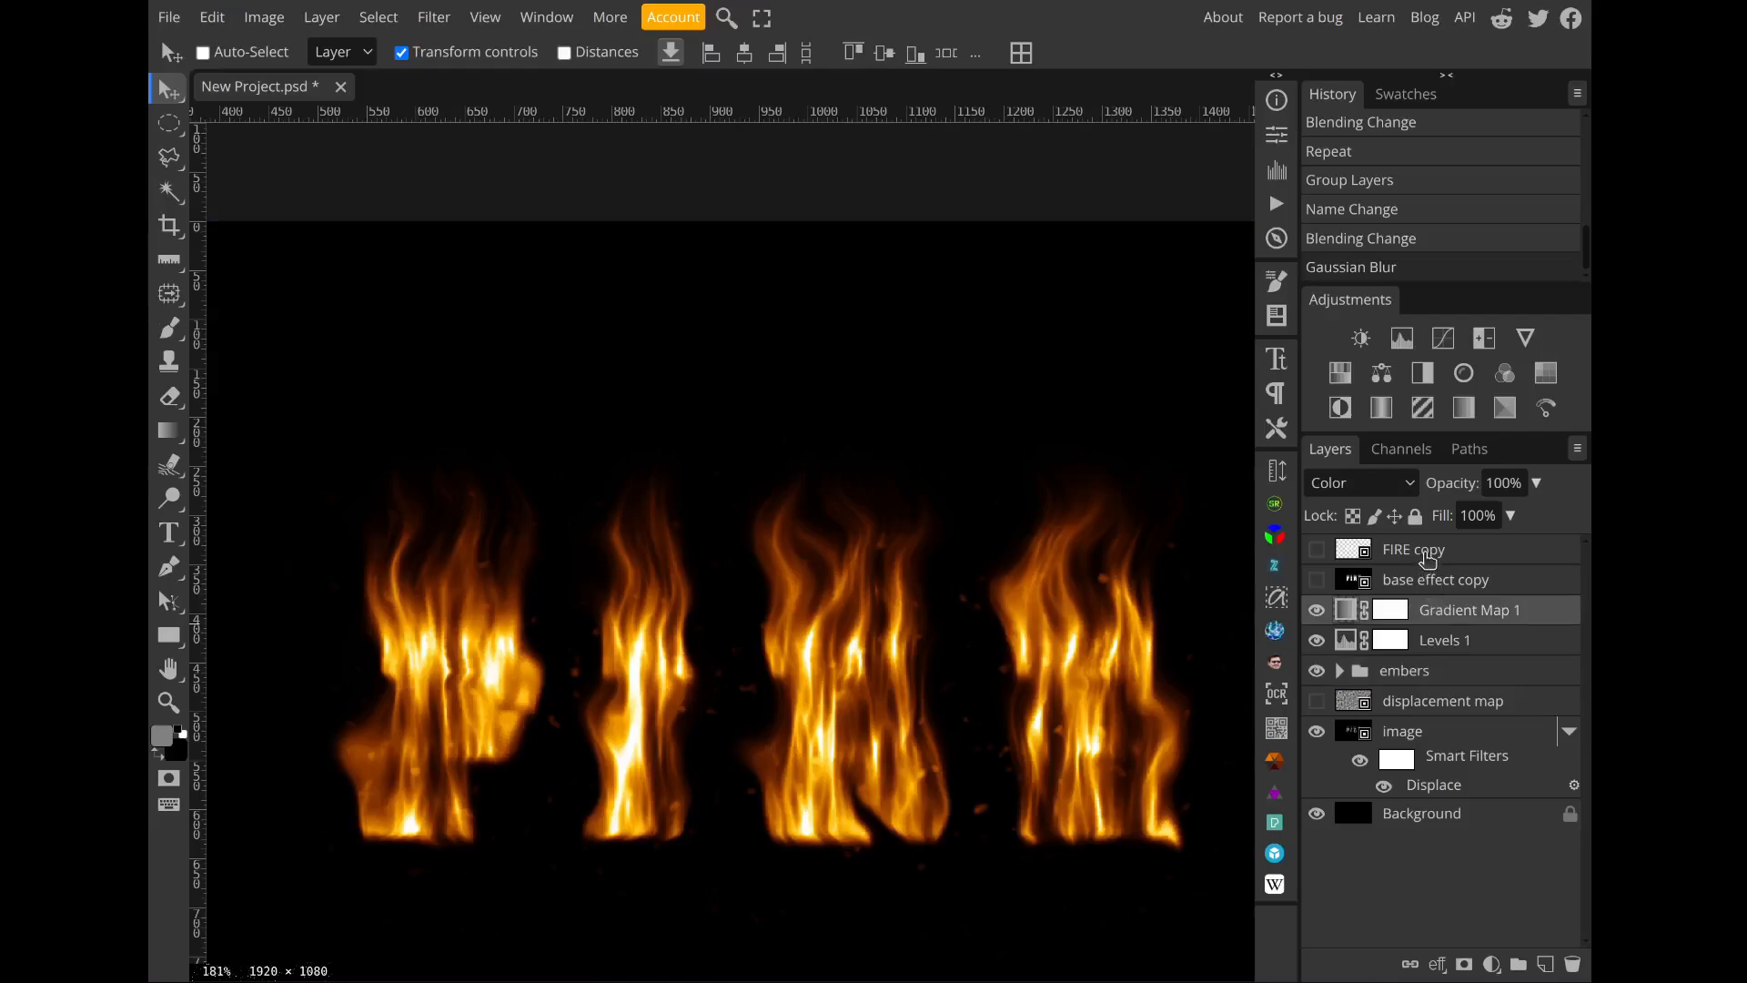
click(1427, 557)
click(1429, 582)
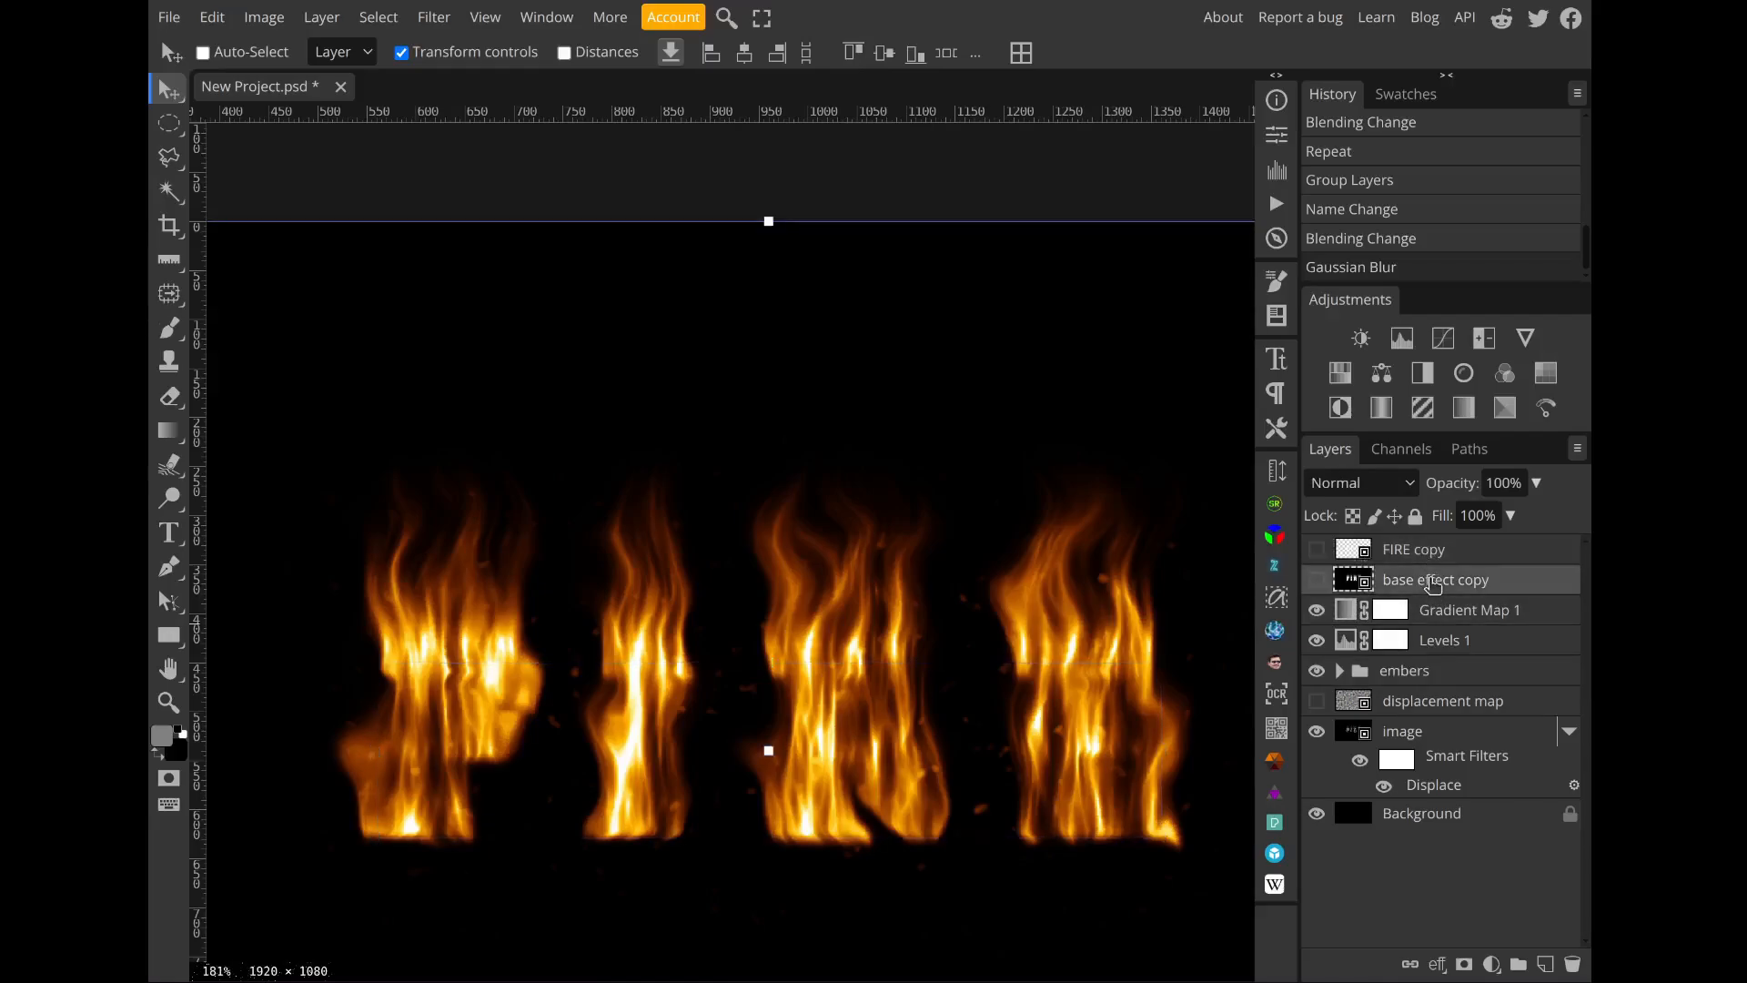
click(1452, 615)
scroll(1111, 740, down, 3)
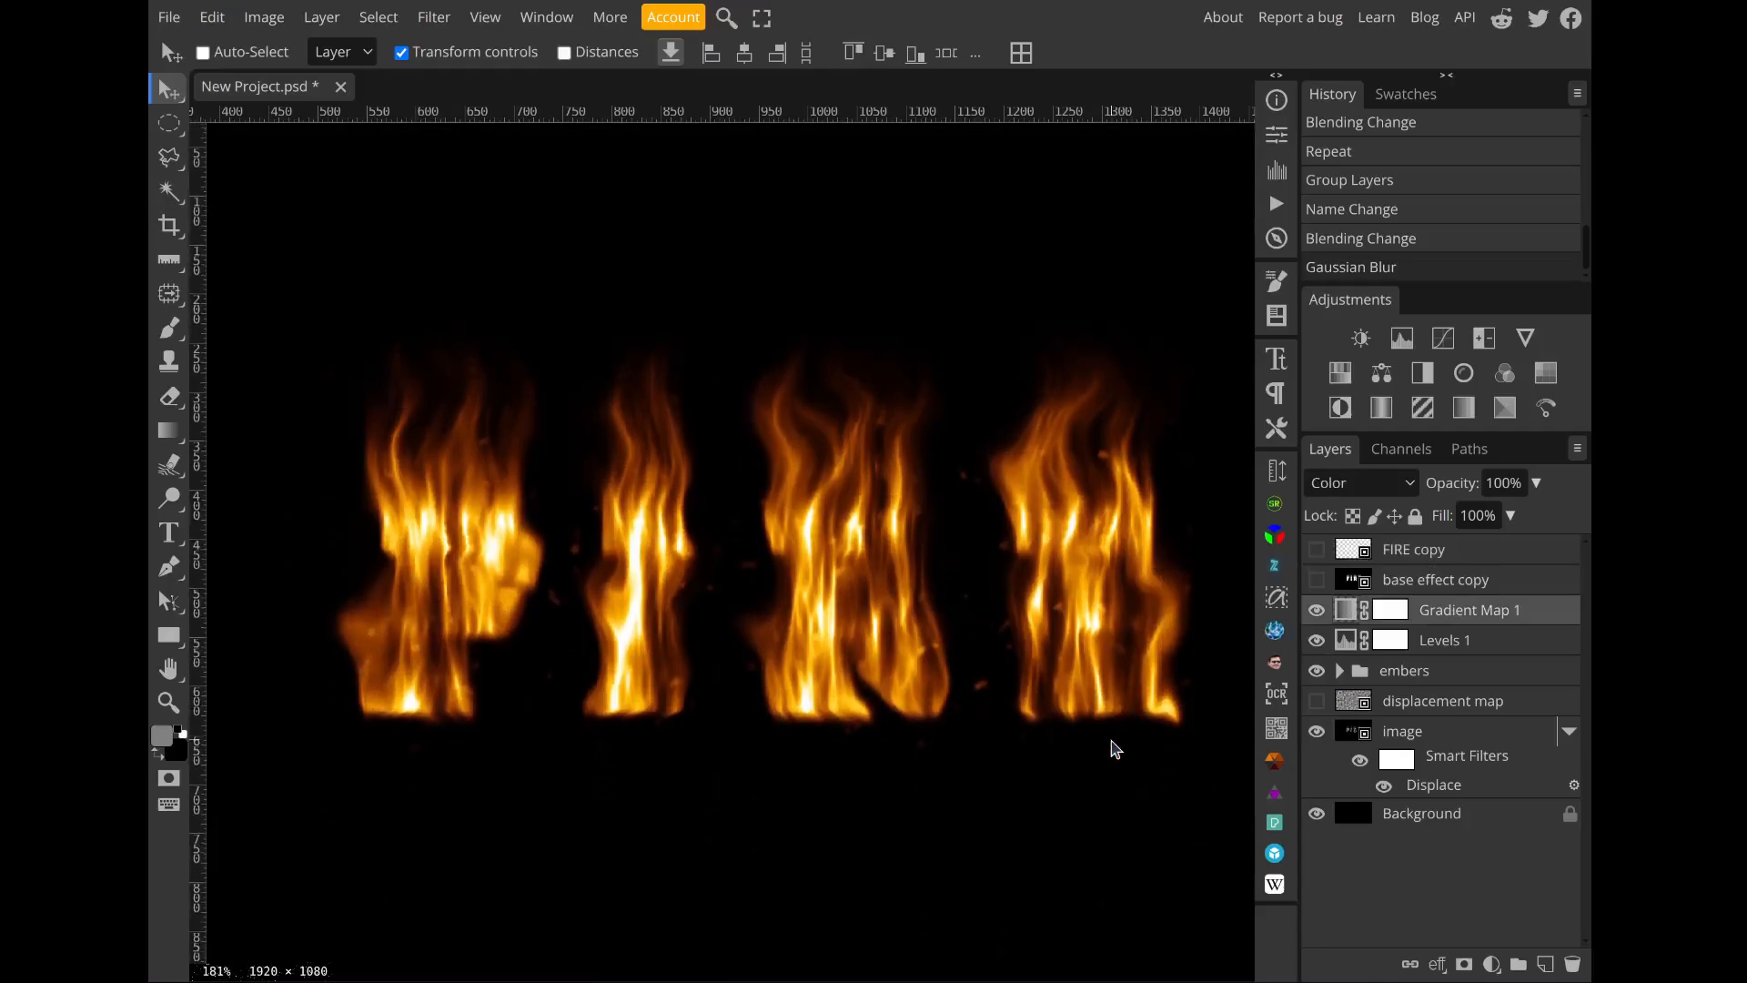
scroll(1114, 744, left, 2)
scroll(1116, 748, right, 3)
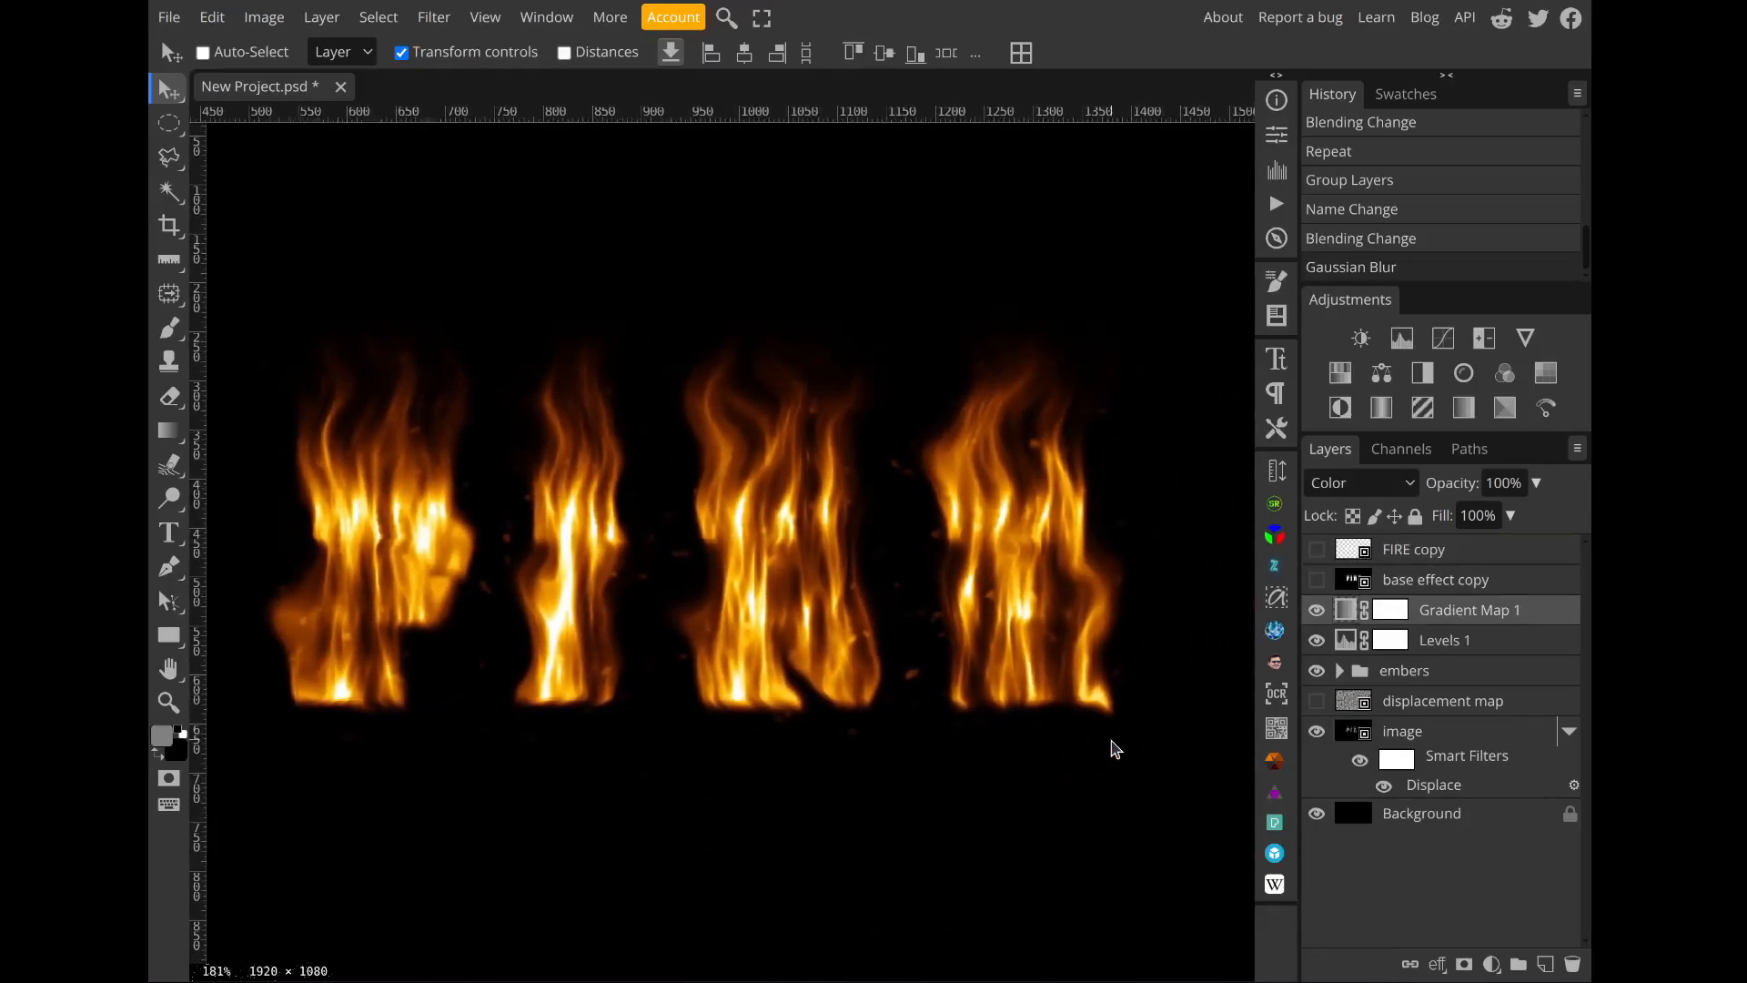
Step: Show the FIRE copy layer over the flaming letters
scroll(1115, 748, down, 2)
scroll(1116, 748, left, 8)
scroll(1116, 748, down, 4)
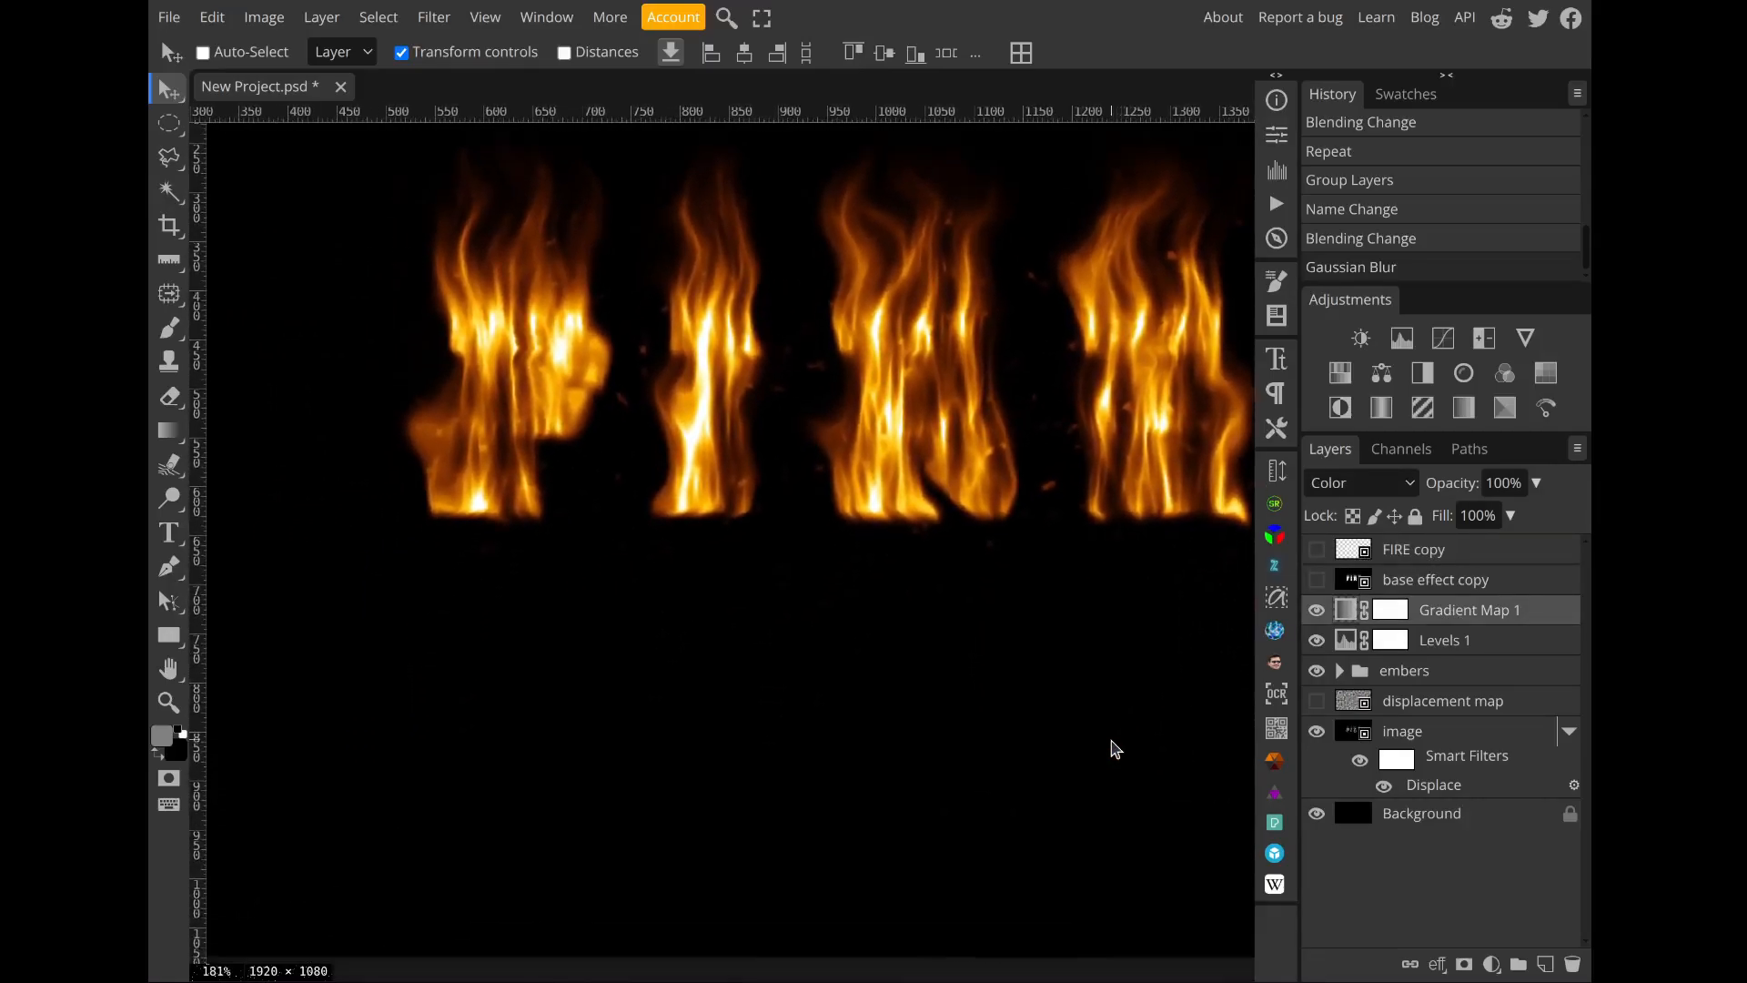
scroll(1115, 748, up, 6)
scroll(1115, 748, right, 4)
scroll(1116, 748, right, 3)
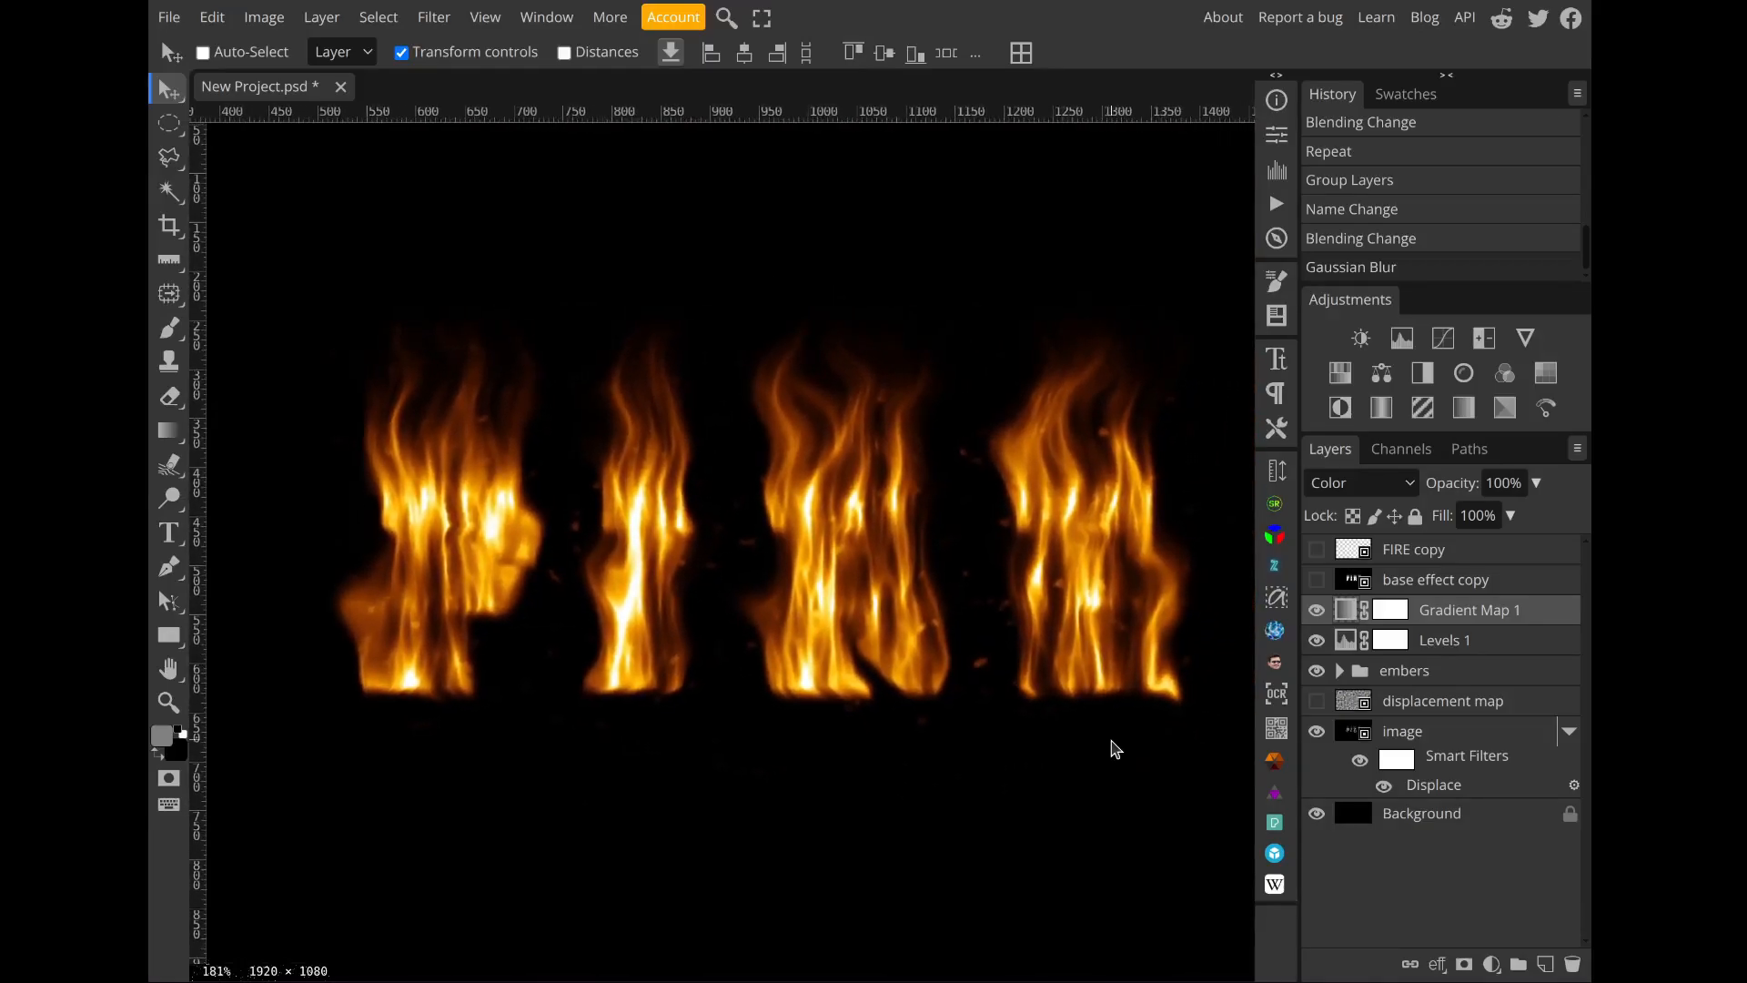
scroll(1116, 748, down, 2)
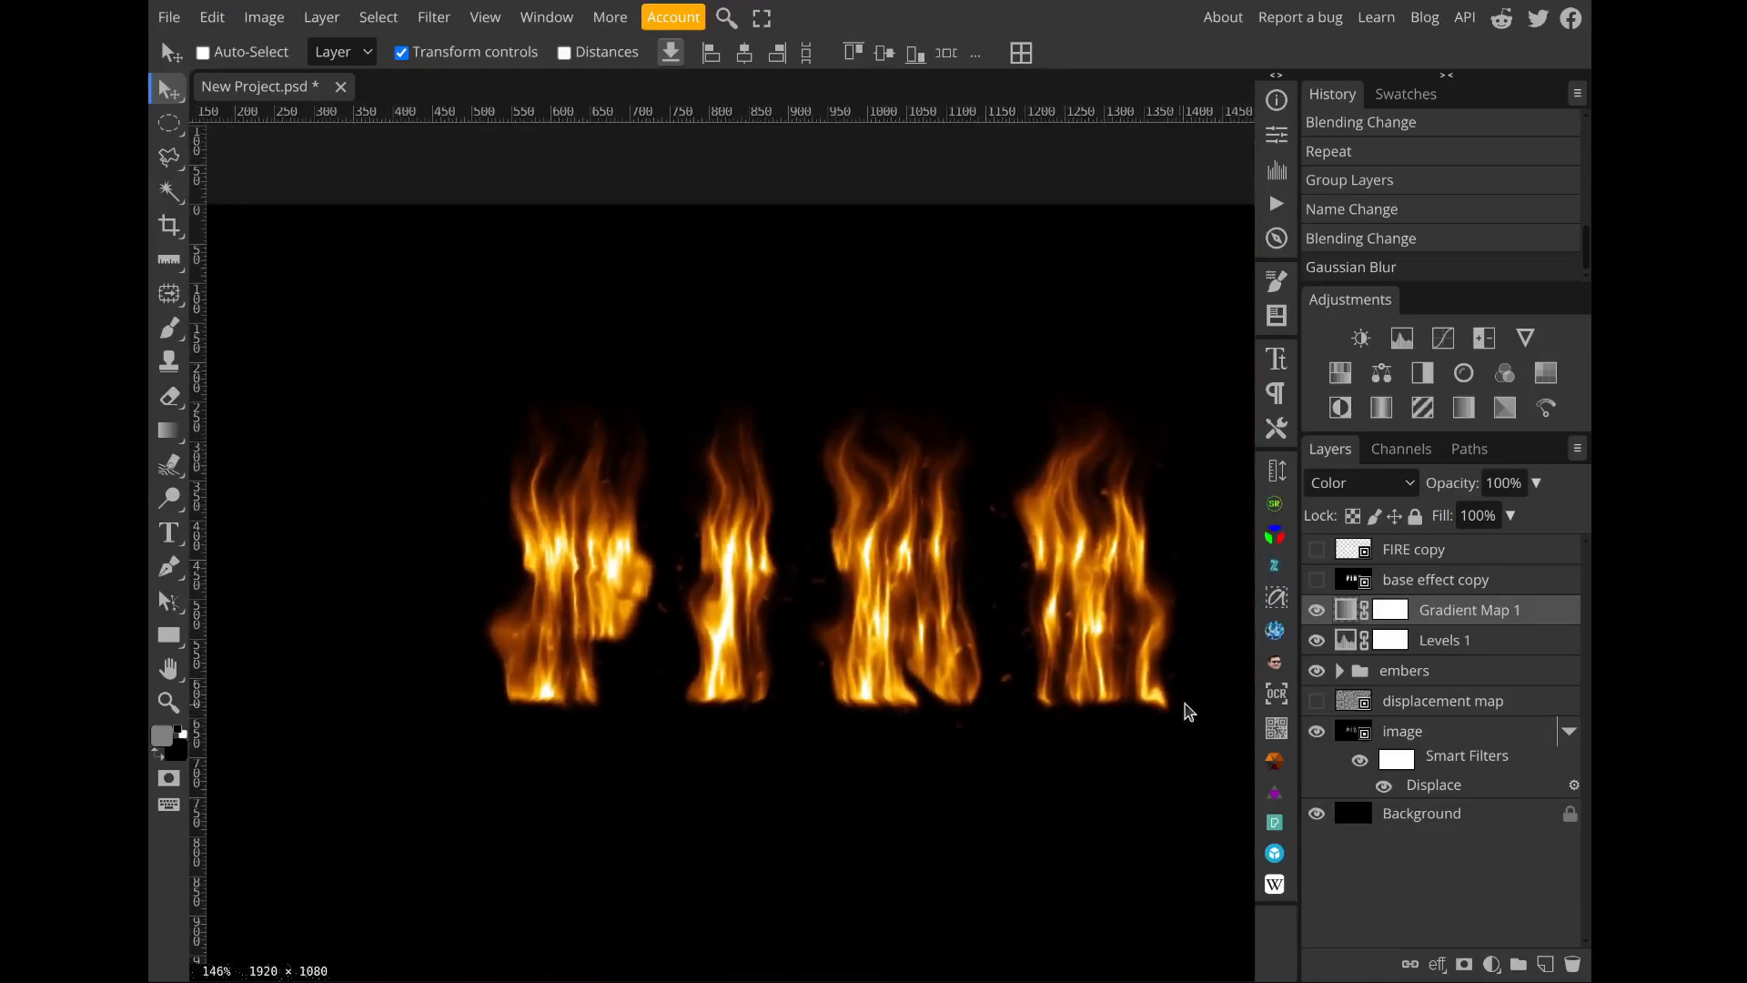
click(1374, 558)
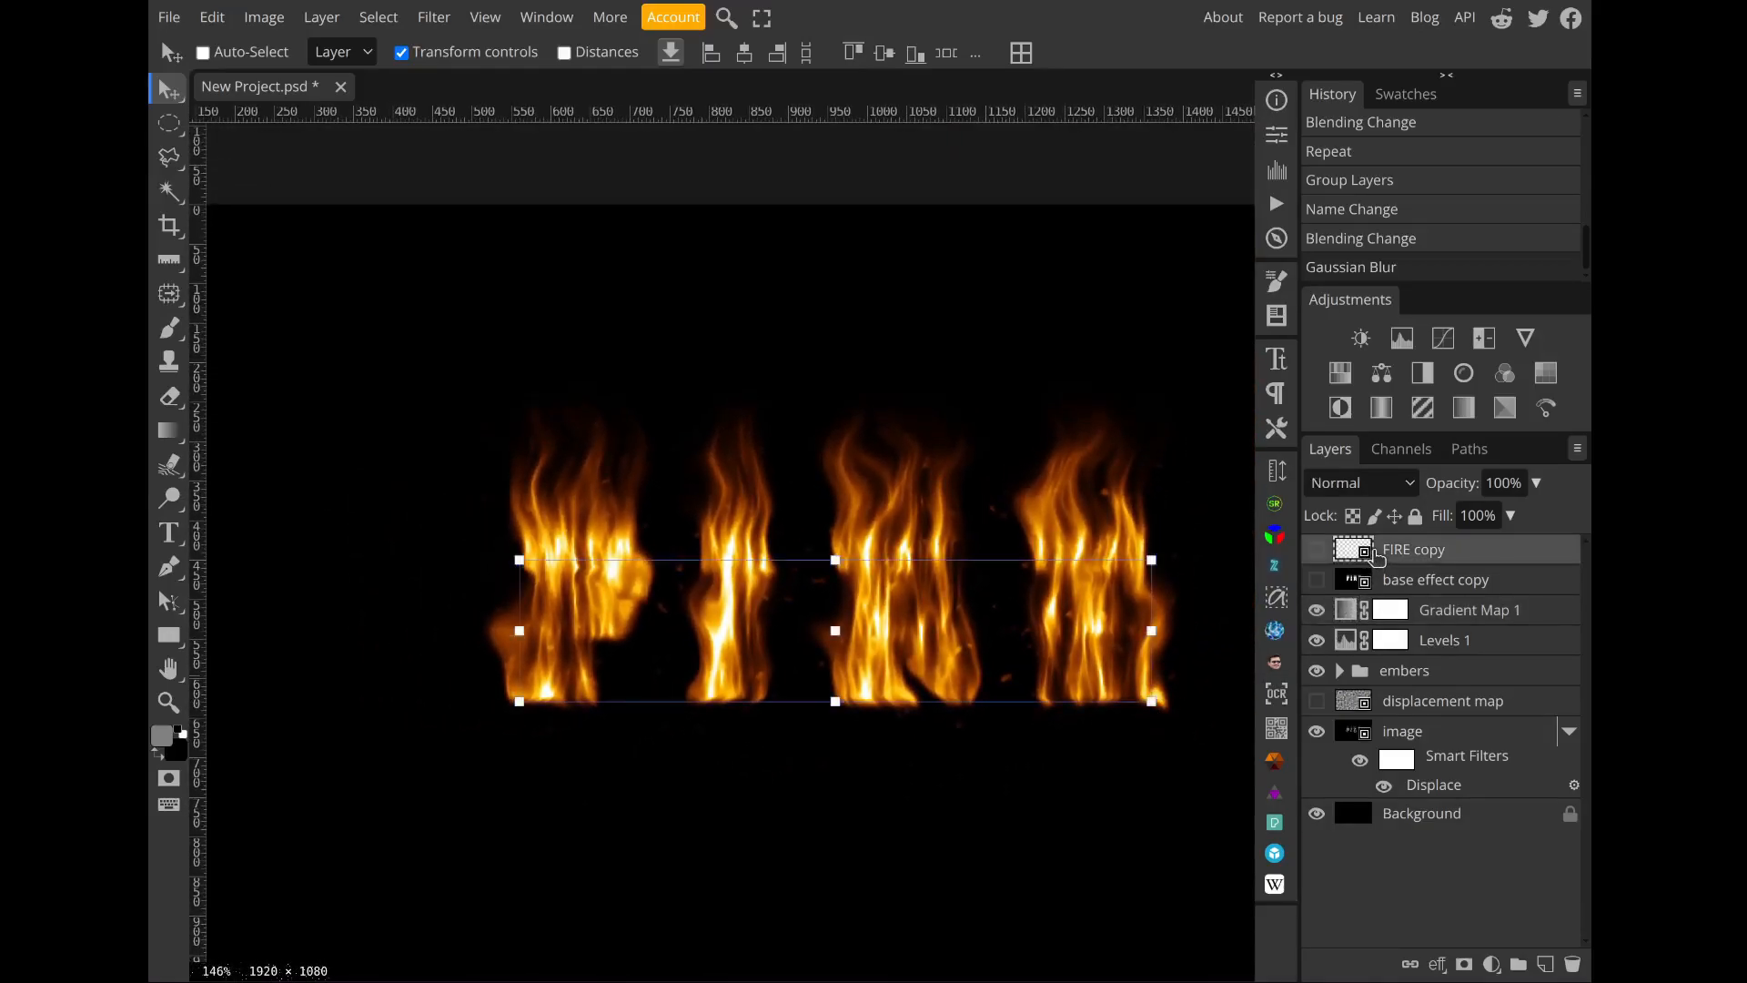
click(1317, 550)
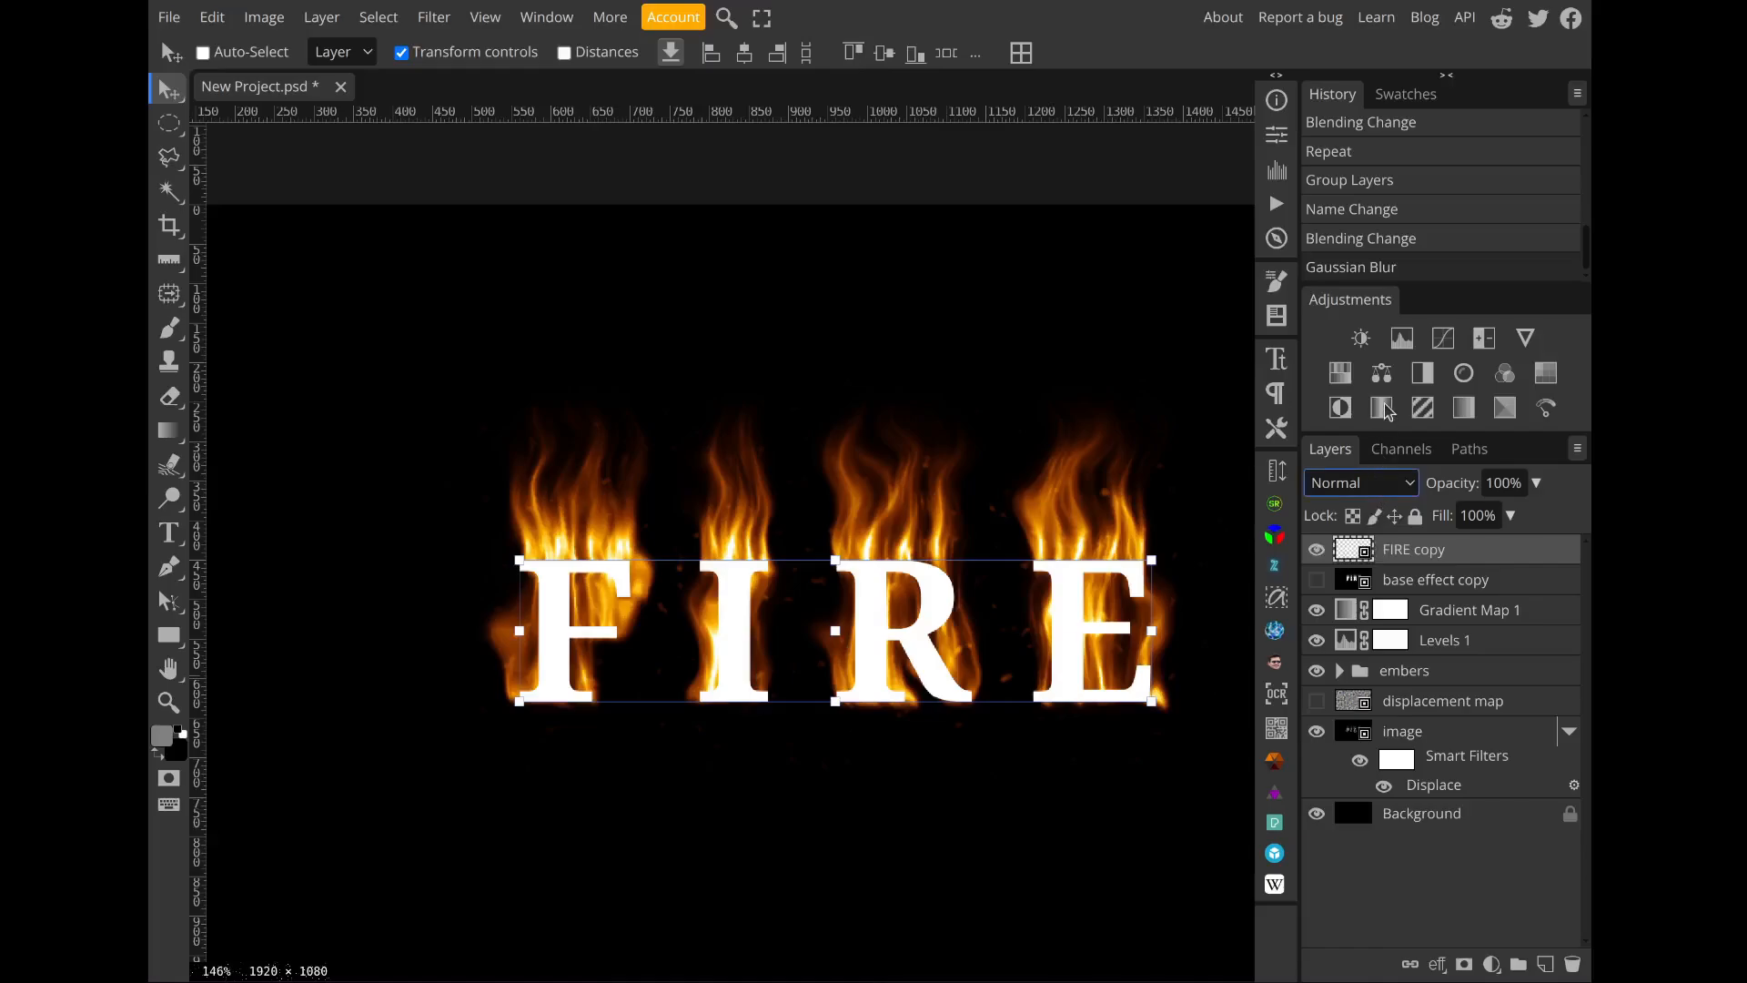
Step: Try the Screen blend mode on the FIRE copy layer and set it back to Normal
key(s)
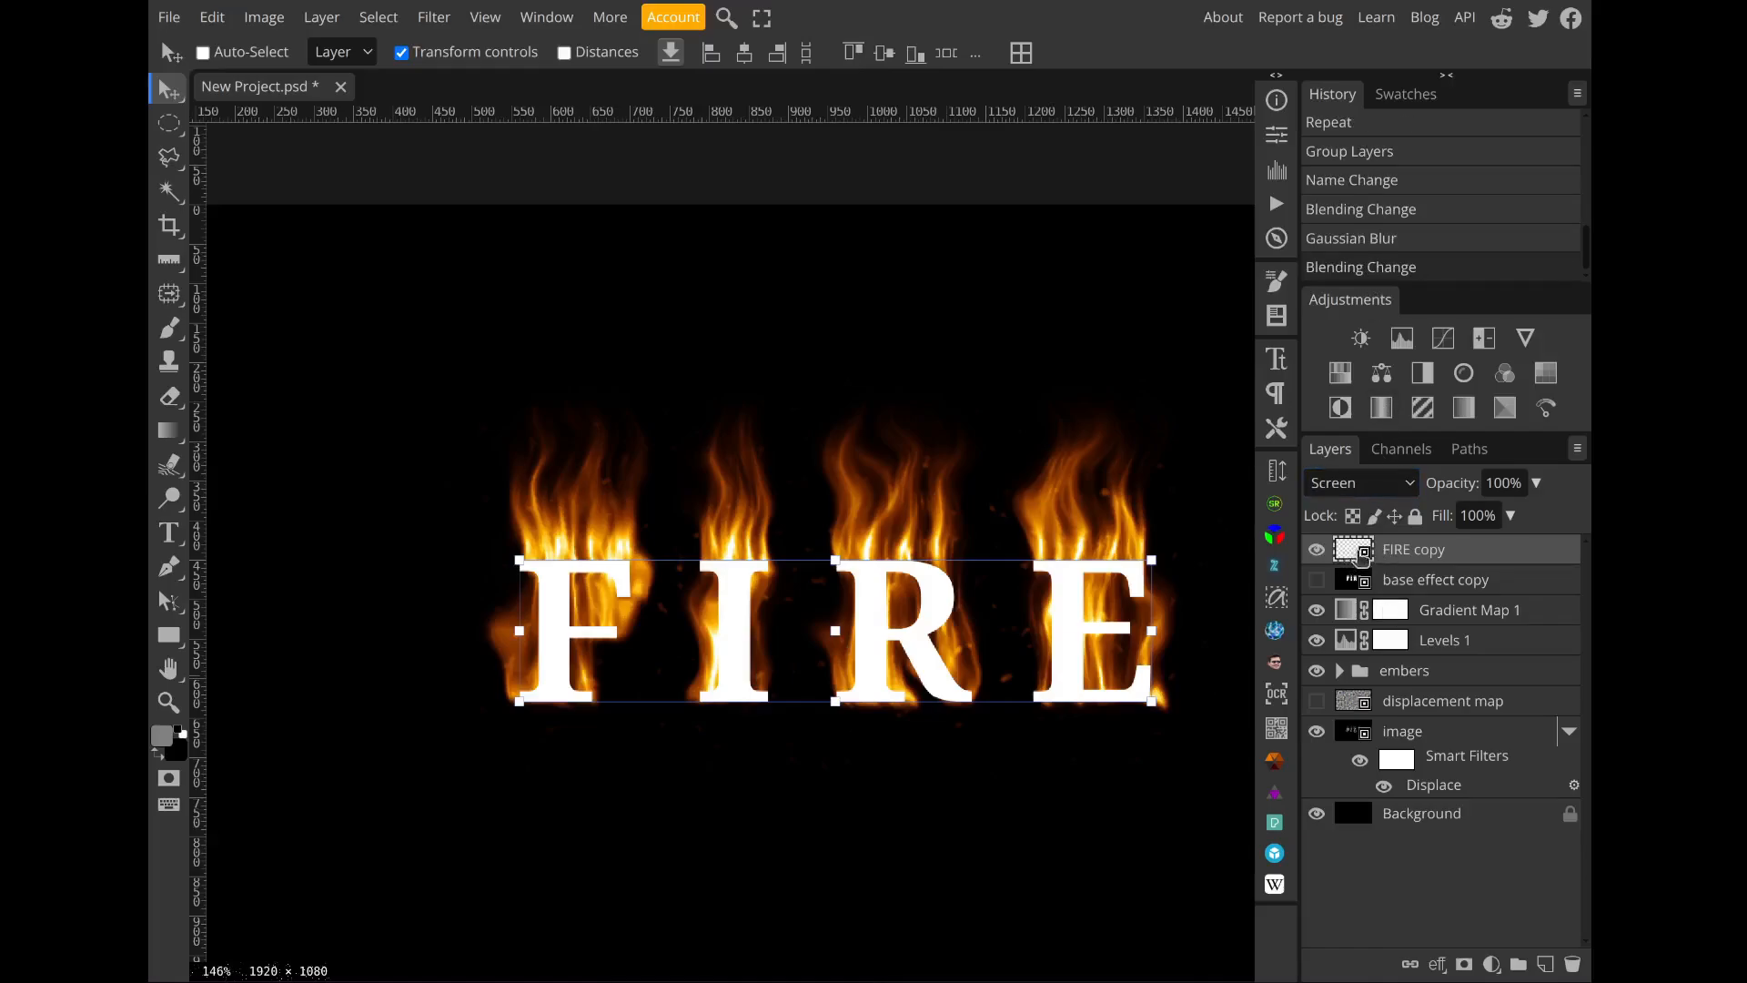
click(264, 17)
mouse_move(342, 102)
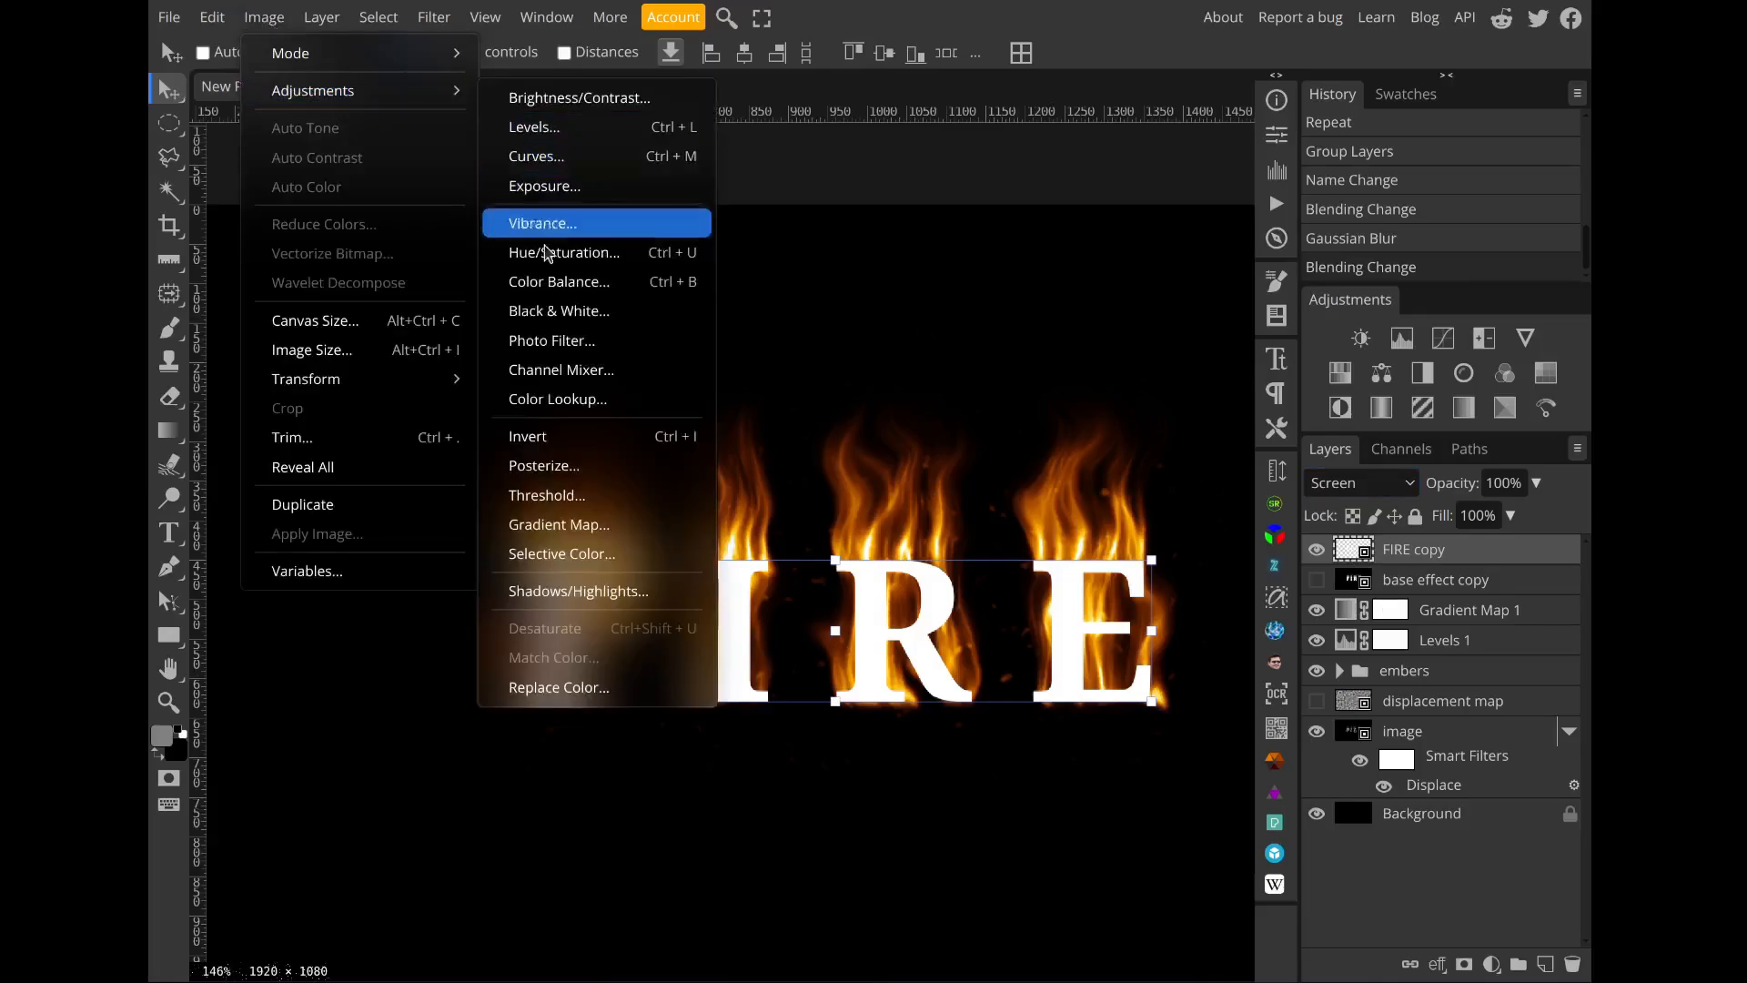
click(264, 17)
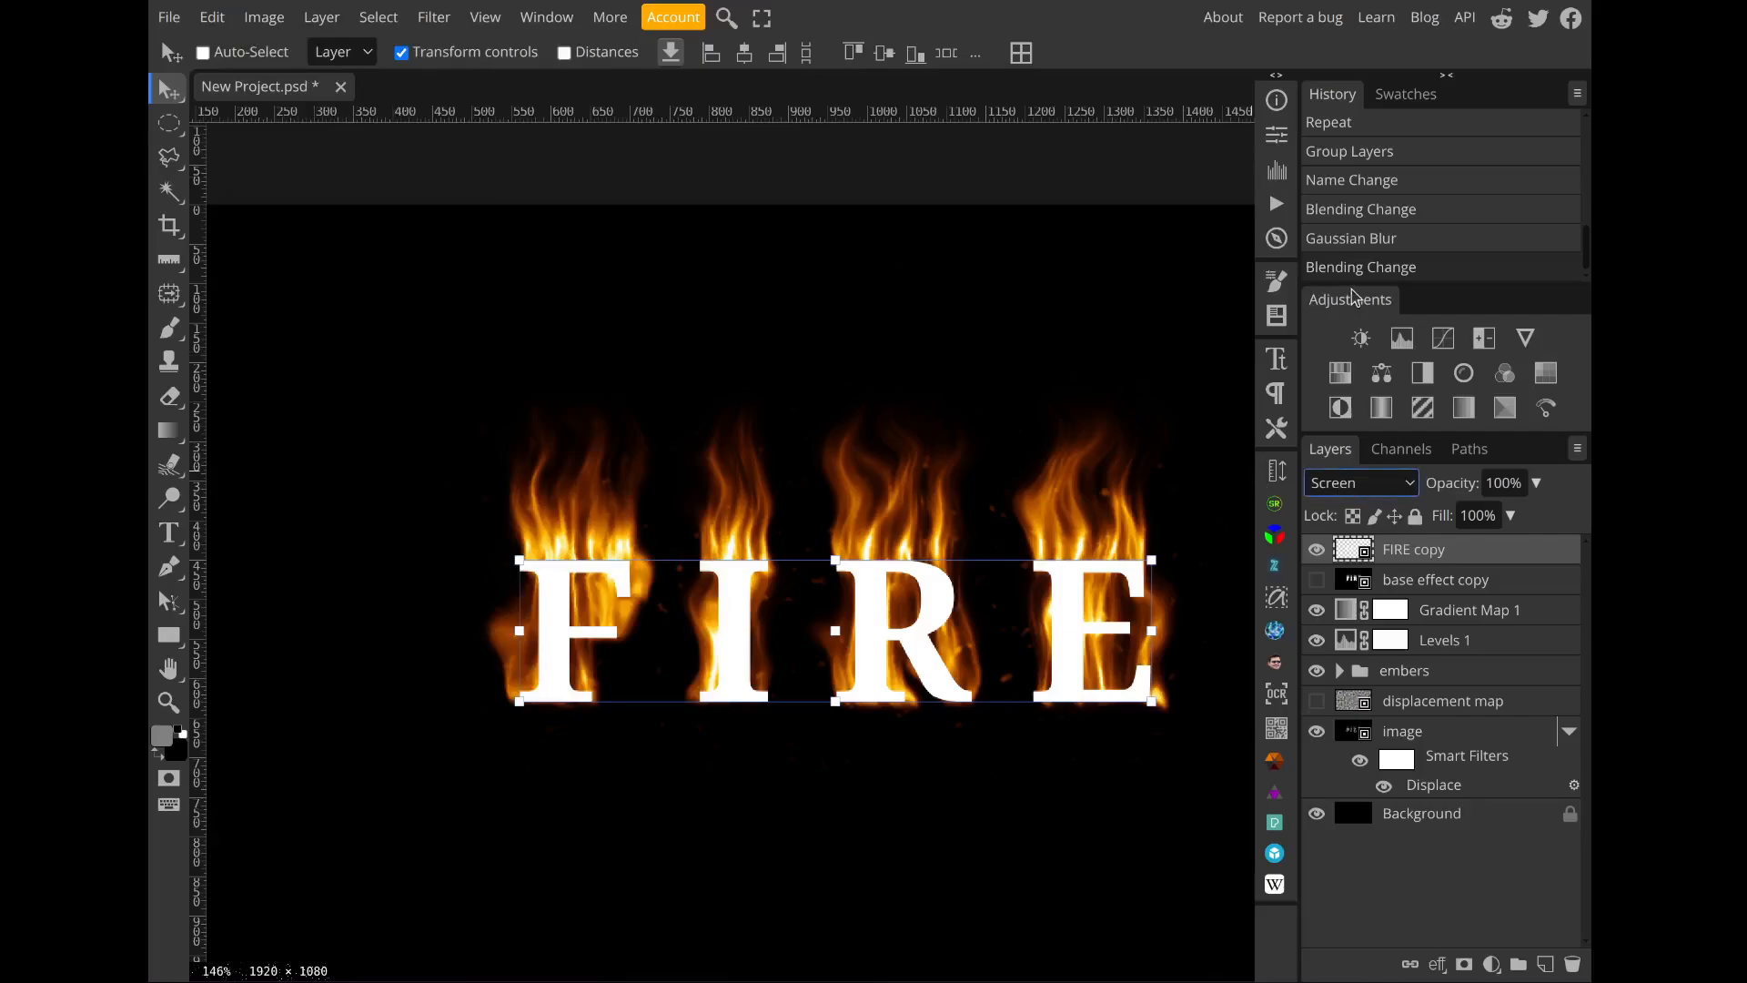
click(1365, 242)
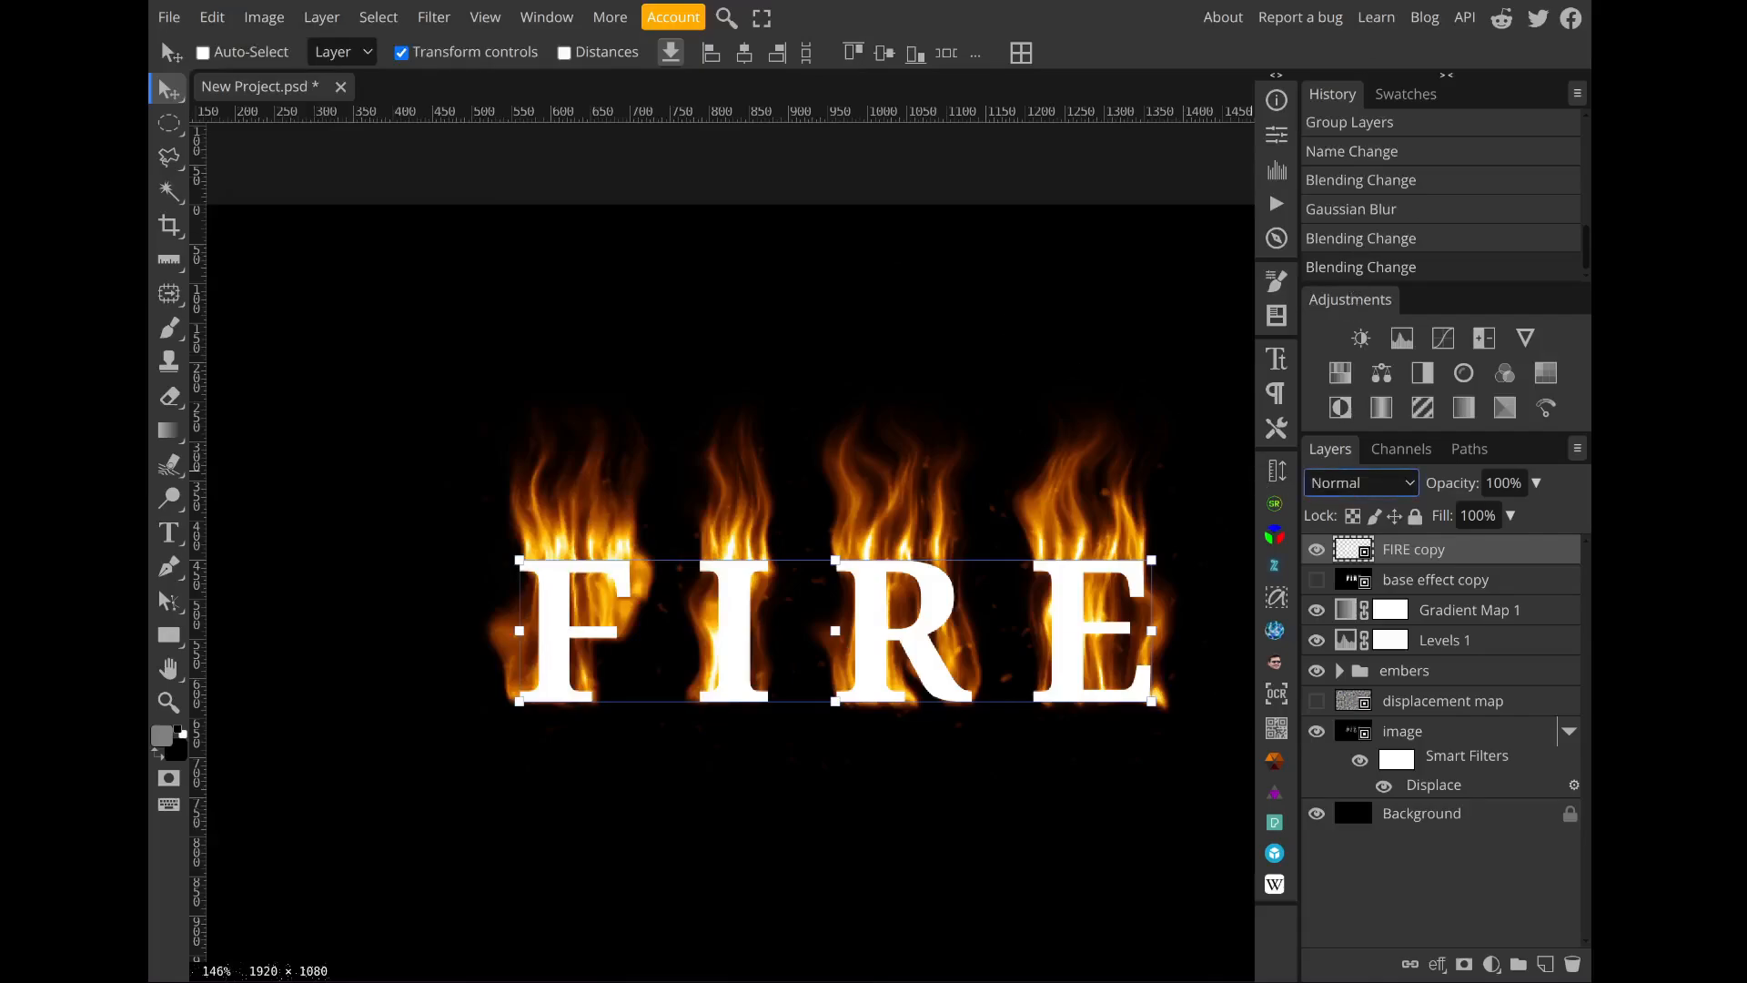
Step: Add a Bevel and Emboss effect to the FIRE copy layer with Inner Bevel style, Chisel Soft technique and a size of 82 px
click(1437, 964)
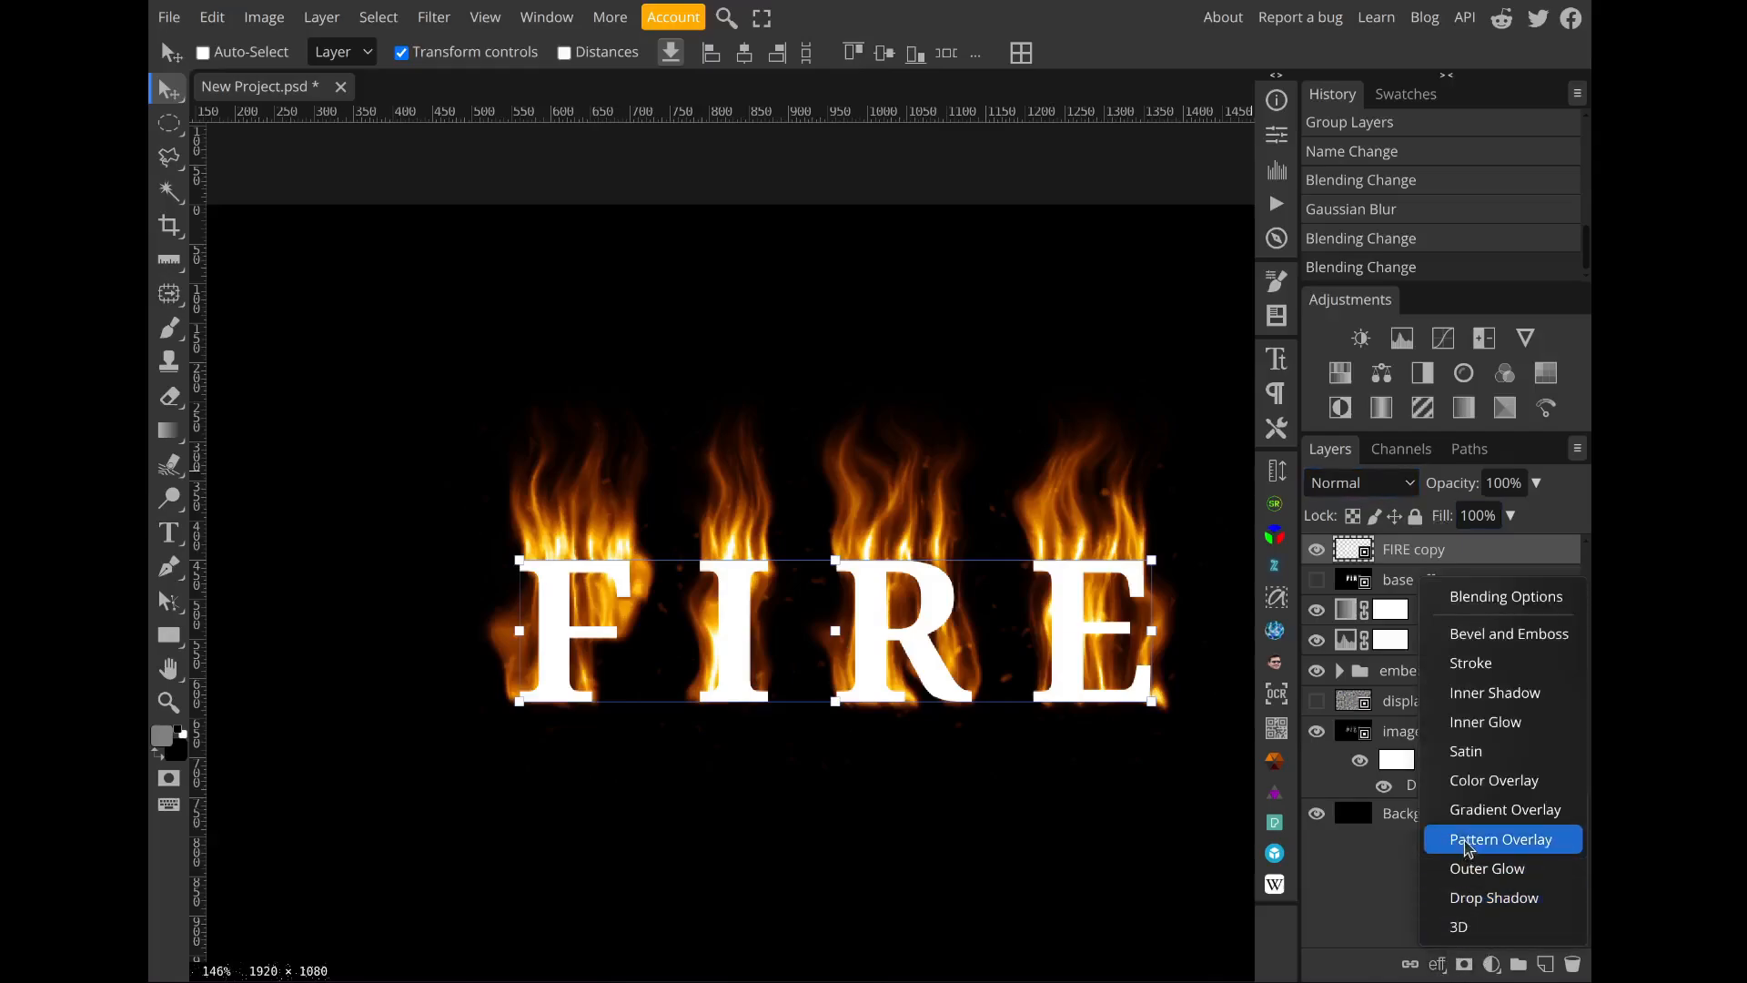
click(1485, 723)
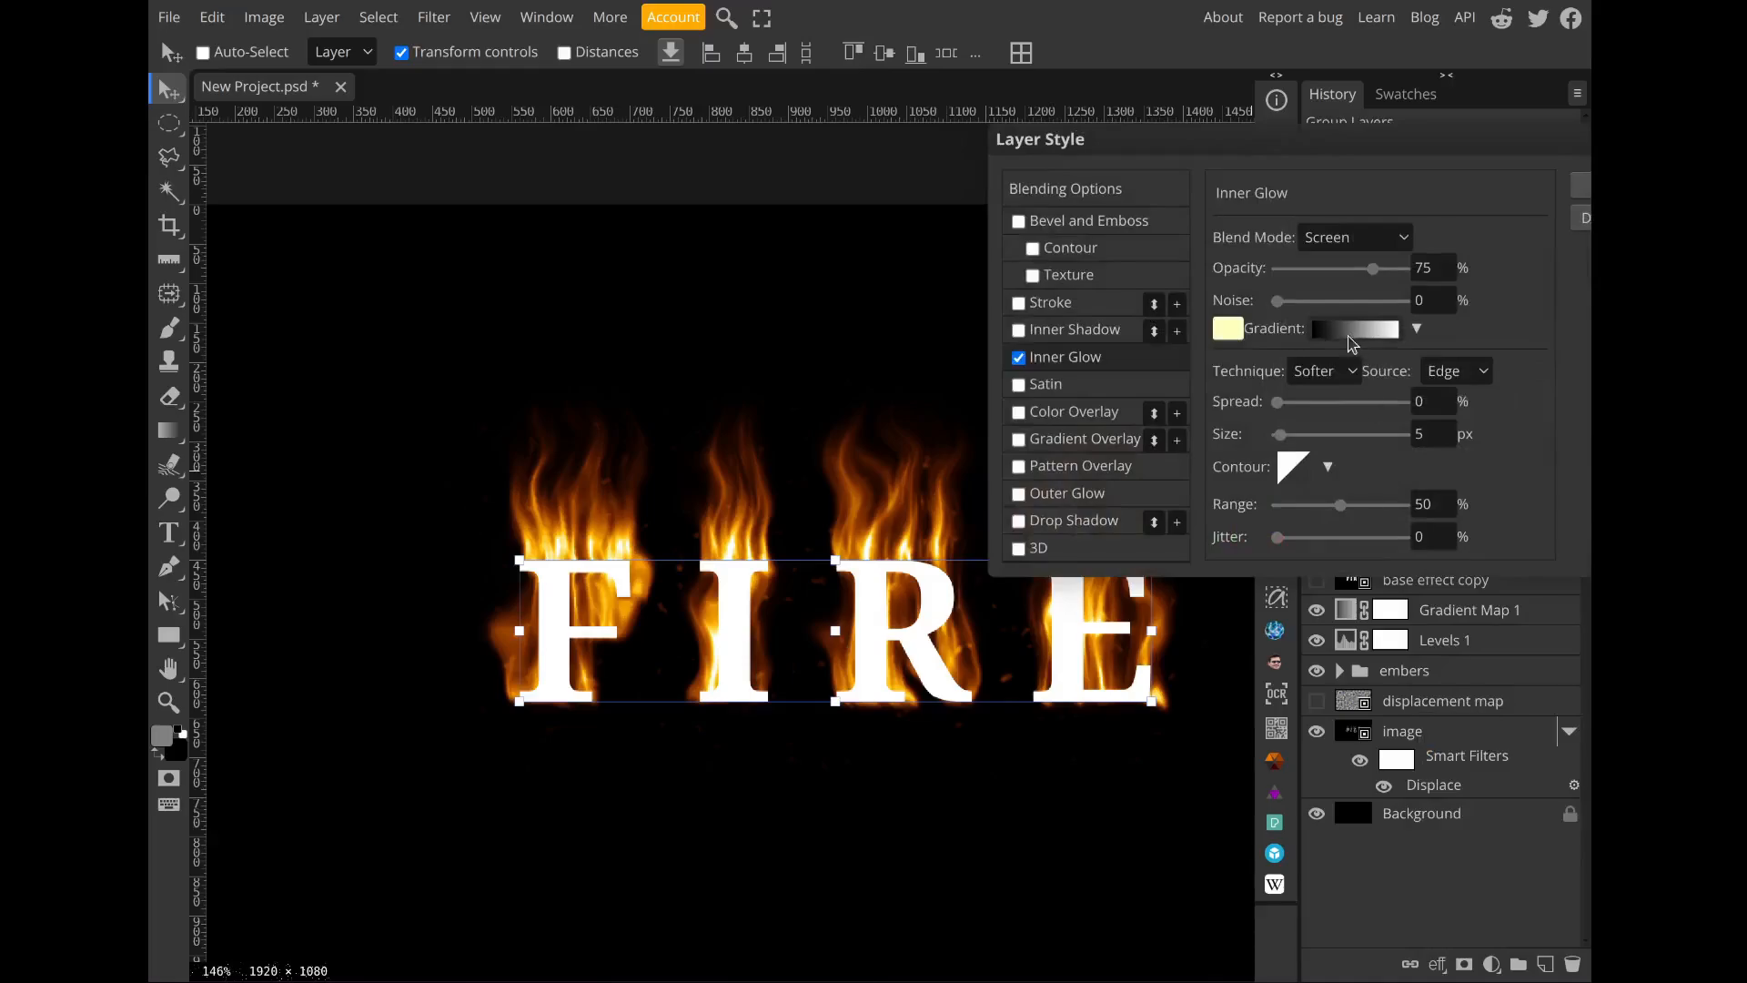
click(1020, 358)
click(1092, 228)
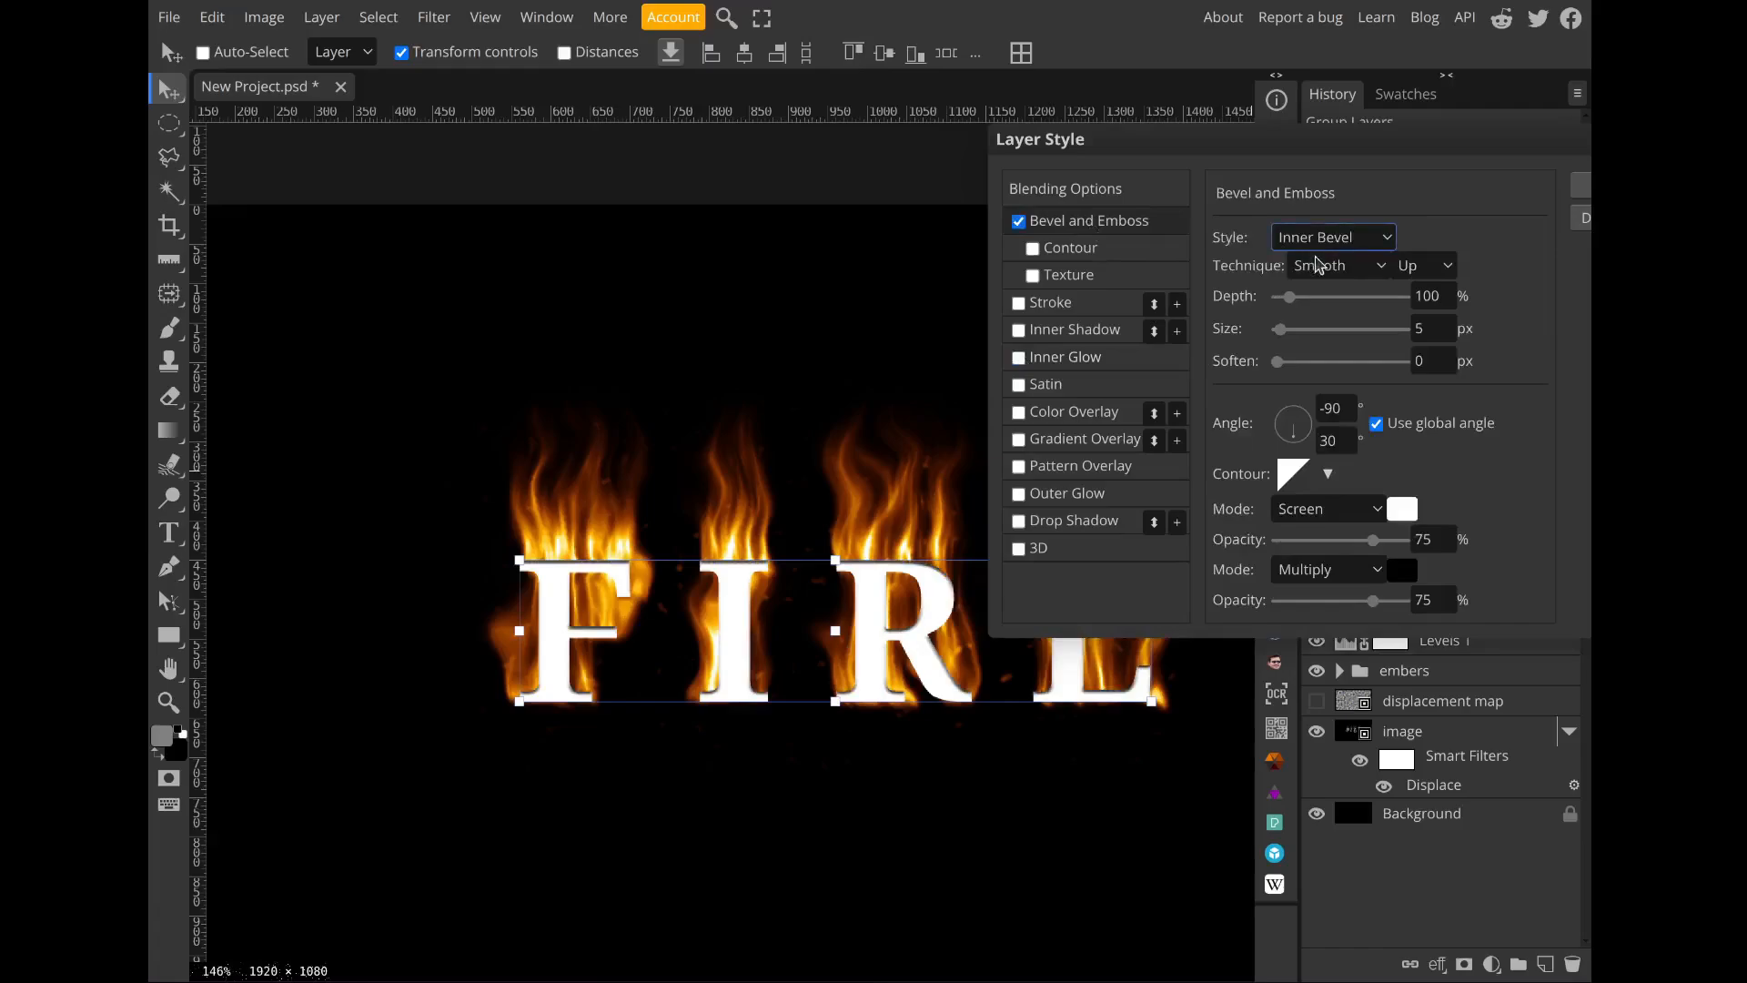
click(1330, 347)
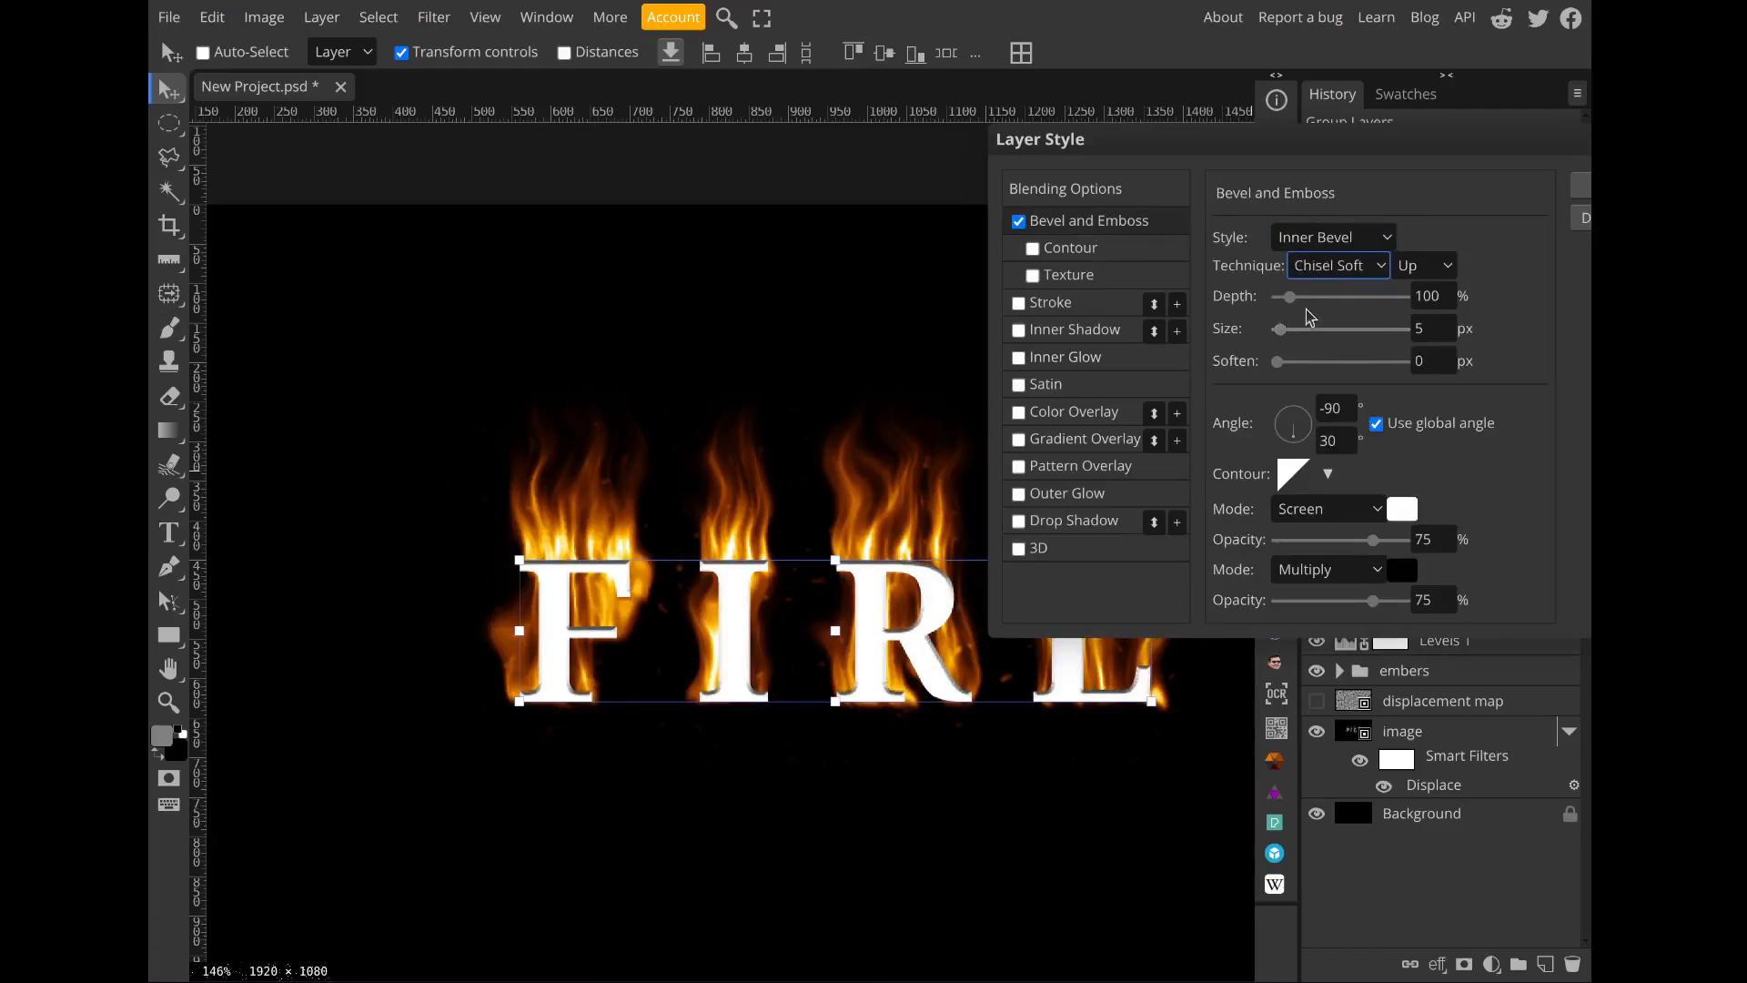
drag(1280, 330, 1334, 334)
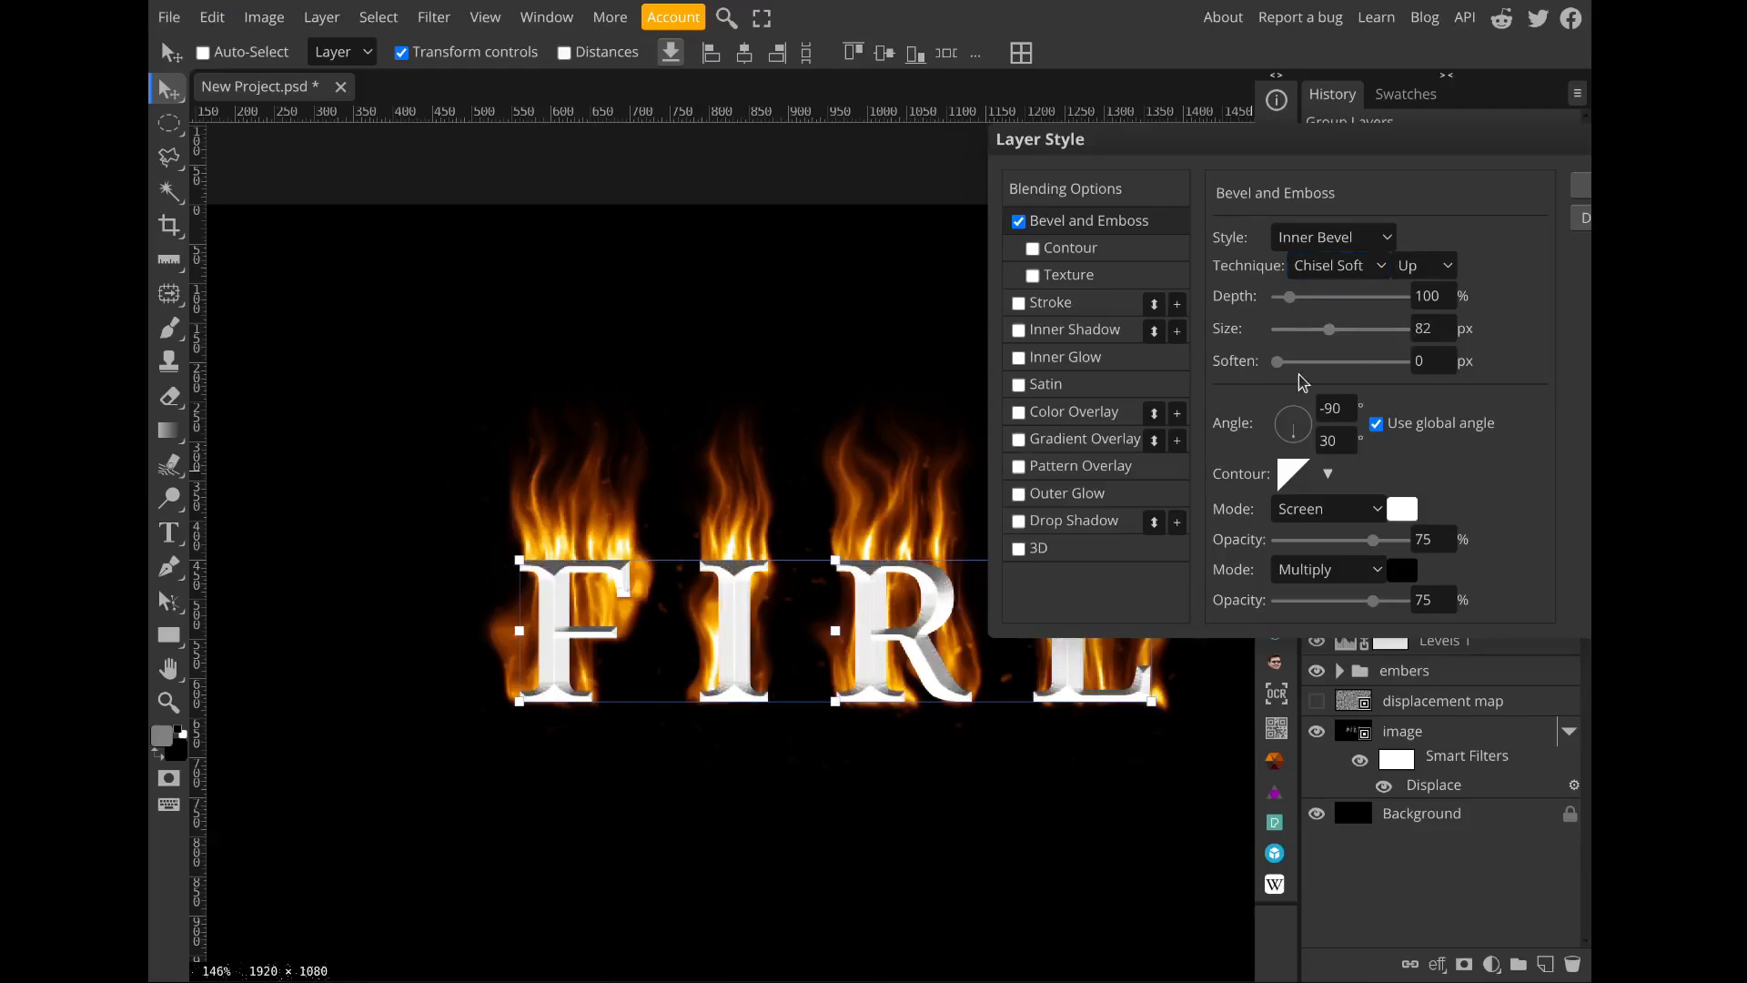
Step: Add a dark gray Color Overlay at 100% opacity and Normal blend mode to the FIRE copy lettering
click(1098, 418)
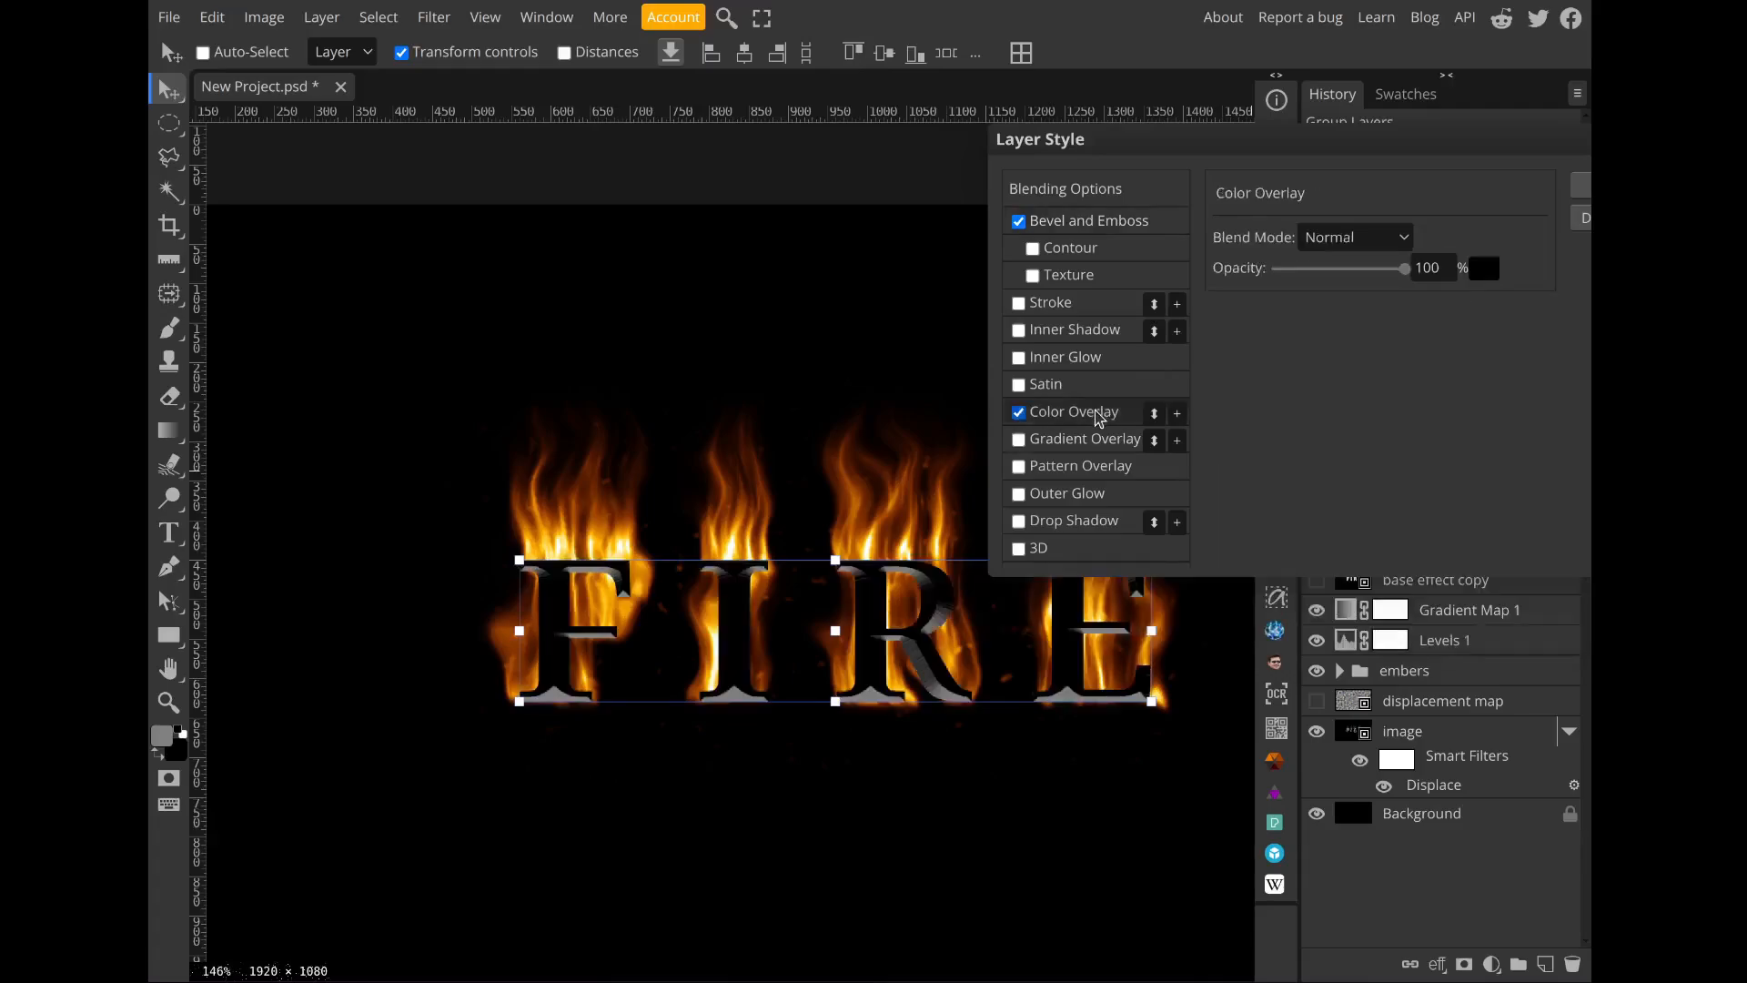
click(1484, 269)
drag(719, 342, 1506, 424)
drag(1292, 682, 1246, 656)
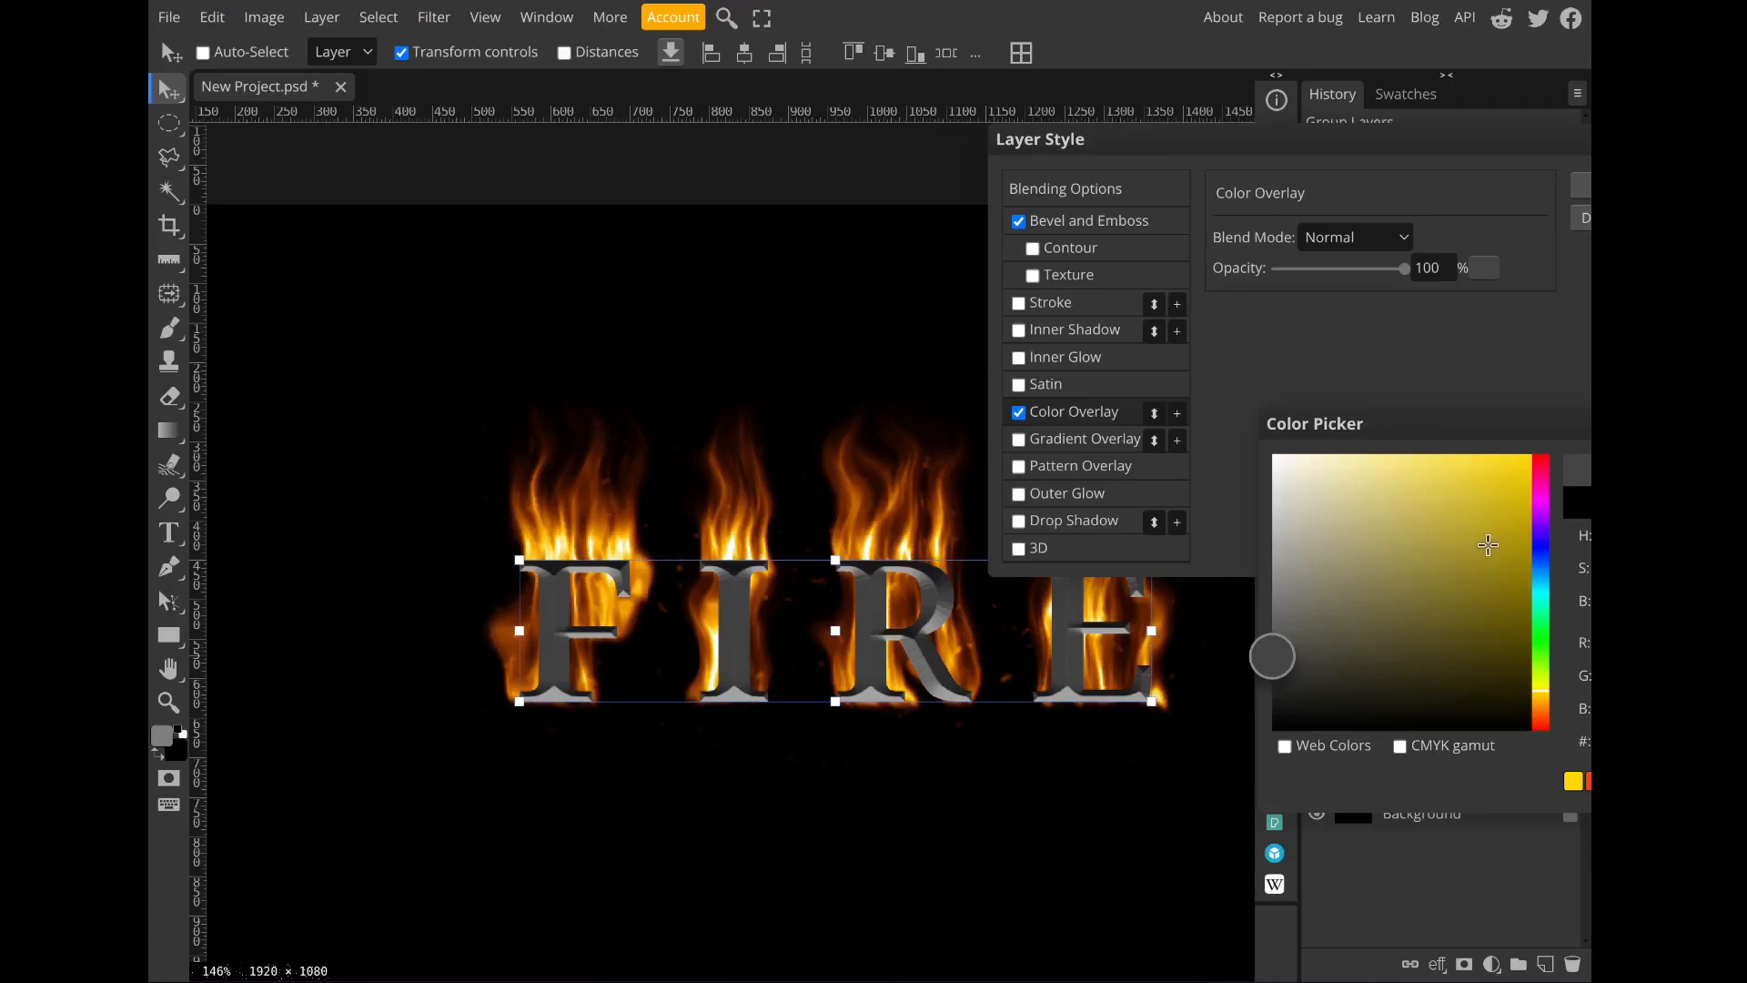
drag(1246, 657, 1246, 658)
click(1665, 471)
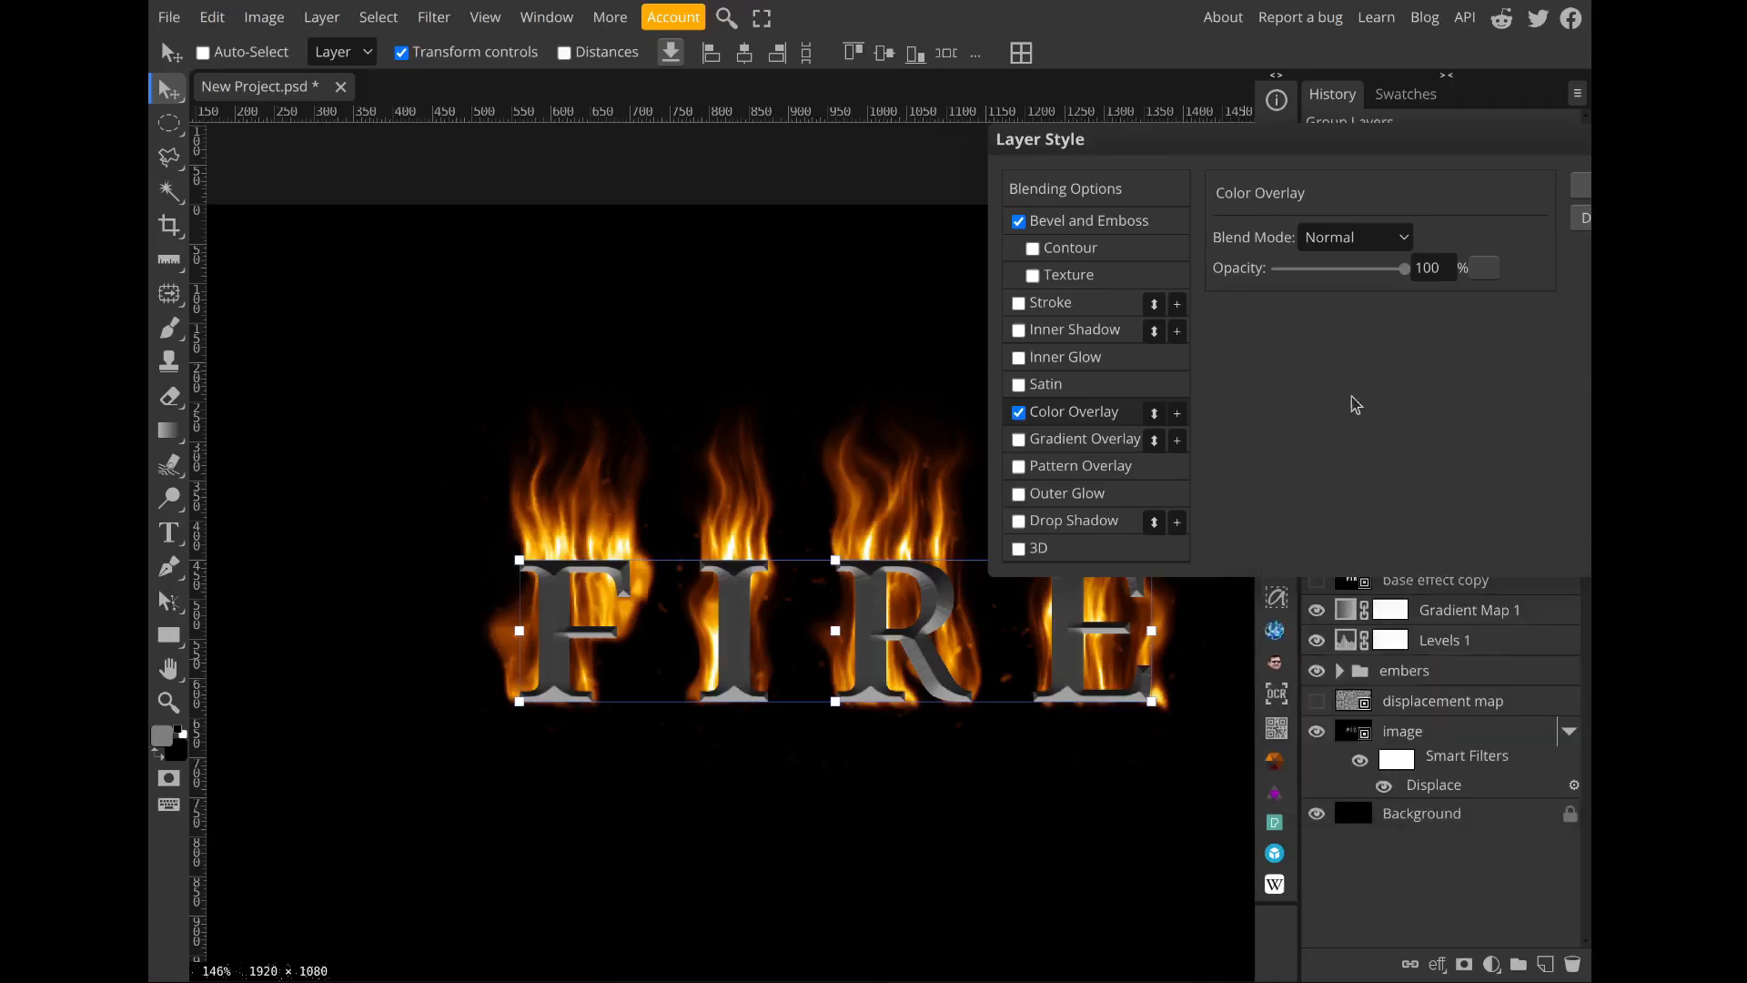
Step: Add an orange Inner Glow with a 13 px size to the FIRE copy layer and apply the layer style
click(1019, 357)
click(1073, 357)
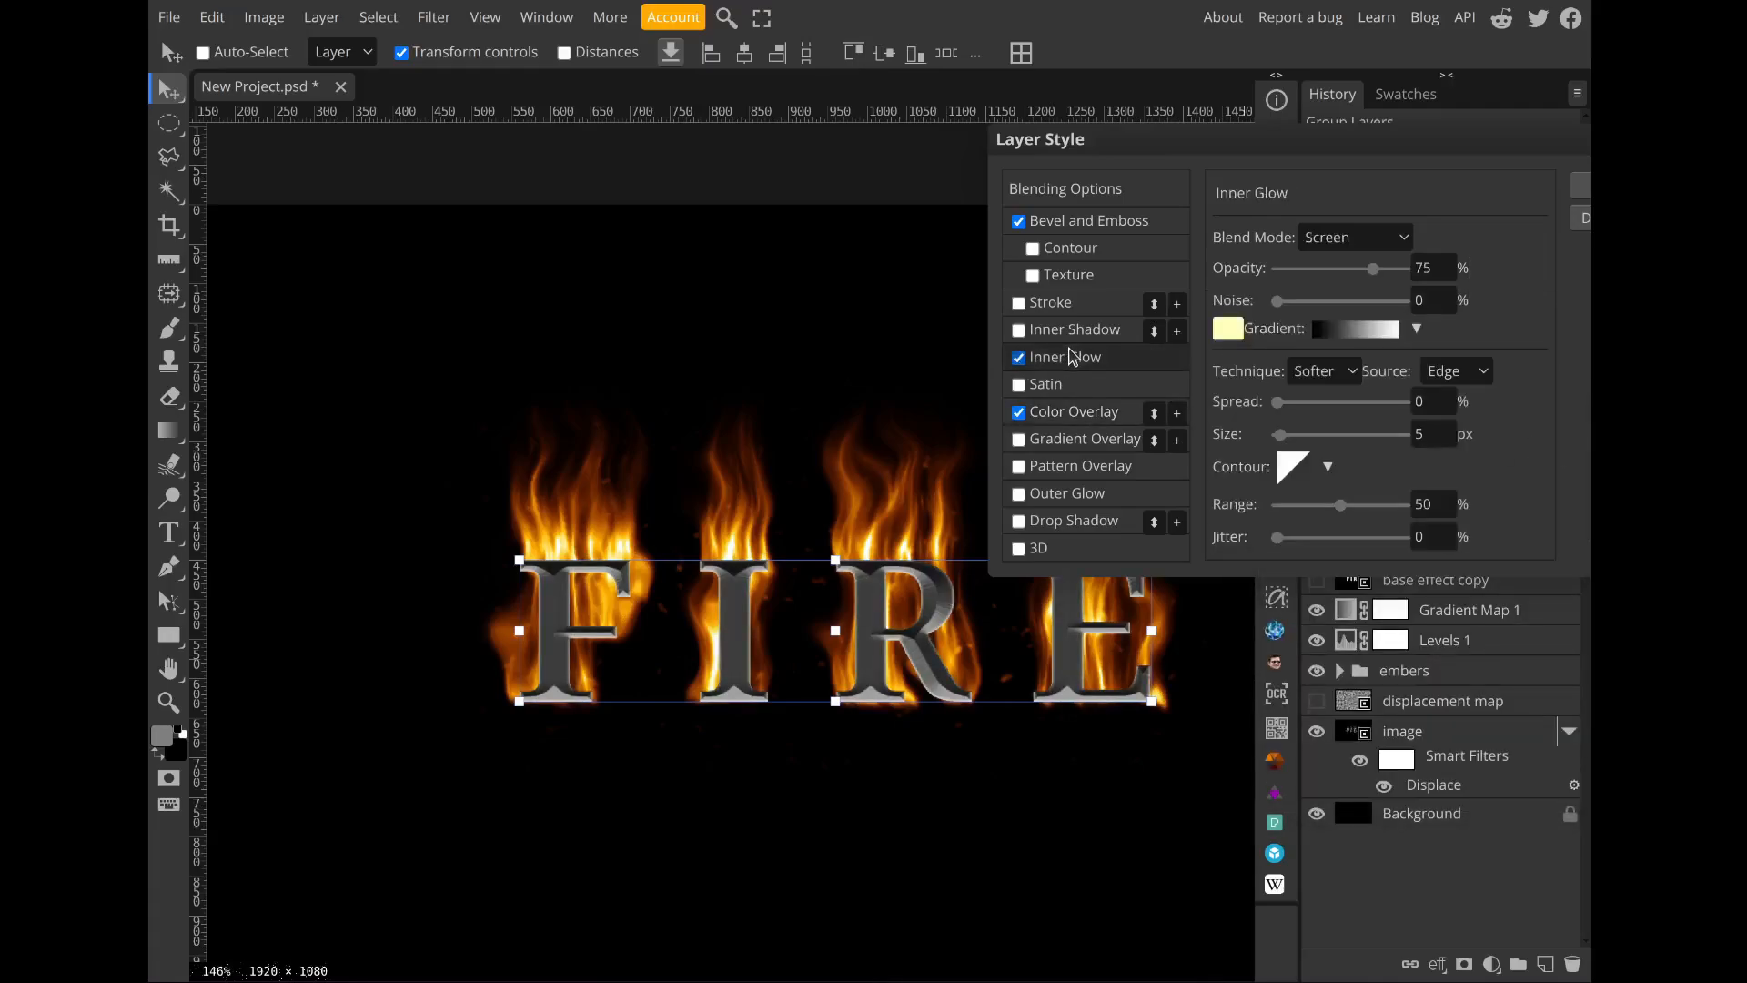
drag(1279, 435, 1292, 437)
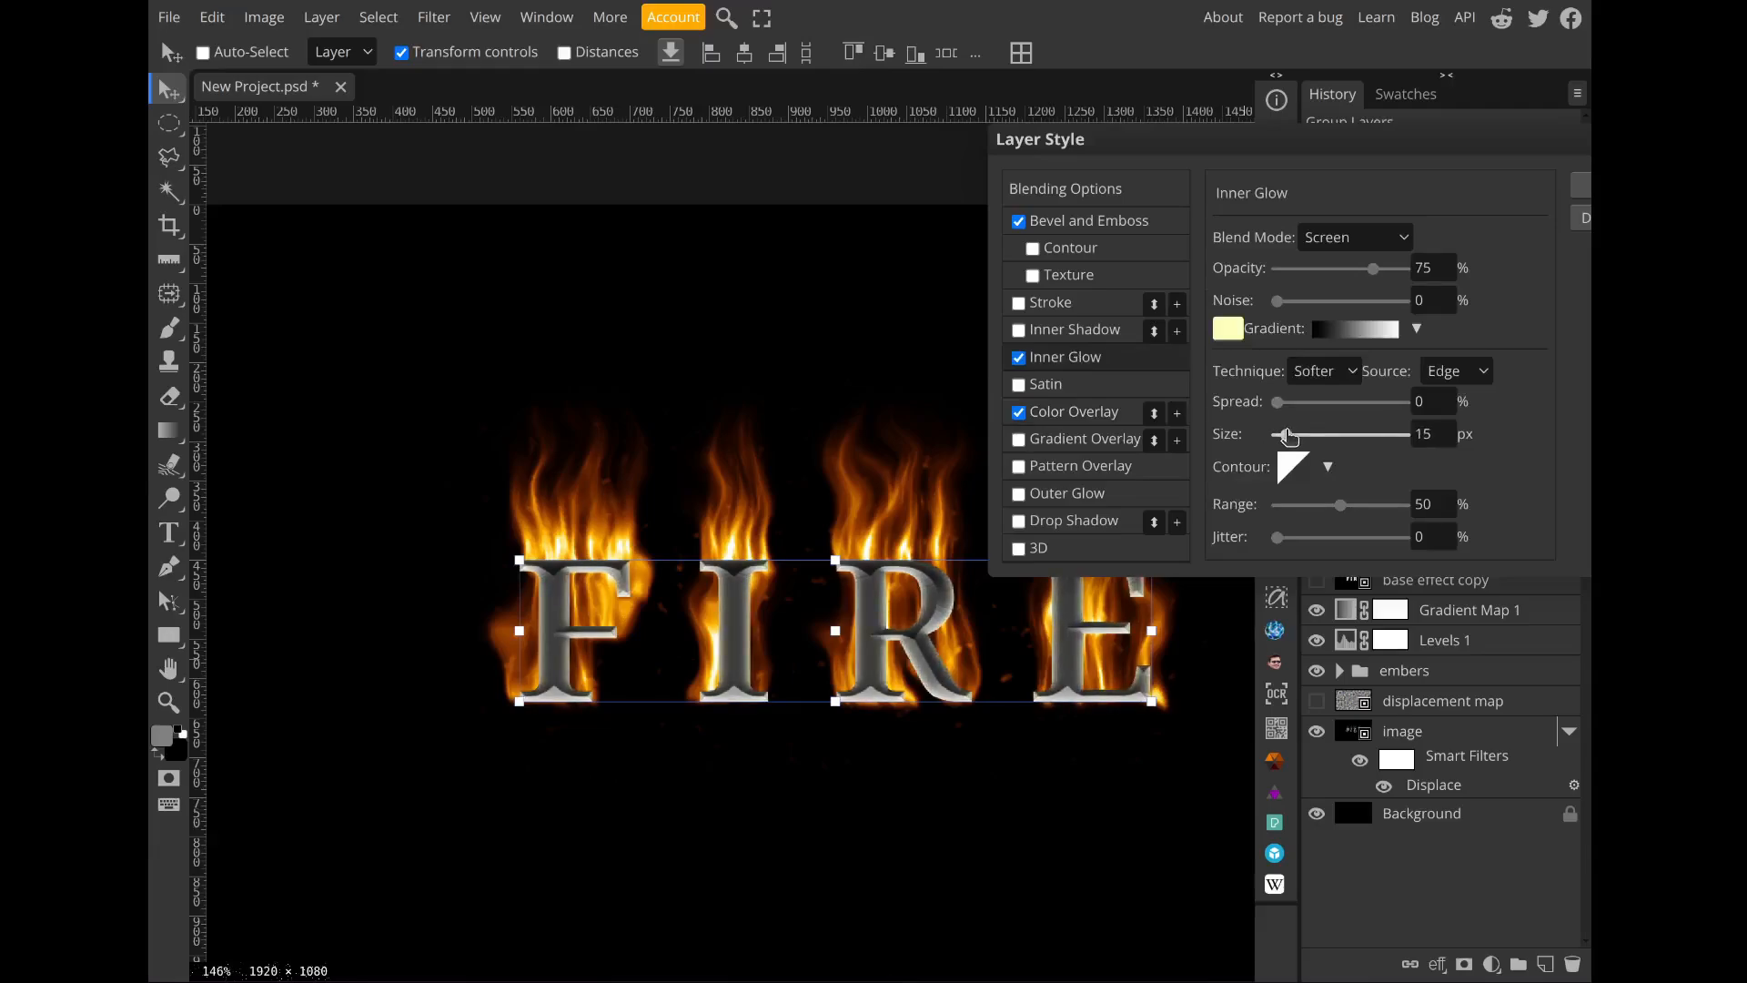
click(1228, 330)
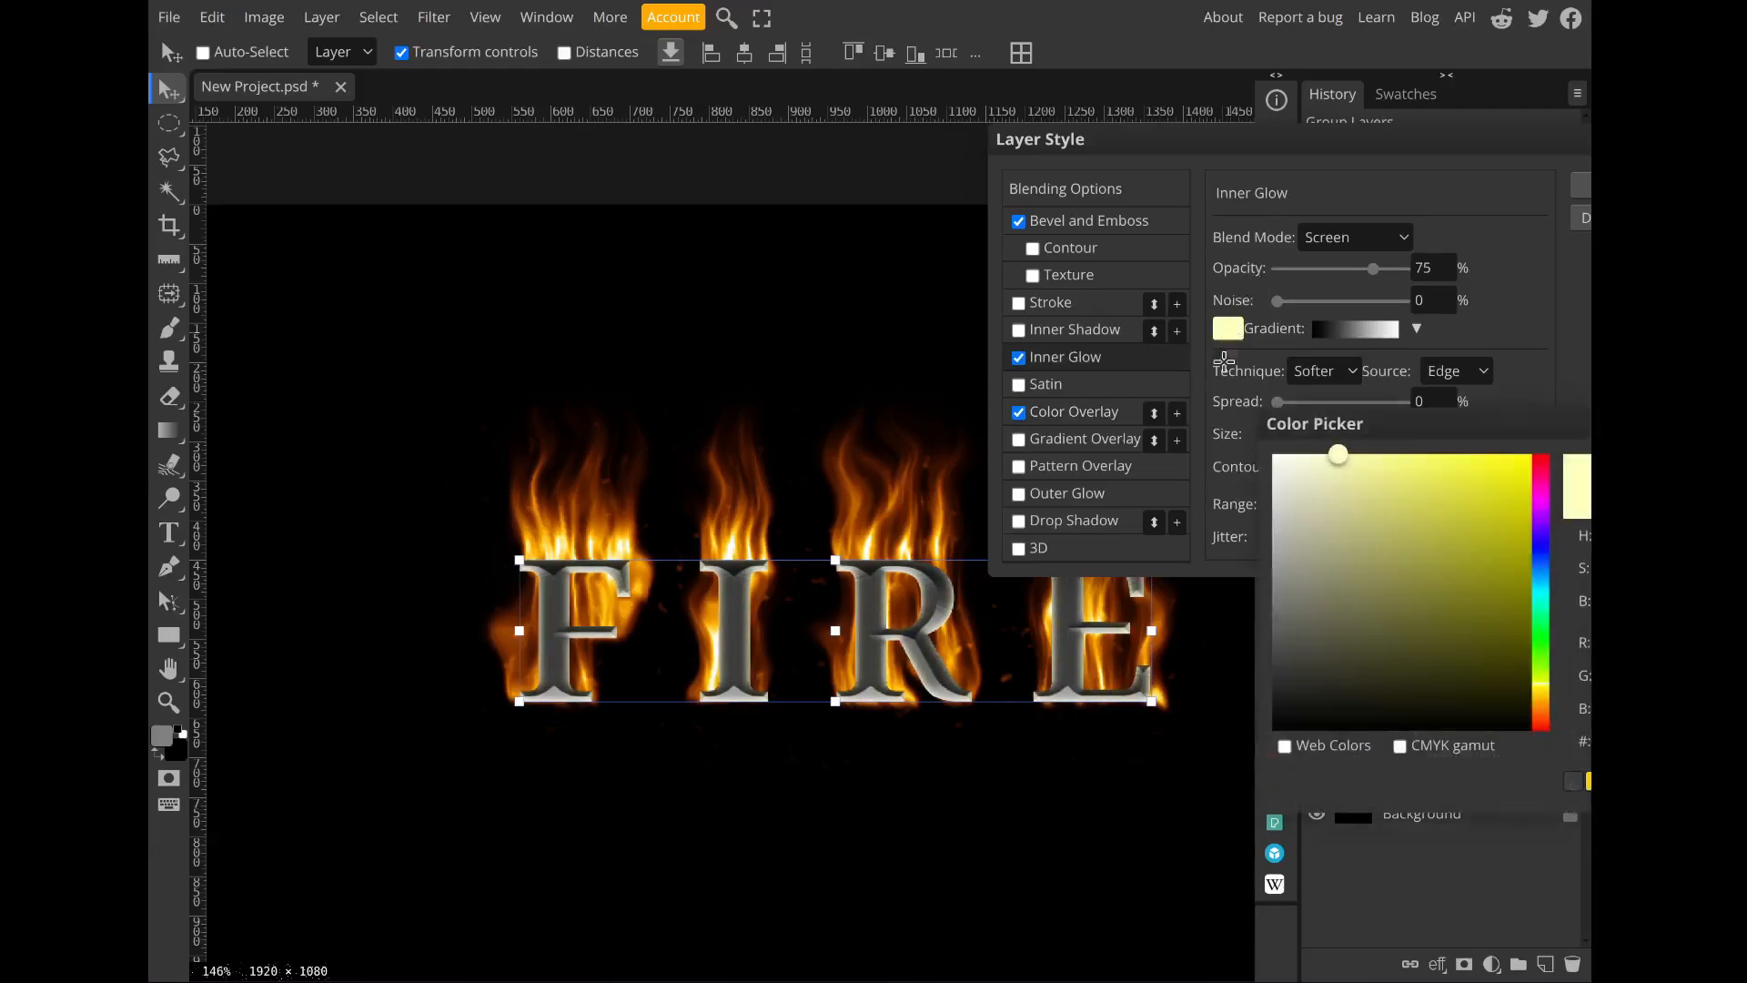
click(1547, 711)
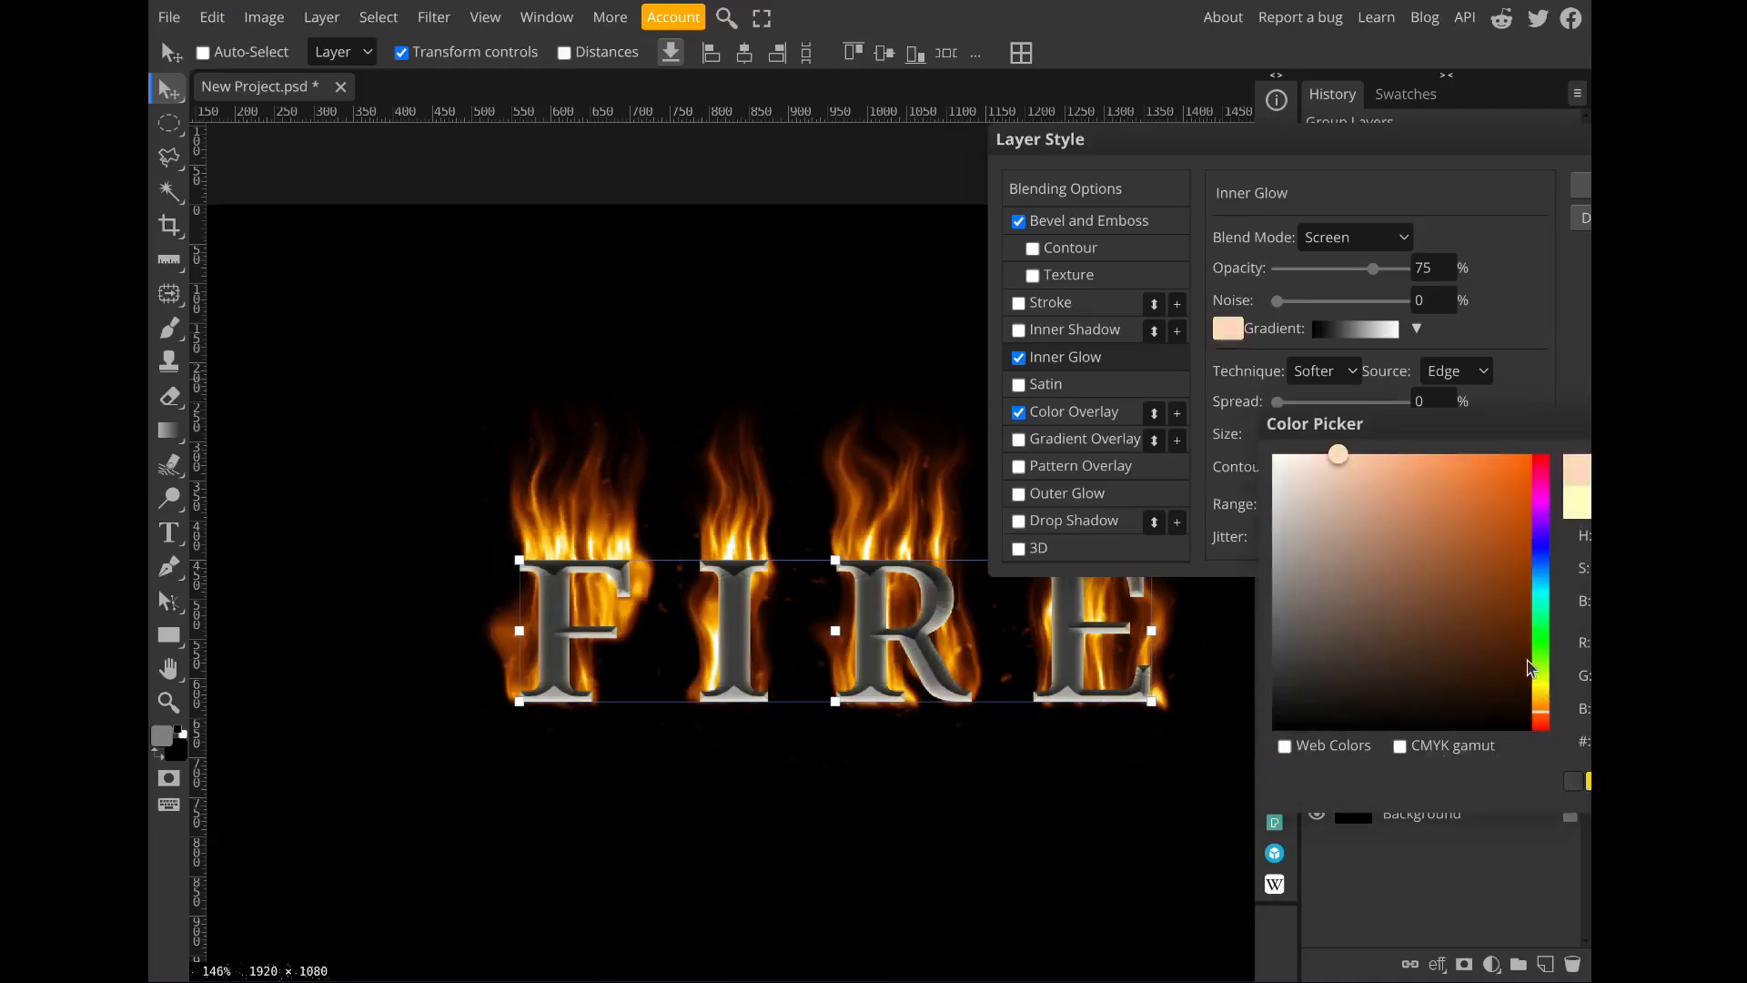
drag(1506, 664, 1484, 647)
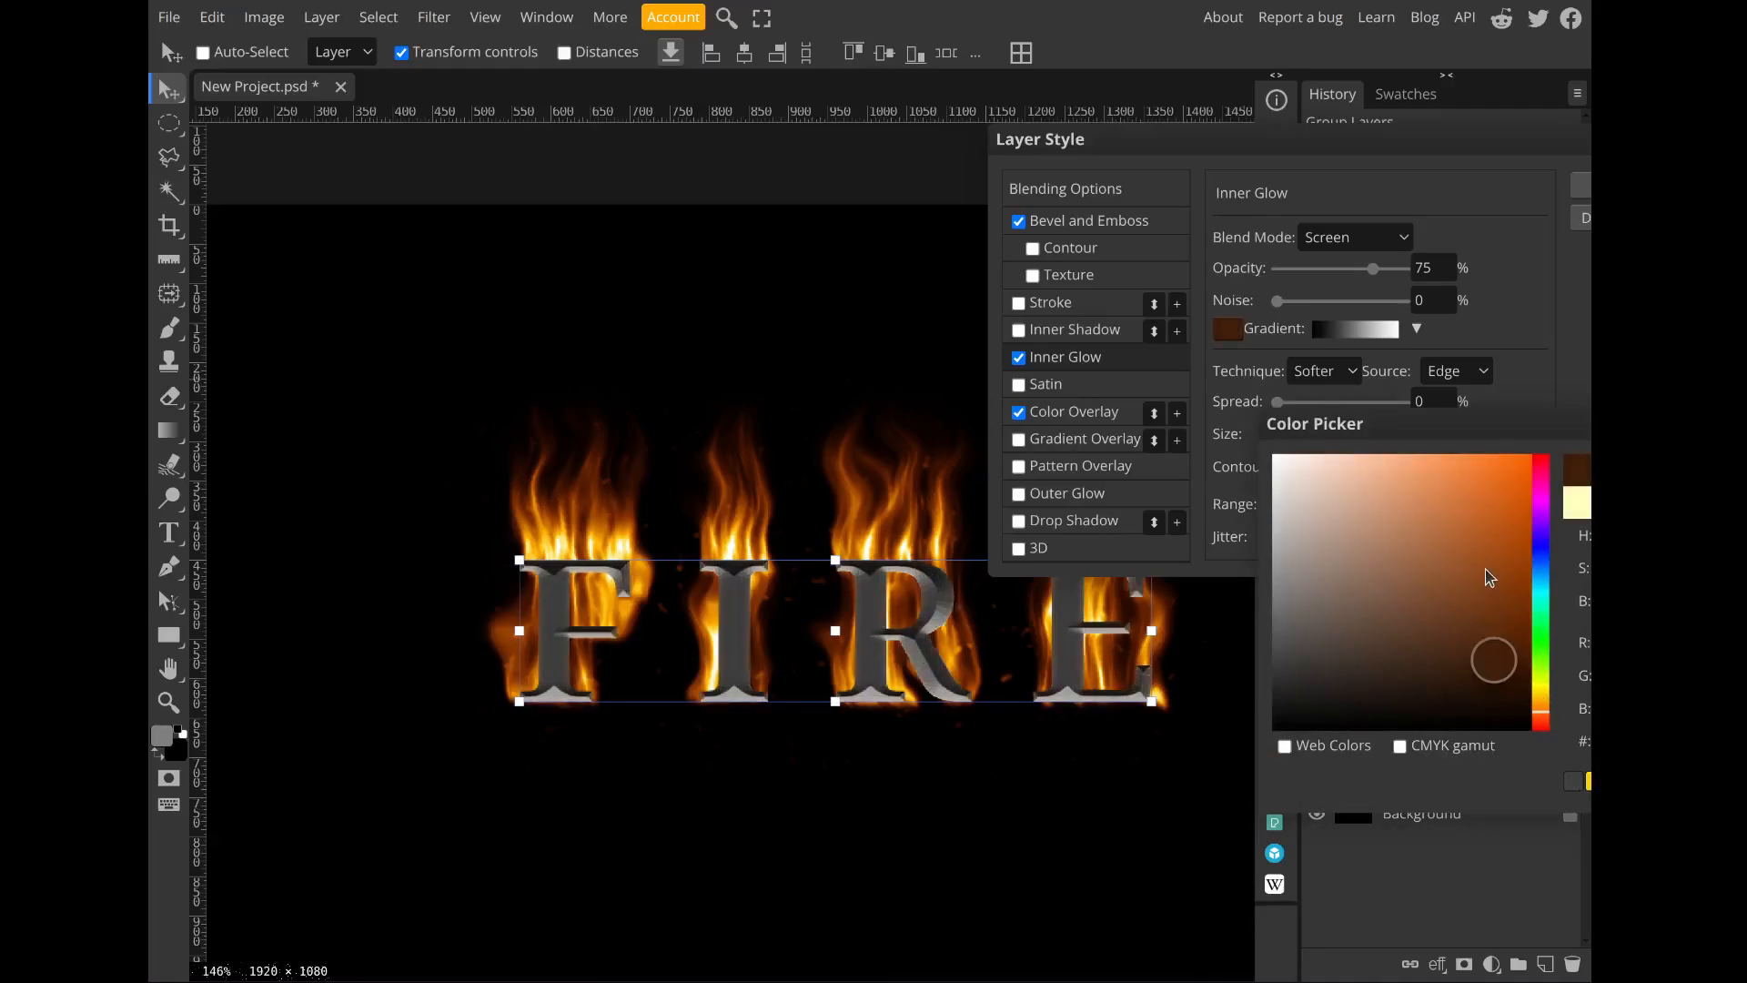
click(1497, 524)
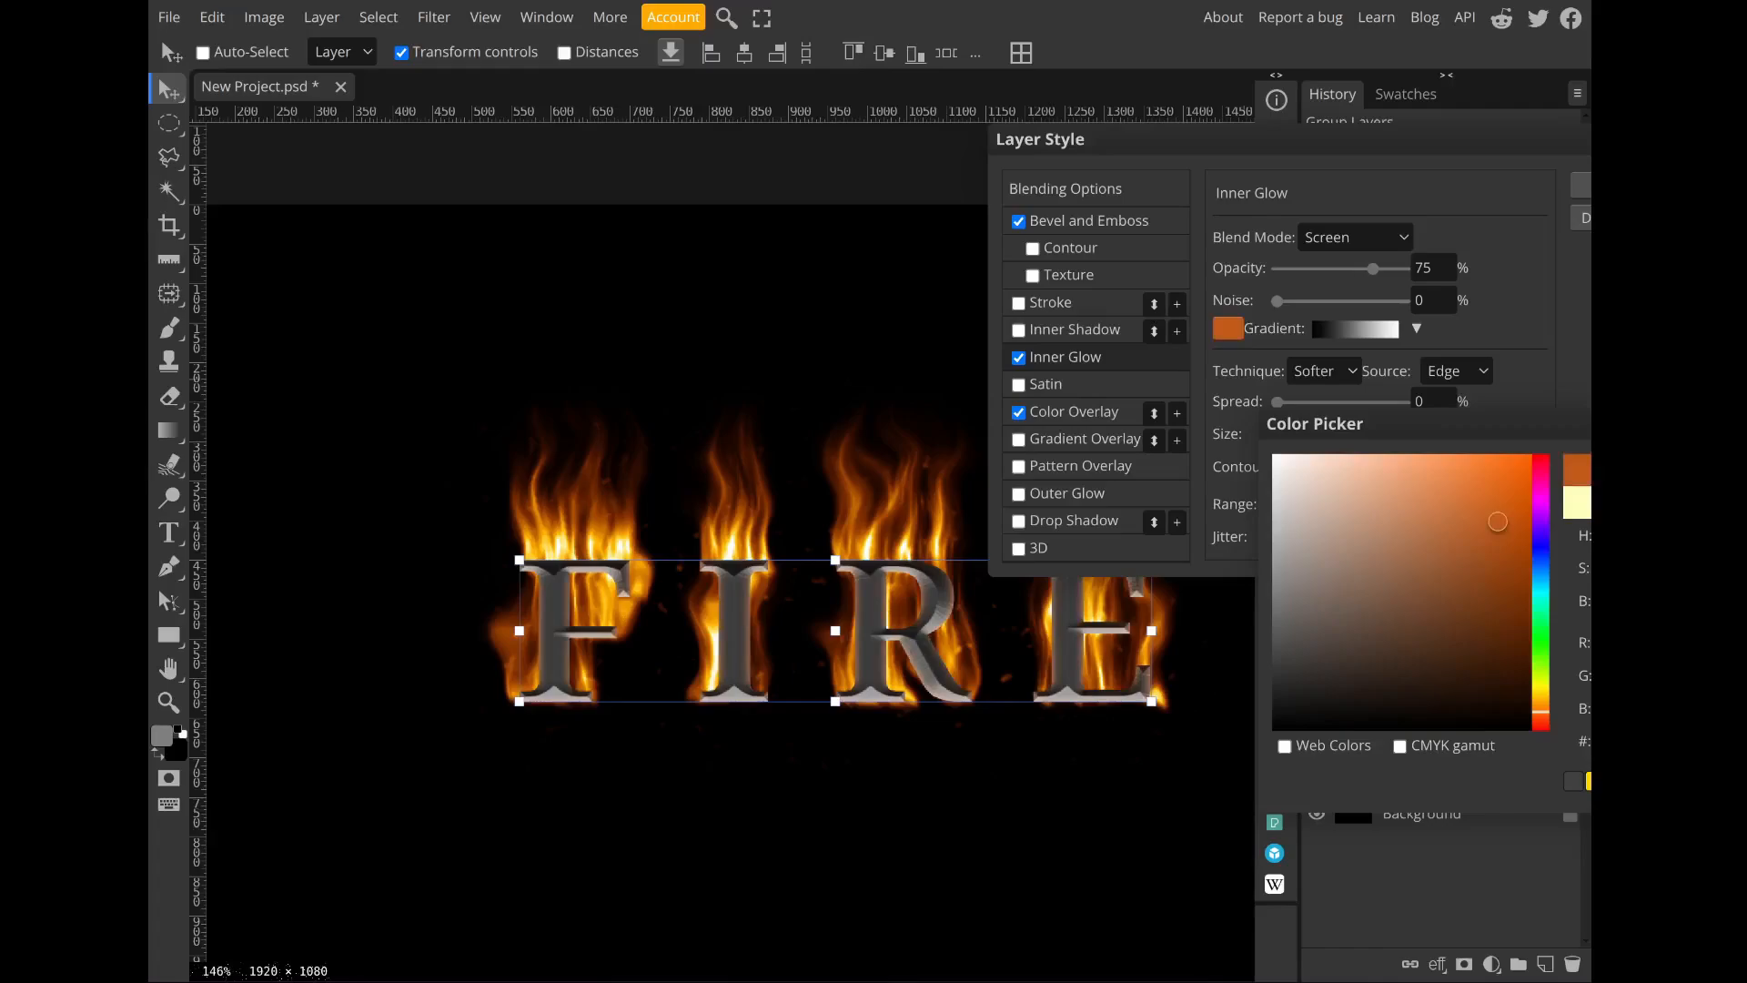
key(Return)
click(1582, 186)
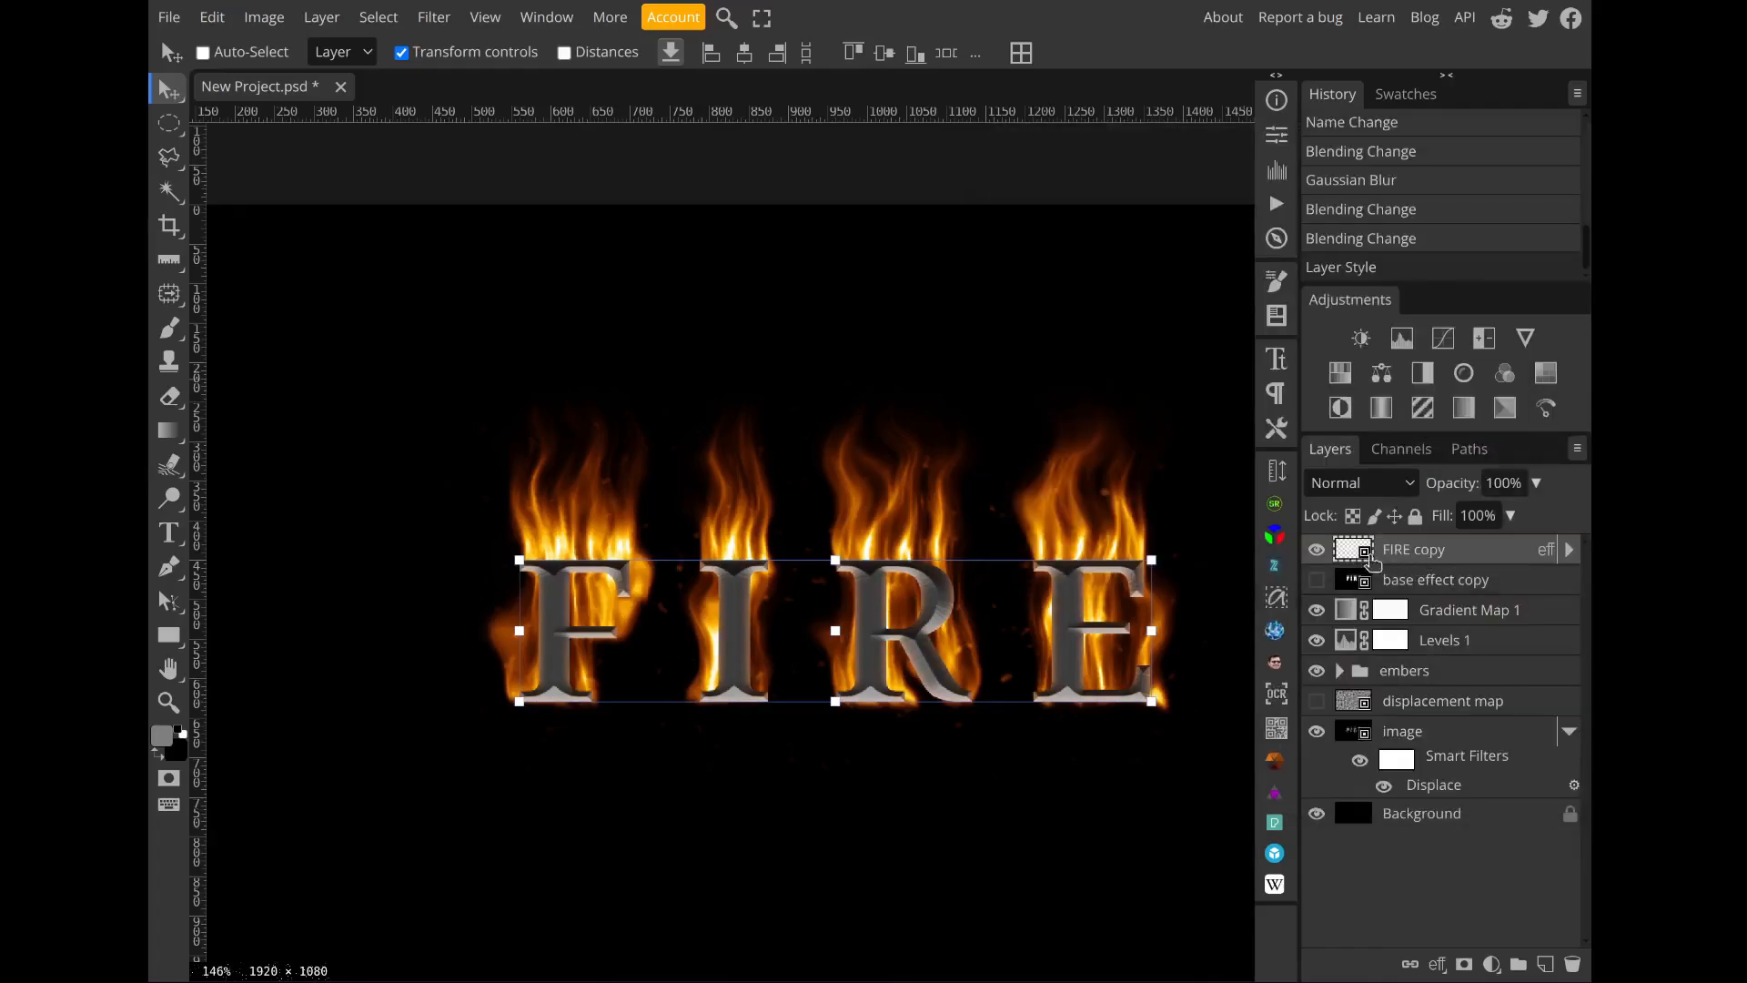
Step: Place the FIRE copy layer in a new folder and set the folder's blend mode to Screen
click(1518, 964)
click(1351, 585)
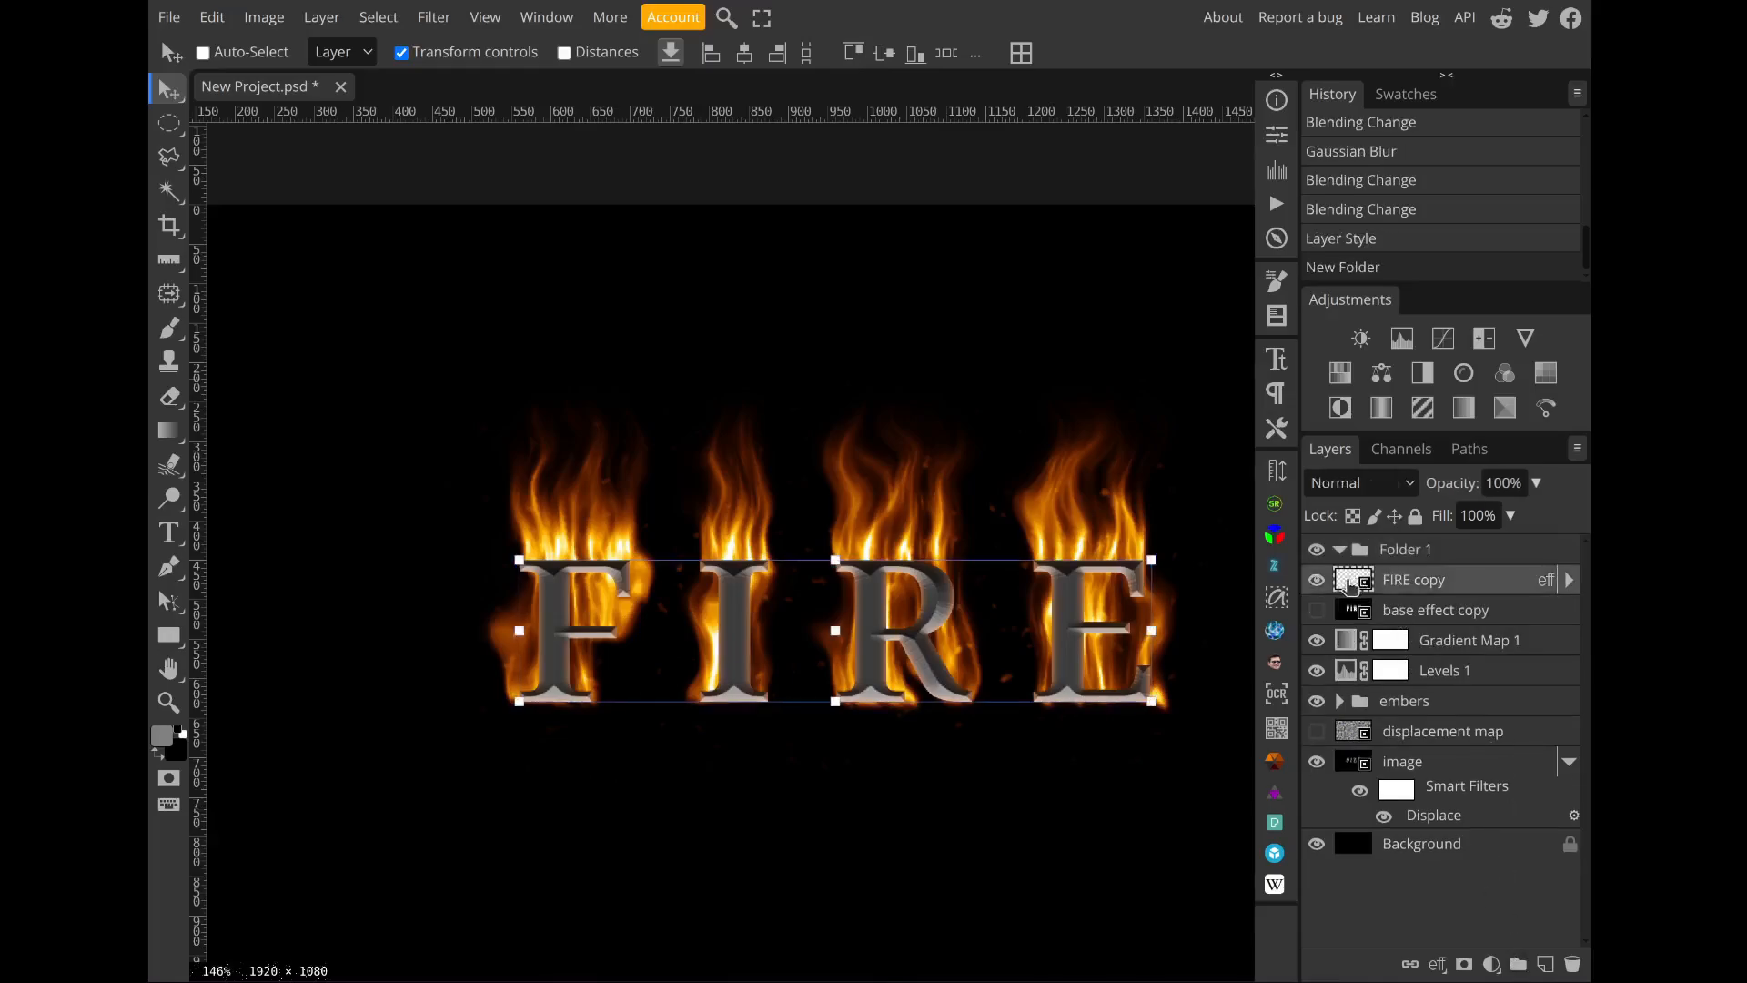
drag(1351, 585, 1384, 558)
click(1395, 483)
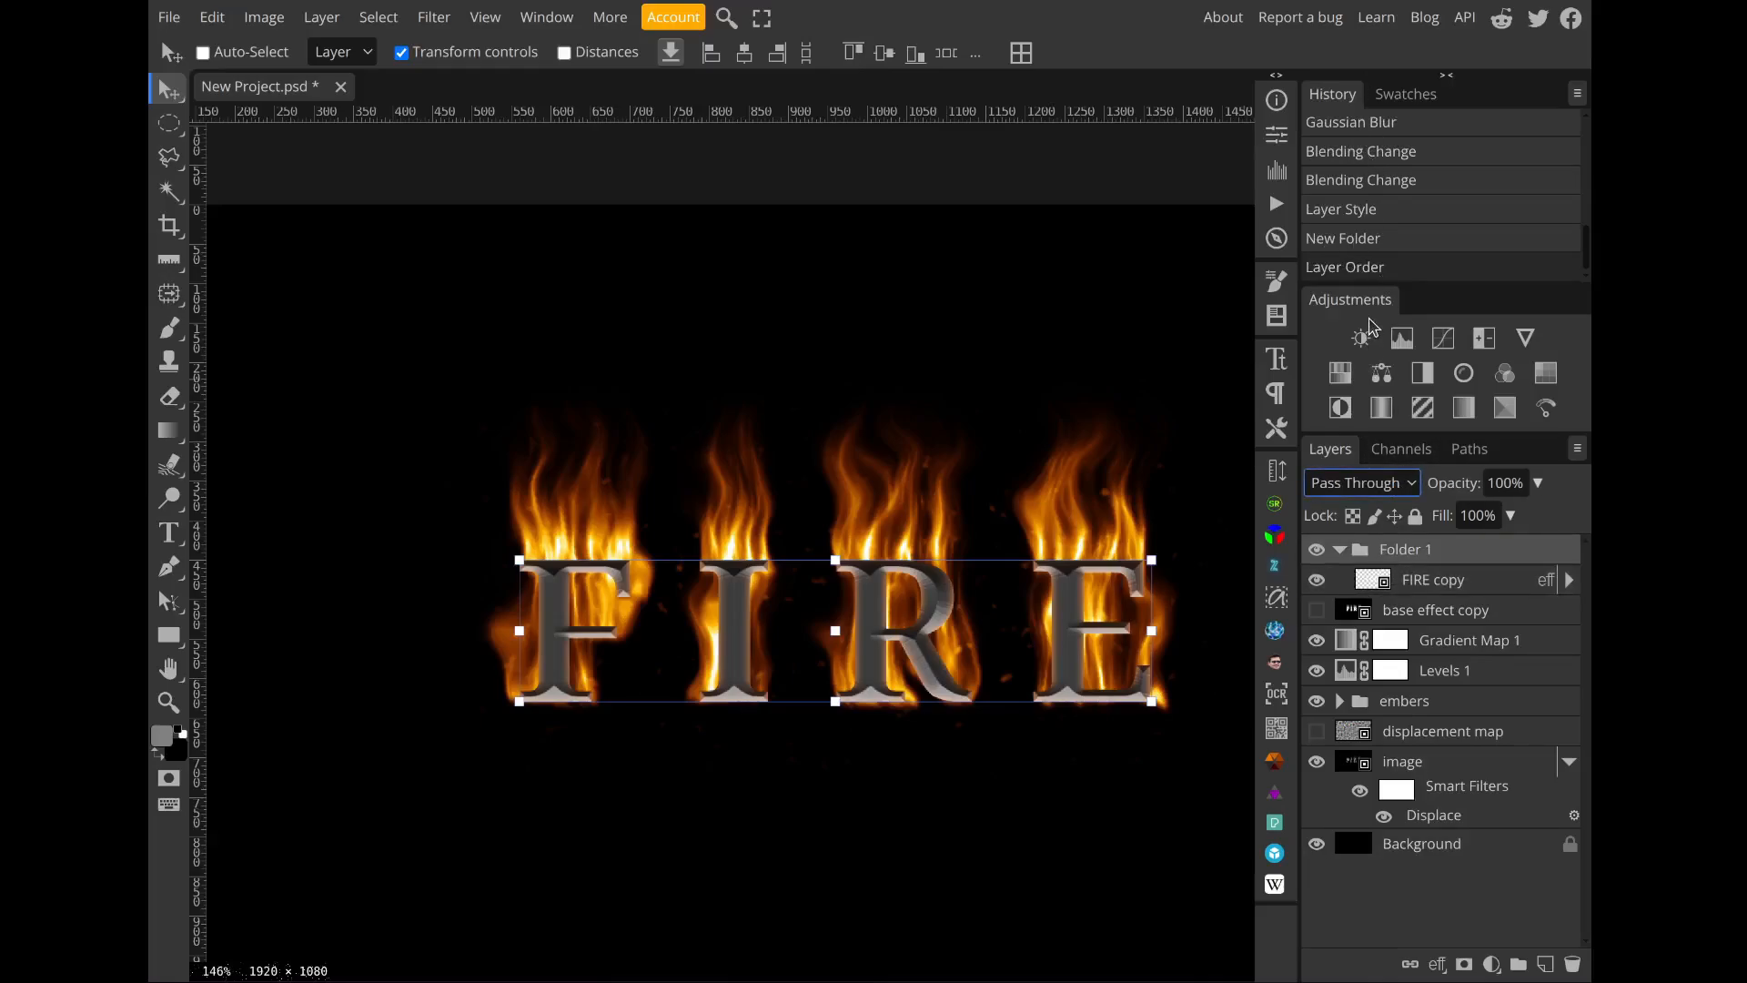
click(1372, 327)
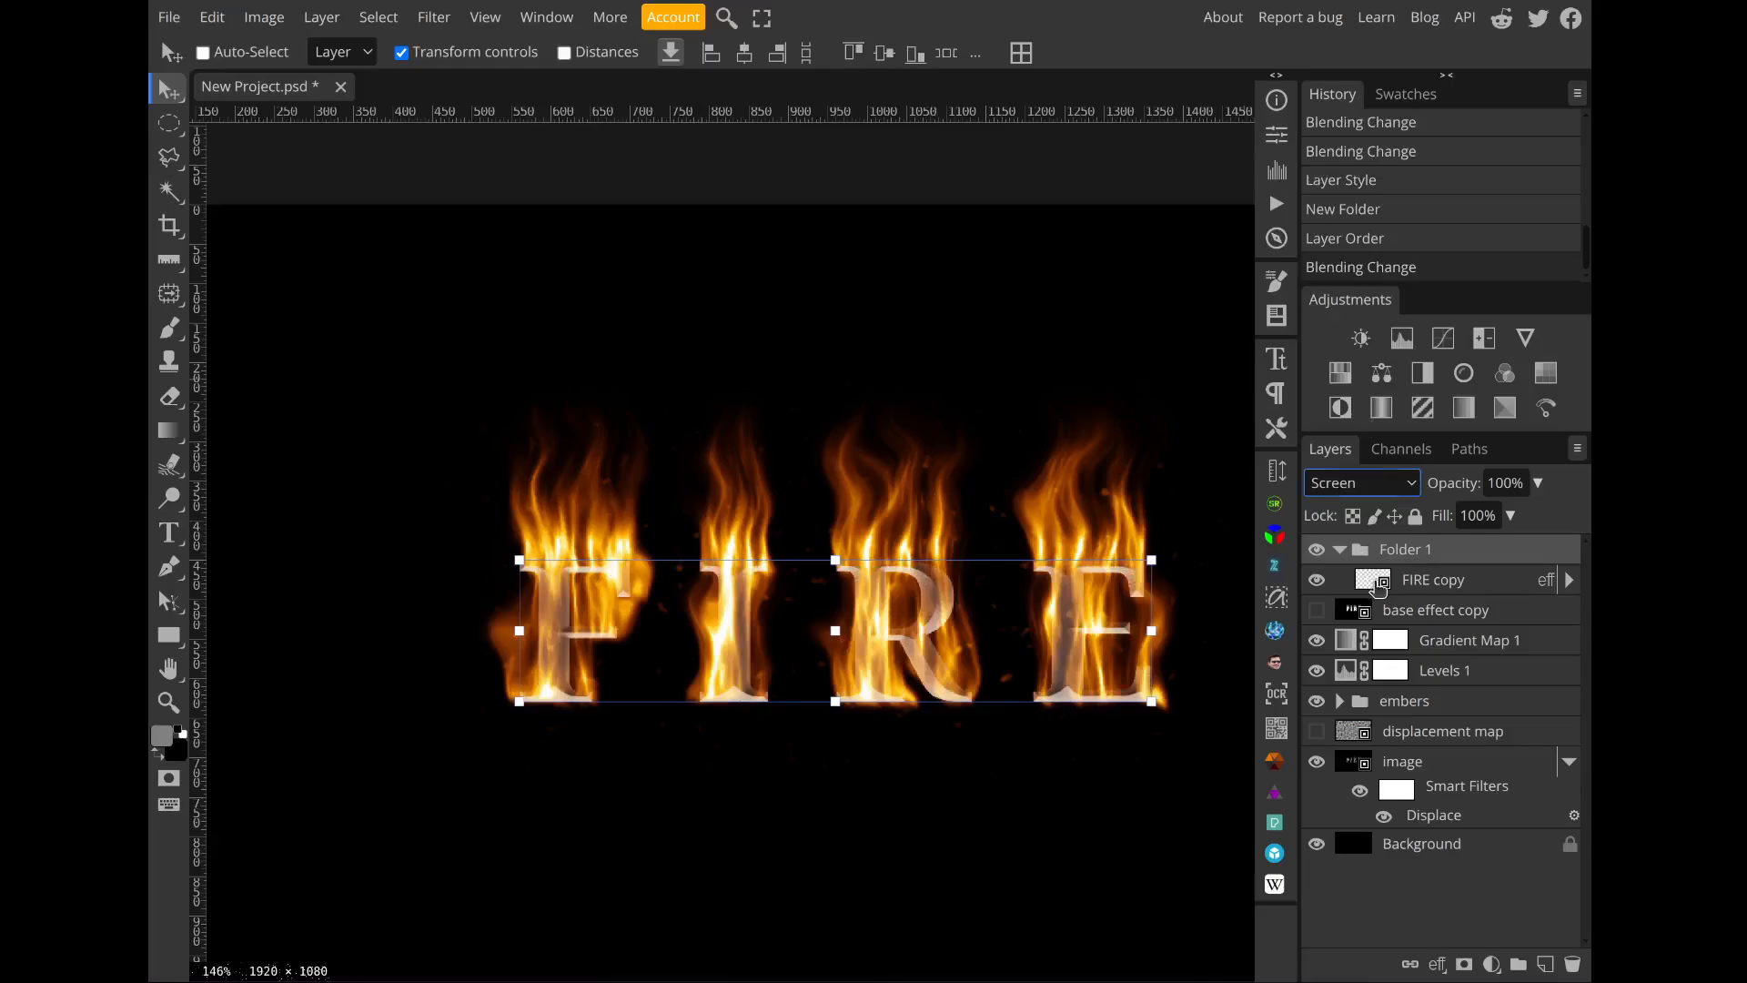
Step: Move the FIRE copy layer above Folder 1 and set the layer's own blend mode to Screen
drag(1379, 587, 1418, 548)
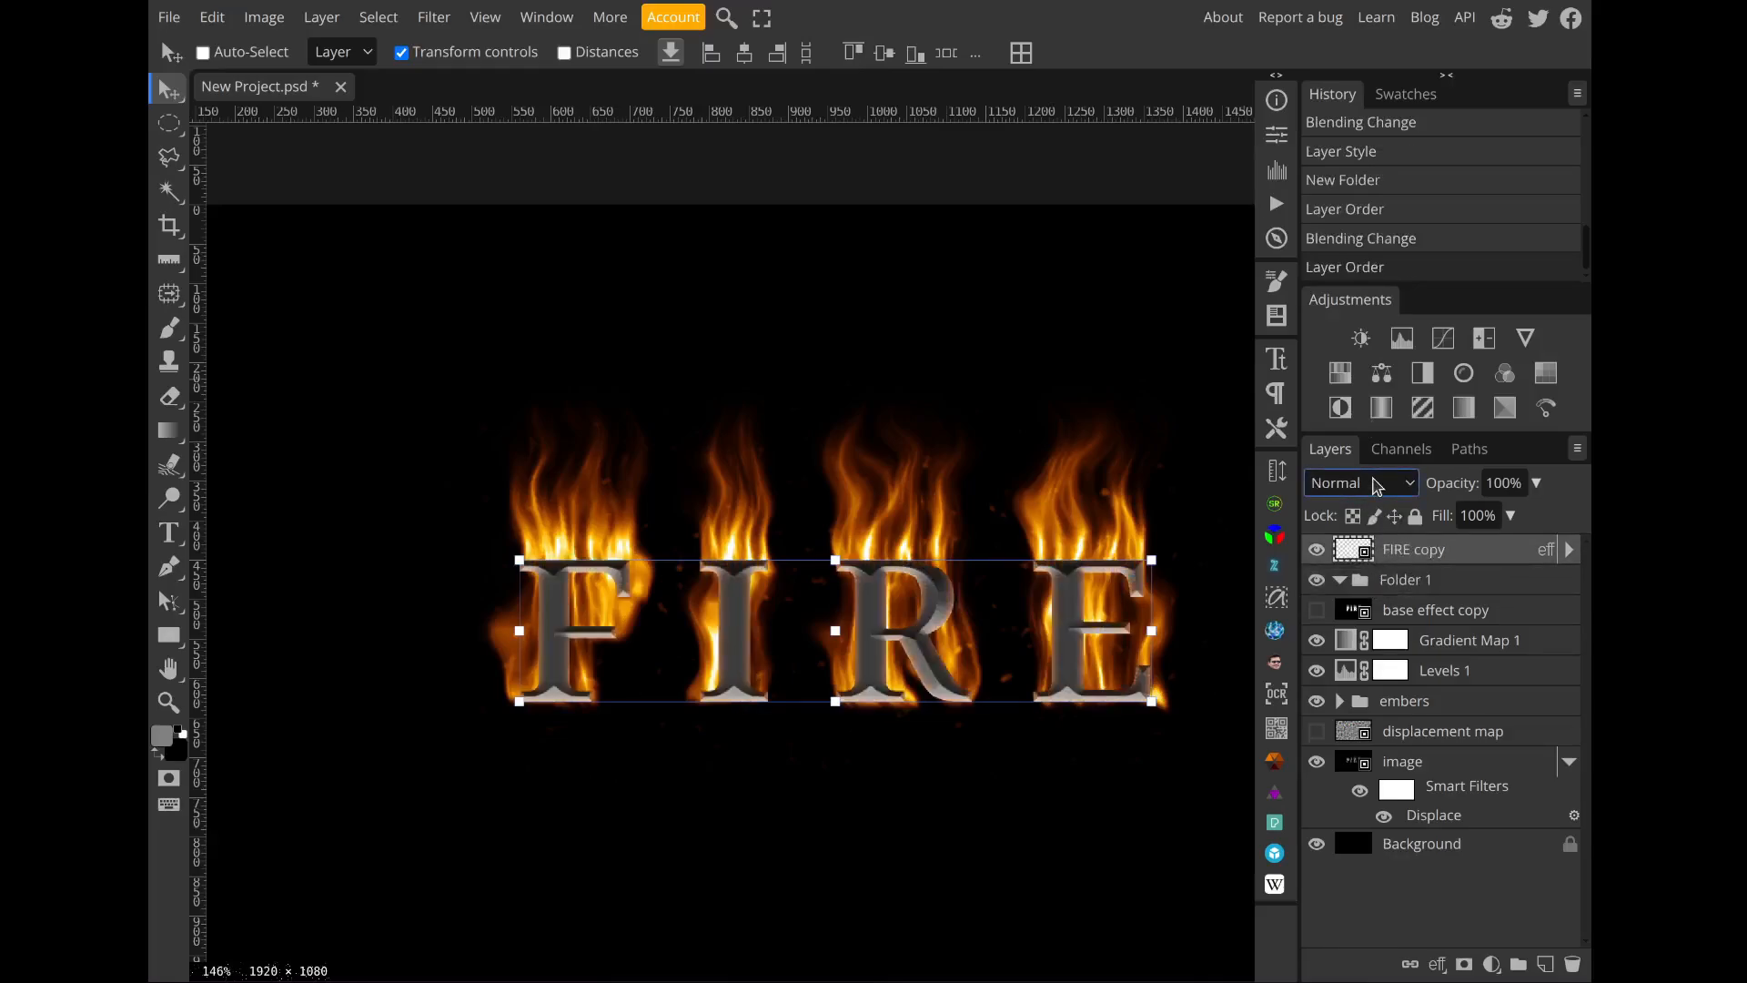
click(1377, 487)
click(1382, 258)
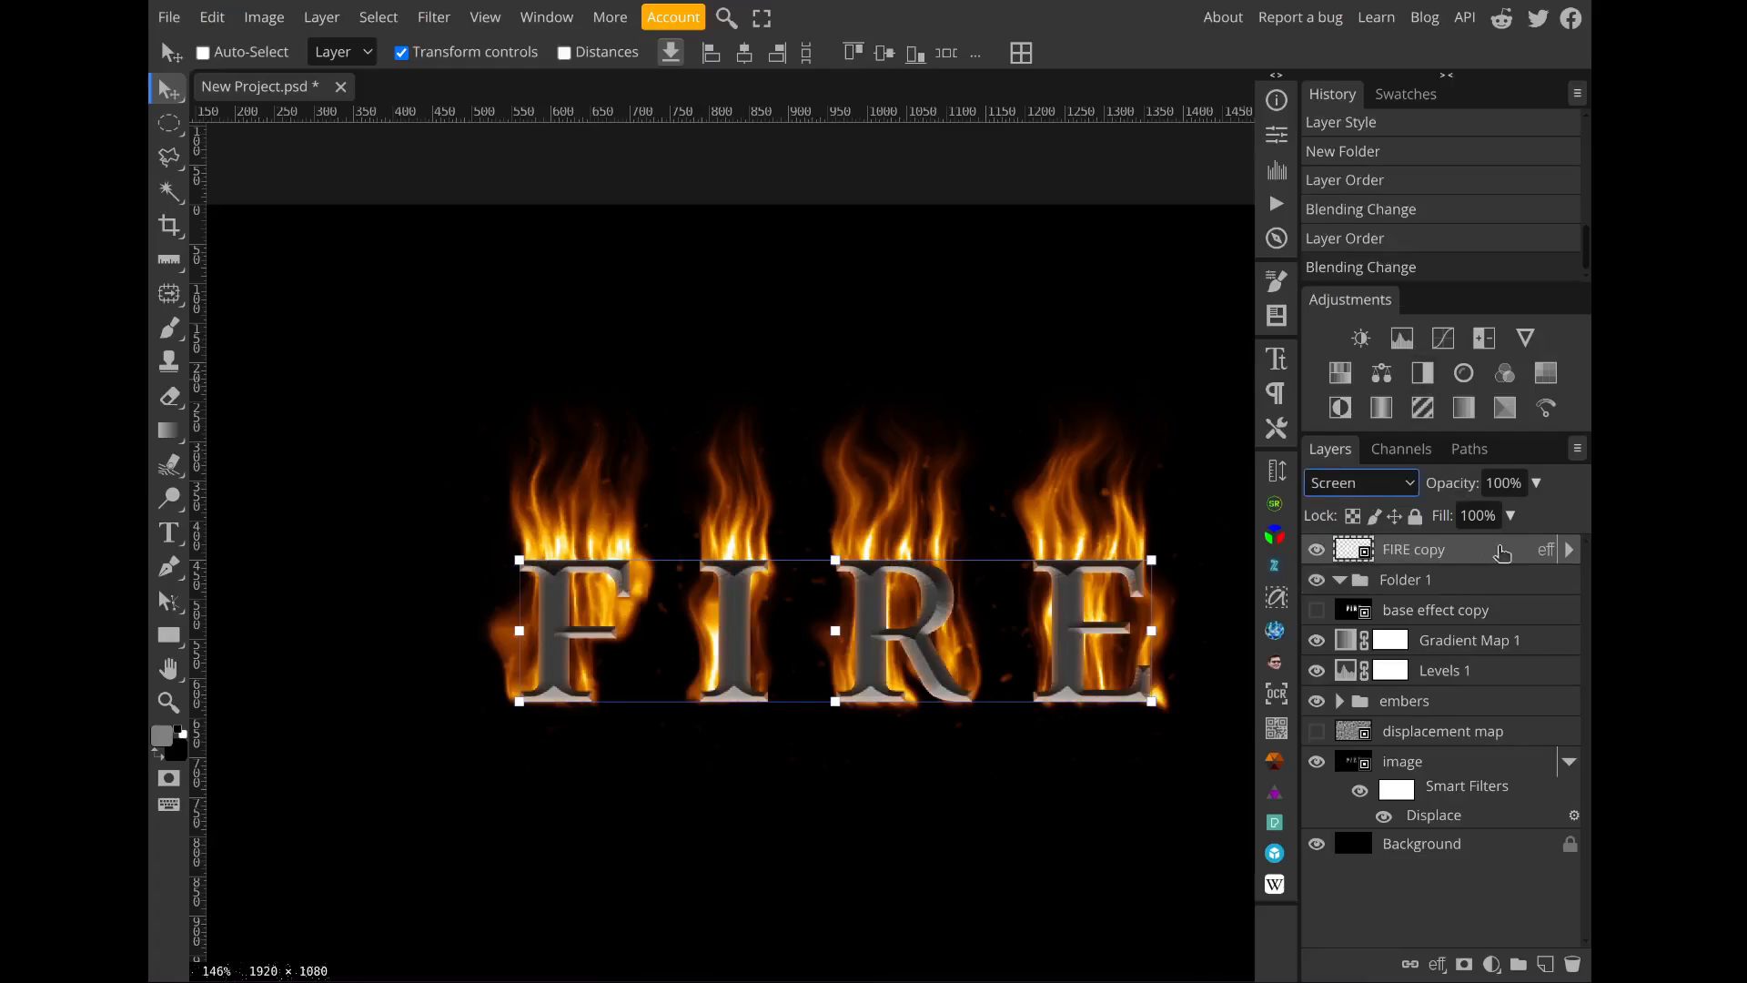
Step: Expand the FIRE copy layer's effects and review its blending, Bevel and Emboss, and Inner Glow settings
click(1569, 550)
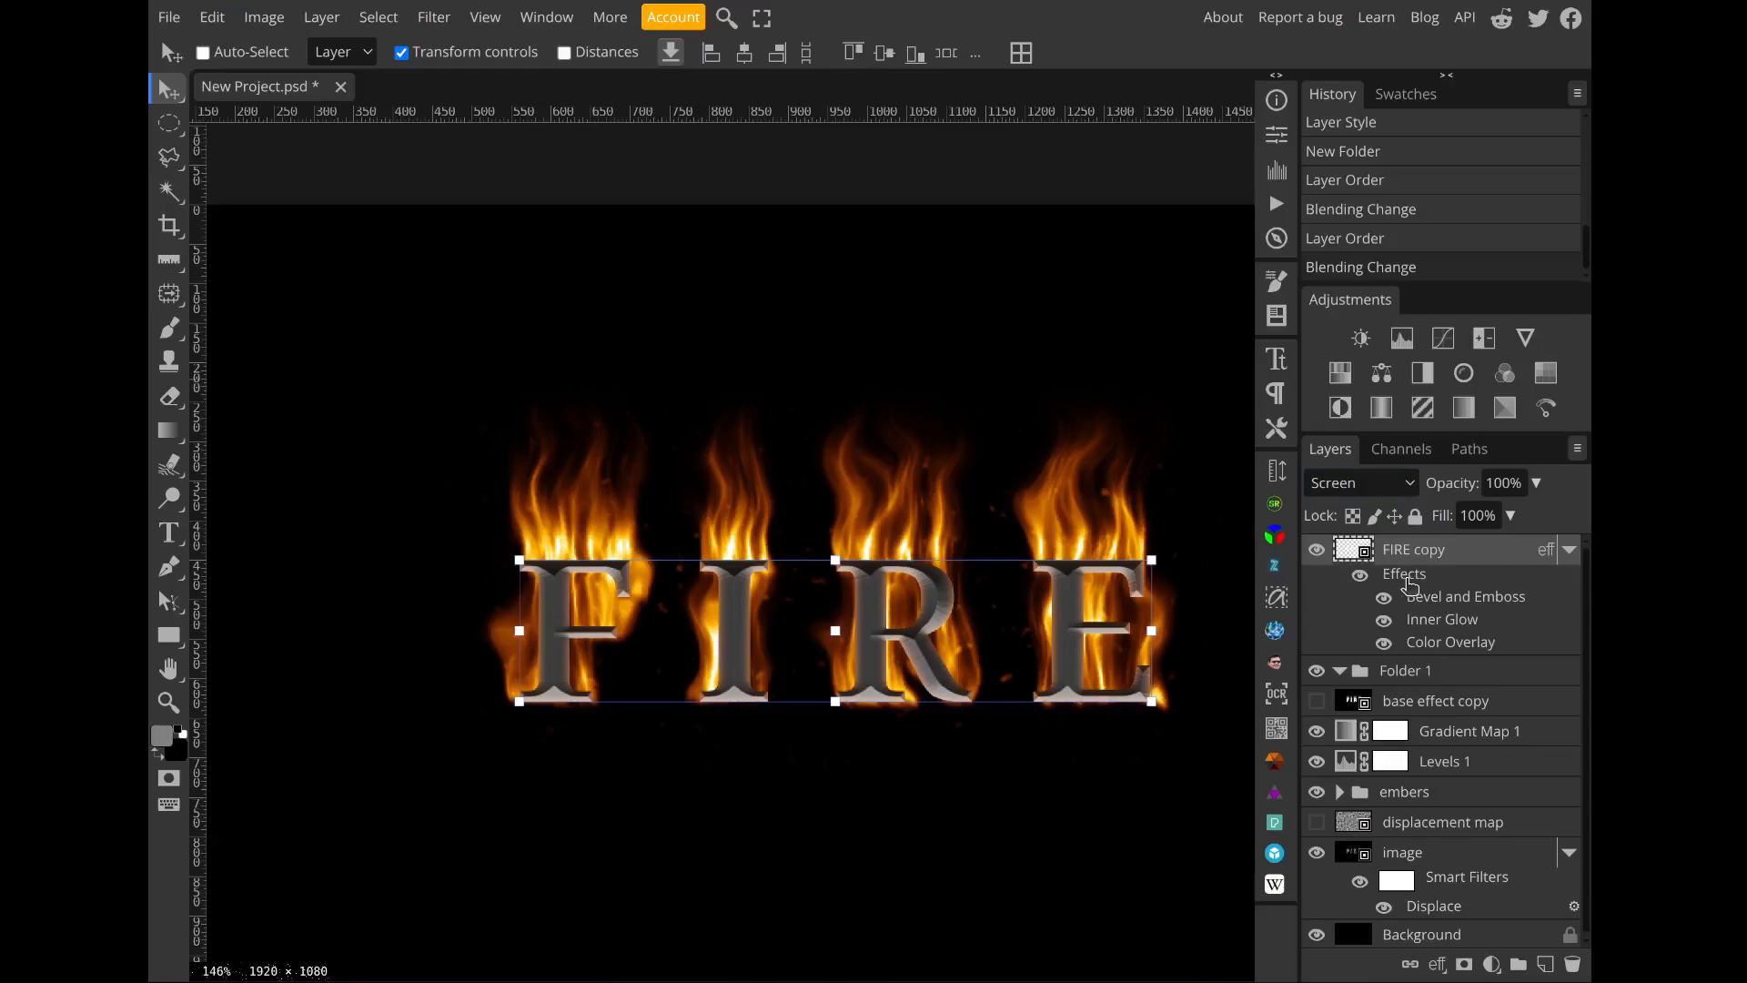
double_click(1409, 583)
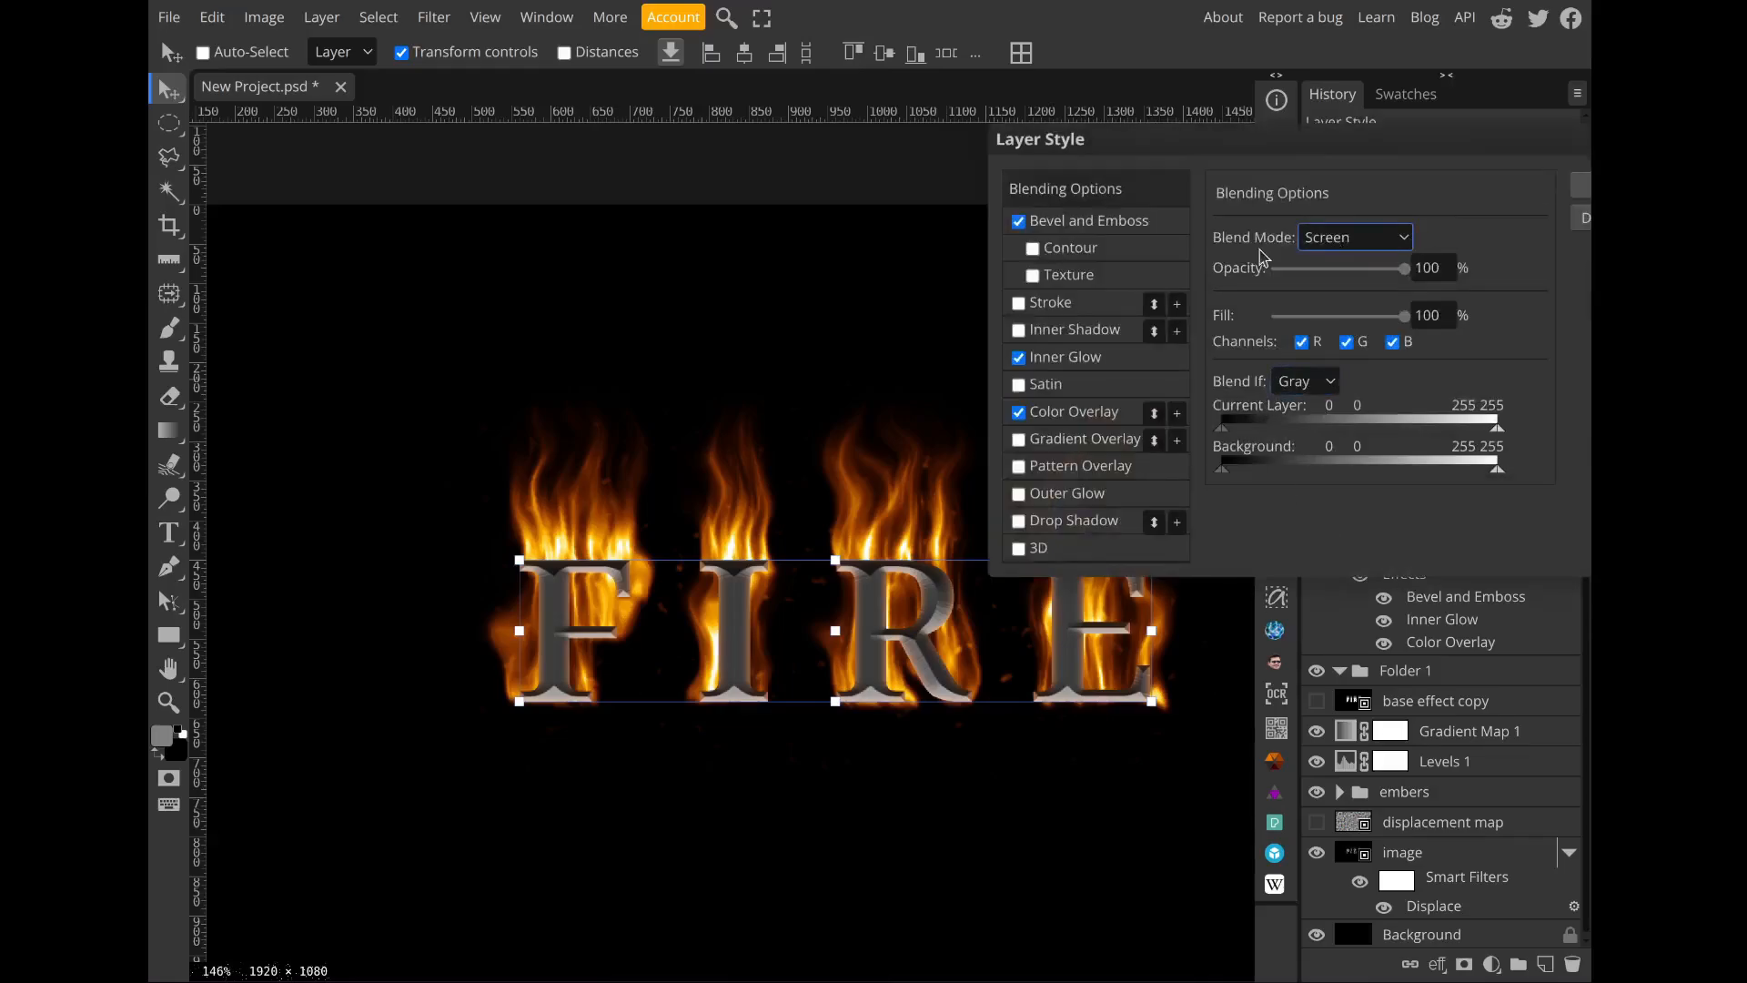
click(1166, 222)
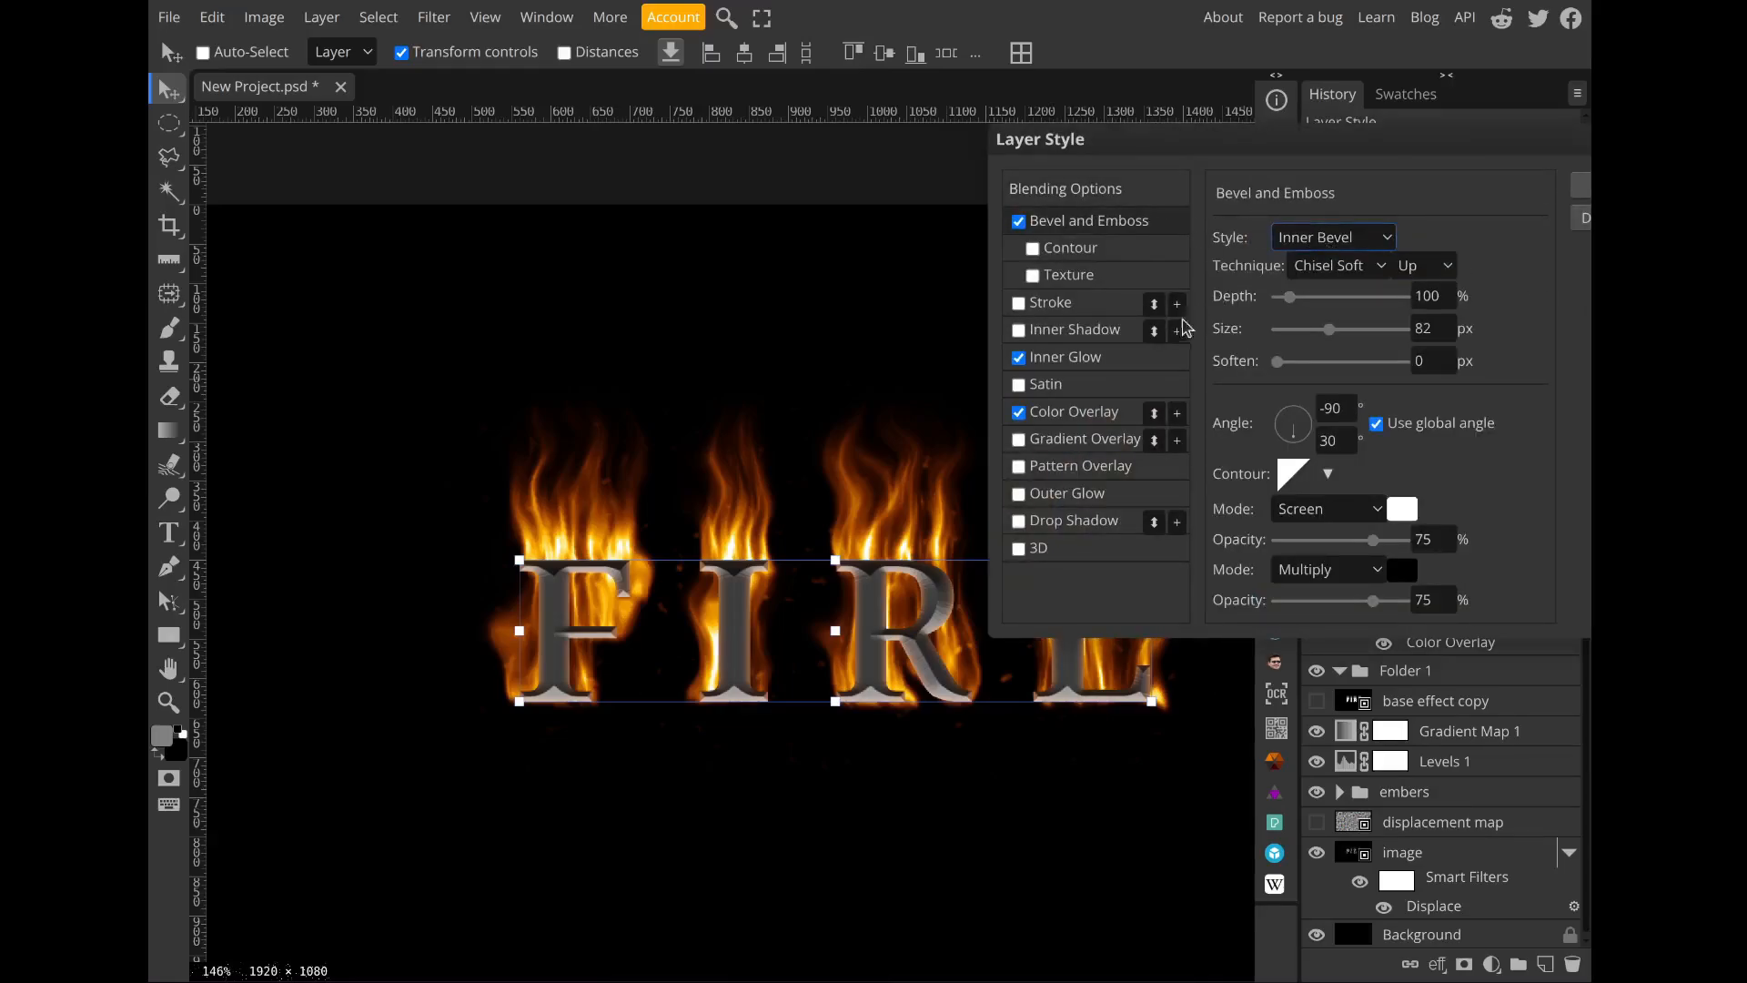
click(1161, 358)
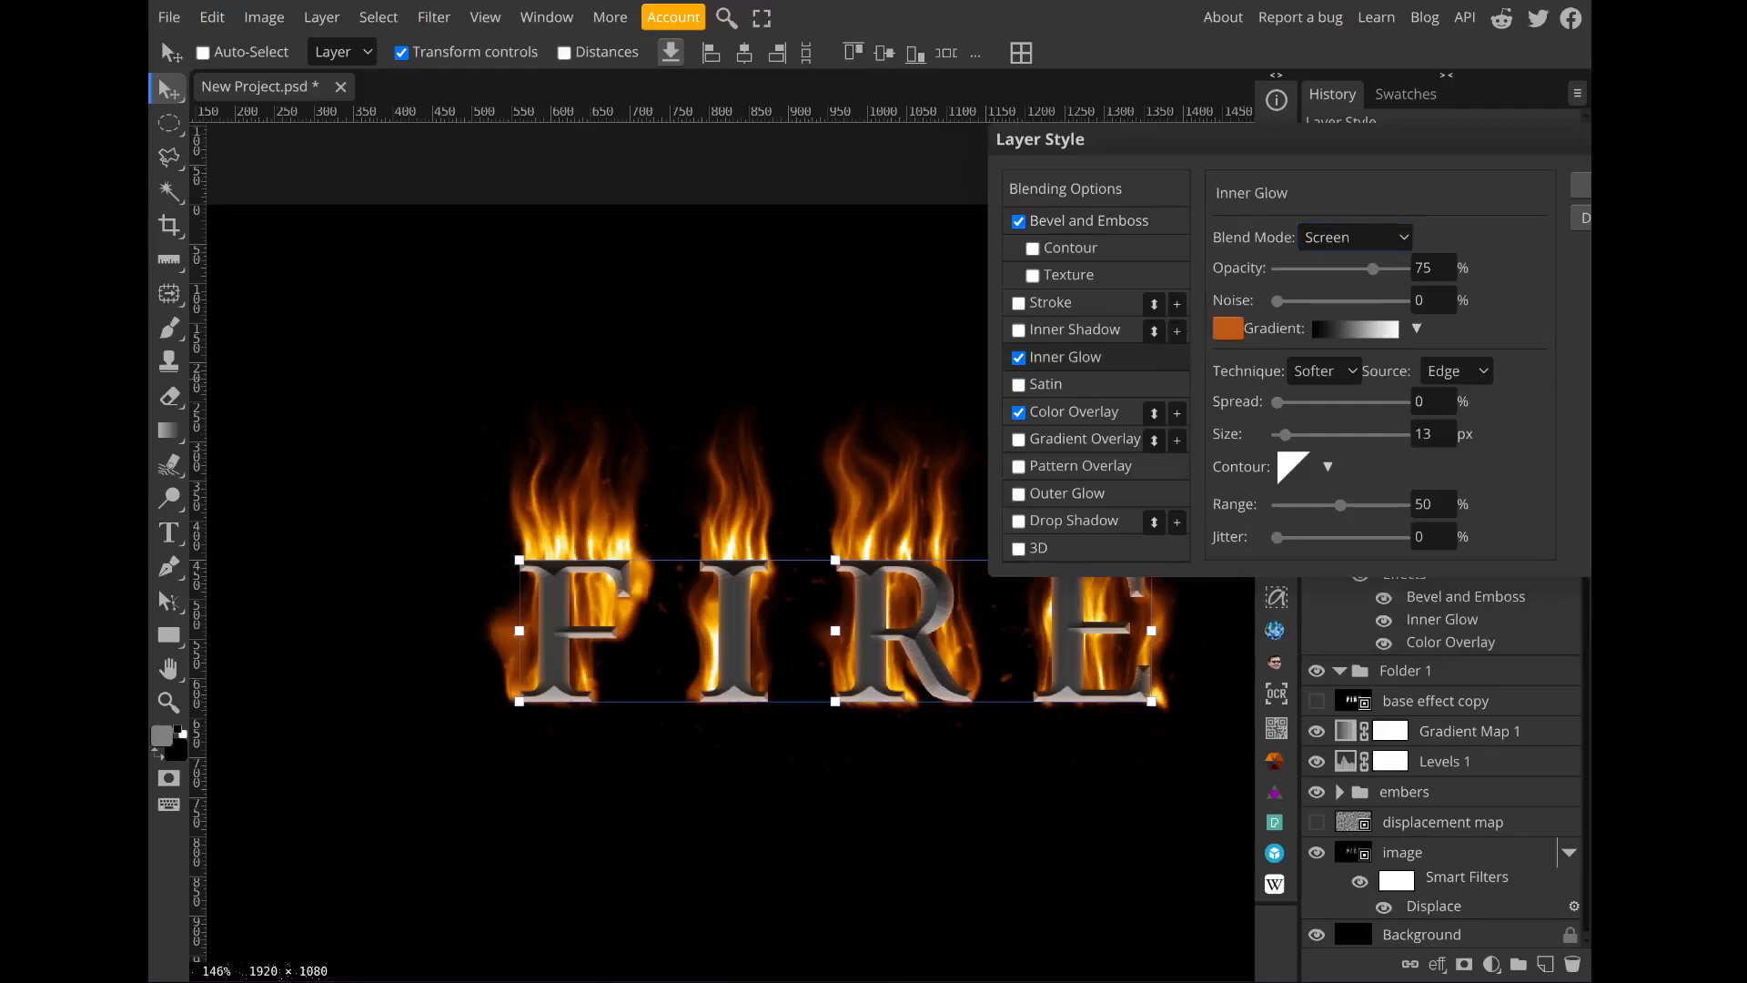
click(1581, 185)
Step: Move the FIRE copy layer back into Folder 1 and select the folder
drag(1411, 551, 1438, 673)
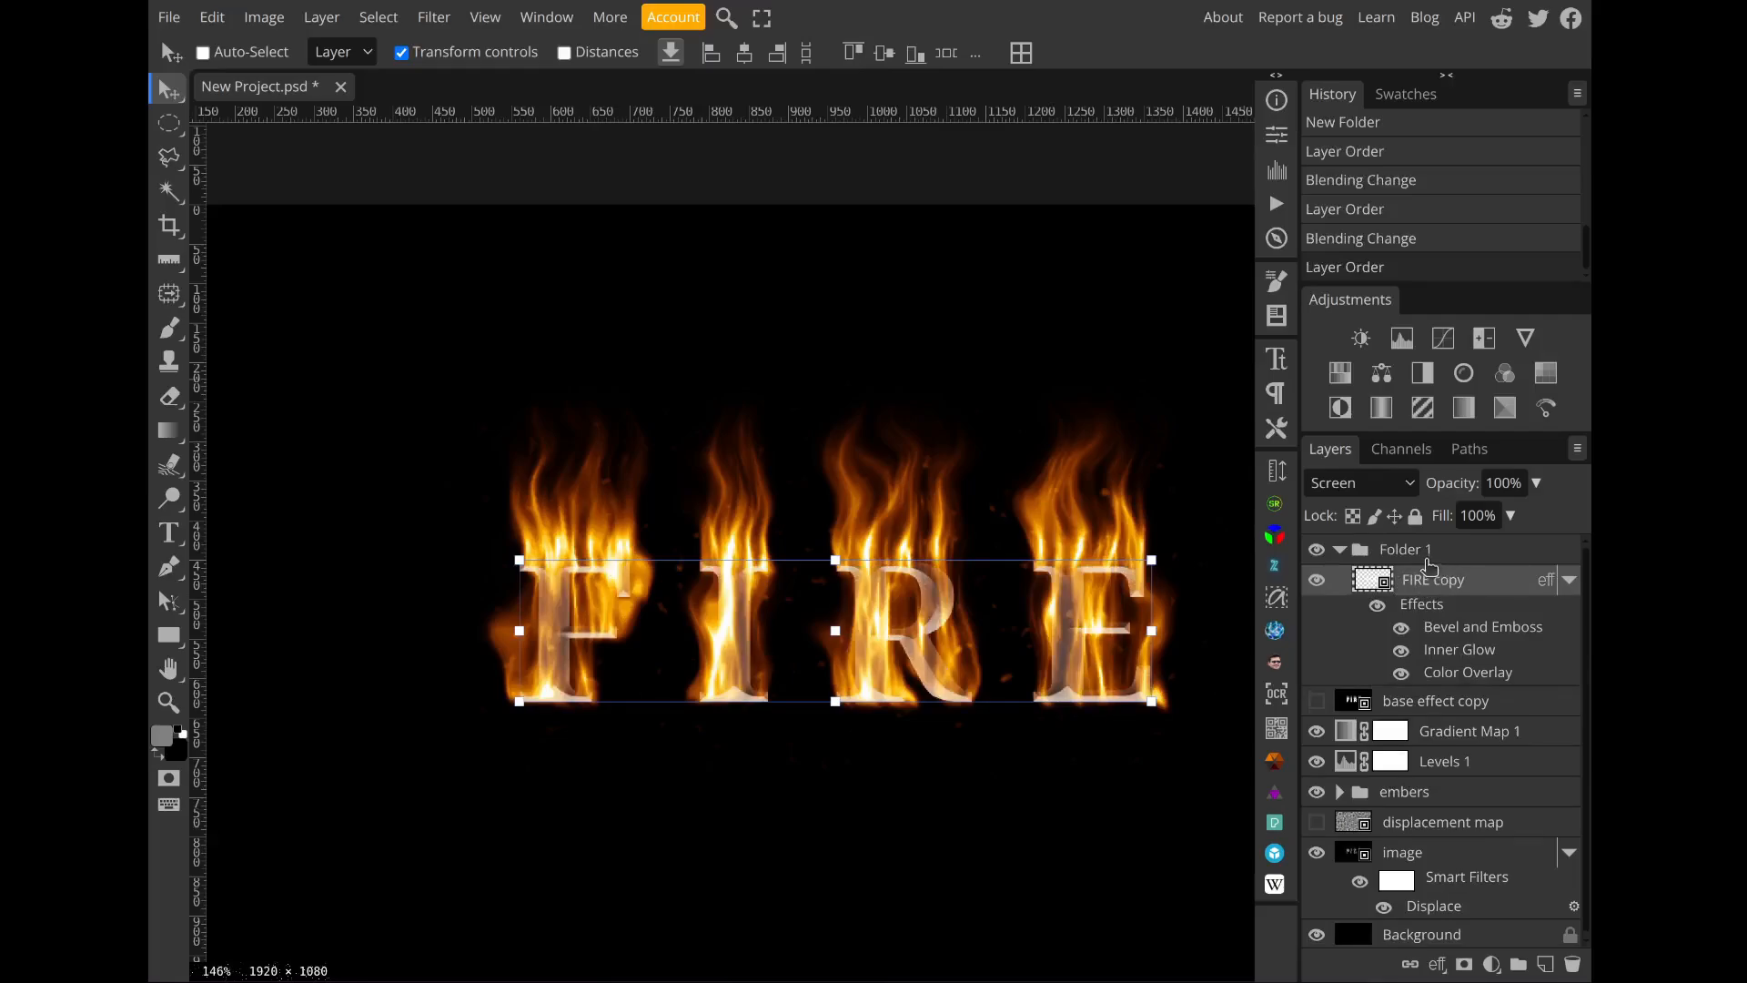
click(1426, 556)
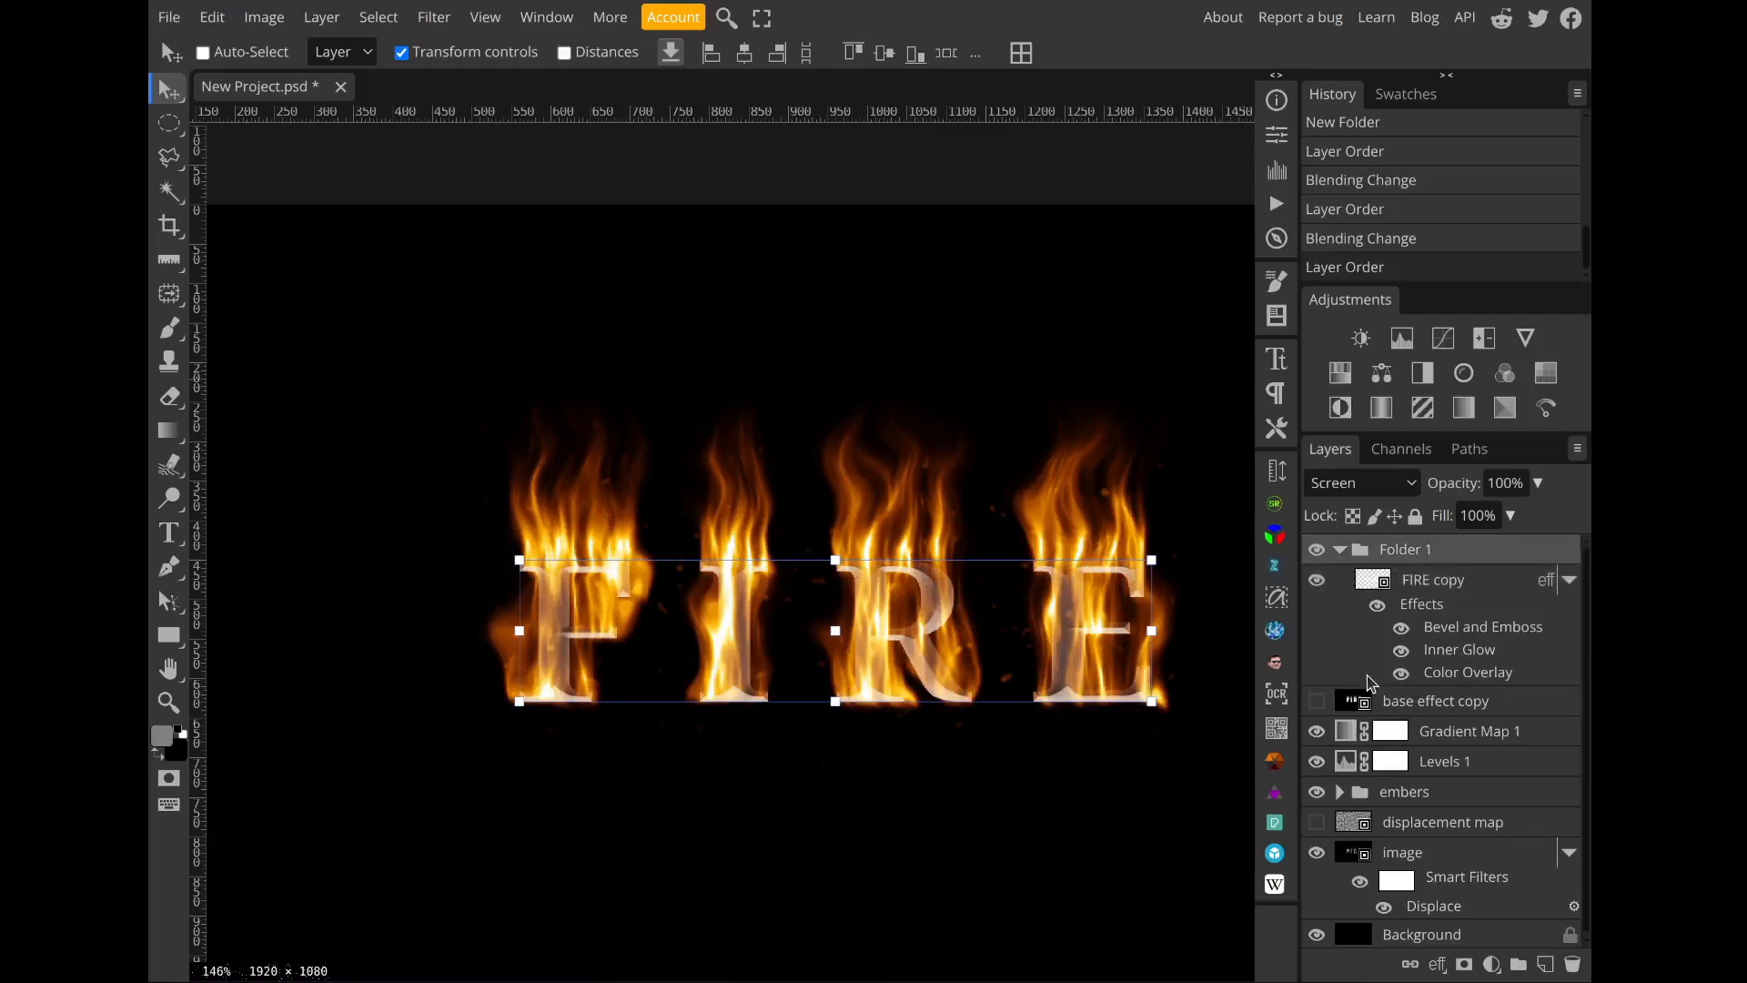
Step: Collapse Folder 1 and add a new empty layer above it
click(1339, 549)
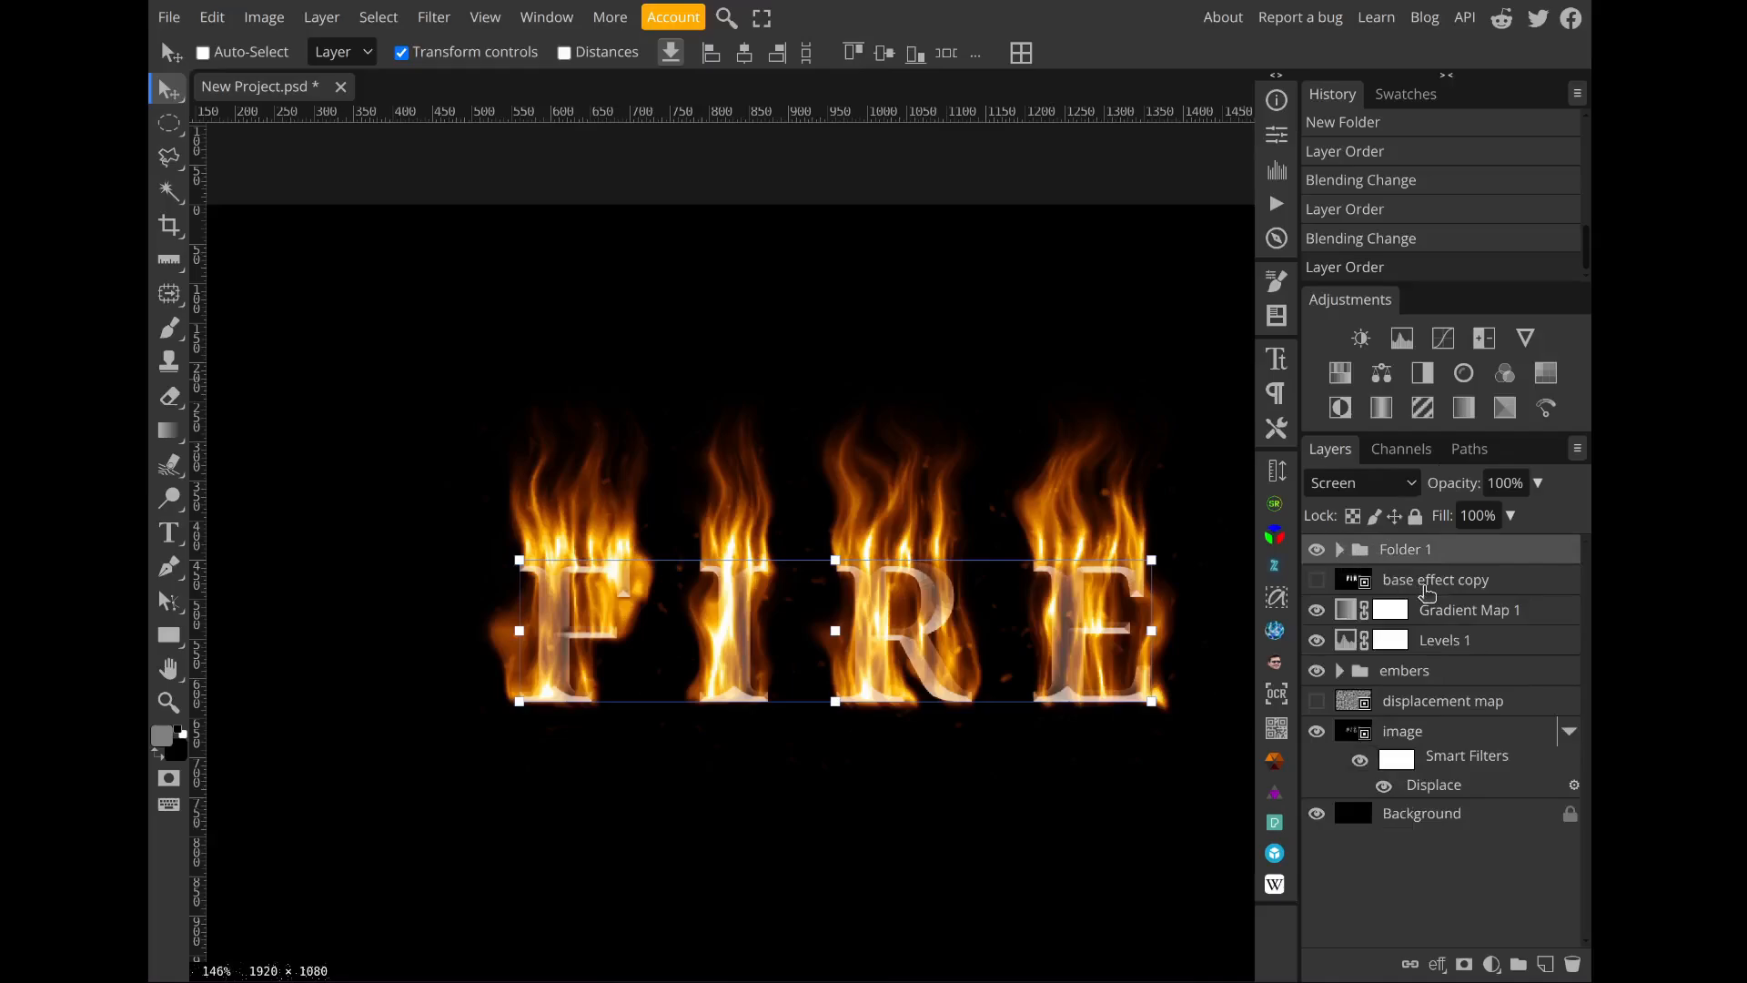
scroll(783, 697, up, 3)
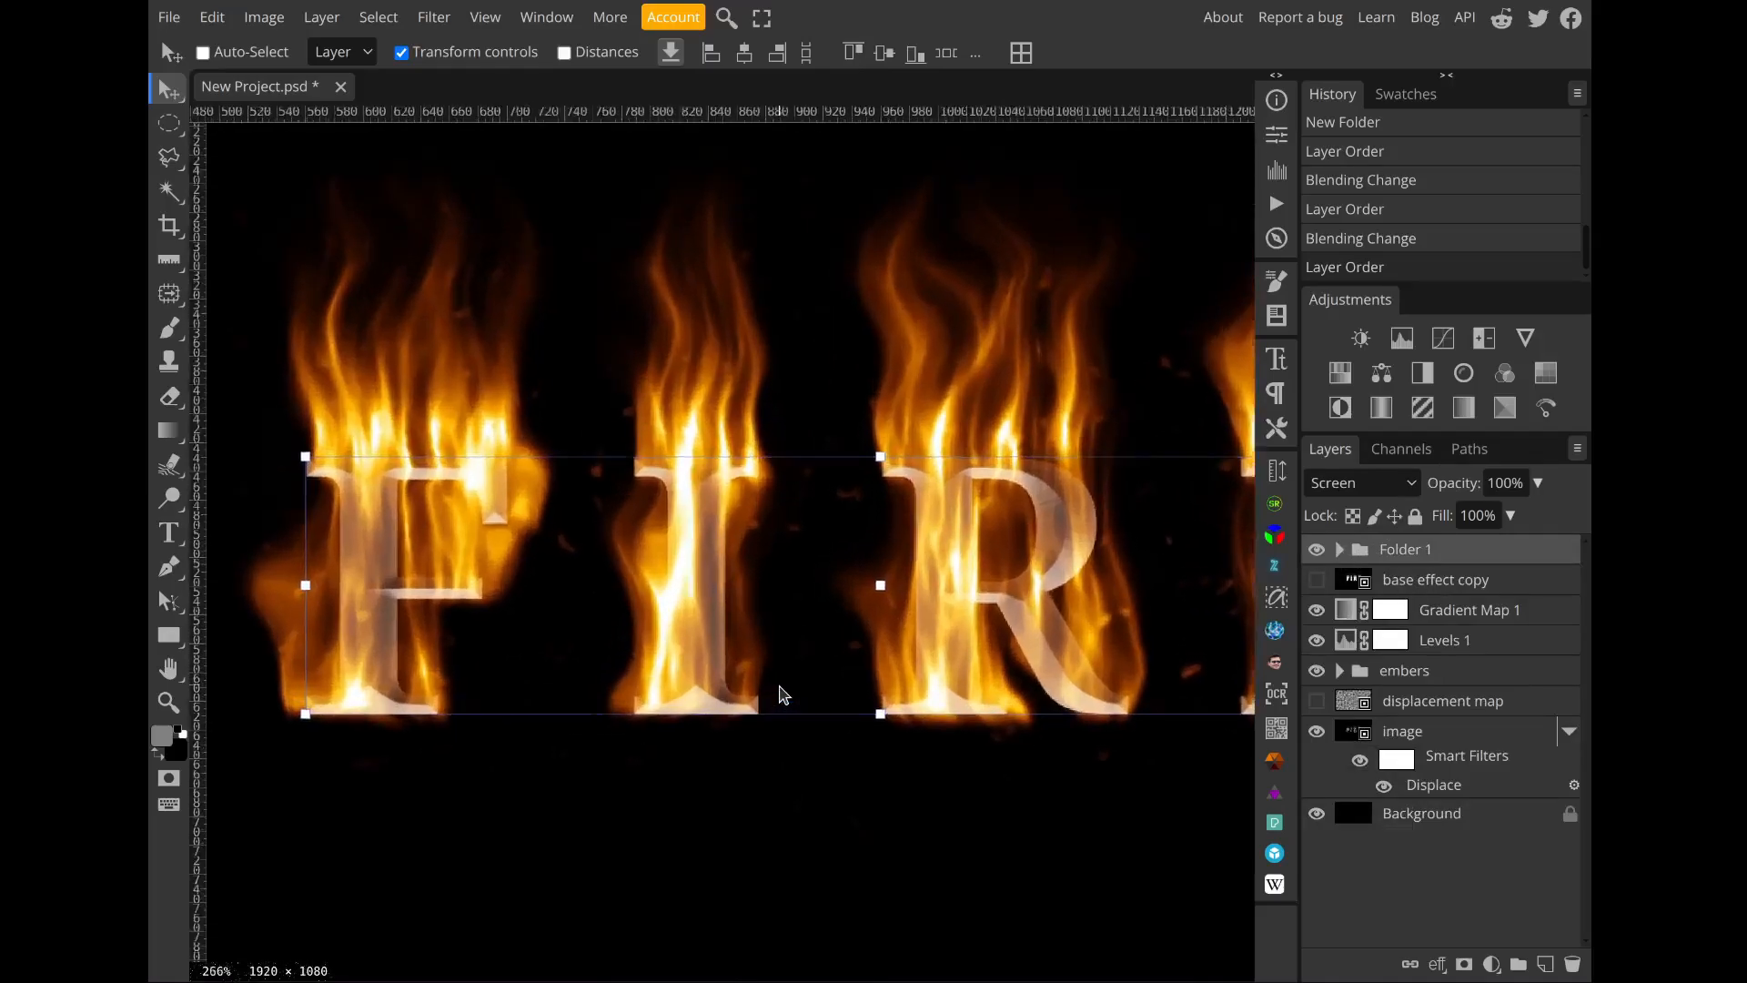
scroll(780, 687, up, 1)
scroll(815, 630, right, 3)
scroll(815, 630, up, 1)
scroll(815, 630, down, 2)
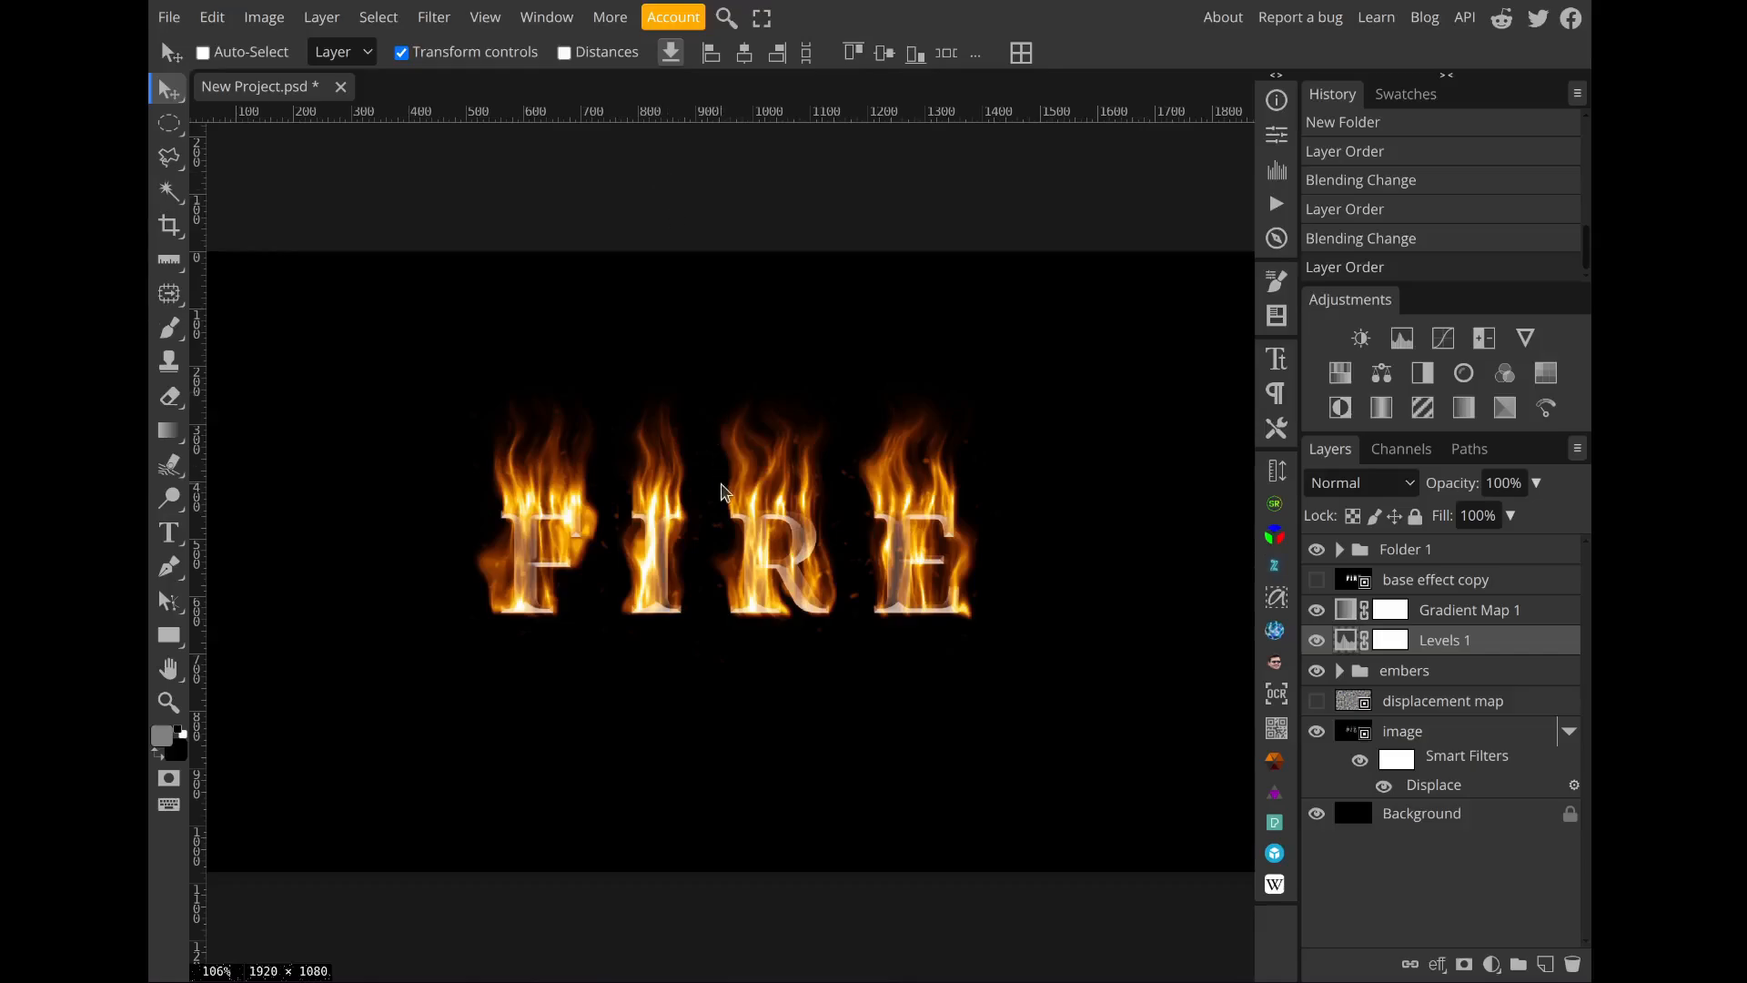
scroll(742, 576, up, 2)
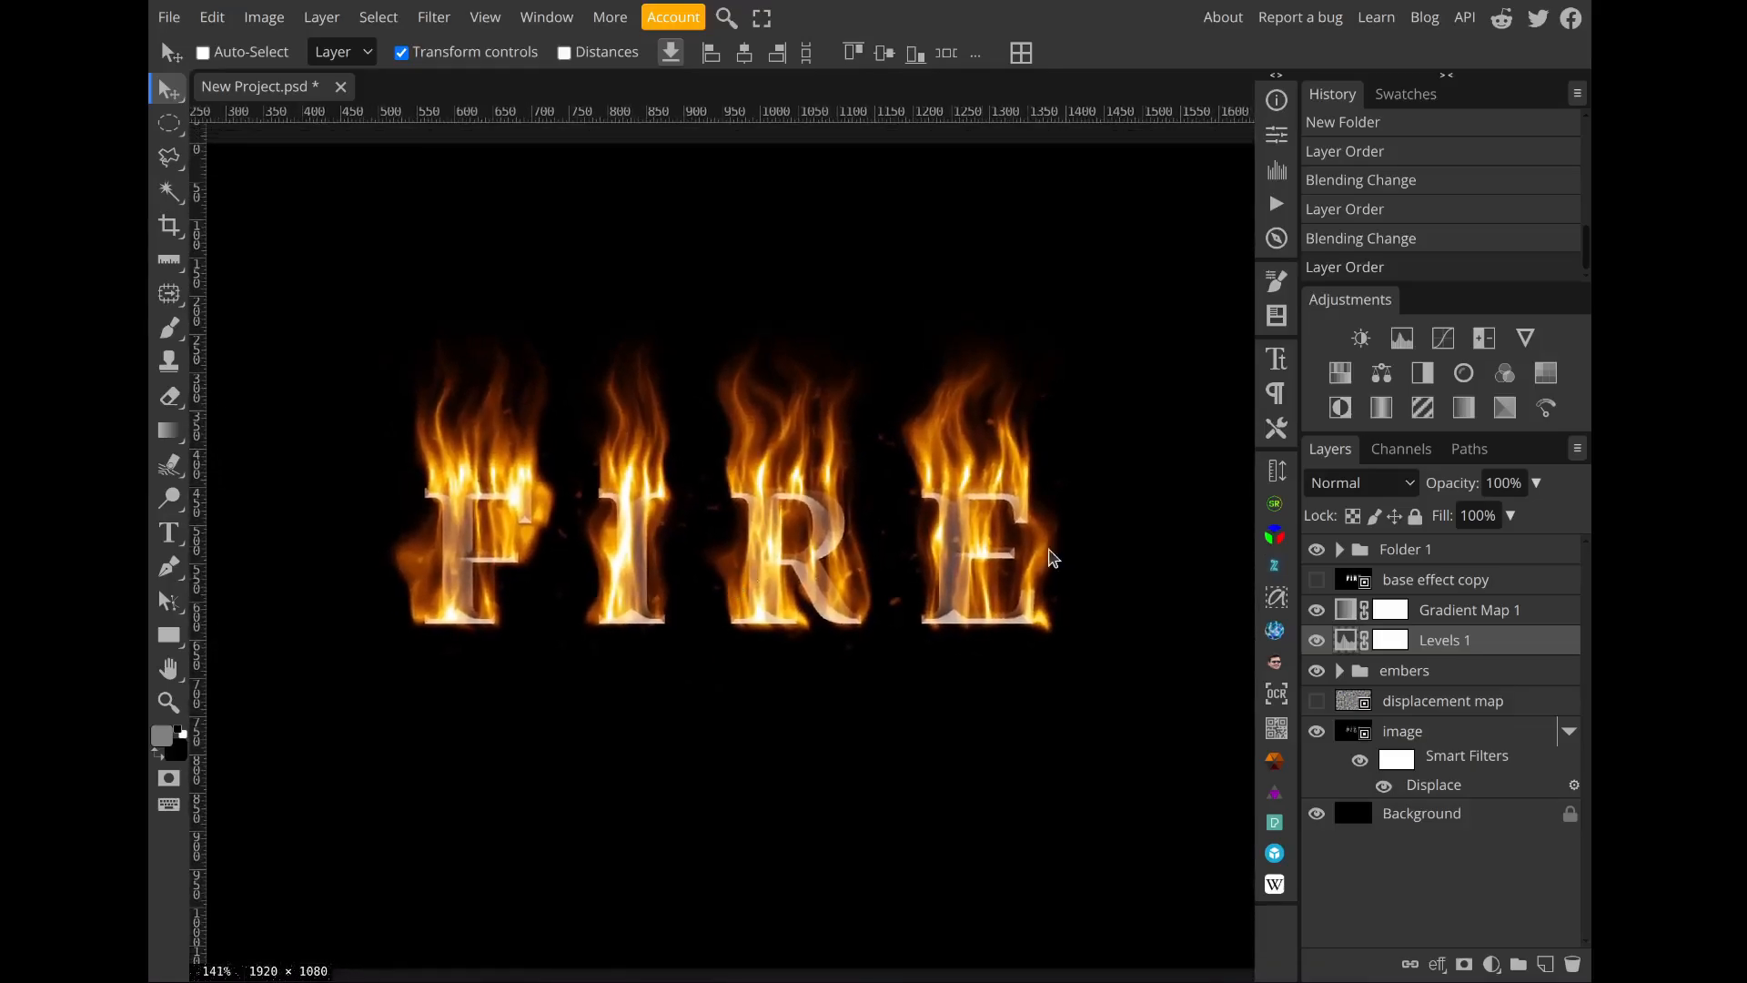
click(1389, 553)
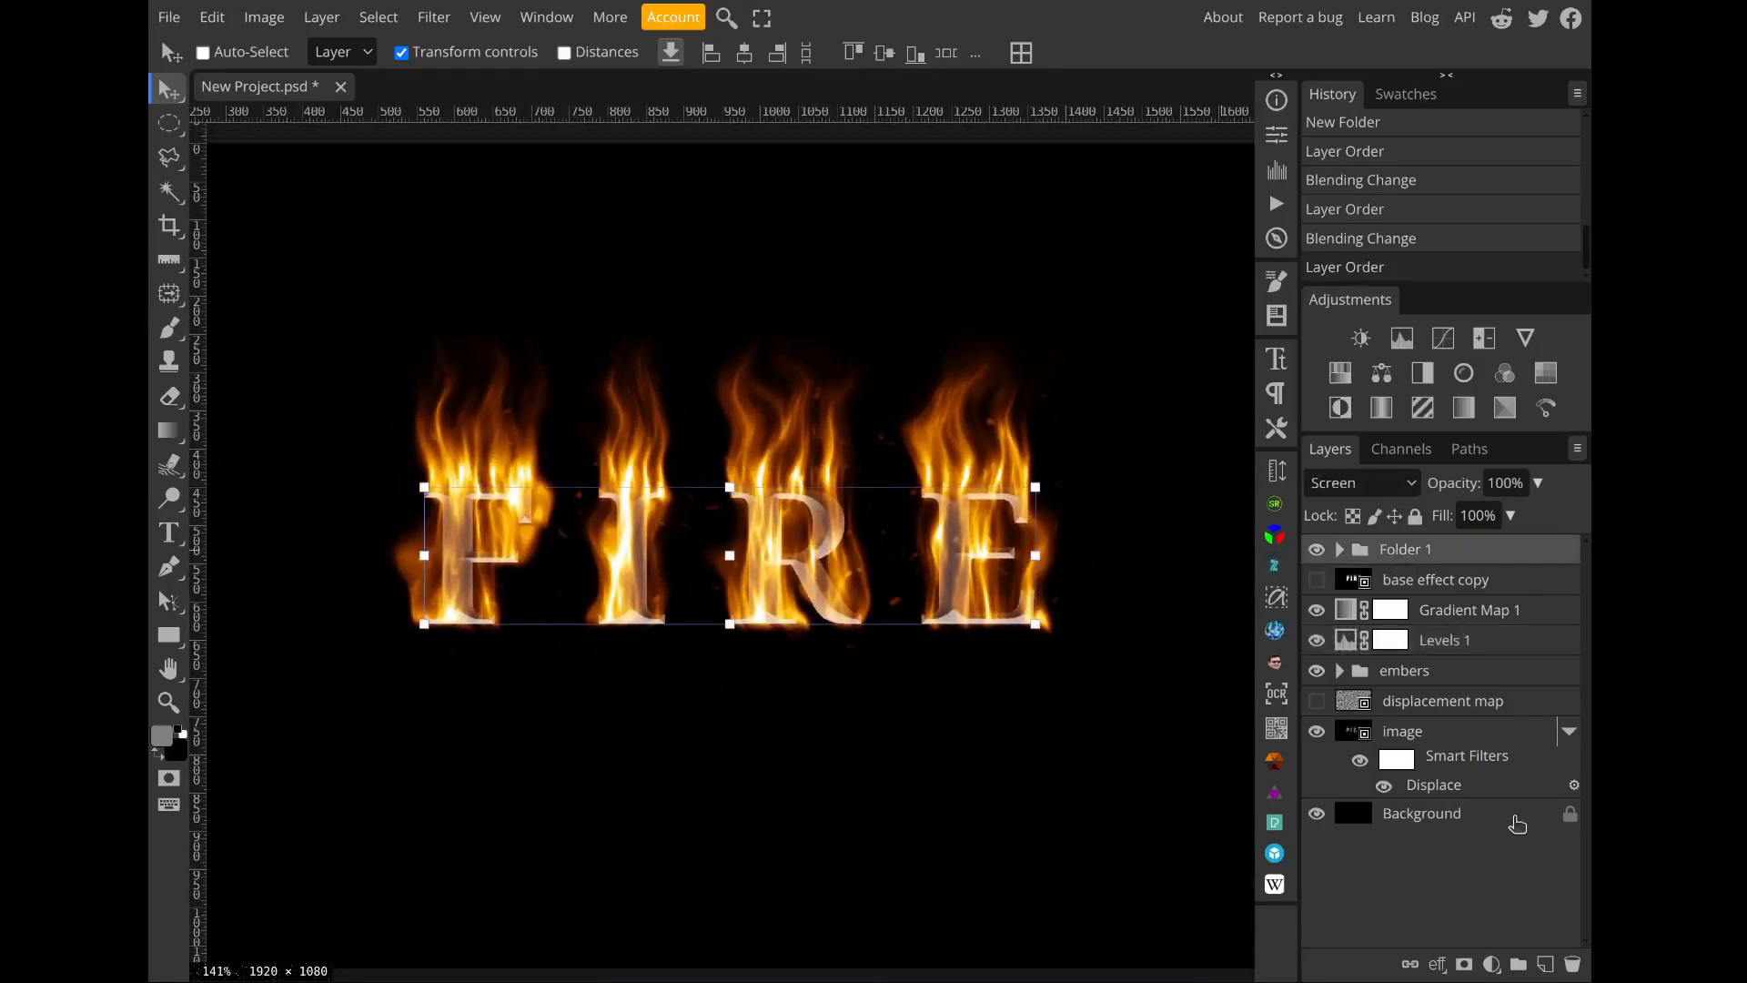
click(1546, 964)
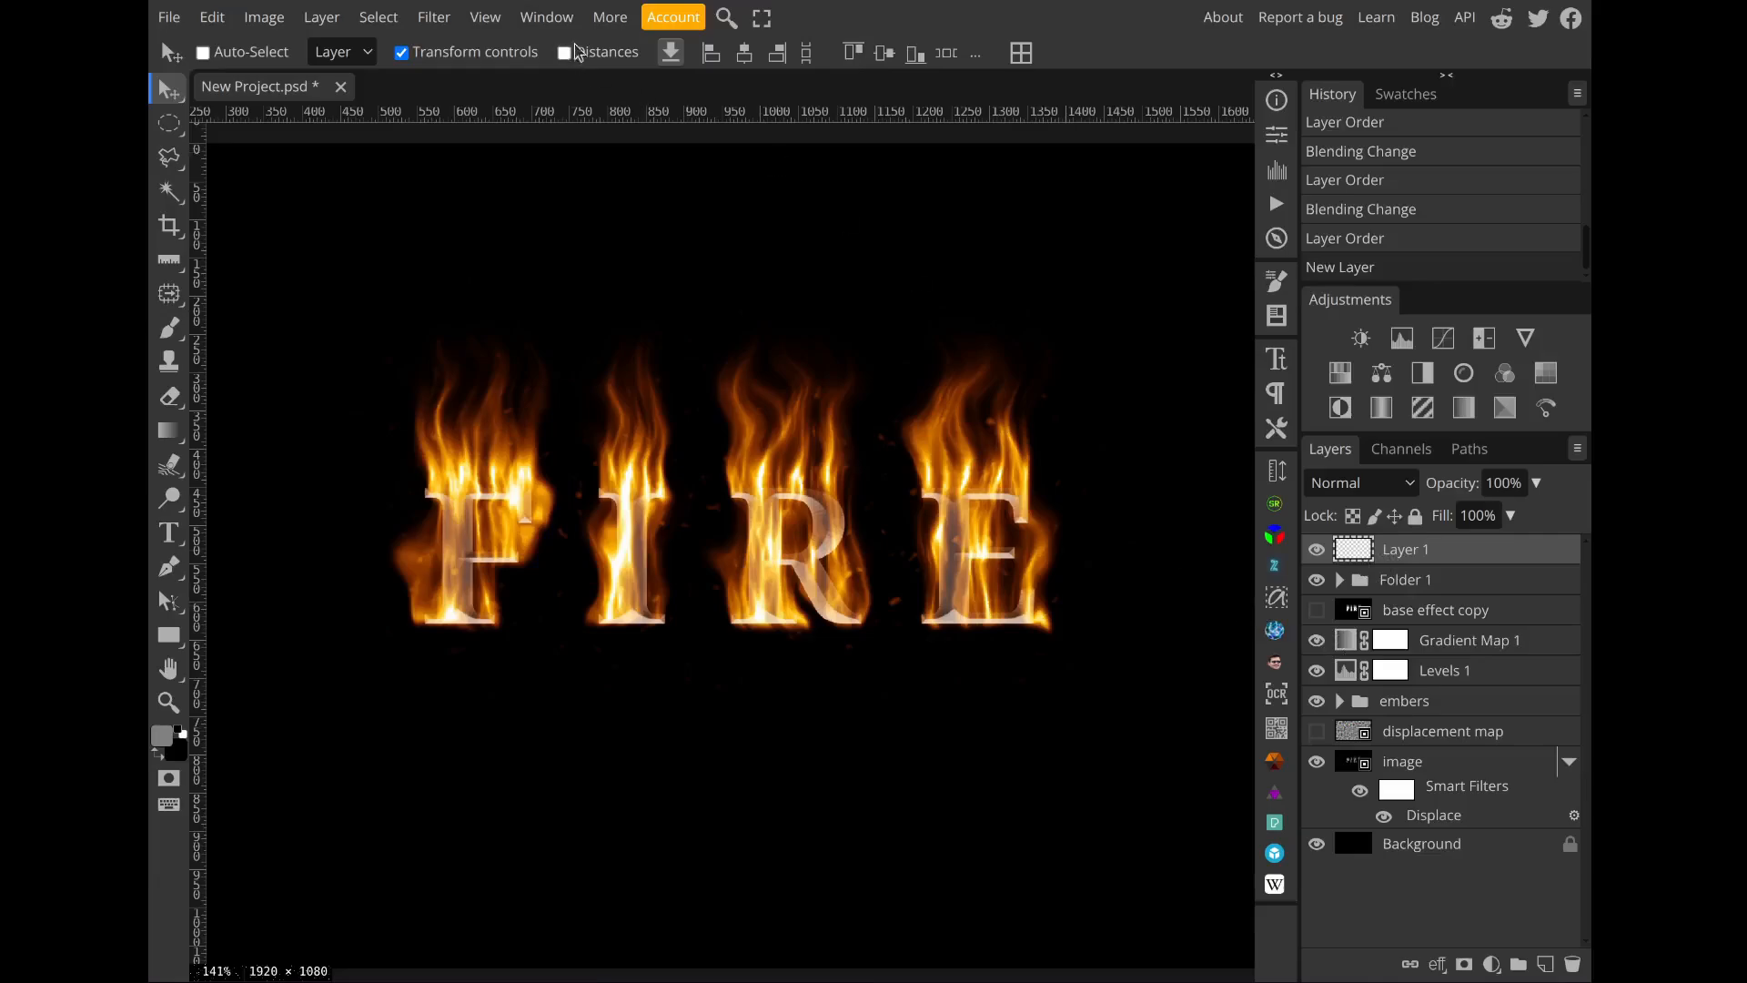
Step: Search the plugin library for "super" and view the details of SuperBloom by Lunal Graphics
click(546, 16)
click(565, 85)
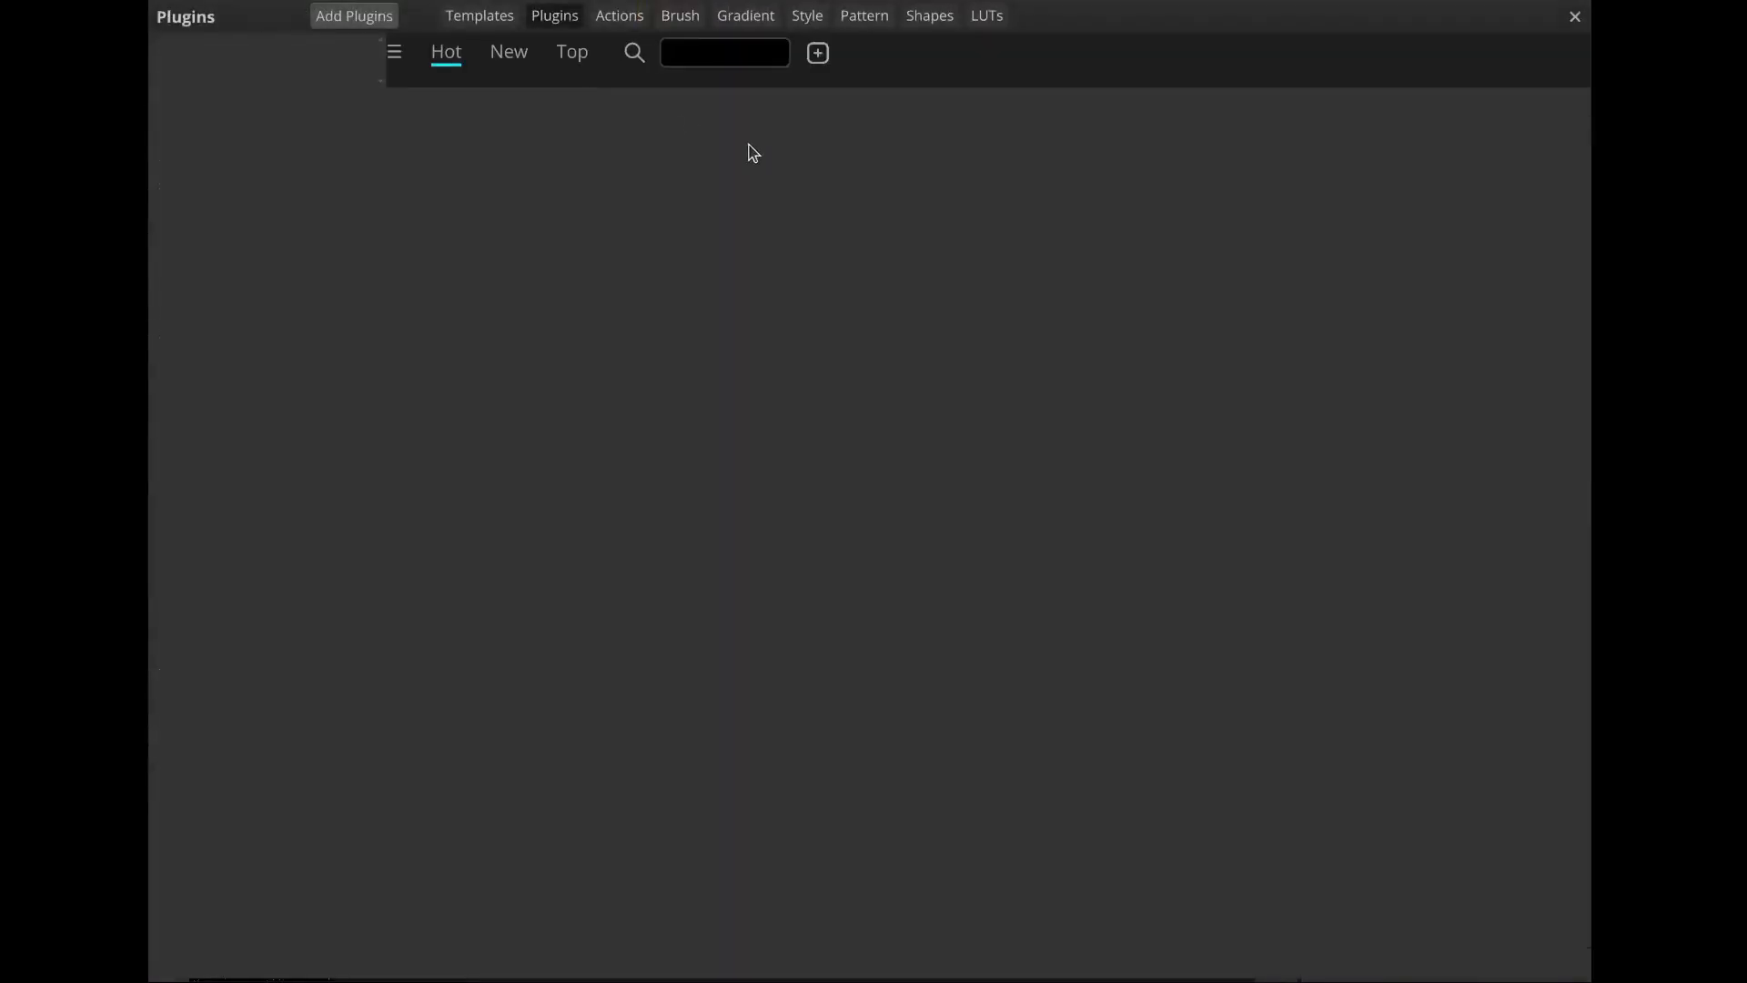
click(759, 60)
text(super)
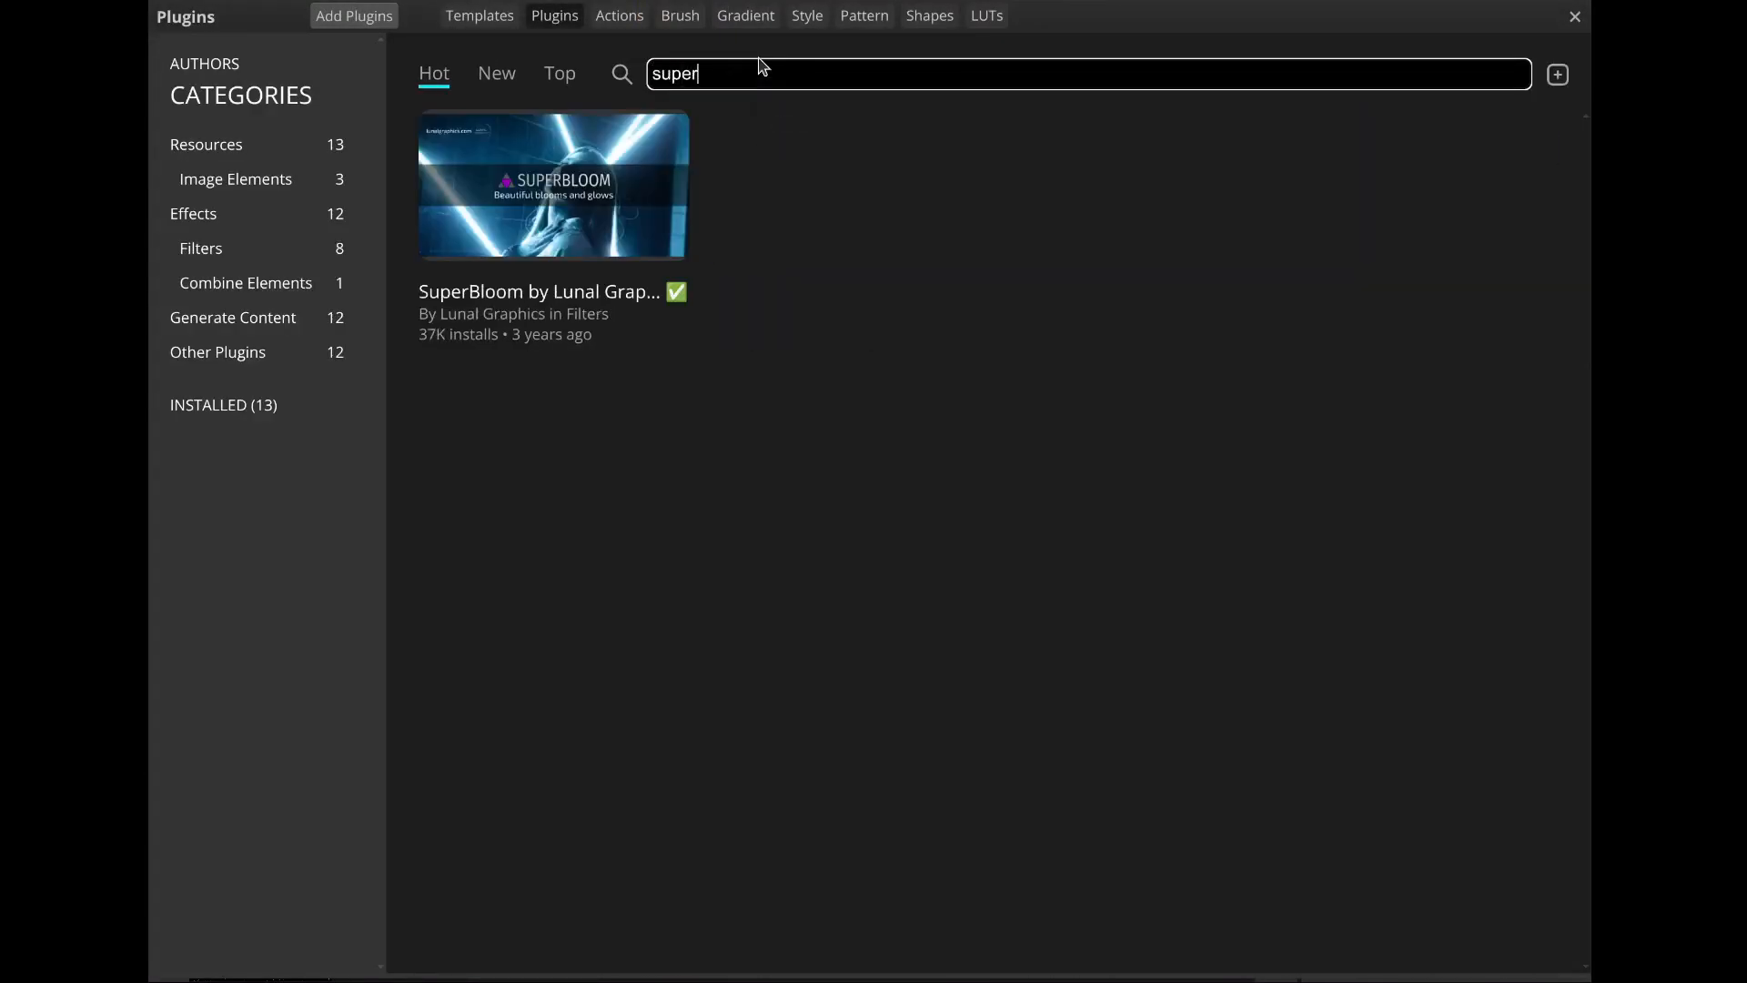
click(632, 179)
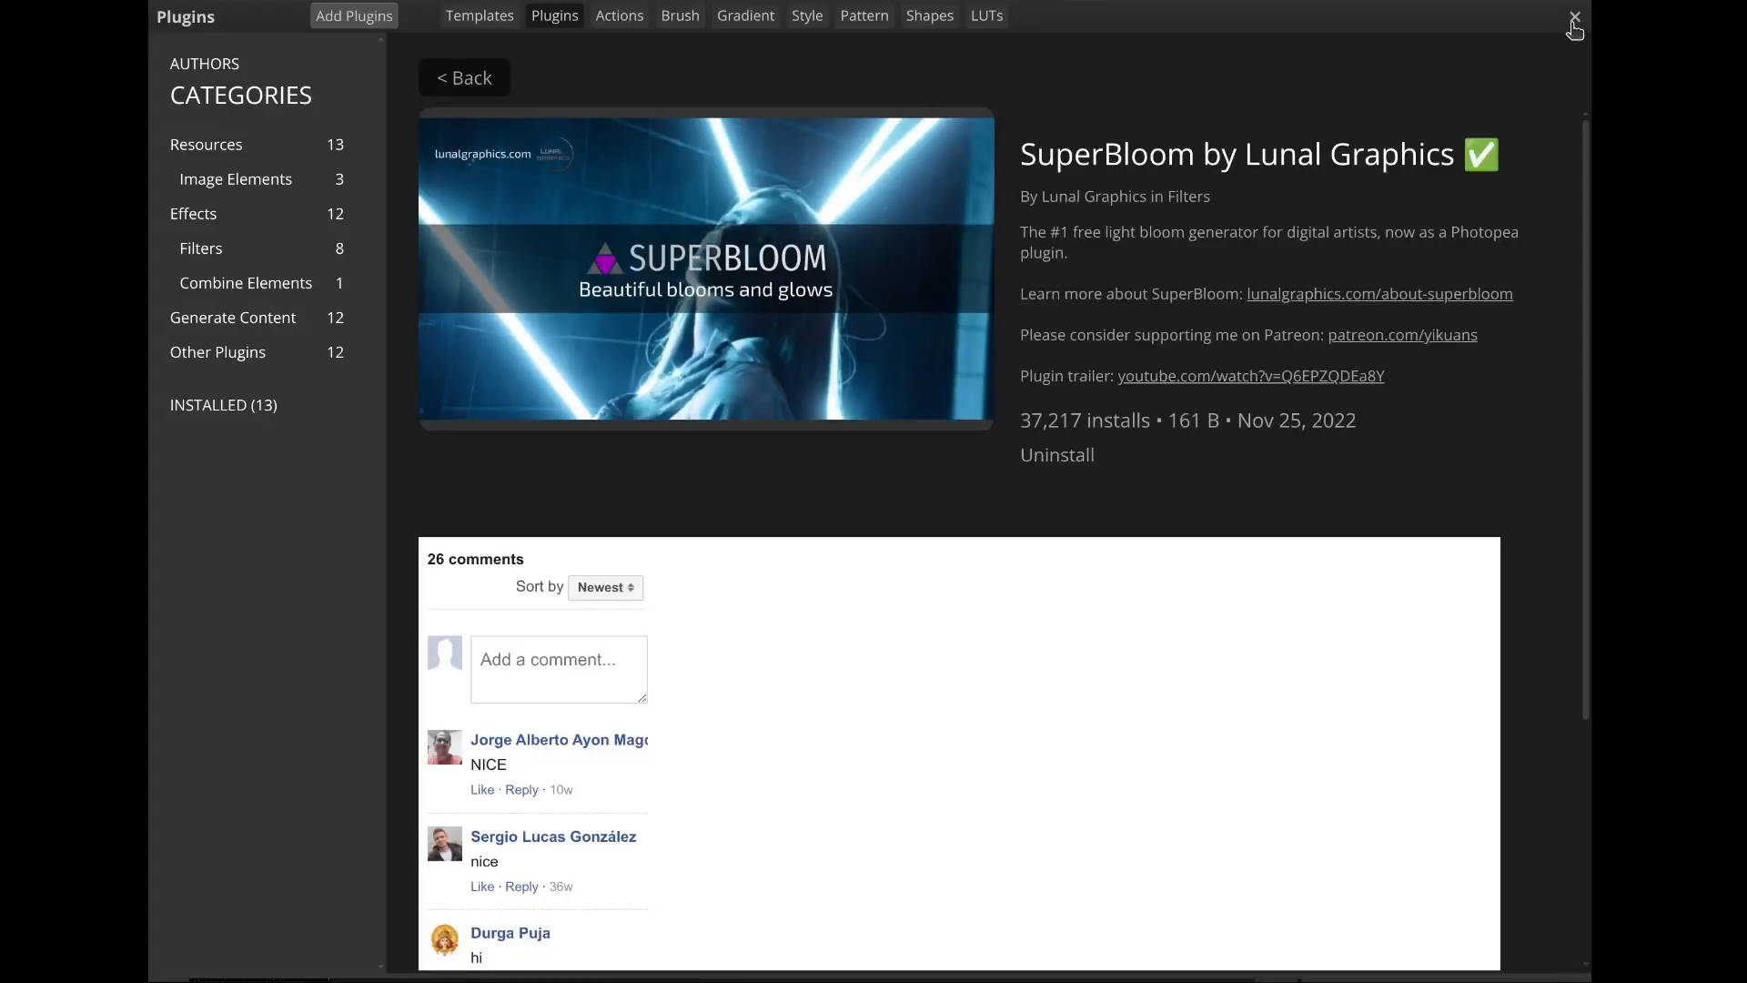
click(1575, 17)
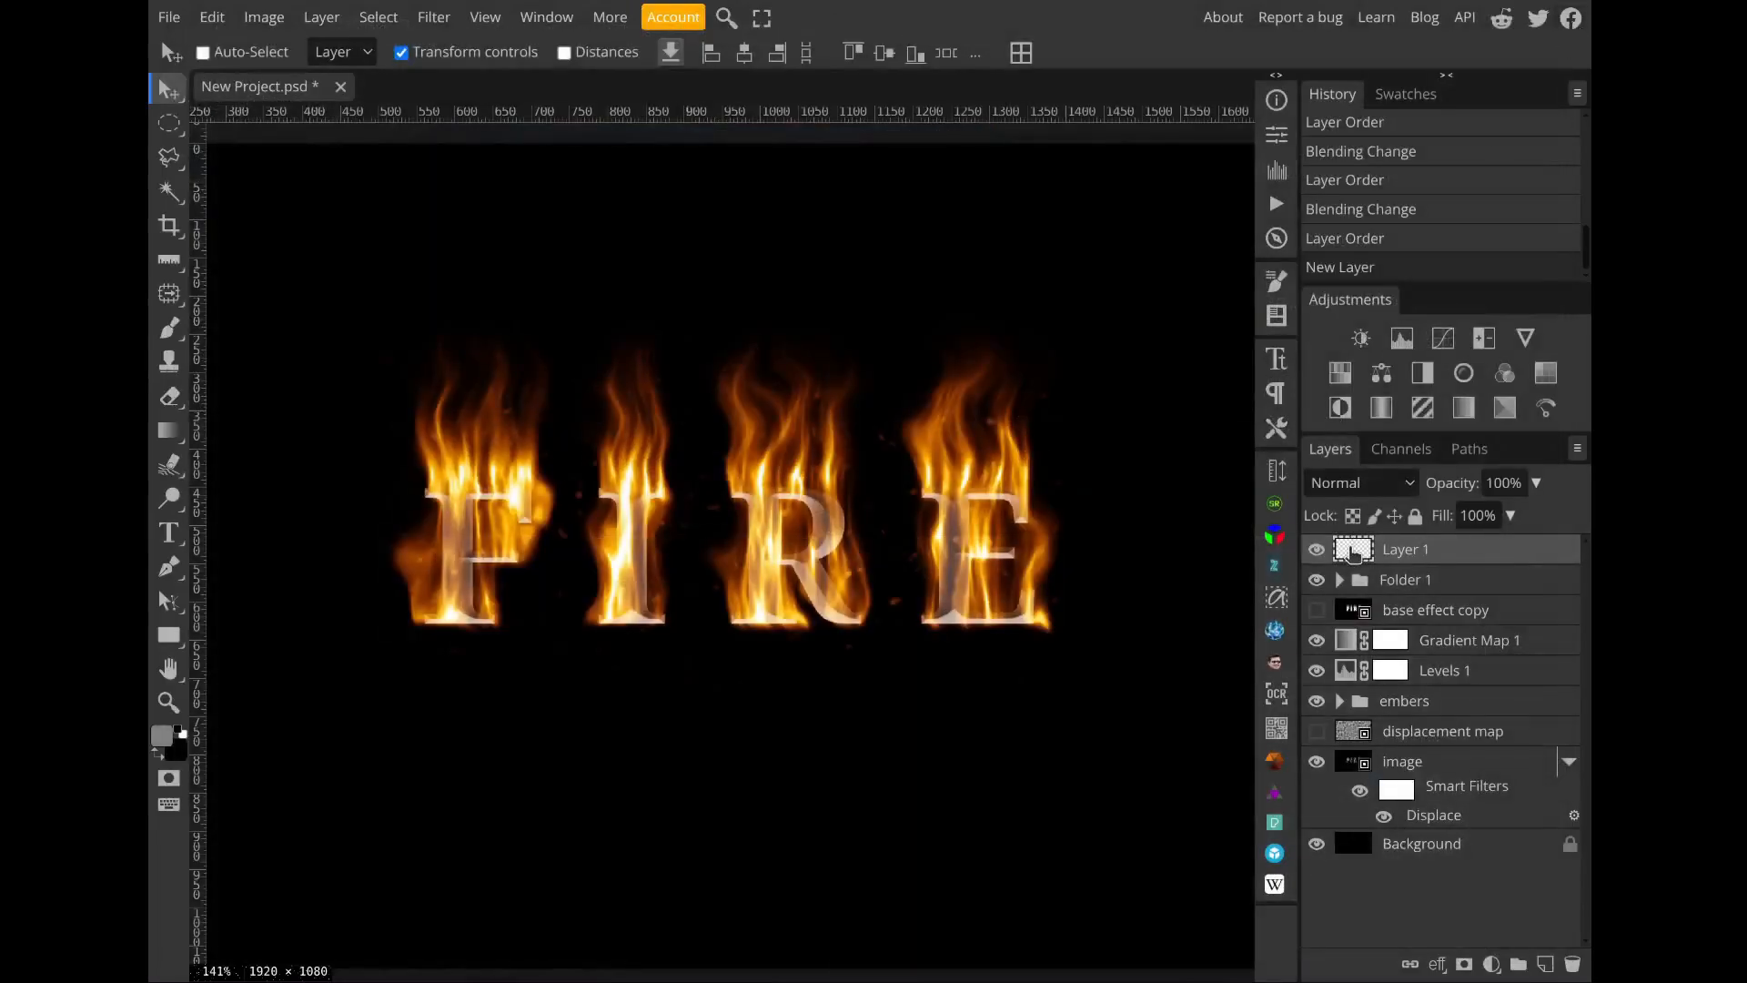
Step: Configure the SuperBloom glow with Threshold 49 and Depth 7, and lower its Radius as far as it goes
click(1276, 793)
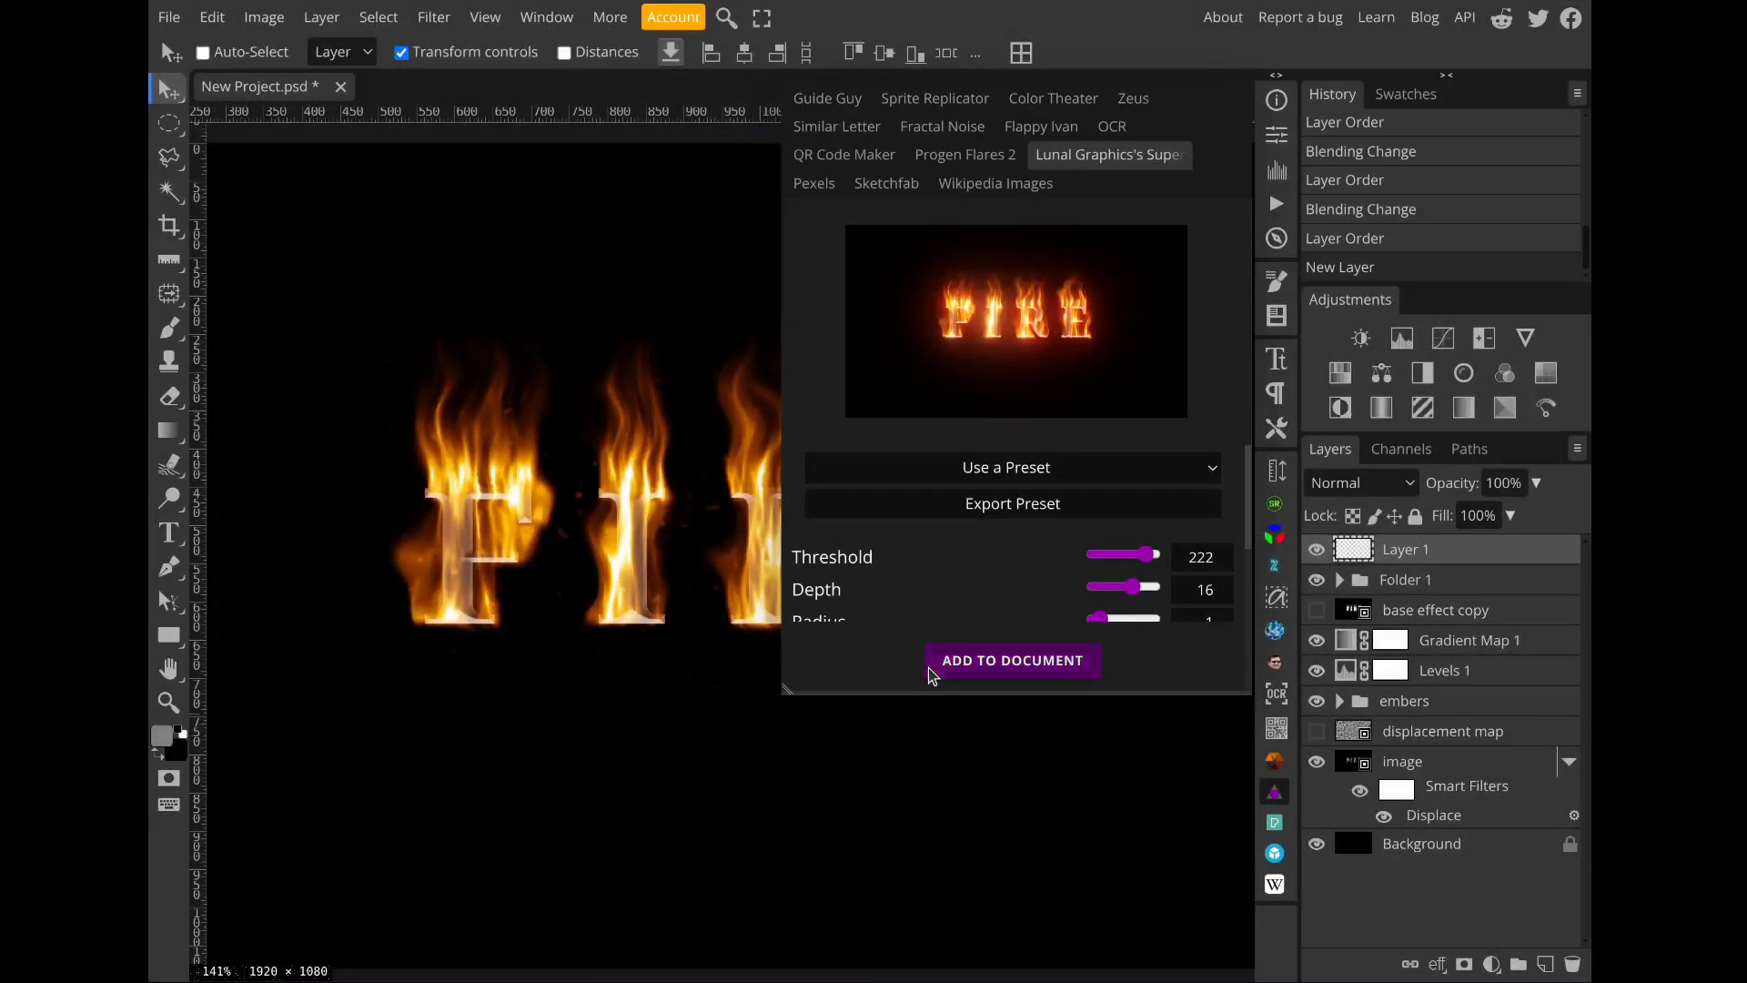
drag(787, 690, 774, 837)
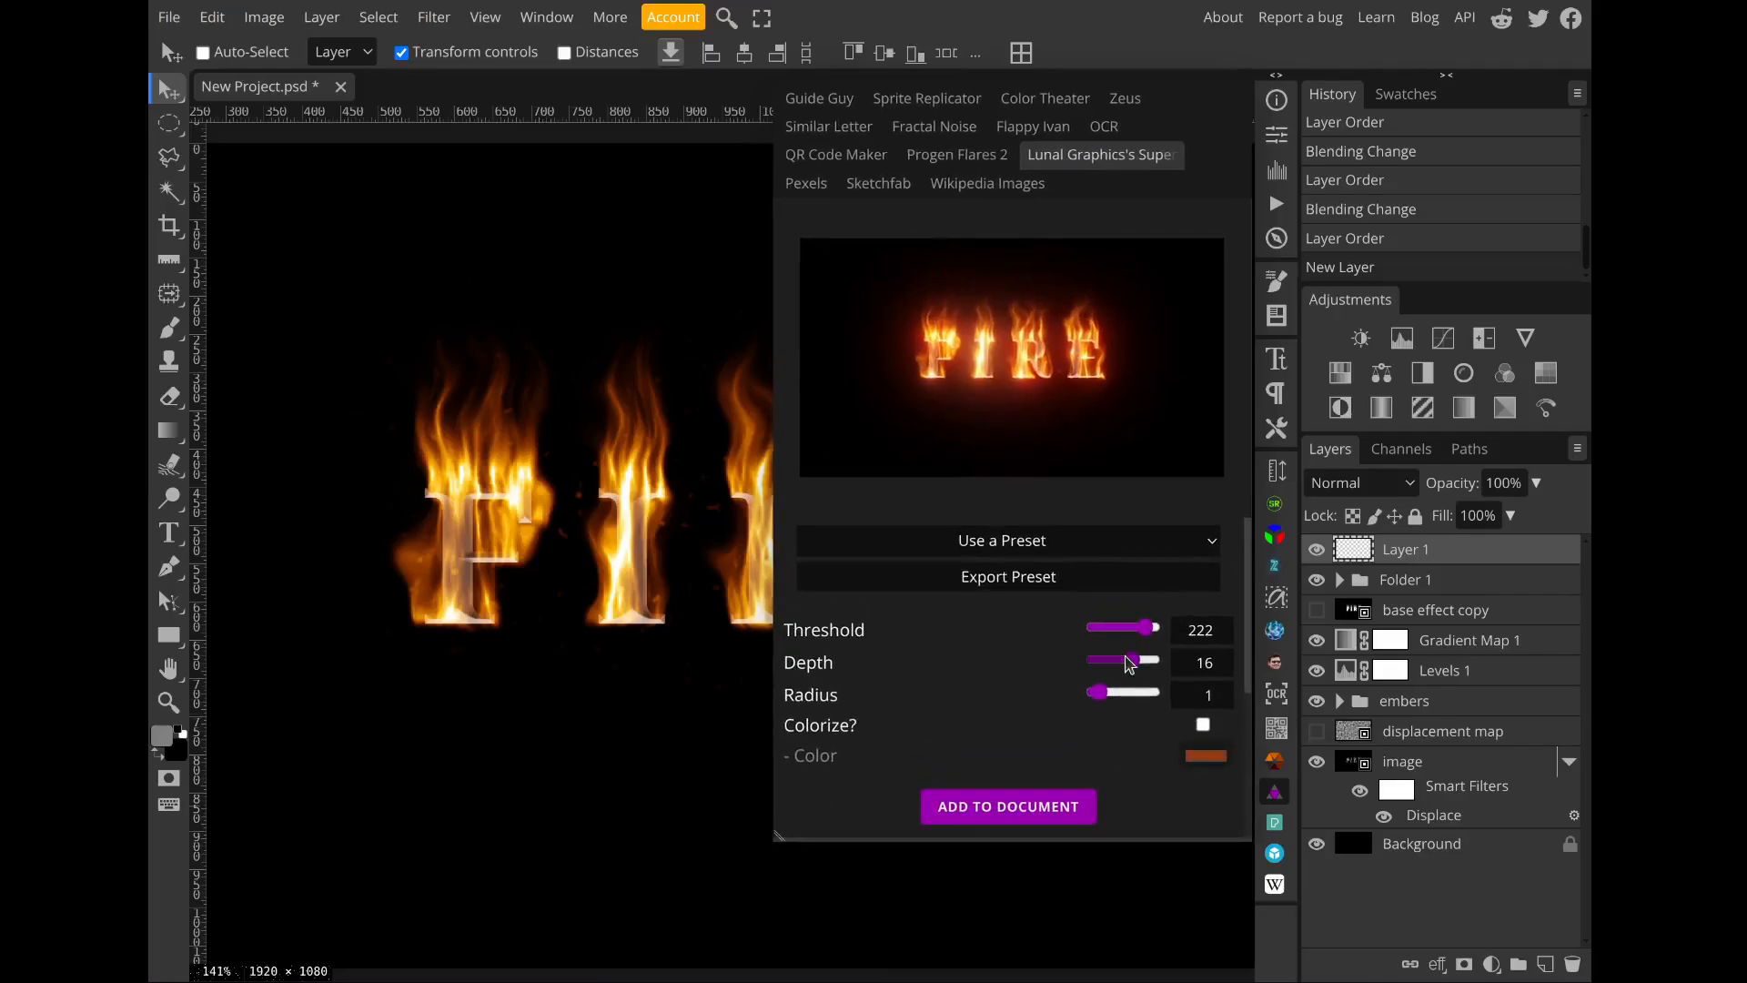
drag(1152, 628, 1135, 637)
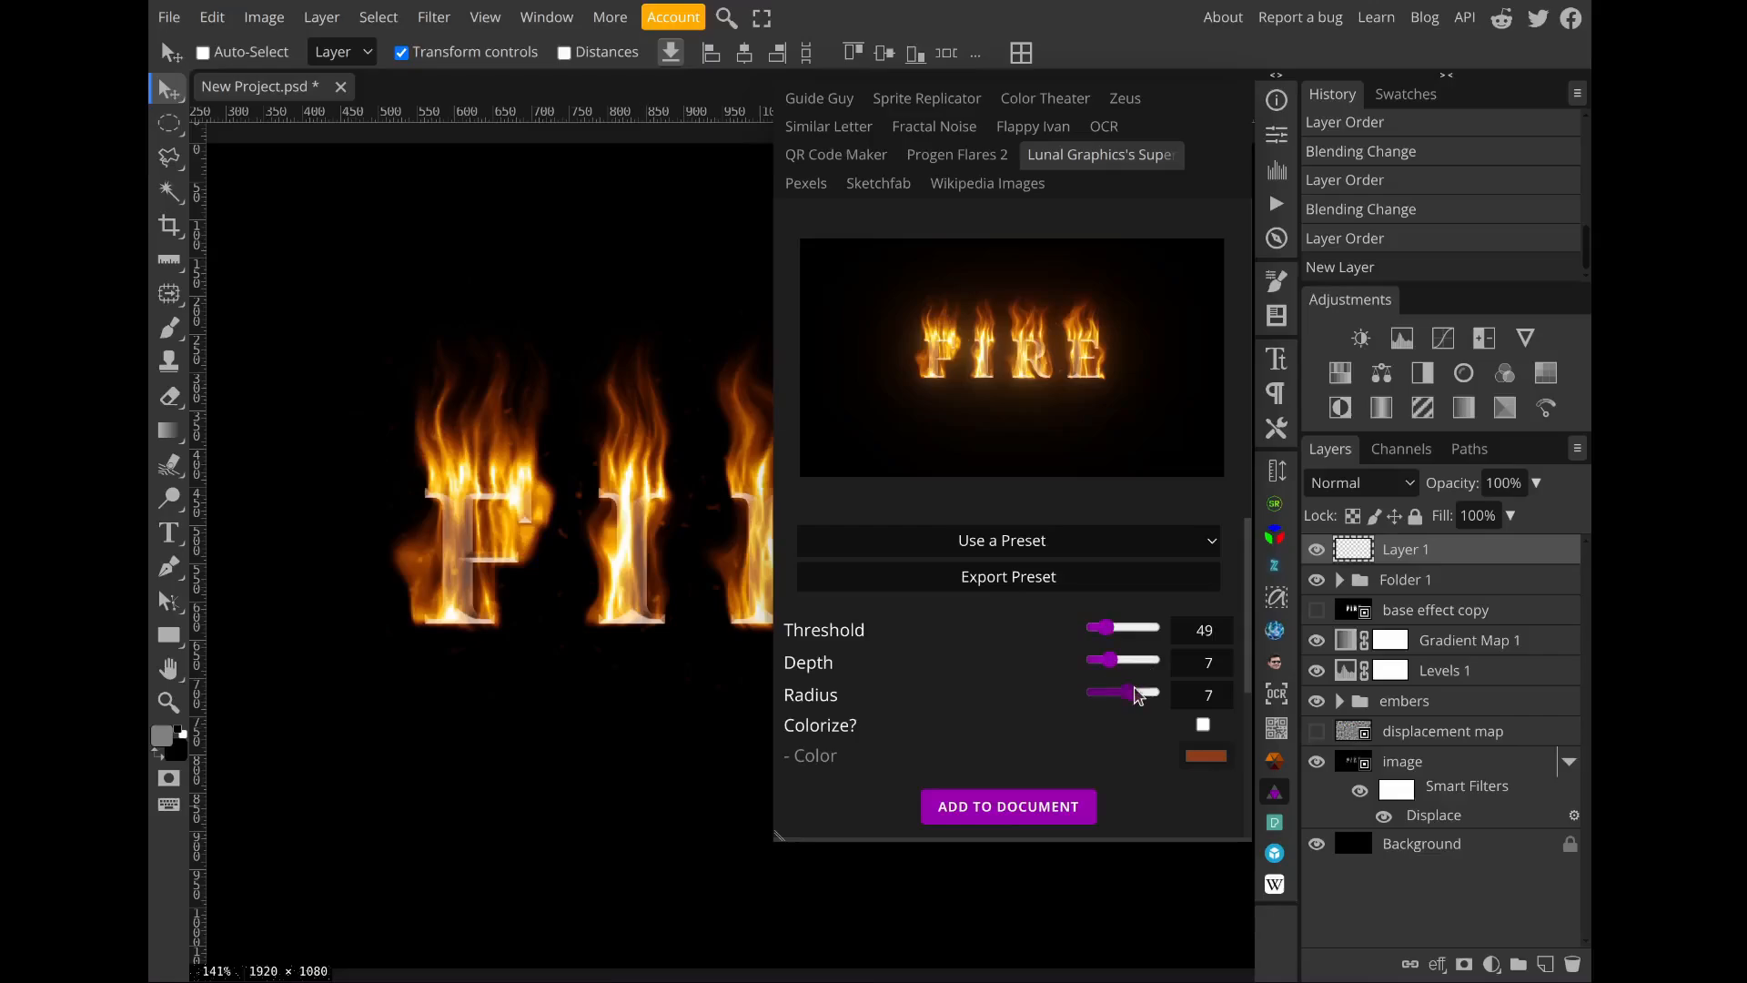
drag(1137, 694, 1065, 706)
scroll(1073, 756, down, 3)
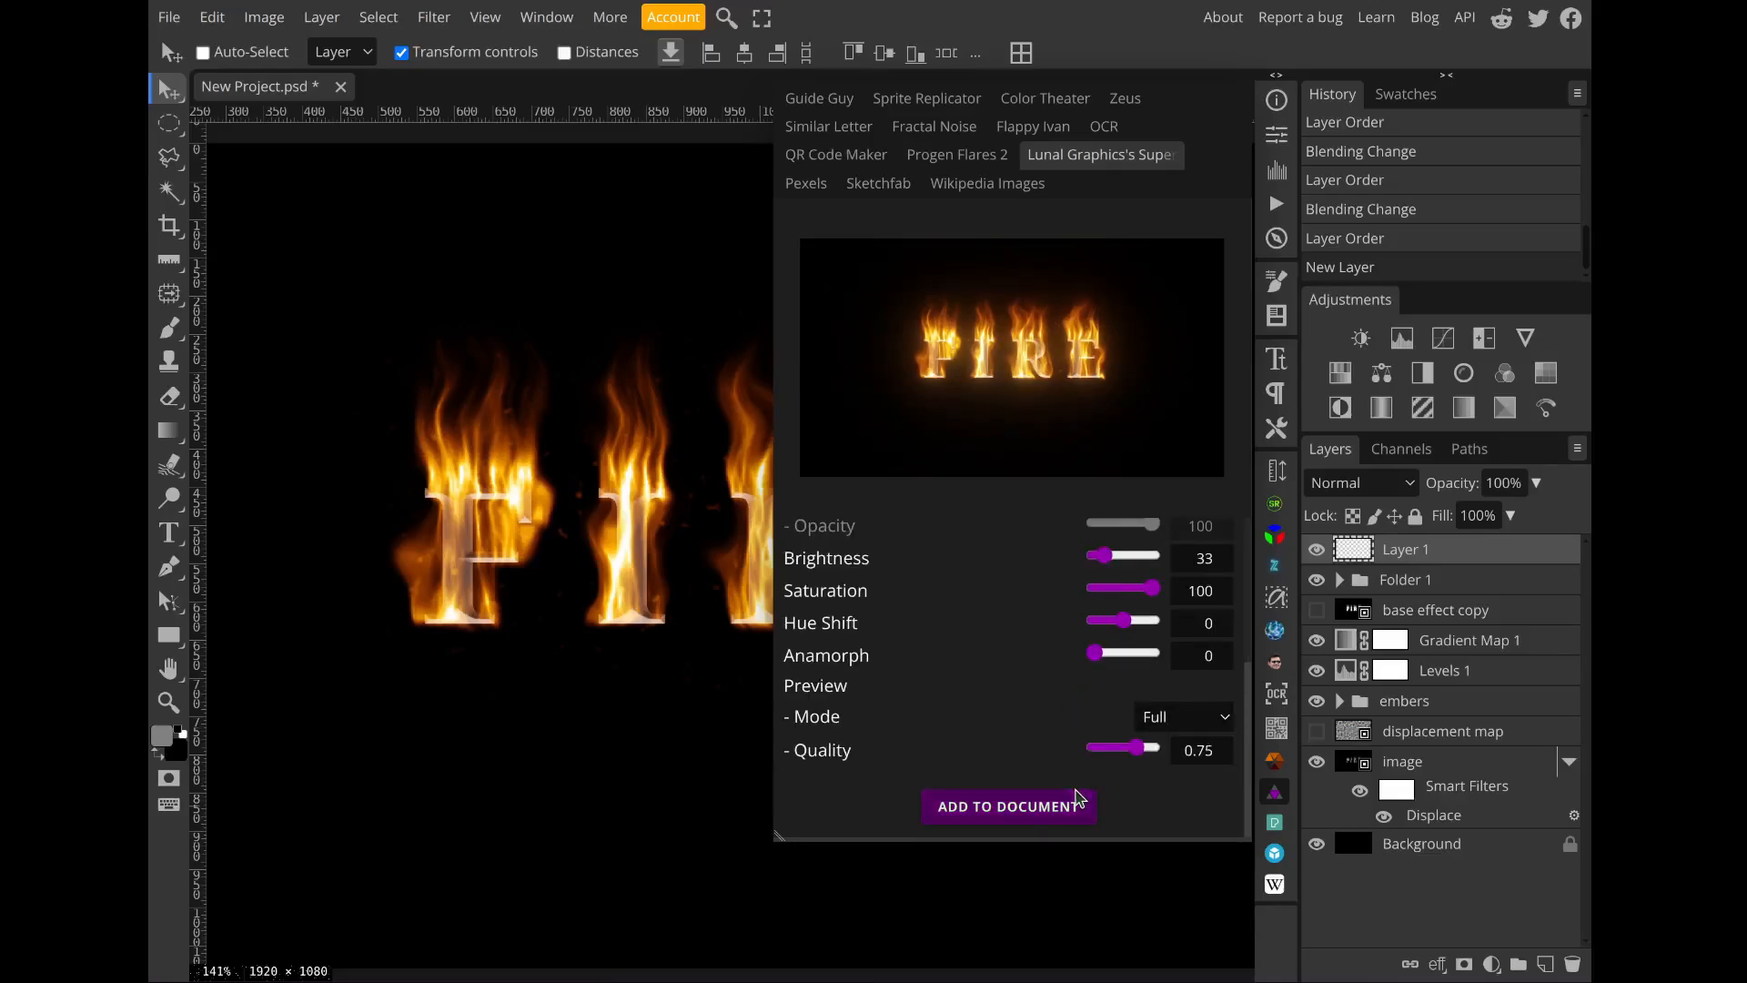
Step: Add the SuperBloom glow to the document and select Layer 1 beneath it
click(1076, 805)
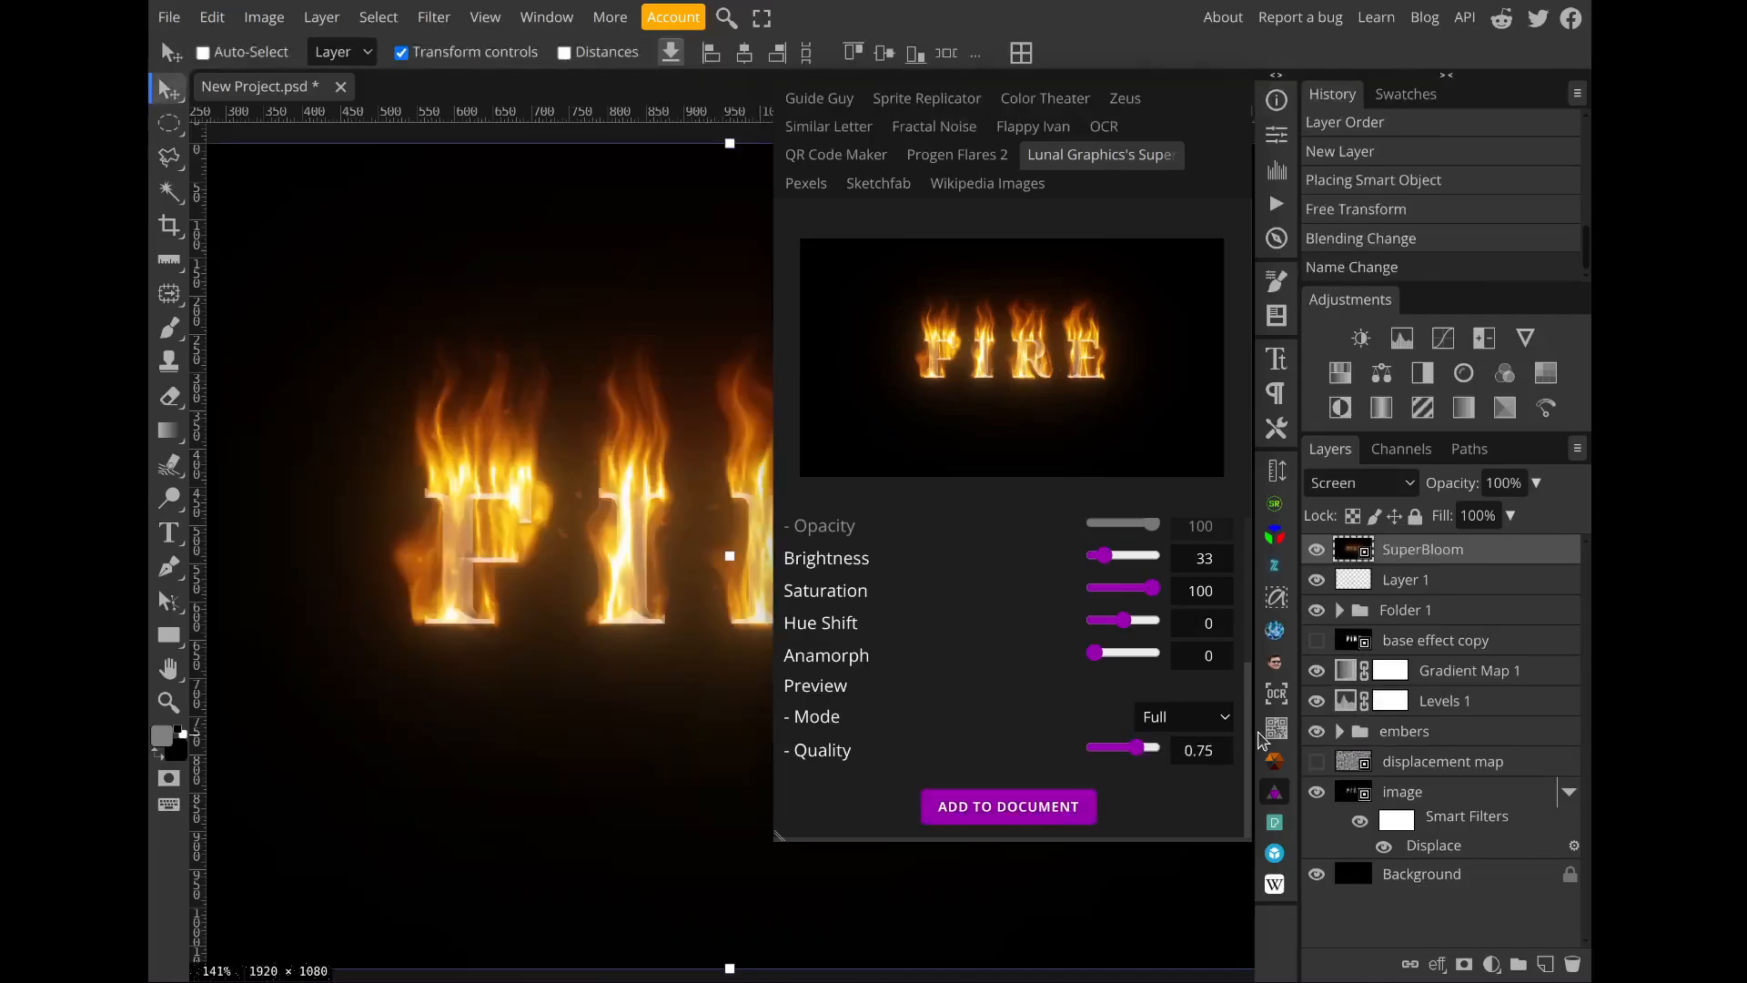
click(1276, 793)
click(1424, 583)
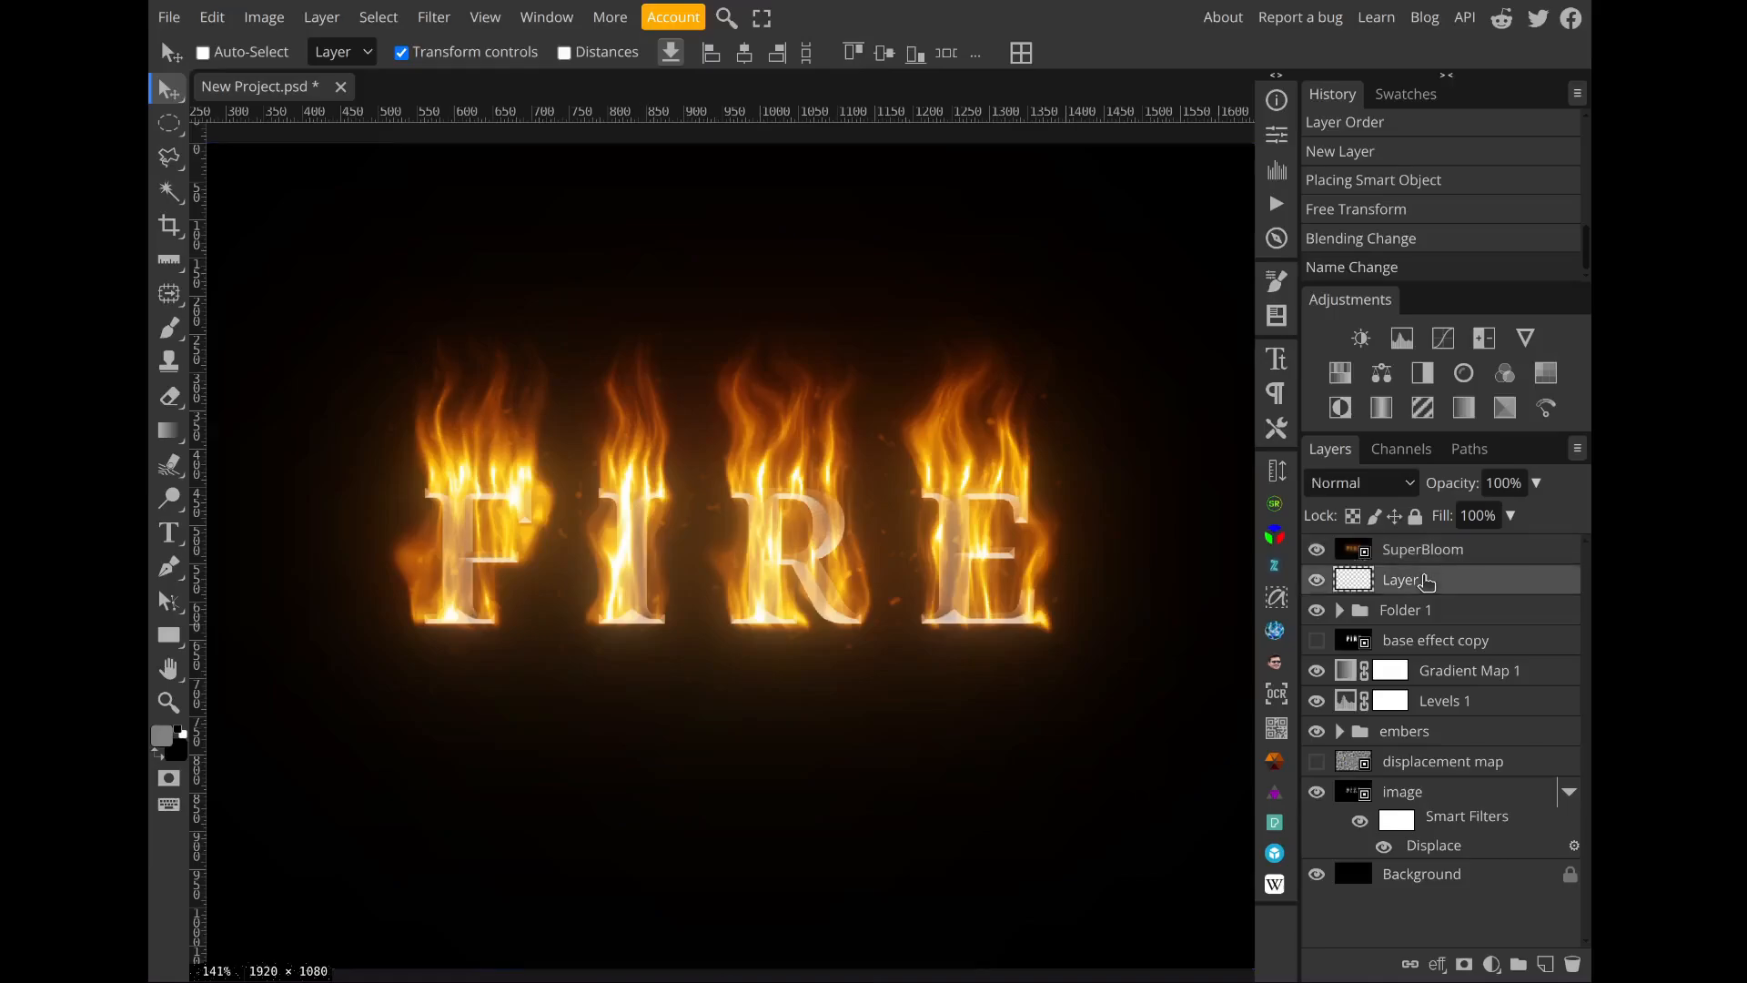
Step: Examine the glowing FIRE lettering, flames and embers letter by letter and across the whole canvas
scroll(1019, 637, right, 2)
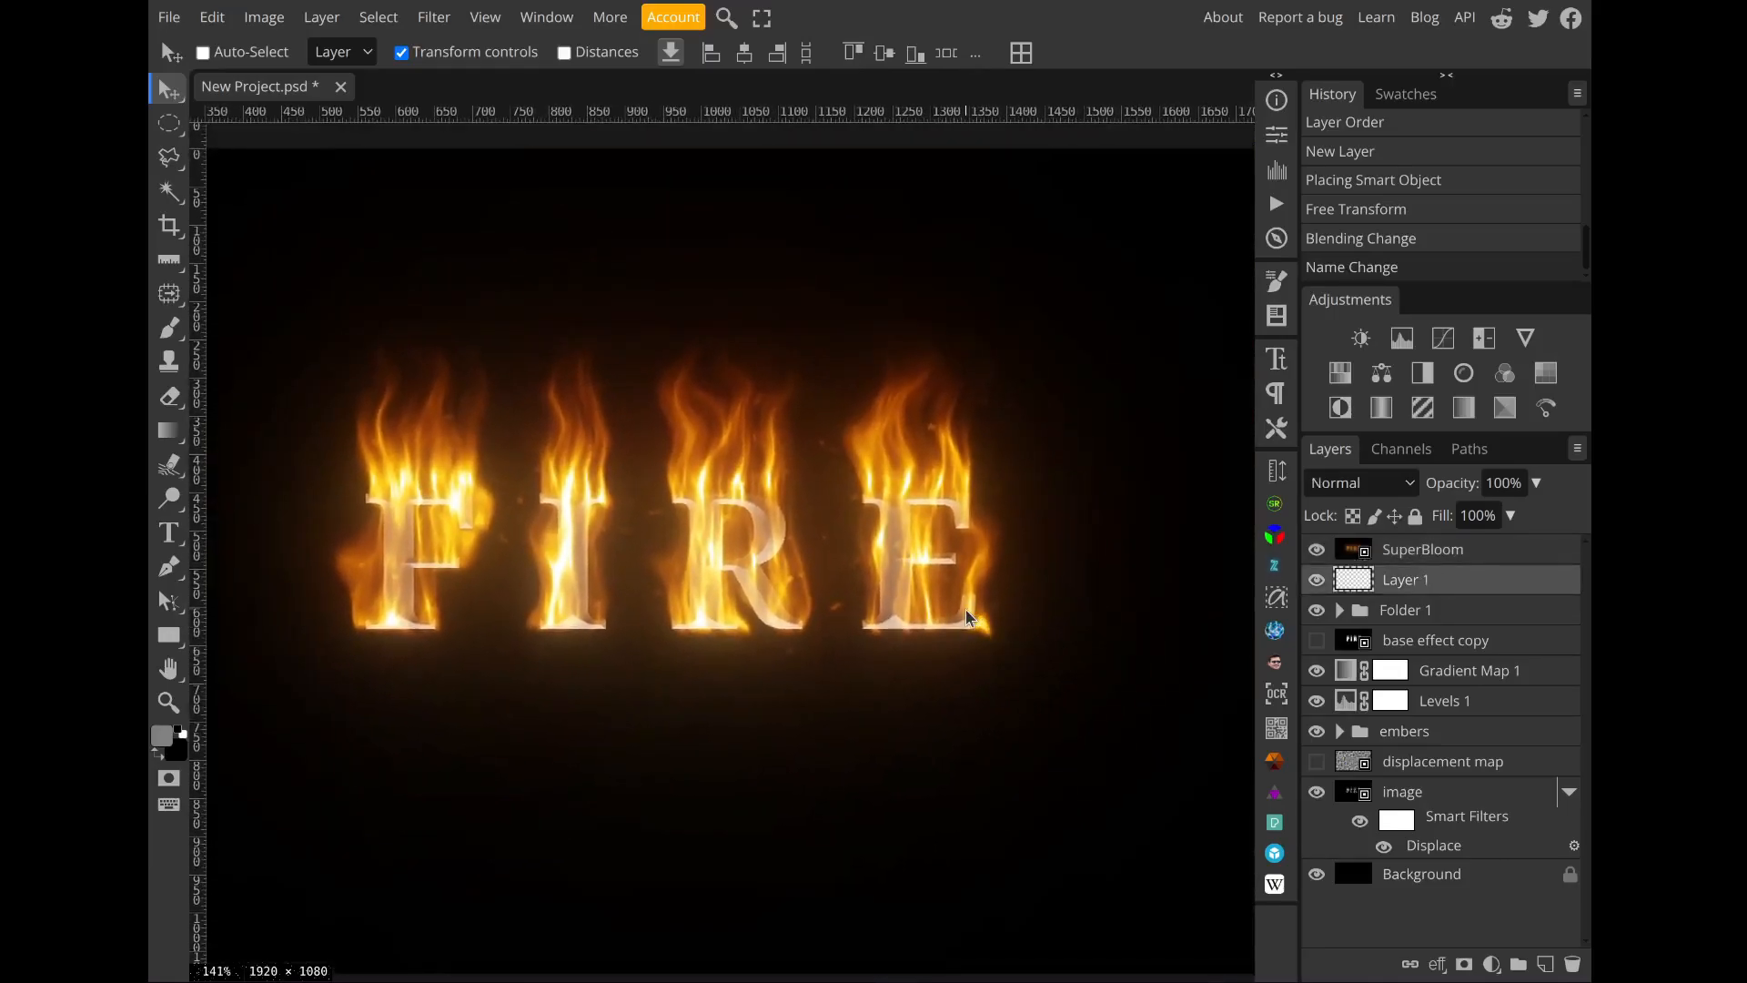
scroll(967, 617, up, 3)
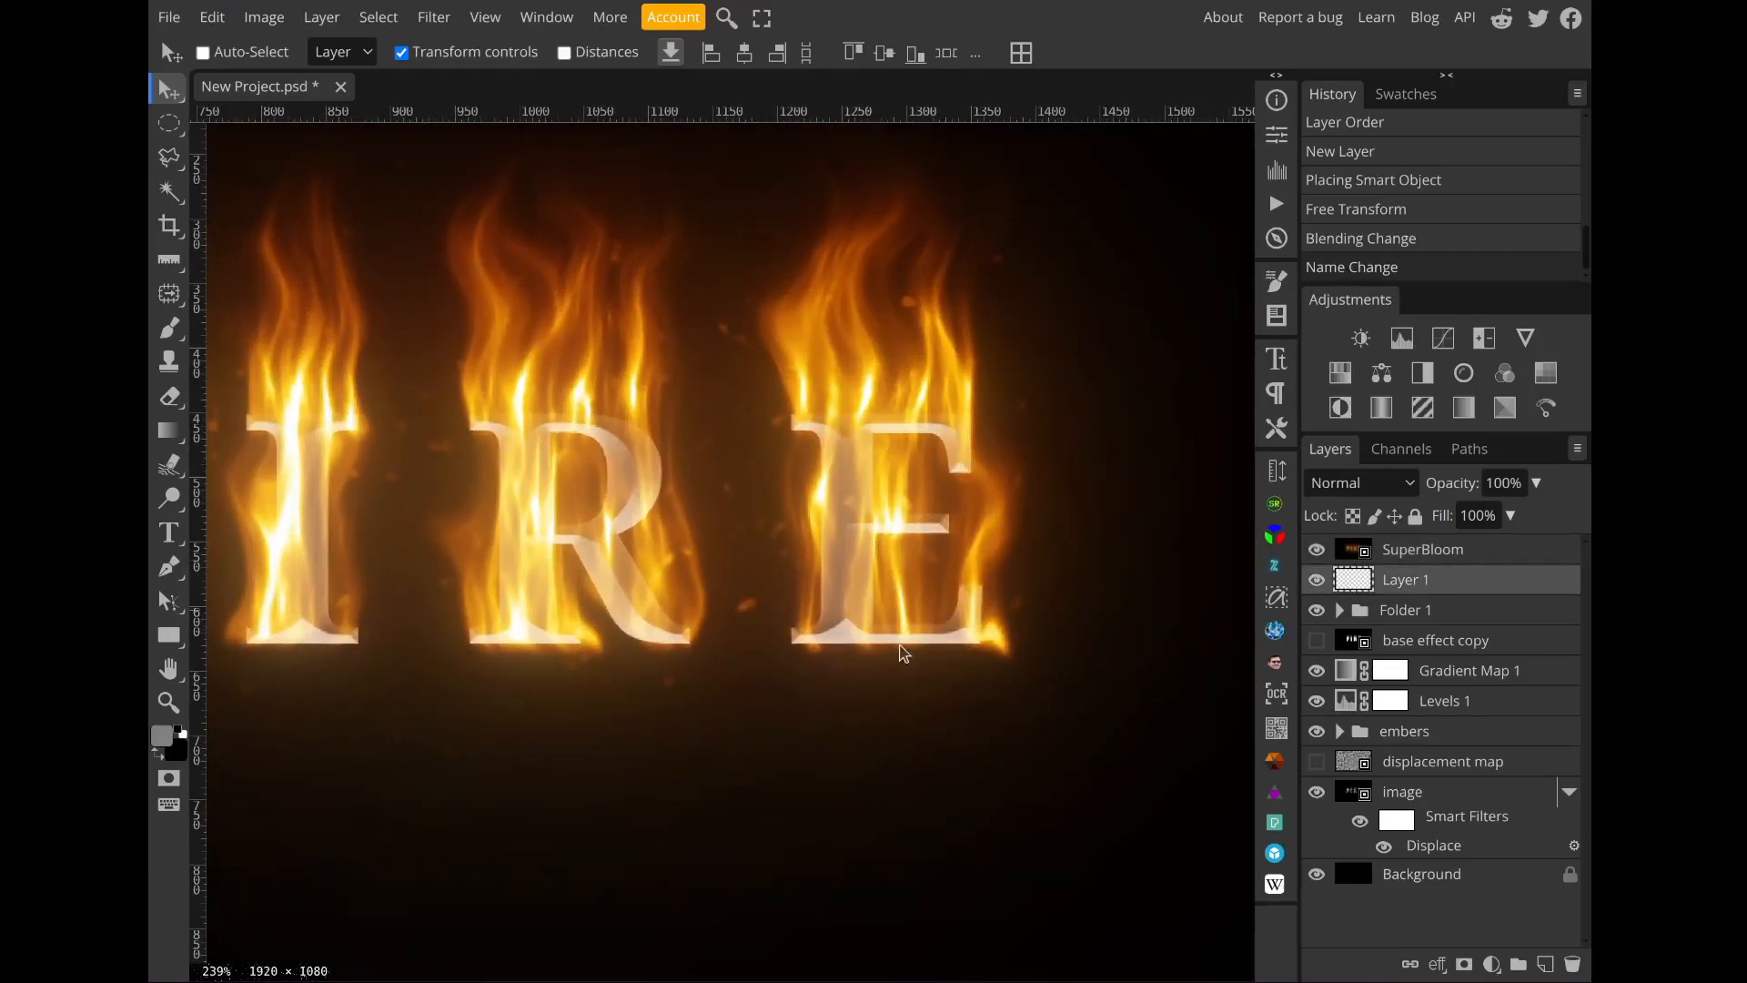
scroll(955, 650, left, 5)
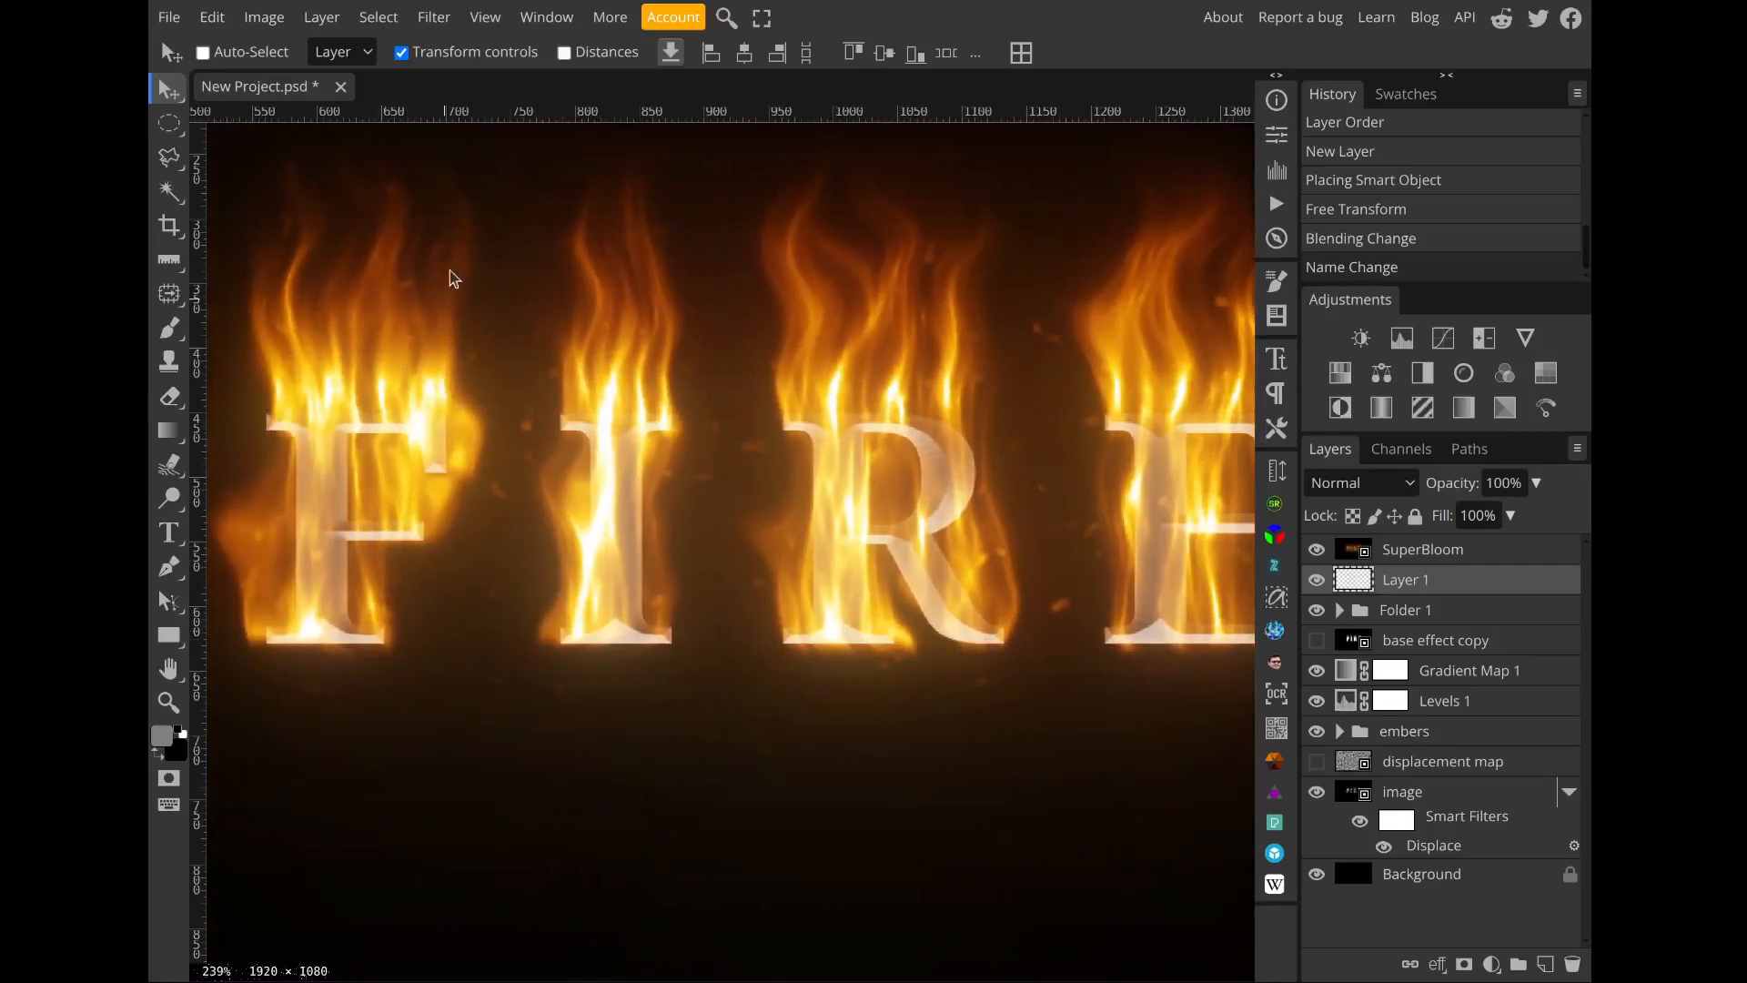
scroll(457, 259, up, 2)
scroll(455, 253, down, 2)
scroll(464, 258, left, 1)
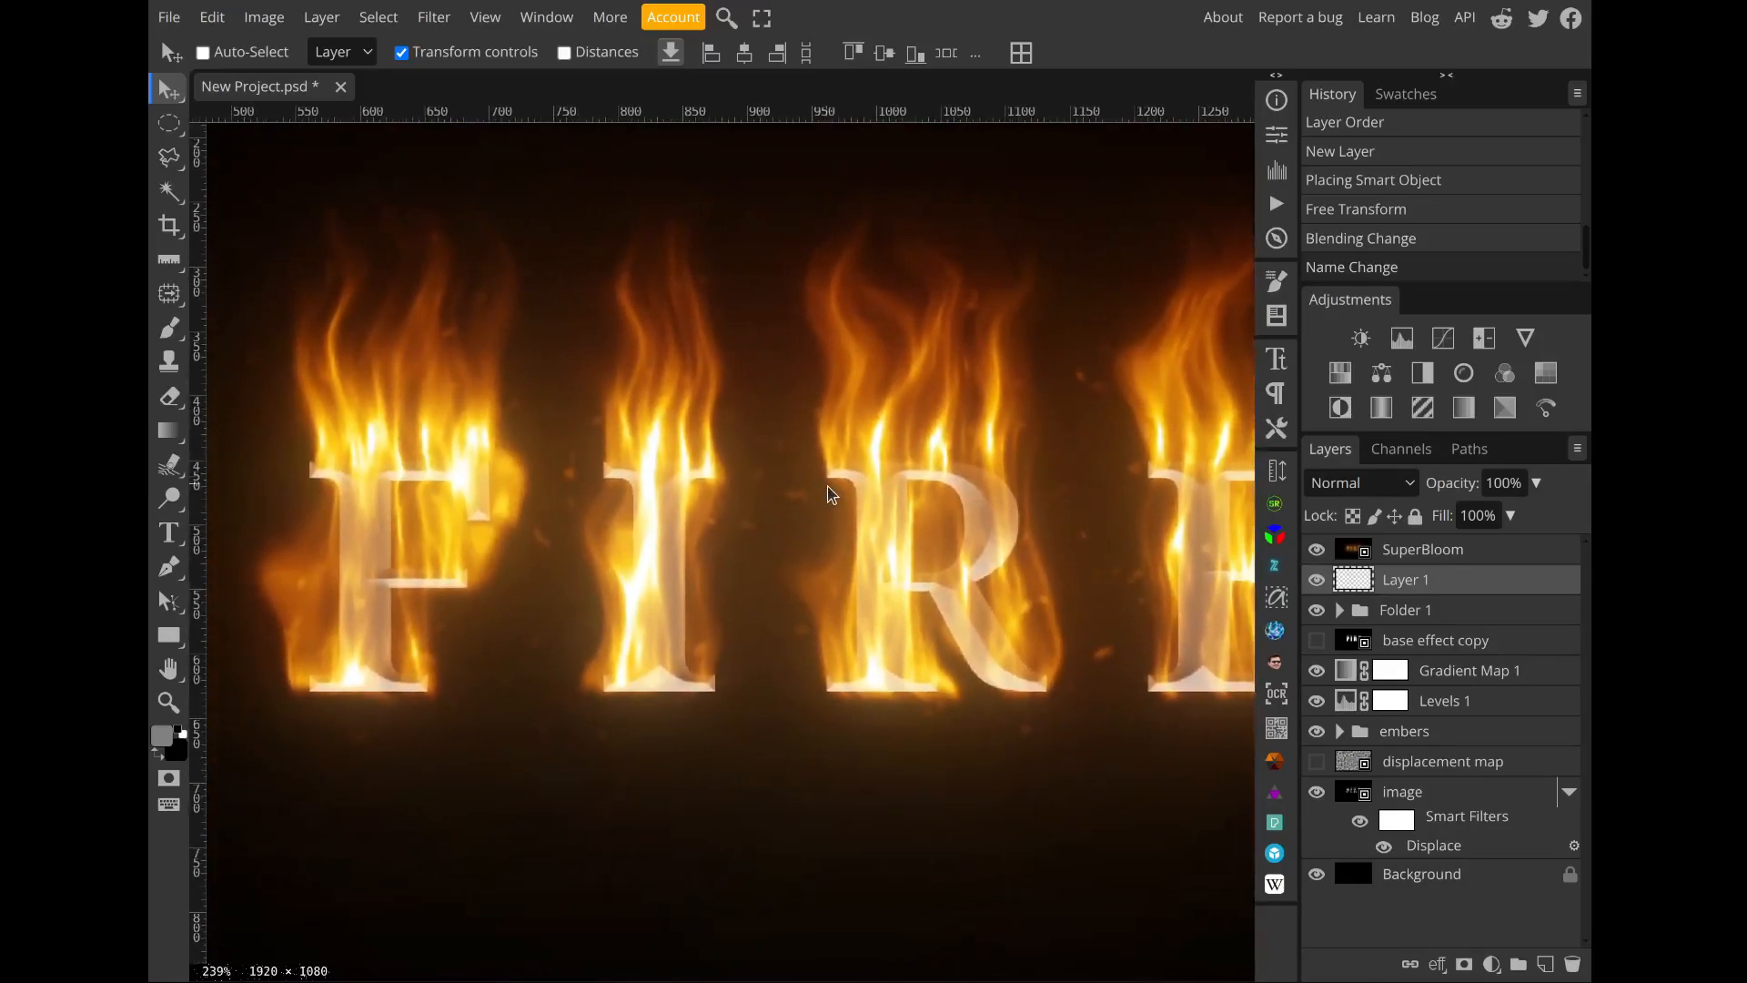
scroll(674, 589, up, 2)
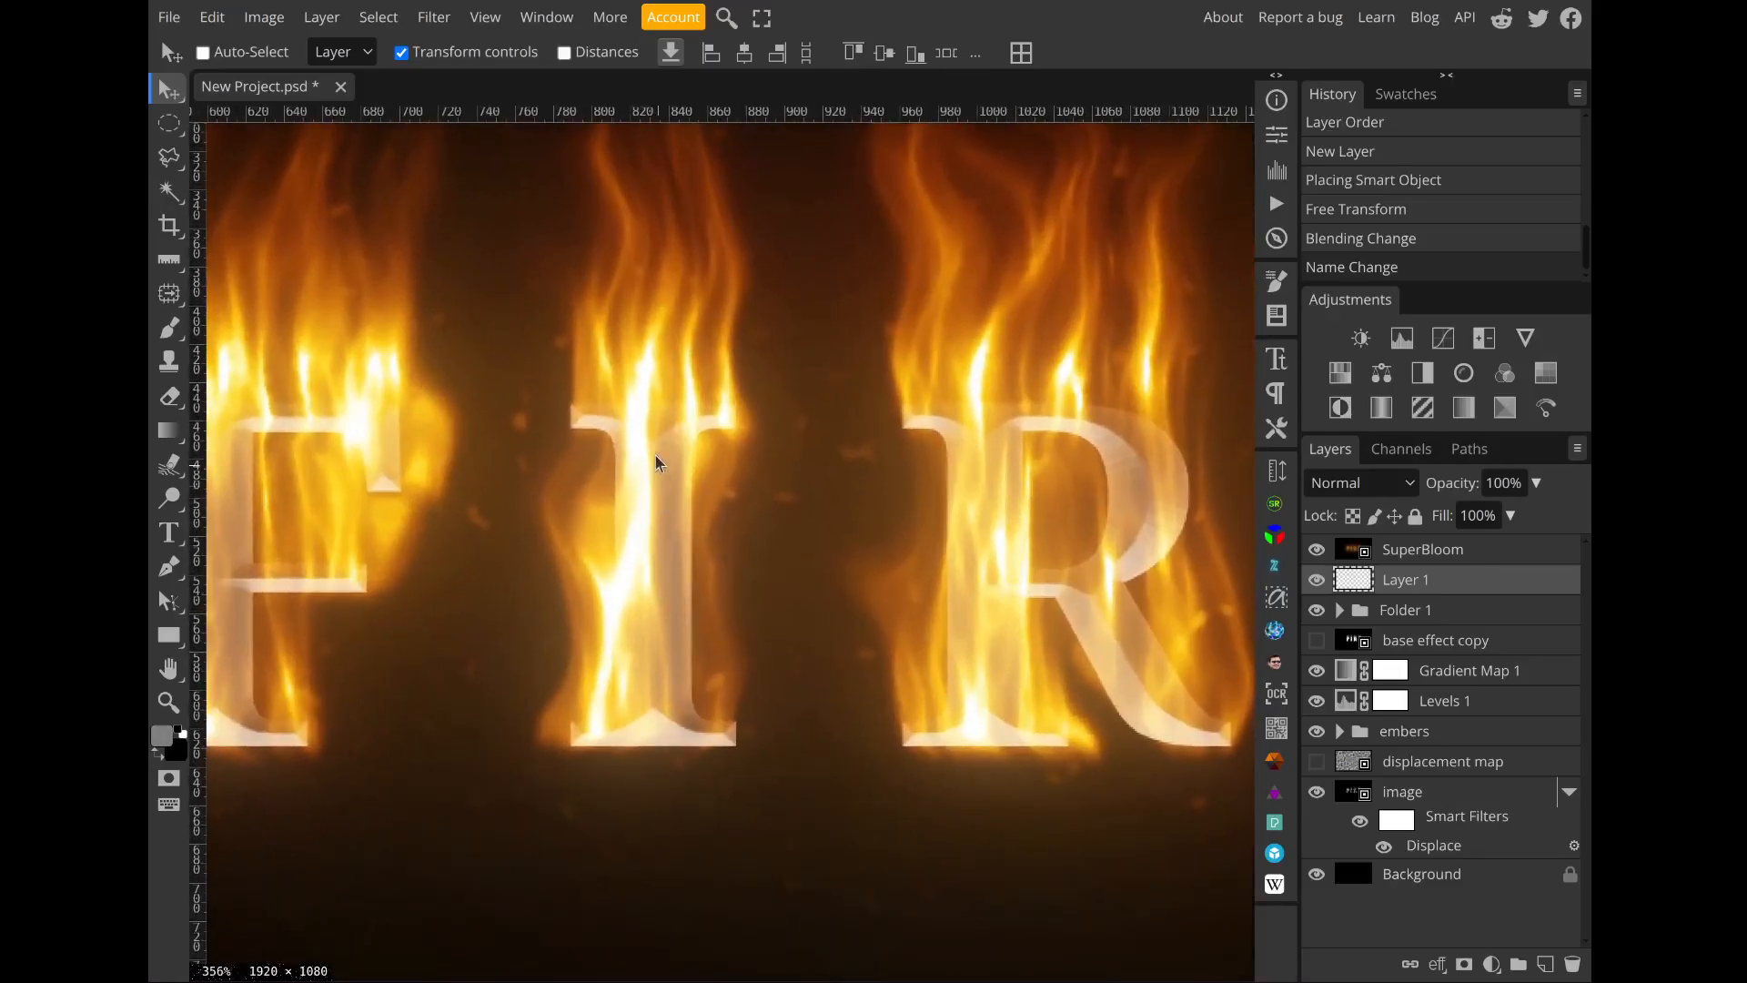
scroll(784, 394, right, 3)
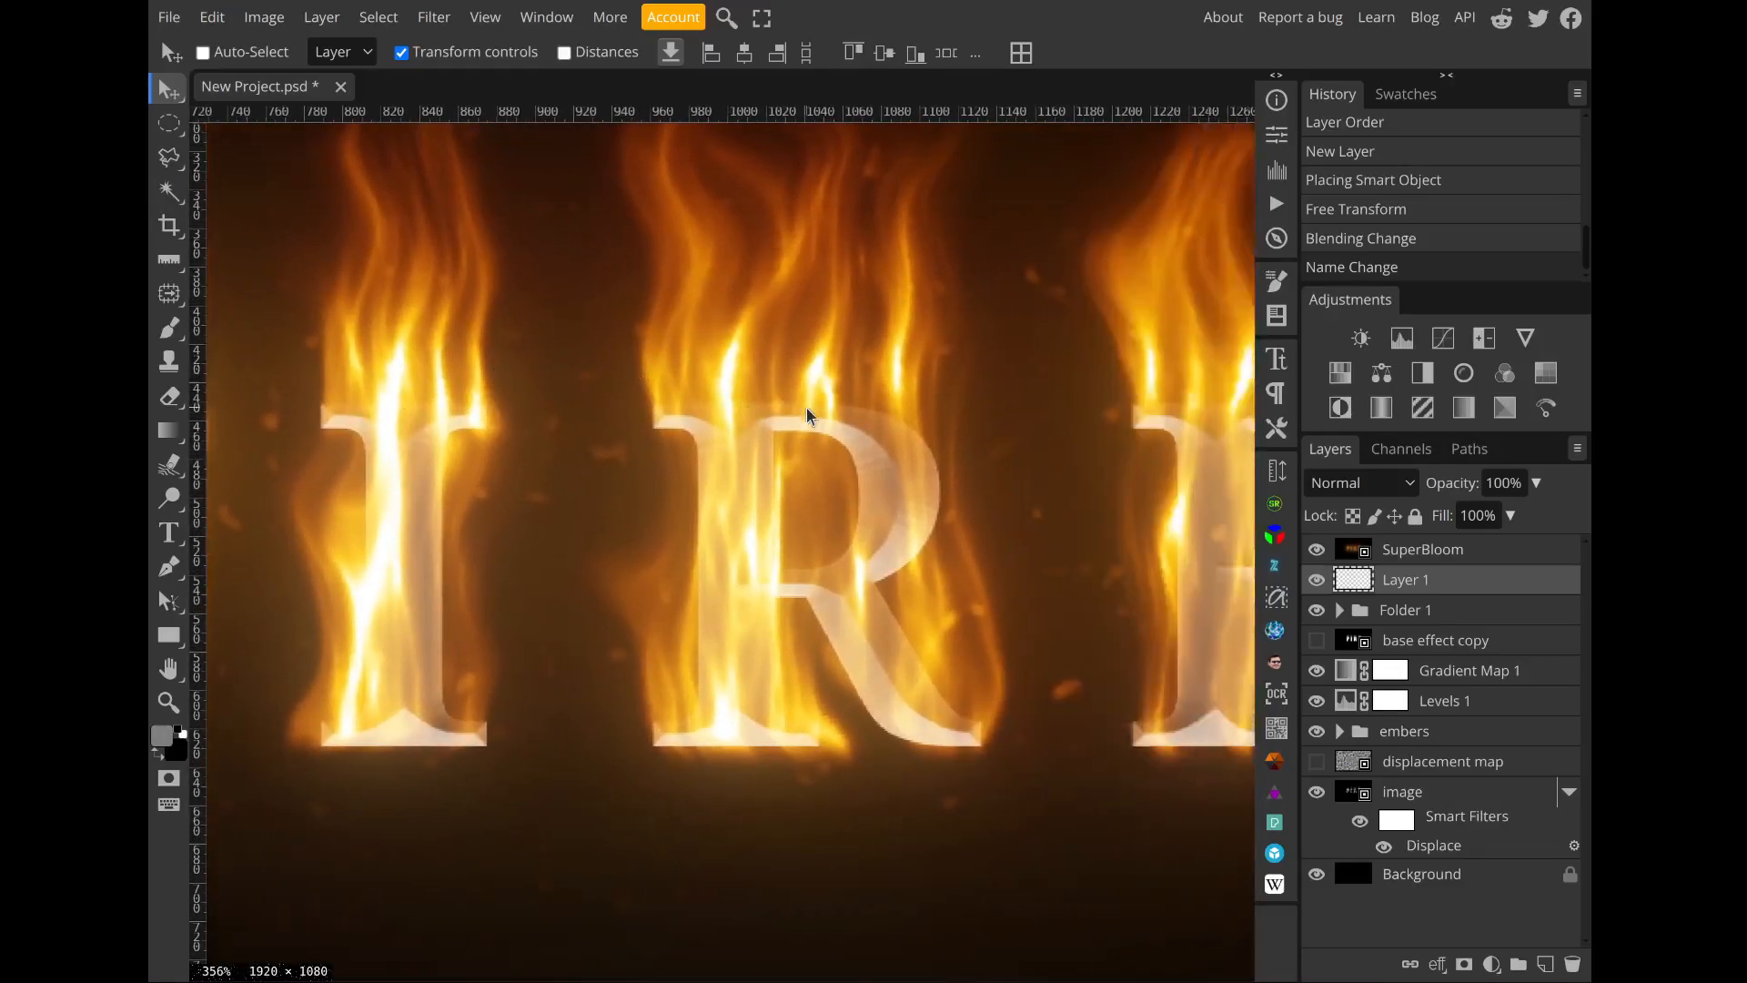
scroll(806, 415, right, 3)
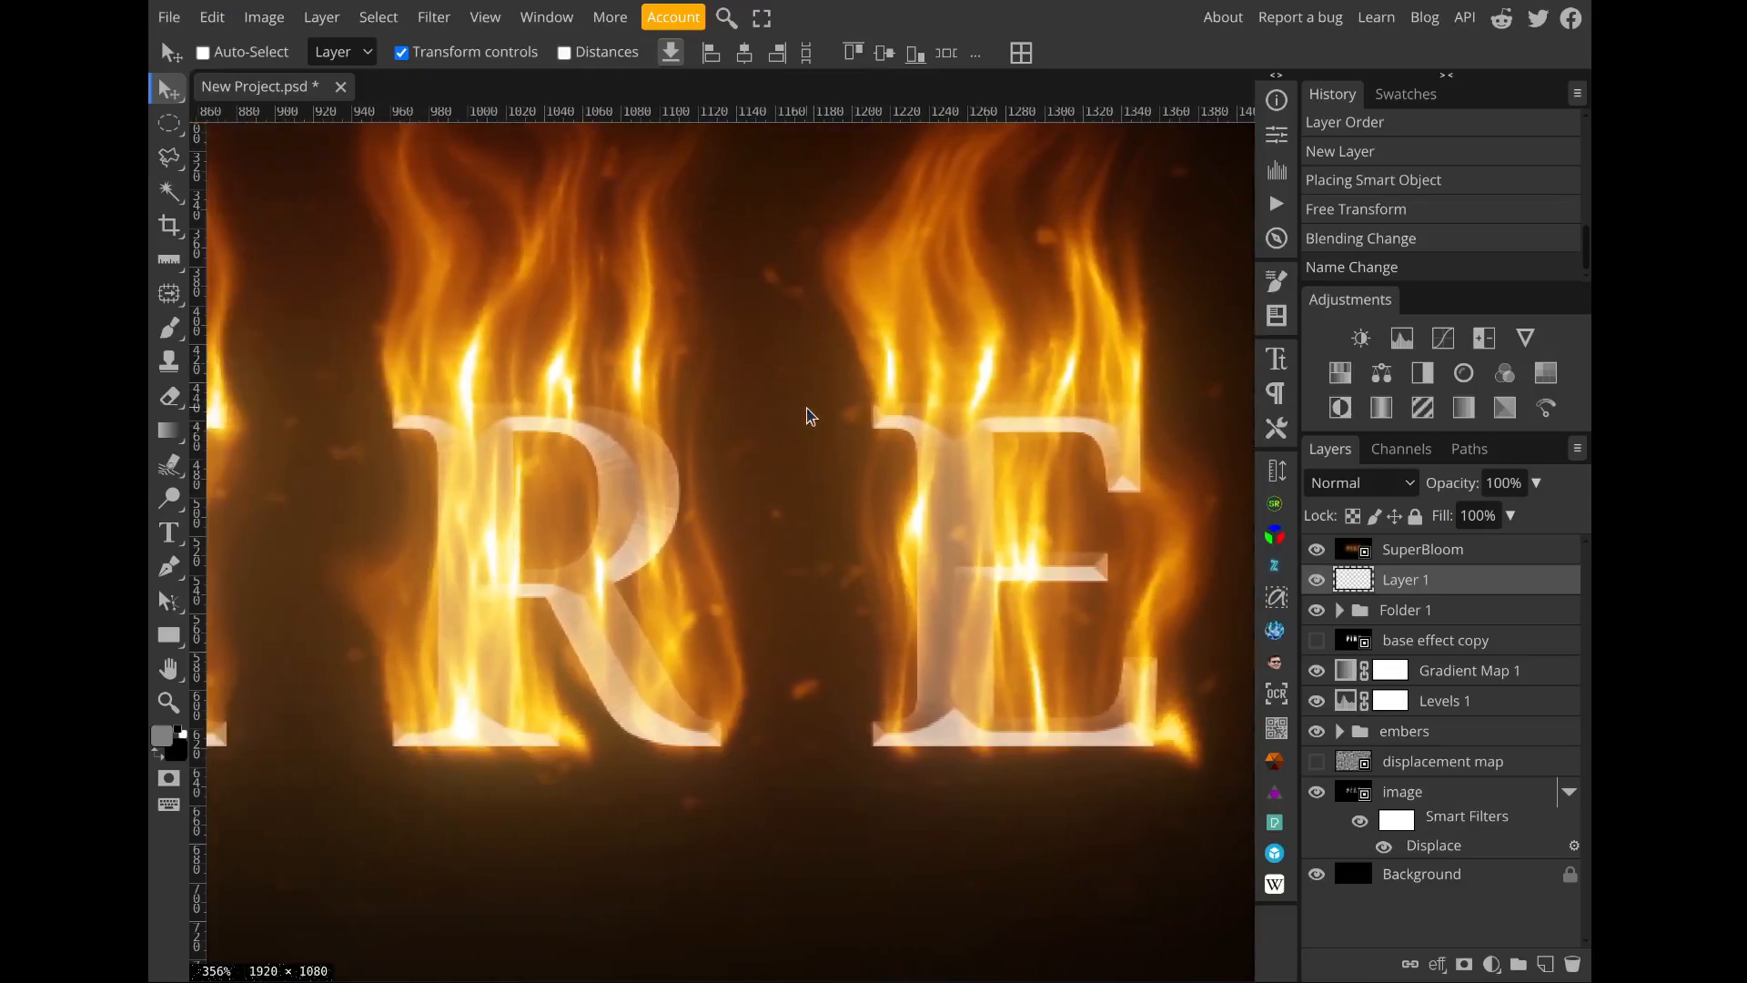
scroll(806, 415, down, 4)
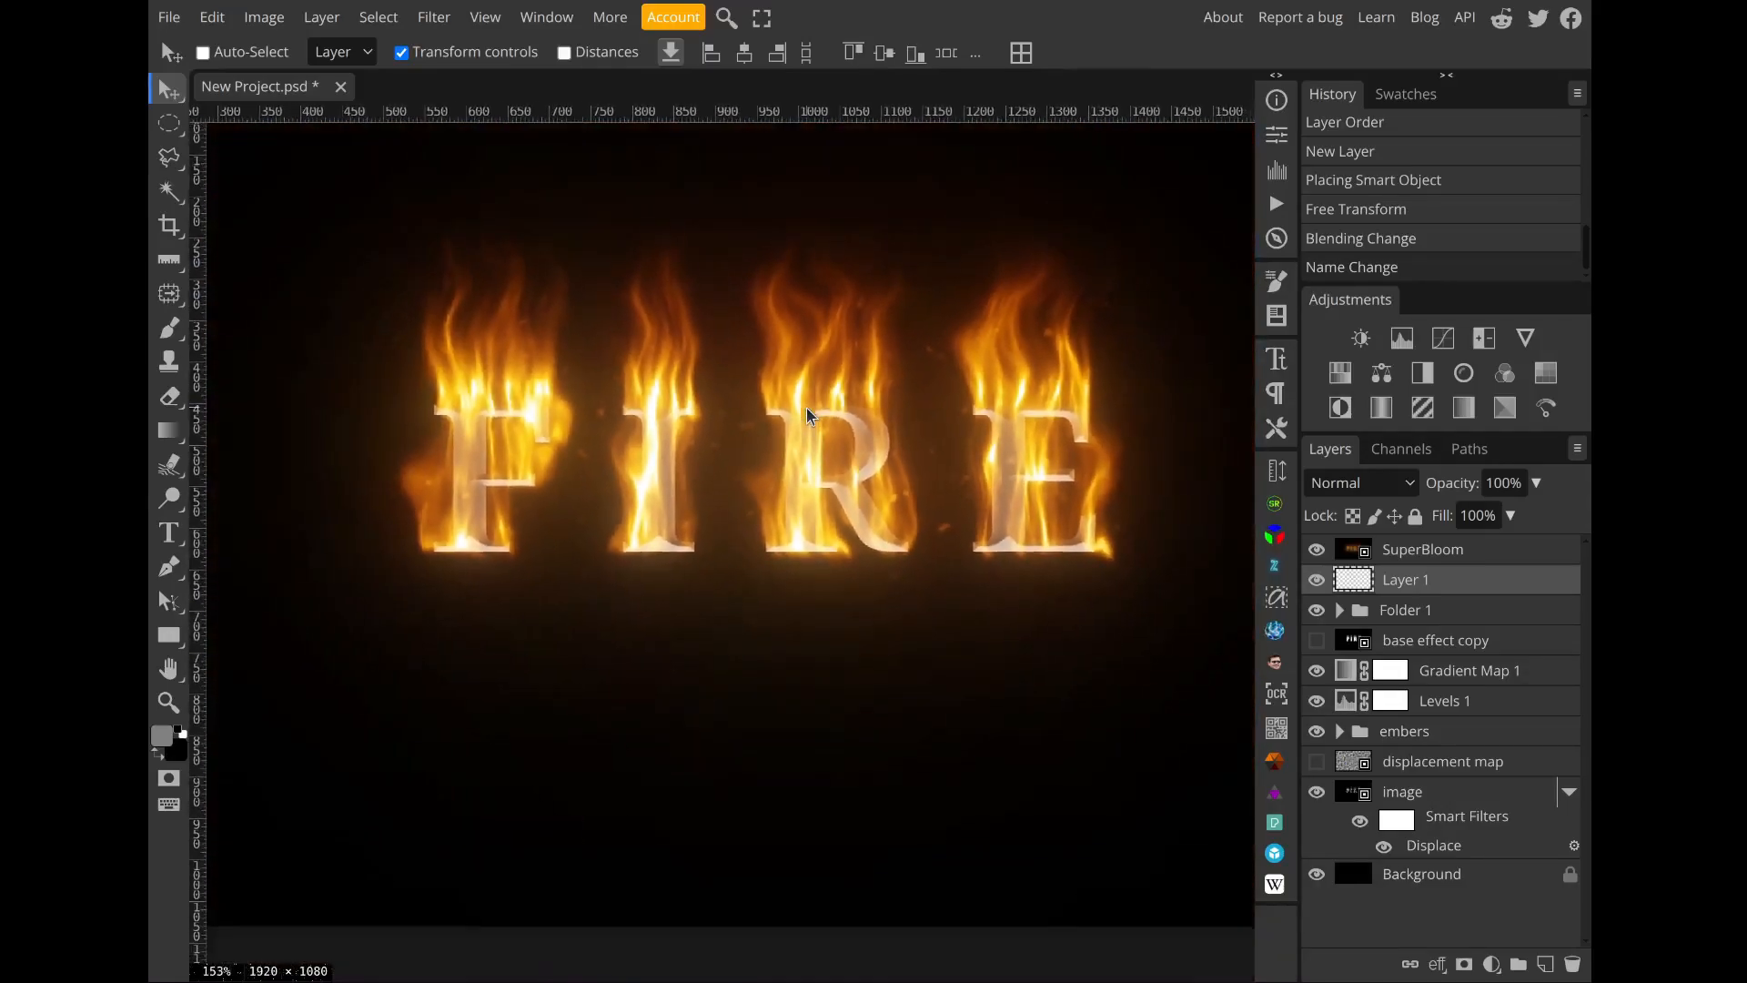
scroll(806, 414, down, 2)
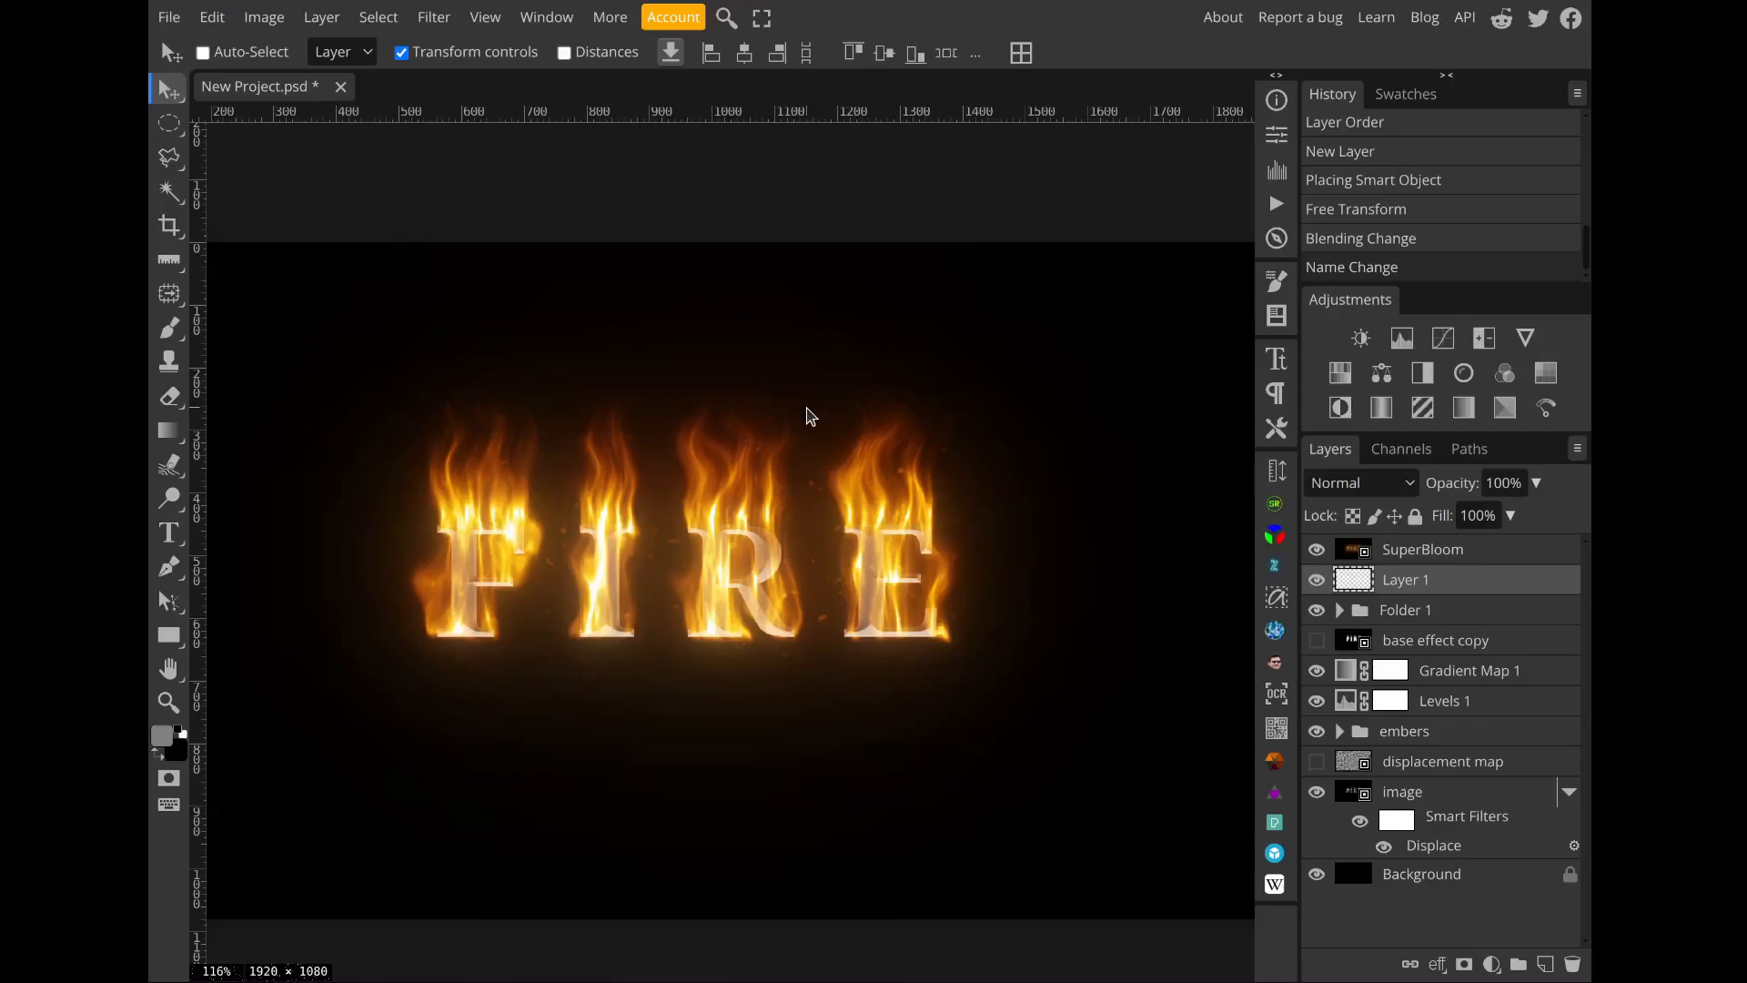
scroll(806, 408, down, 1)
scroll(806, 408, left, 1)
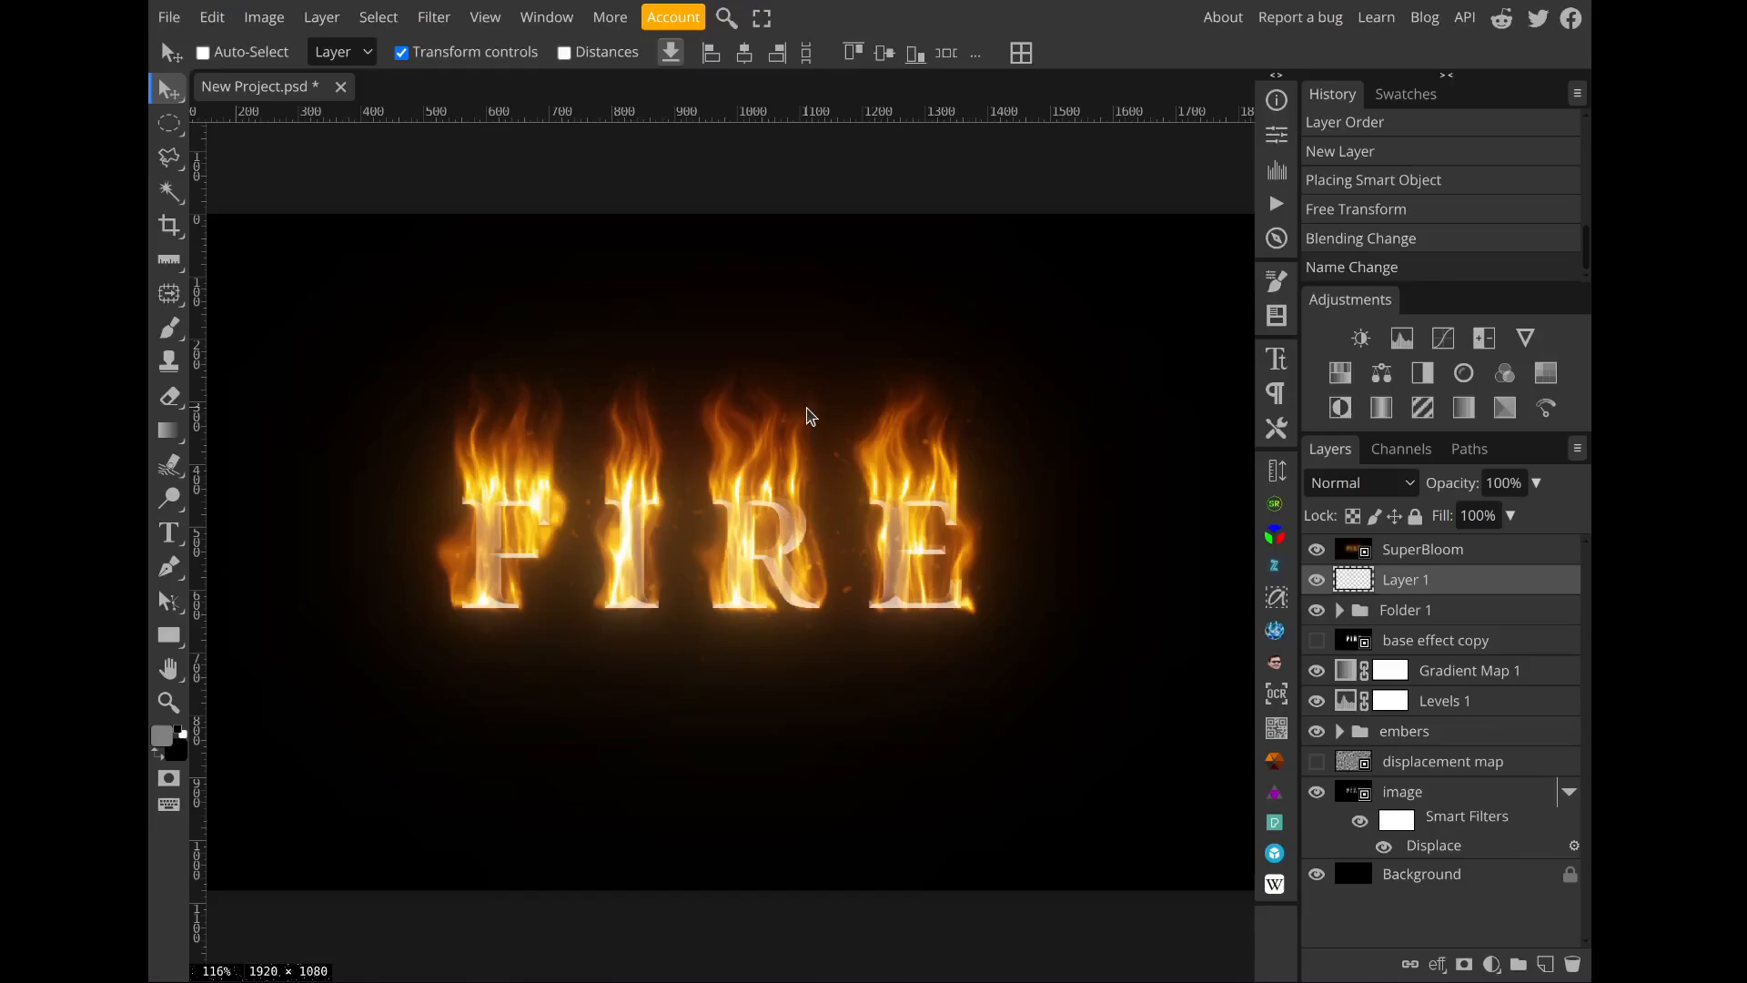
scroll(821, 510, up, 3)
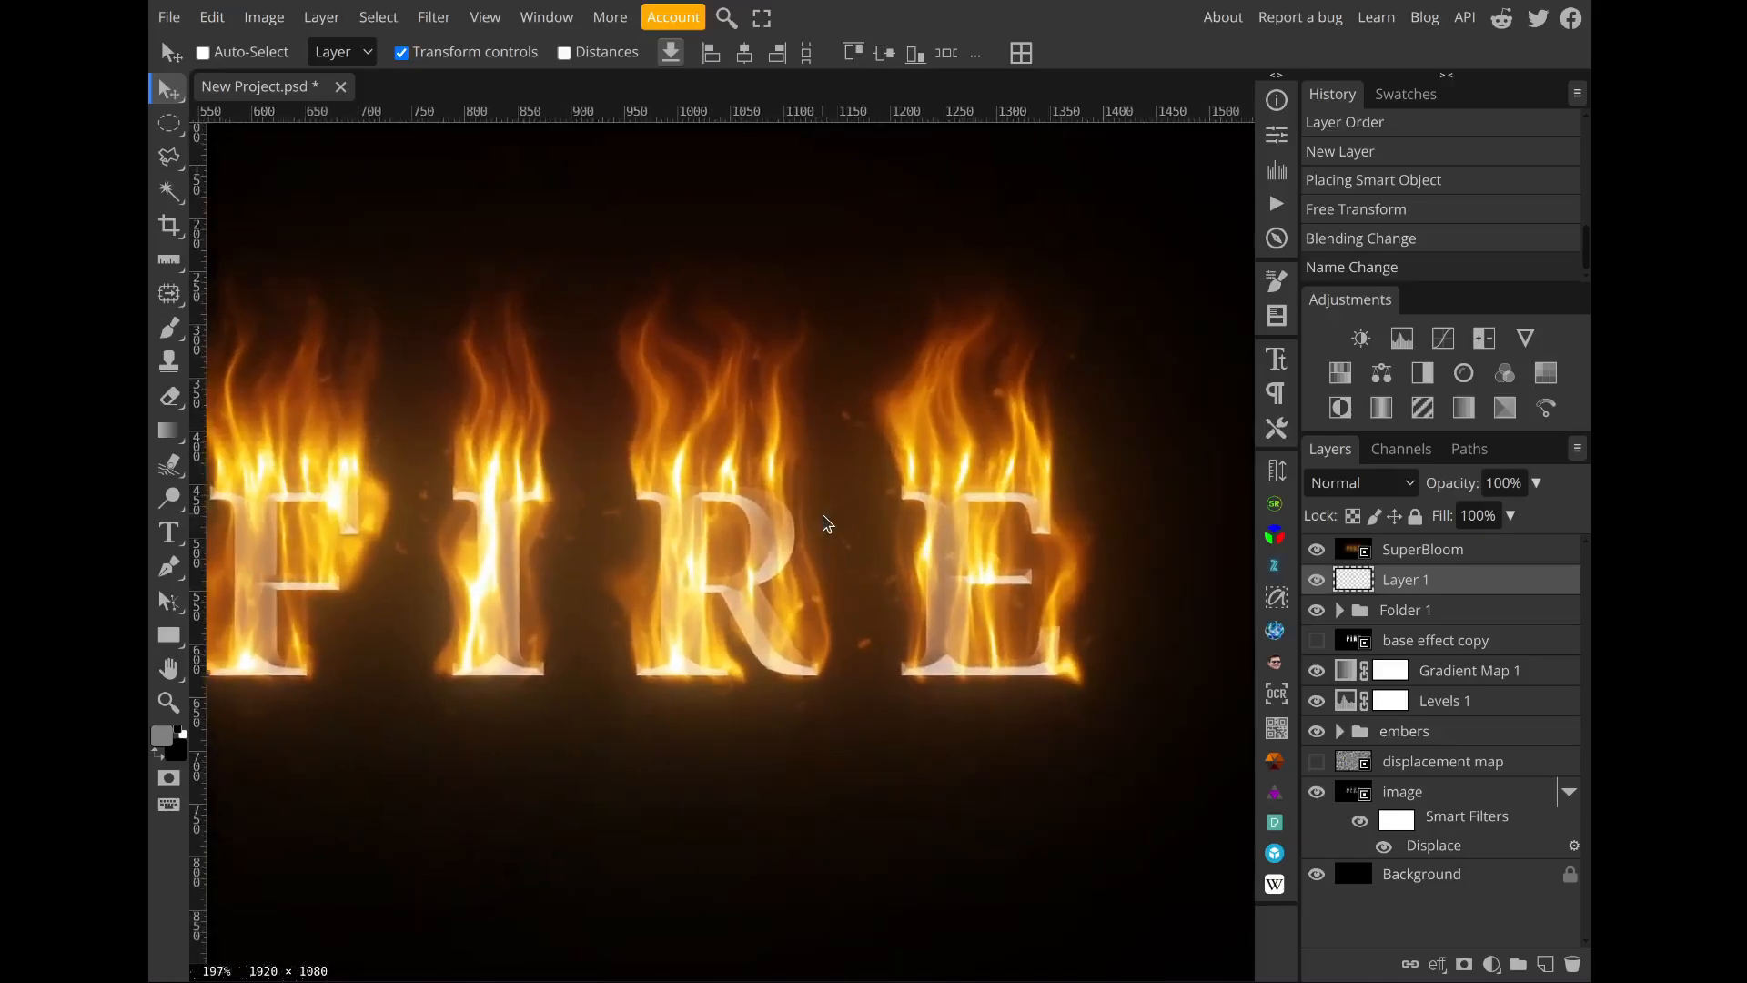
scroll(823, 517, up, 2)
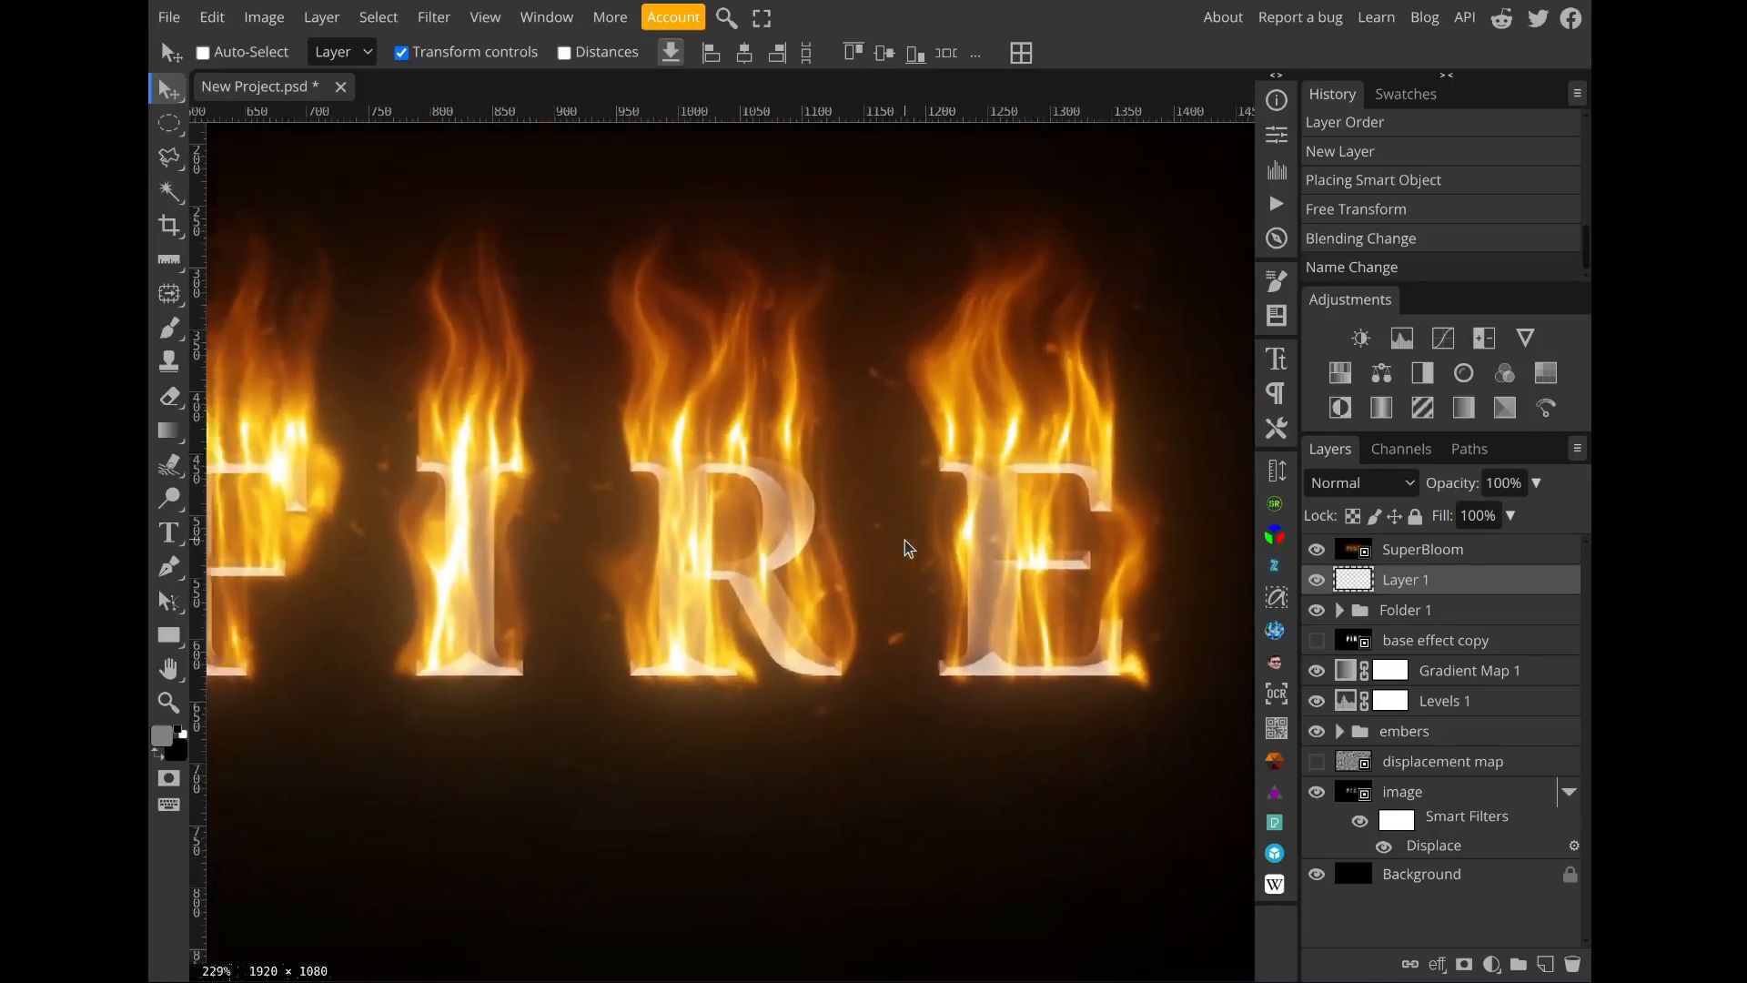
scroll(905, 546, down, 5)
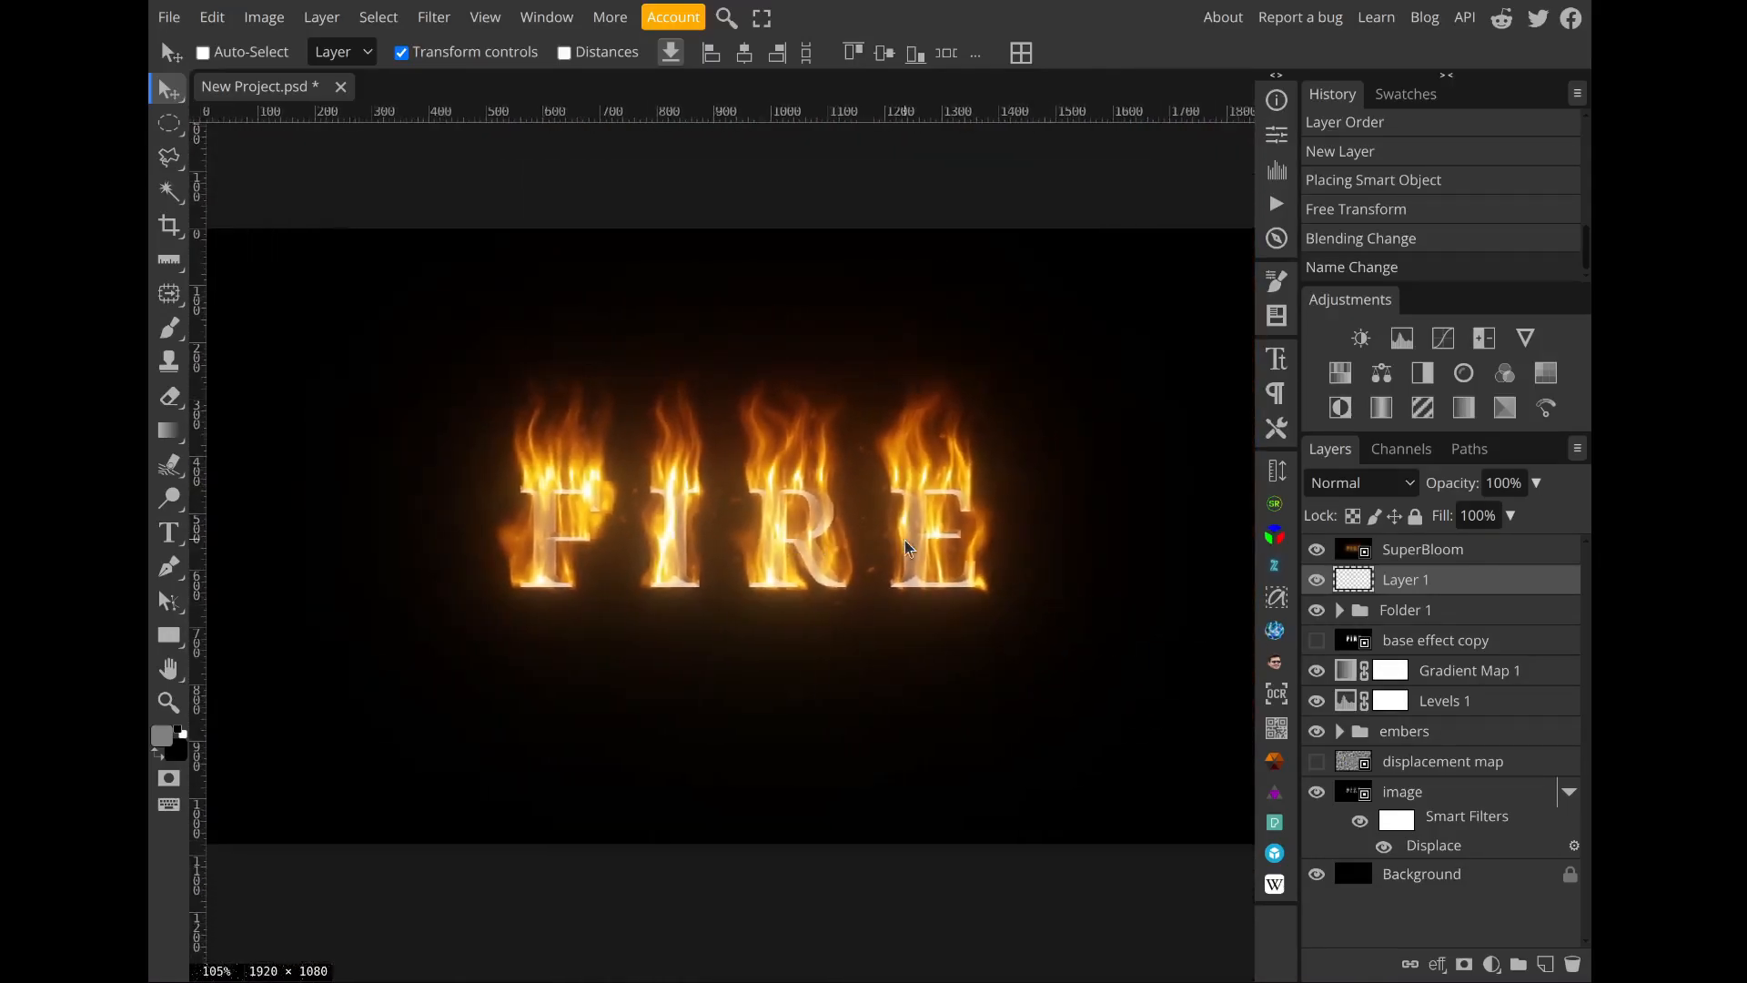
scroll(905, 546, right, 1)
scroll(893, 546, up, 1)
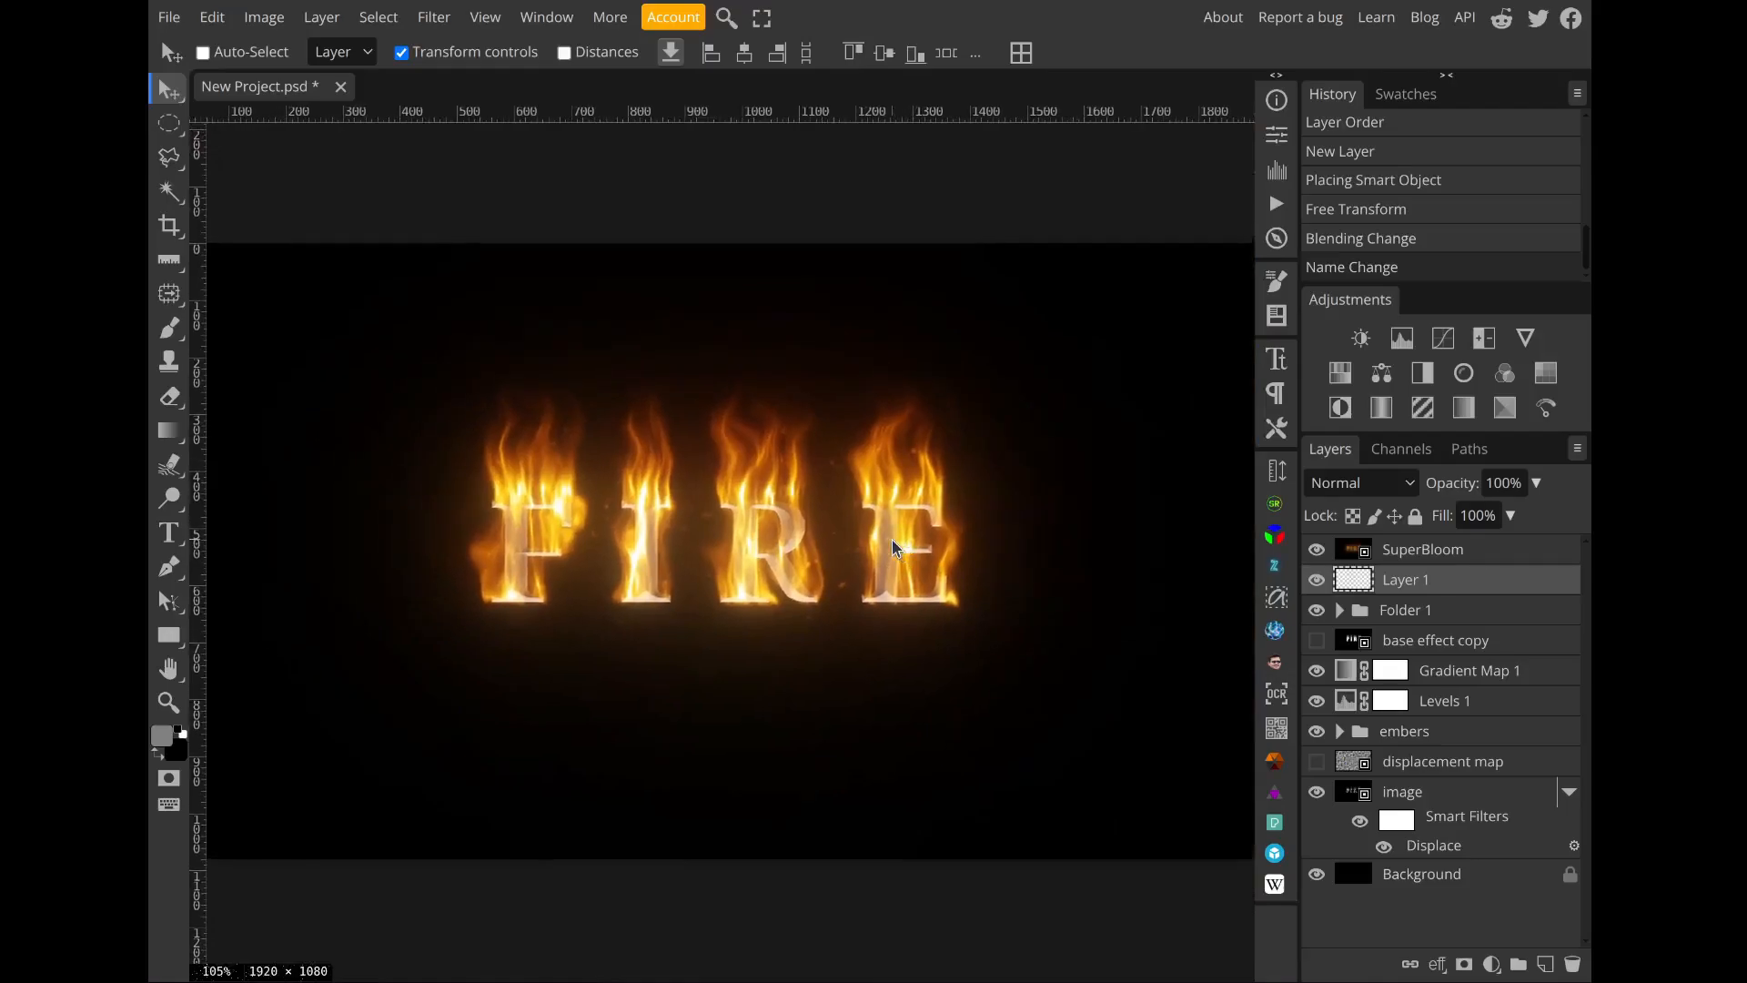
scroll(892, 546, down, 1)
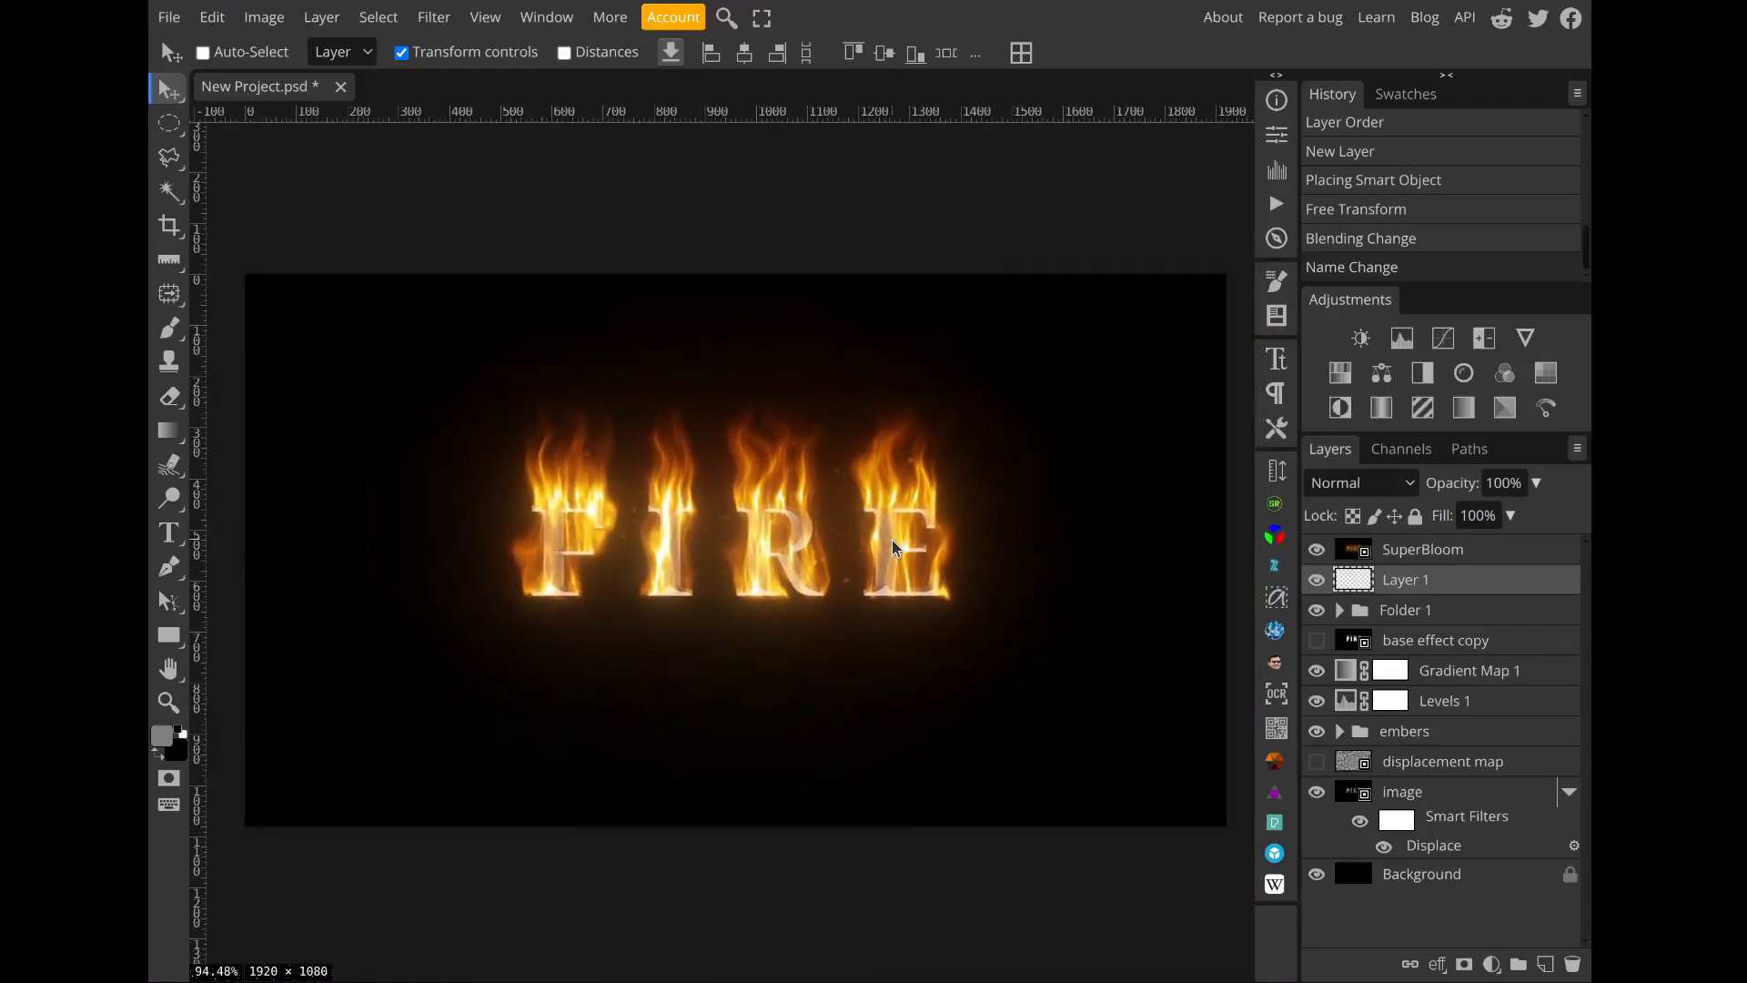